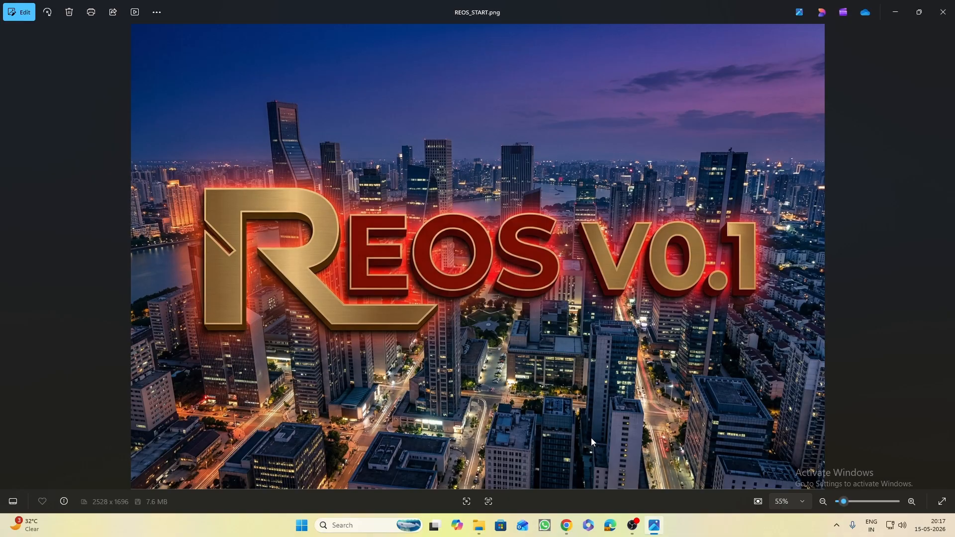
Minimize the open image and folder windows, launch REOS from the desktop, and dismiss its license notice
click(894, 13)
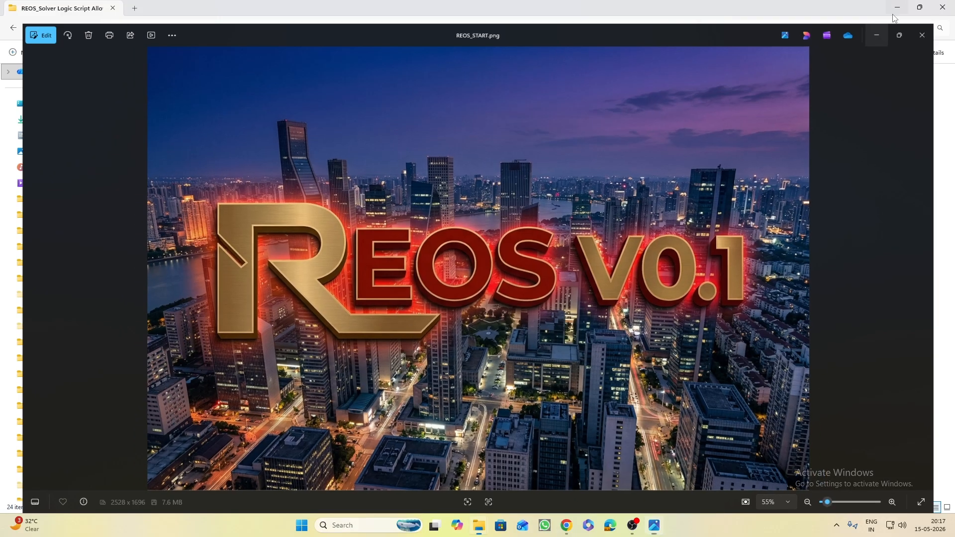
click(893, 9)
click(890, 10)
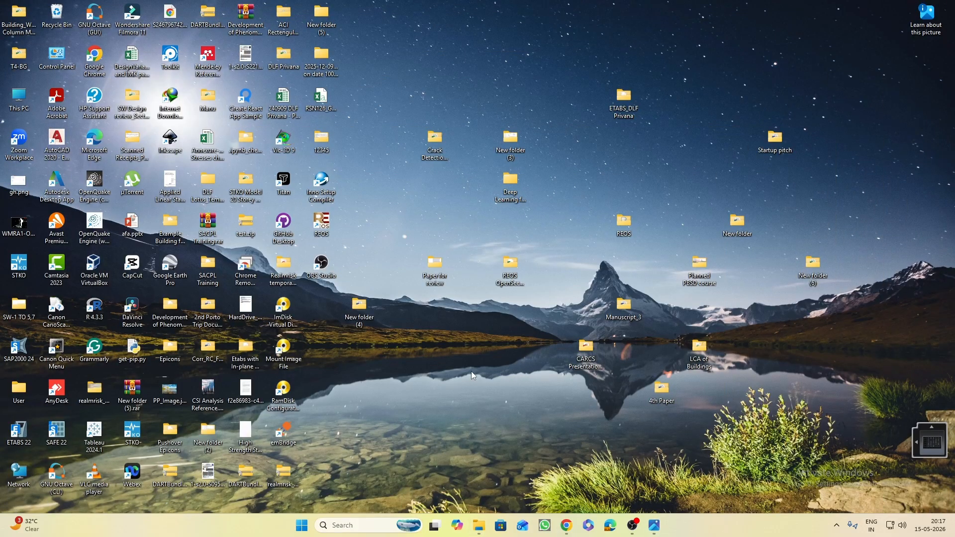
double_click(319, 219)
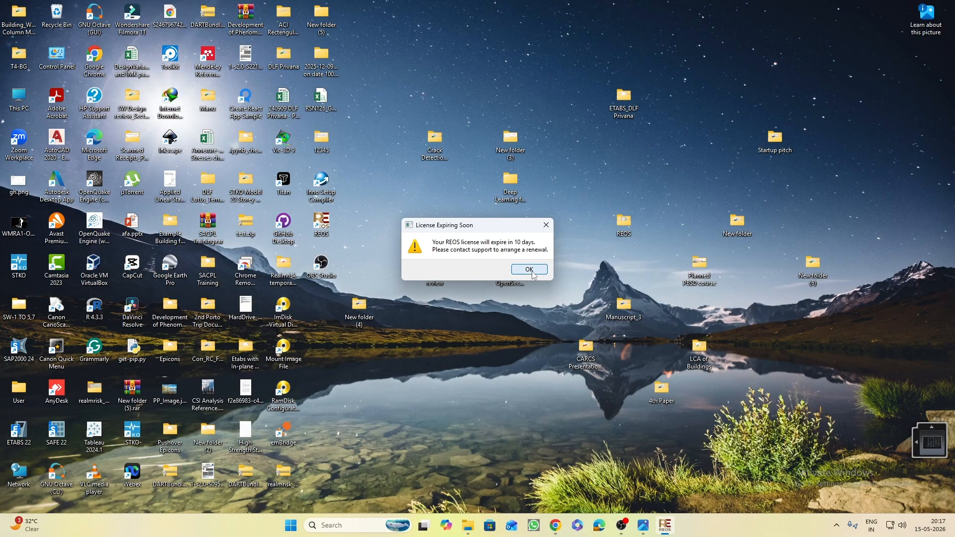
click(530, 270)
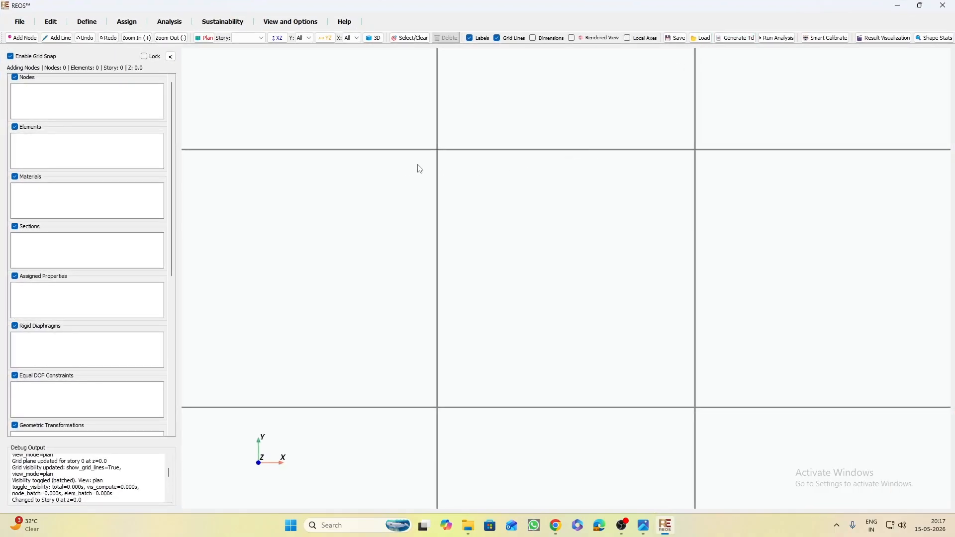
View the Model folder inside REOS OpenSees Simulation in File Explorer, and return to REOS
mouse_move(470, 534)
scroll(468, 282, down, 5)
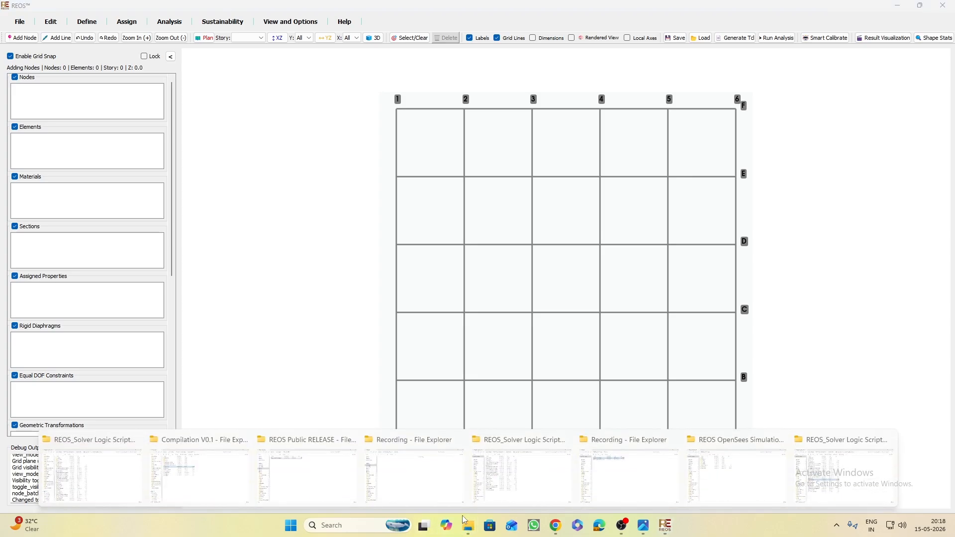
click(740, 469)
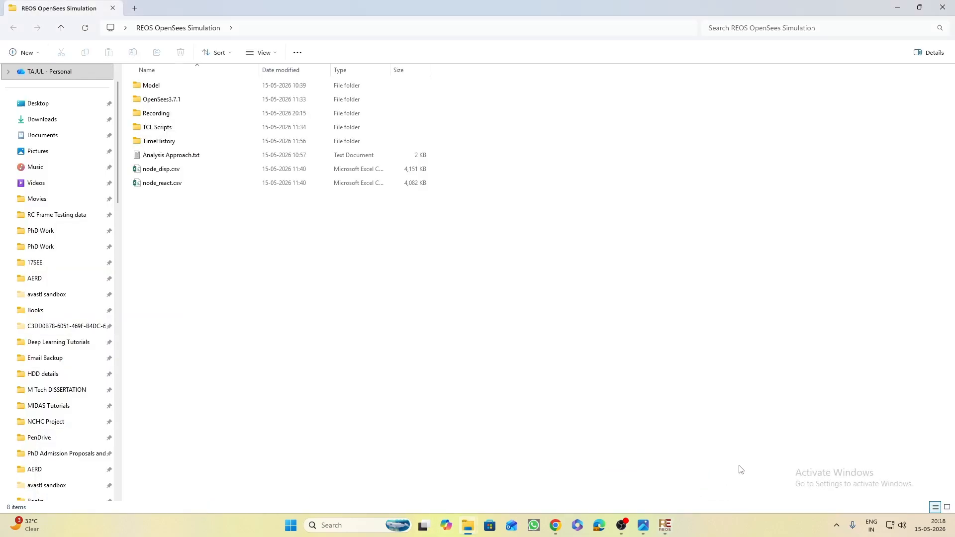
mouse_move(472, 529)
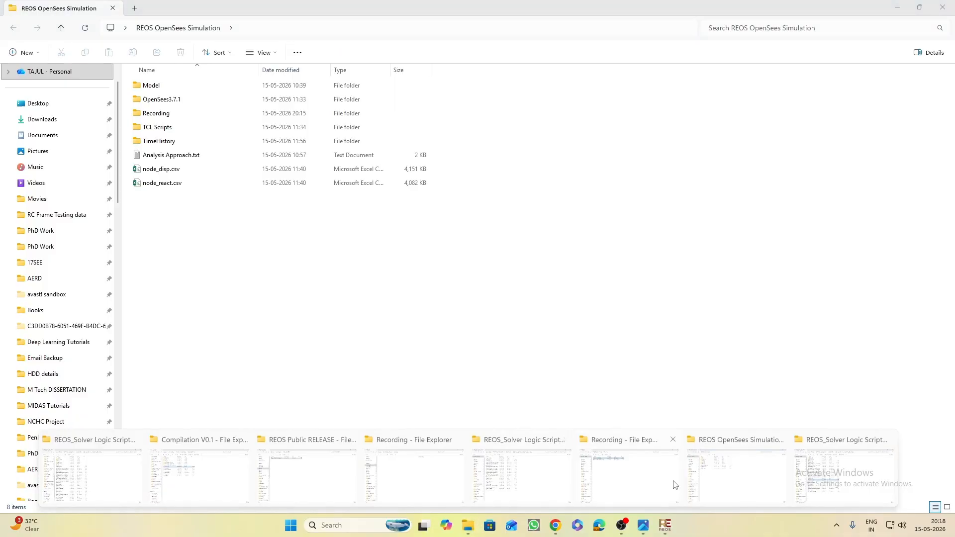
click(742, 472)
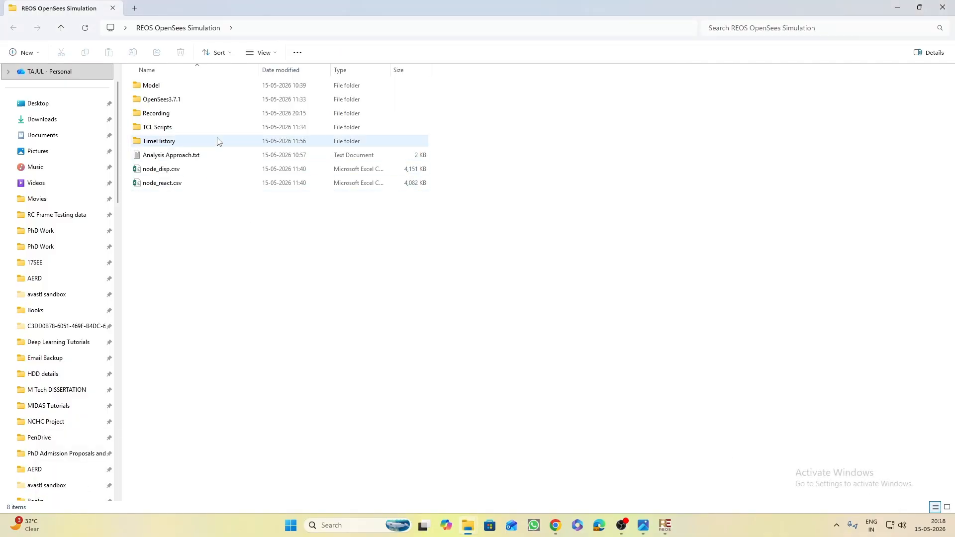
double_click(228, 86)
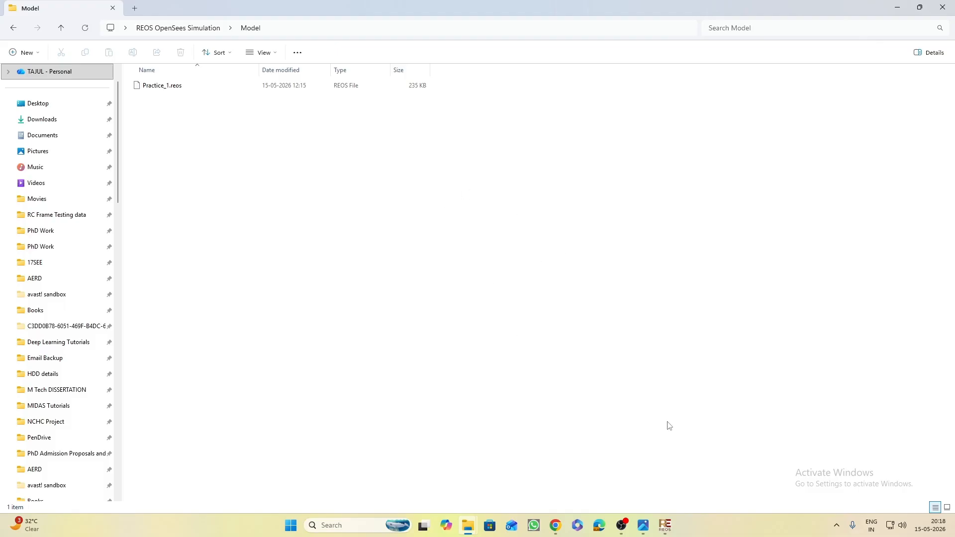
click(665, 526)
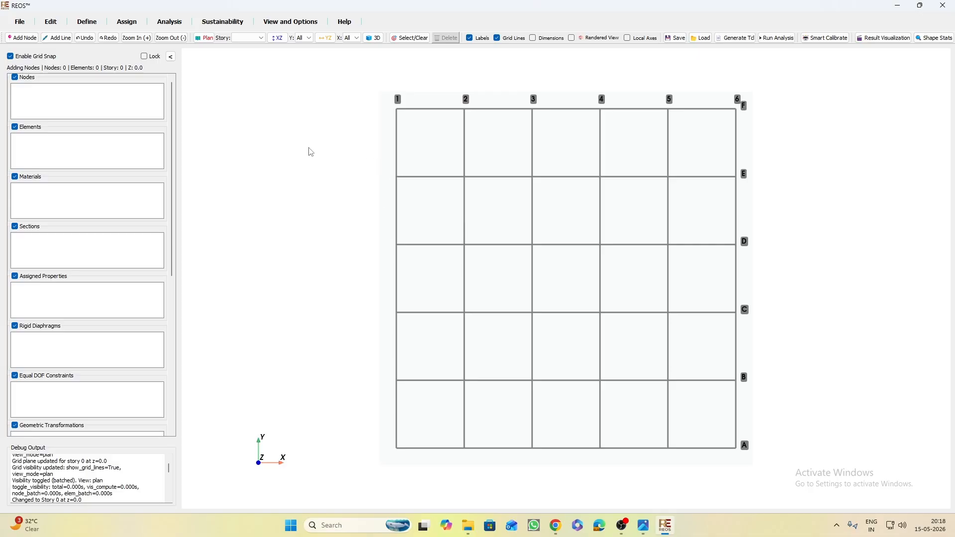
Set the number of stories to 6 in the story definition
click(49, 23)
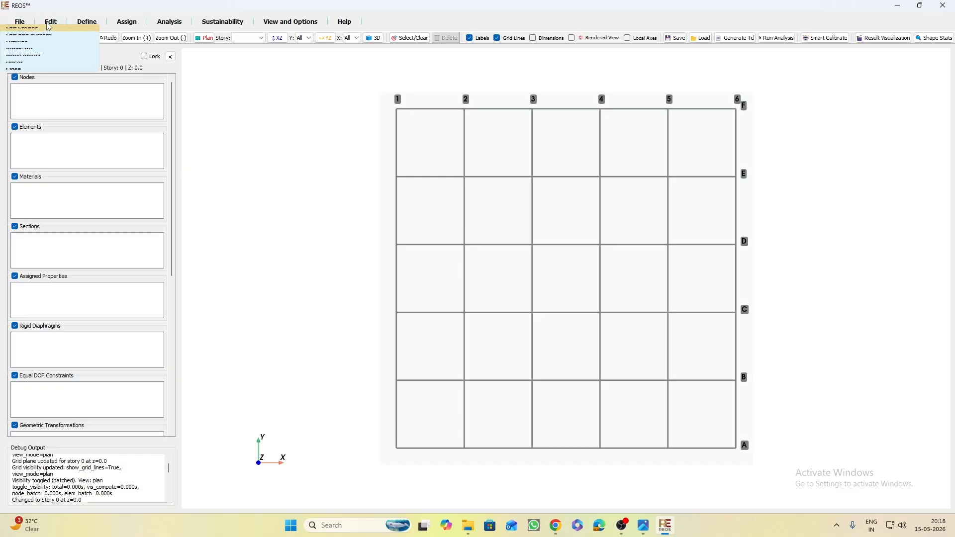
click(30, 29)
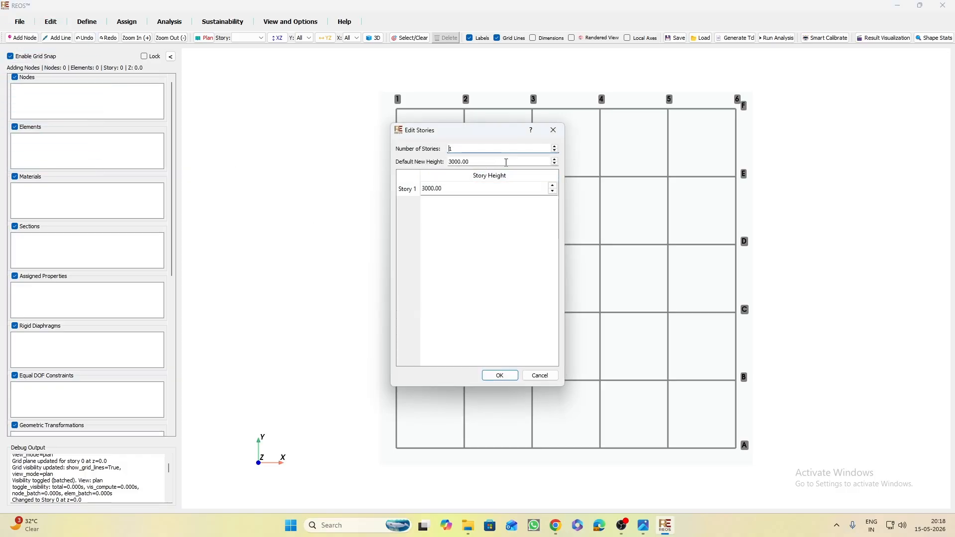
click(555, 146)
click(555, 146)
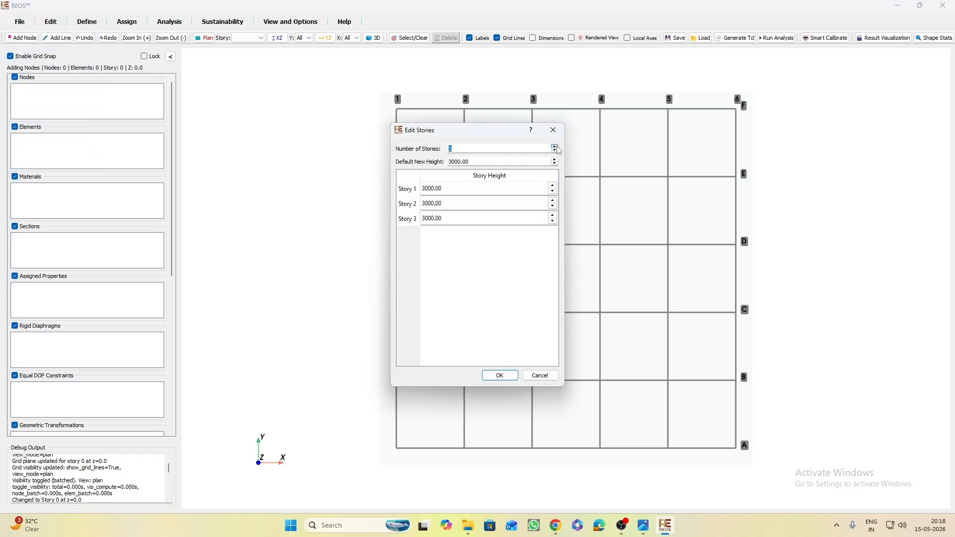
click(555, 147)
click(555, 147)
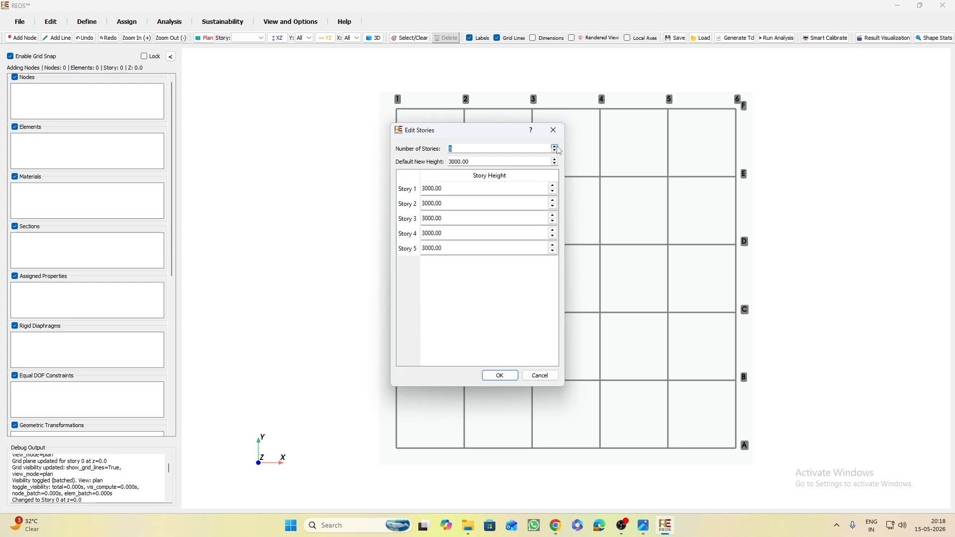
click(555, 147)
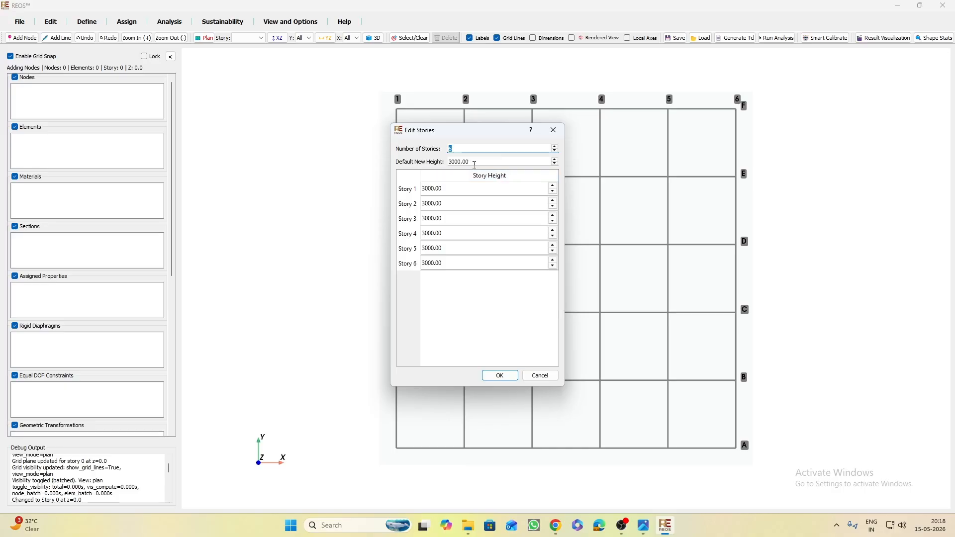
Check the default and individual story heights, keep them at 3000, and apply the story definition
double_click(465, 162)
click(459, 190)
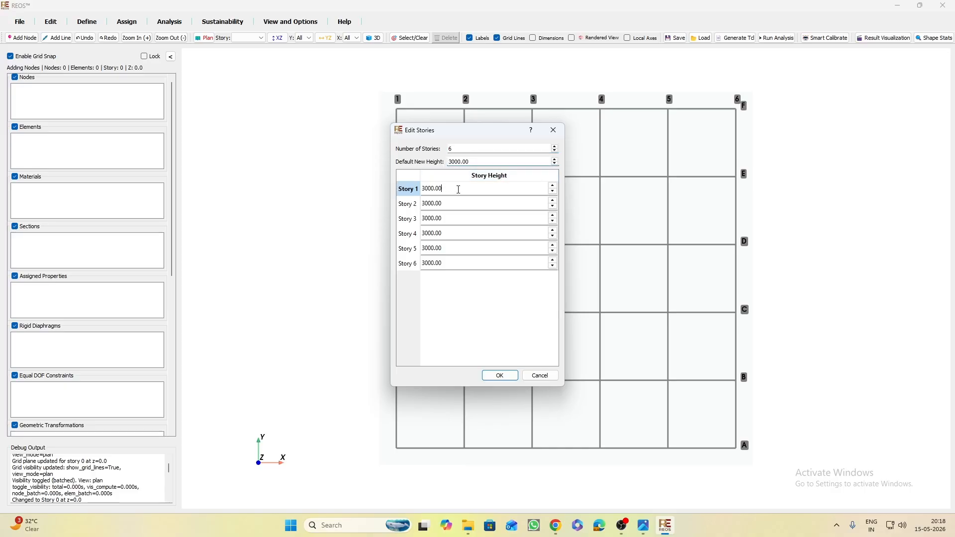
drag(459, 190, 425, 188)
click(452, 203)
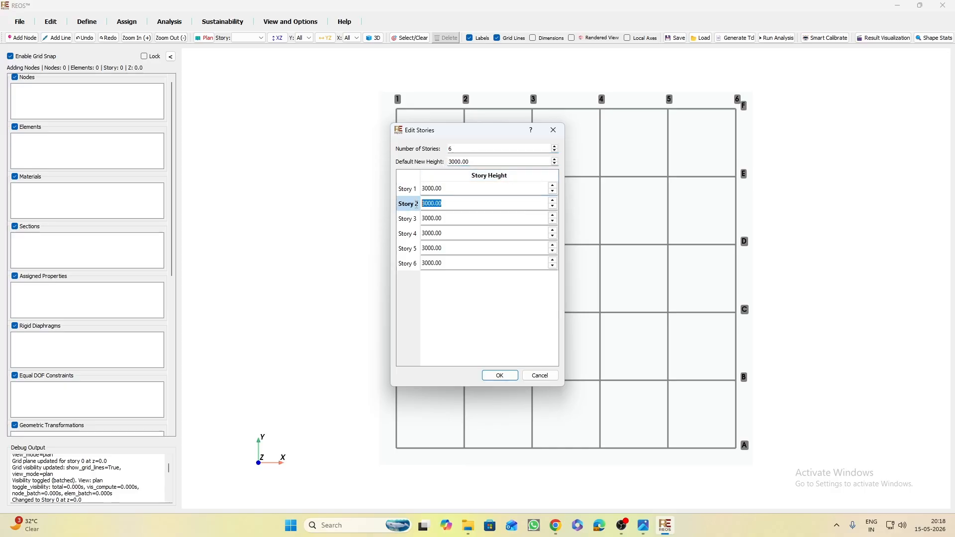
click(452, 217)
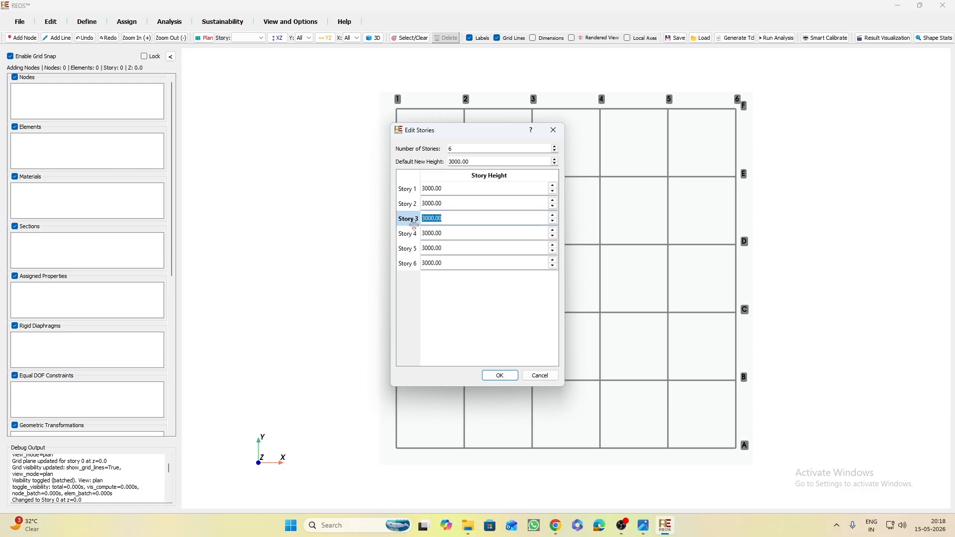
click(494, 376)
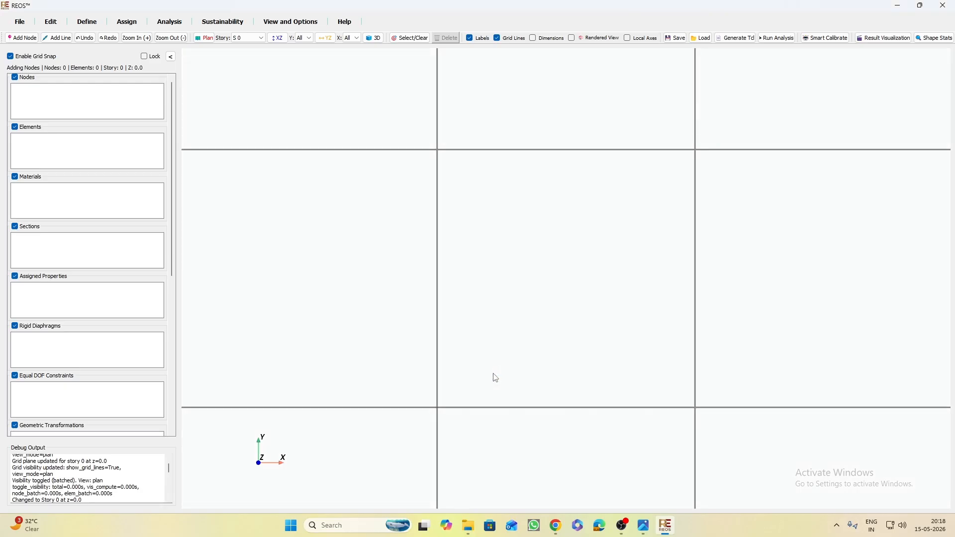
Set the grid system to 4 grids in X and 4 in Y, keeping the 3000 spacing in both directions
click(50, 22)
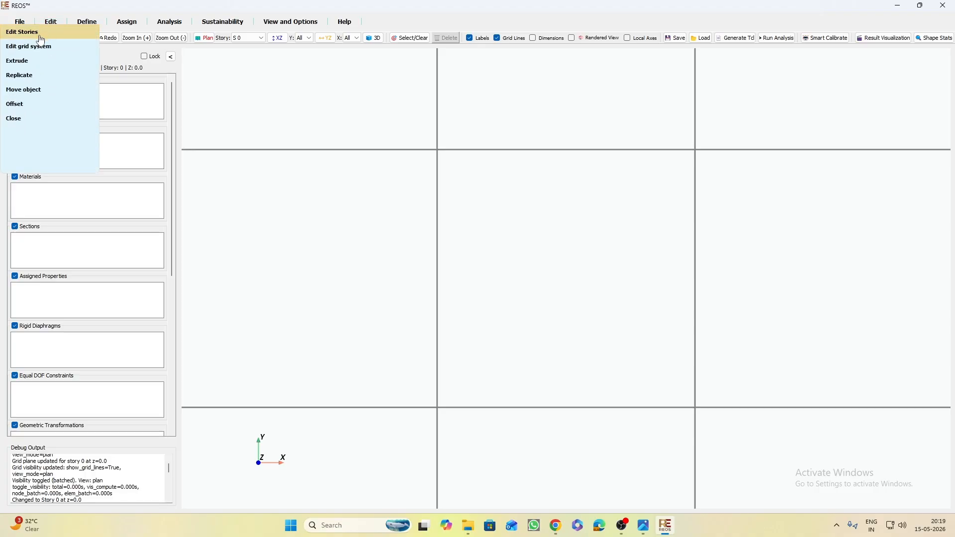
click(33, 46)
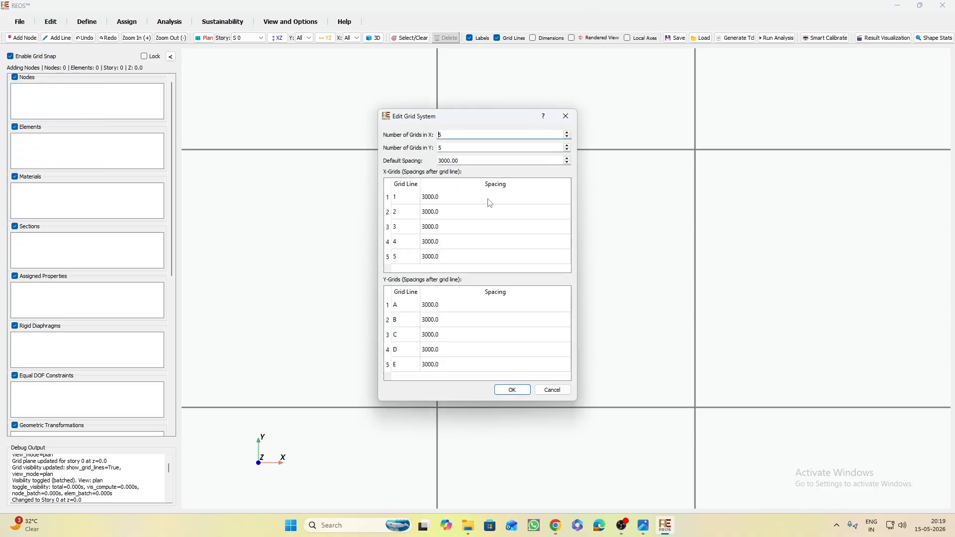
click(567, 138)
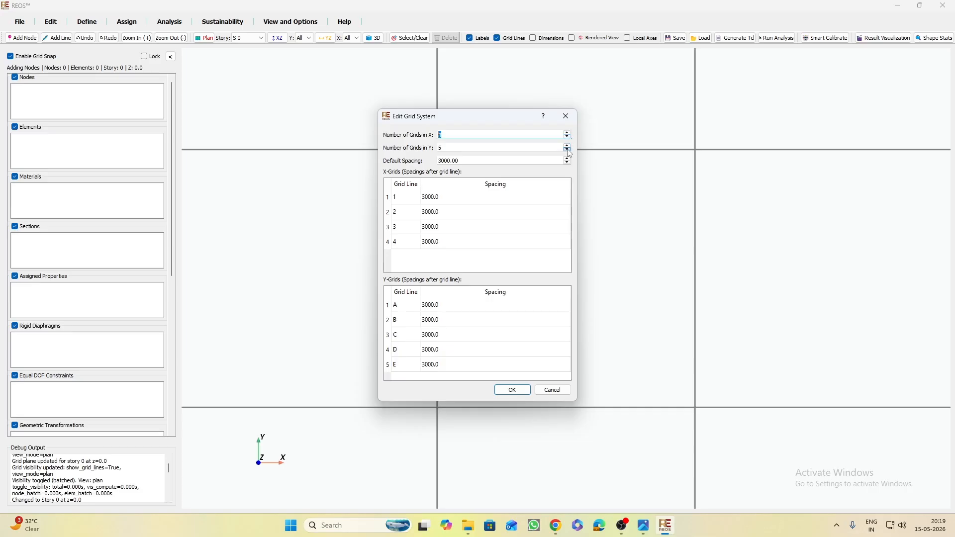
click(568, 151)
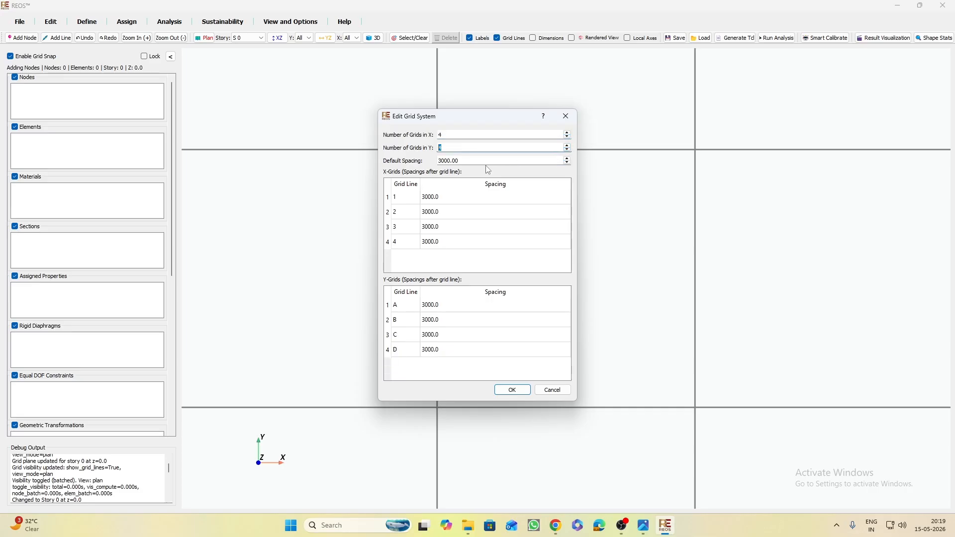
click(454, 198)
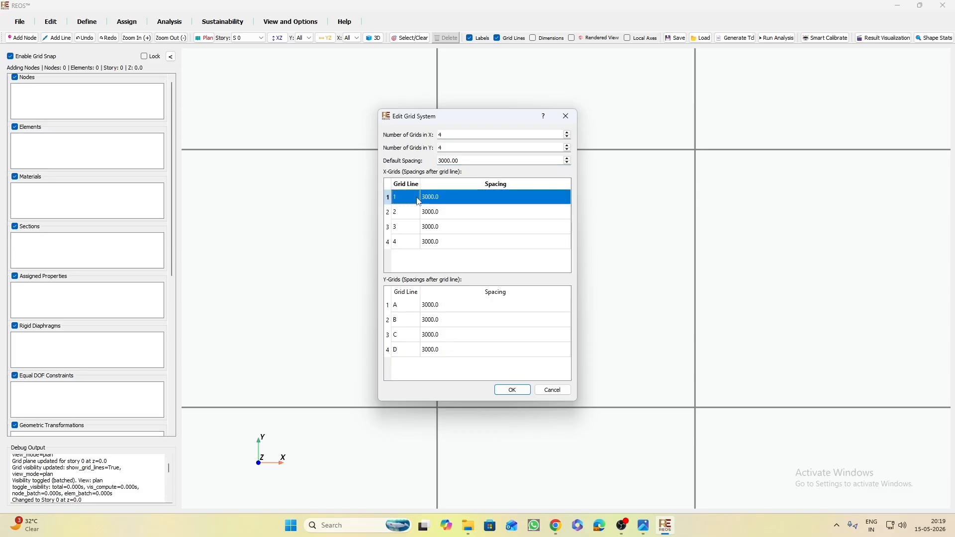
click(447, 215)
click(441, 226)
click(440, 239)
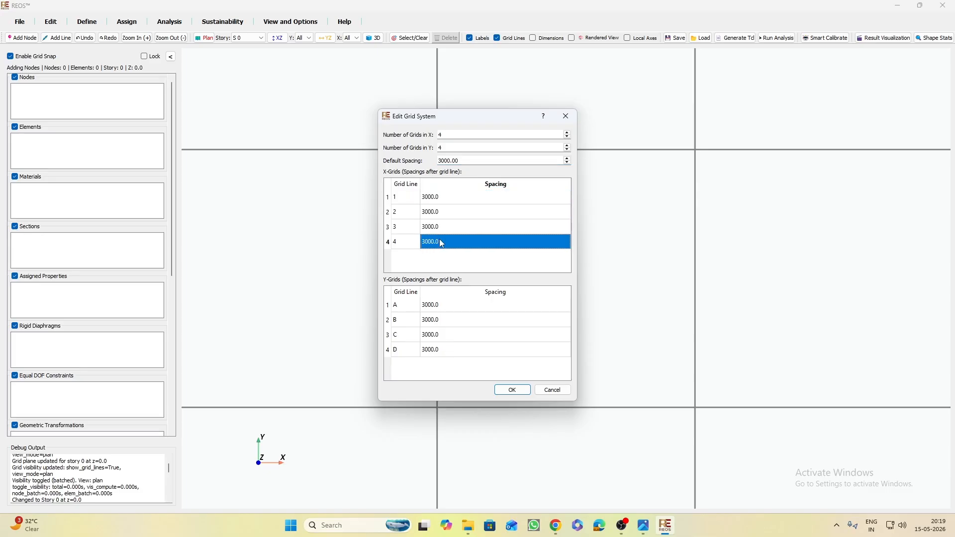
click(435, 308)
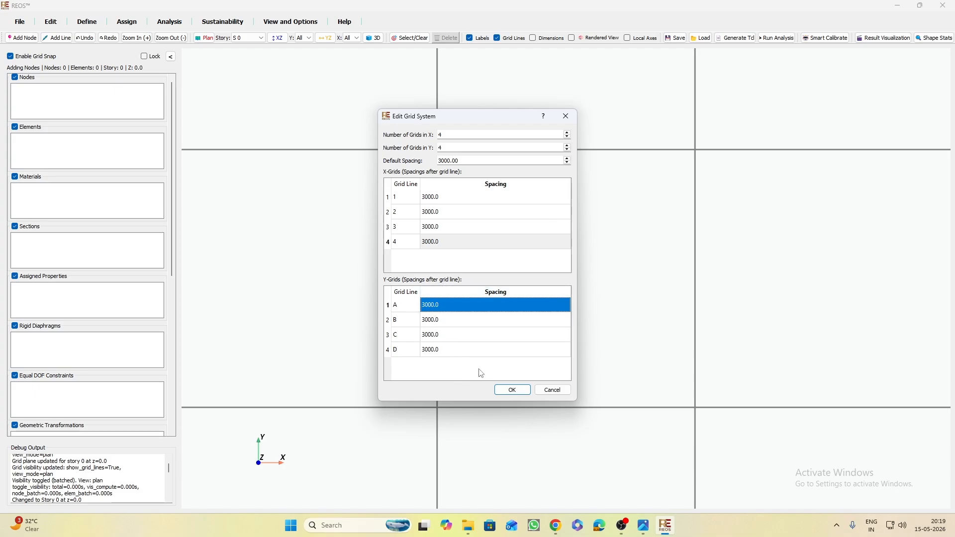
click(498, 392)
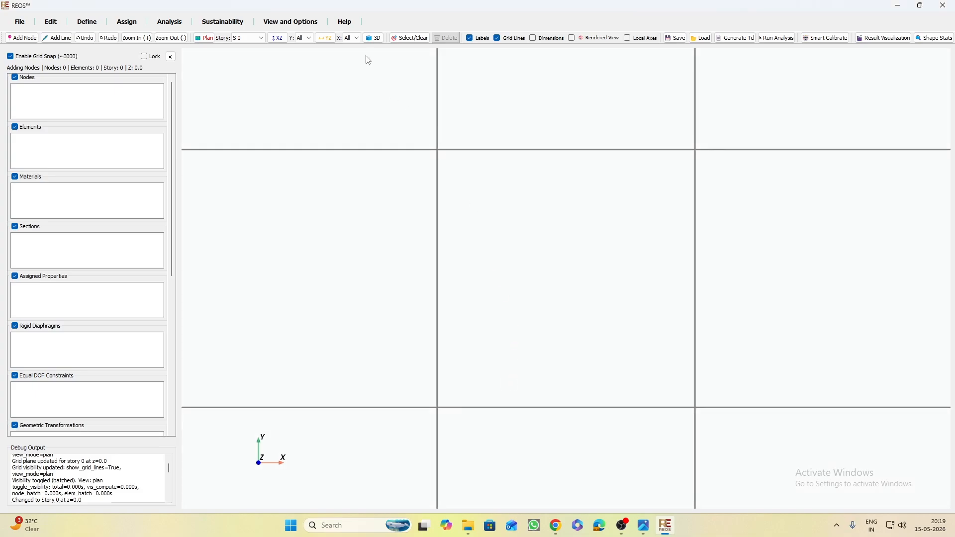
Inspect the story grid in 3D from a lower angle, and return to the plan view of story S 0
click(375, 38)
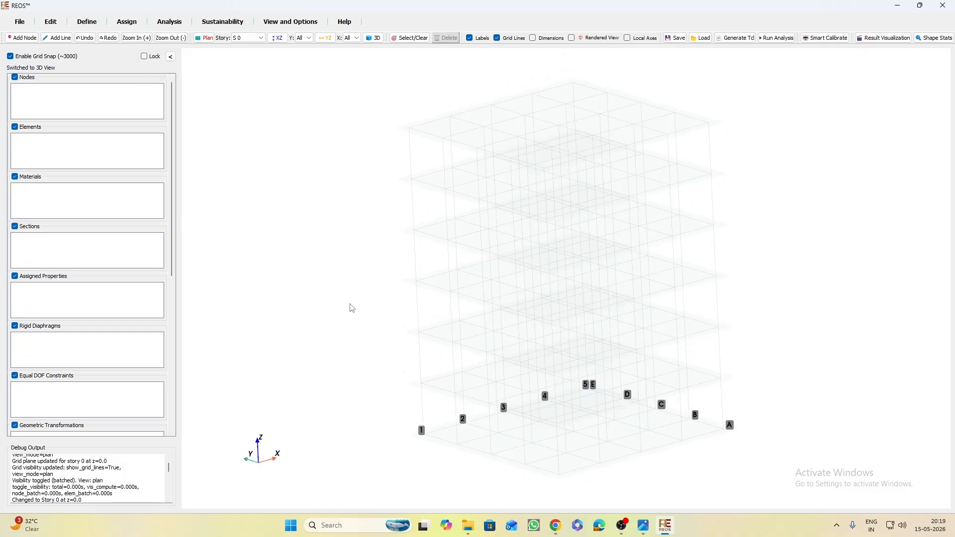
drag(304, 318, 315, 292)
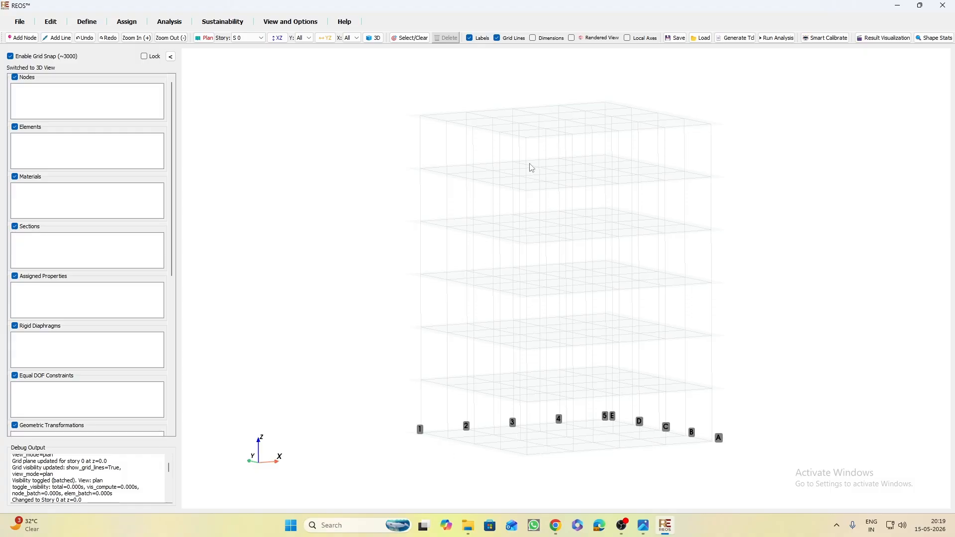
click(251, 39)
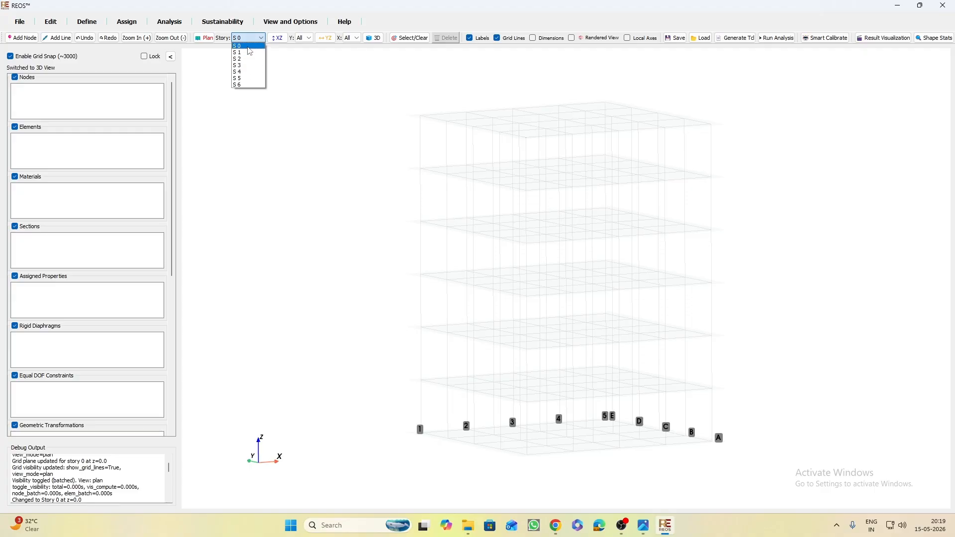
click(247, 46)
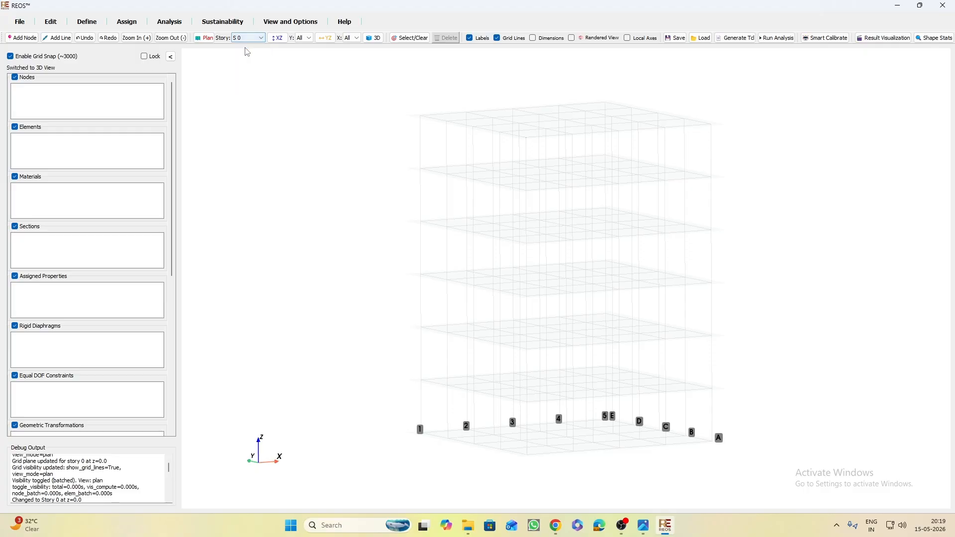
click(207, 38)
scroll(571, 278, up, 3)
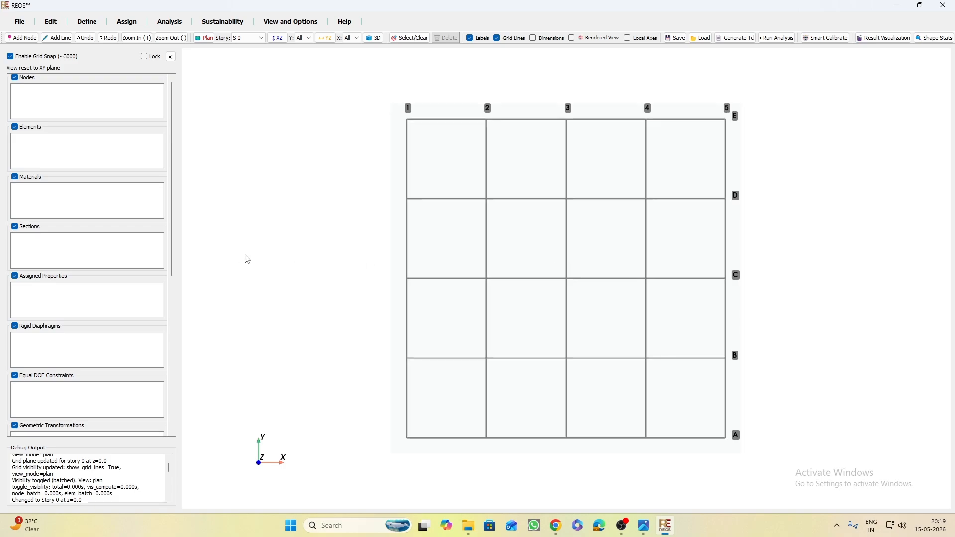
Add nodes on story S 0 along grid line A at its intersections with grid lines 1 to 5
click(28, 39)
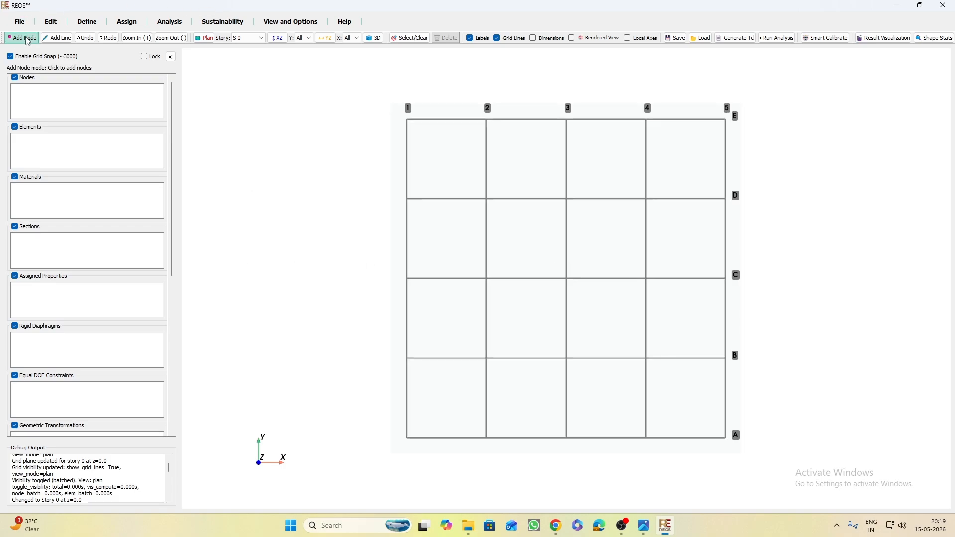
click(409, 440)
click(491, 440)
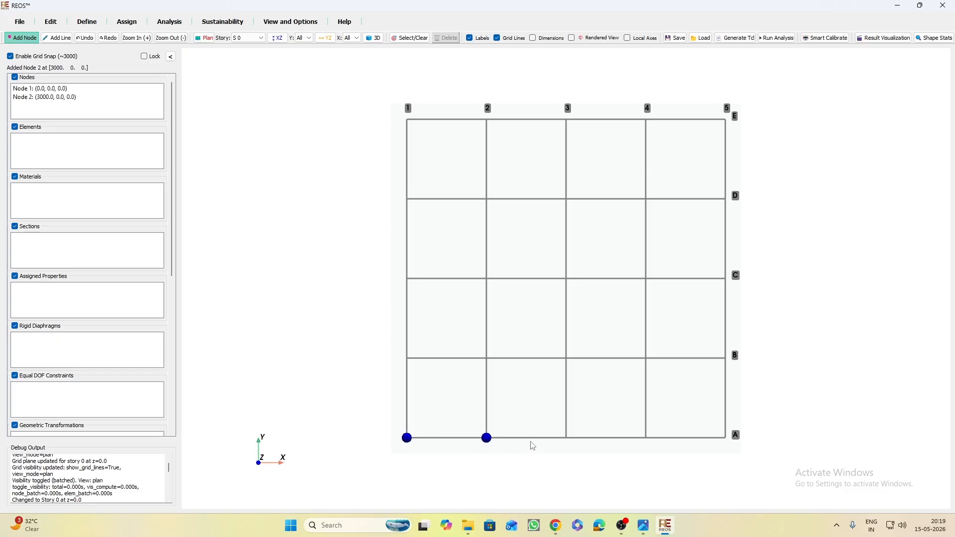
click(569, 441)
click(648, 443)
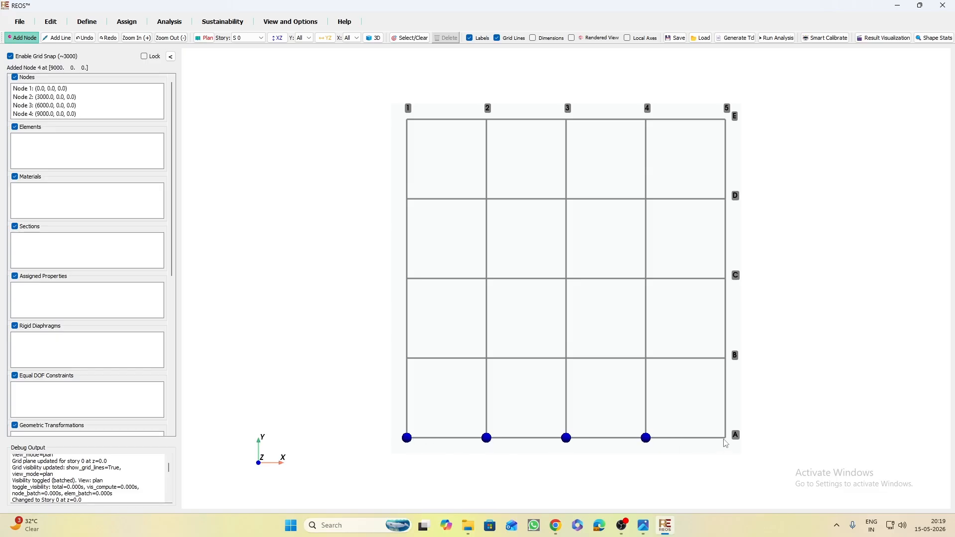
click(727, 442)
Add nodes on story S 0 along grid line B at its intersections with grid lines 1 to 5
click(408, 360)
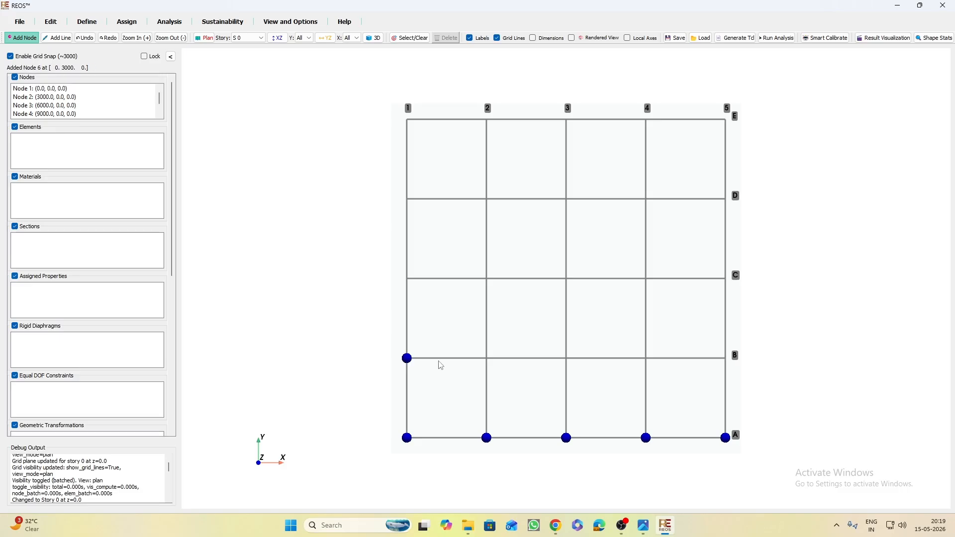
click(488, 364)
click(567, 364)
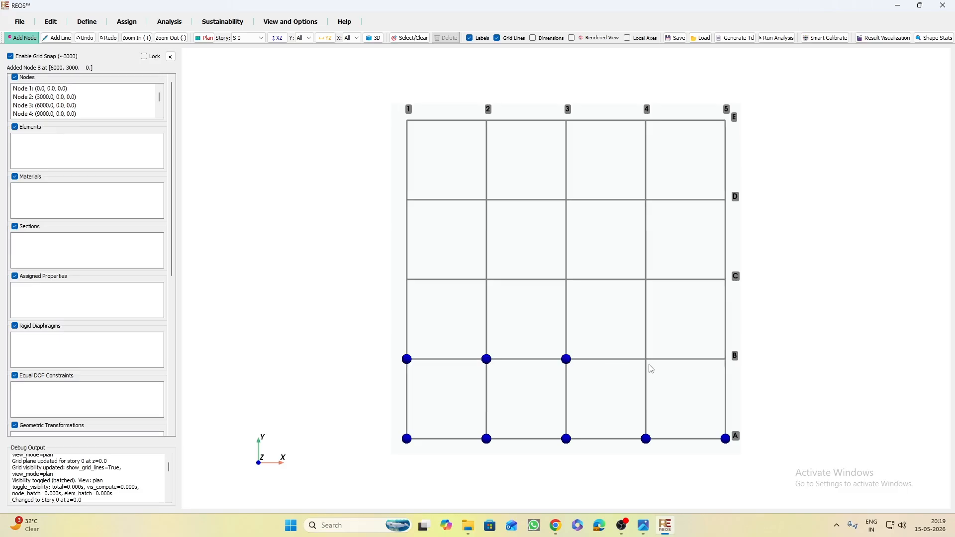
click(648, 362)
click(727, 362)
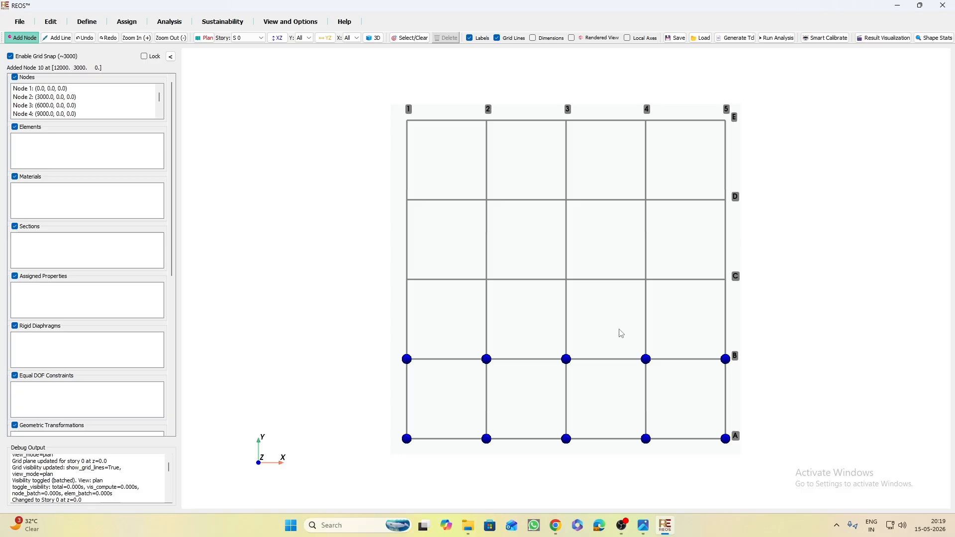
Add nodes on story S 0 along grid line C at its intersections with grid lines 1 to 5
click(421, 285)
click(486, 282)
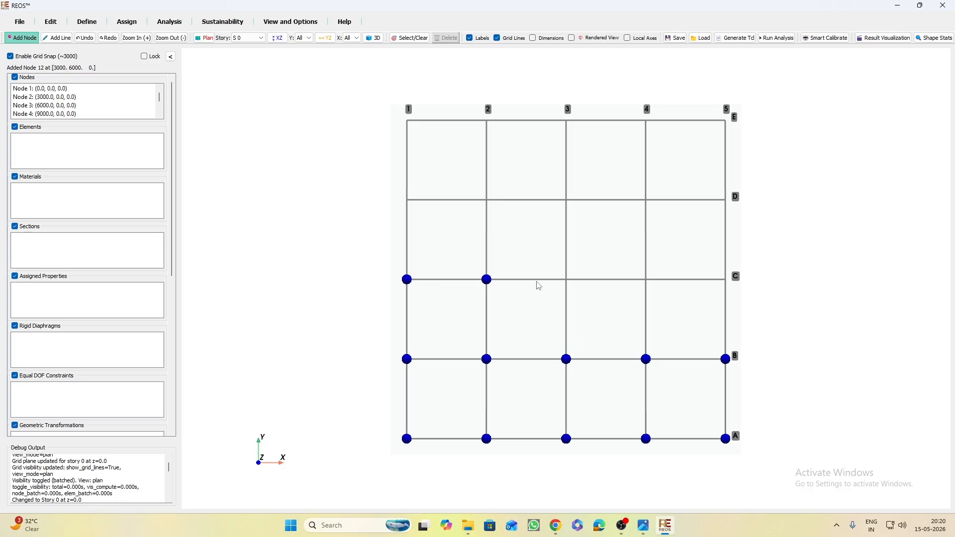
click(573, 285)
click(650, 284)
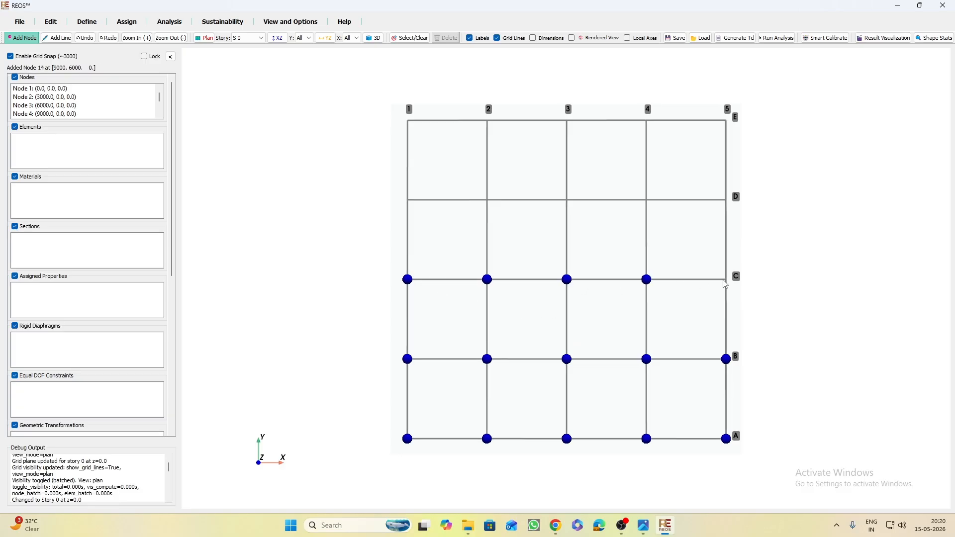
click(727, 282)
click(623, 526)
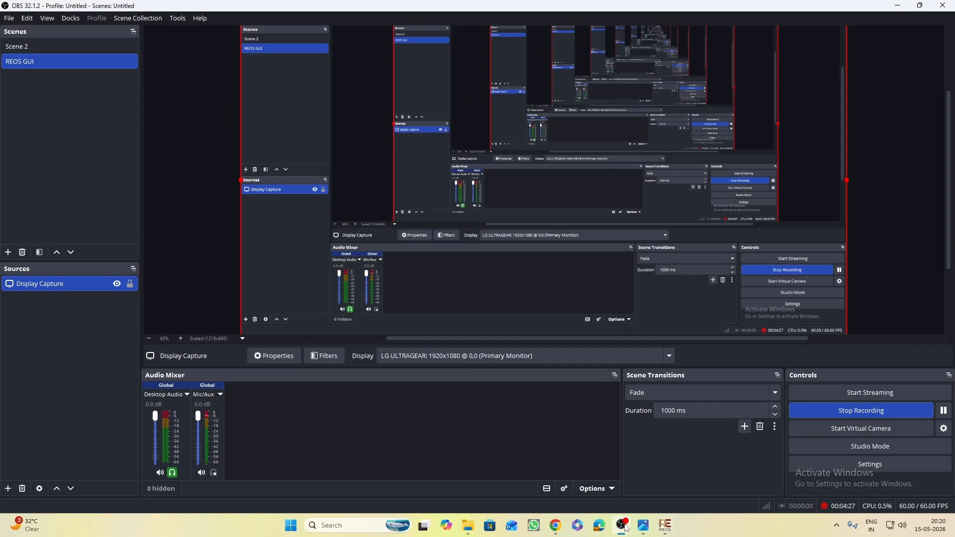
click(623, 526)
Add nodes on story S 0 along grid line D at its intersections with grid lines 1 to 5
click(410, 205)
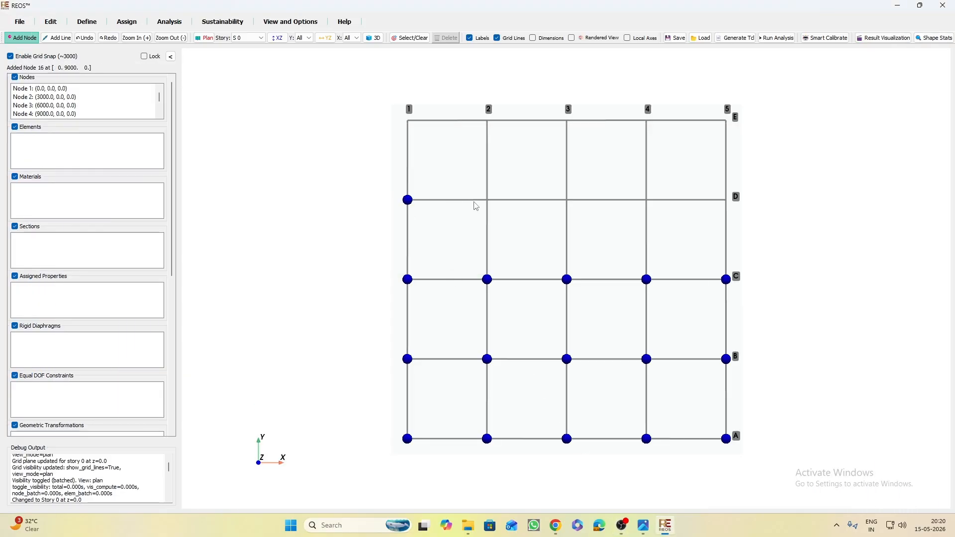
click(488, 204)
click(569, 203)
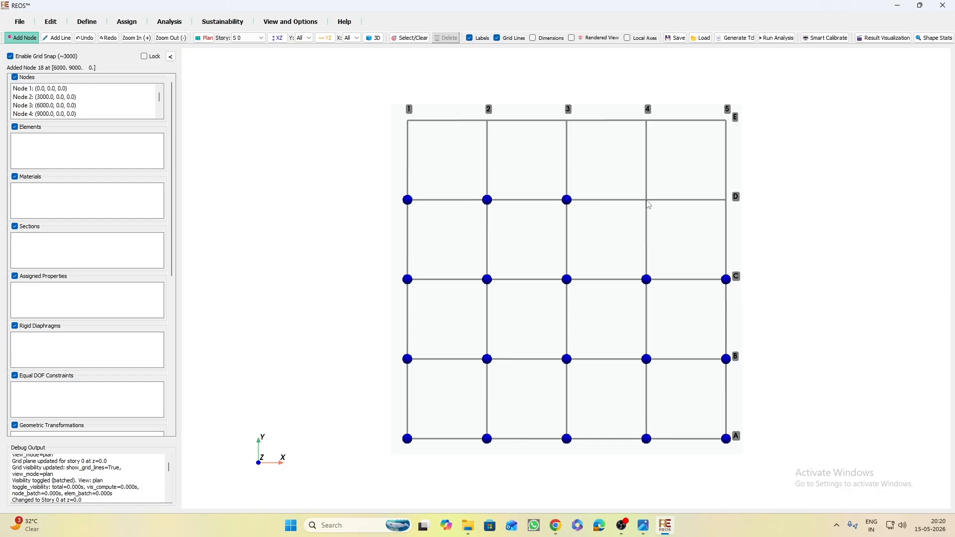
click(648, 203)
click(726, 203)
Add nodes on story S 0 along grid line E at its intersections with grid lines 1 to 5
click(411, 125)
click(512, 131)
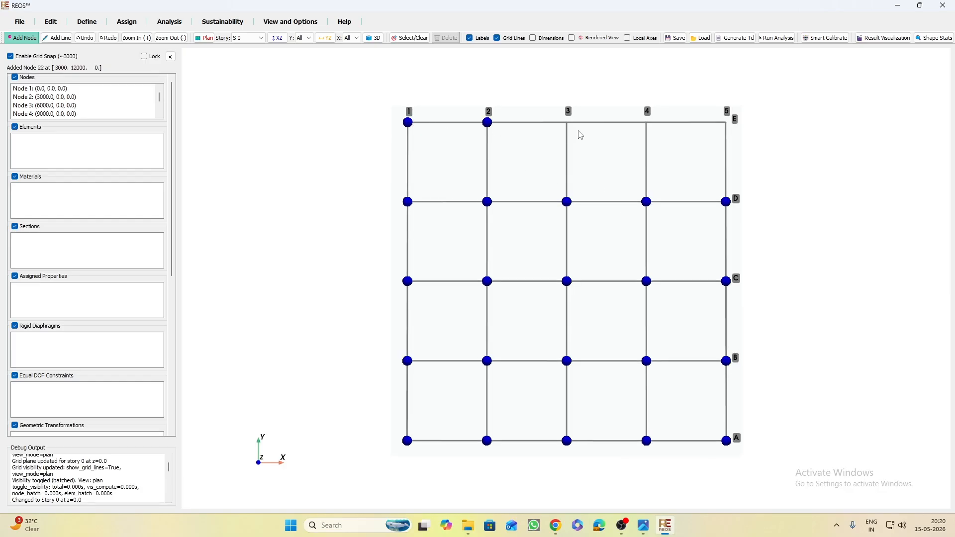
click(586, 127)
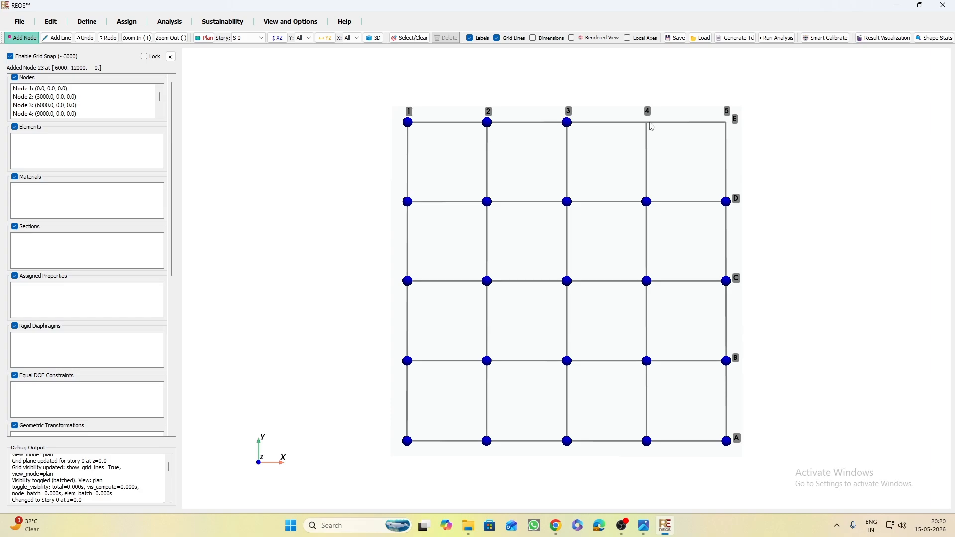
click(727, 122)
Switch to the plan view of story S 1 and add nodes along grid line A at grid lines 1 to 5
click(247, 38)
click(240, 52)
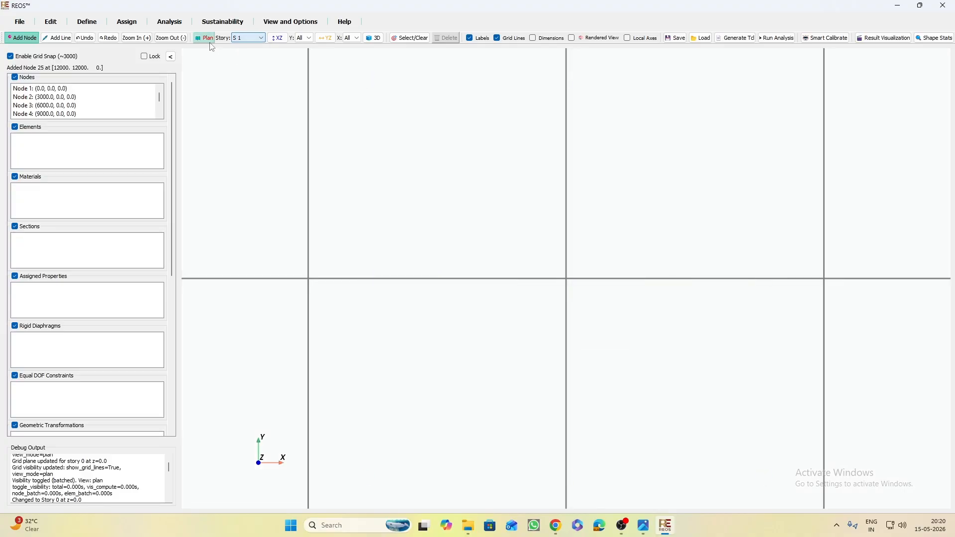
click(207, 39)
click(422, 431)
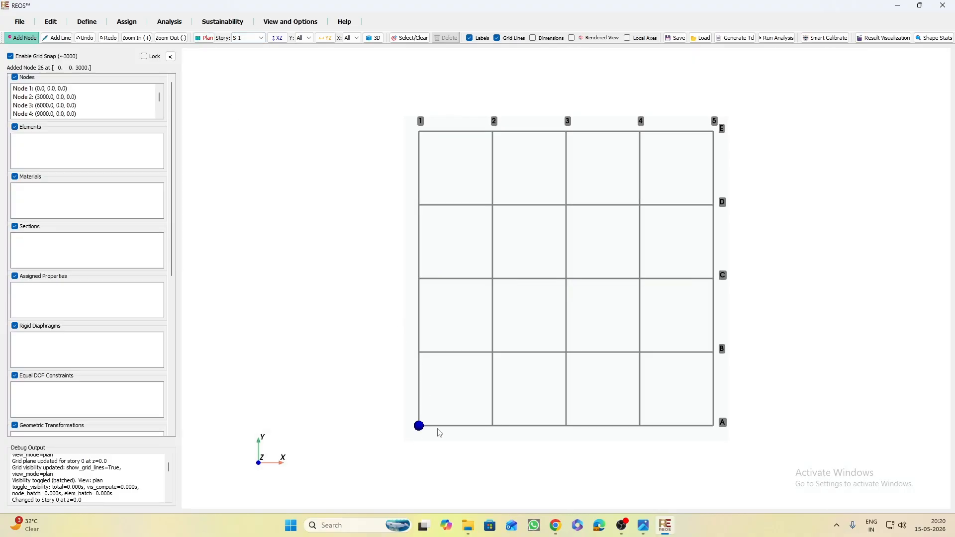
click(496, 430)
click(570, 431)
click(645, 431)
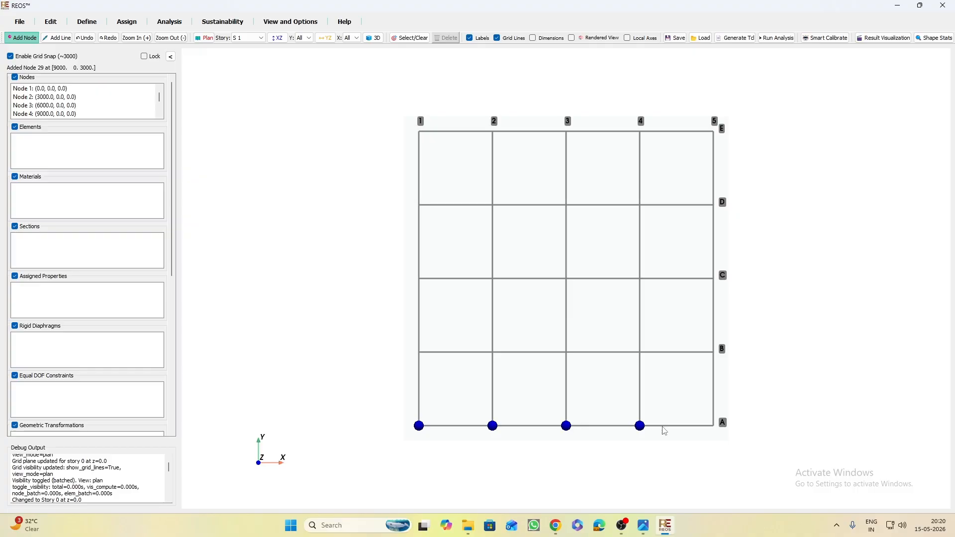
click(715, 431)
Add nodes on story S 1 along grid line B at its intersections with grid lines 1 to 5
click(424, 356)
click(496, 355)
click(565, 356)
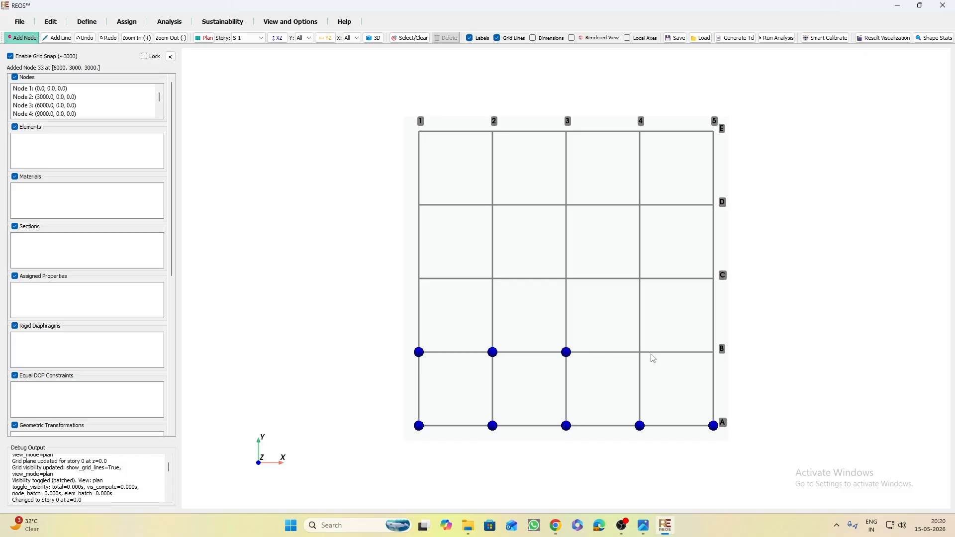
click(647, 358)
click(711, 357)
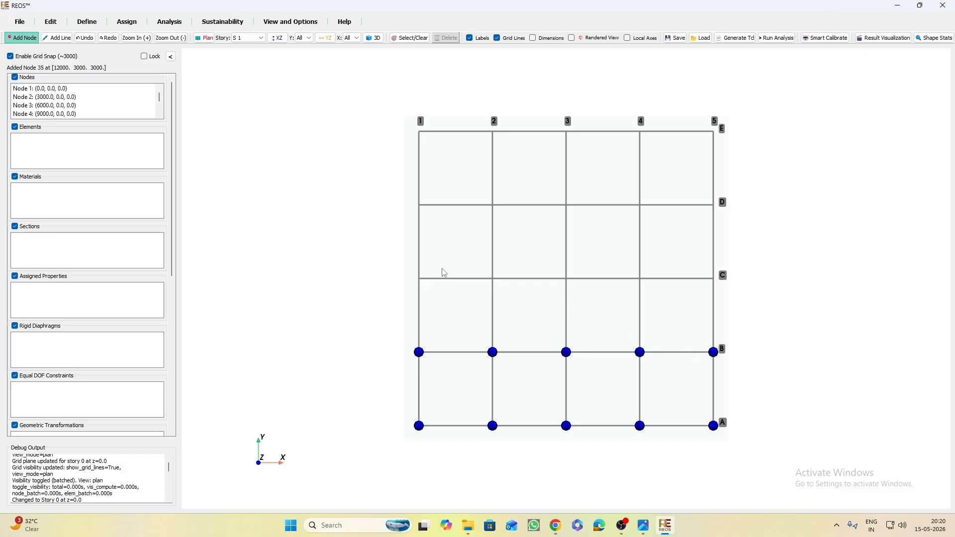
Add nodes on story S 1 along grid line C at its intersections with grid lines 1 to 5
click(428, 287)
click(490, 281)
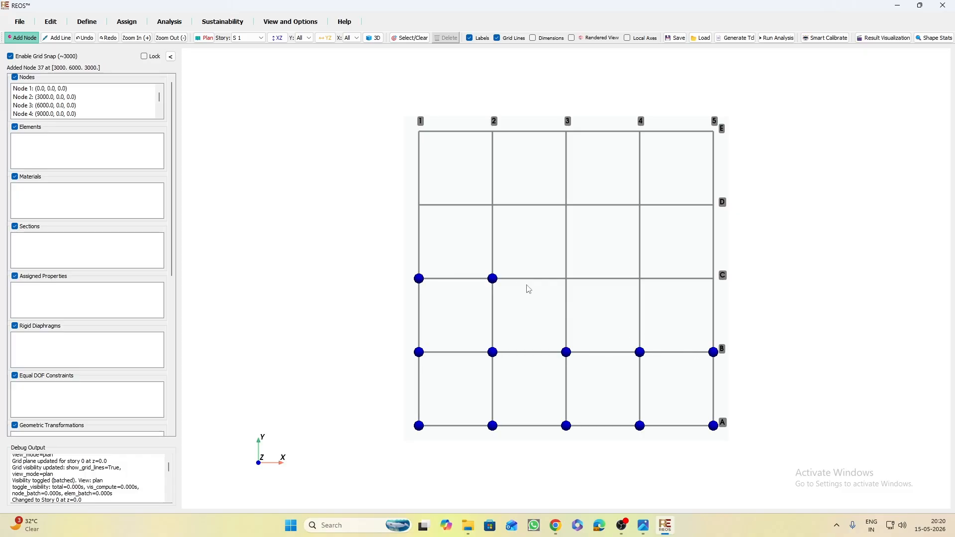
click(567, 285)
click(641, 284)
click(716, 283)
Add nodes on story S 1 along grid line D at its intersections with grid lines 1 to 5
click(426, 211)
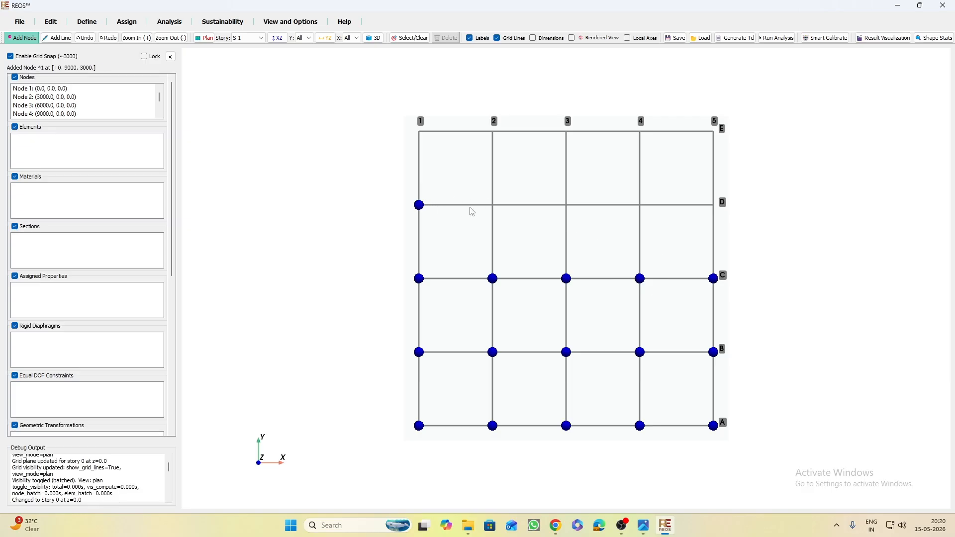
click(496, 210)
click(568, 211)
click(642, 211)
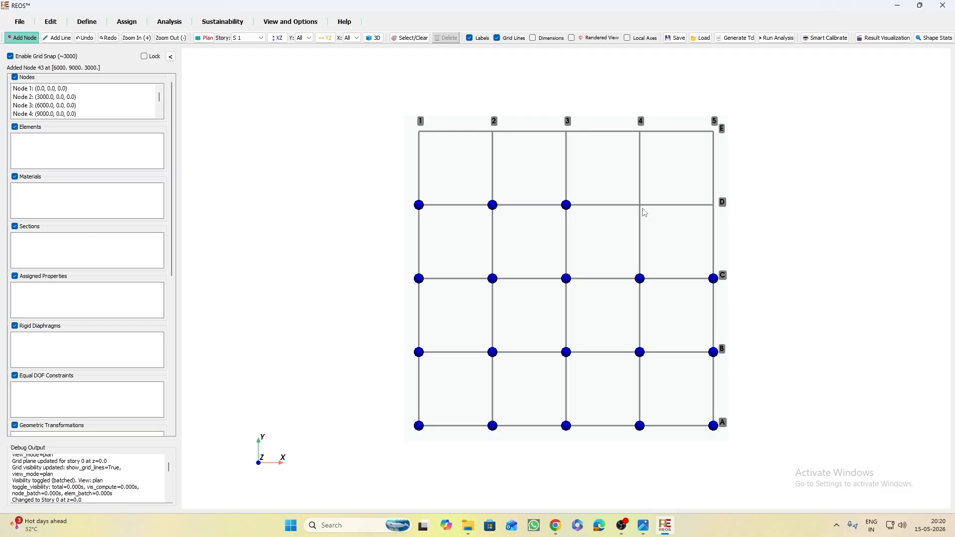
click(709, 210)
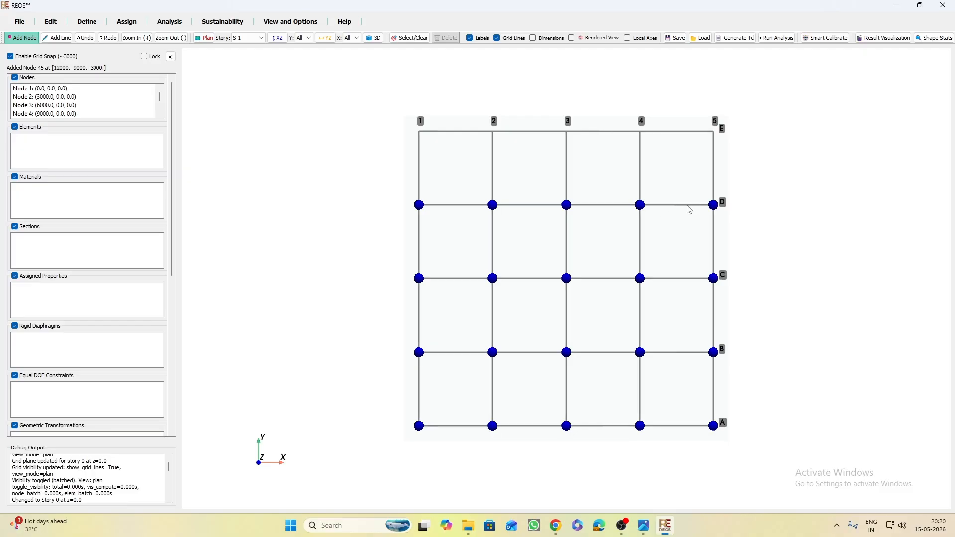
Add nodes on story S 1 along grid line E at its intersections with grid lines 1 to 5
click(428, 139)
click(496, 139)
click(567, 135)
click(639, 138)
click(713, 134)
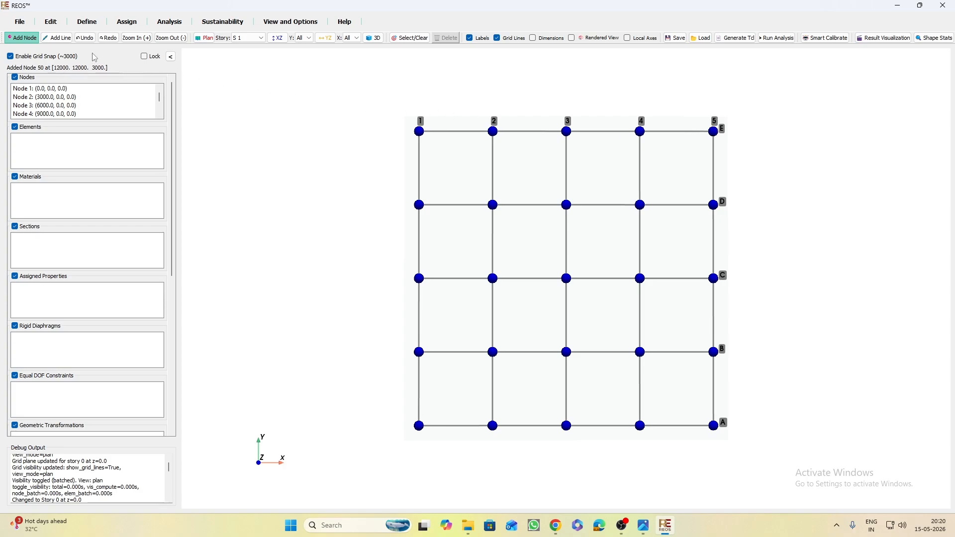
Draw four beam elements on story S 1 along grid line A, connecting adjacent nodes from grid line 1 to 5
click(58, 39)
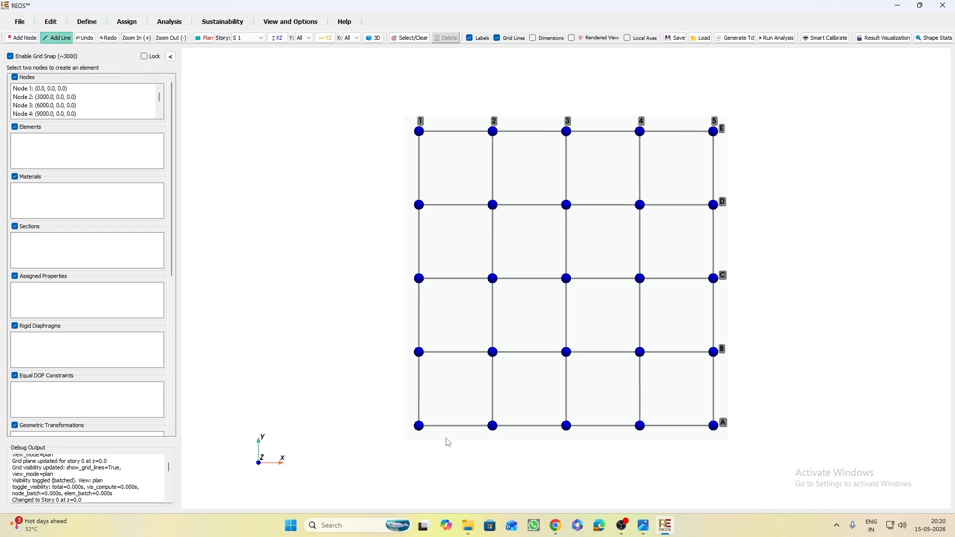
click(419, 428)
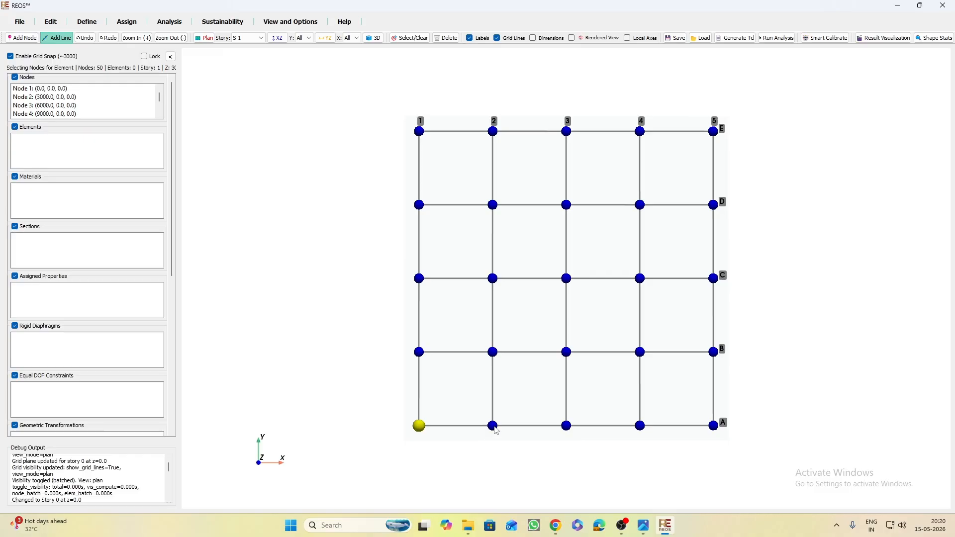
click(494, 429)
click(495, 429)
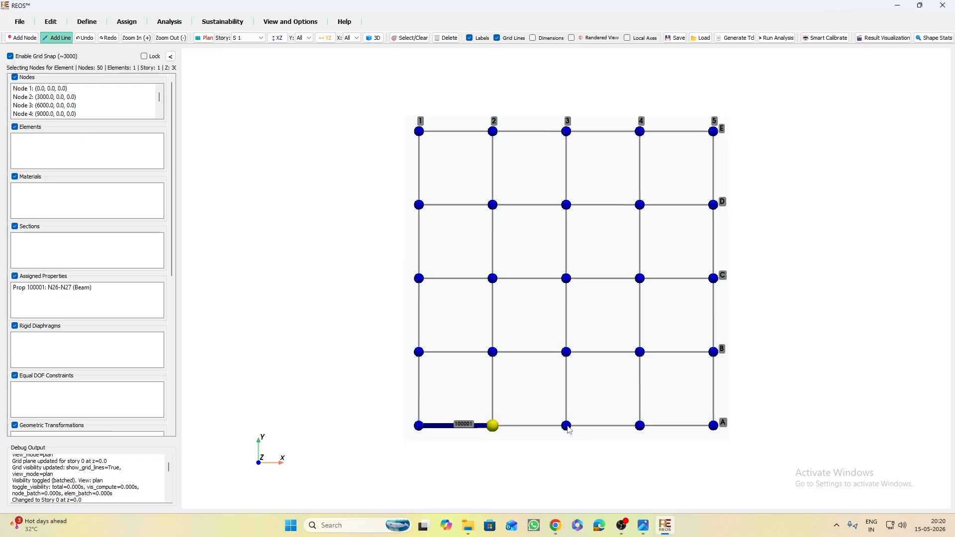
click(570, 431)
click(570, 431)
click(644, 433)
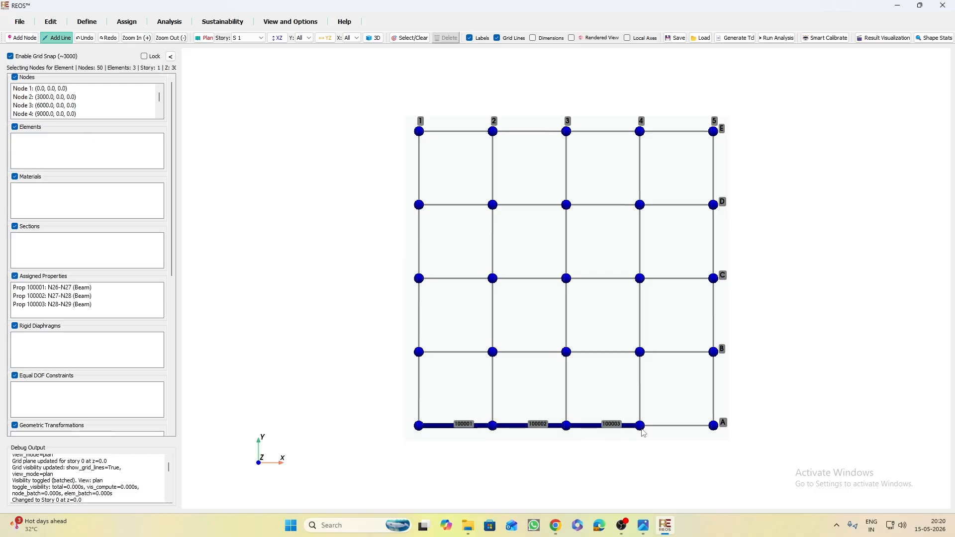
click(644, 433)
click(715, 433)
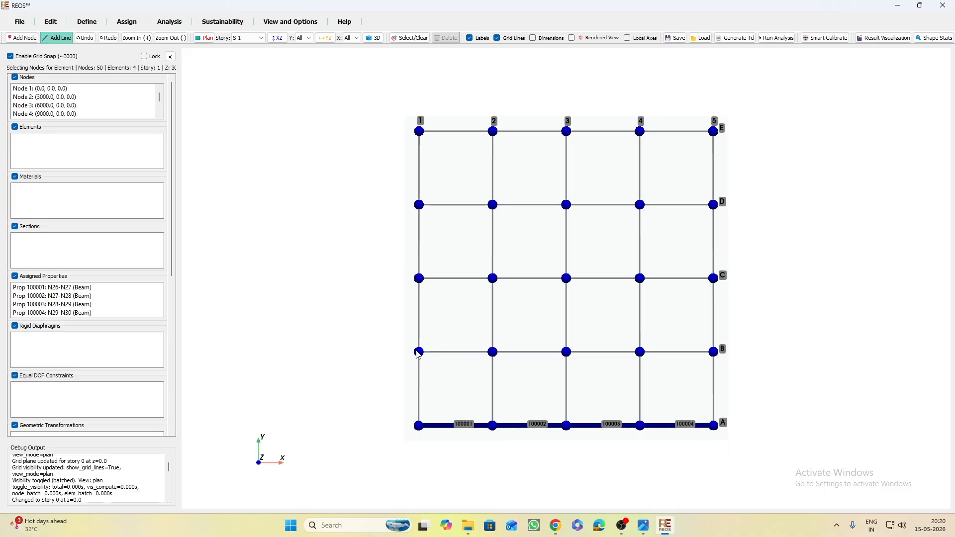
Draw four beam elements on story S 1 along grid line B, connecting adjacent nodes from grid line 1 to 5
click(419, 354)
click(495, 354)
click(495, 355)
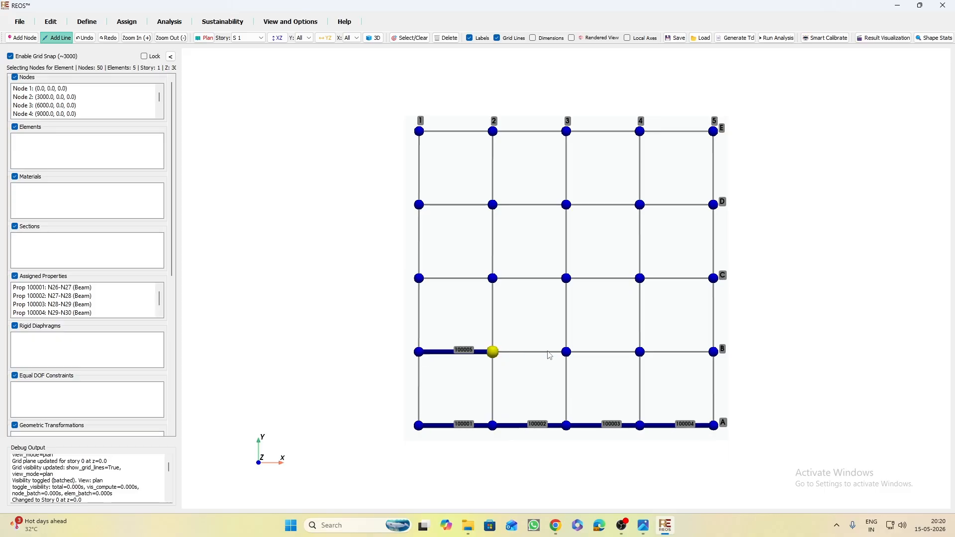
click(568, 355)
click(568, 354)
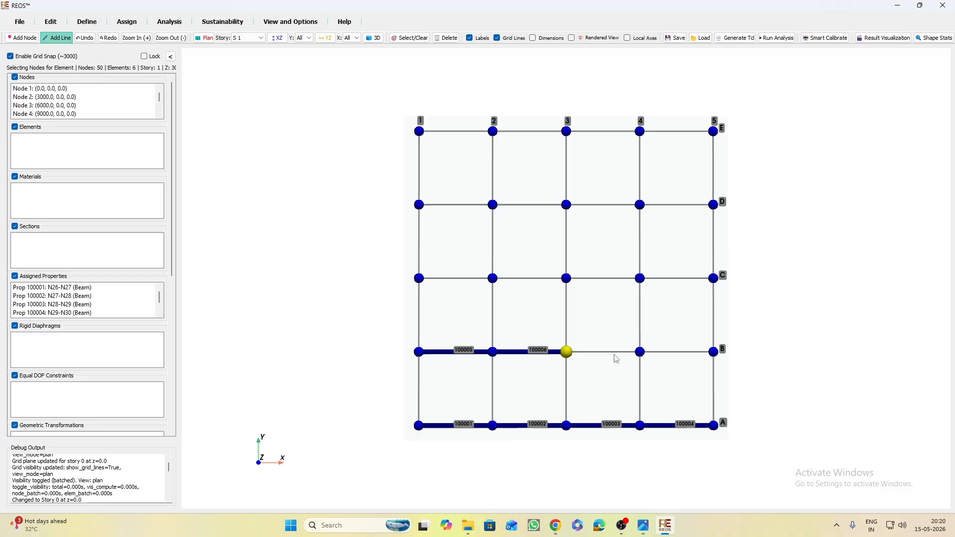
click(642, 354)
click(642, 354)
click(717, 355)
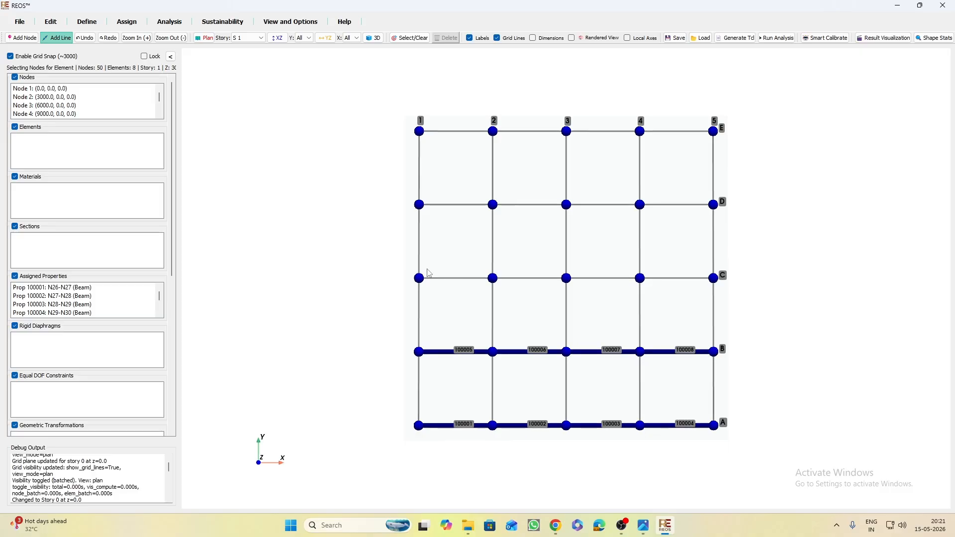
Draw four beam elements on story S 1 along grid line C, connecting adjacent nodes from grid line 1 to 5
click(420, 280)
click(494, 280)
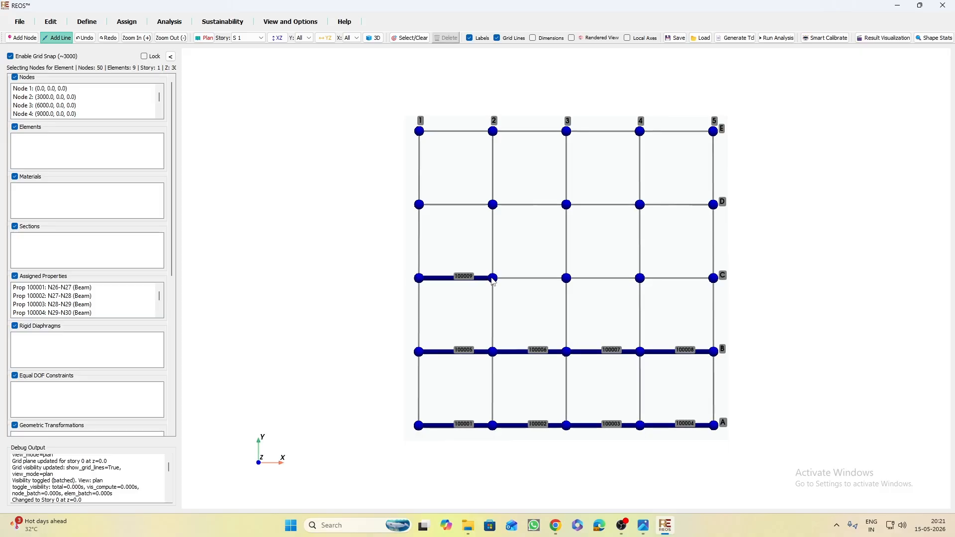
click(494, 279)
click(569, 281)
click(570, 281)
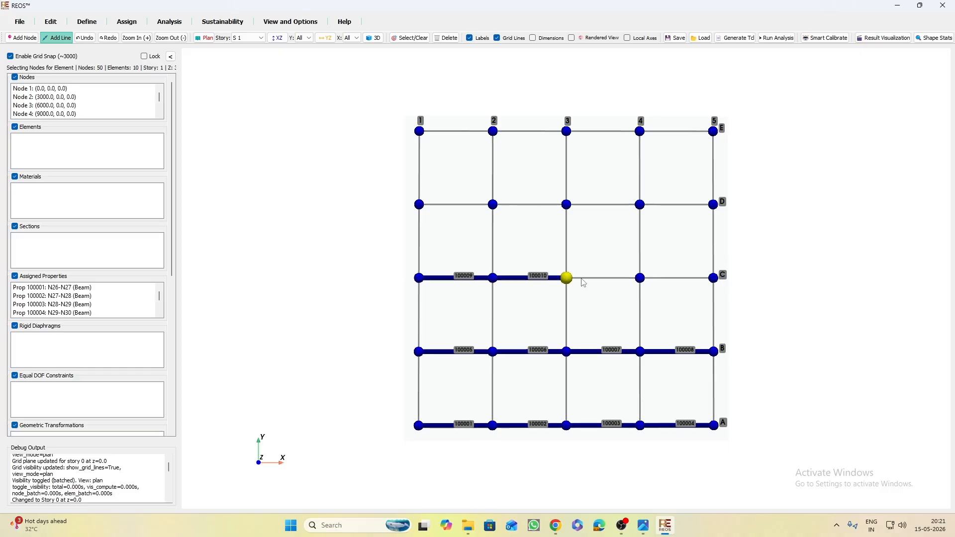
click(642, 279)
click(642, 280)
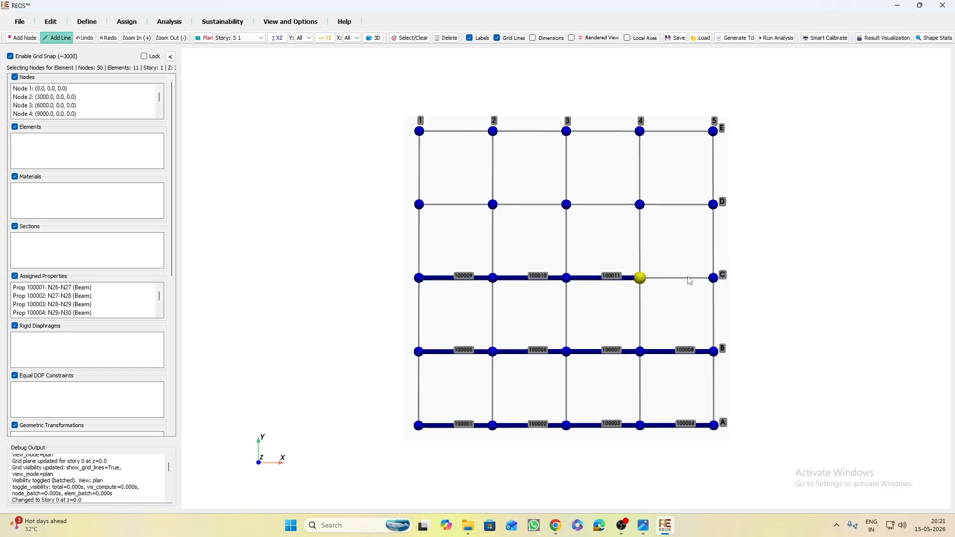
click(714, 278)
Draw four beam elements on story S 1 along grid line D, connecting adjacent nodes from grid line 1 to 5
click(420, 205)
click(493, 205)
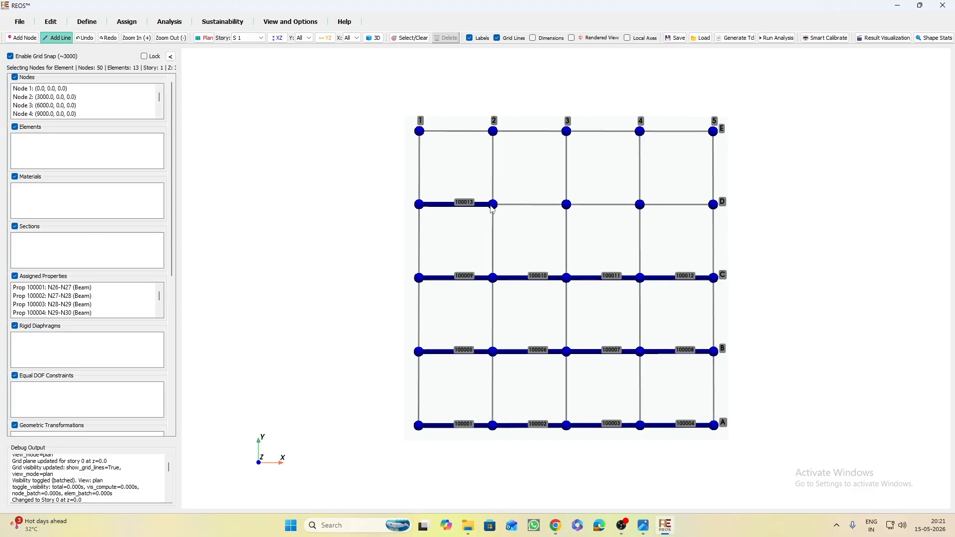
click(494, 205)
click(567, 206)
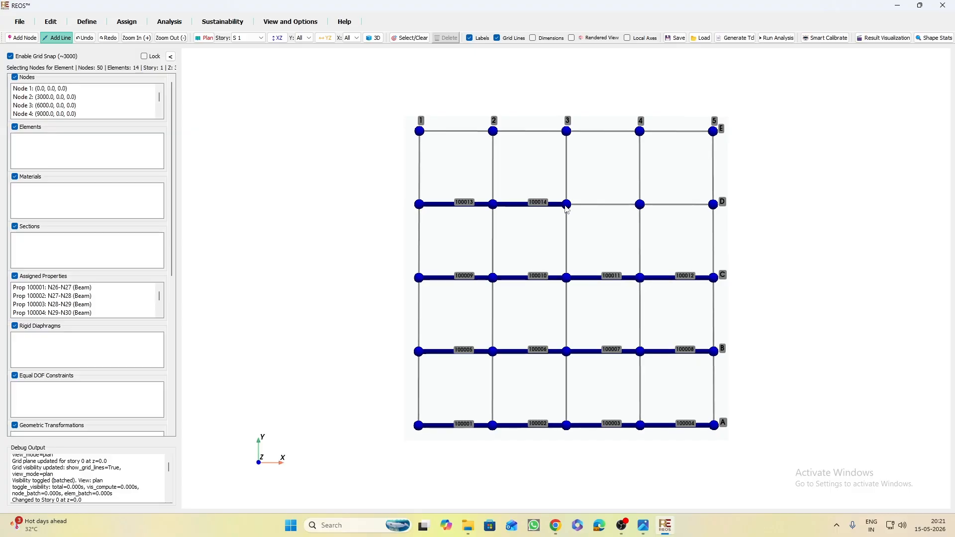
click(567, 205)
click(641, 205)
click(641, 205)
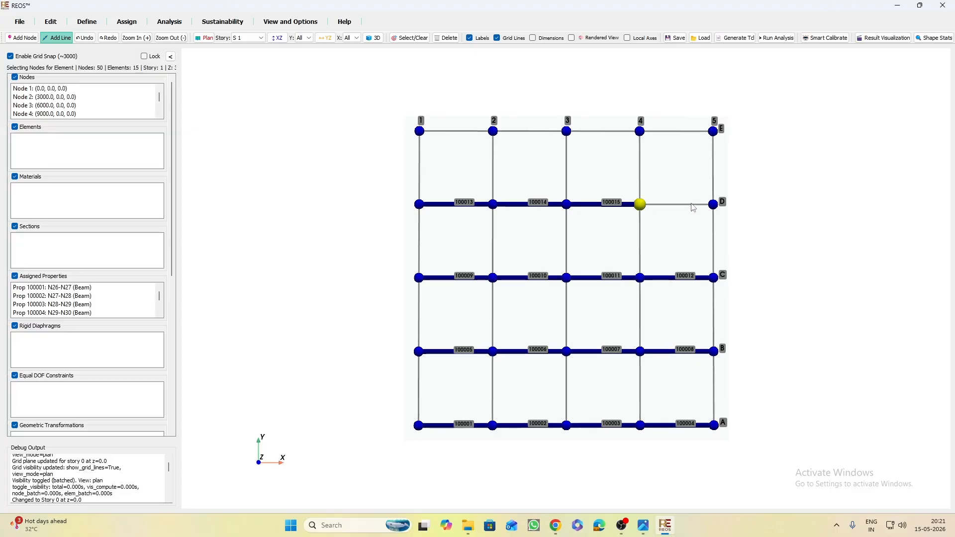
click(714, 204)
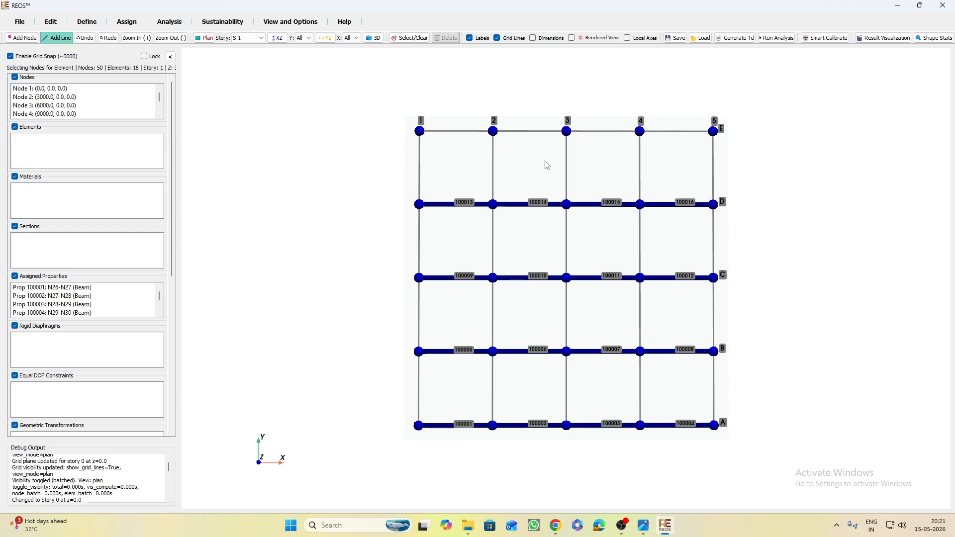
Draw four beam elements on story S 1 along grid line E, connecting adjacent nodes from grid line 1 to 5
click(420, 132)
click(495, 133)
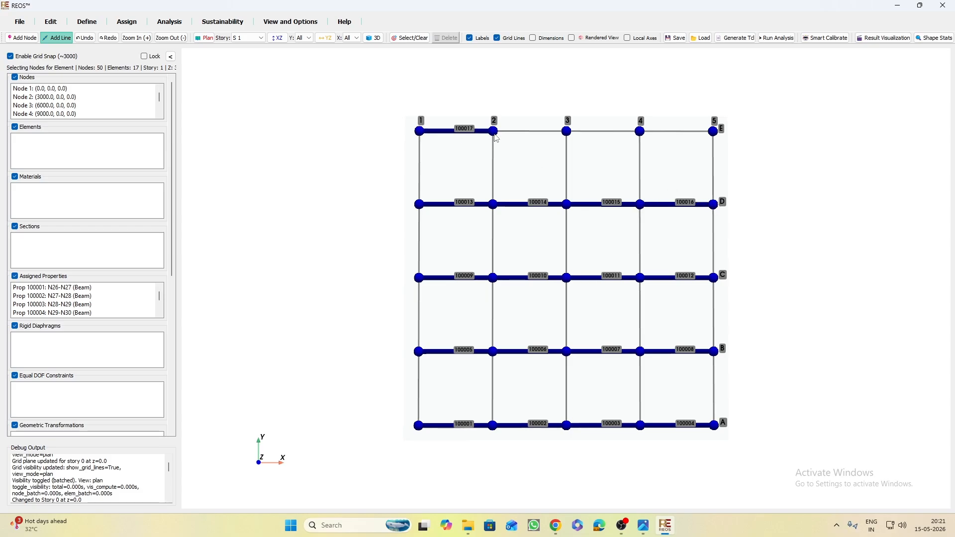
click(569, 133)
click(568, 133)
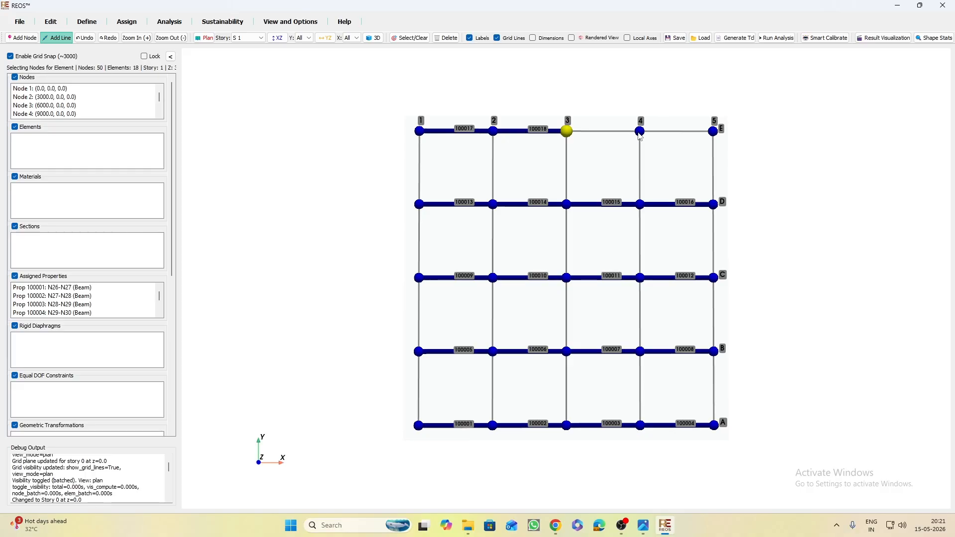
click(641, 133)
click(641, 133)
click(714, 132)
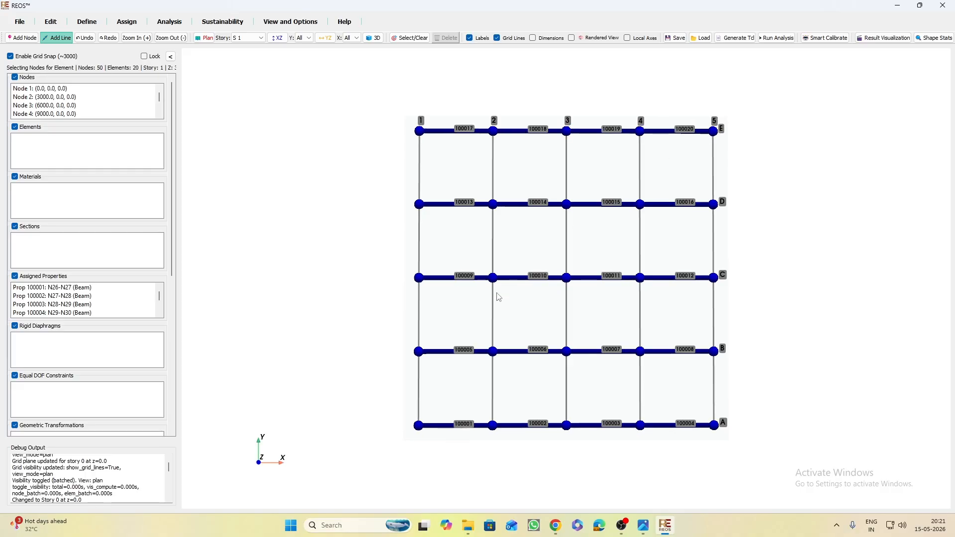
Draw four beam elements on story S 1 along grid line 1, connecting adjacent nodes from grid line A to E
click(419, 425)
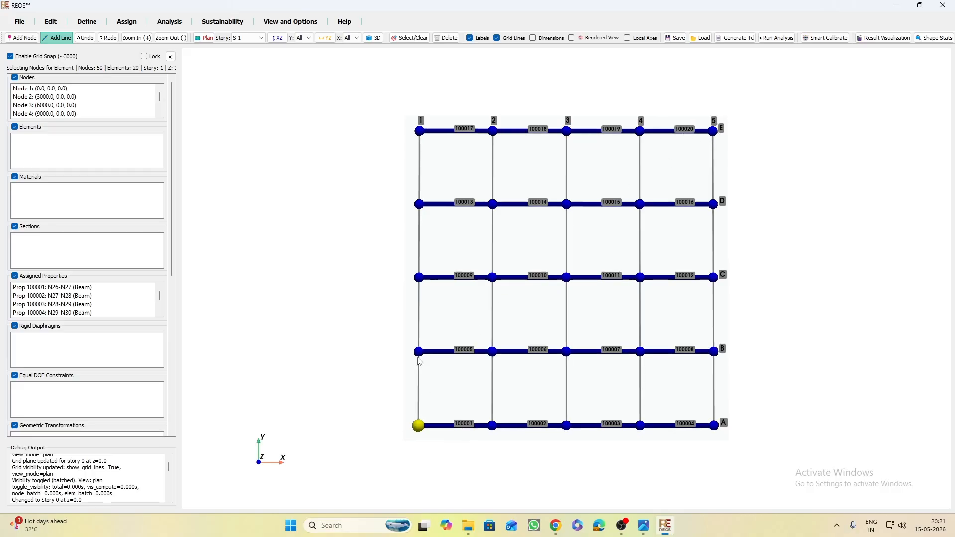
click(420, 352)
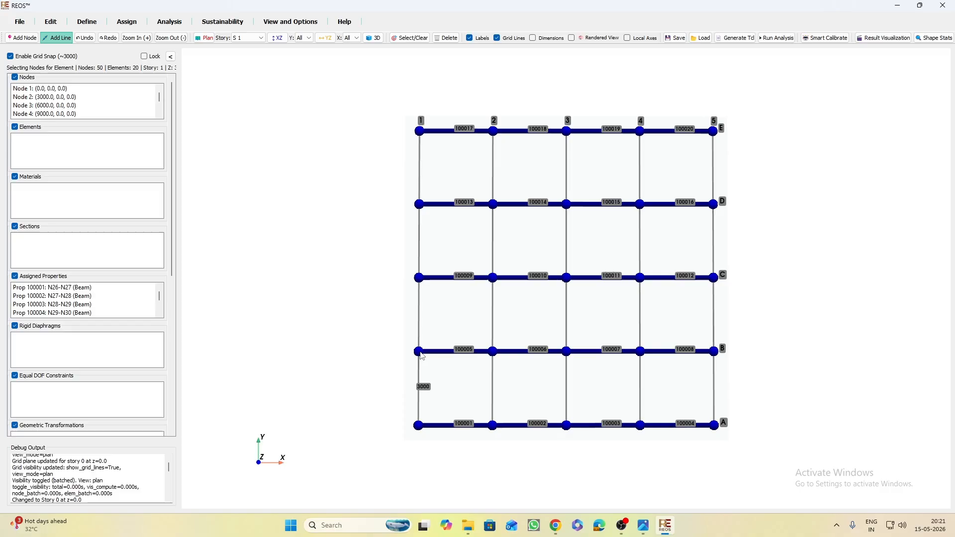
click(419, 277)
click(420, 204)
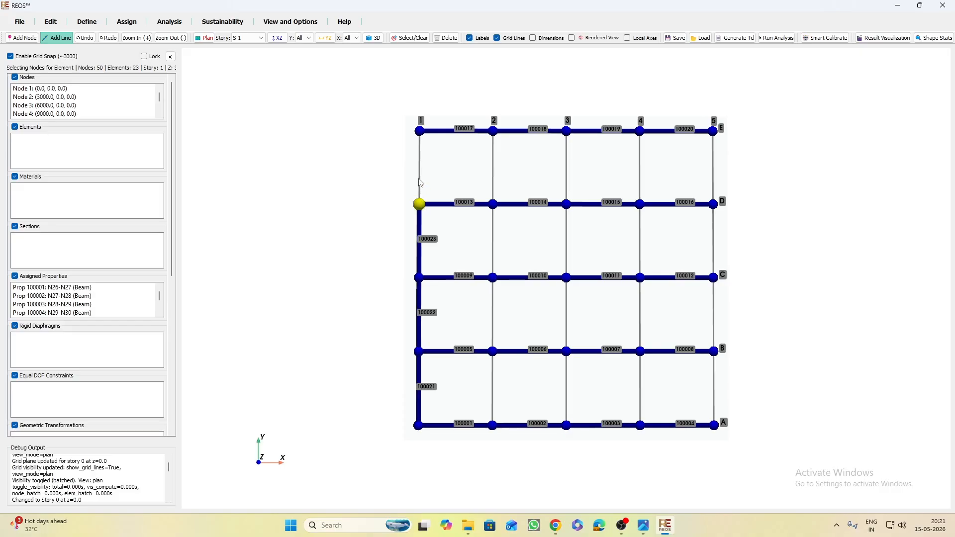
click(420, 131)
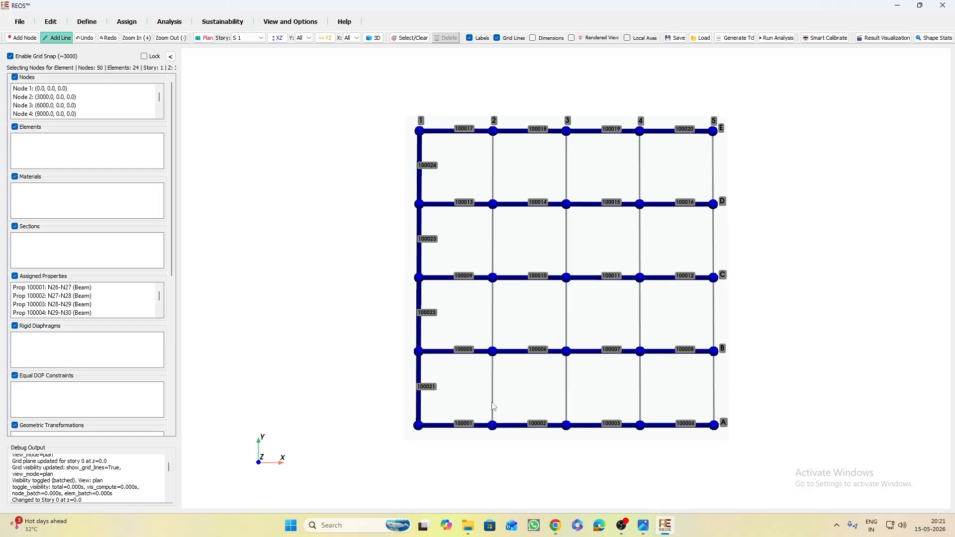
Draw four beam elements on story S 1 along grid line 2, connecting adjacent nodes from grid line A to E
click(493, 425)
click(495, 354)
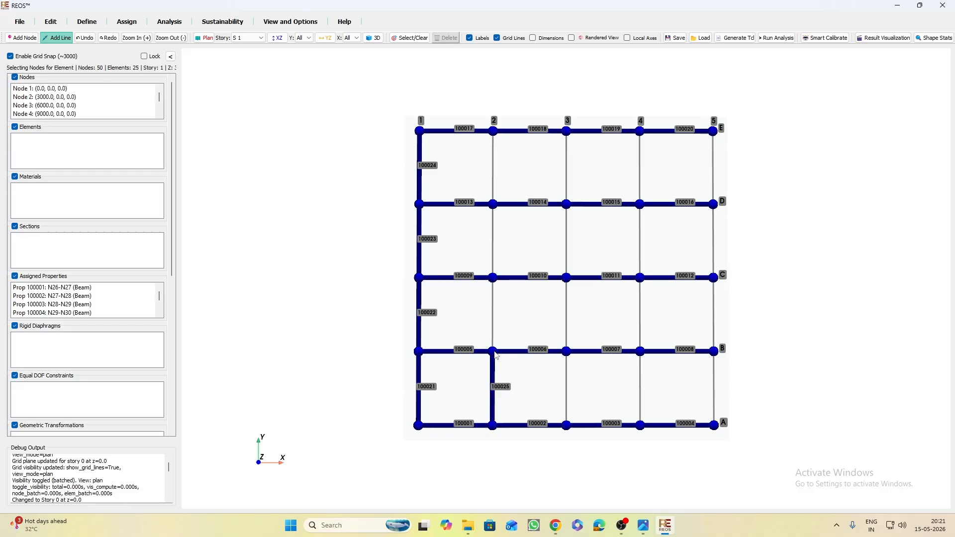
click(495, 281)
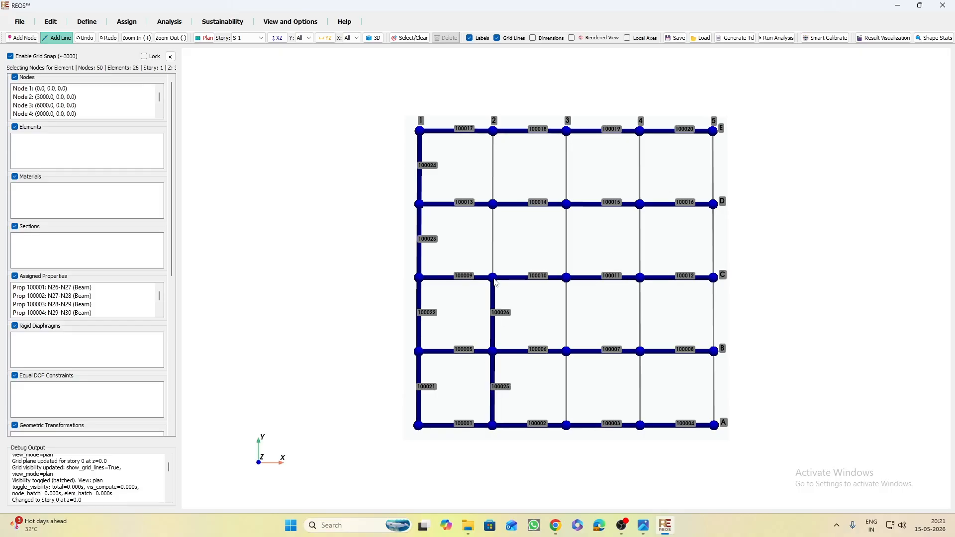
click(496, 208)
click(494, 133)
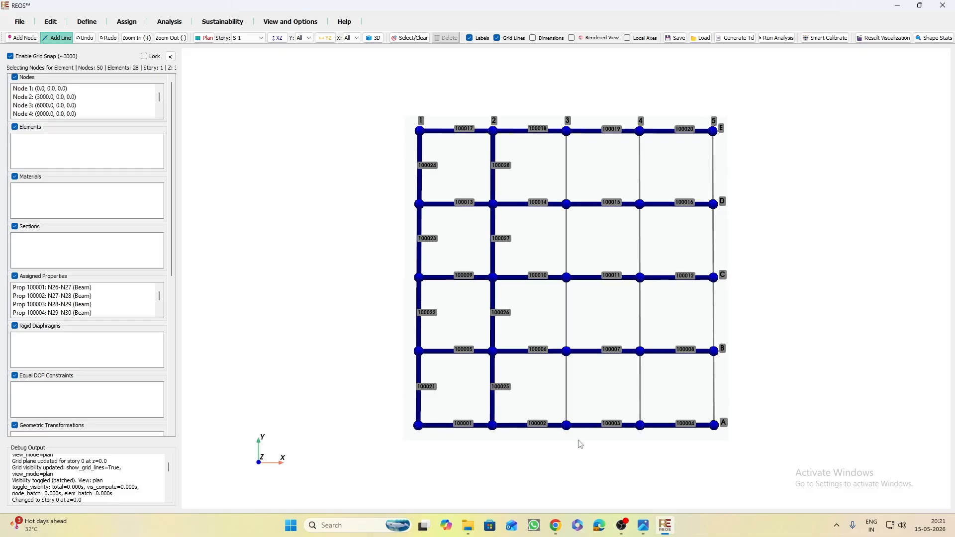
Draw four beam elements on story S 1 along grid line 3, connecting adjacent nodes from grid line A to E
click(567, 425)
click(567, 351)
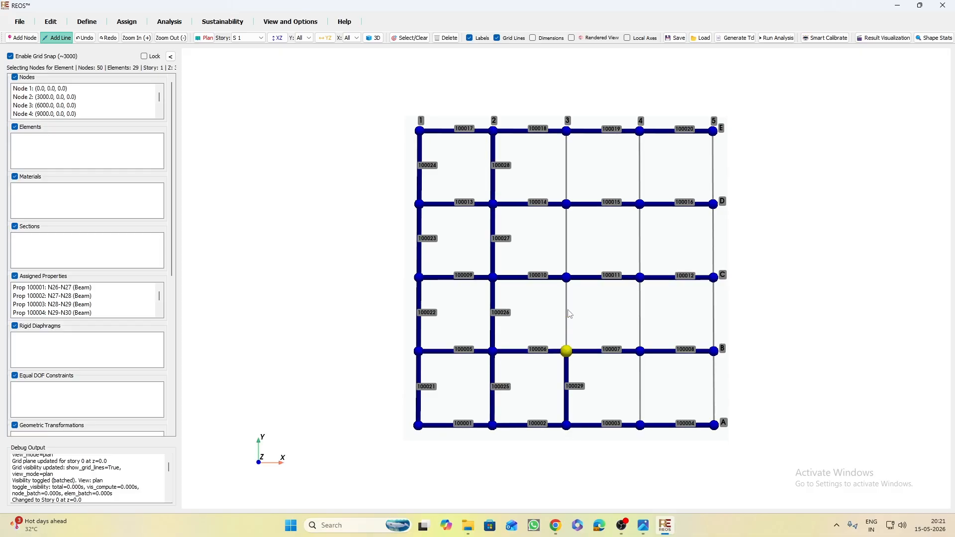
click(568, 278)
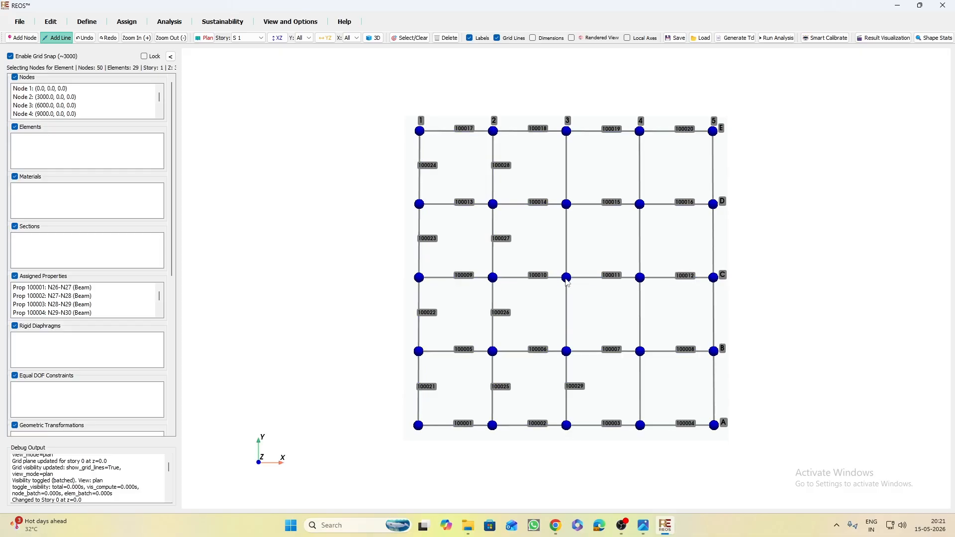
click(569, 206)
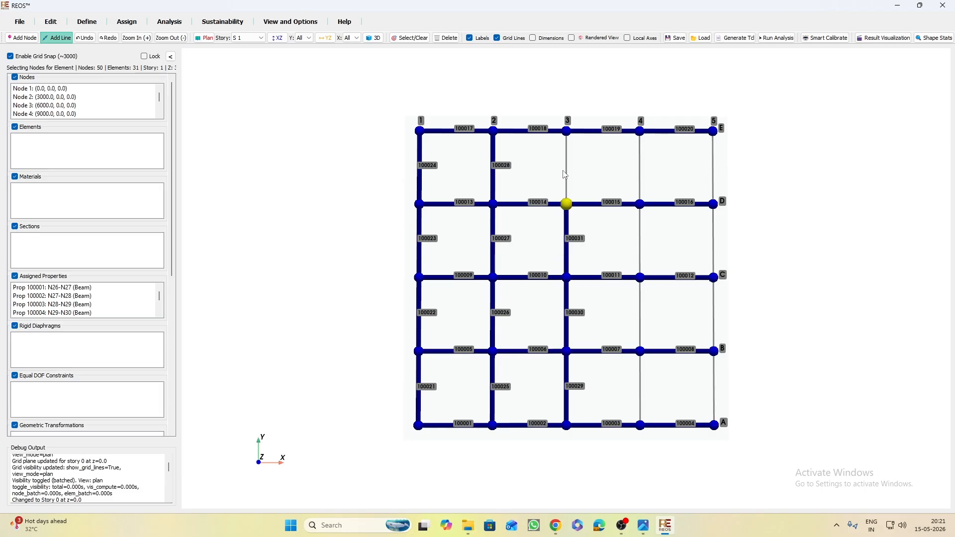
click(568, 132)
Draw four beam elements on story S 1 along grid line 4, connecting adjacent nodes from grid line A to E
click(641, 425)
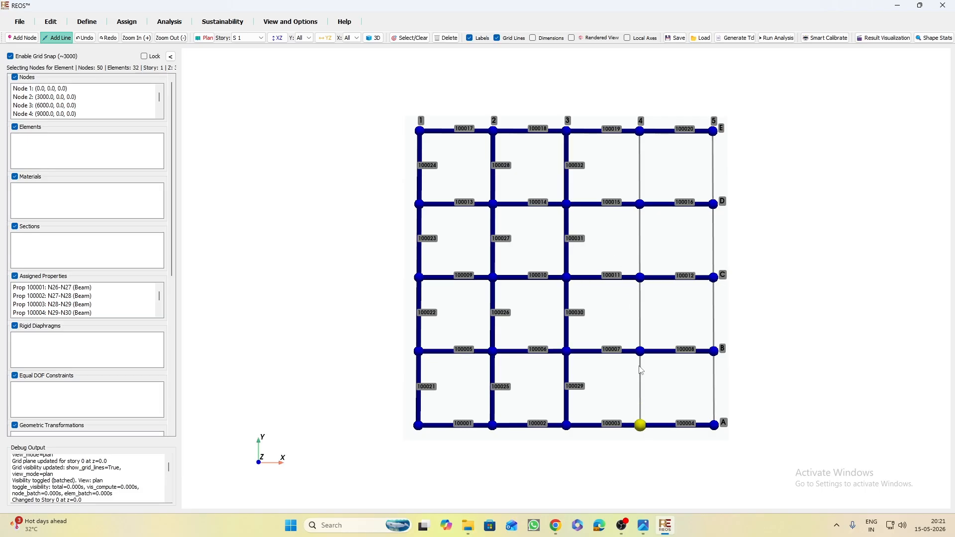
click(641, 352)
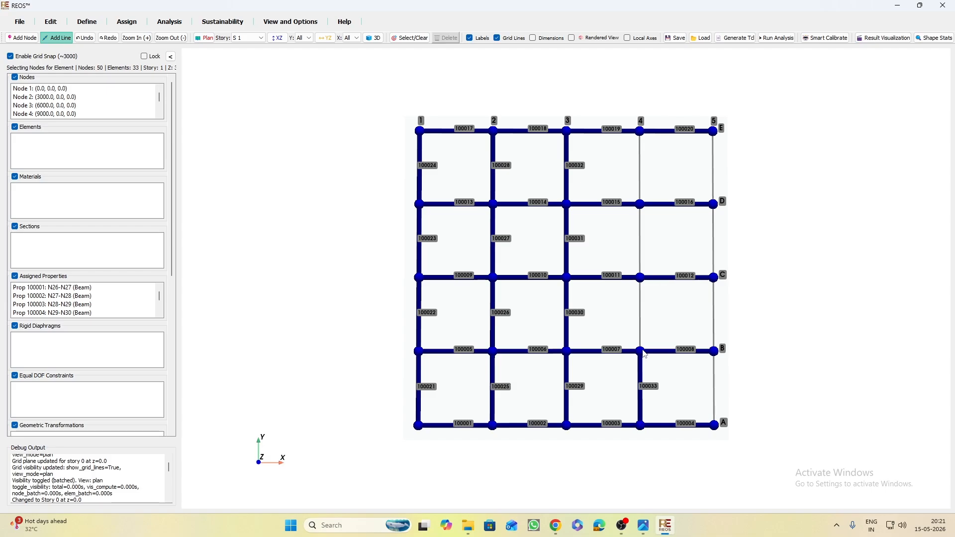
click(641, 278)
click(642, 204)
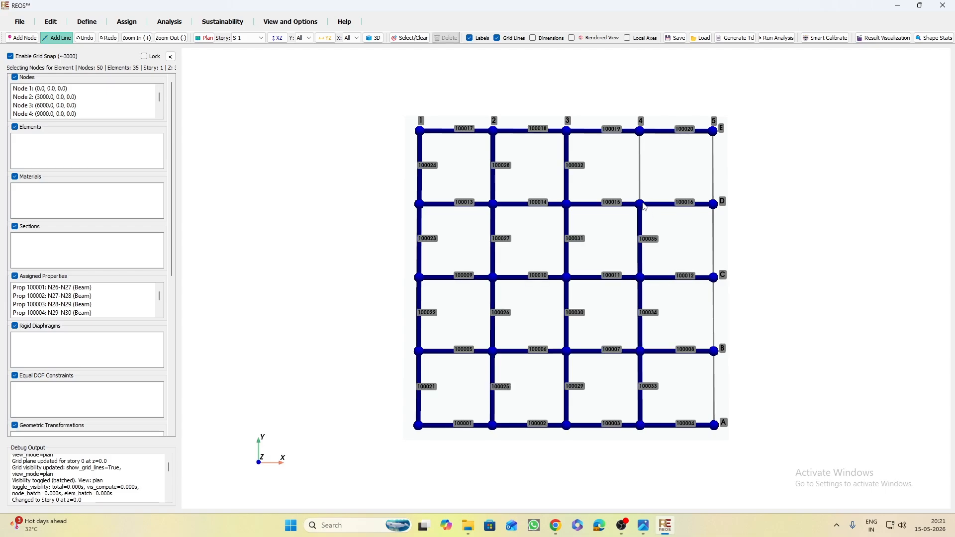
click(641, 132)
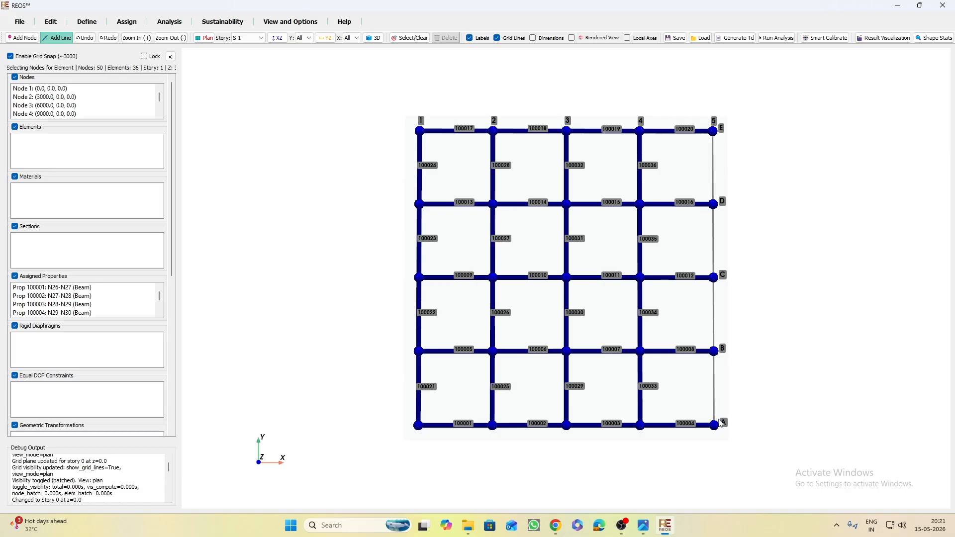
Draw four beam elements on story S 1 along grid line 5, connecting adjacent nodes from grid line A to E
click(715, 423)
click(714, 351)
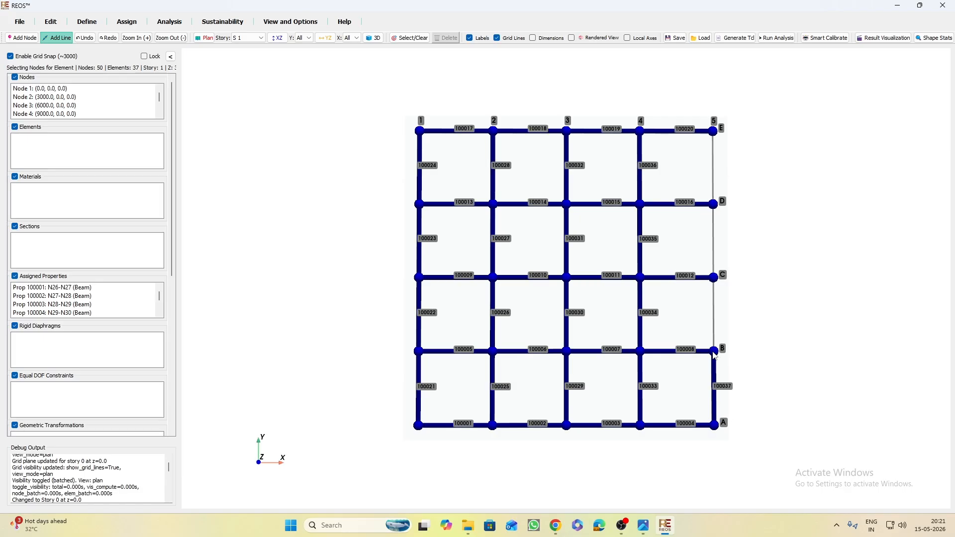
click(715, 277)
click(714, 204)
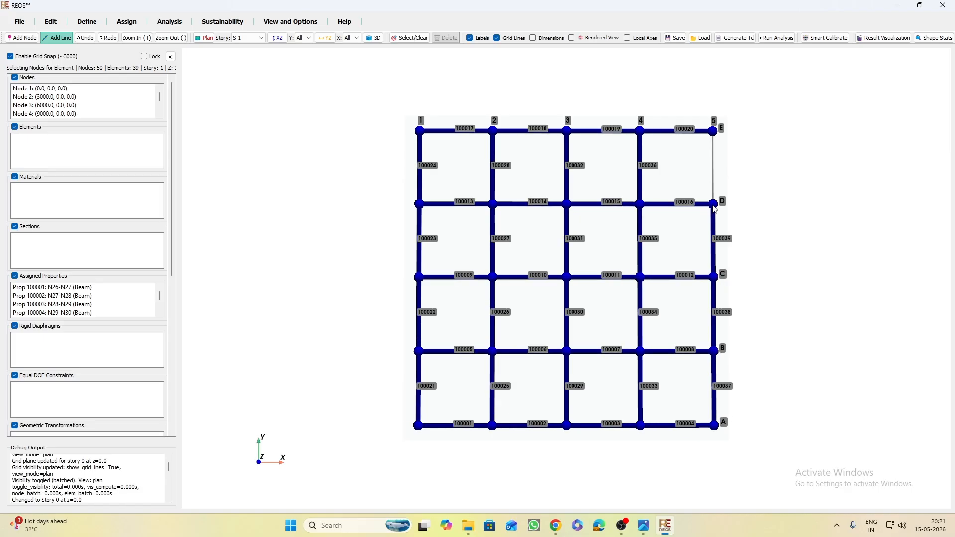
click(717, 135)
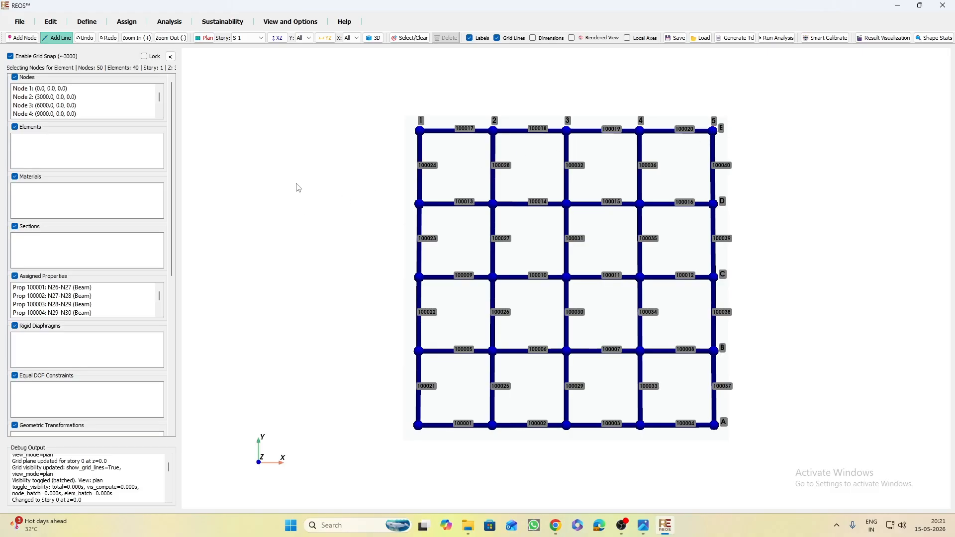
Extrude the model from base Story 1 across 5 stories, copying restraints, releases, loads and diaphragms
click(376, 38)
drag(301, 395, 317, 351)
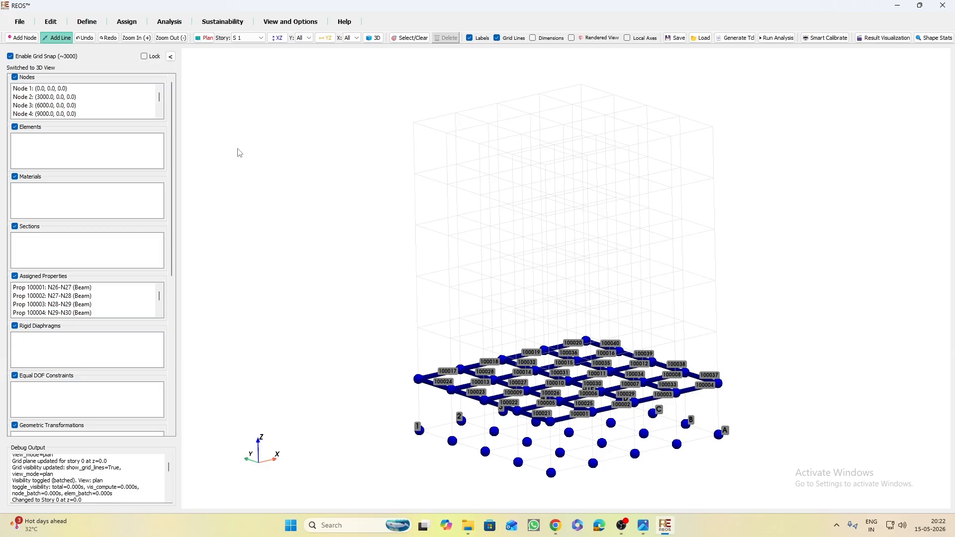
click(56, 23)
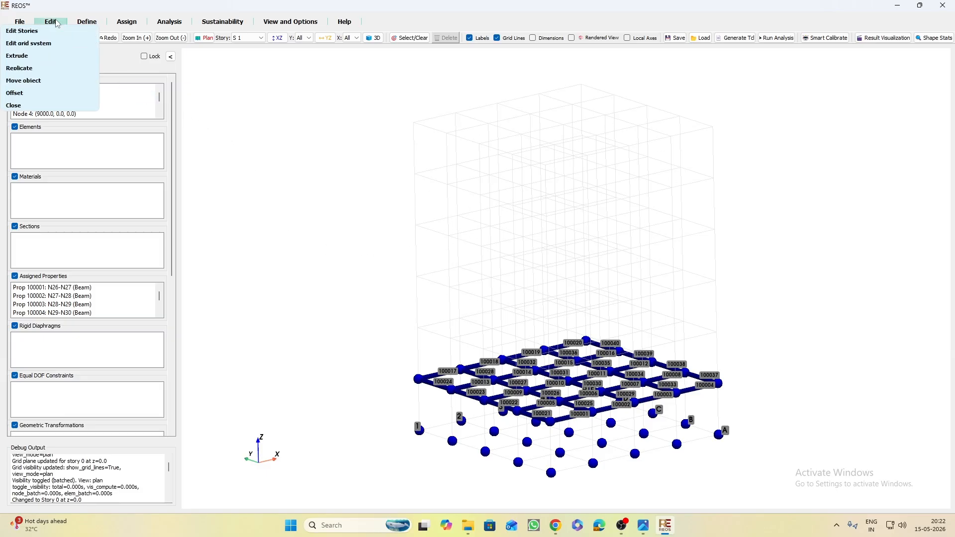
click(25, 66)
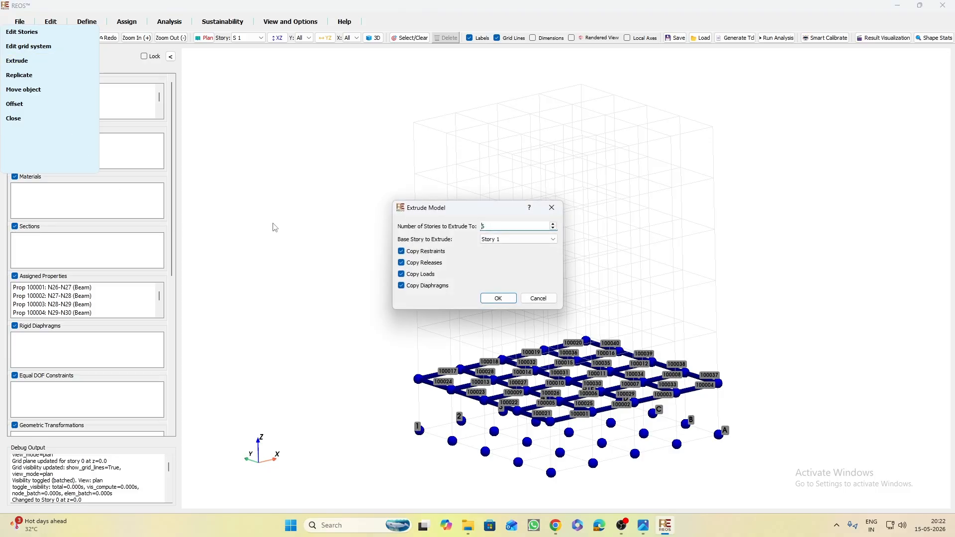
drag(452, 209, 293, 177)
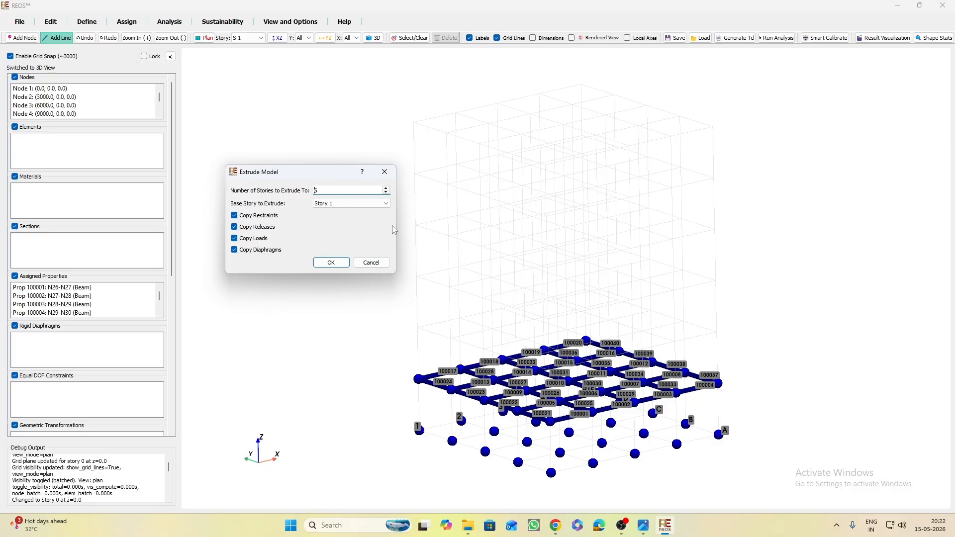
click(387, 193)
click(332, 262)
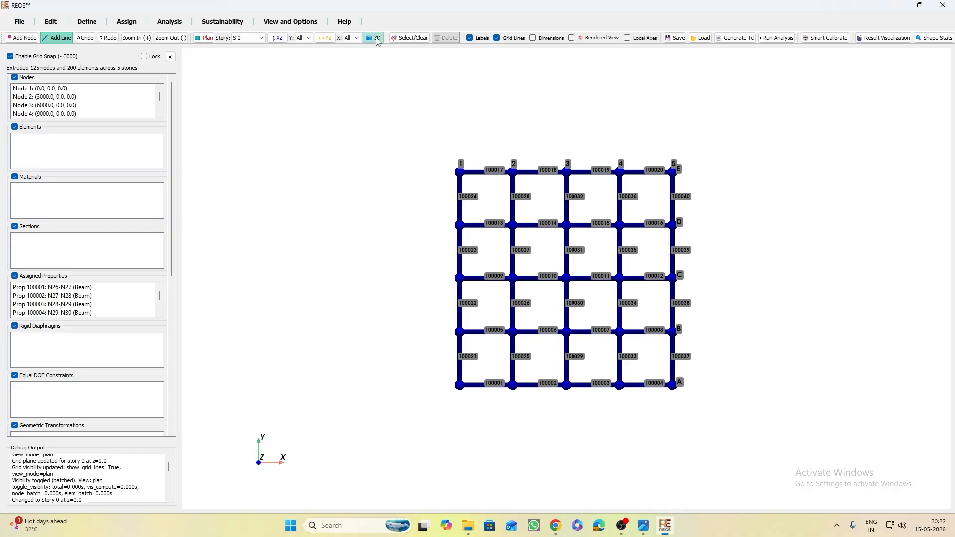
Turn off the element labels and show the XZ elevation of the frame along grid line A
click(376, 38)
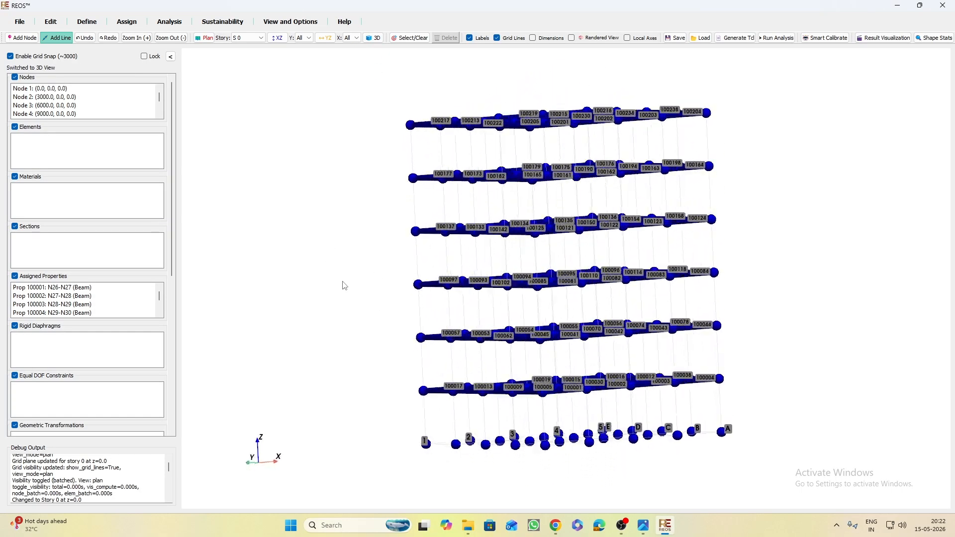
mouse_move(345, 286)
mouse_down()
mouse_move(366, 282)
mouse_move(350, 286)
mouse_up()
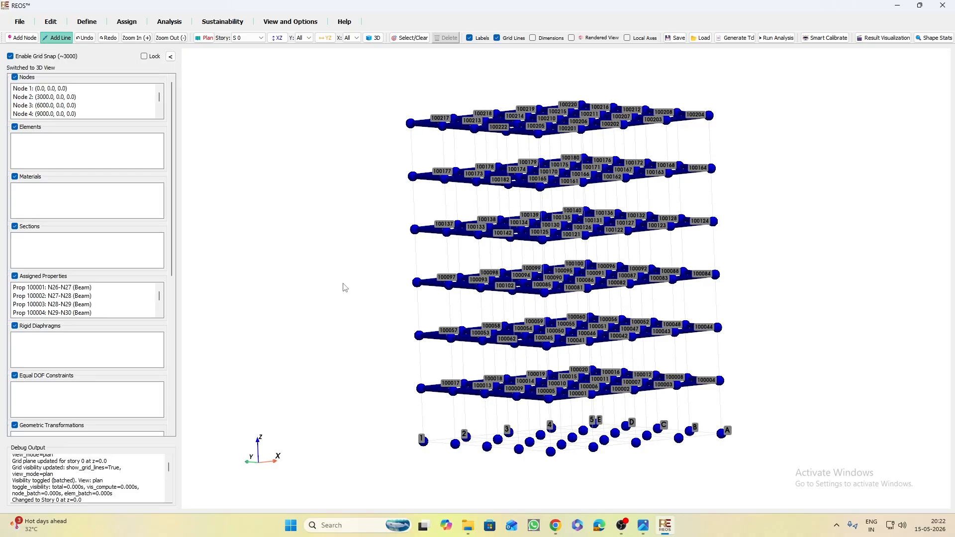
click(478, 39)
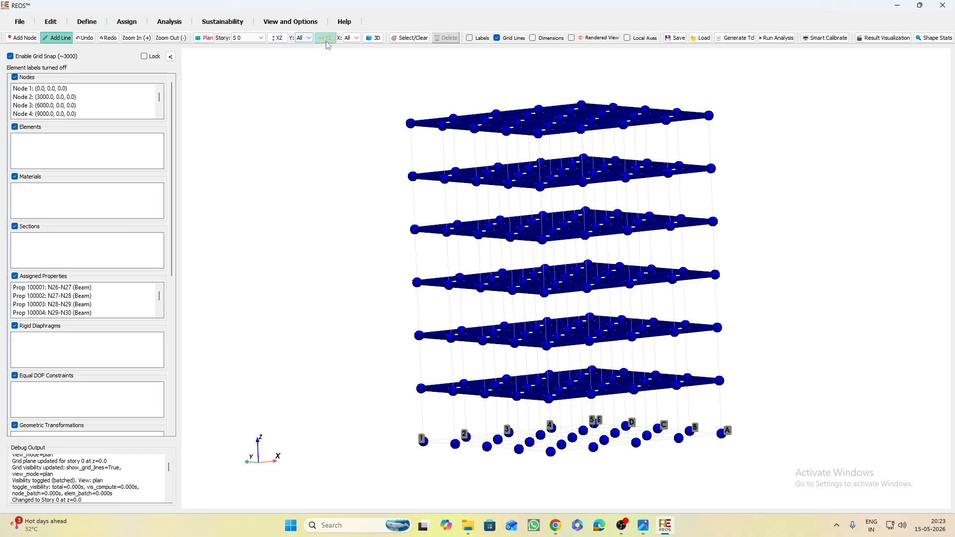
click(311, 42)
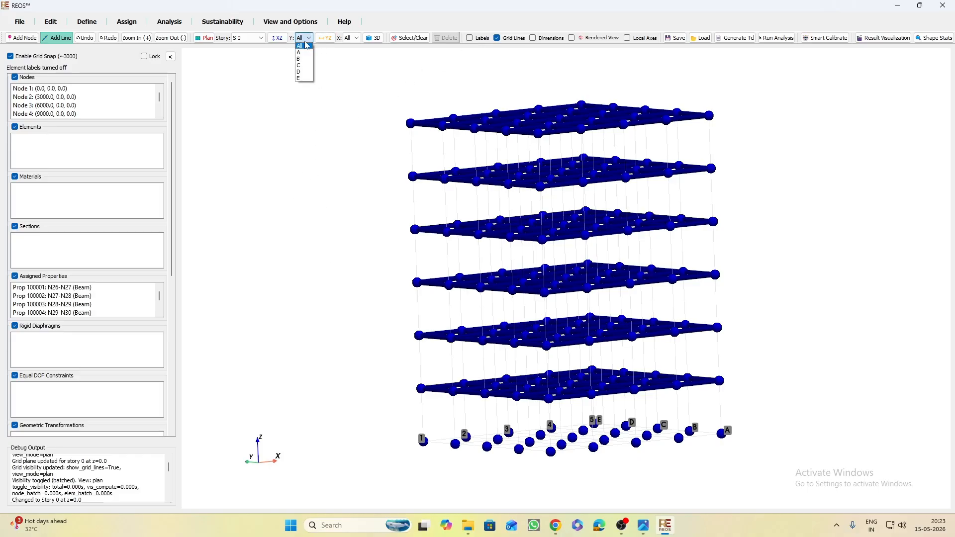
click(304, 47)
click(278, 44)
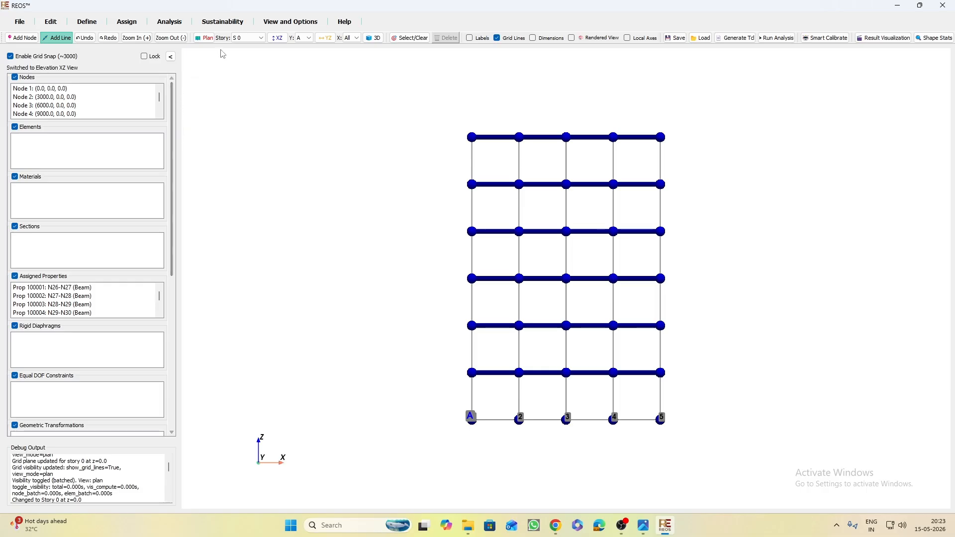
Draw six stacked column elements along grid line 1 of elevation A, connecting adjacent nodes from the base to the top story
click(474, 422)
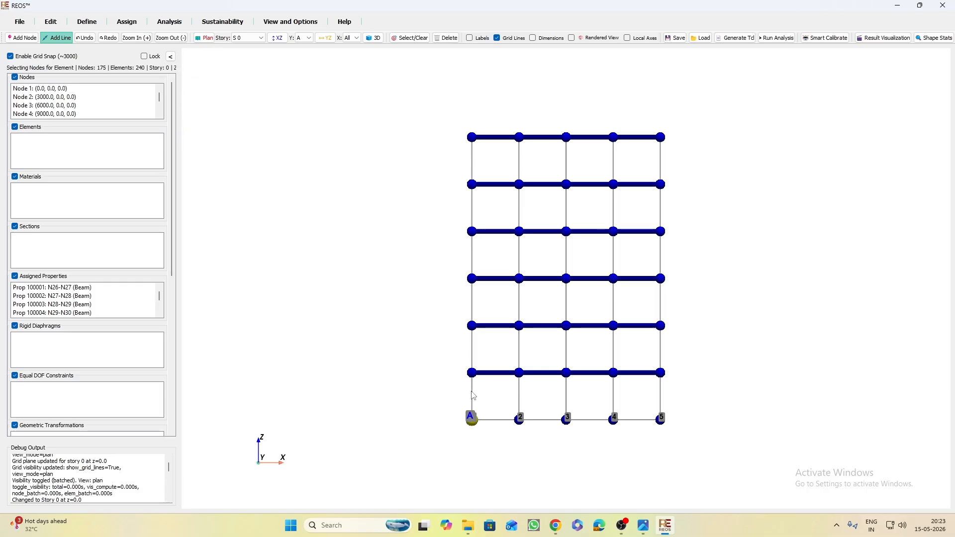
click(473, 373)
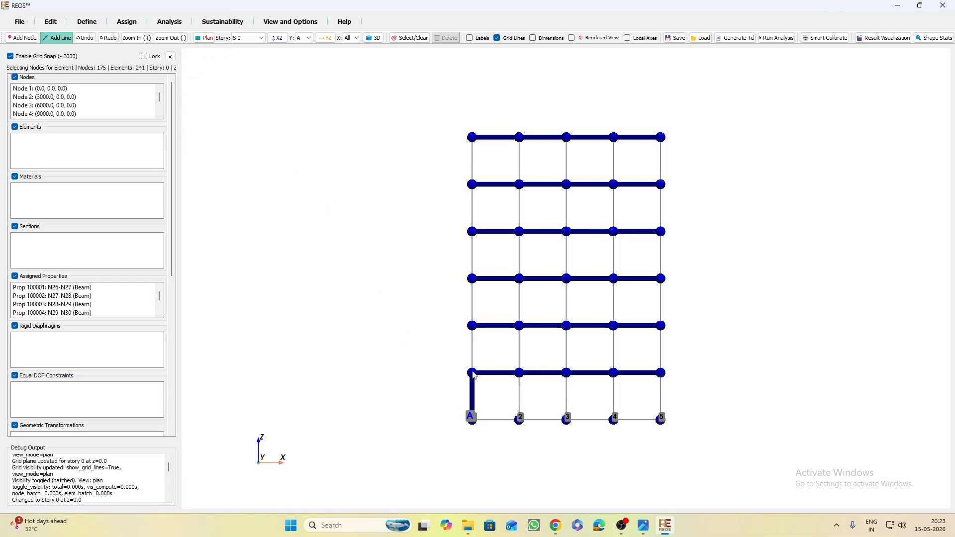
click(473, 327)
click(473, 280)
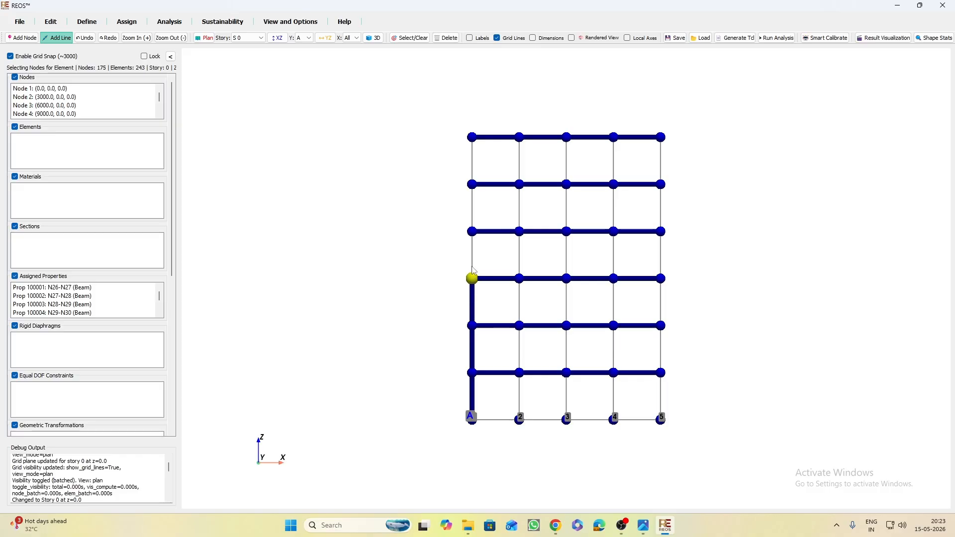
click(471, 232)
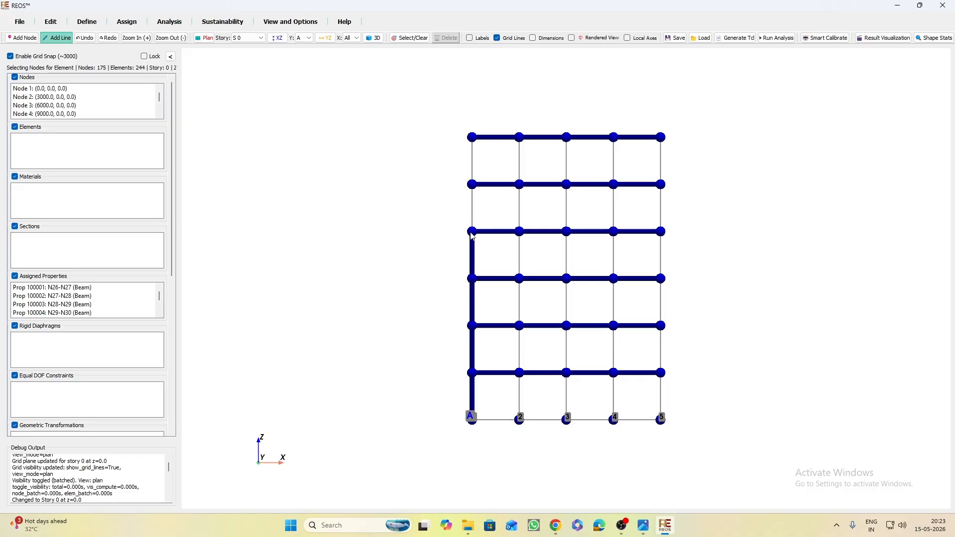
click(472, 185)
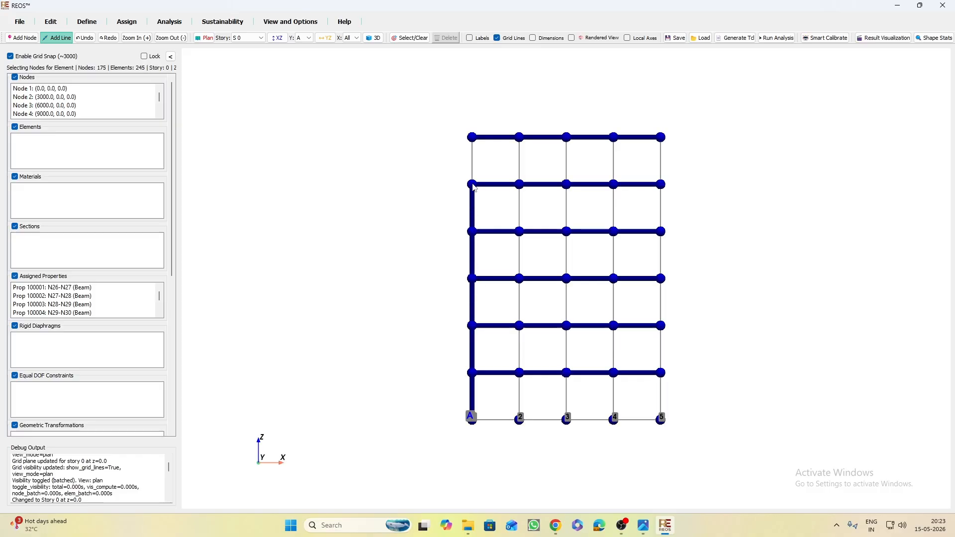
click(473, 138)
Draw six stacked column elements along grid line 2 of elevation A, connecting adjacent nodes from the base to the top story
click(521, 420)
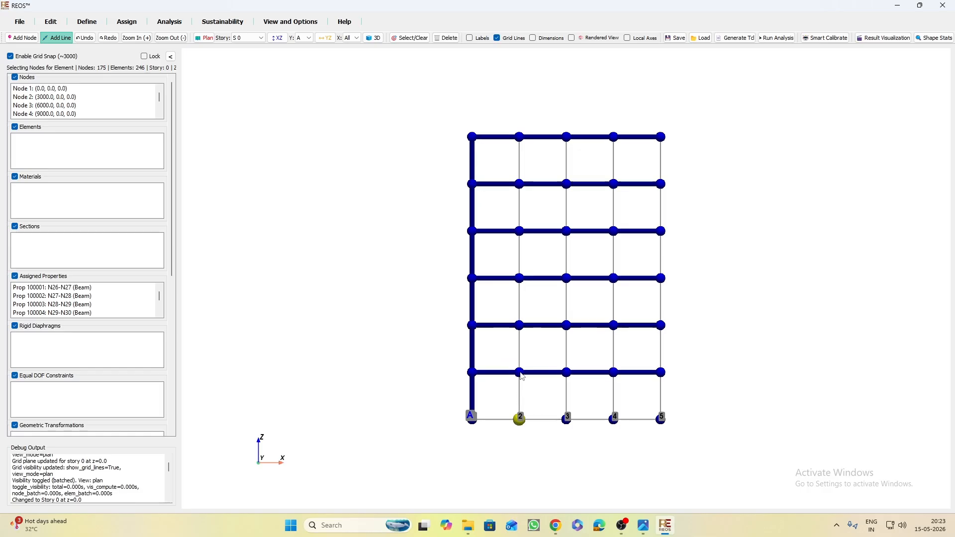
click(521, 373)
click(521, 327)
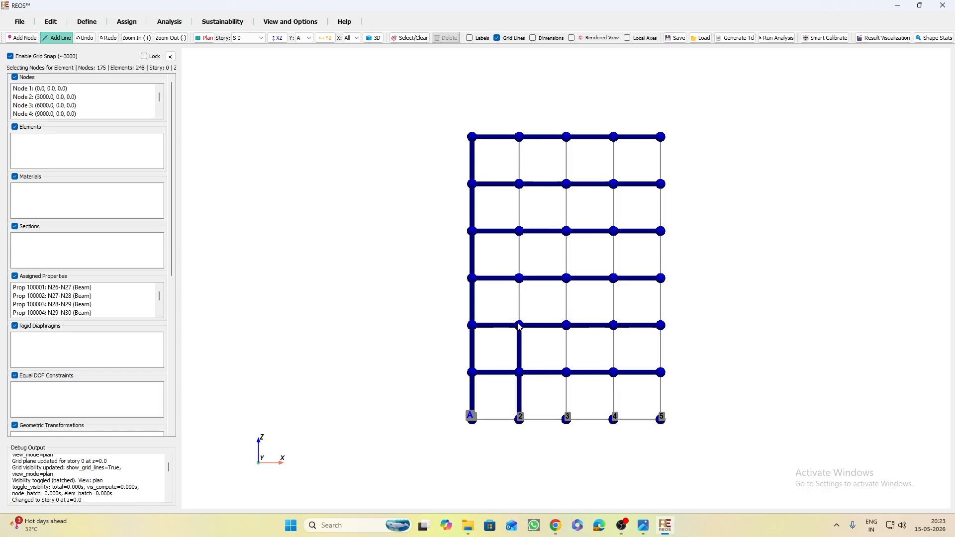
click(520, 279)
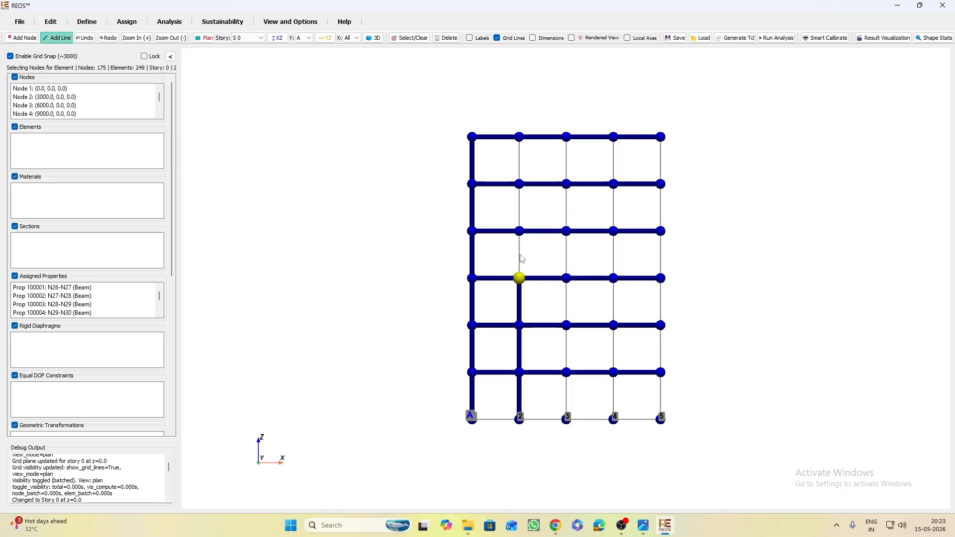
click(520, 231)
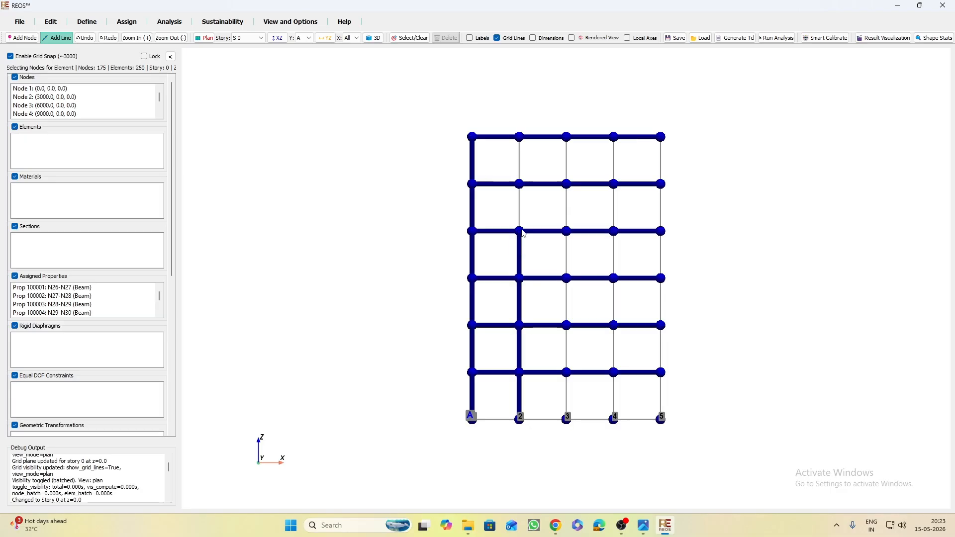
click(521, 184)
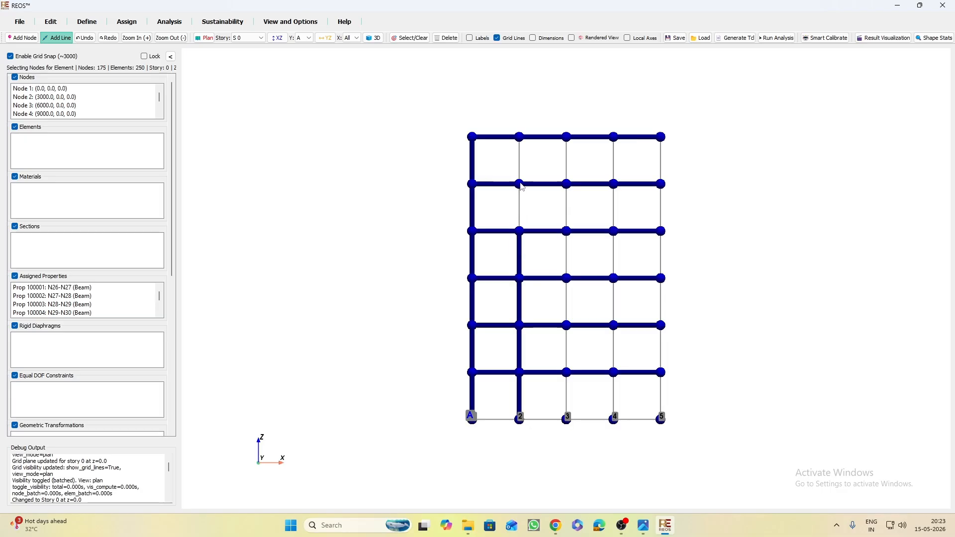
click(519, 137)
Draw six stacked column elements along grid line 3 of elevation A, connecting adjacent nodes from the base to the top story
click(568, 419)
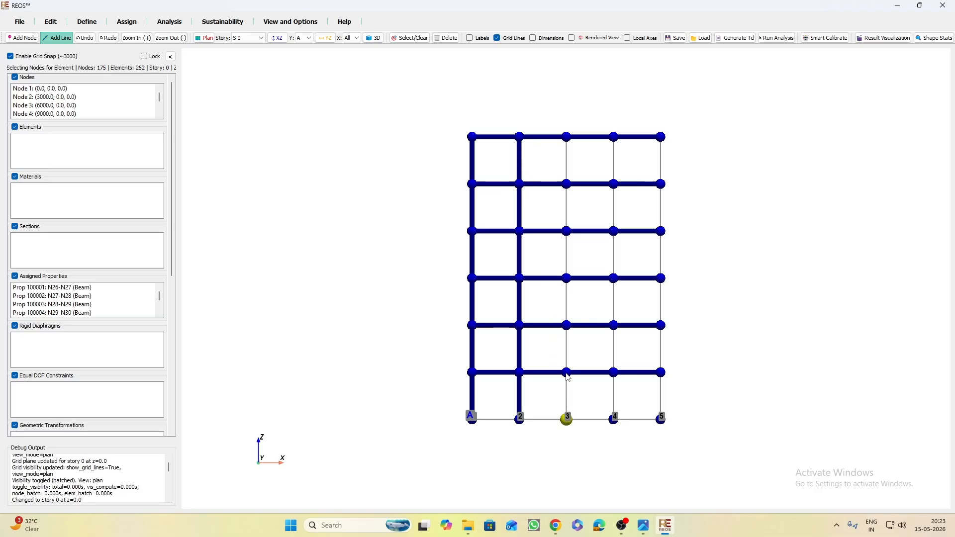
click(567, 373)
click(567, 373)
click(568, 327)
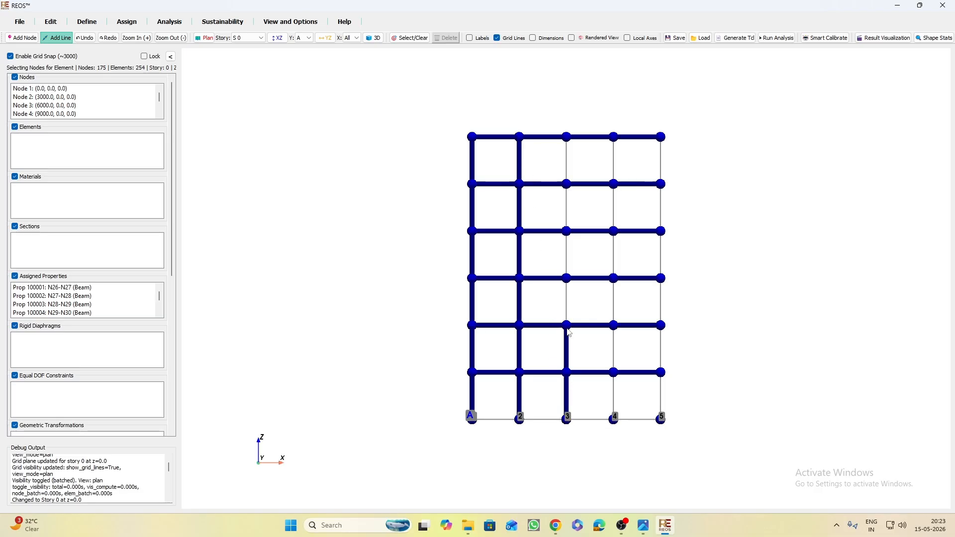
click(568, 279)
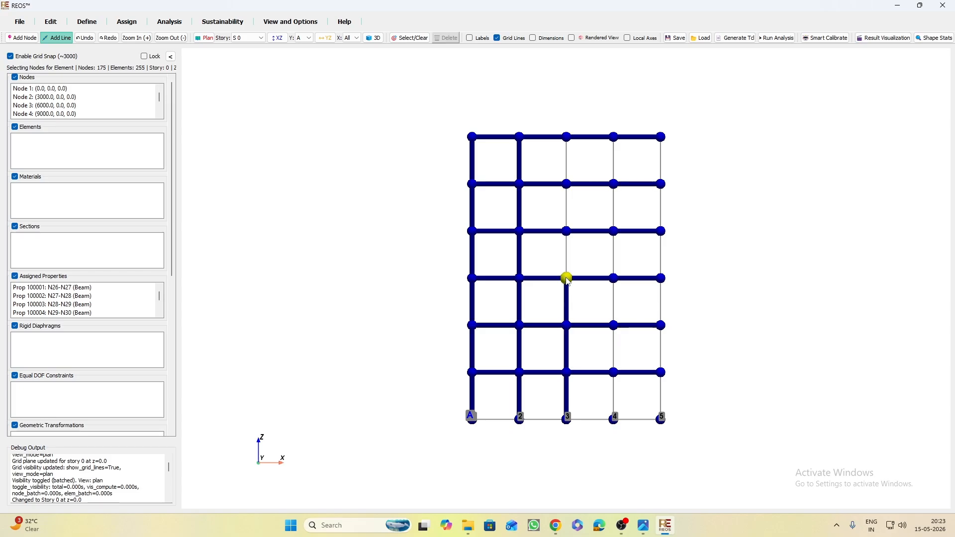
click(568, 232)
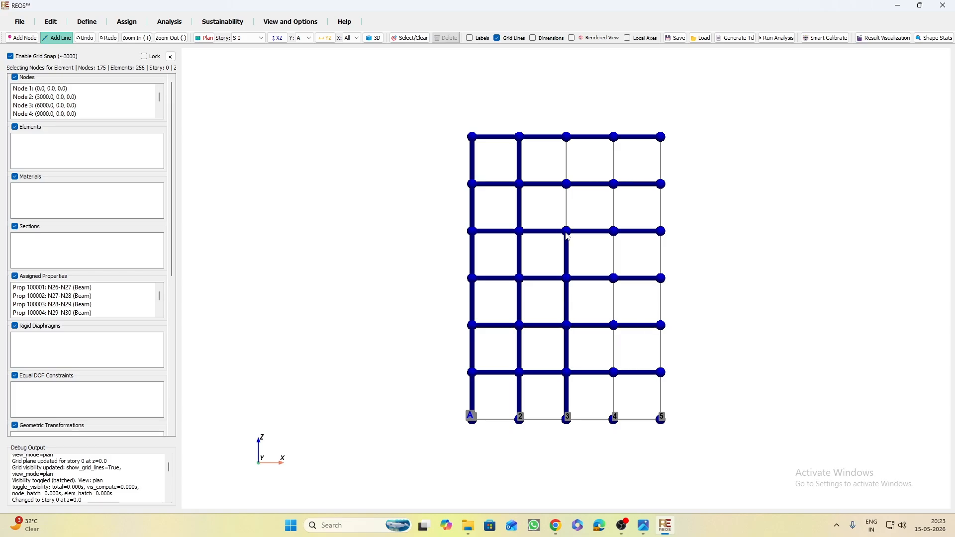
click(568, 184)
click(568, 138)
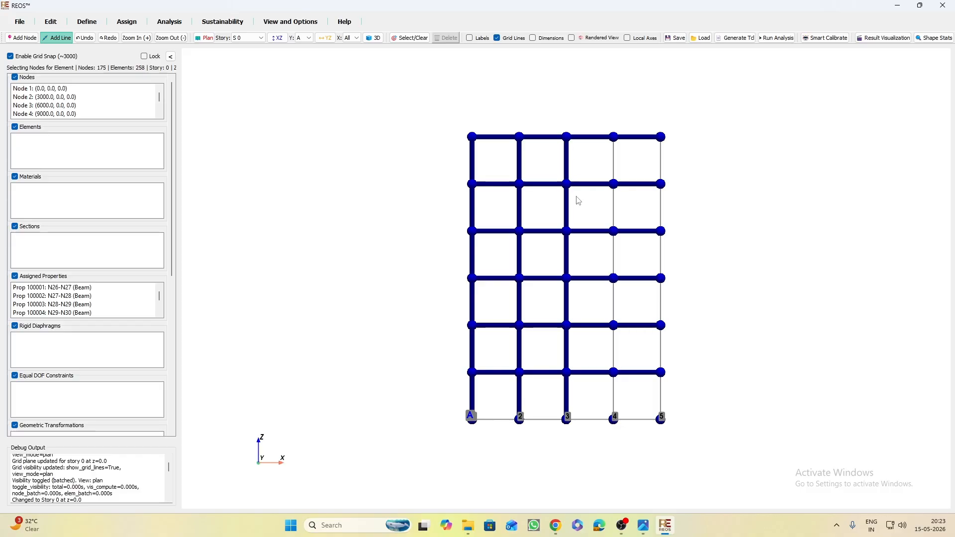
Draw six stacked column elements along grid line 4 of elevation A, connecting adjacent nodes from the base to the top story
click(615, 421)
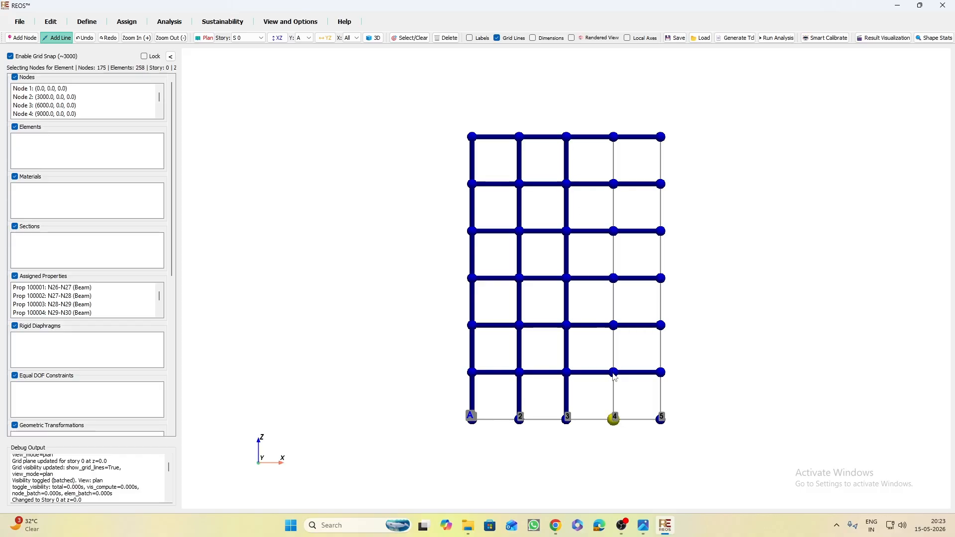
click(615, 374)
click(616, 327)
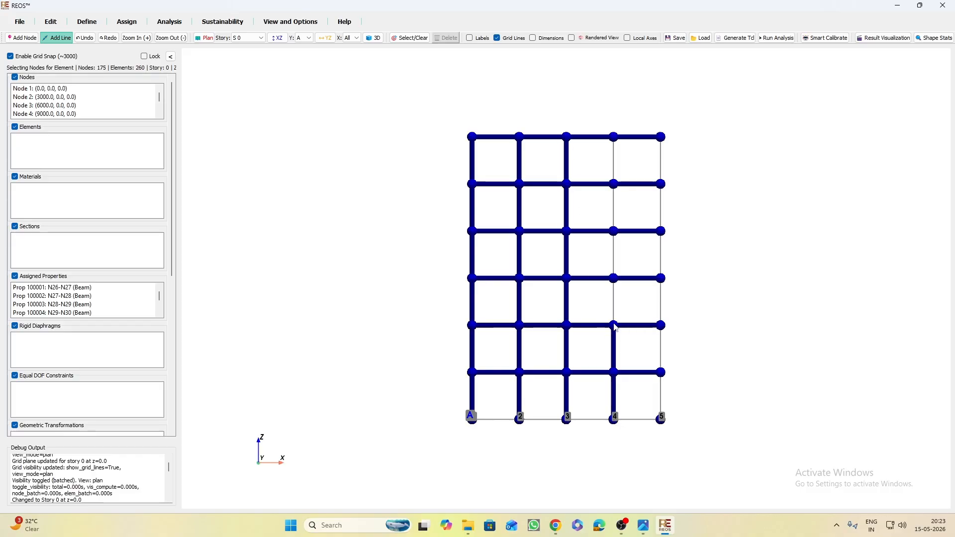
click(615, 280)
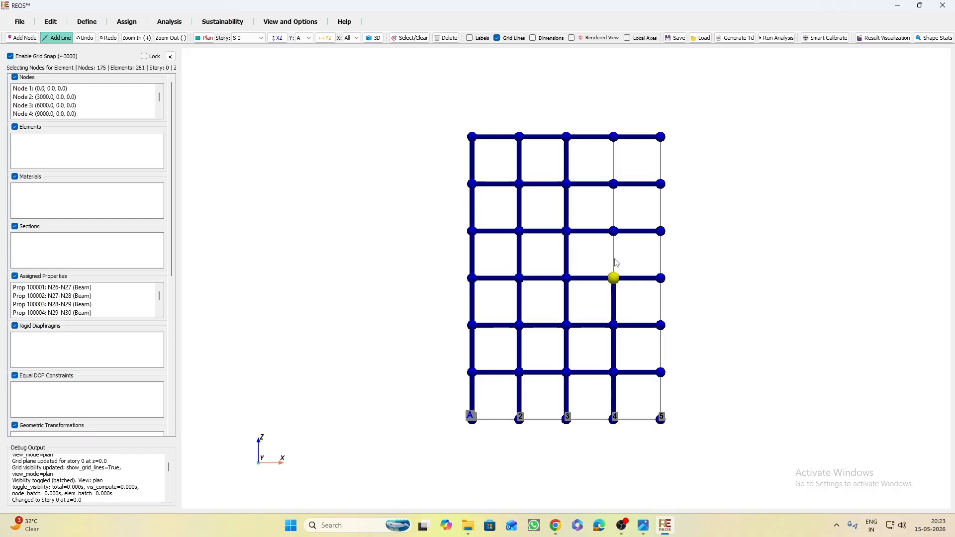
click(616, 232)
click(615, 185)
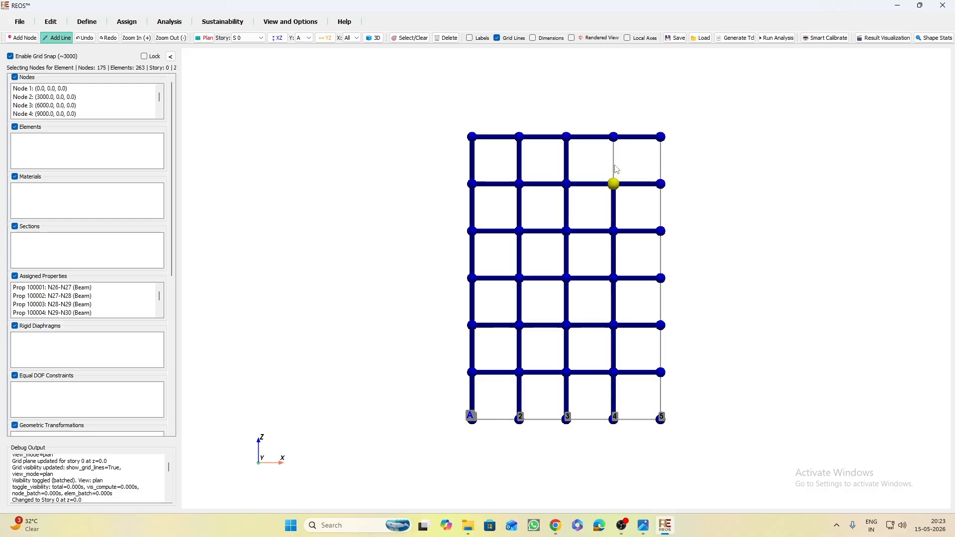
click(615, 138)
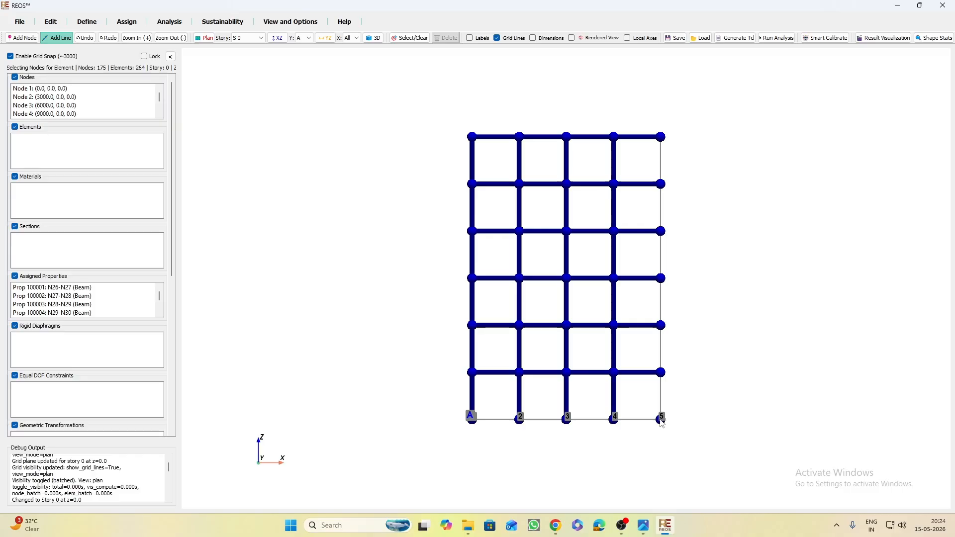
Draw six stacked column elements along grid line 5 of elevation A, connecting adjacent nodes from the base to the top story
click(663, 420)
click(665, 374)
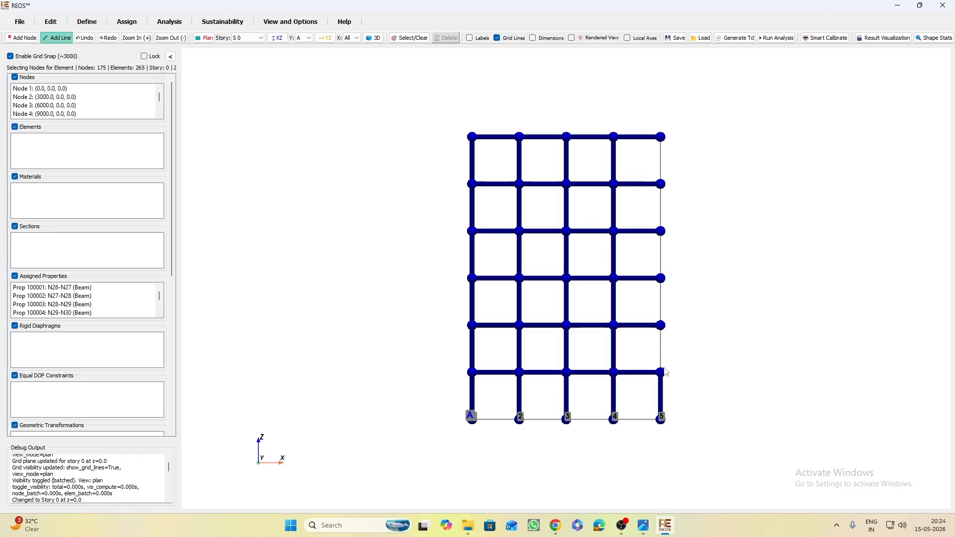
click(664, 327)
click(665, 282)
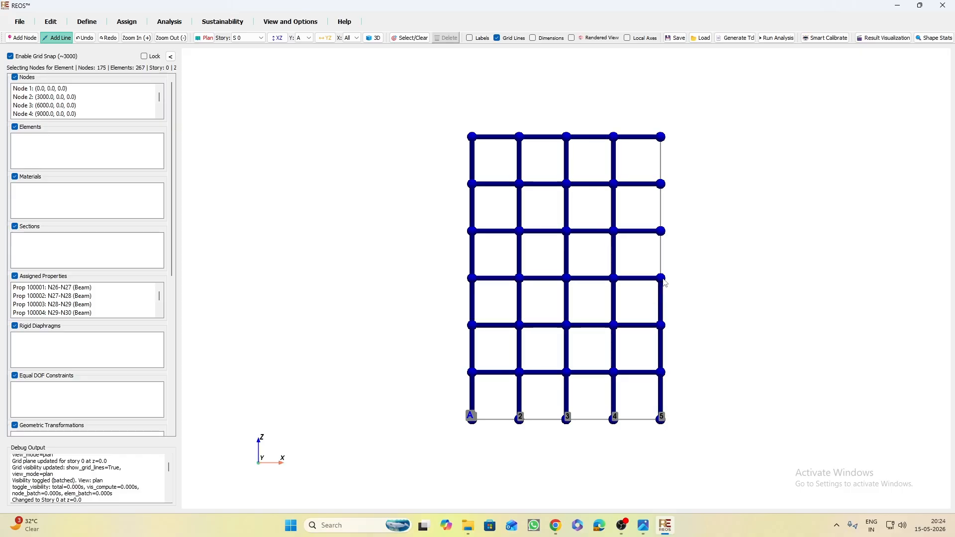
click(665, 233)
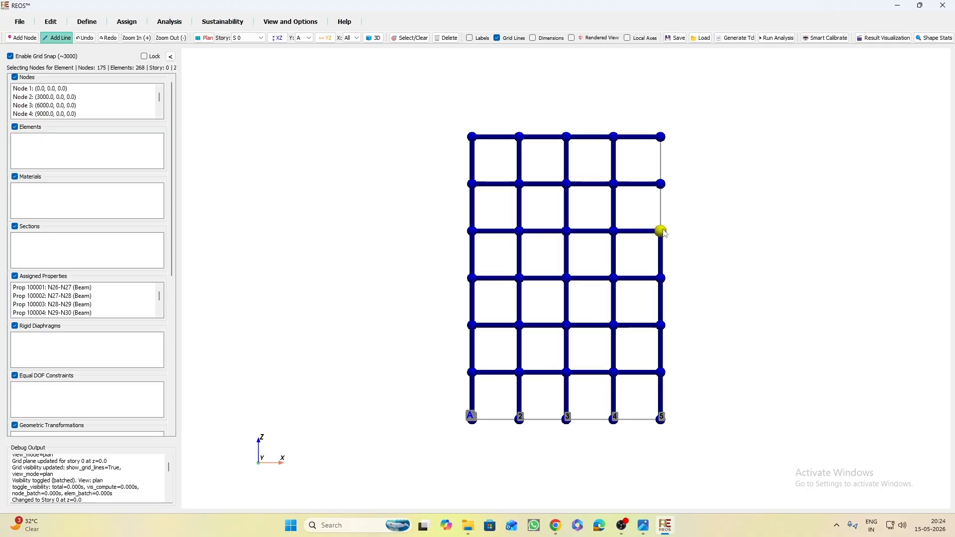
click(664, 189)
click(663, 138)
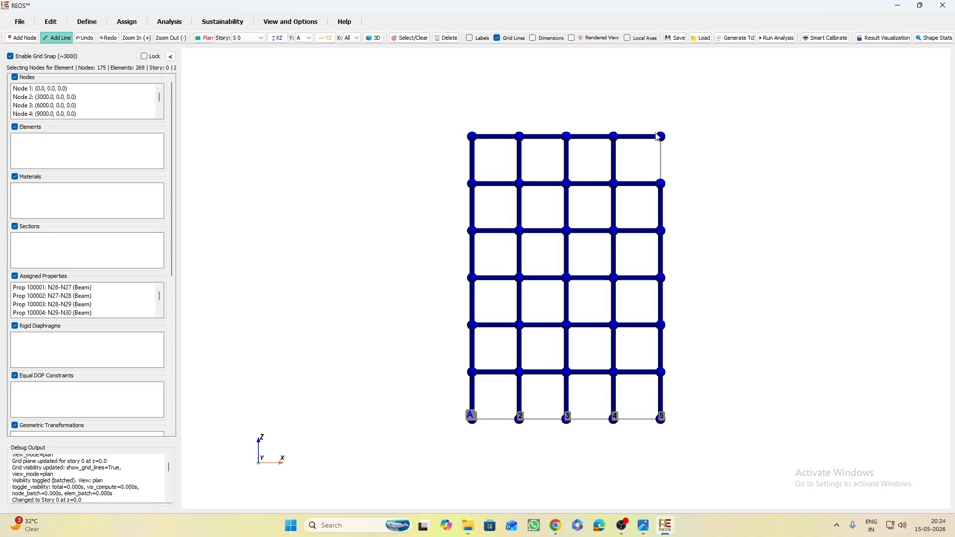
Show the frame in 3D and replicate Y-grid A with an X offset of 0, a Y offset of 3000 and a 0-degree orientation
click(378, 44)
drag(339, 408, 379, 370)
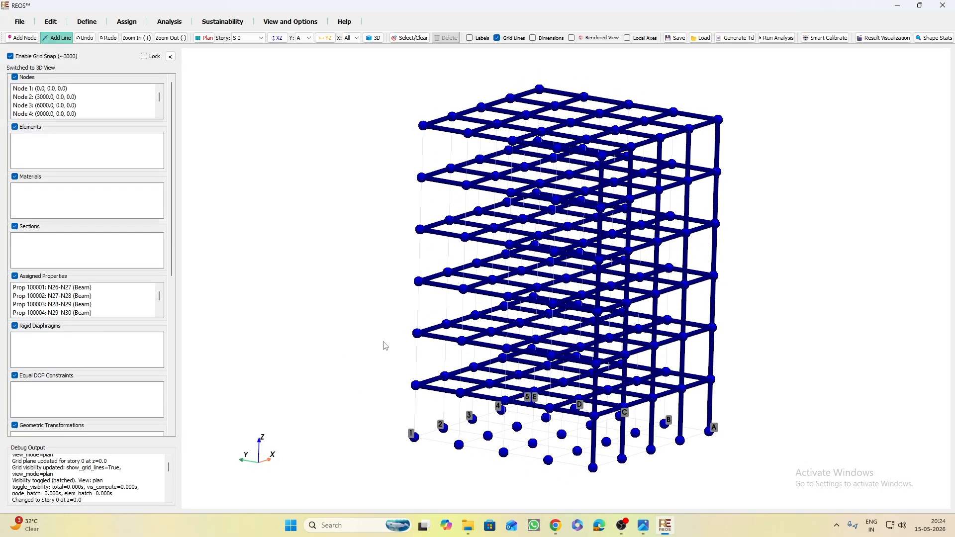
click(56, 22)
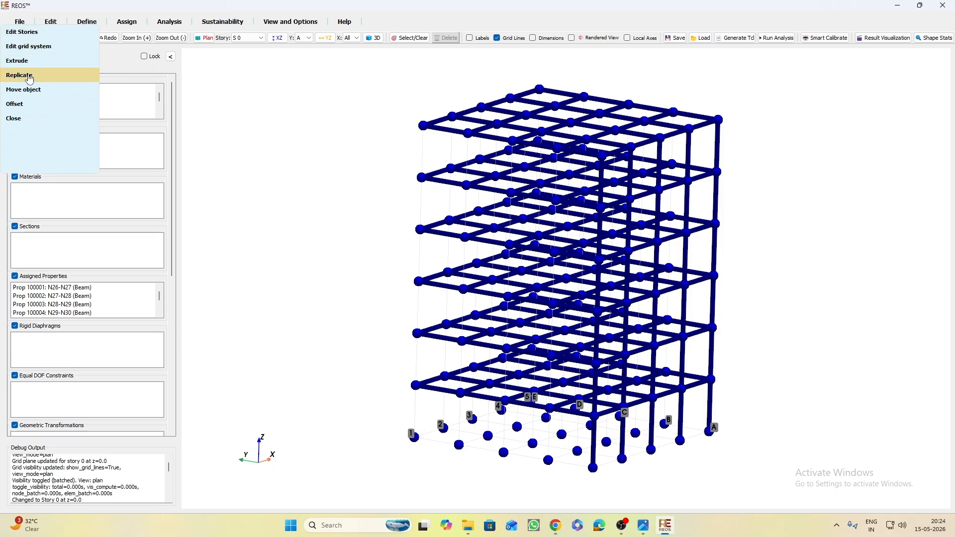
click(29, 78)
drag(456, 200, 260, 136)
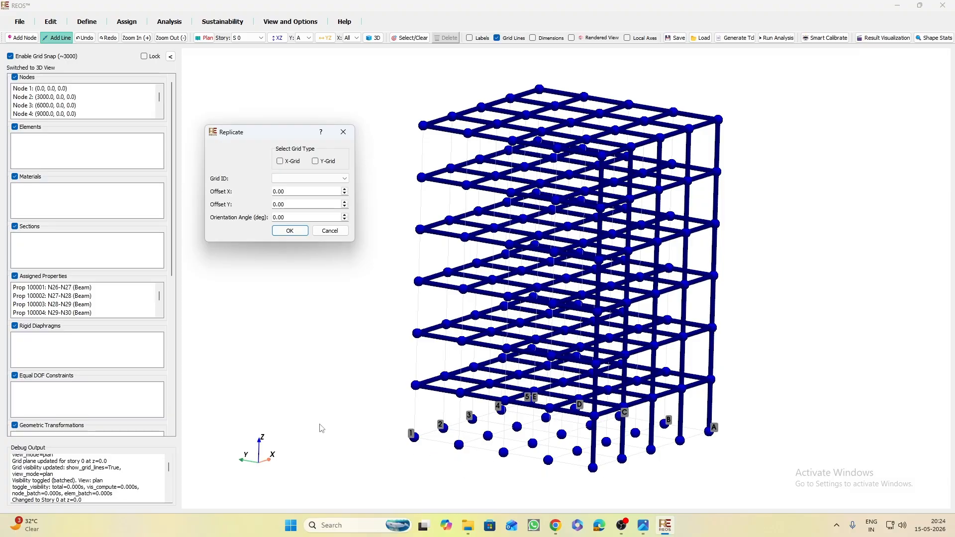
click(315, 162)
double_click(280, 192)
drag(294, 203, 273, 204)
text(3000)
drag(294, 220, 272, 218)
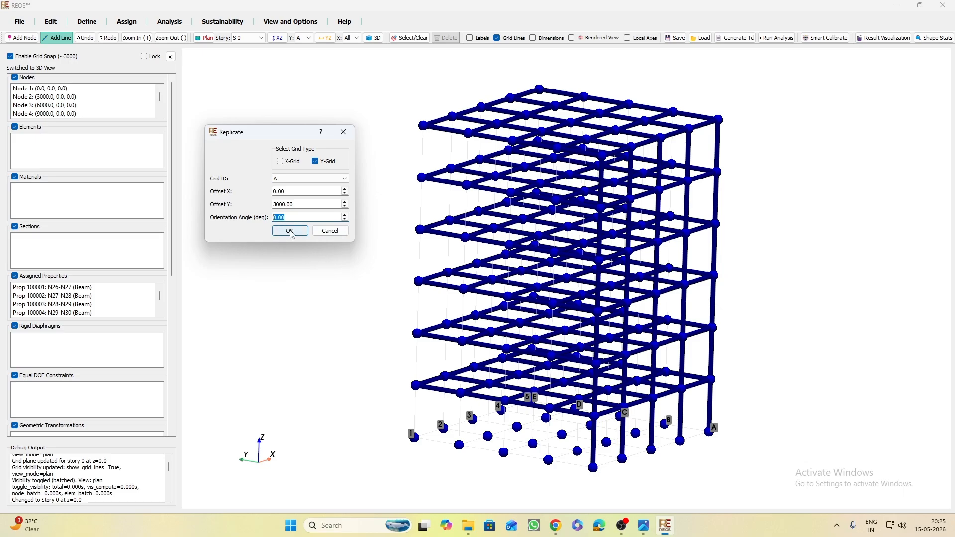
click(290, 231)
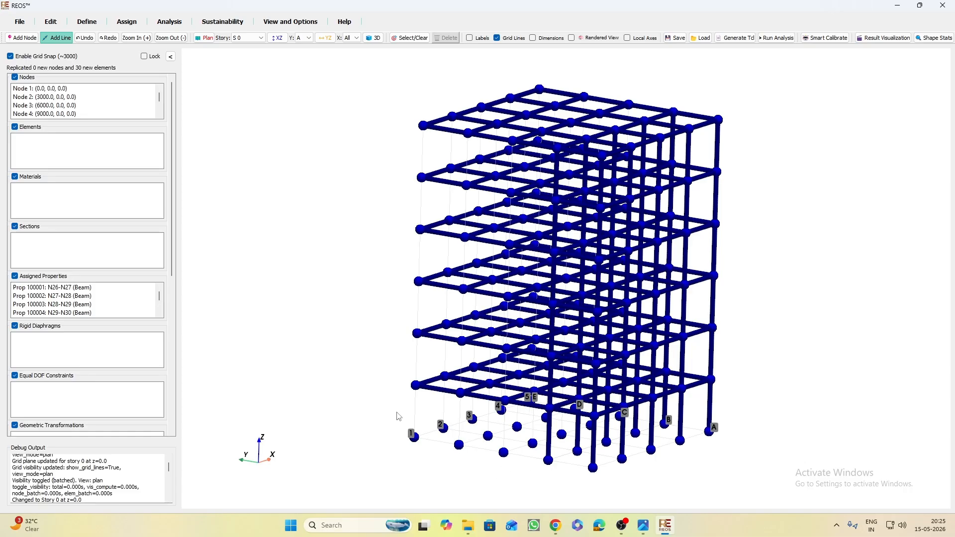
Replicate Y-grid B with a Y offset of 3000, keeping the X offset and orientation angle at 0
click(53, 22)
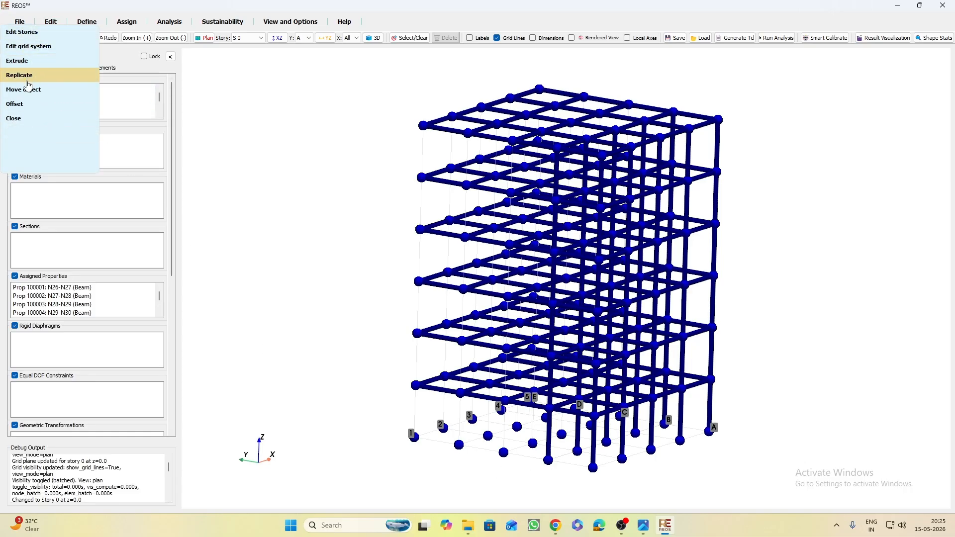
click(23, 69)
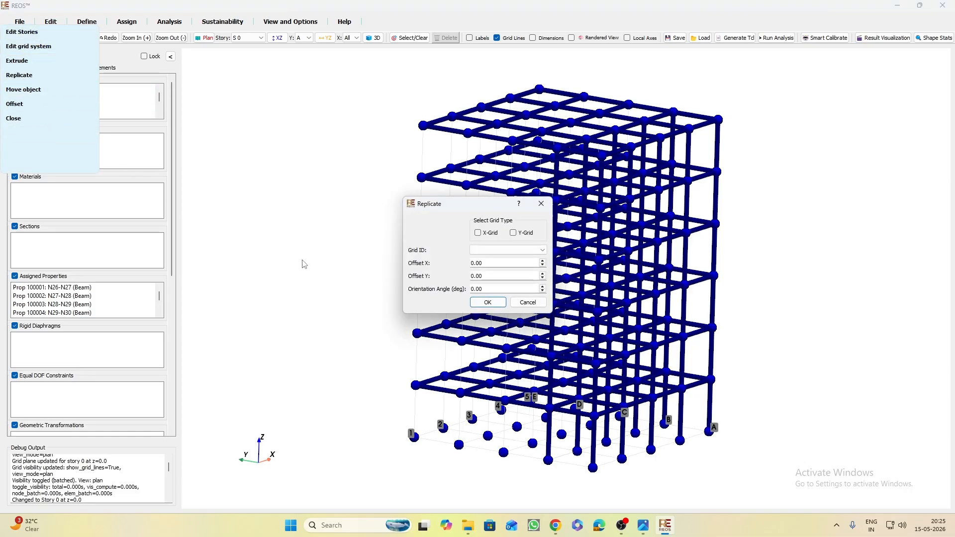
click(513, 232)
click(504, 250)
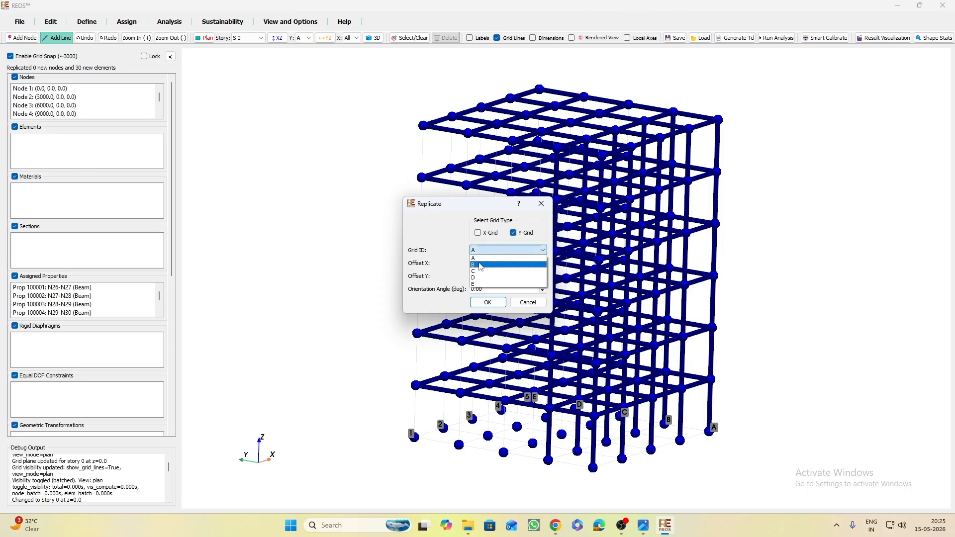
click(481, 265)
double_click(478, 276)
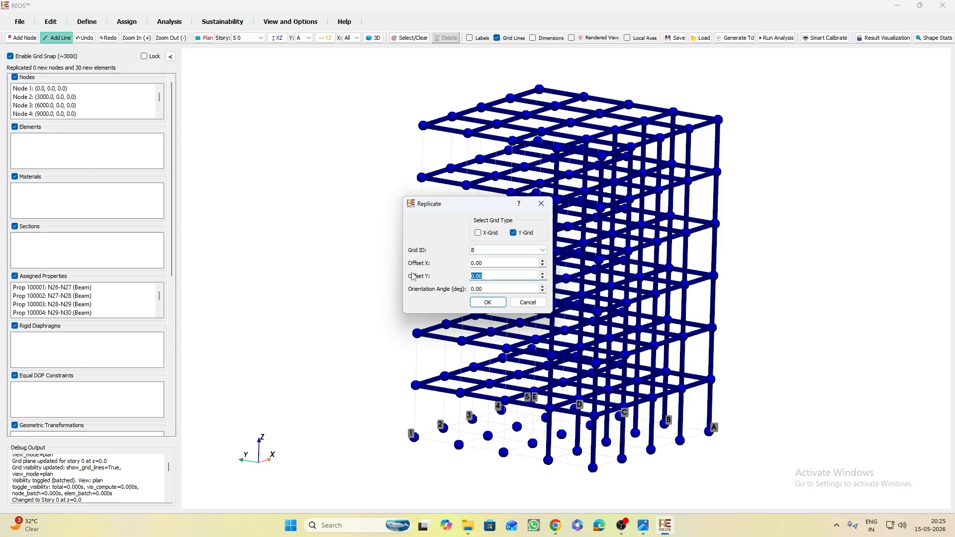
text(3000)
click(488, 302)
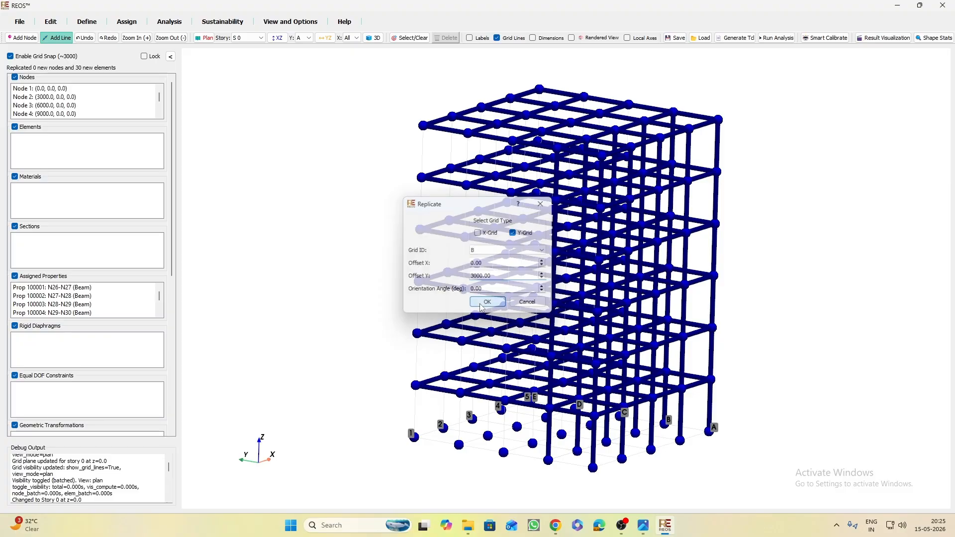
Replicate Y-grid C with a Y offset of 3000, keeping the X offset and orientation angle at 0
click(51, 22)
click(19, 75)
click(513, 233)
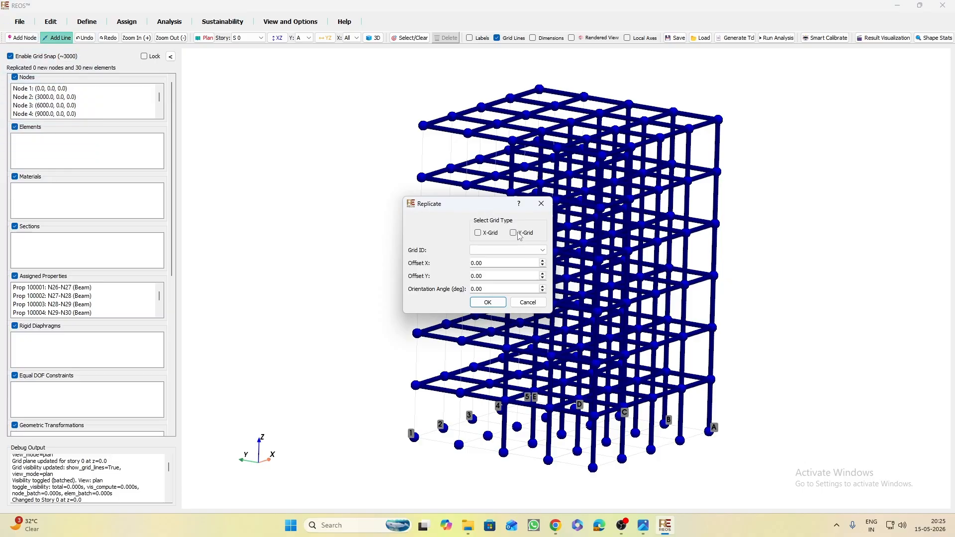
click(497, 250)
click(482, 271)
click(480, 276)
click(488, 303)
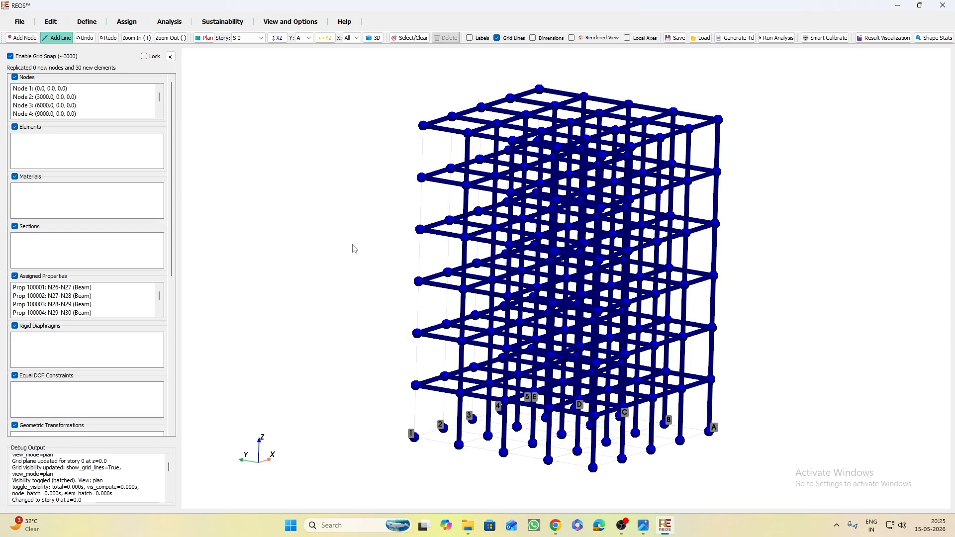
Replicate Y-grid D with a Y offset of 3000, keeping the X offset and orientation angle at 0
click(51, 22)
click(19, 75)
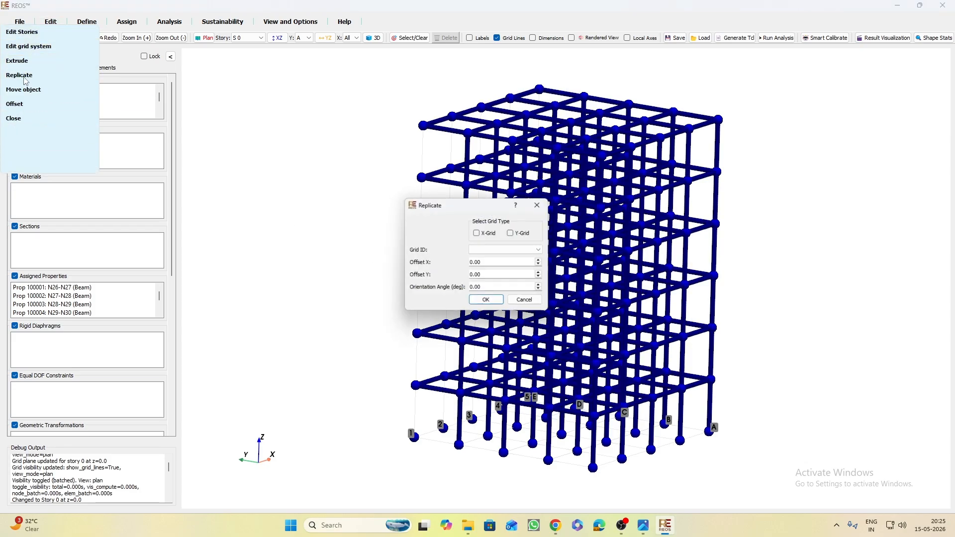
click(513, 233)
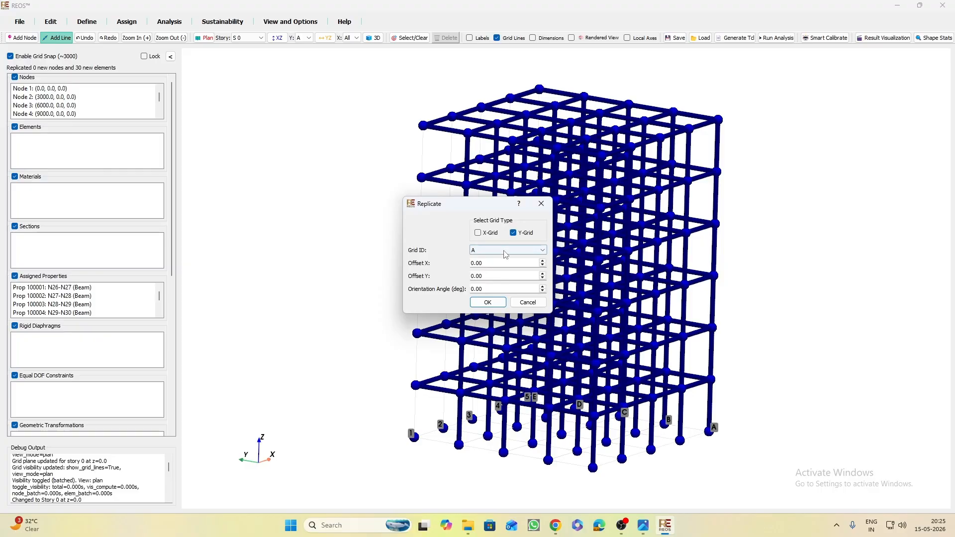
click(497, 251)
click(490, 277)
click(498, 275)
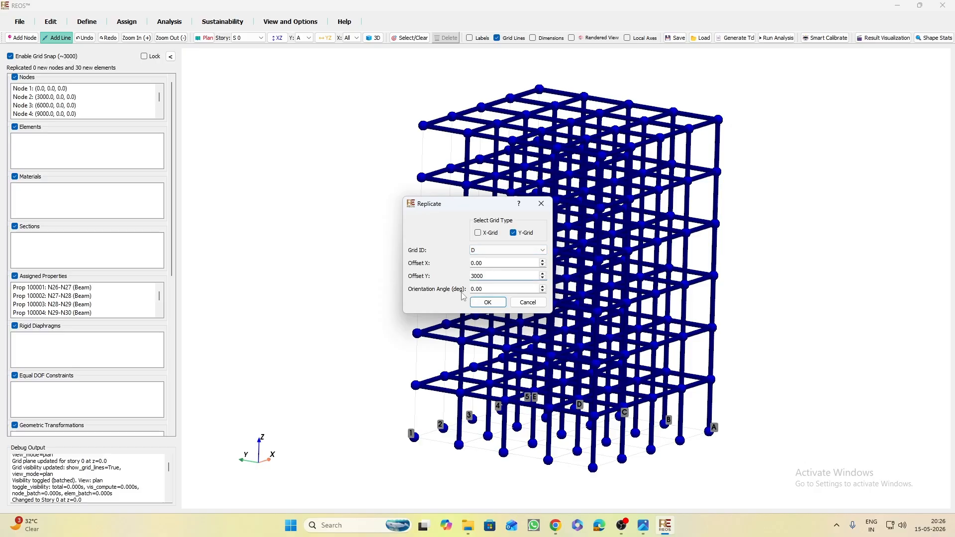
click(495, 308)
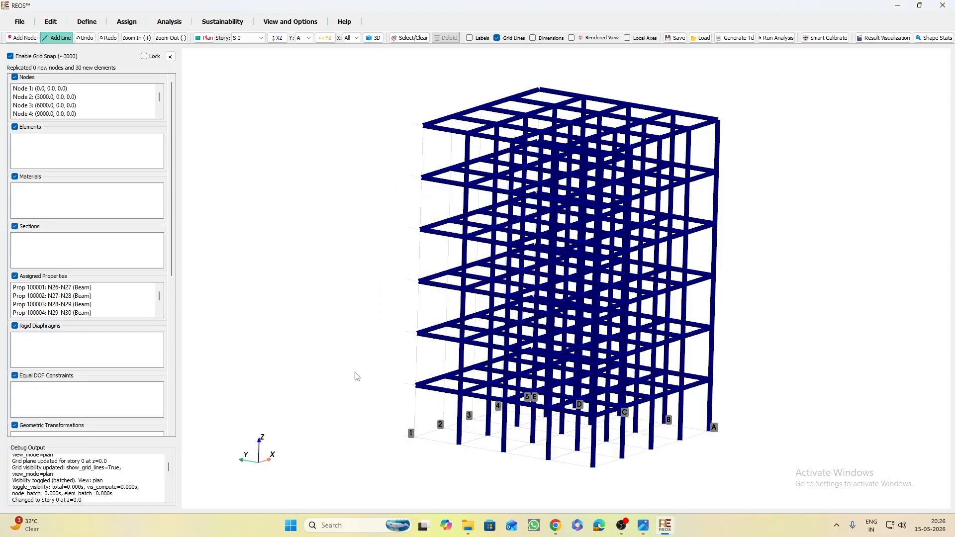
Set the line element display width of the frame to 5.0
drag(329, 315, 263, 294)
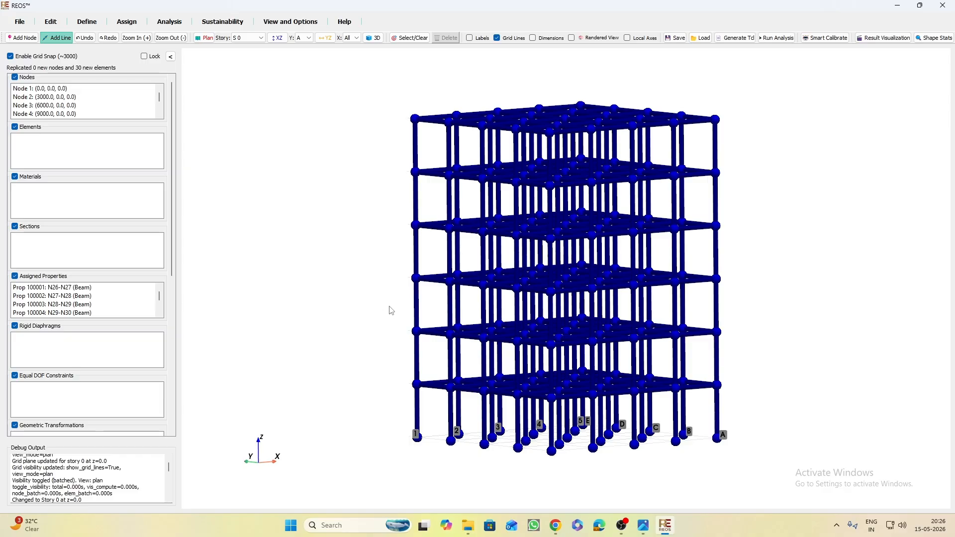
drag(341, 202, 287, 217)
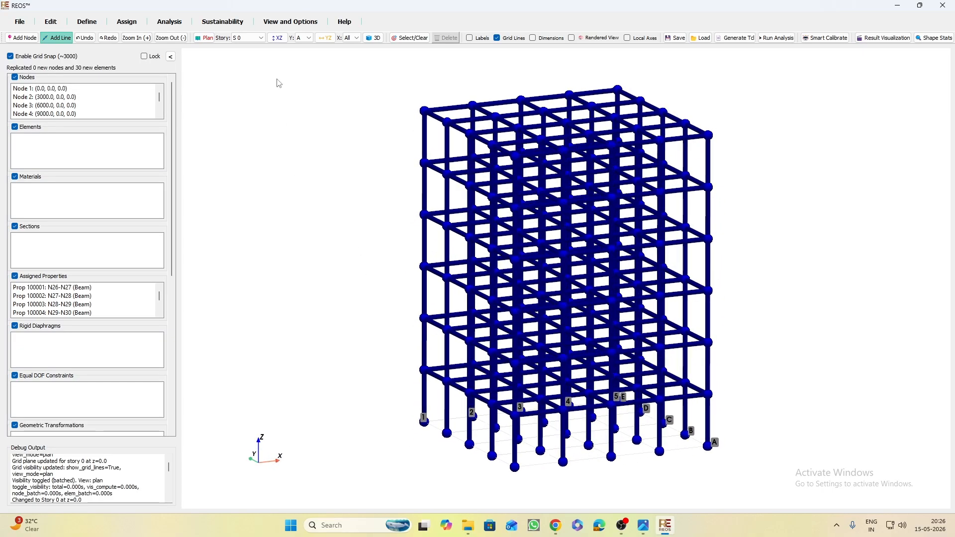
click(293, 23)
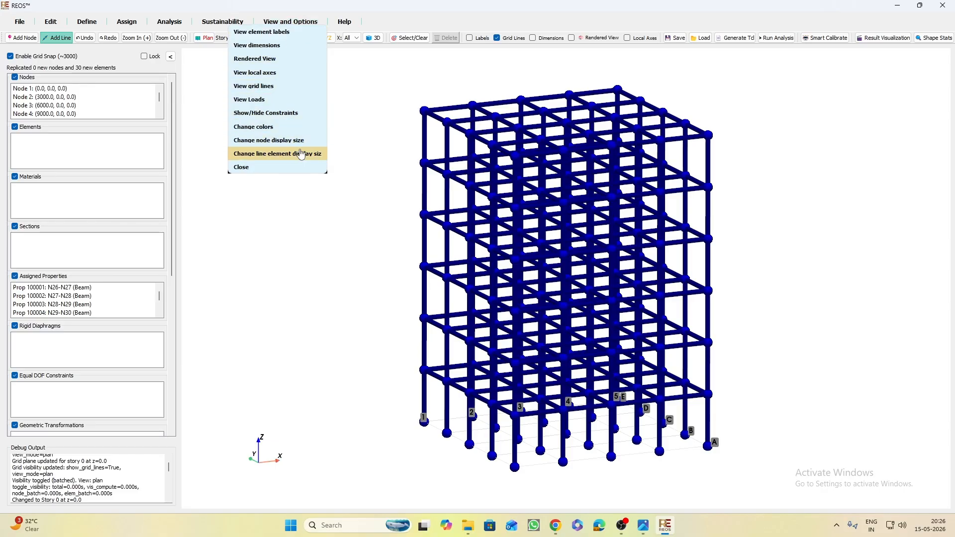
click(302, 154)
drag(471, 234, 315, 177)
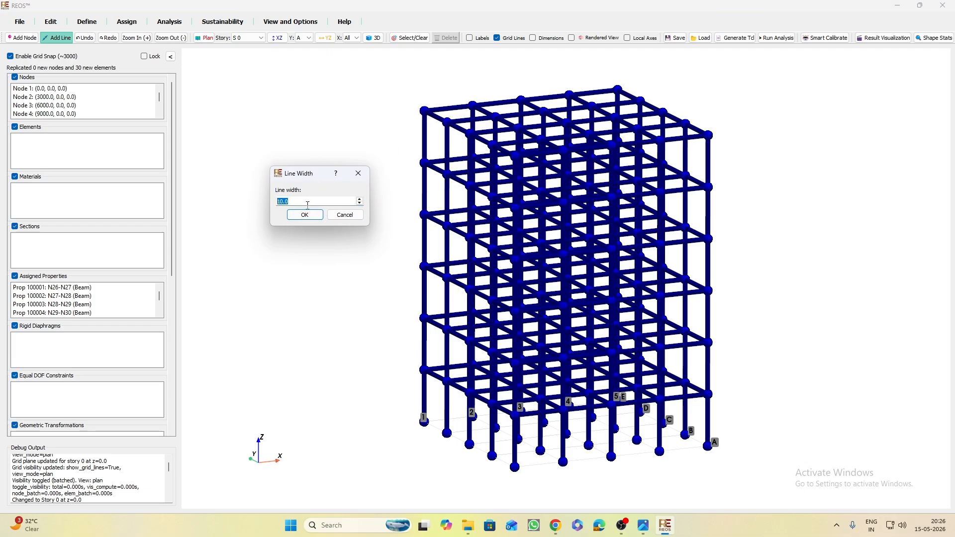
text(5.0)
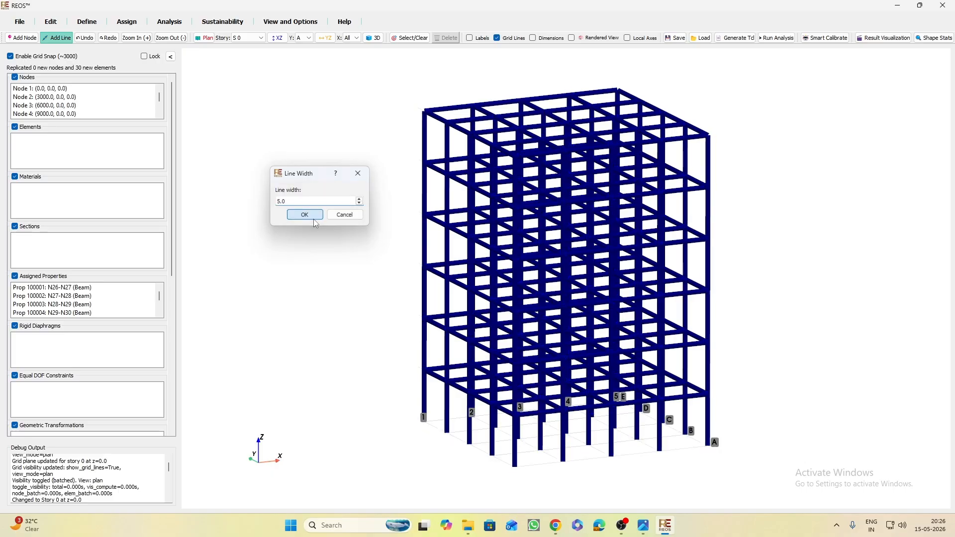
click(305, 215)
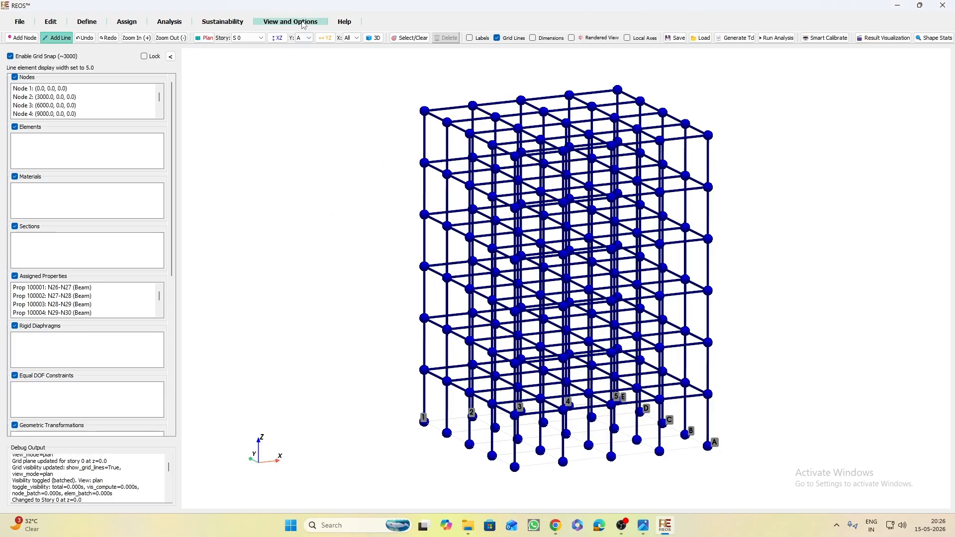
Open the OpenSees Material Library and start a new material
drag(363, 210, 330, 192)
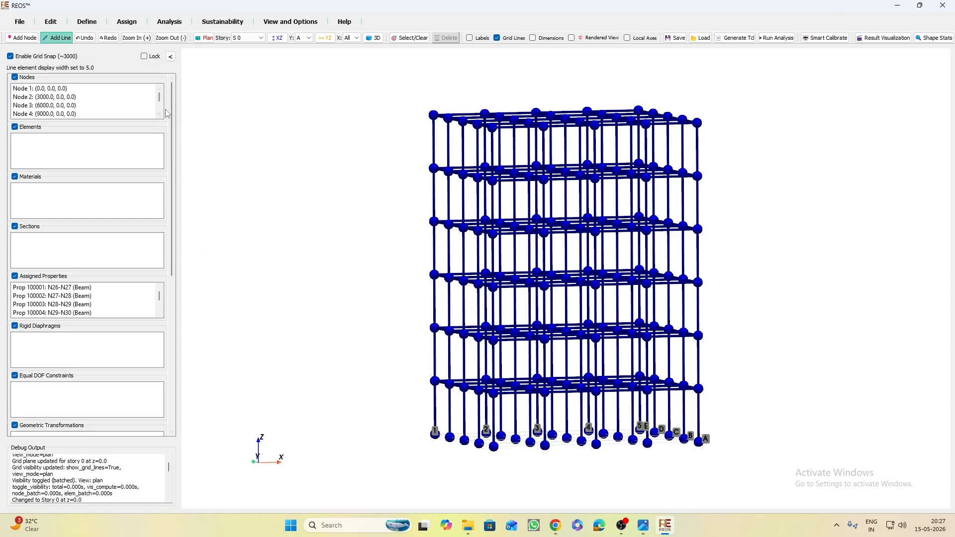
click(81, 23)
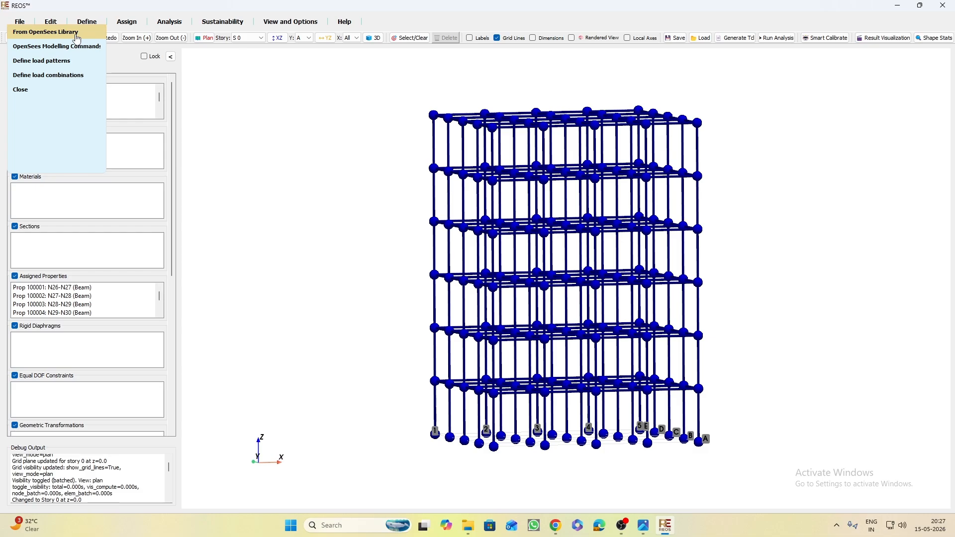
click(77, 38)
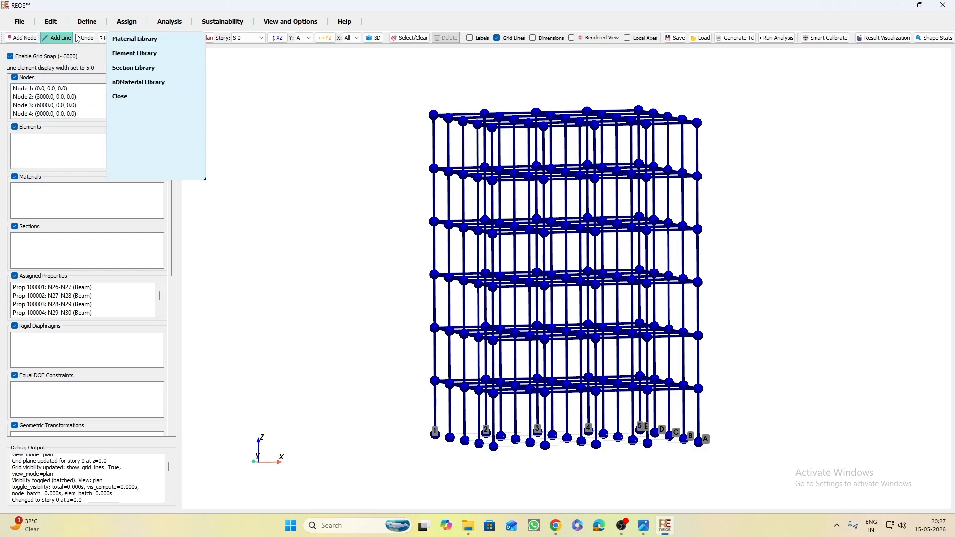
click(156, 44)
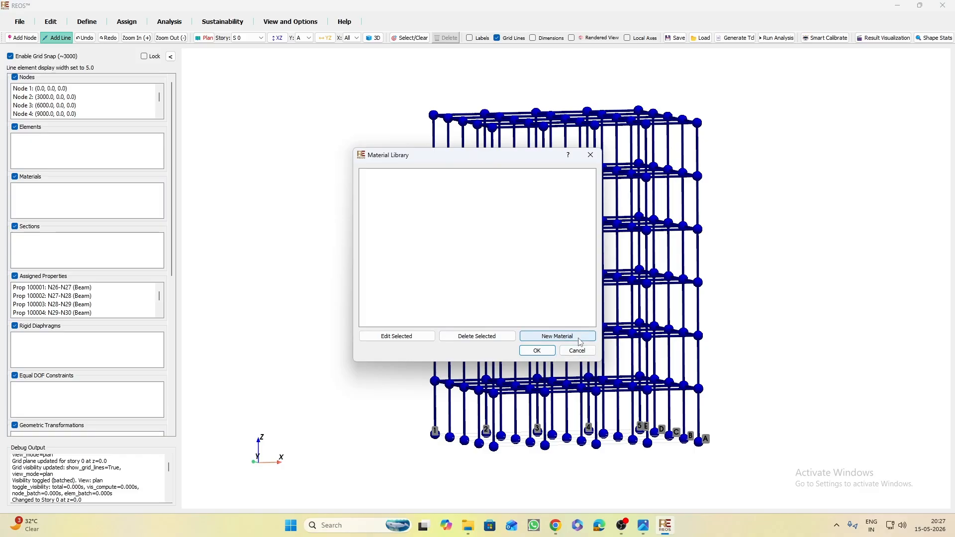
click(557, 336)
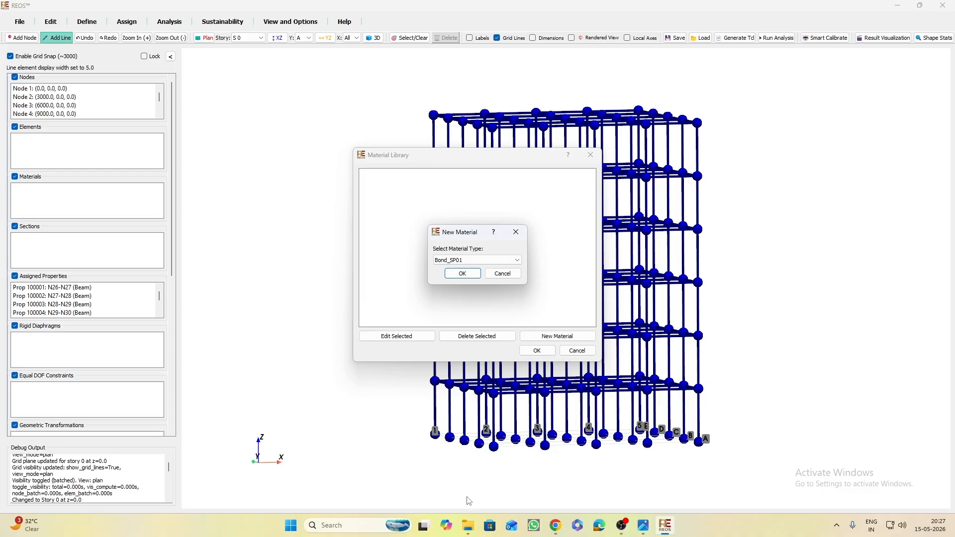
Switch to File Explorer and open Analysis Approach.txt from the REOS OpenSees Simulation folder in a maximized Notepad window
mouse_move(472, 520)
mouse_move(731, 471)
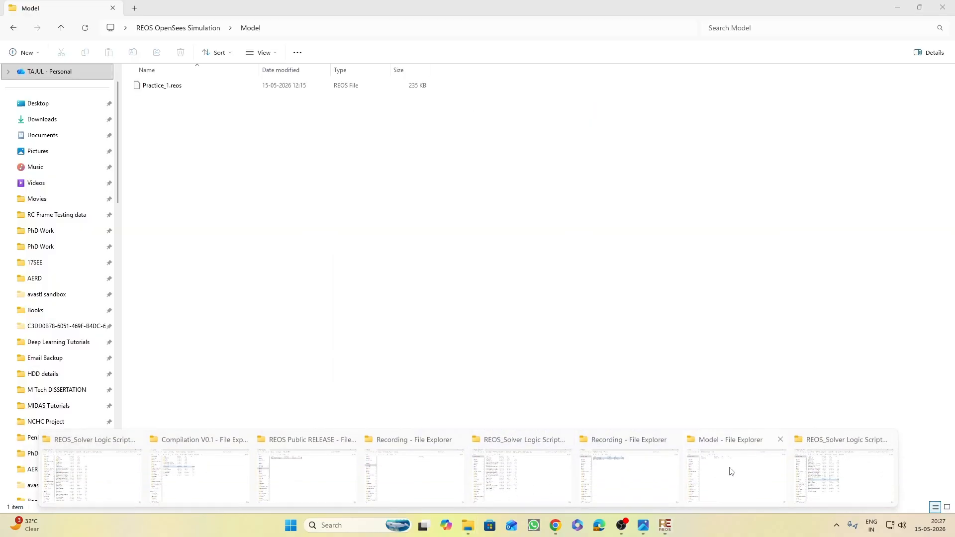
click(738, 472)
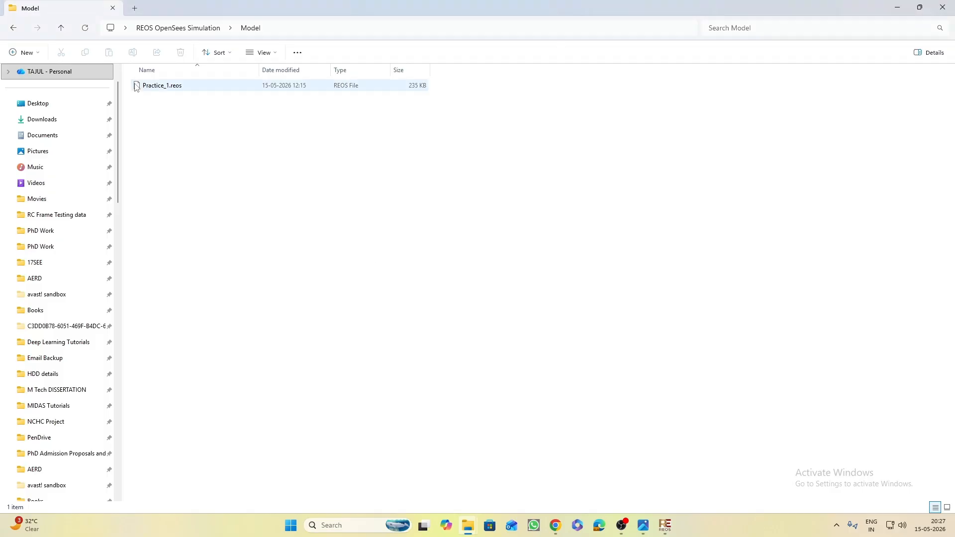
click(60, 30)
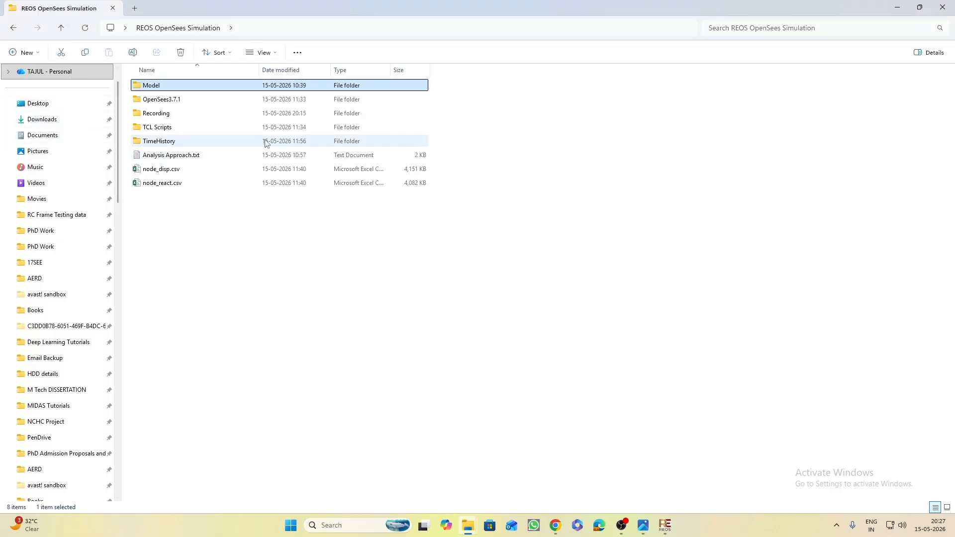
double_click(235, 88)
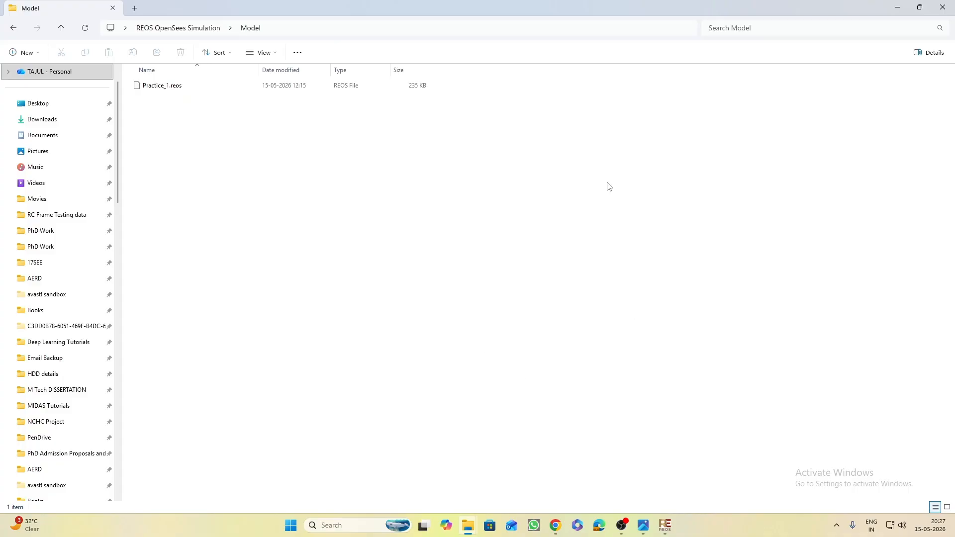
click(61, 28)
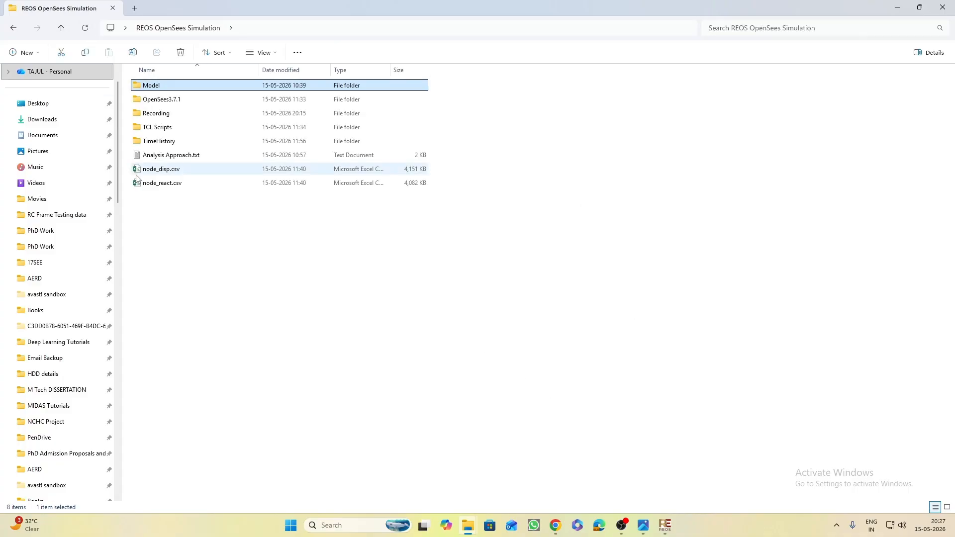
double_click(245, 157)
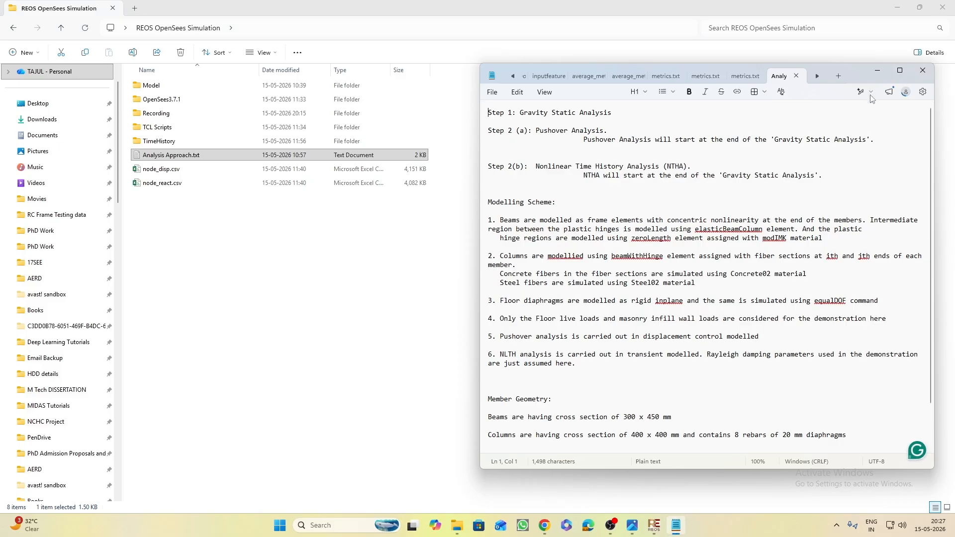
click(900, 70)
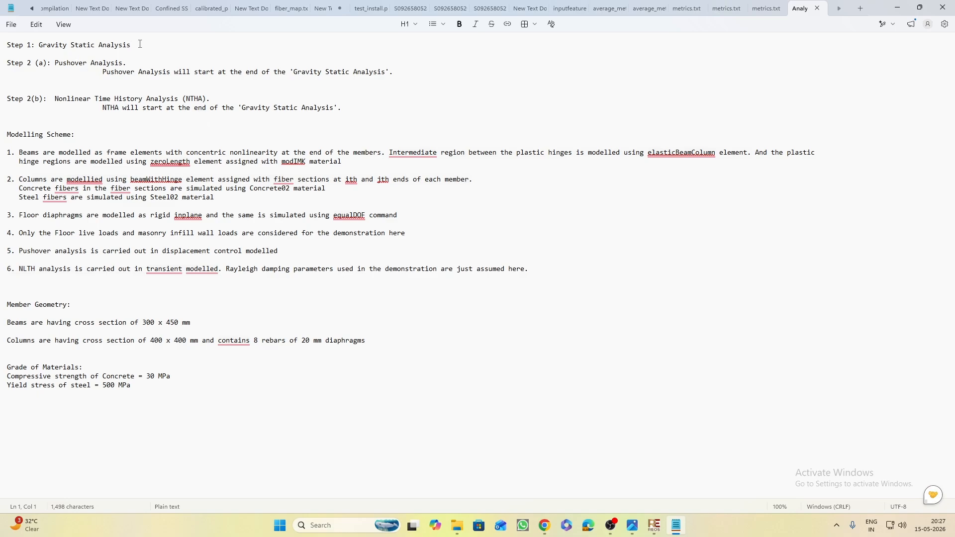
Review the analysis sequence in the notes: gravity static analysis, pushover analysis and nonlinear time history analysis
click(5, 47)
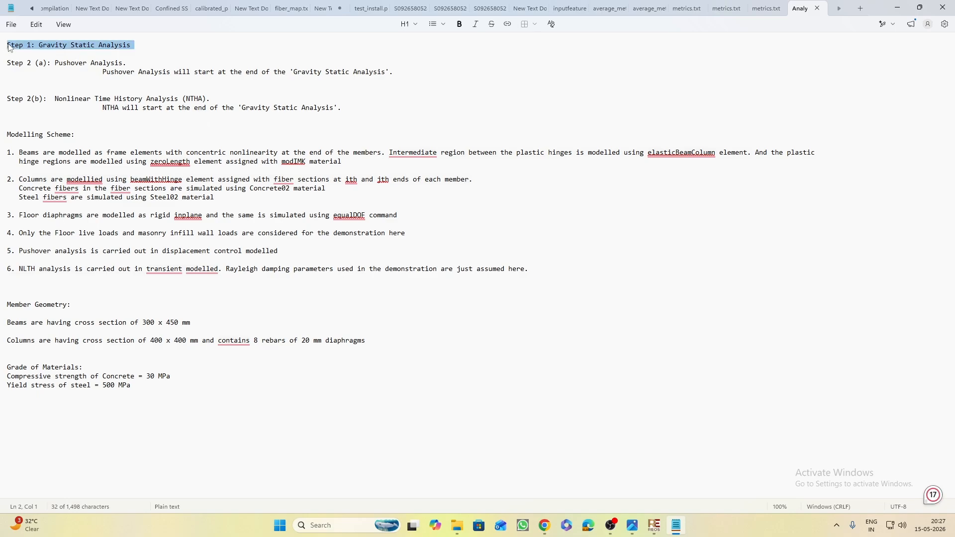
click(10, 45)
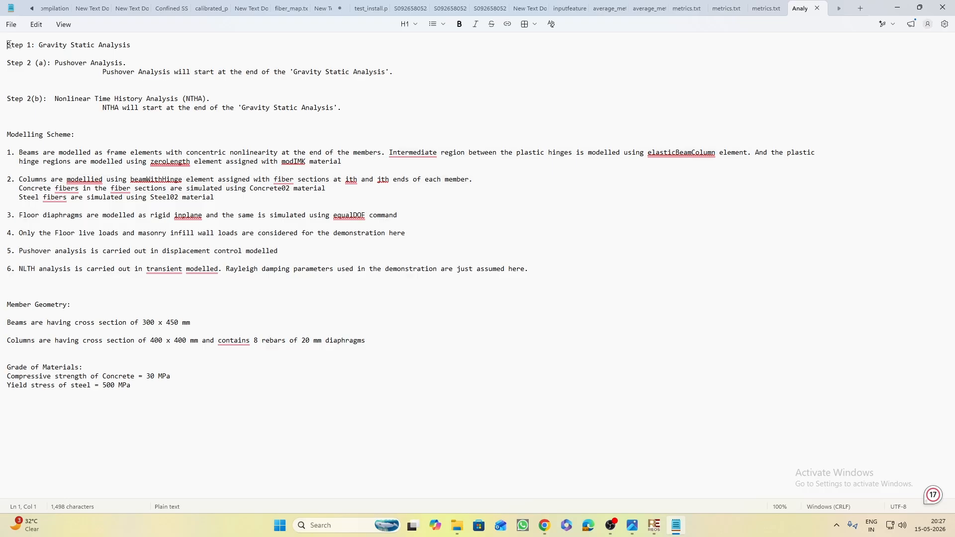
drag(6, 45, 403, 70)
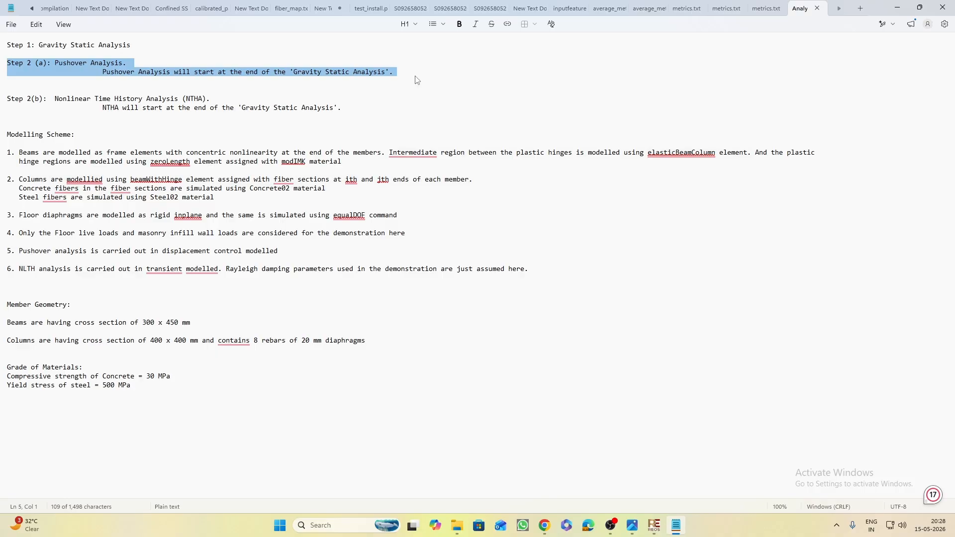
click(148, 85)
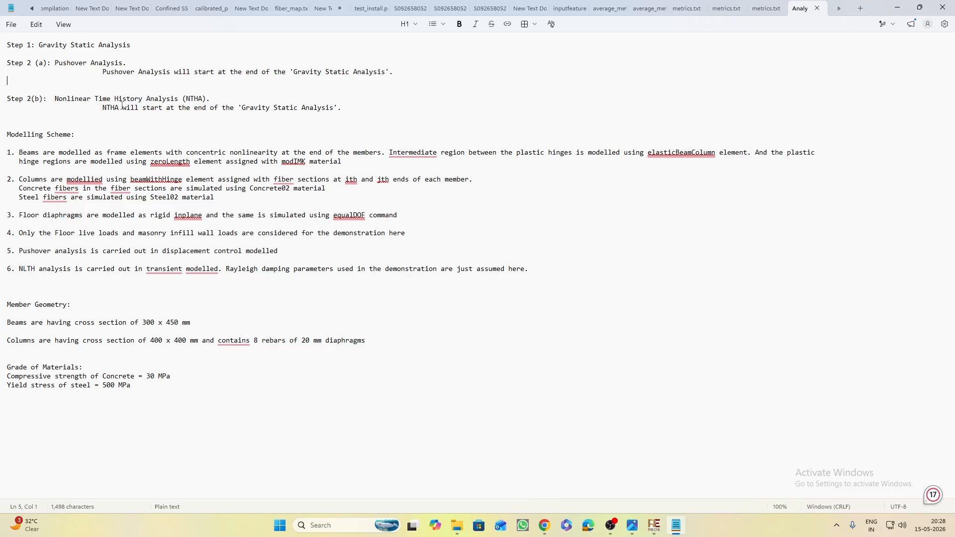
drag(144, 44, 254, 99)
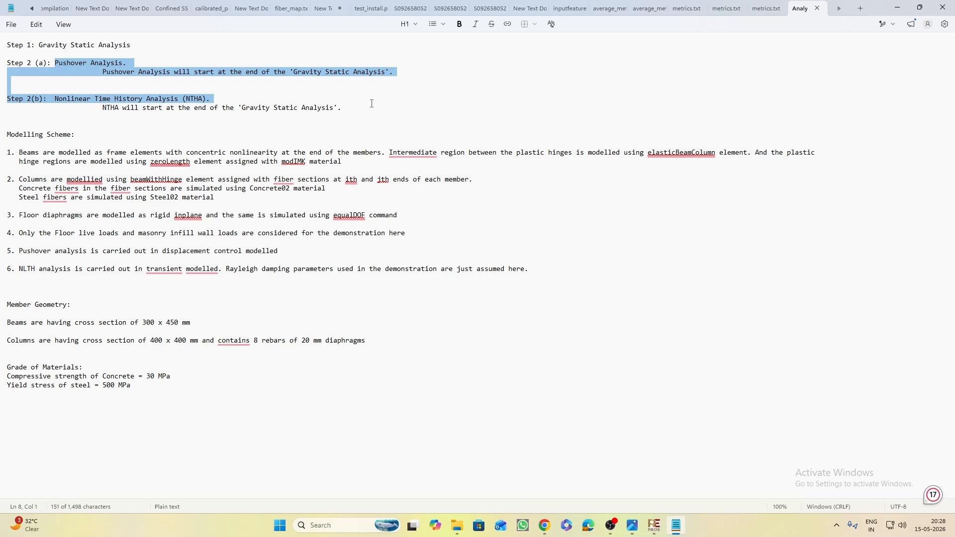
drag(372, 103, 413, 77)
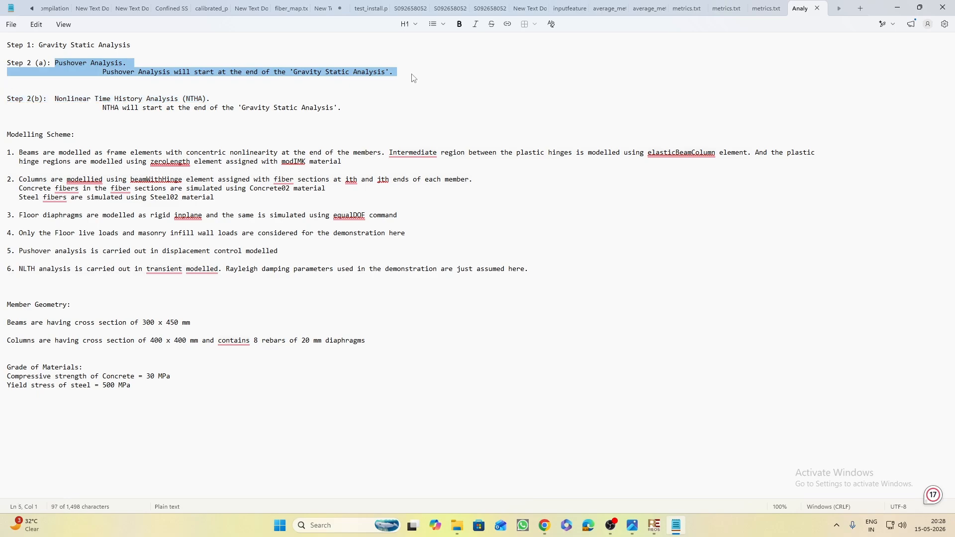
drag(55, 99, 349, 115)
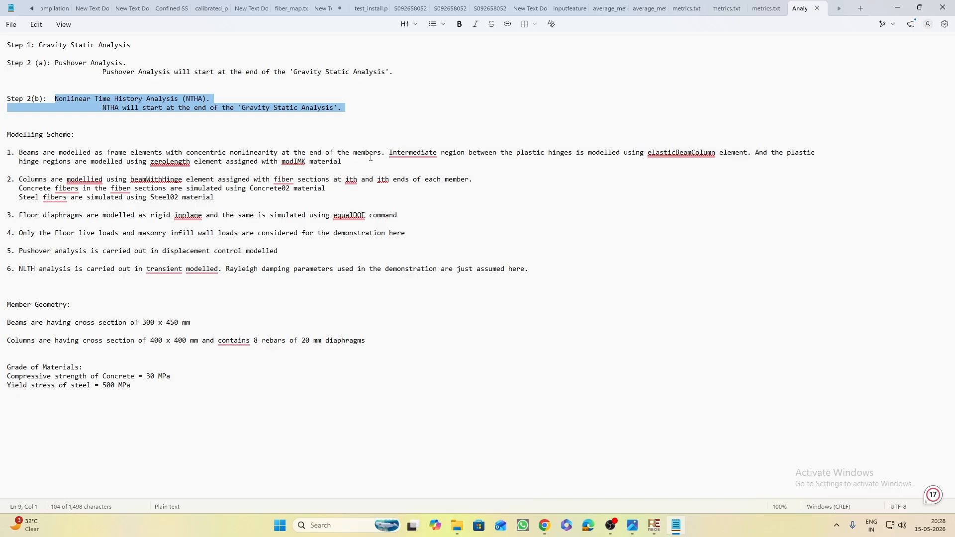
Review the modelling scheme notes for beams and columns, highlighting the Concrete02 and Steel02 fiber materials
mouse_move(422, 151)
mouse_move(683, 154)
mouse_move(352, 182)
mouse_move(154, 188)
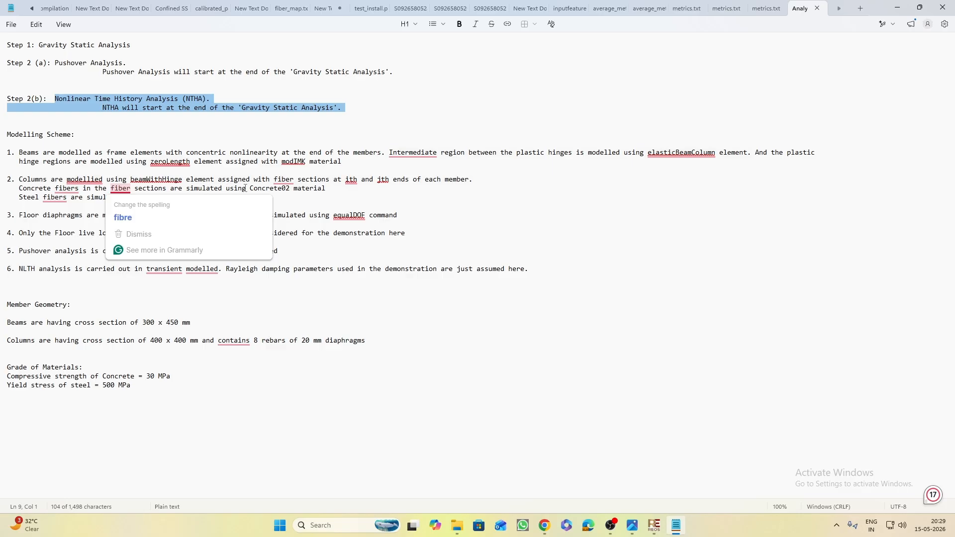
drag(250, 188, 293, 190)
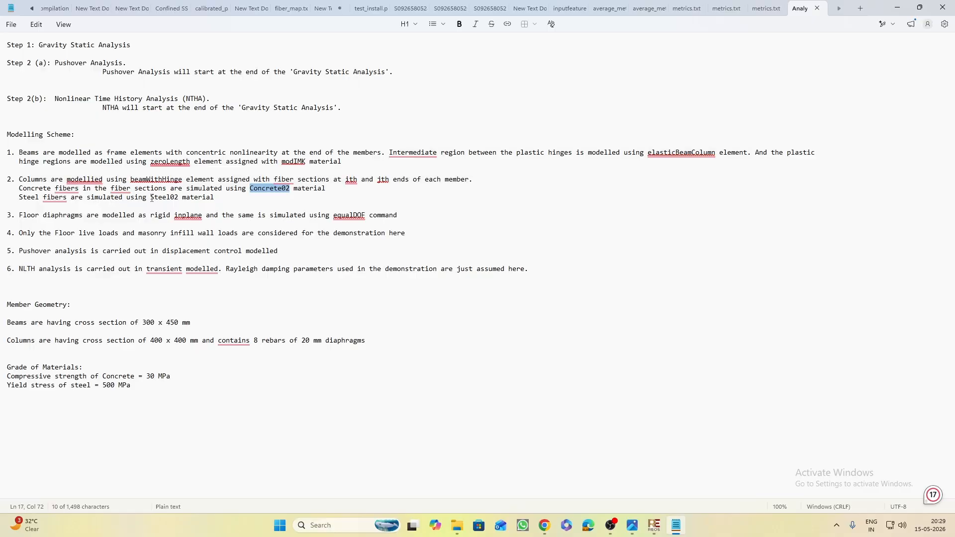
drag(150, 197, 179, 197)
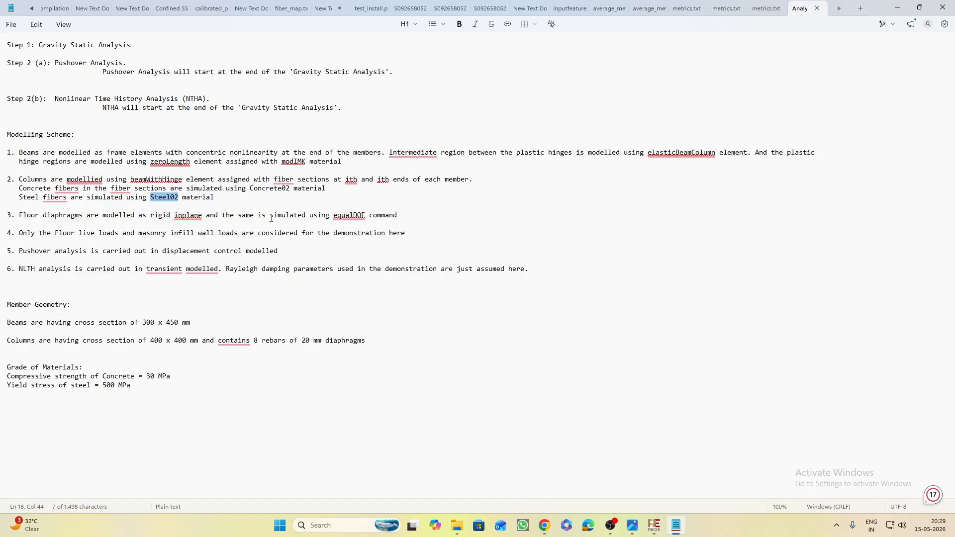
Correct "displacement control modelled" to "displacement control mode" in item 5 of the modelling scheme
mouse_move(335, 220)
drag(261, 251, 281, 251)
key(BackSpace)
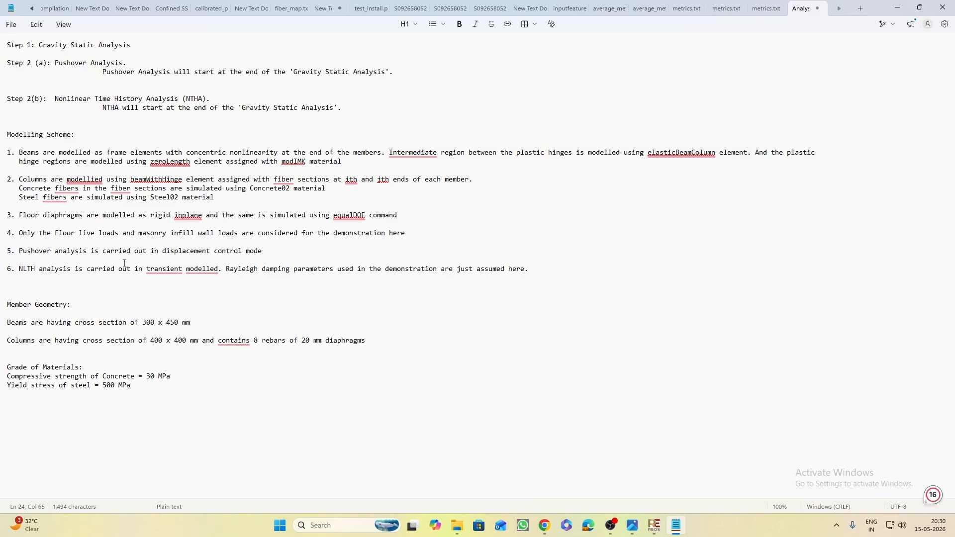
Correct item 6 of the modelling scheme to "transient mode" and the column rebar description to "20 mm diameter"
drag(202, 269, 220, 270)
key(BackSpace)
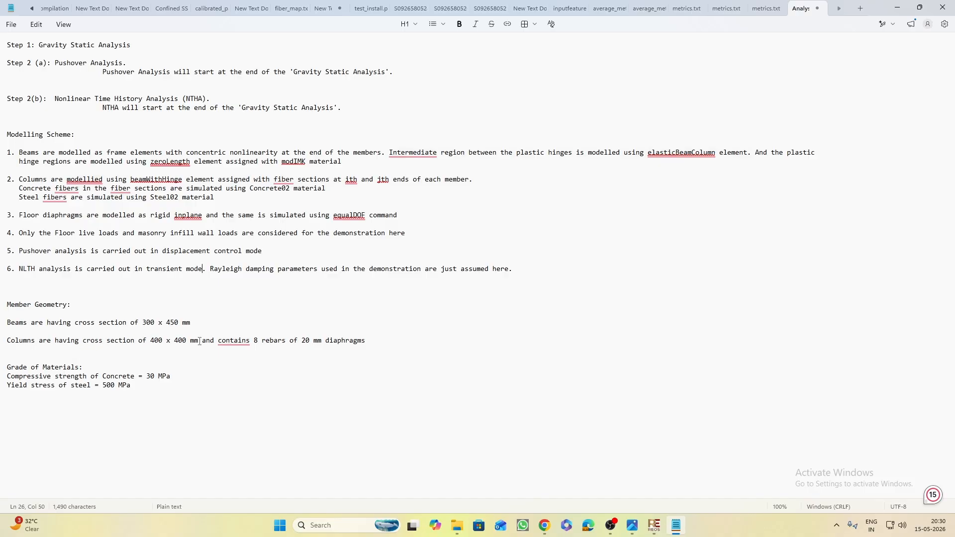
mouse_move(229, 339)
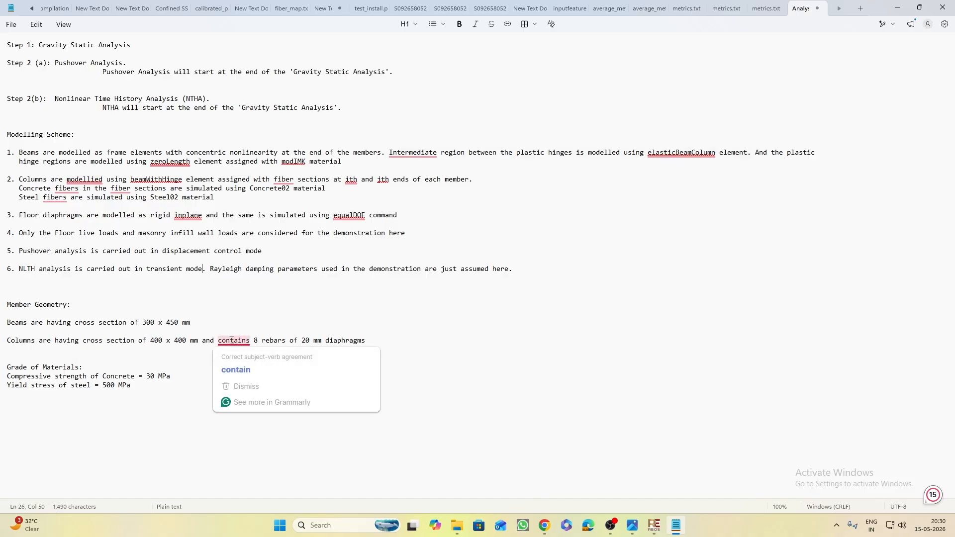
drag(254, 341, 291, 341)
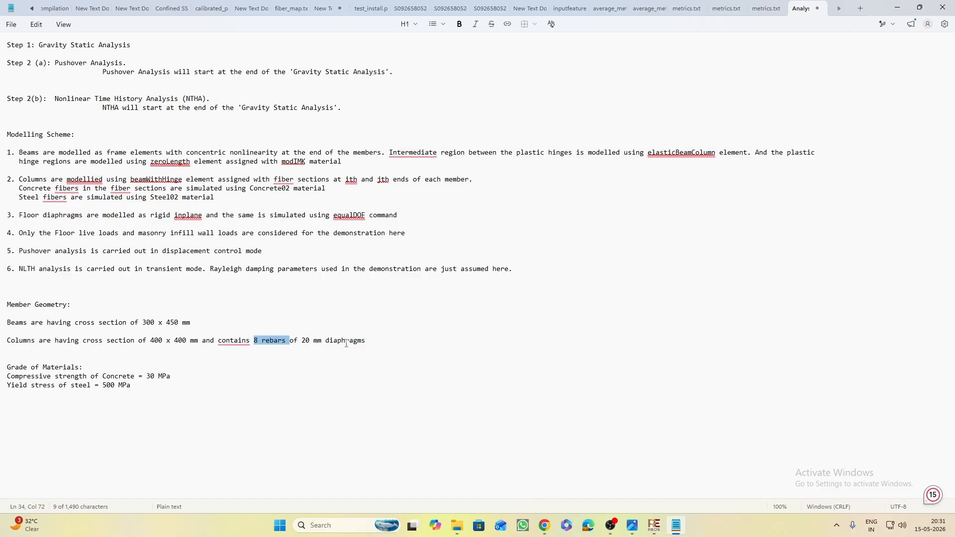
drag(338, 341, 367, 341)
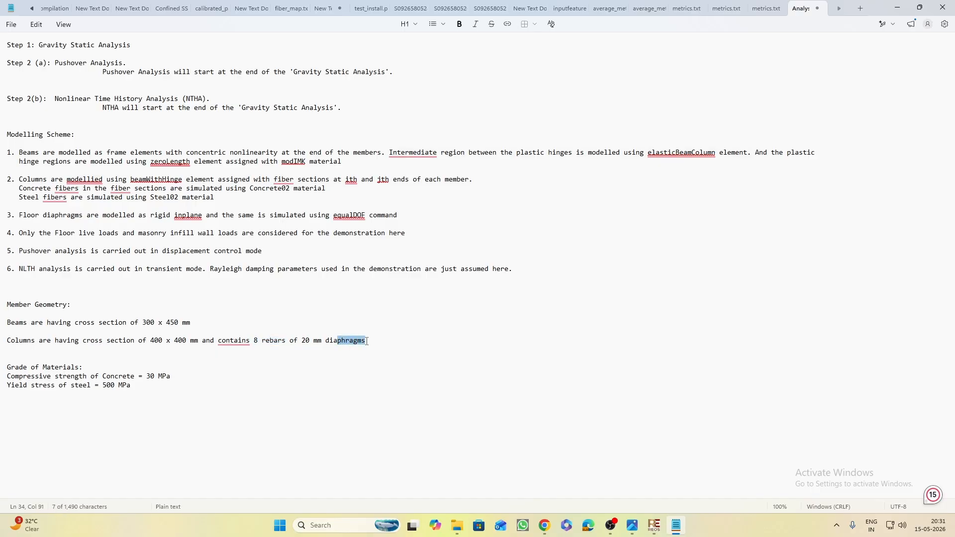
text(meter)
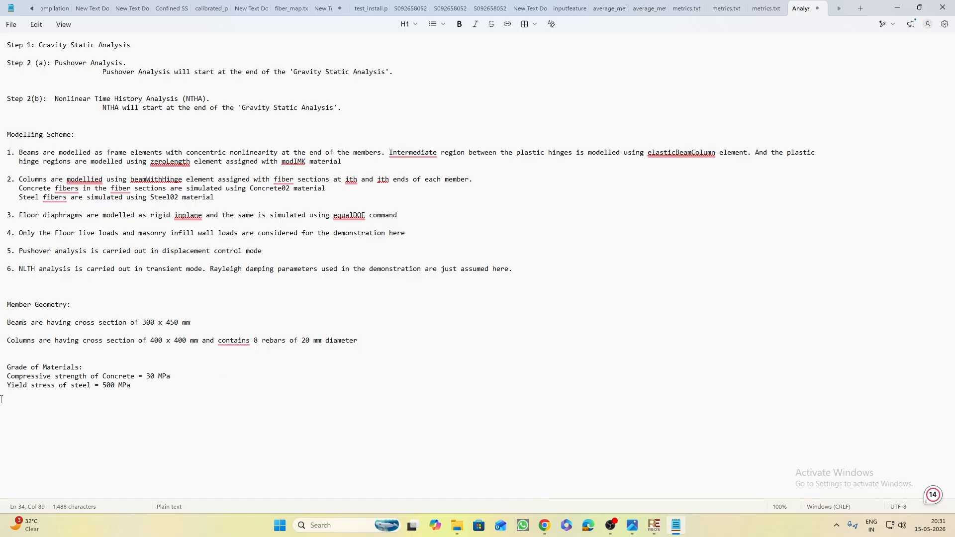
Minimize the analysis notes and switch back to REOS with its new material dialog
click(66, 385)
drag(219, 400, 15, 44)
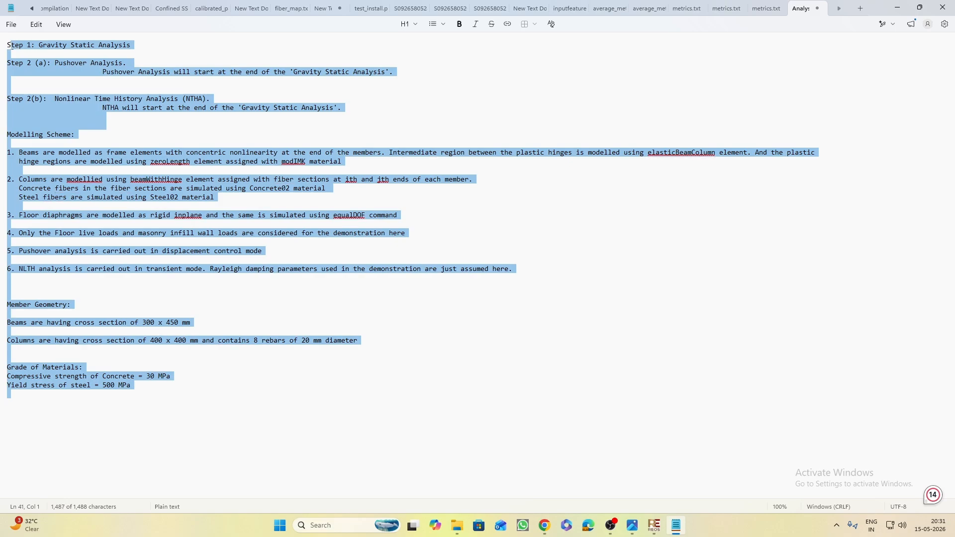
click(898, 8)
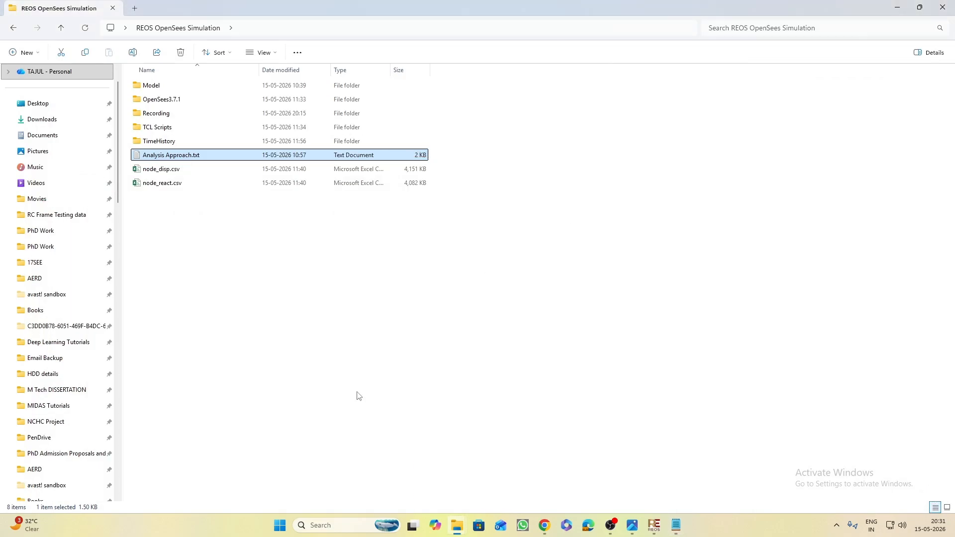
click(653, 525)
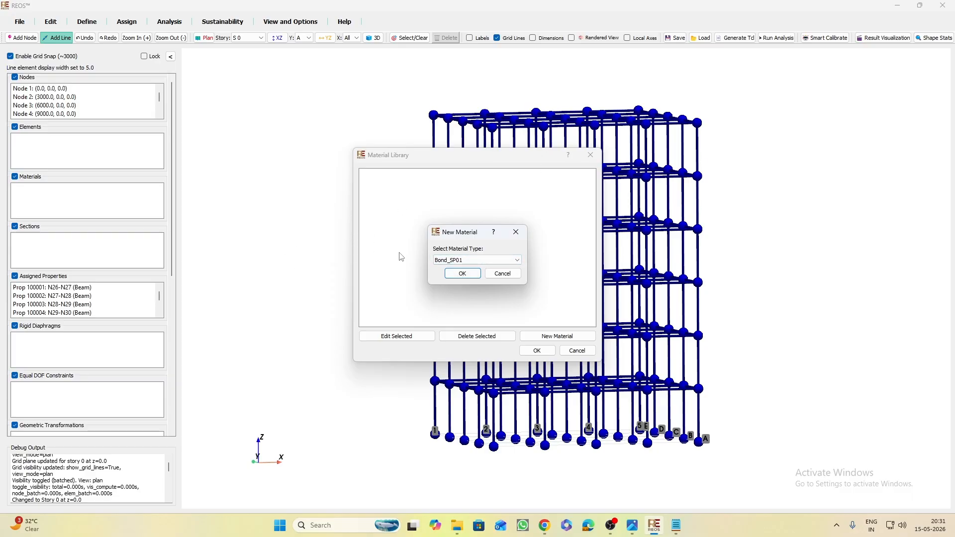
Add a Concrete02 material to the material library, accepting the default parameters with fpc -30
click(473, 260)
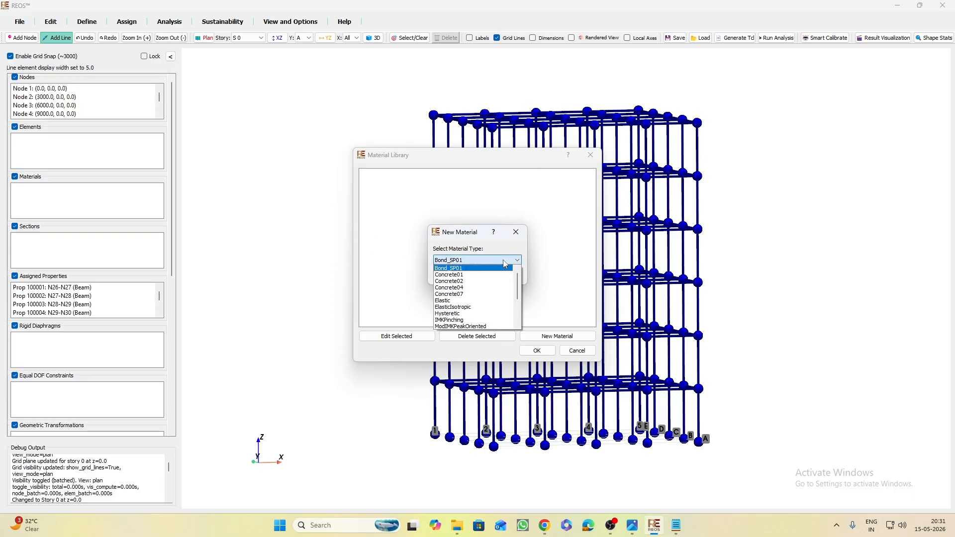
click(465, 281)
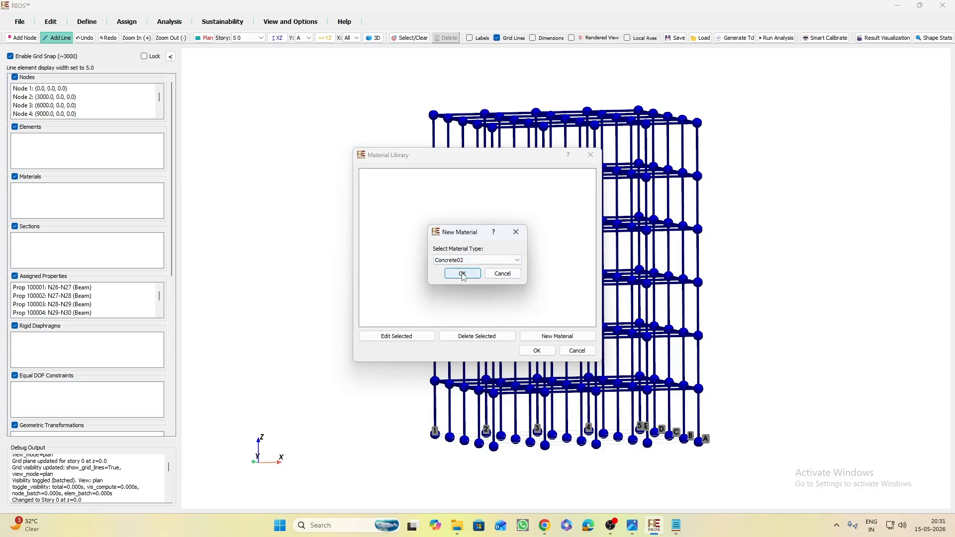
click(463, 274)
click(470, 274)
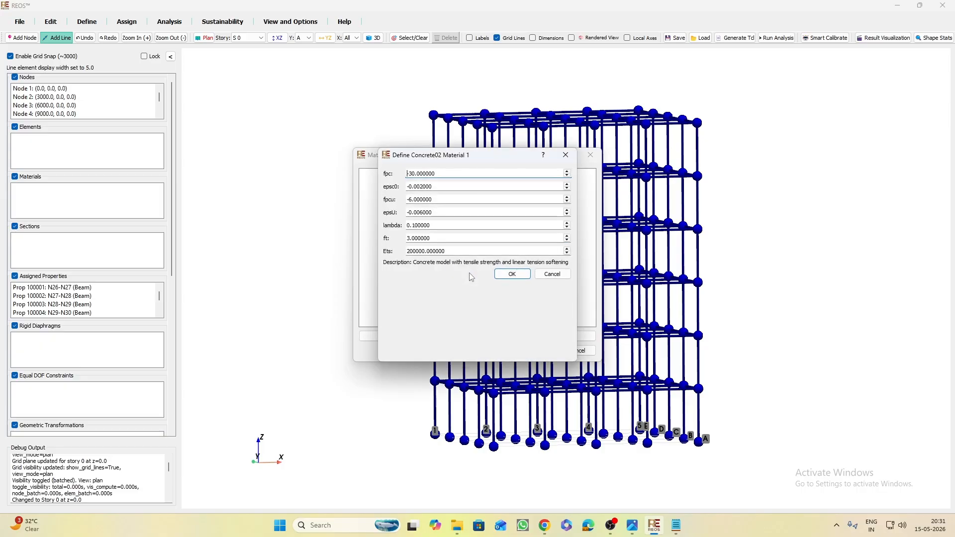
click(520, 276)
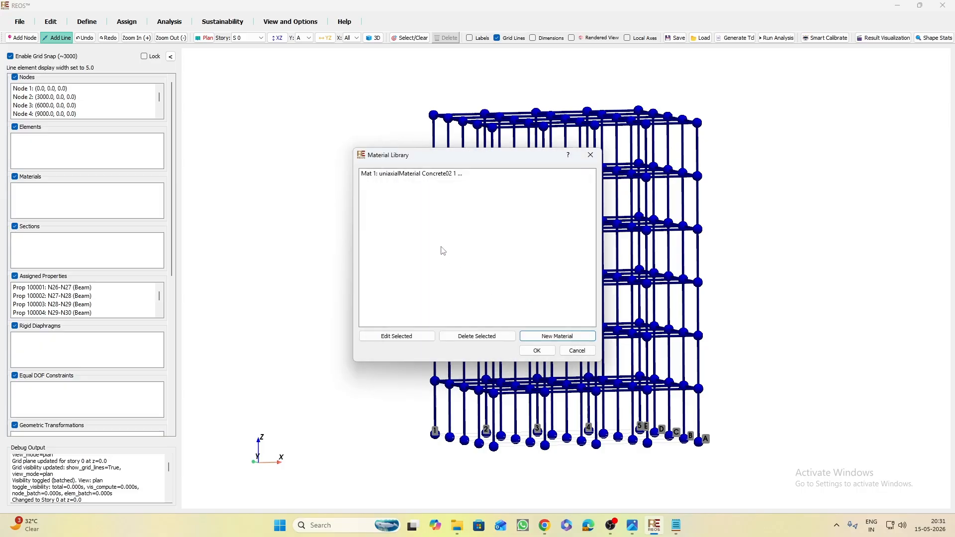
Add a Steel02 material to the library, accepting the default parameters with Fy 400 and E0 200000
click(559, 341)
click(514, 266)
scroll(484, 298, down, 5)
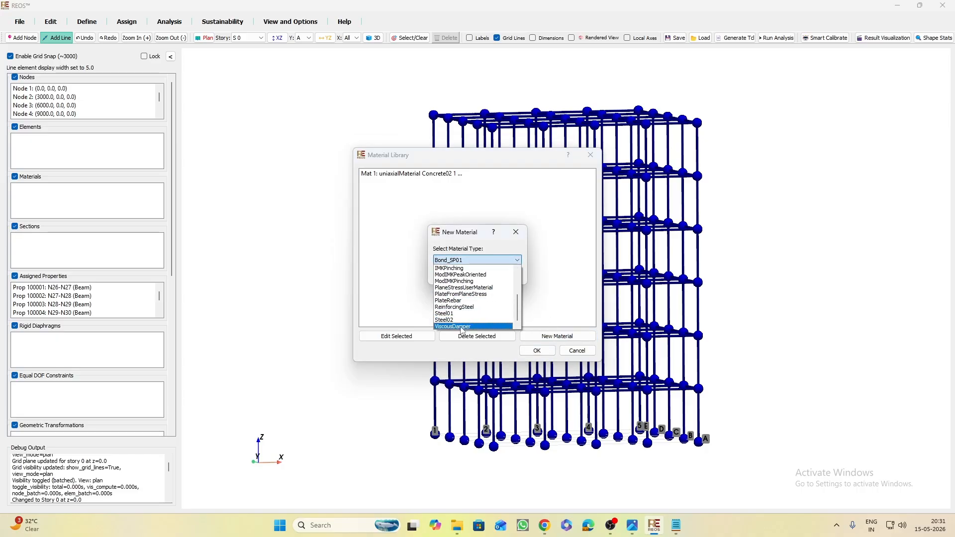
click(458, 320)
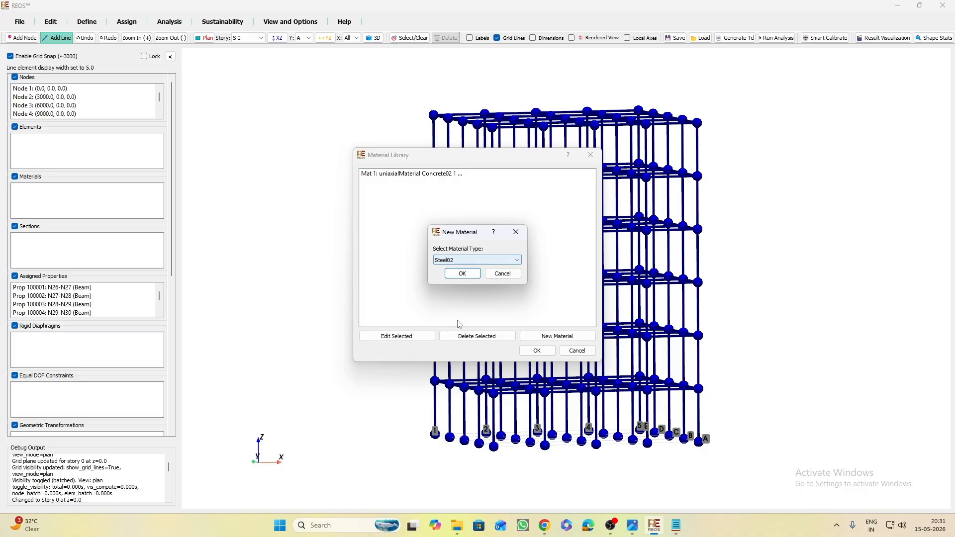
click(468, 277)
click(463, 273)
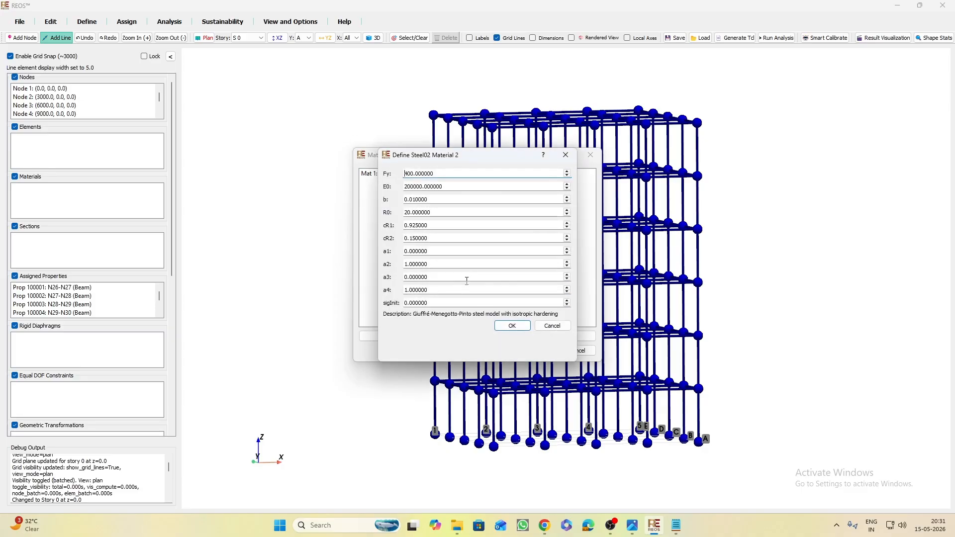
click(507, 325)
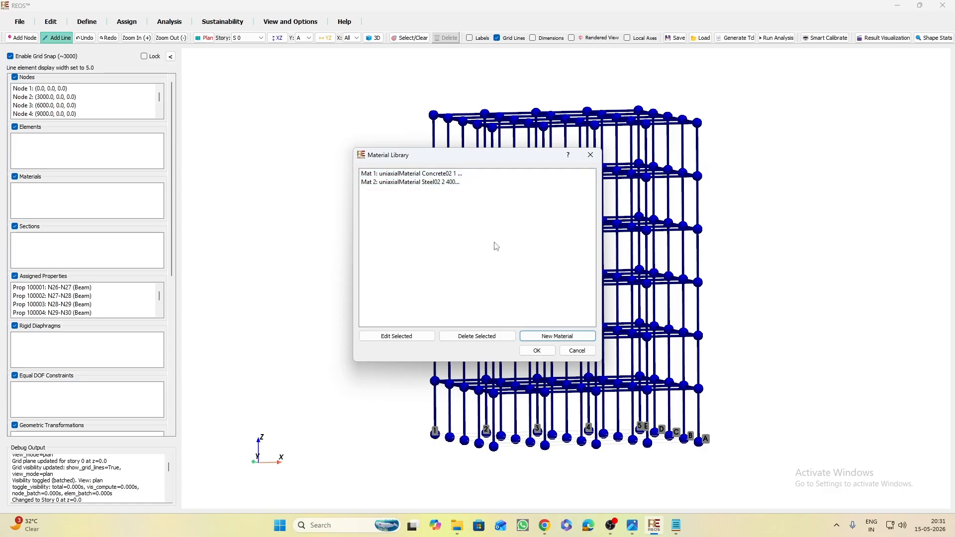
Add an Elastic uniaxial material to the library with its default parameters
click(558, 337)
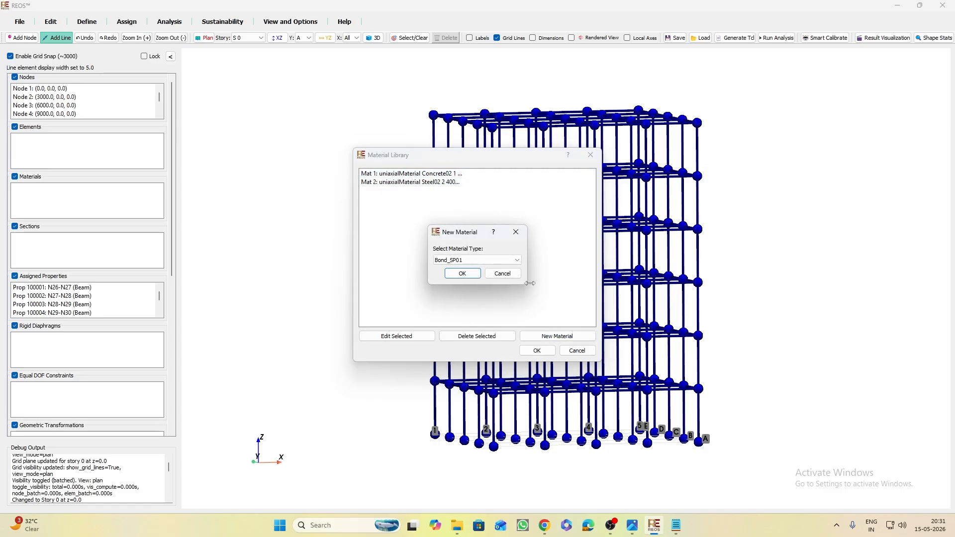
click(515, 260)
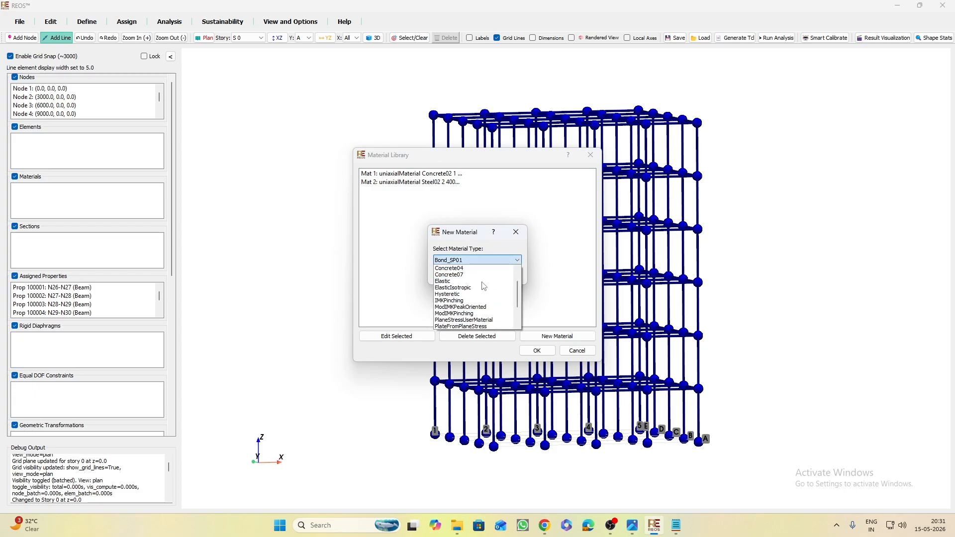
scroll(499, 295, down, 1)
click(472, 280)
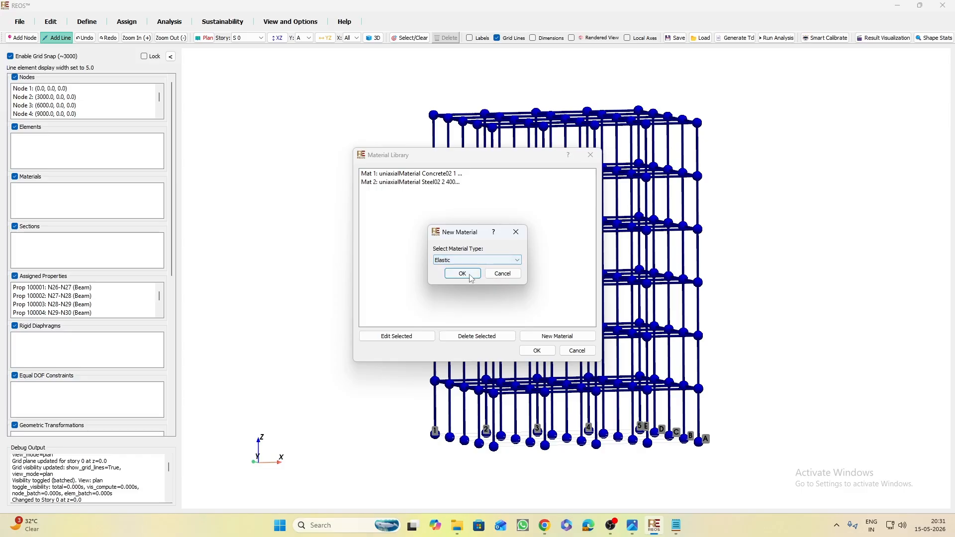
click(472, 277)
click(470, 273)
click(509, 230)
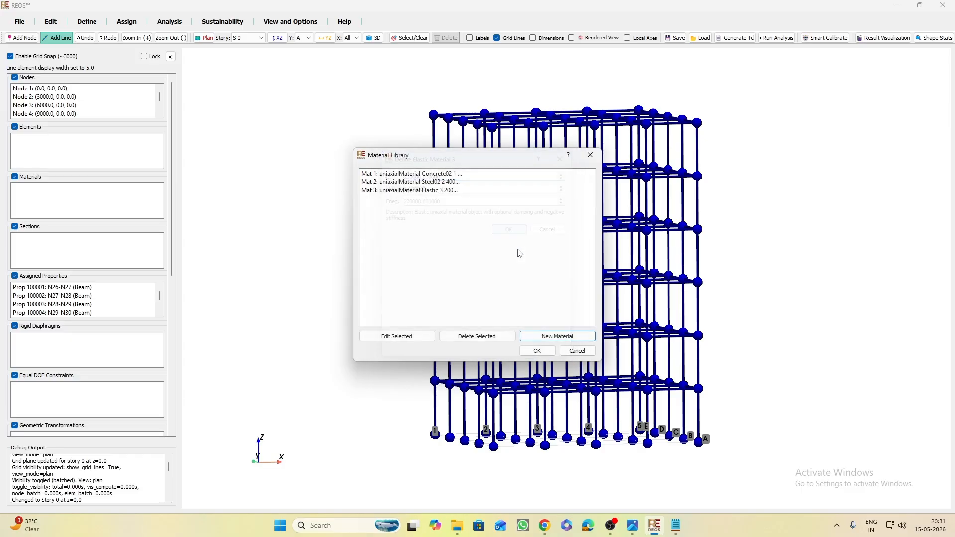
Add a ModIMKPinching material with its default parameters and accept the material library
click(557, 337)
click(477, 260)
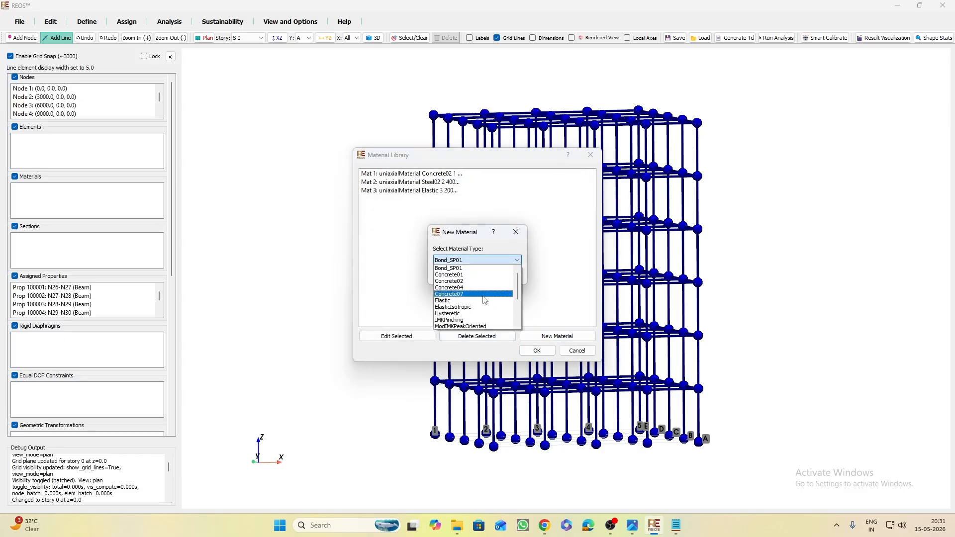
scroll(485, 300, down, 2)
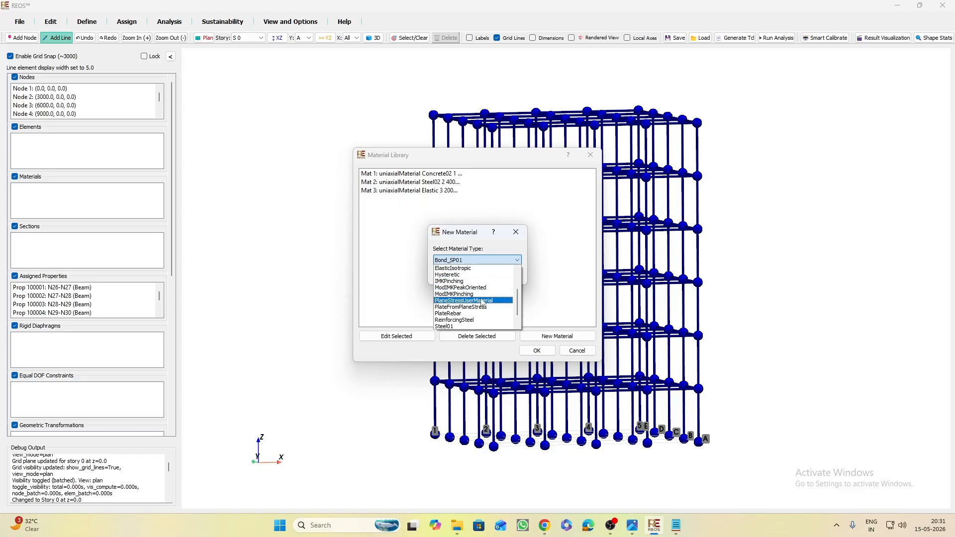
click(454, 294)
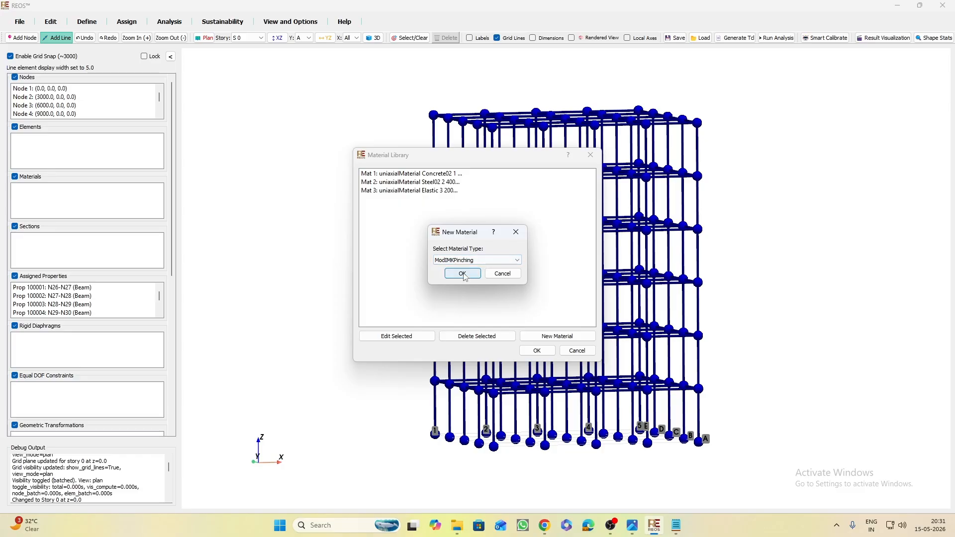
click(464, 332)
click(465, 273)
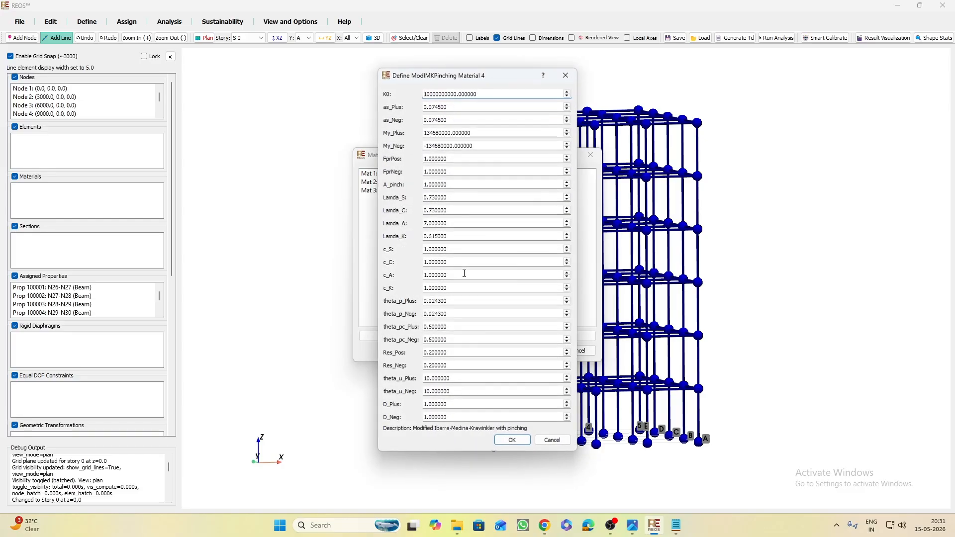
click(513, 440)
click(537, 351)
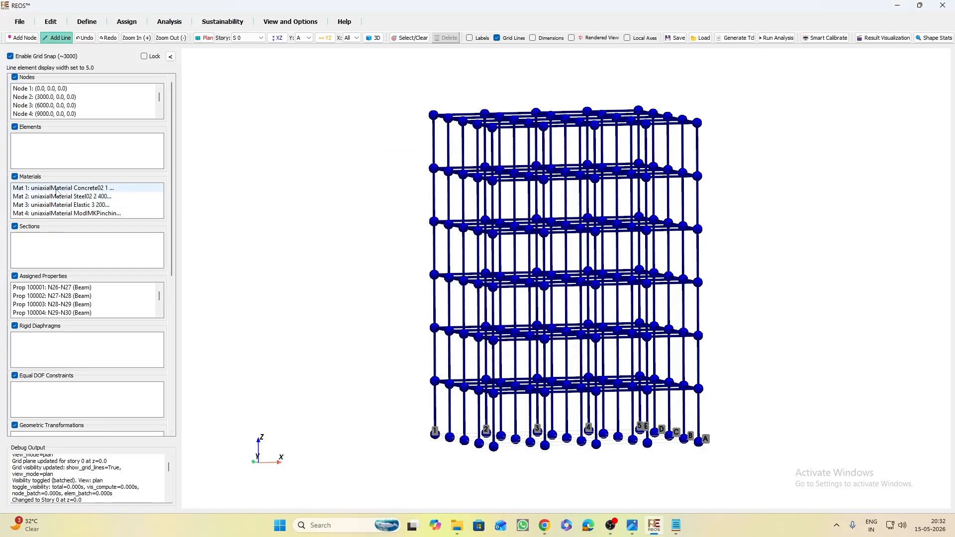
Define a new elasticBeamColumn element in the OpenSees element library with its default parameters
scroll(100, 191, down, 1)
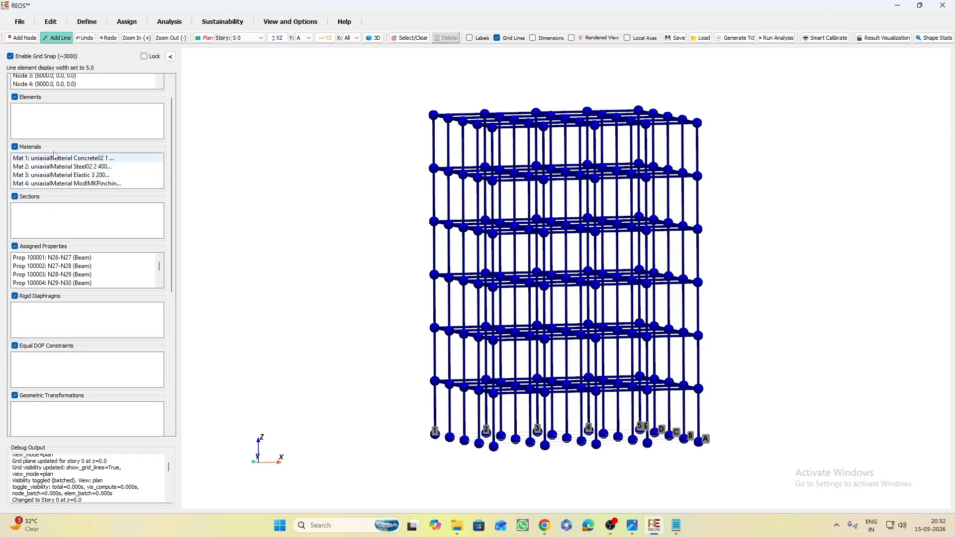
click(87, 22)
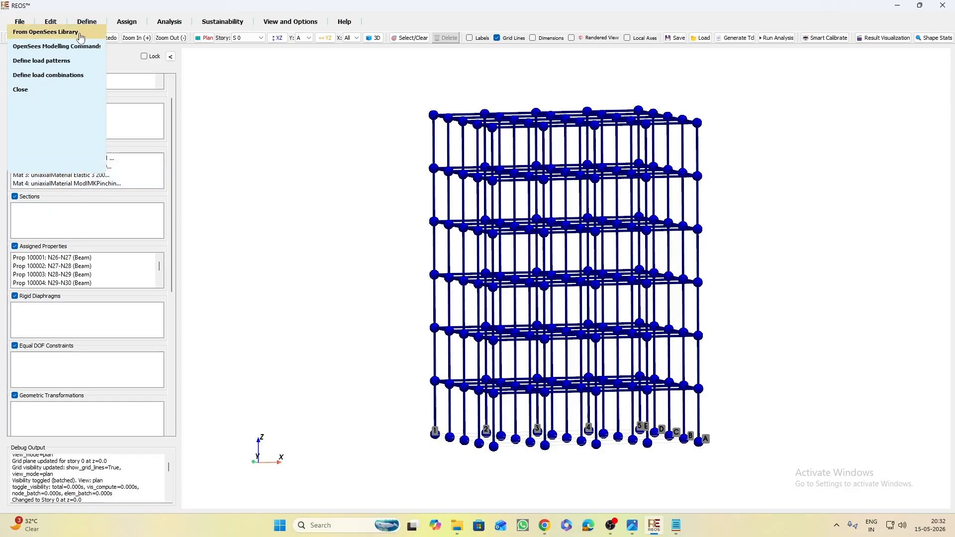
mouse_move(79, 38)
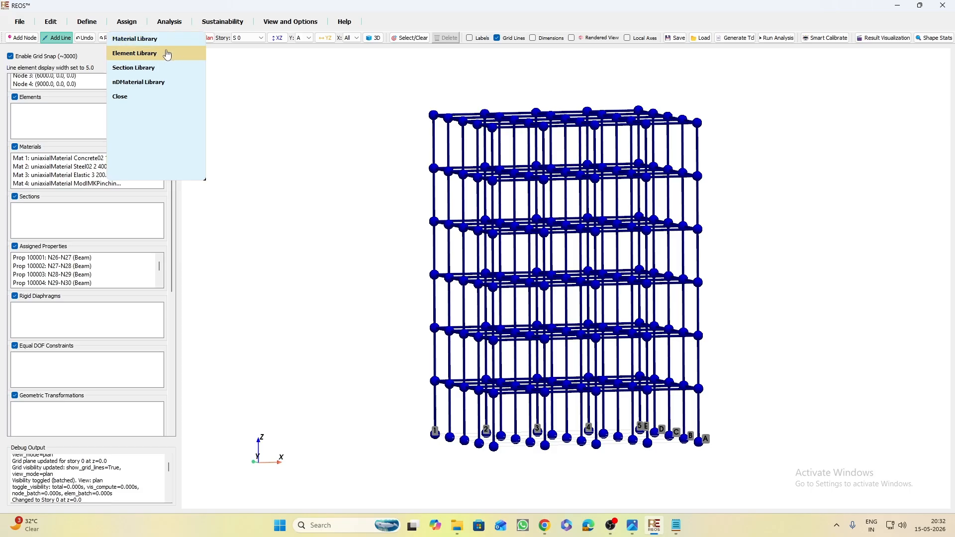
click(158, 54)
click(558, 336)
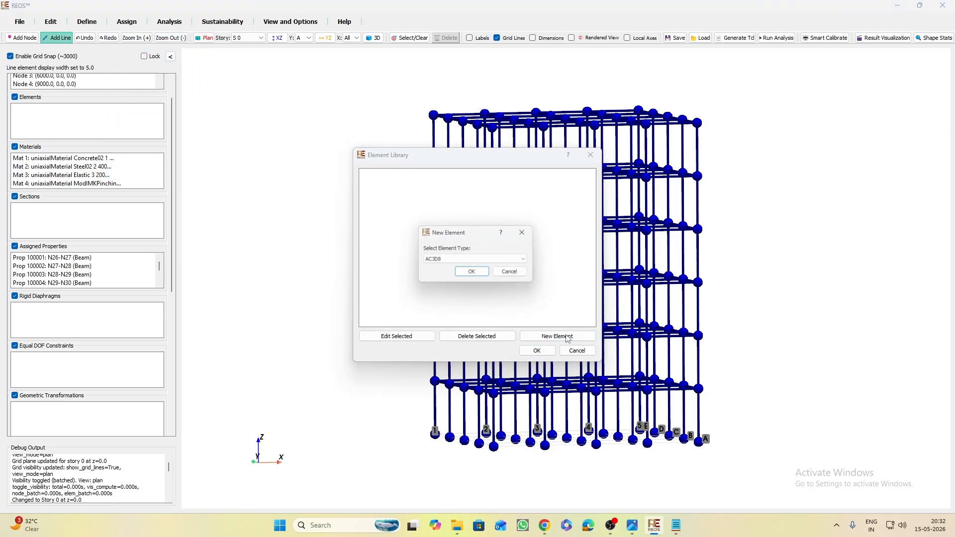
click(513, 260)
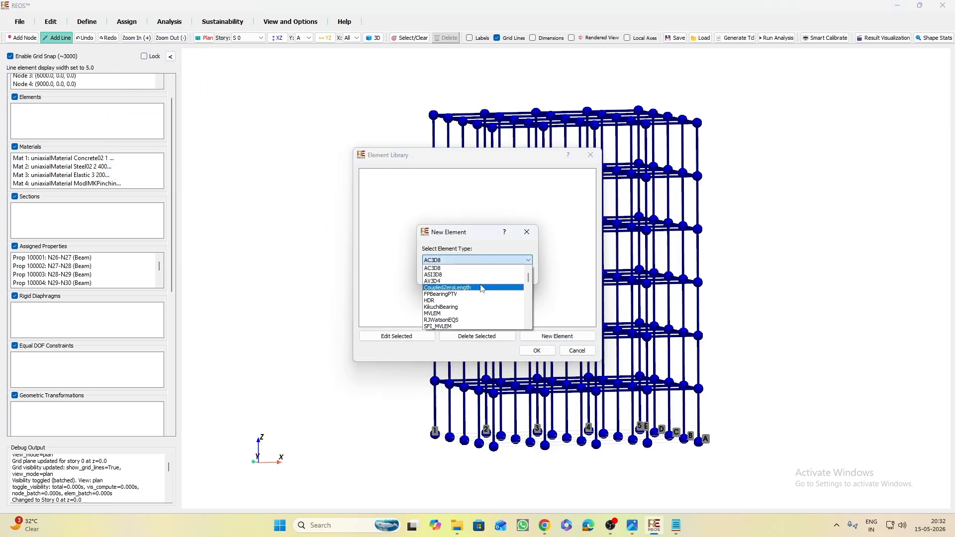
scroll(483, 293, down, 2)
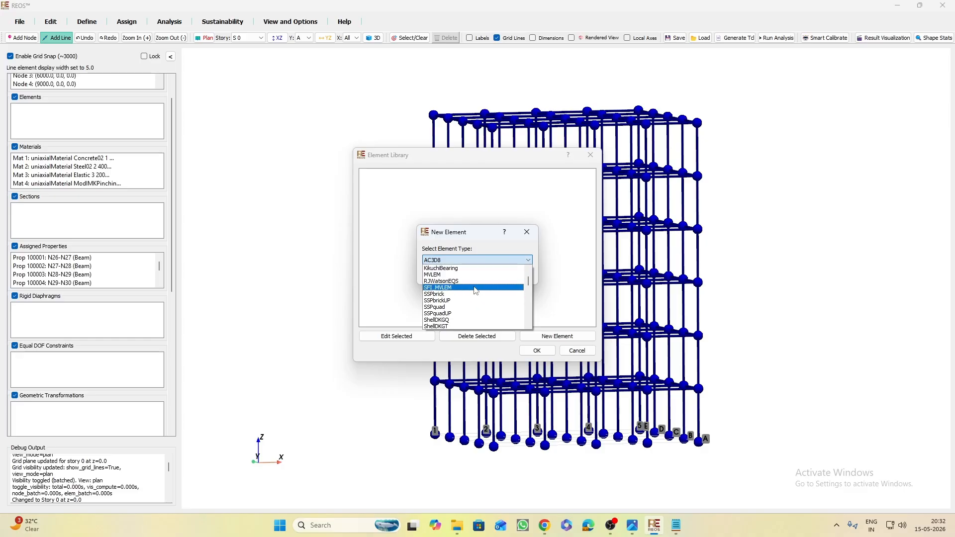
scroll(480, 296, down, 6)
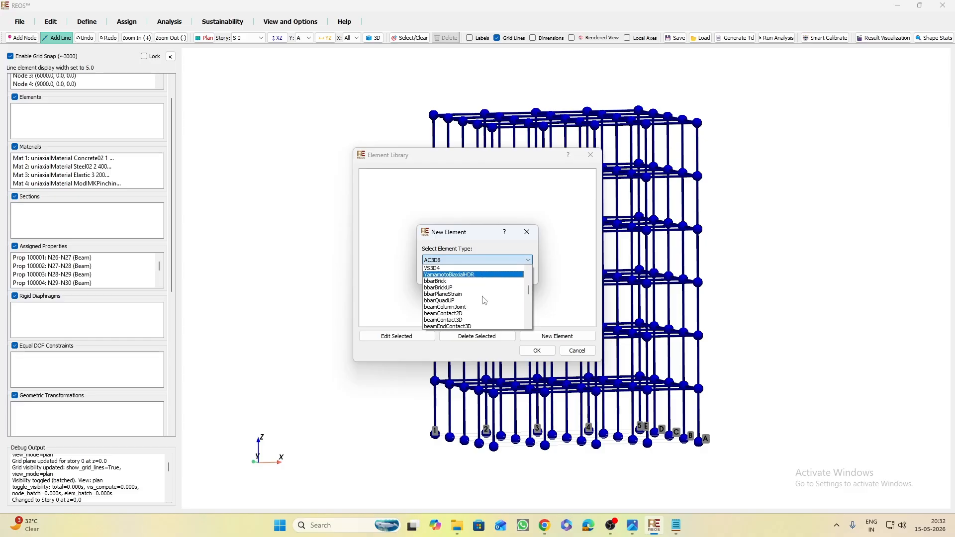
scroll(478, 306, down, 2)
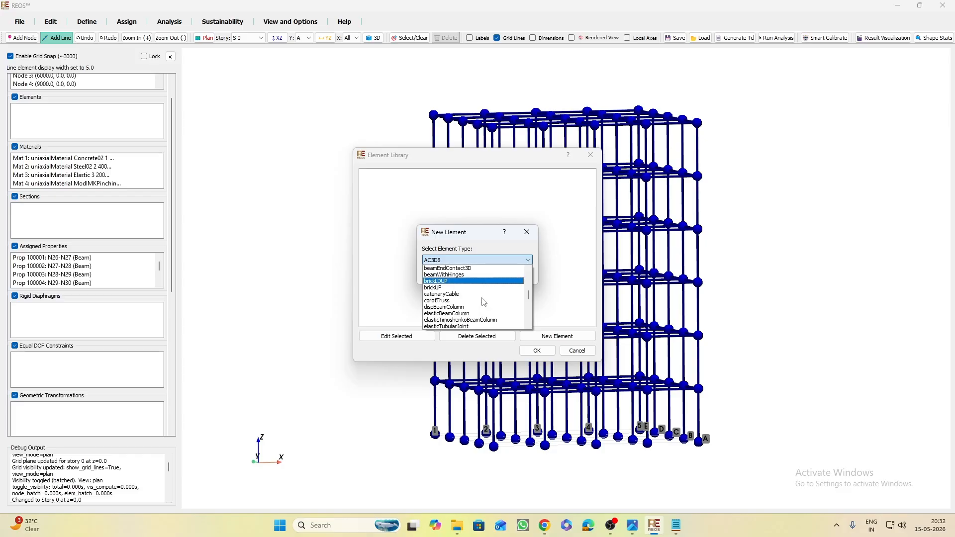
click(466, 314)
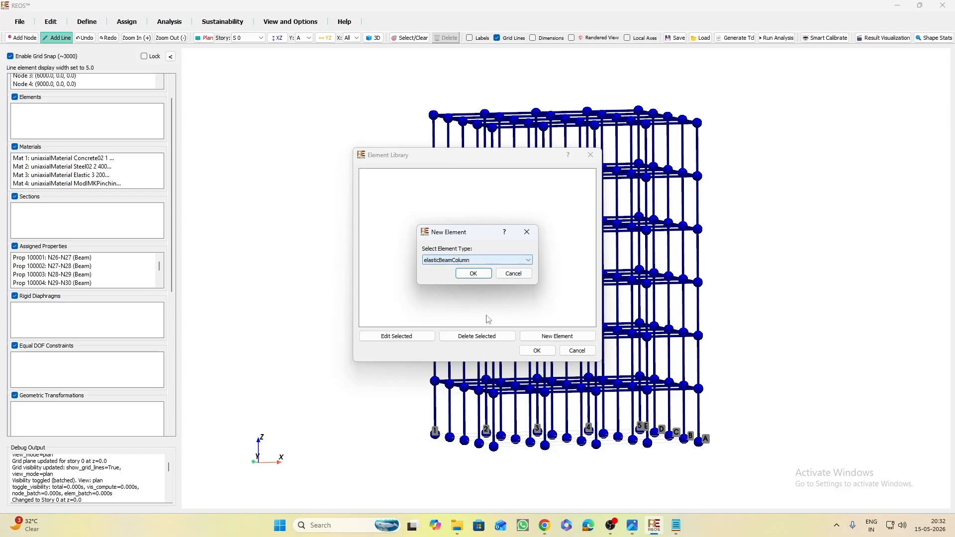
click(473, 273)
click(475, 275)
click(512, 300)
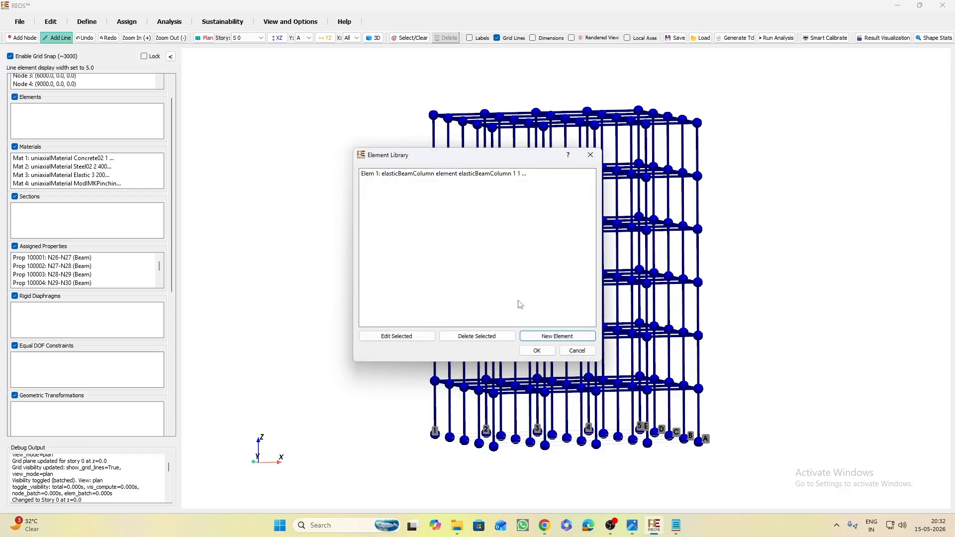
Add a zeroLength element with ID 2 to the element library, keeping its default parameters
click(557, 336)
click(498, 260)
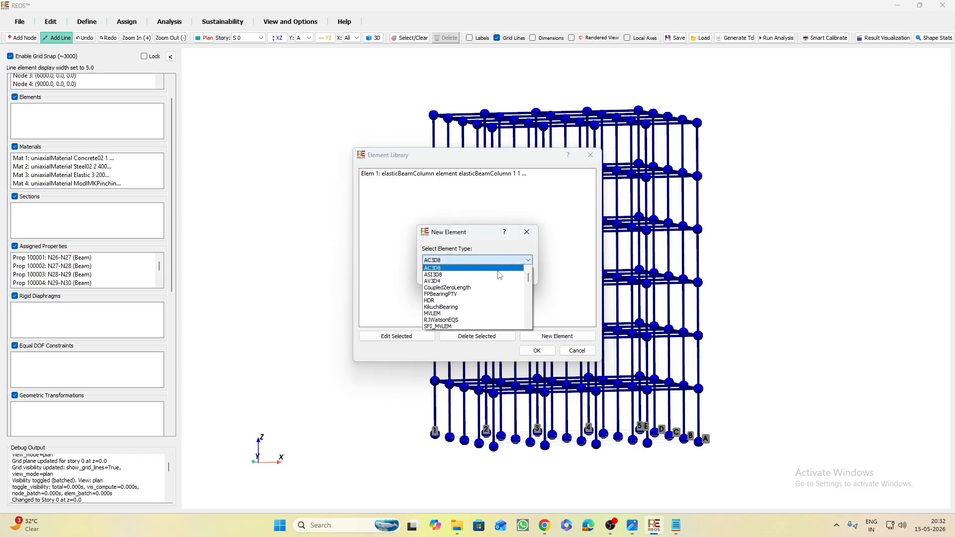
scroll(486, 295, down, 8)
scroll(485, 296, down, 6)
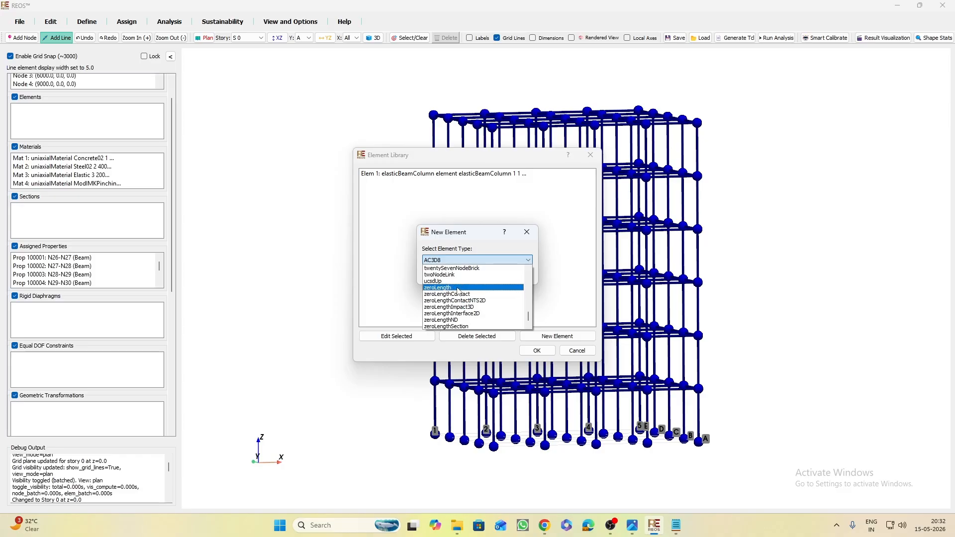
click(475, 287)
click(474, 274)
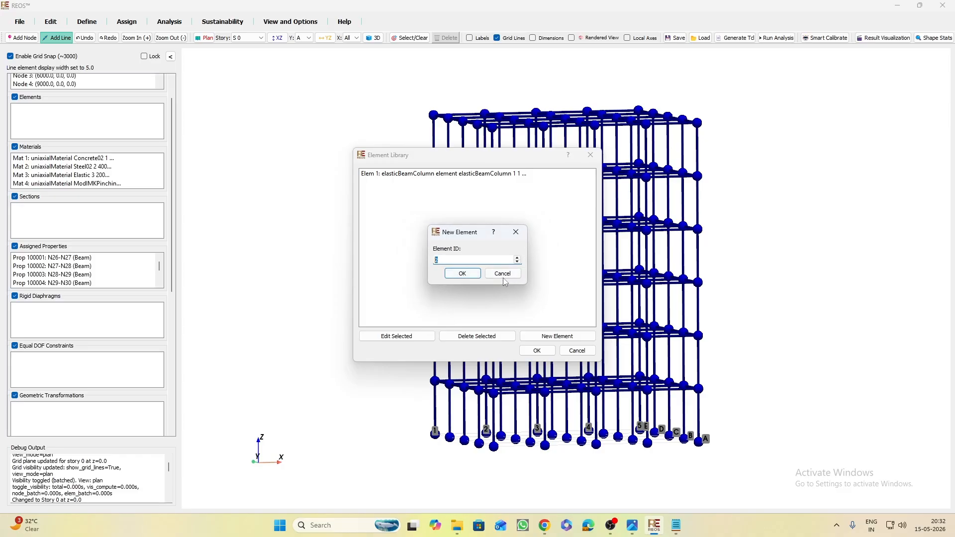
click(463, 274)
click(513, 240)
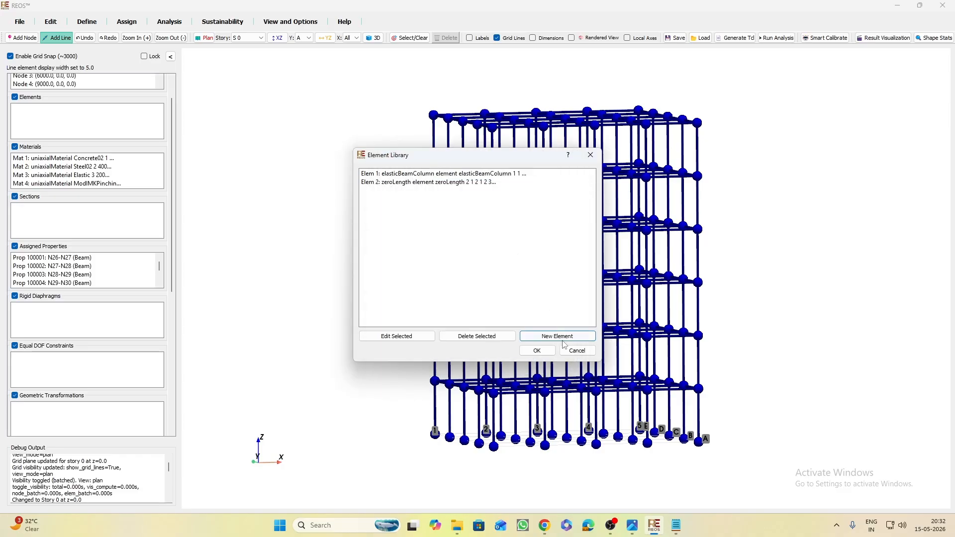
Add a beamWithHinges element with ID 3 and its default parameters, and accept the element library
click(557, 336)
click(505, 260)
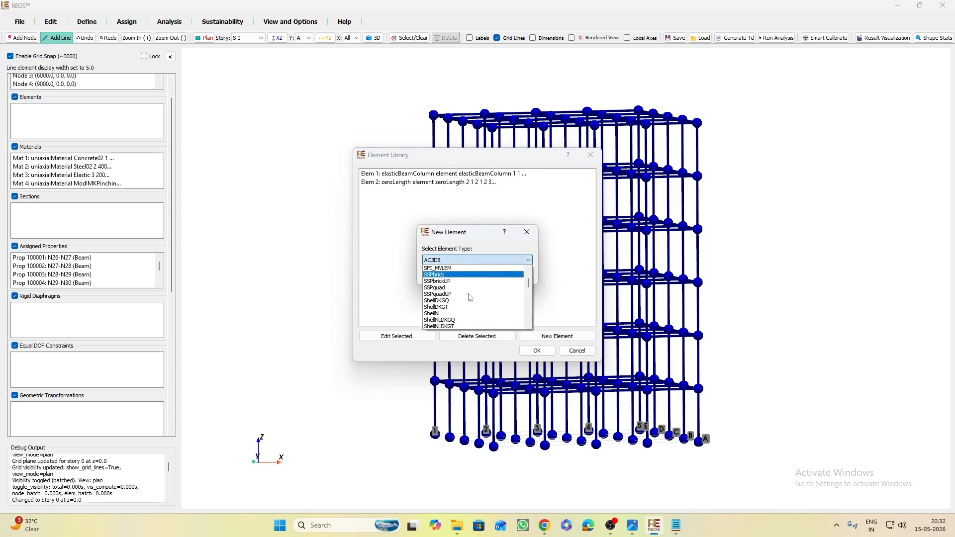
scroll(473, 294, down, 6)
scroll(473, 294, down, 2)
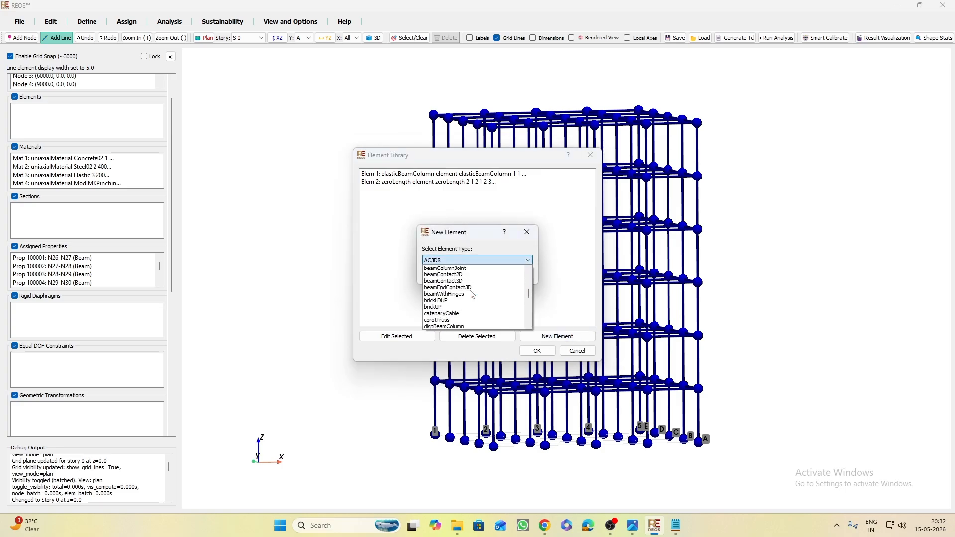
click(473, 294)
click(474, 275)
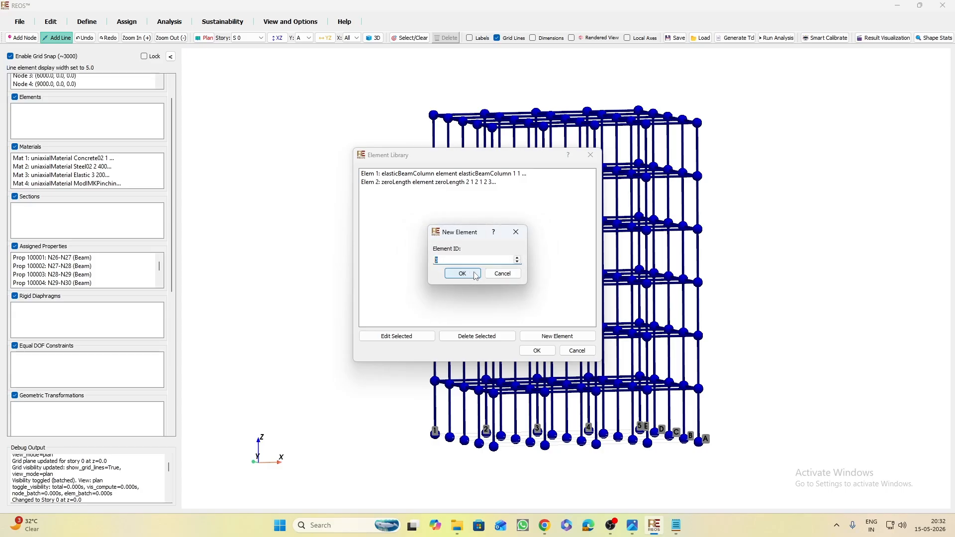
click(475, 276)
click(511, 296)
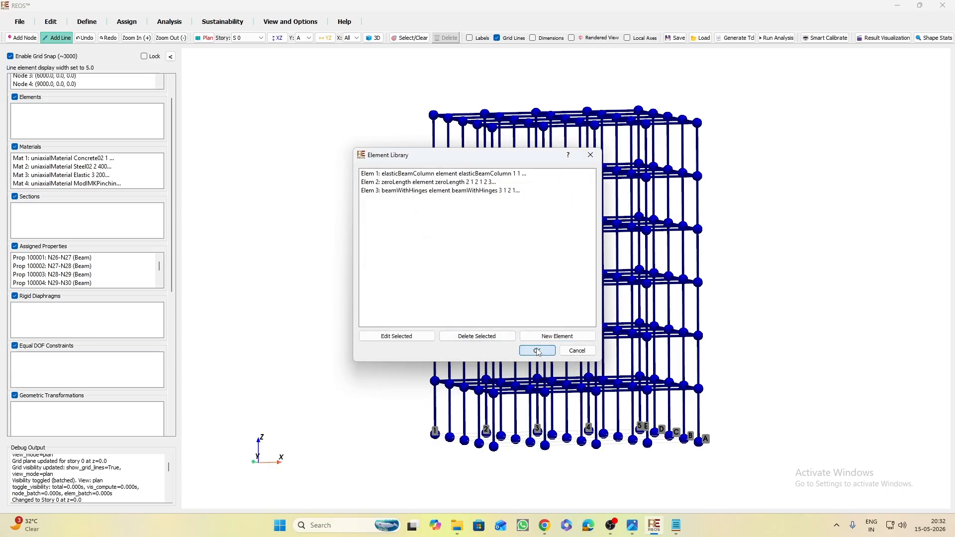
click(527, 350)
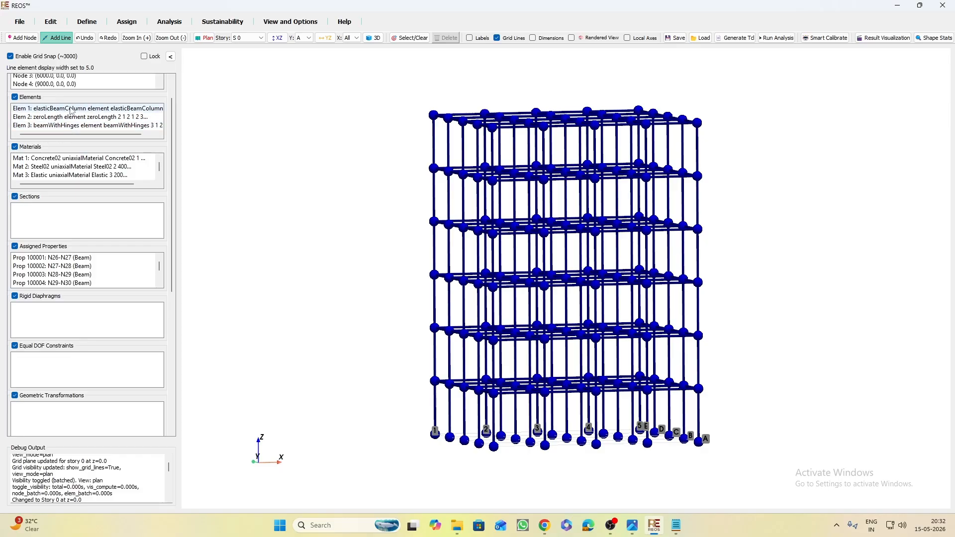
Create a new section of type Fiber with ID 1 in the OpenSees section library
click(87, 22)
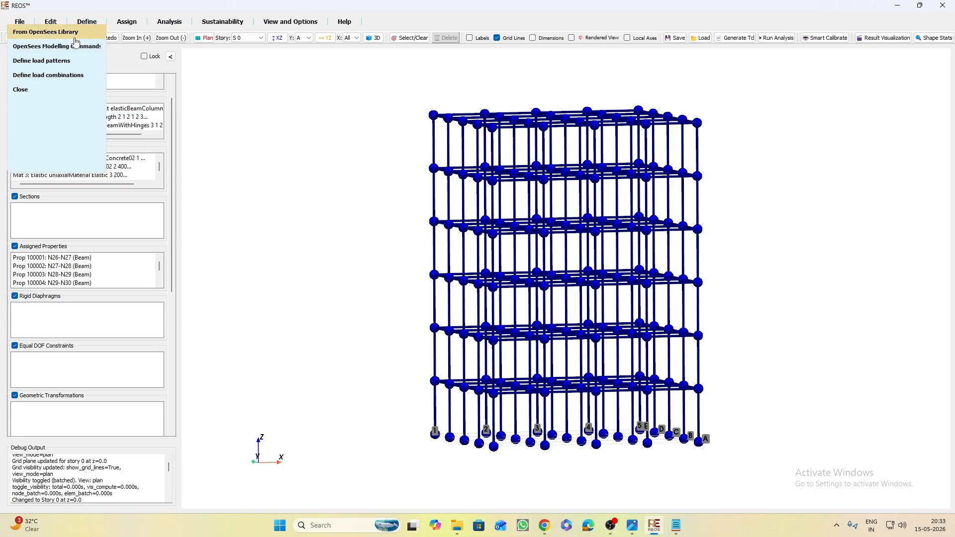
click(156, 69)
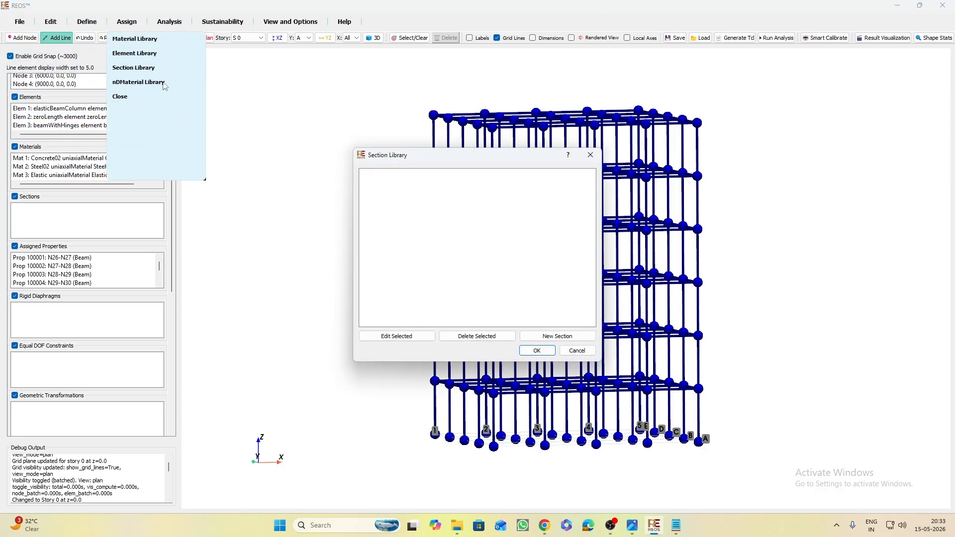
click(554, 337)
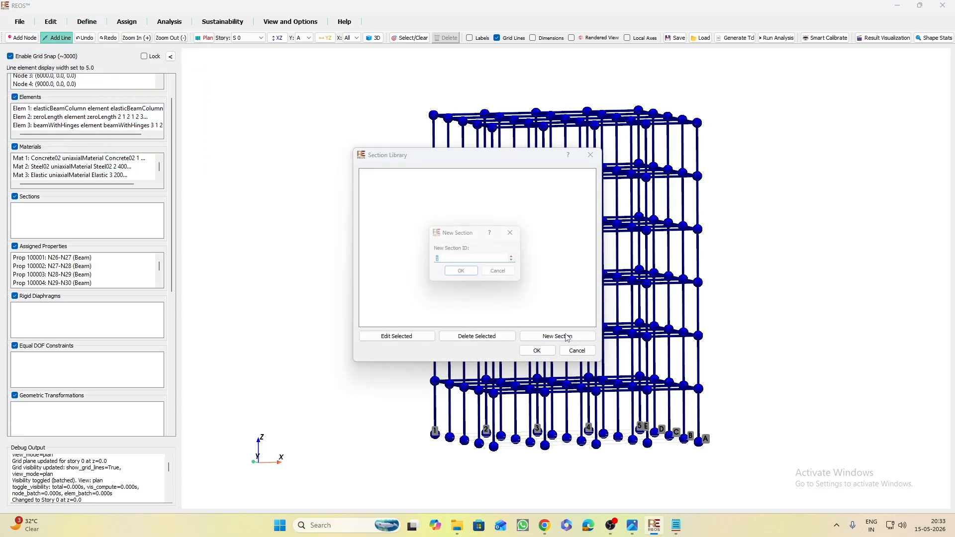
click(463, 274)
click(450, 261)
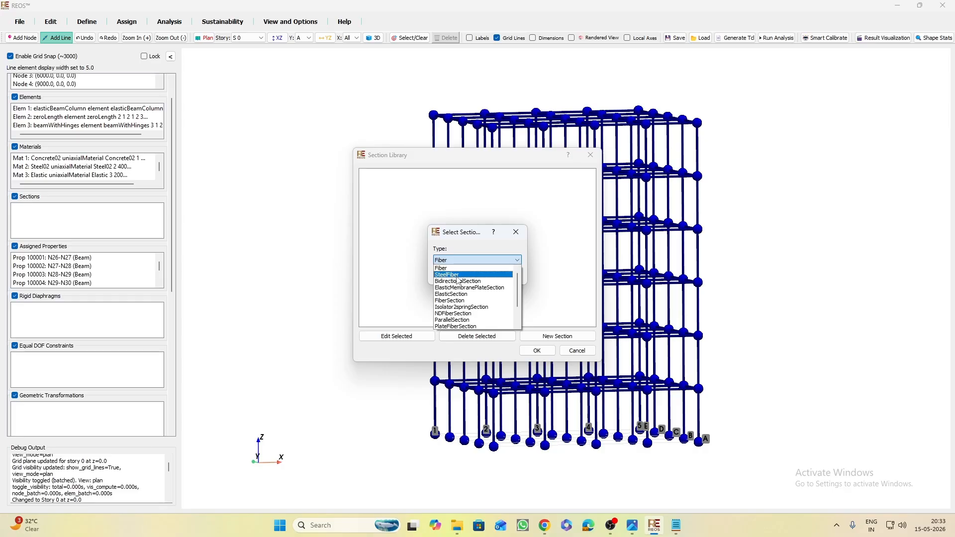
click(458, 270)
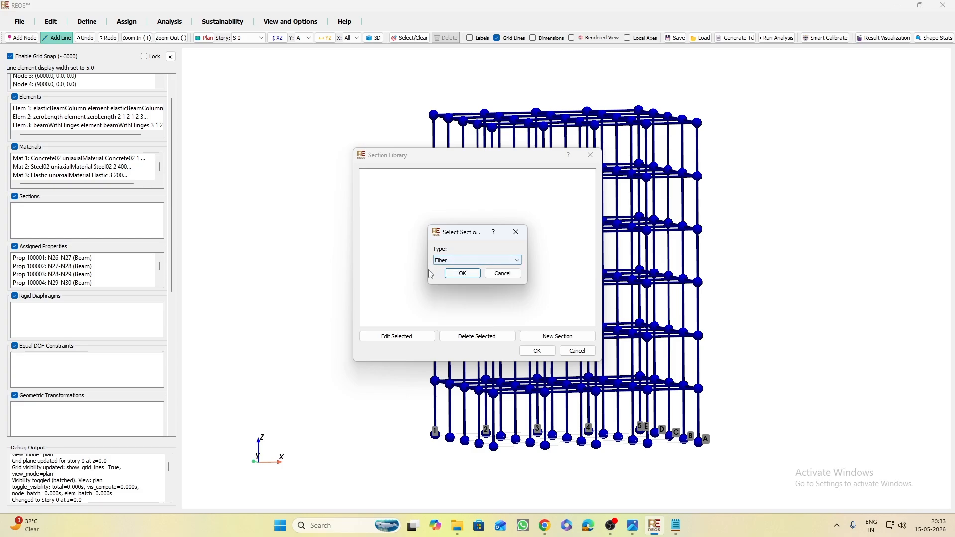
click(463, 275)
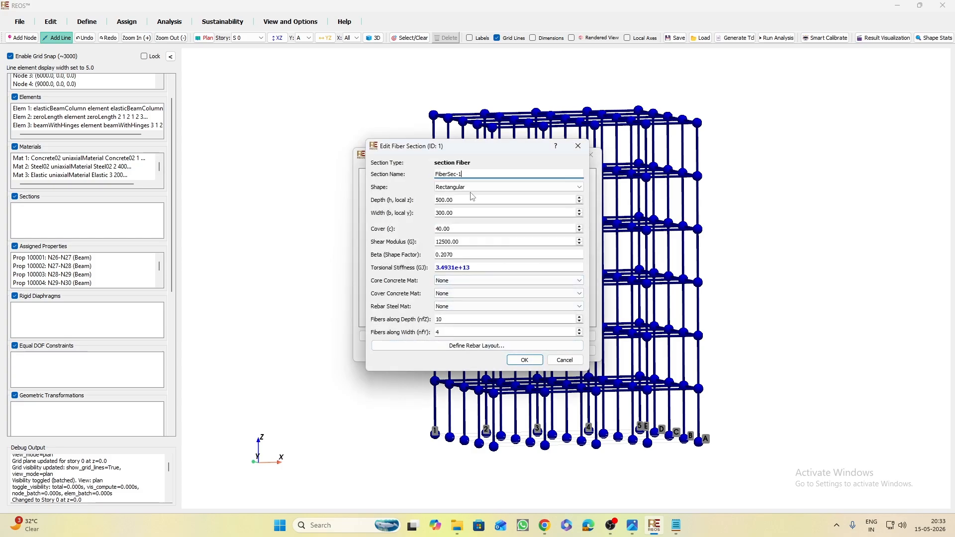
Try to accept the fiber section with its default dimensions and no materials assigned
drag(457, 200, 414, 199)
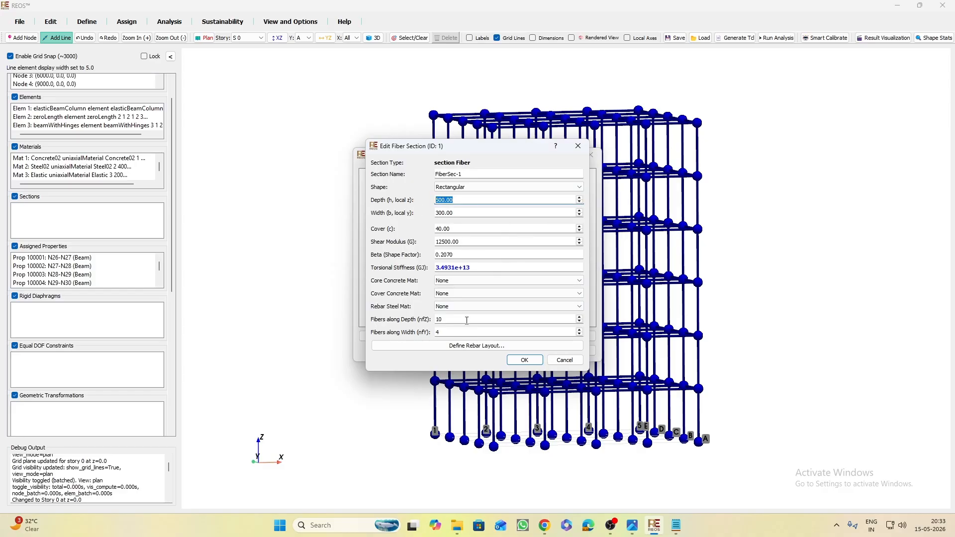
click(524, 359)
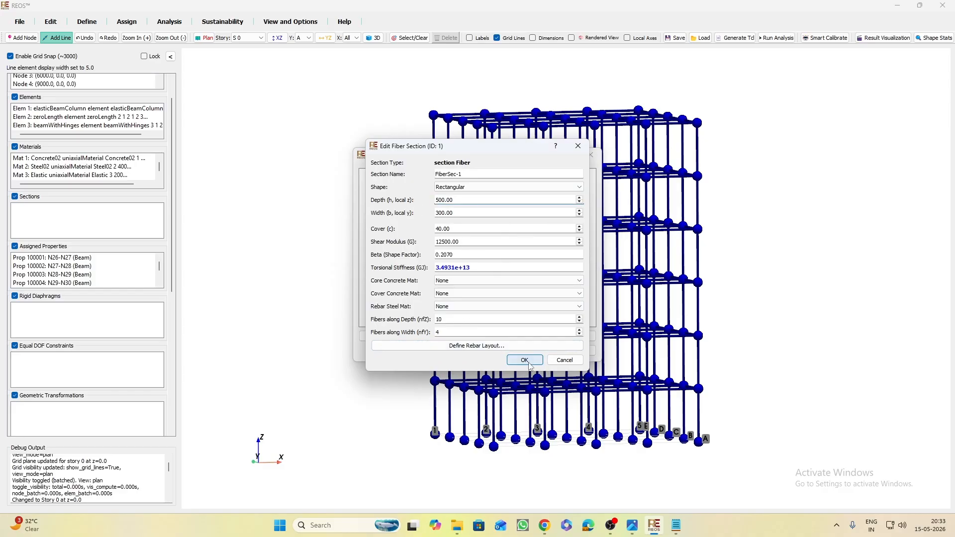
click(541, 231)
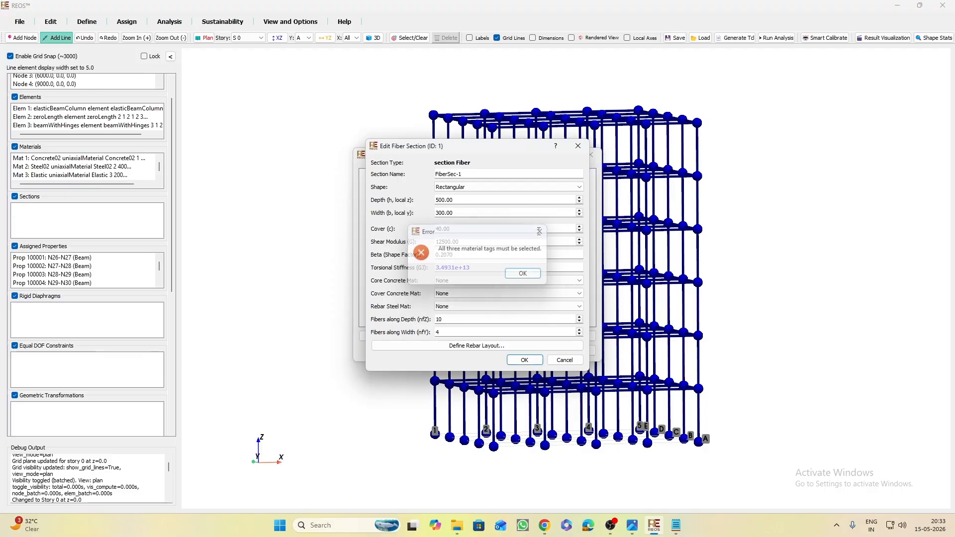
Assign Concrete02_1 to the section's core and cover and Steel02_2 to its rebar, with 3 fibers along both depth and width
click(457, 281)
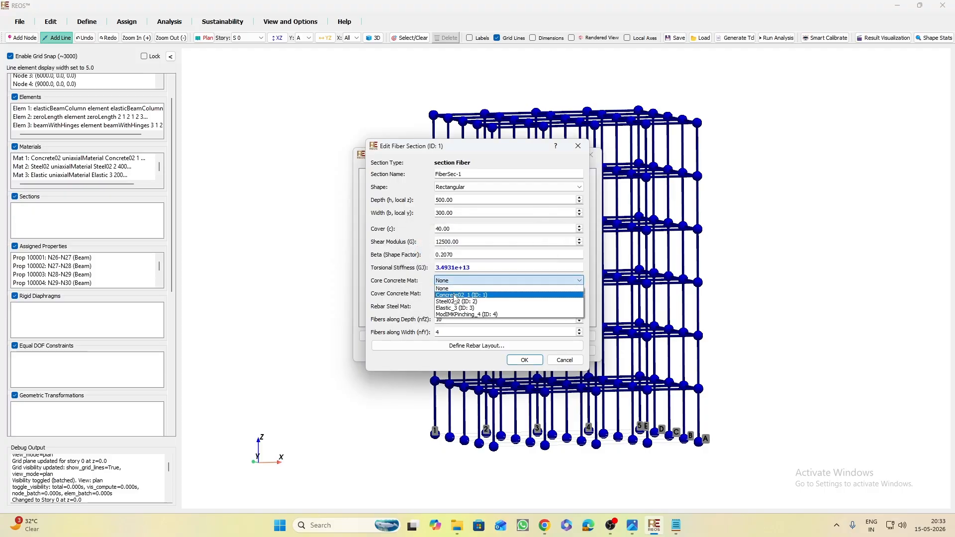
click(454, 294)
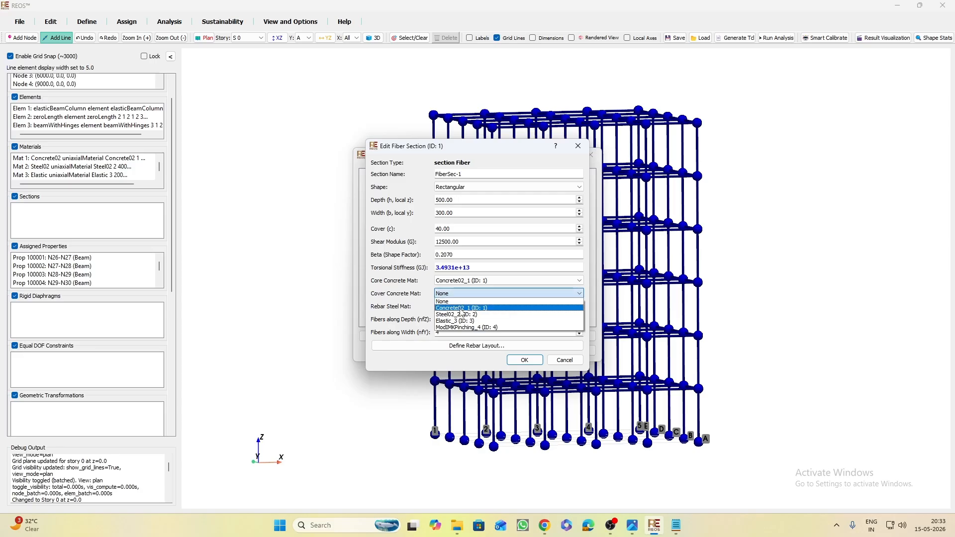
click(458, 308)
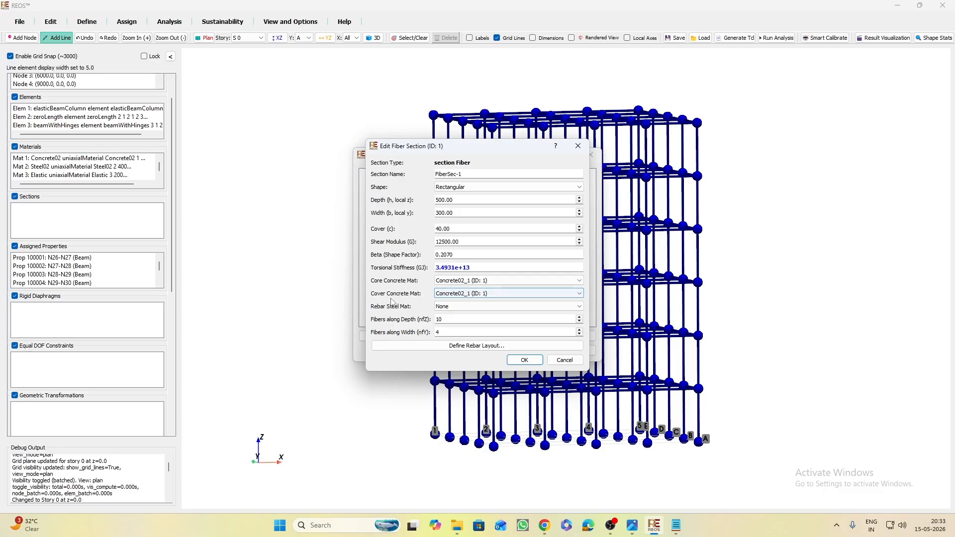
click(462, 307)
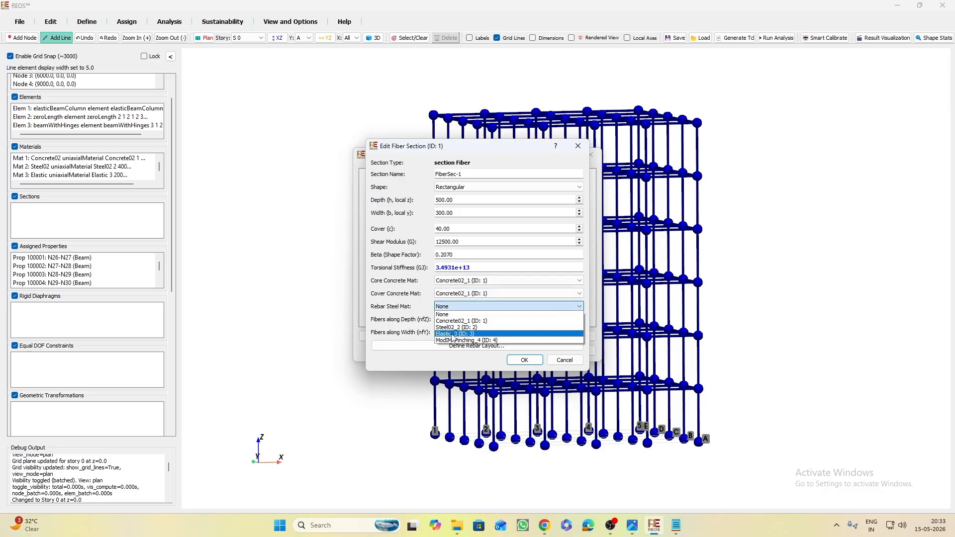
click(458, 327)
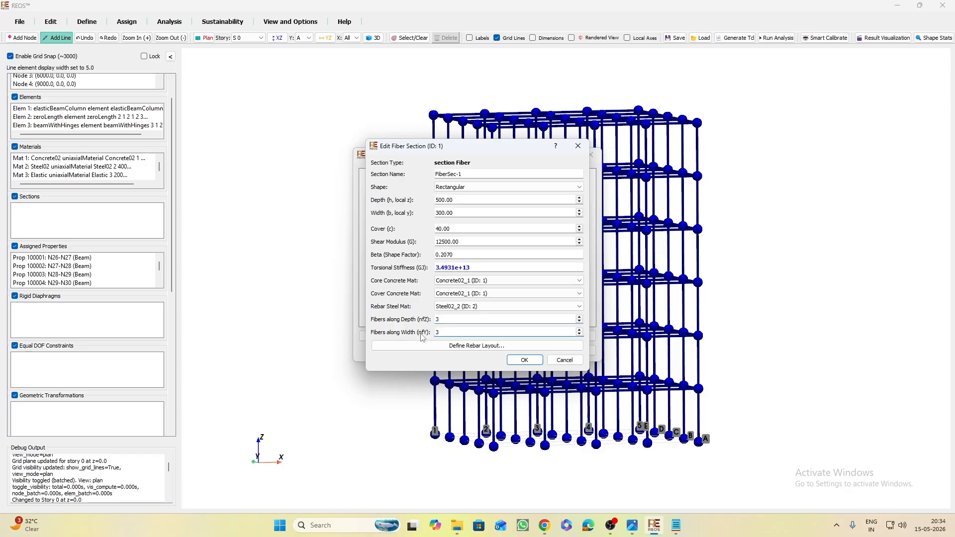
Add a rebar of area 314.15 at y -160, z -160 to the fiber section's rebar layout
click(423, 346)
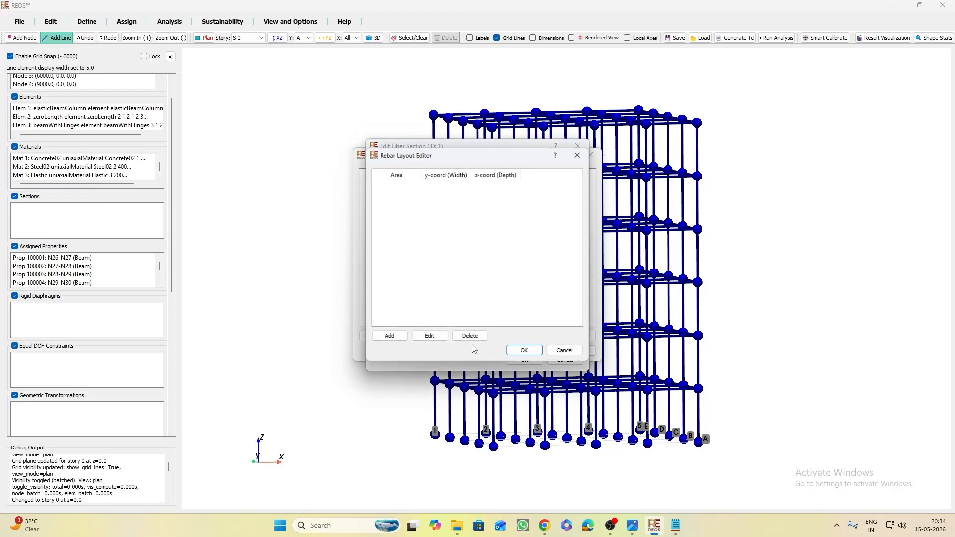
click(392, 342)
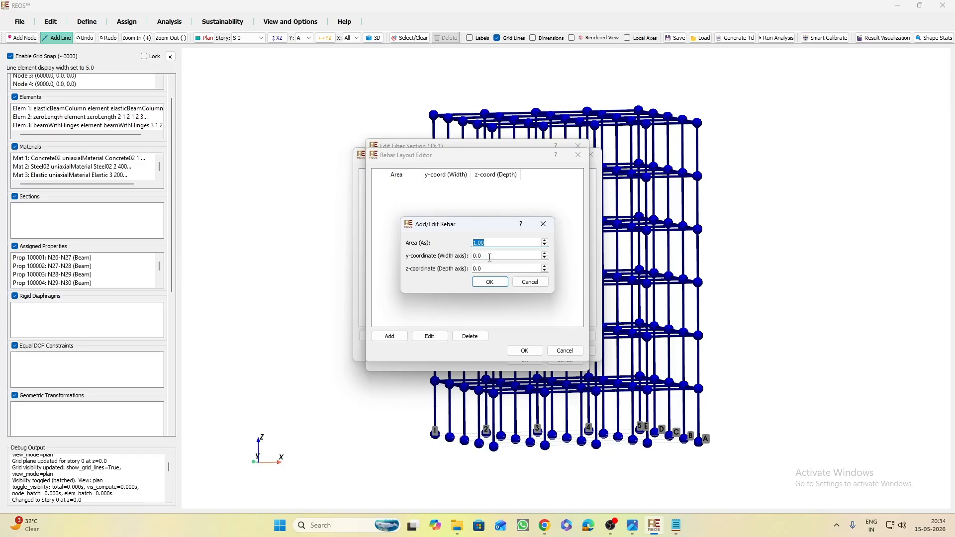
drag(498, 254, 464, 257)
text(-)
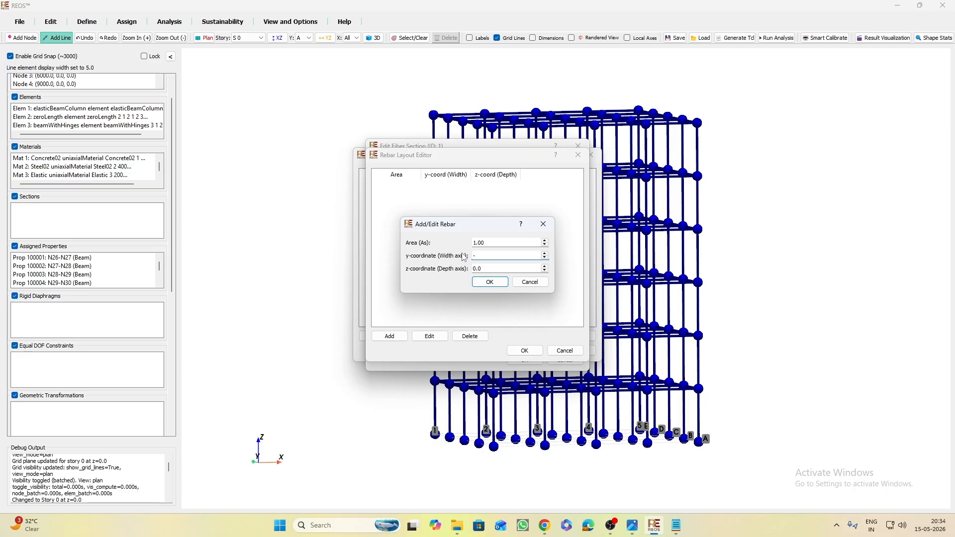
text(160)
double_click(490, 266)
text(-)
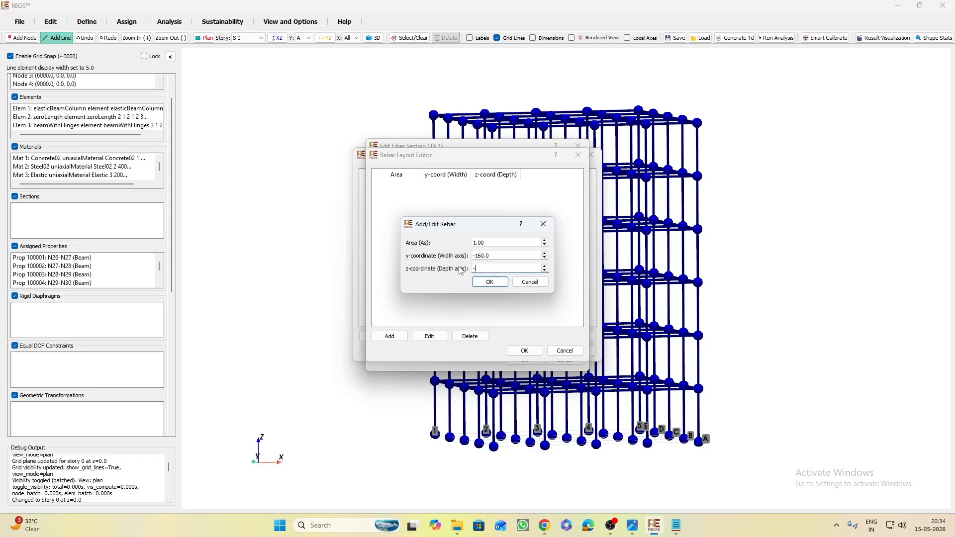
double_click(496, 243)
text(314.15)
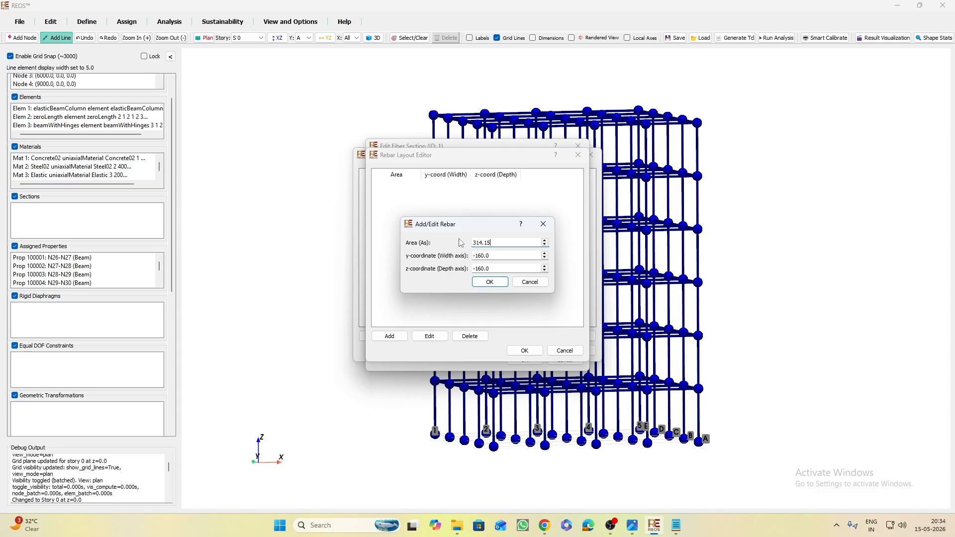
click(503, 282)
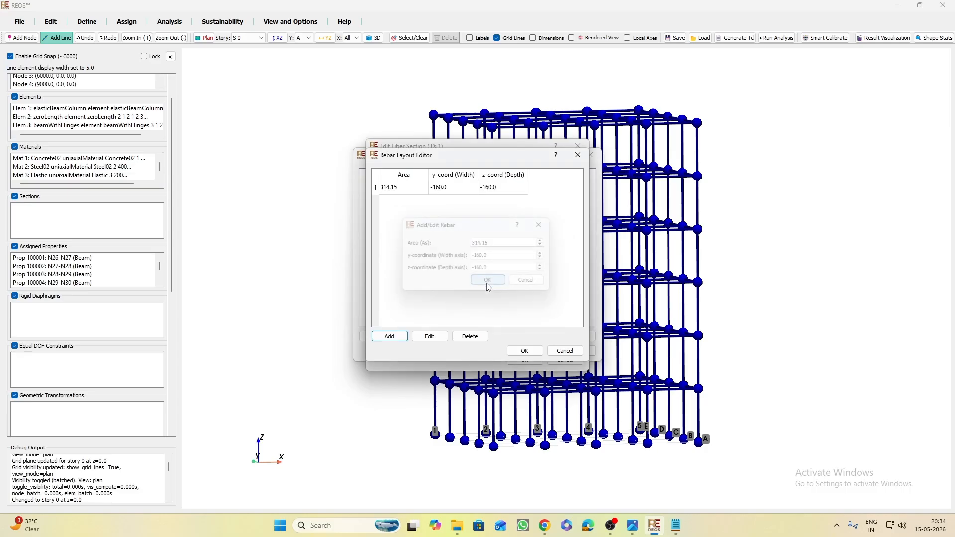
Add a second rebar of area 314.15 at y 0, z -160 to the layout
click(390, 336)
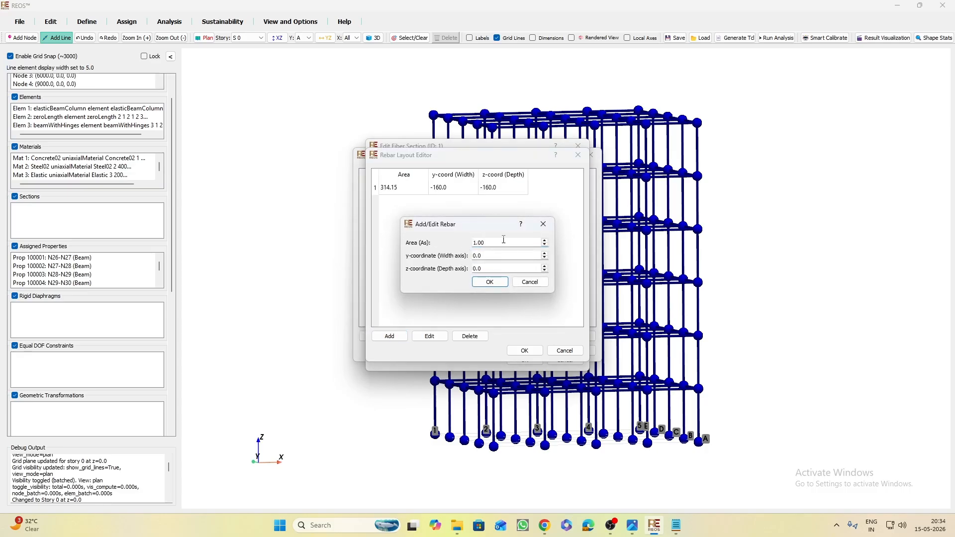
text(314.15)
key(Tab)
key(Tab)
text(-16)
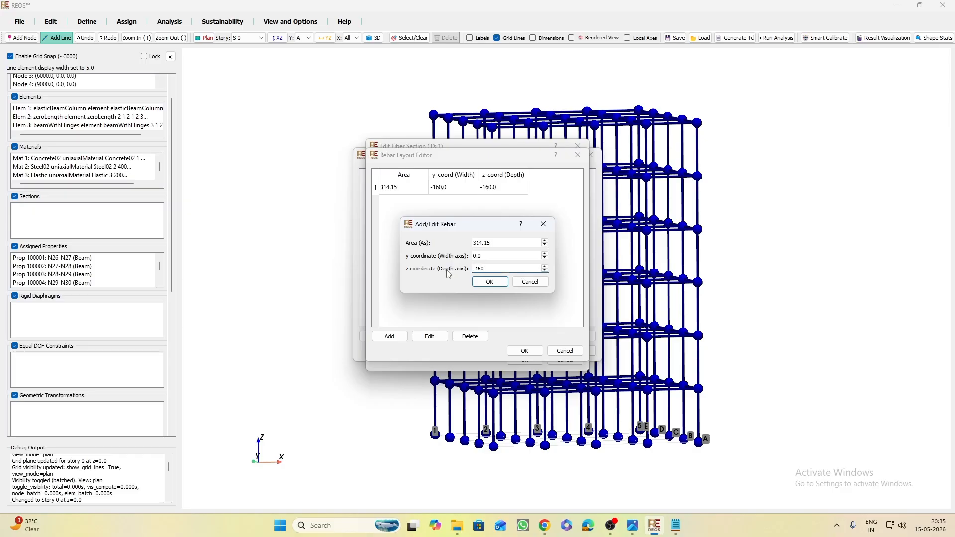
click(490, 282)
Add a third rebar of area 314.15 at y 160, z -160 to the layout
click(389, 337)
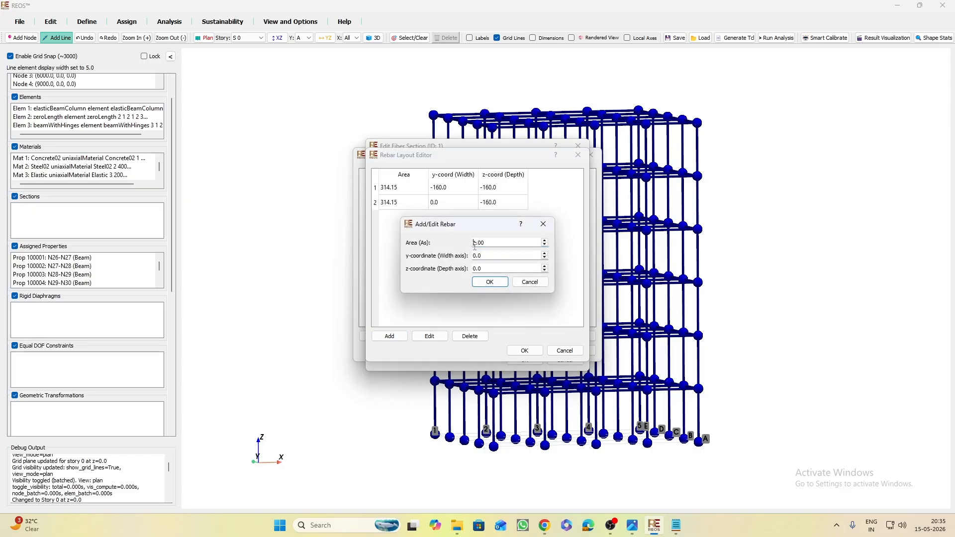
text(314.)
key(Tab)
text(16)
key(Tab)
text(-)
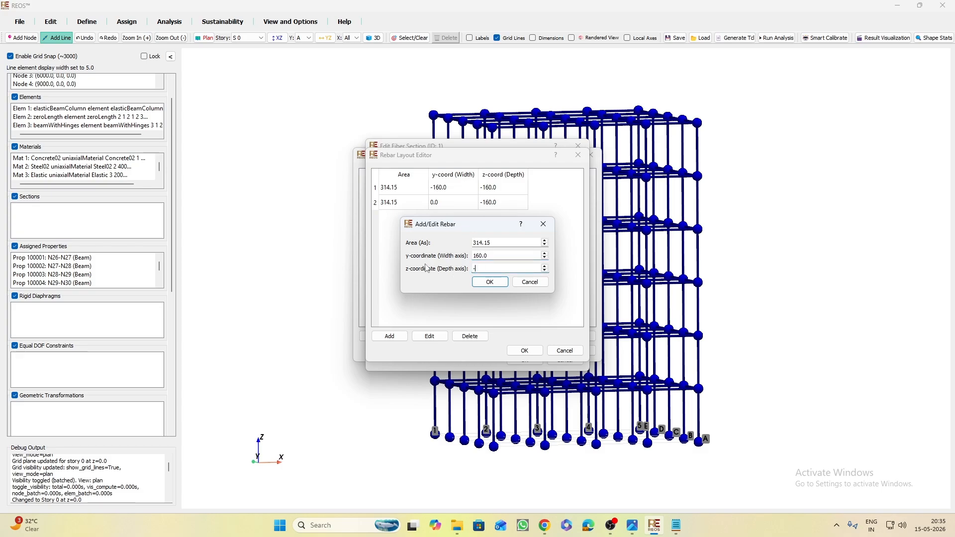
text(160)
click(475, 283)
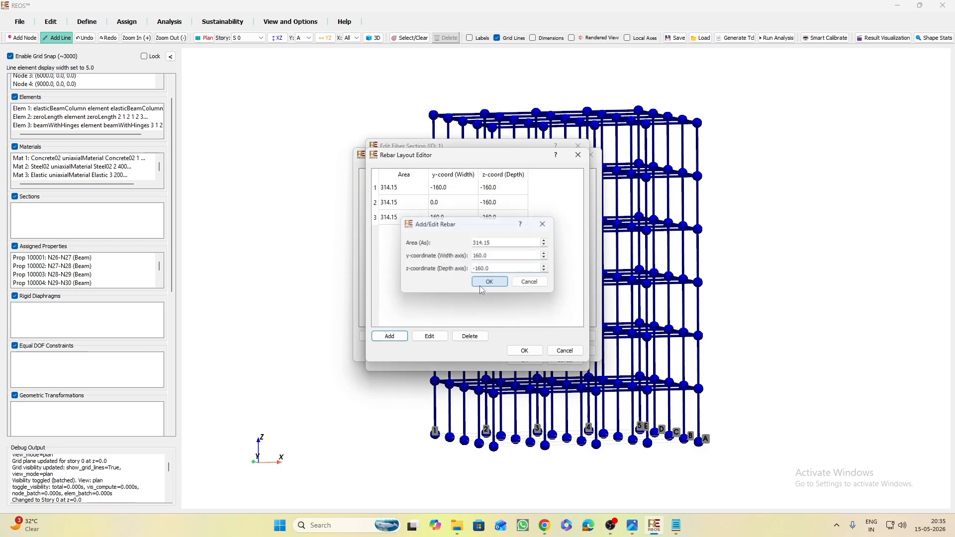
Add a fourth rebar of area 314.15 at y -160, z 0 to the layout
click(389, 337)
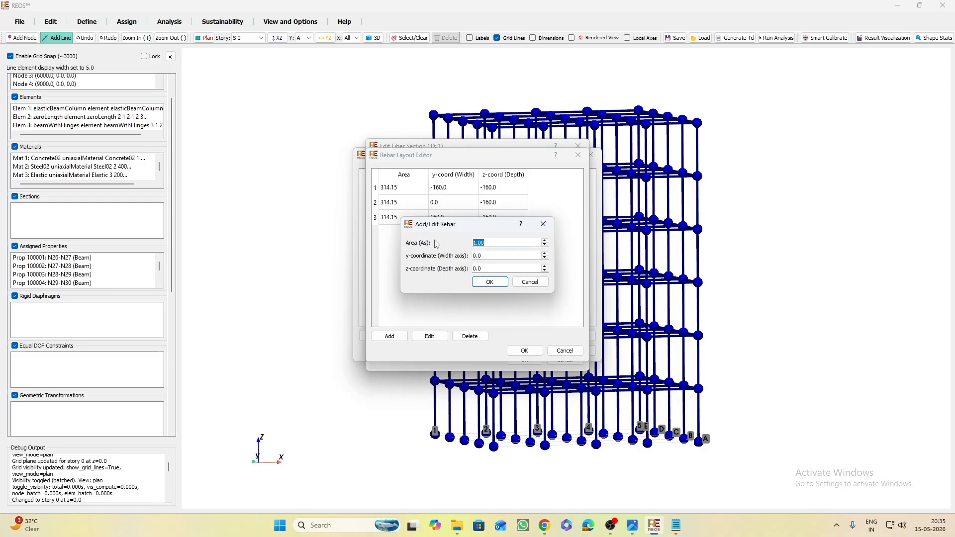
text(314.15)
key(Tab)
text(-16)
click(490, 282)
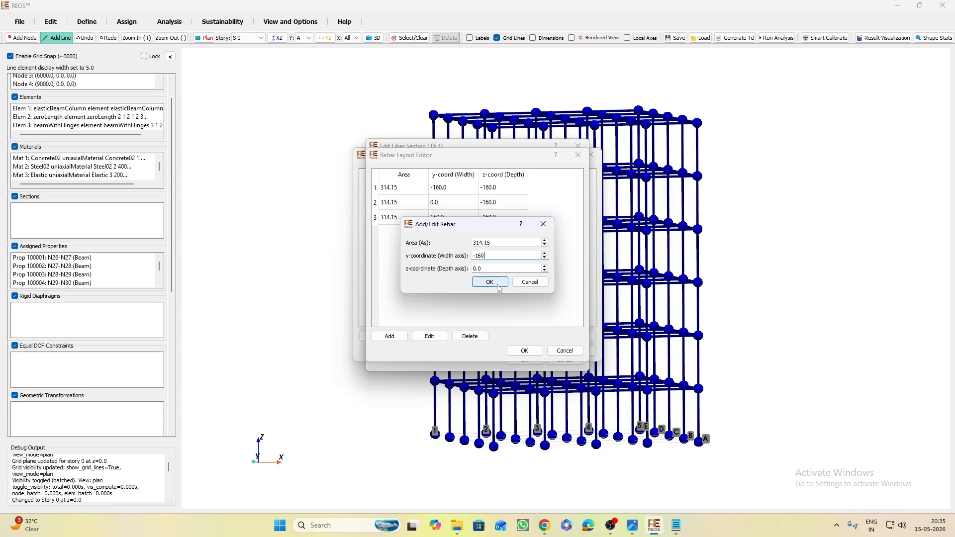
Add a fifth rebar of area 314.15 at y 160, z 0 to the layout
click(389, 337)
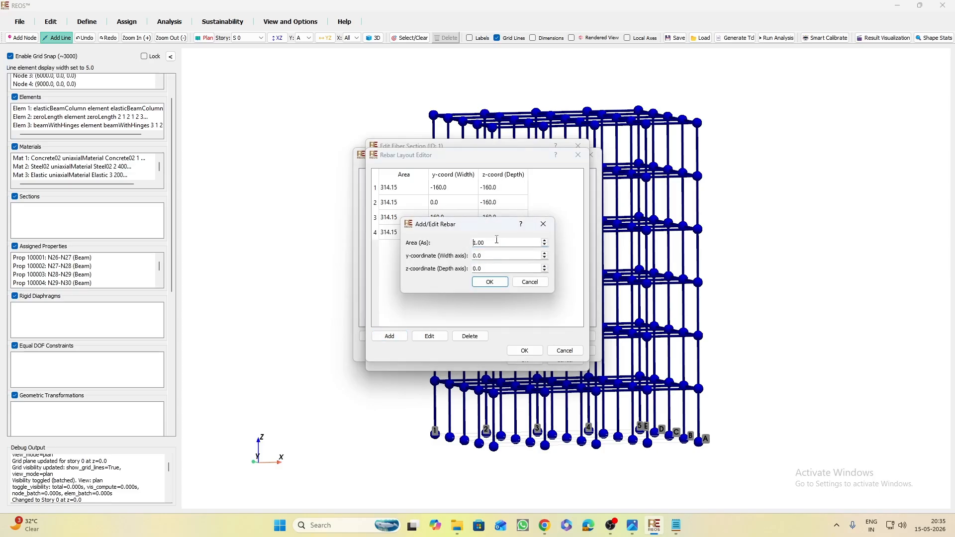
key(ctrl+a)
text(314)
triple_click(487, 254)
text(16)
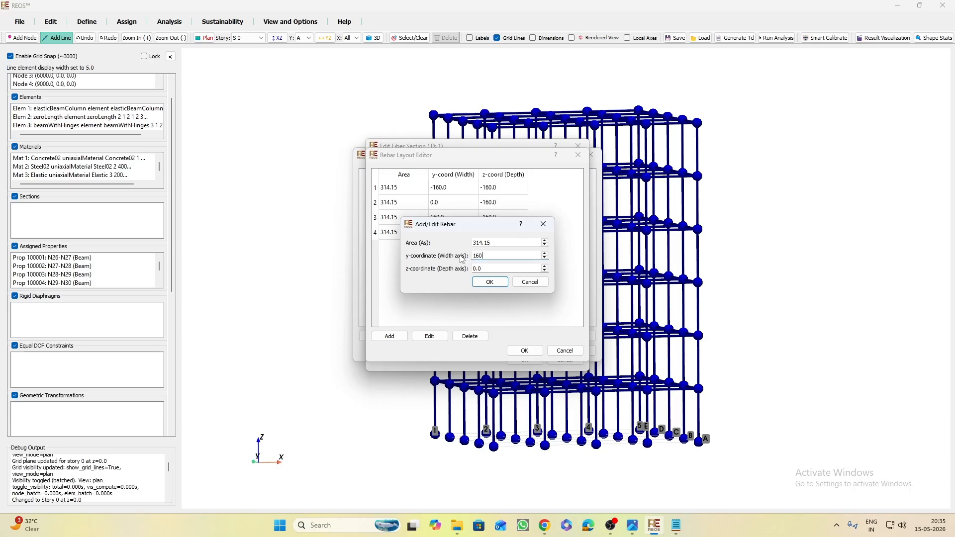
click(490, 282)
Add a sixth rebar of area 314.15 at y -160, z 160 to the layout
click(390, 337)
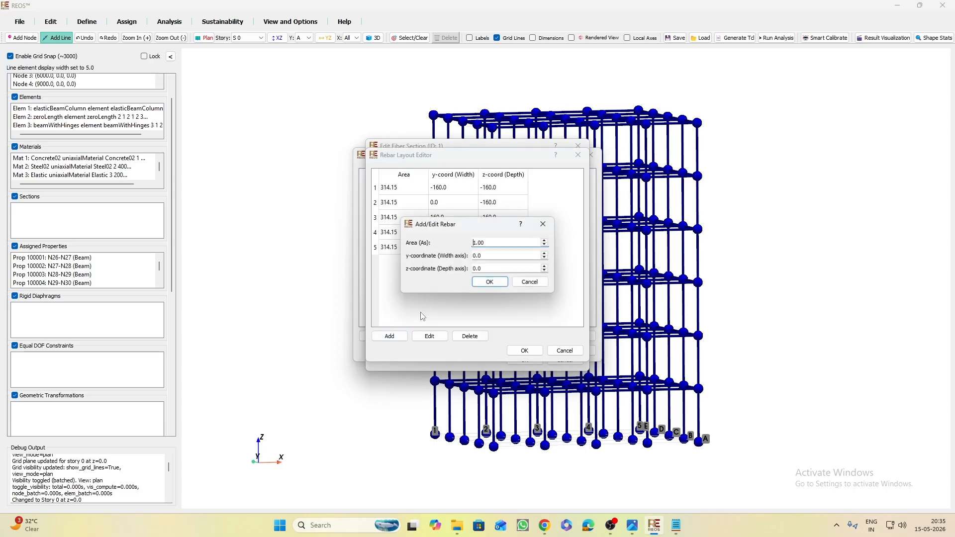
text(314)
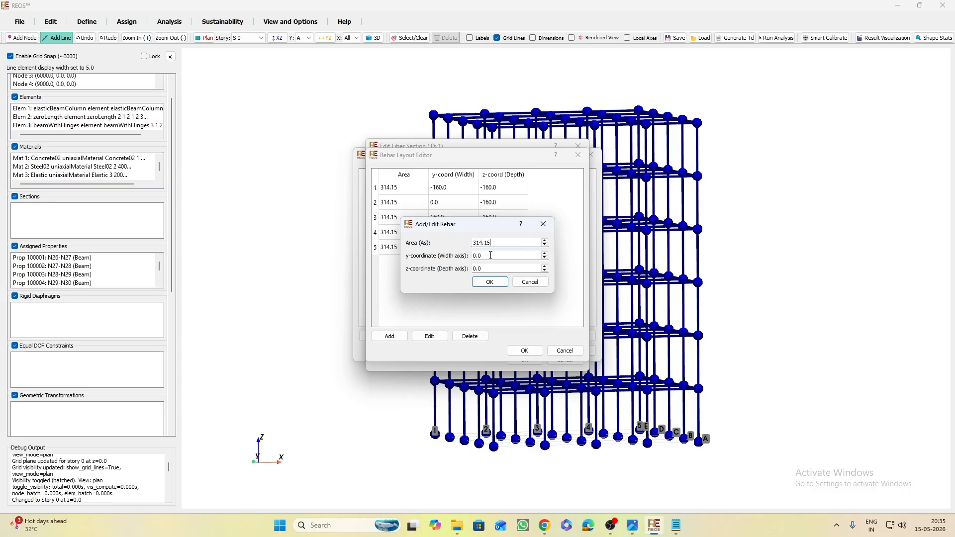
drag(491, 255, 470, 258)
text(-160)
key(Tab)
text(1)
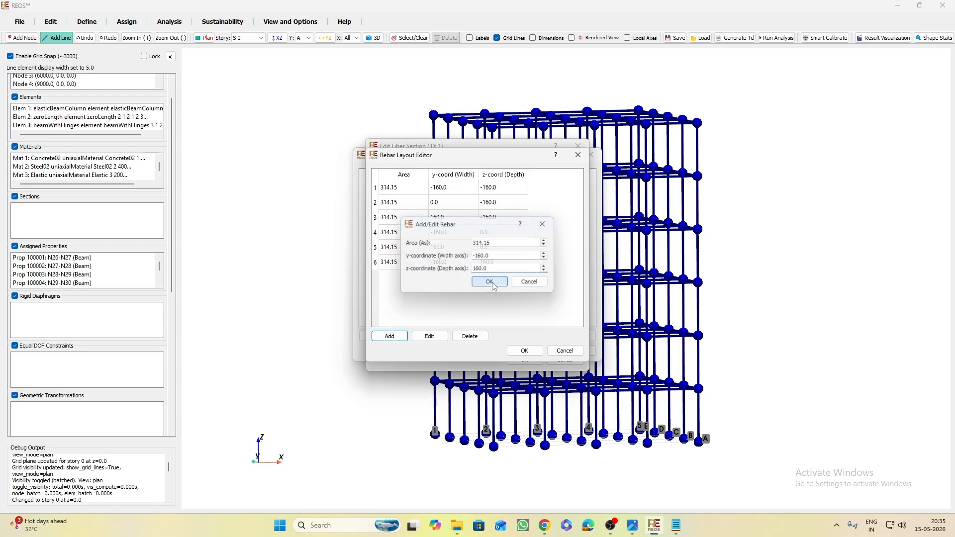
click(490, 282)
Add a seventh rebar of area 314.15 at y 0, z 160 to the layout
click(390, 336)
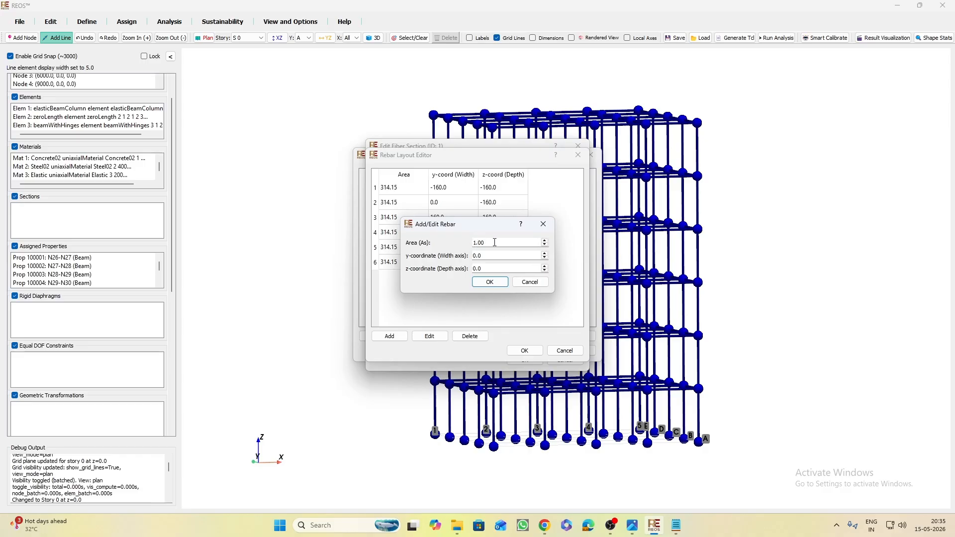
text(314.15)
key(Tab)
key(Tab)
text(160)
click(489, 281)
Add an eighth rebar of area 314.15 at y 160, z 160 to the layout
click(390, 337)
text(314.15)
key(Tab)
text(16)
text(0)
key(Tab)
text(16)
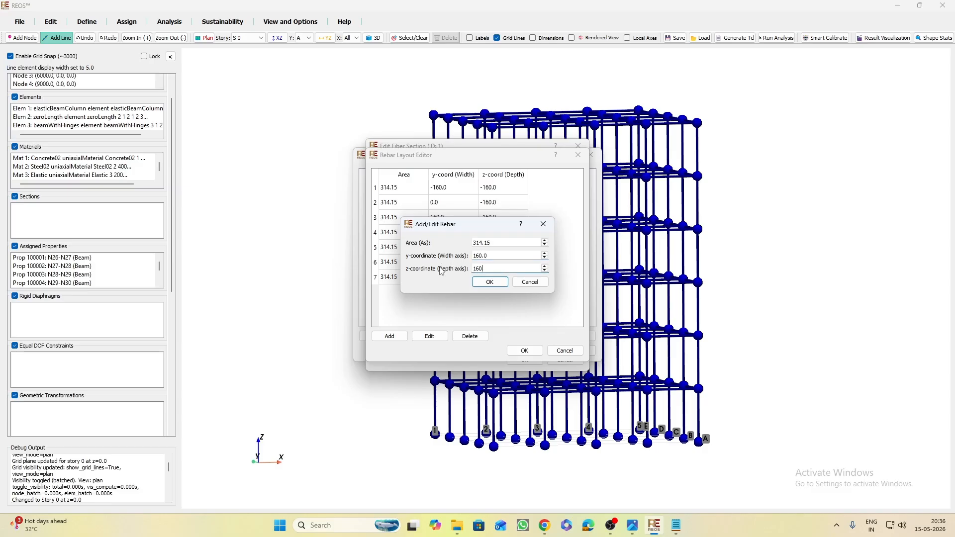
click(490, 282)
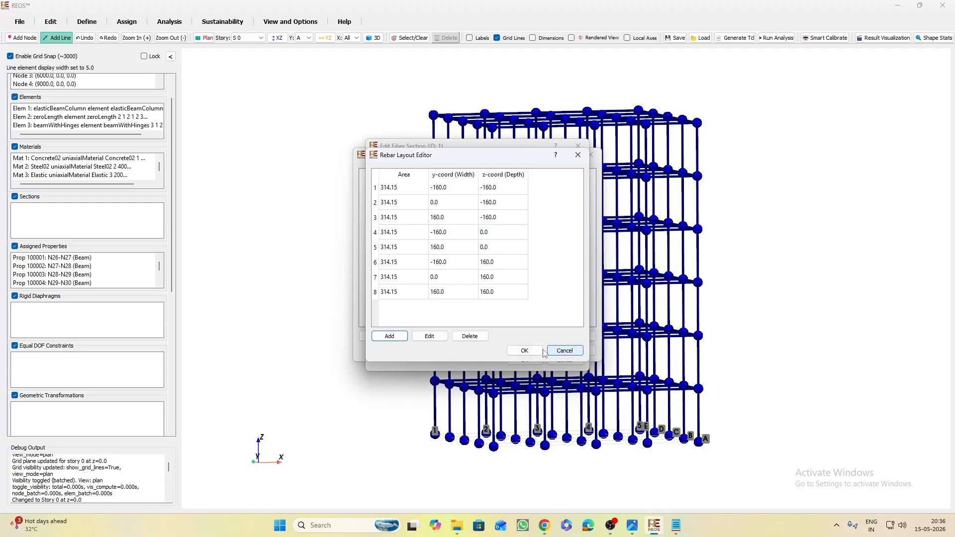
Accept the rebar layout and save the fiber section FiberSec-1 to the section library
click(525, 350)
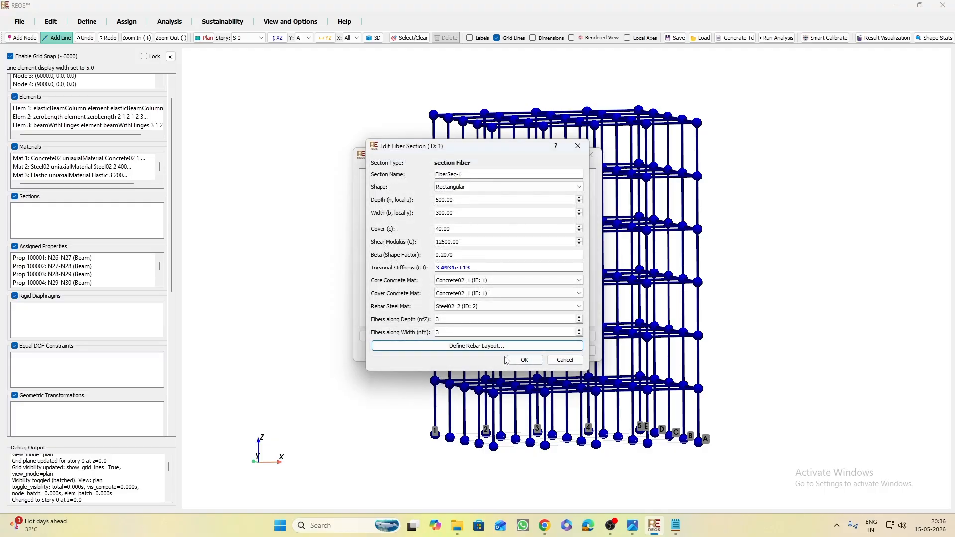
click(526, 361)
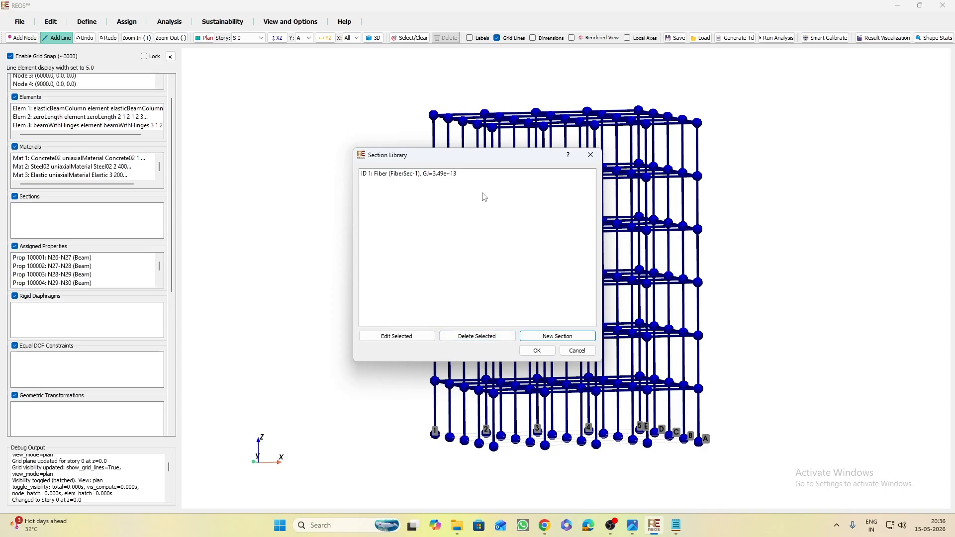
drag(513, 161, 331, 125)
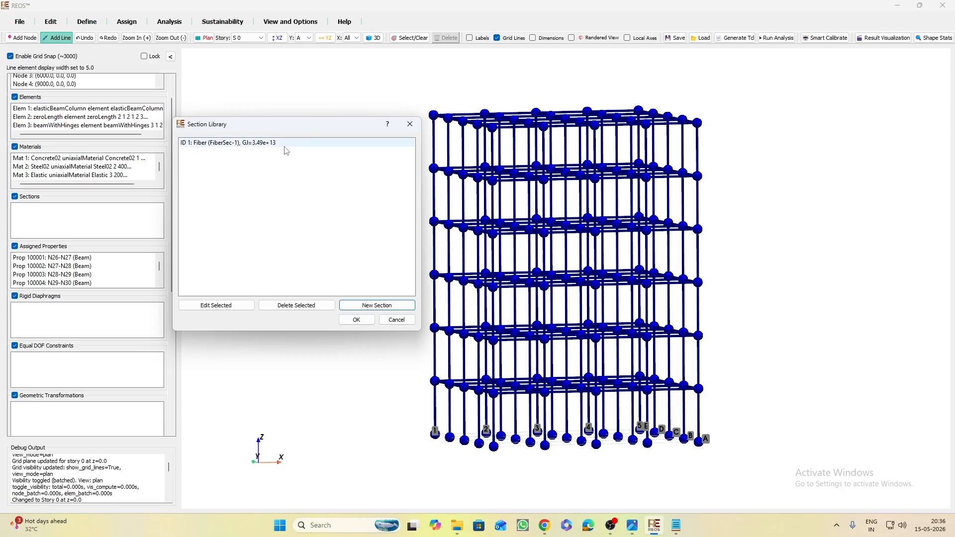
click(355, 320)
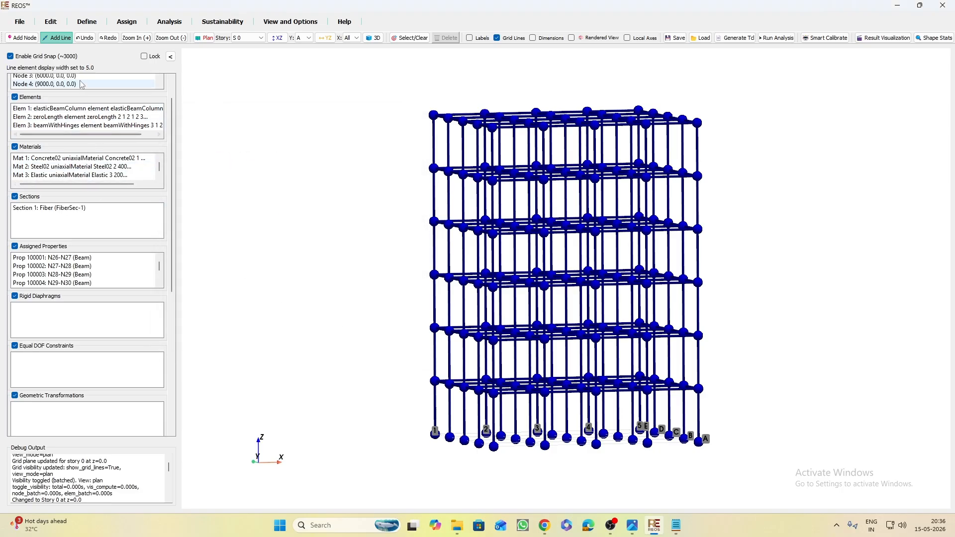
Define a Linear geometric transformation with tag 1 and vecxz 1, 0, 0
click(82, 22)
click(77, 35)
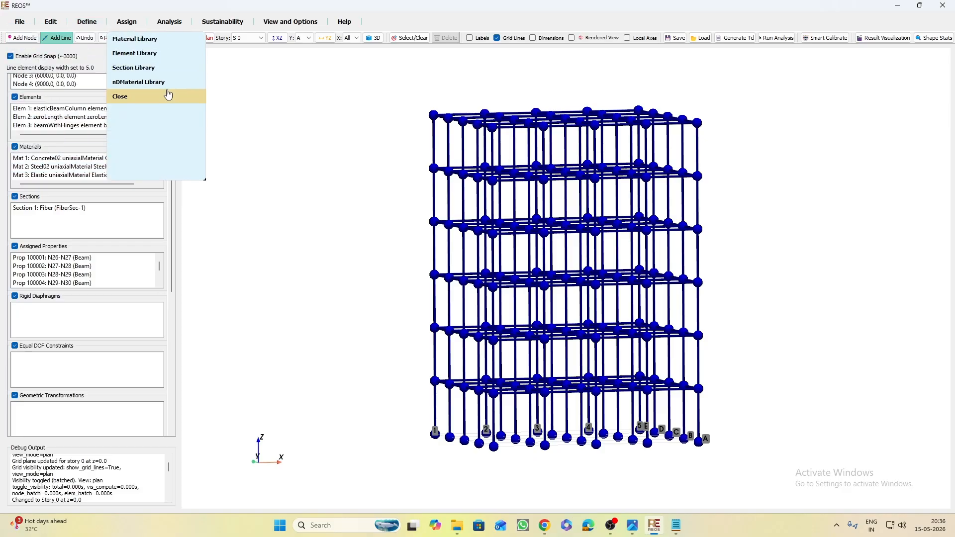
click(83, 22)
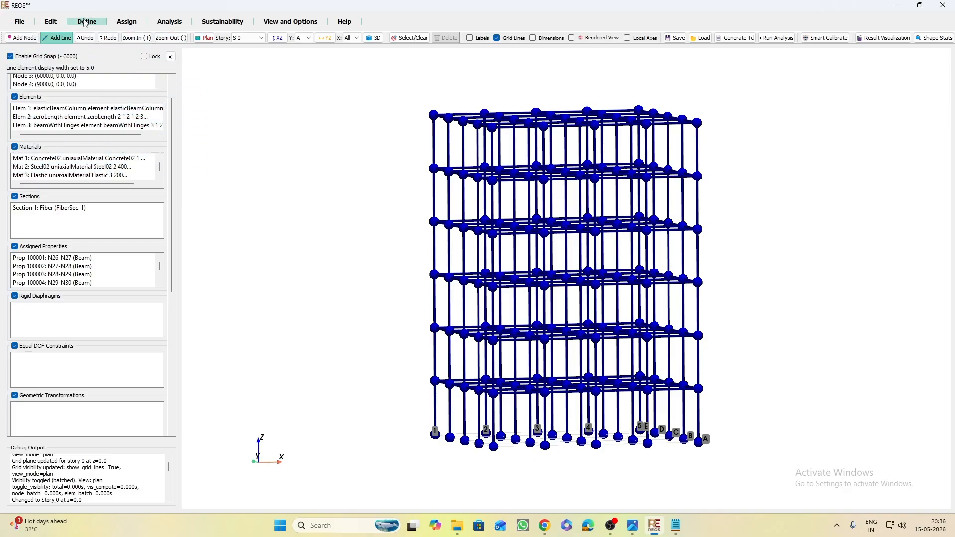
click(84, 21)
click(56, 46)
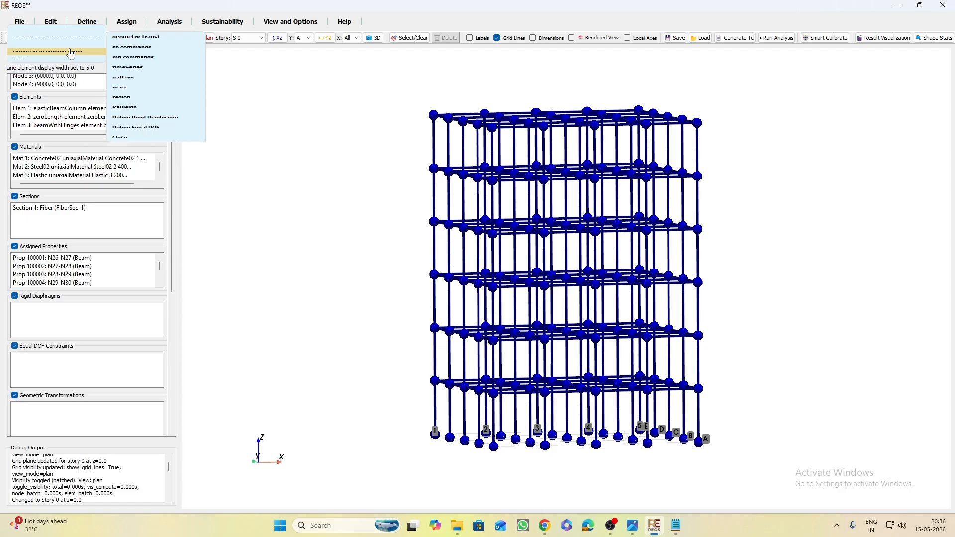
click(172, 43)
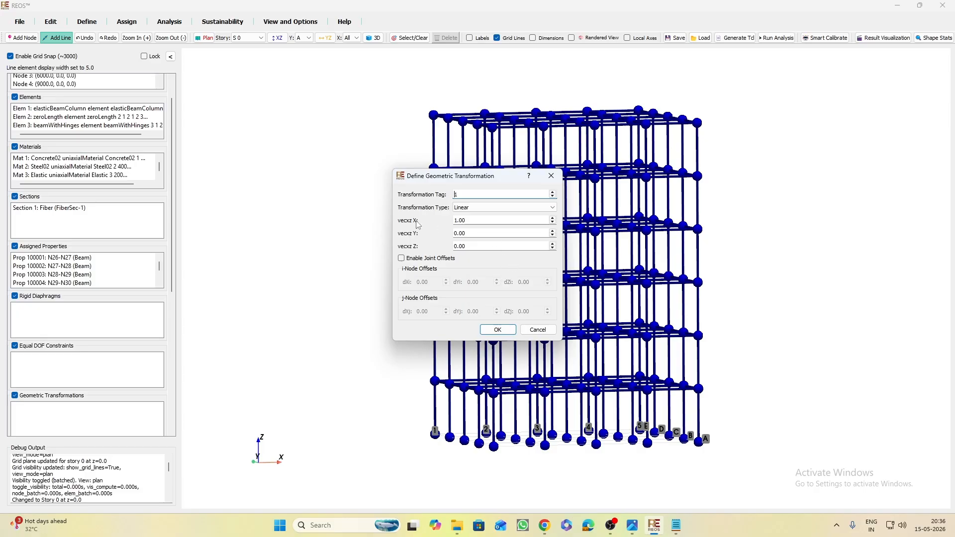
click(498, 330)
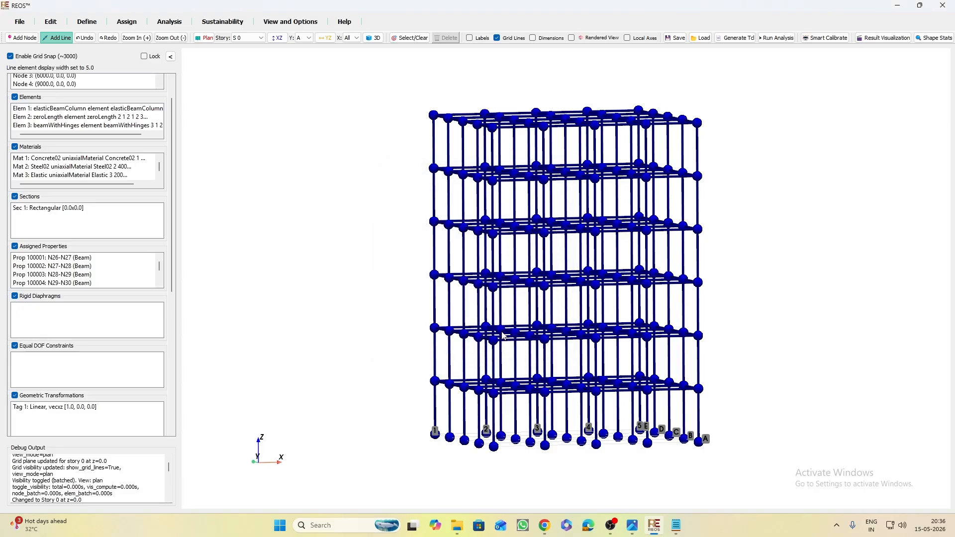
Define a second Linear geometric transformation with tag 2 and vecxz 1, 0, 0
click(80, 23)
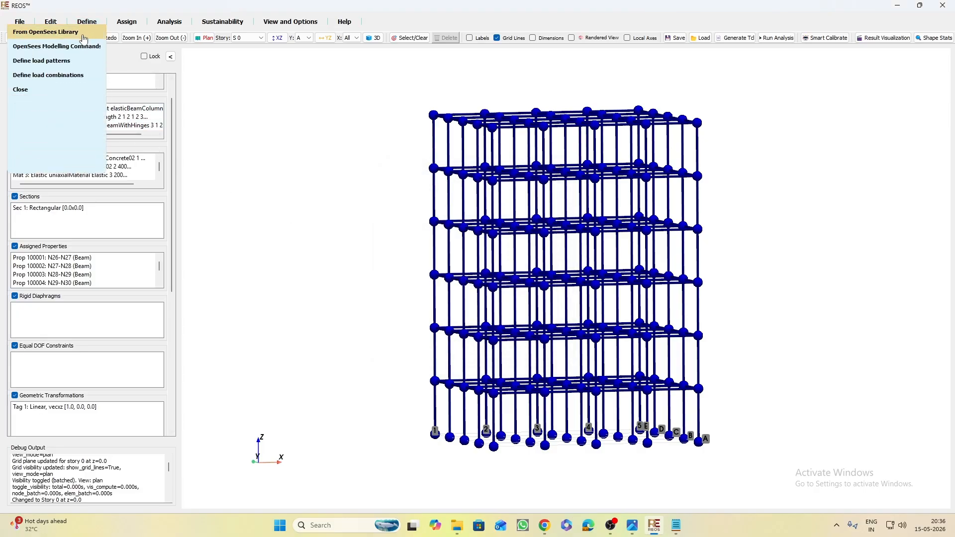
mouse_move(86, 29)
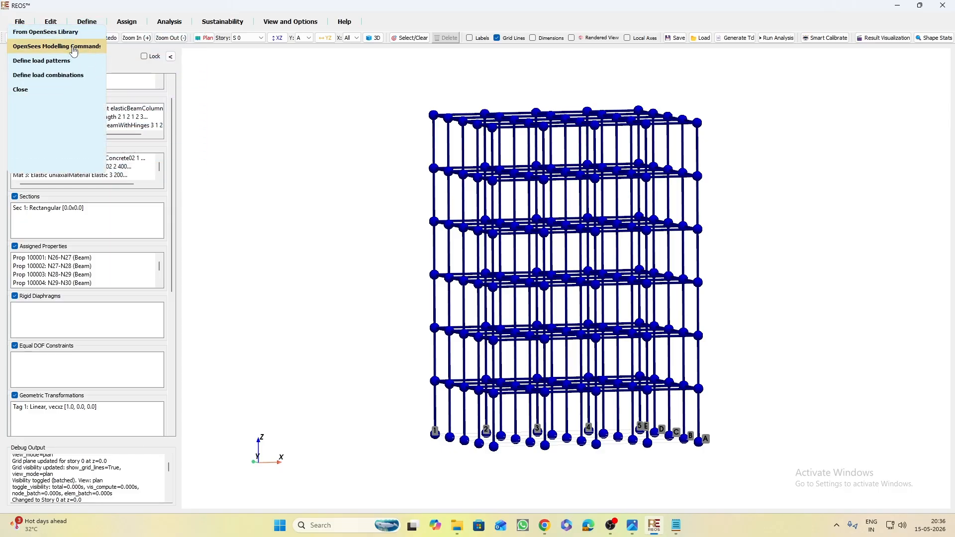
mouse_move(57, 45)
click(164, 39)
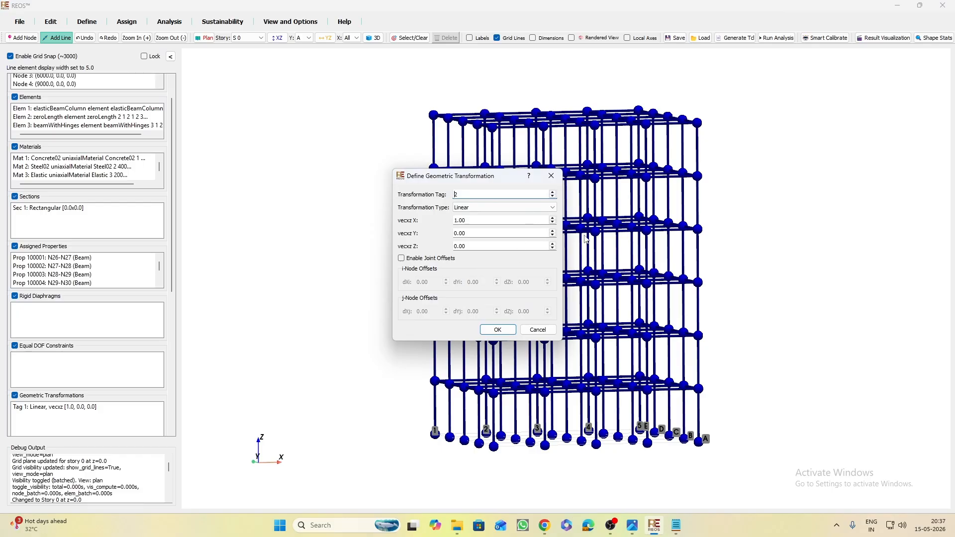
click(497, 330)
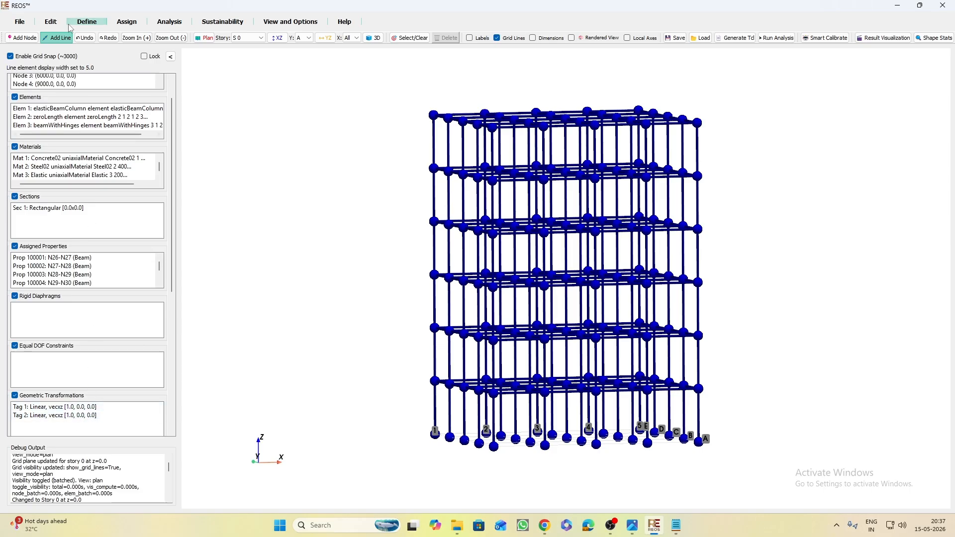
Define three Linear time series, each with a factor of 1.00
click(97, 27)
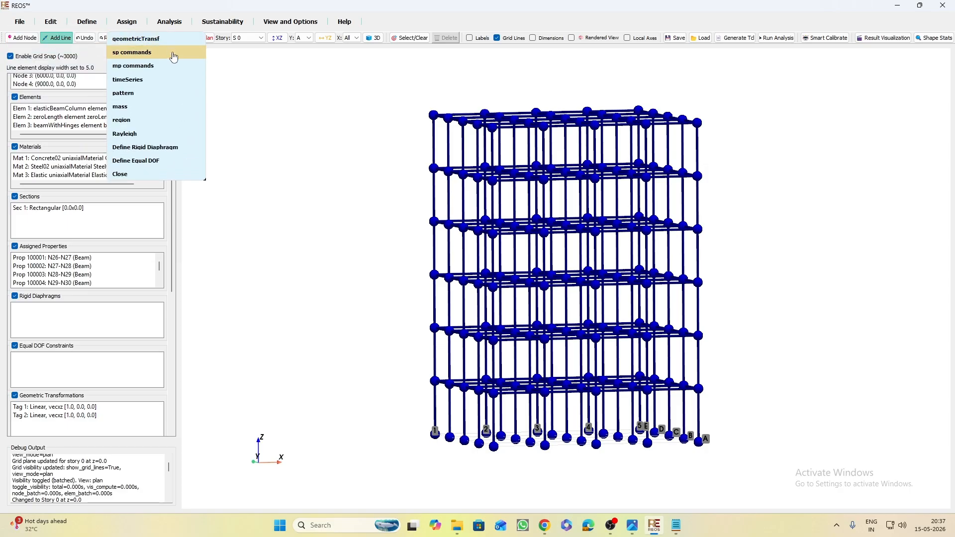
click(144, 82)
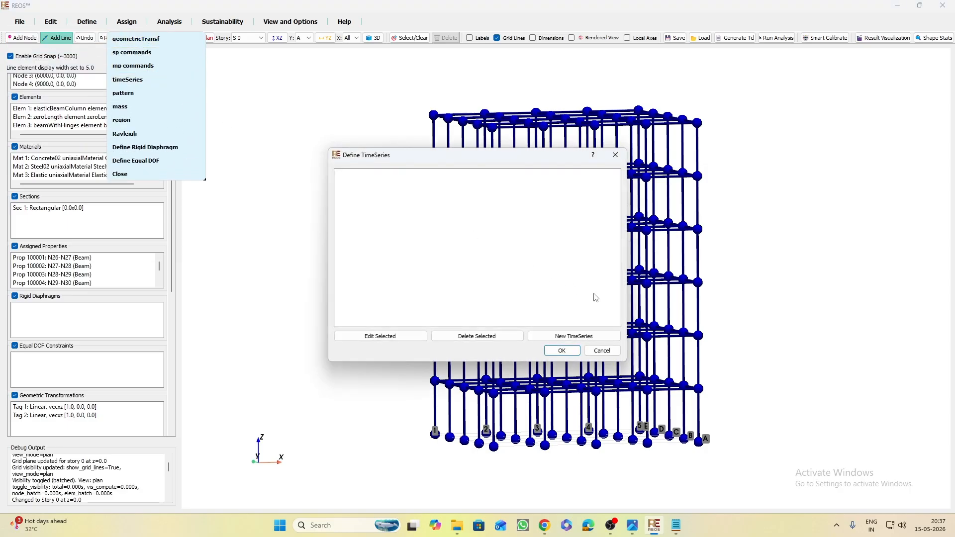
click(577, 336)
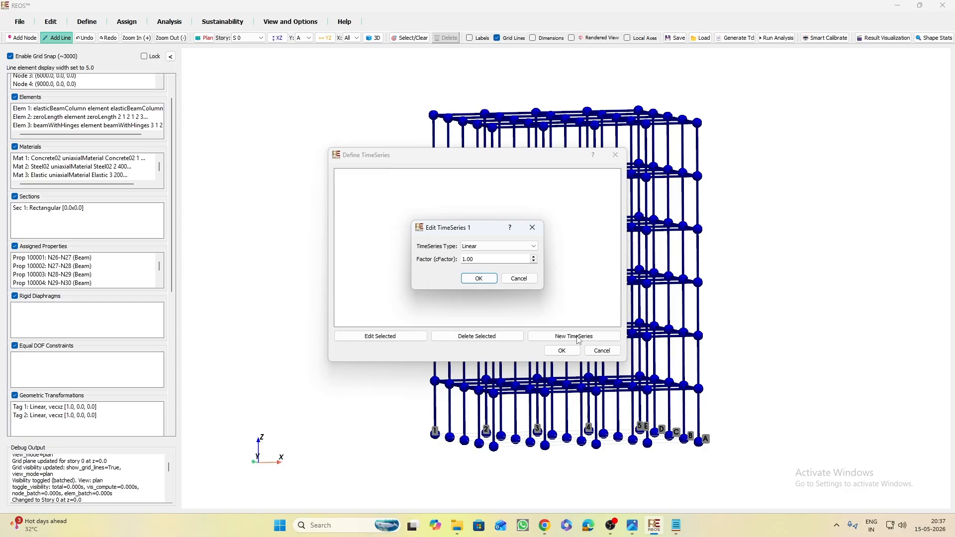
click(486, 278)
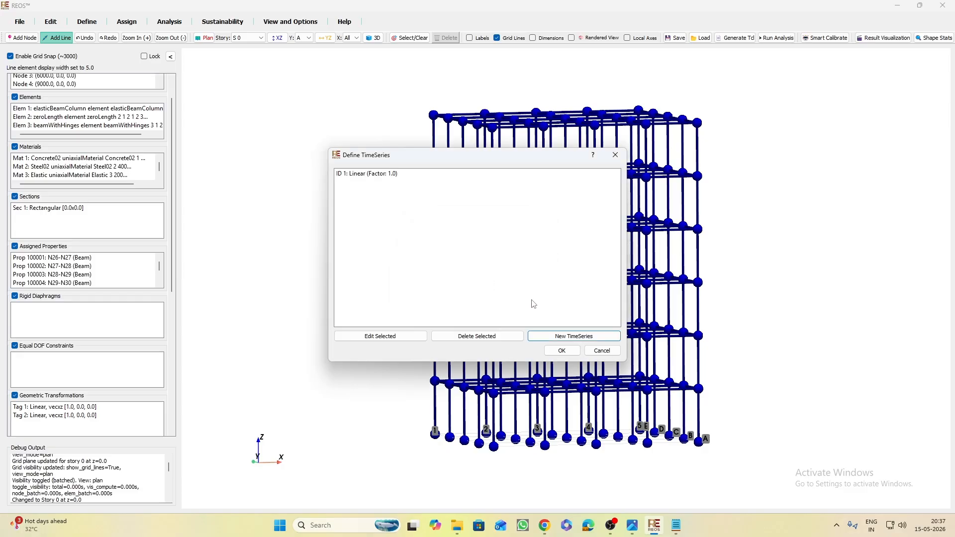
click(595, 338)
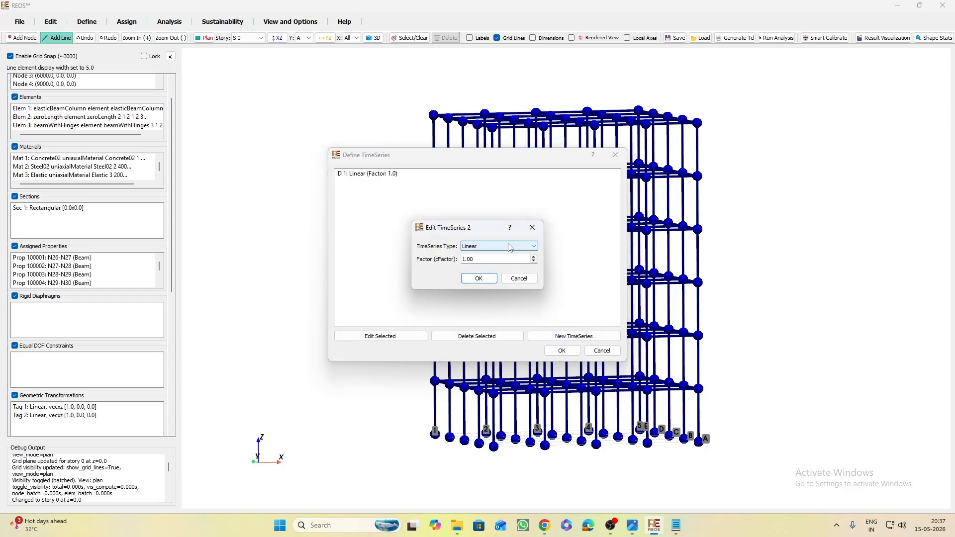
click(510, 246)
click(502, 254)
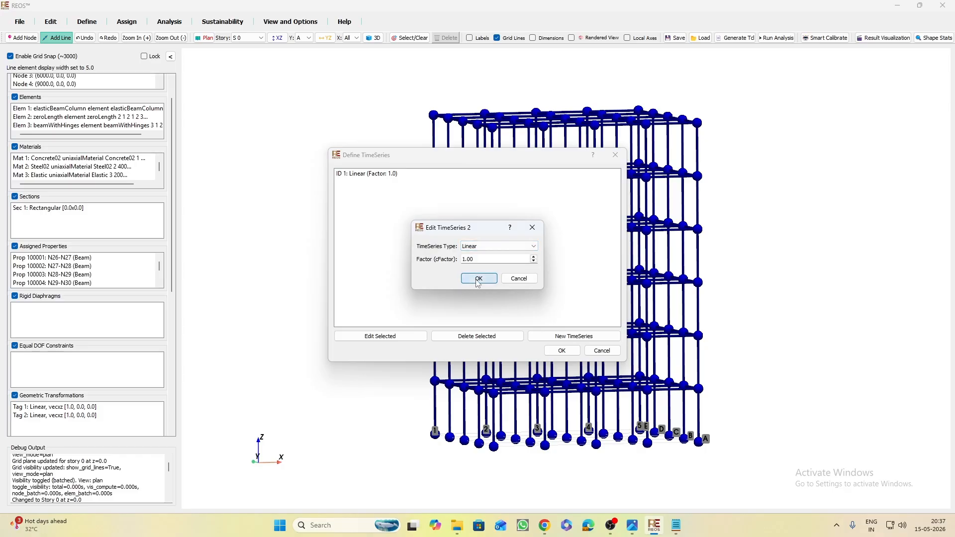
click(479, 278)
click(565, 331)
click(486, 279)
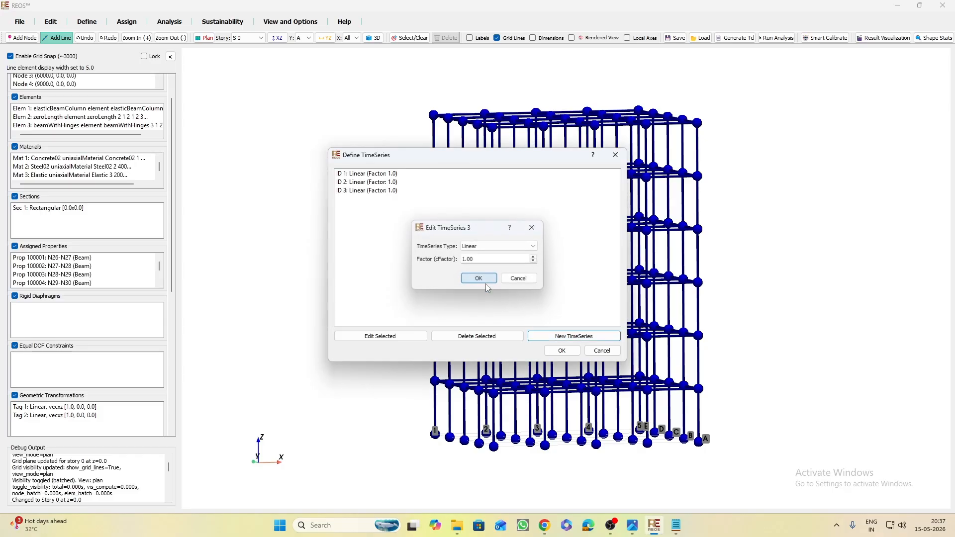
click(561, 350)
Define a Plain load pattern with tag 2 that uses time series 1
scroll(99, 381, down, 6)
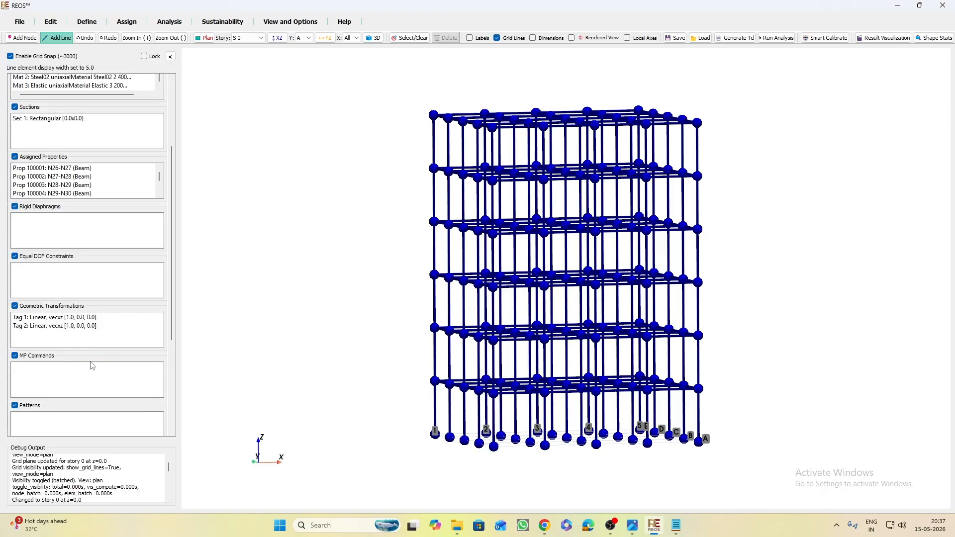
scroll(99, 381, down, 2)
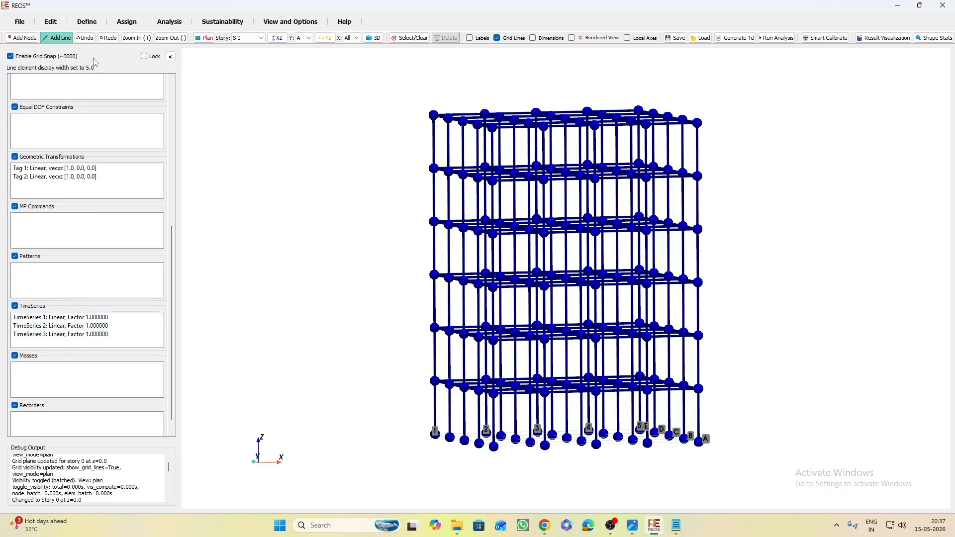
click(88, 21)
click(92, 43)
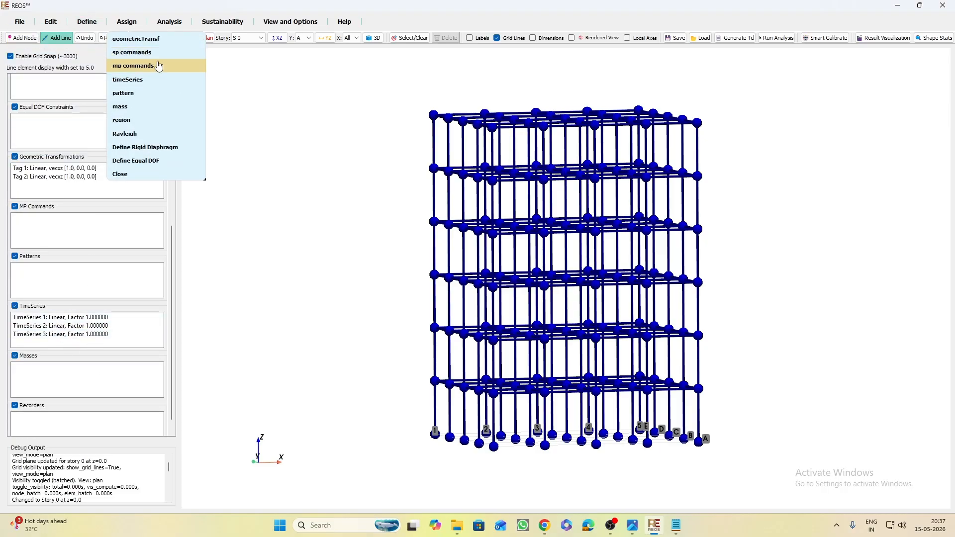
click(156, 97)
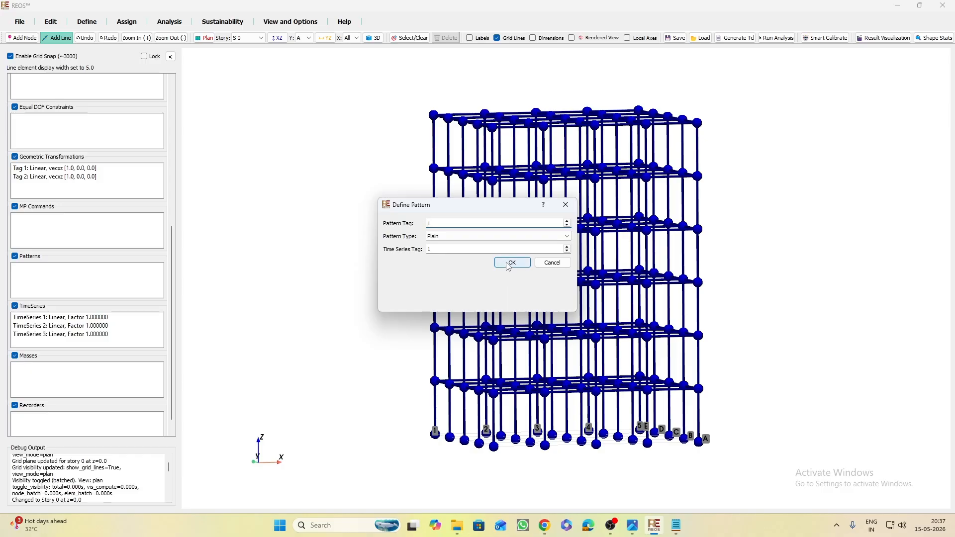
click(568, 221)
click(514, 263)
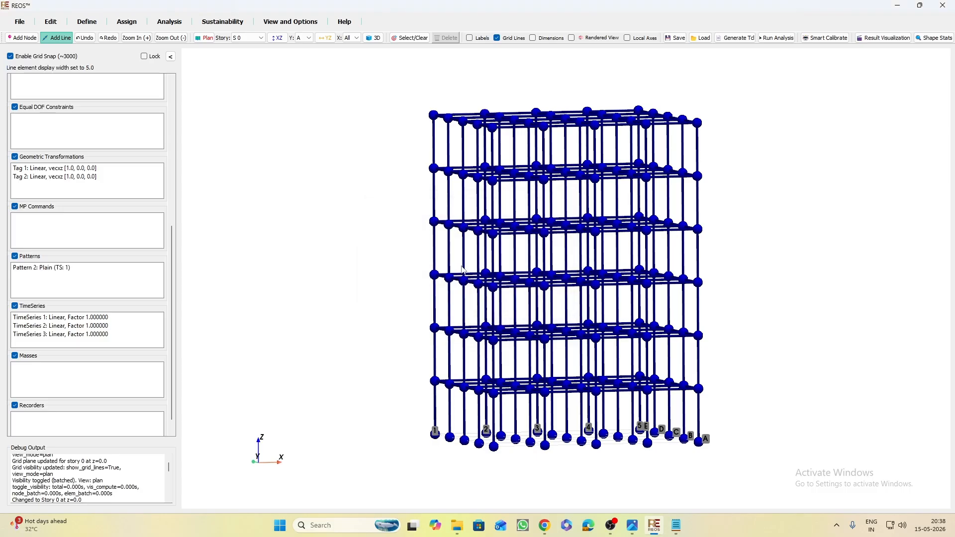
Define a Plain load pattern with tag 1 that uses time series 1
double_click(39, 268)
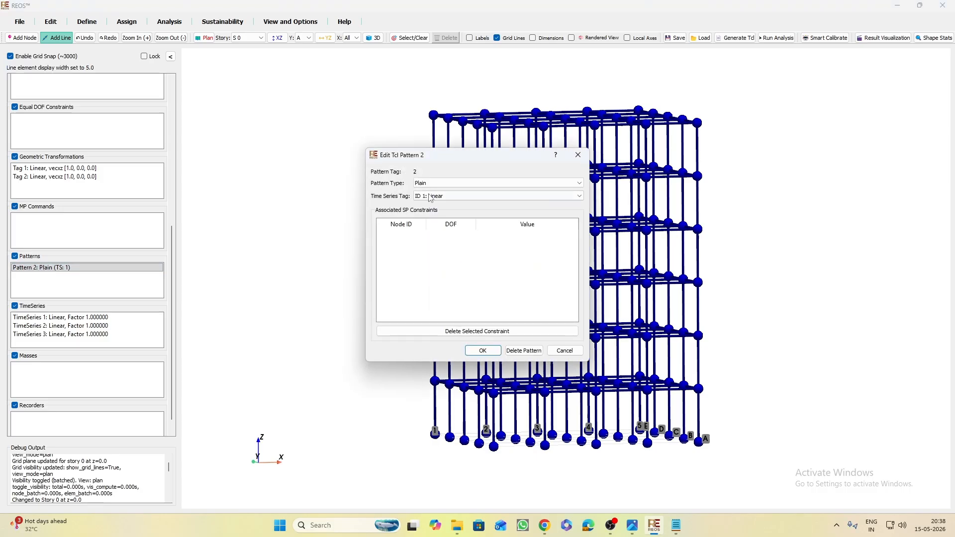
click(578, 154)
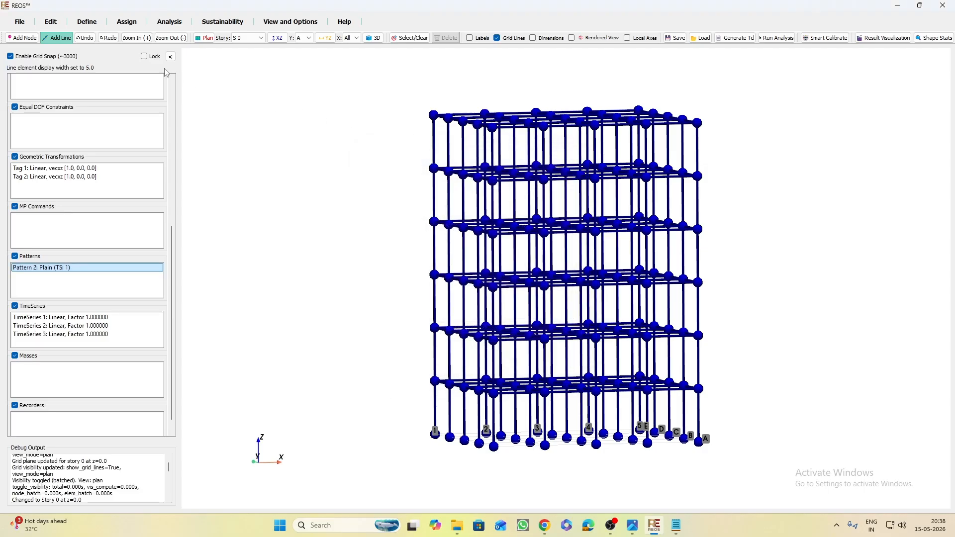
click(77, 28)
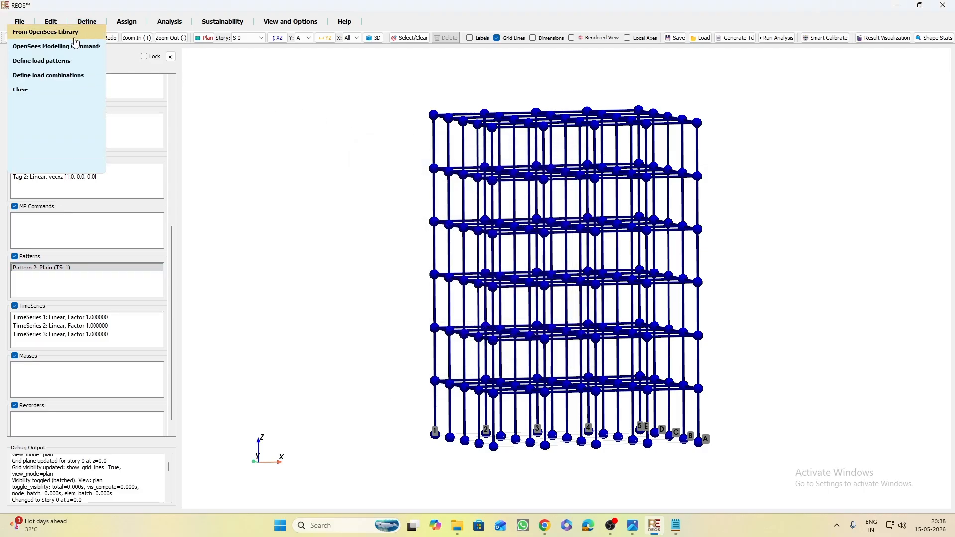
mouse_move(74, 40)
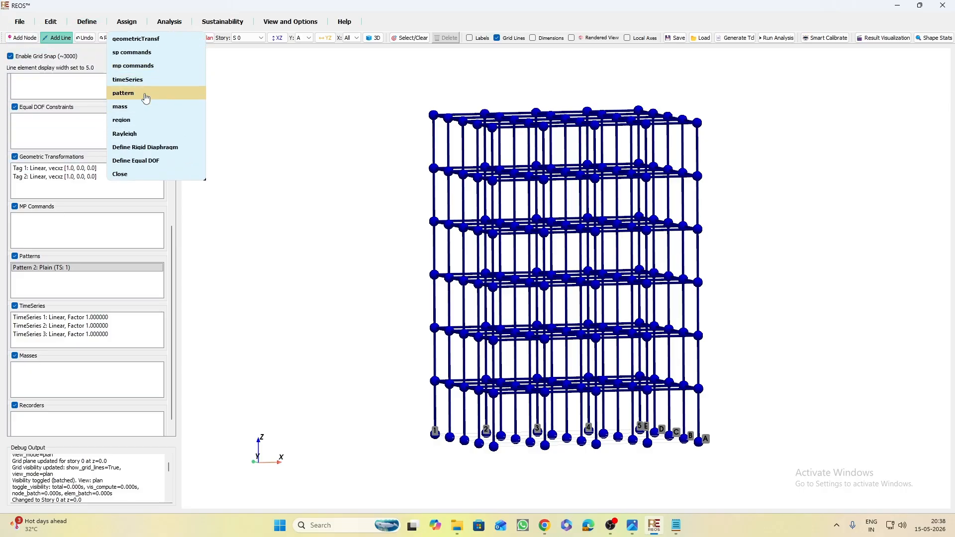
click(142, 94)
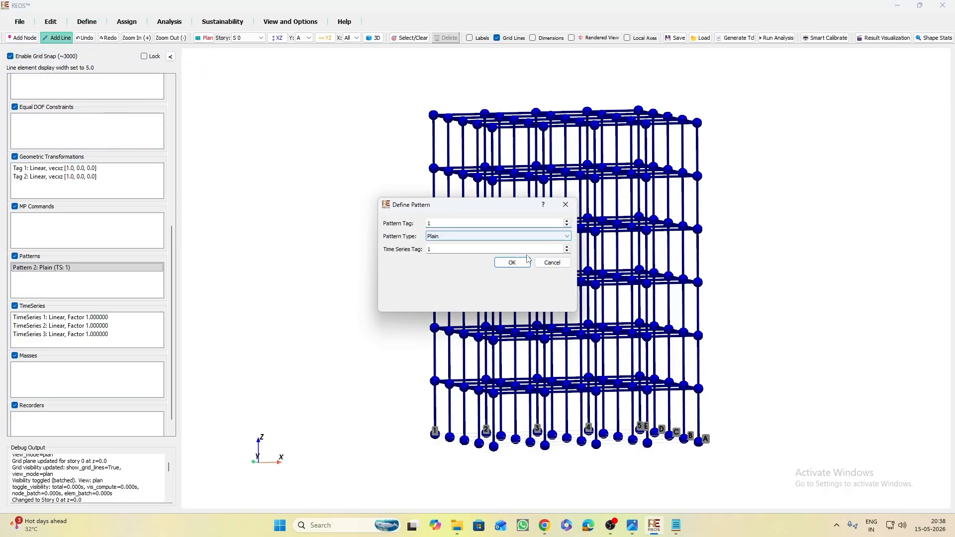
click(512, 263)
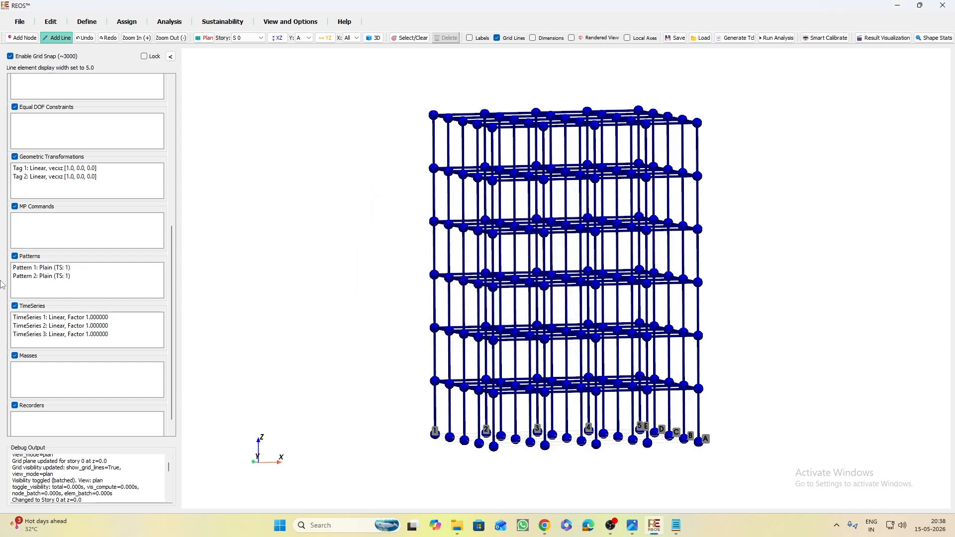
Define a Plain load pattern with tag 3 that uses time series 1
click(86, 21)
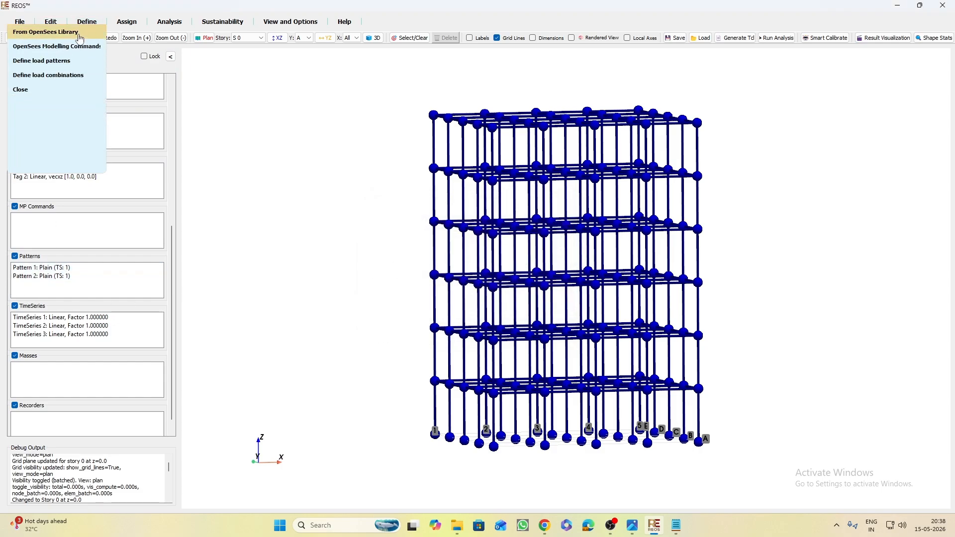
mouse_move(90, 43)
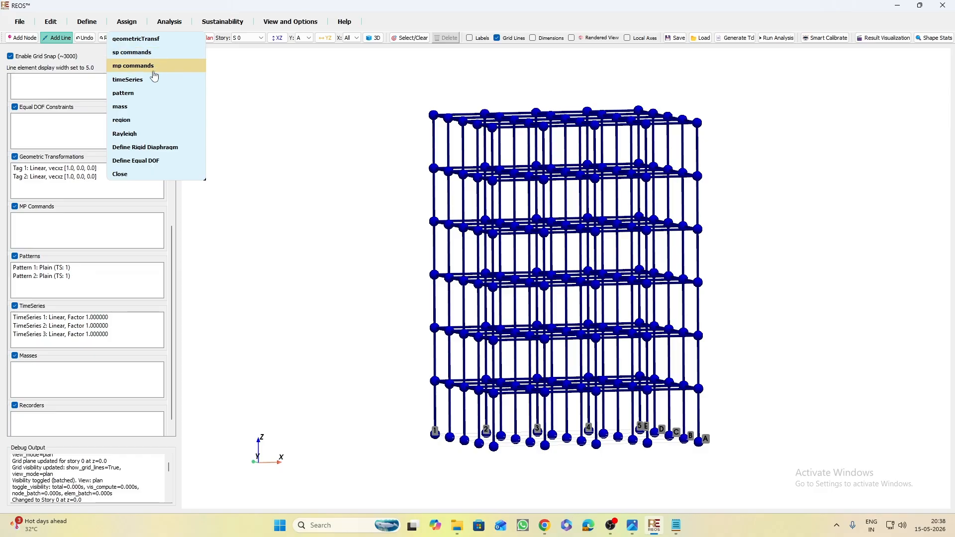
click(138, 93)
click(567, 222)
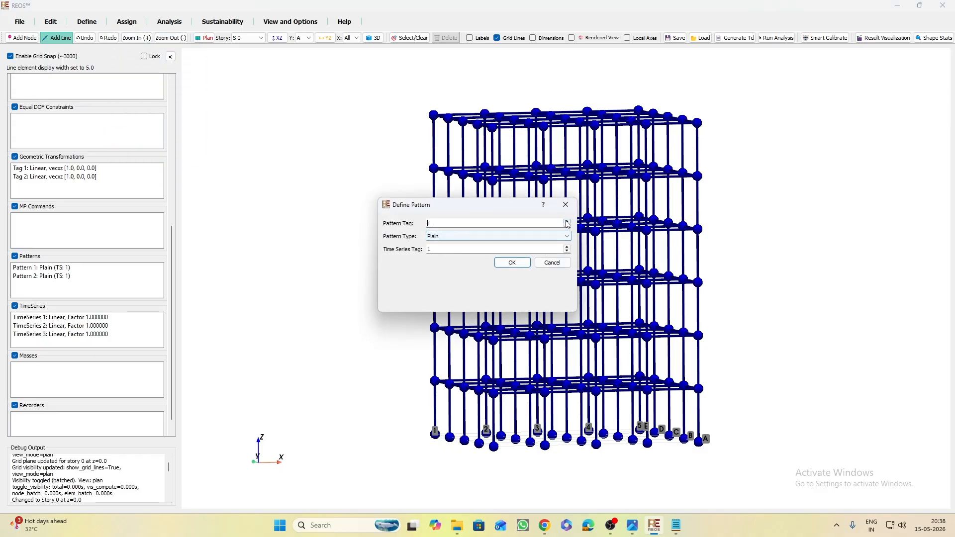
click(567, 222)
click(521, 263)
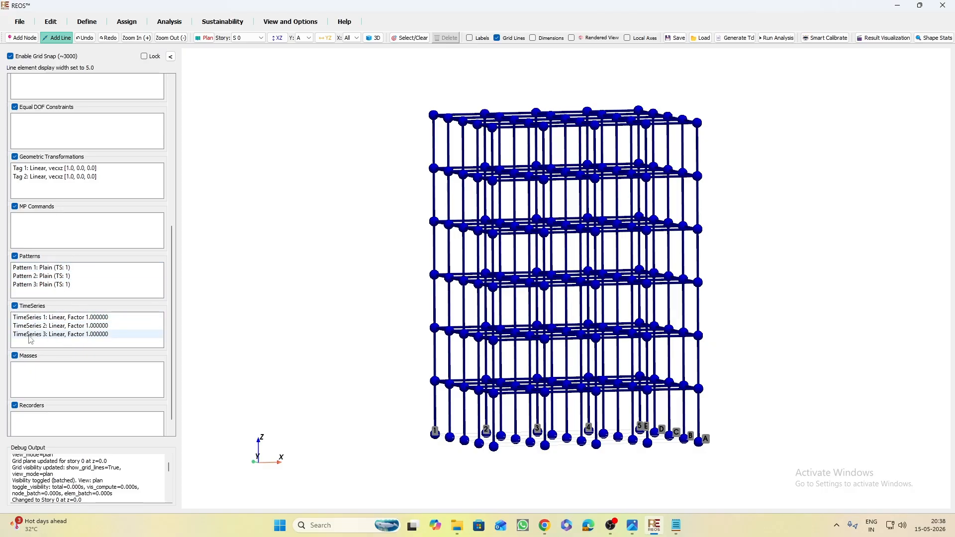
click(93, 23)
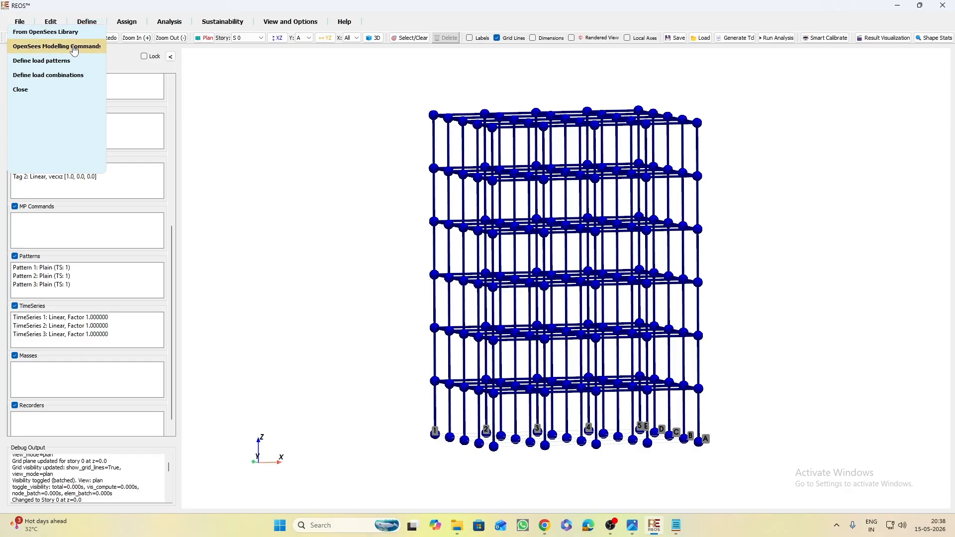
click(45, 47)
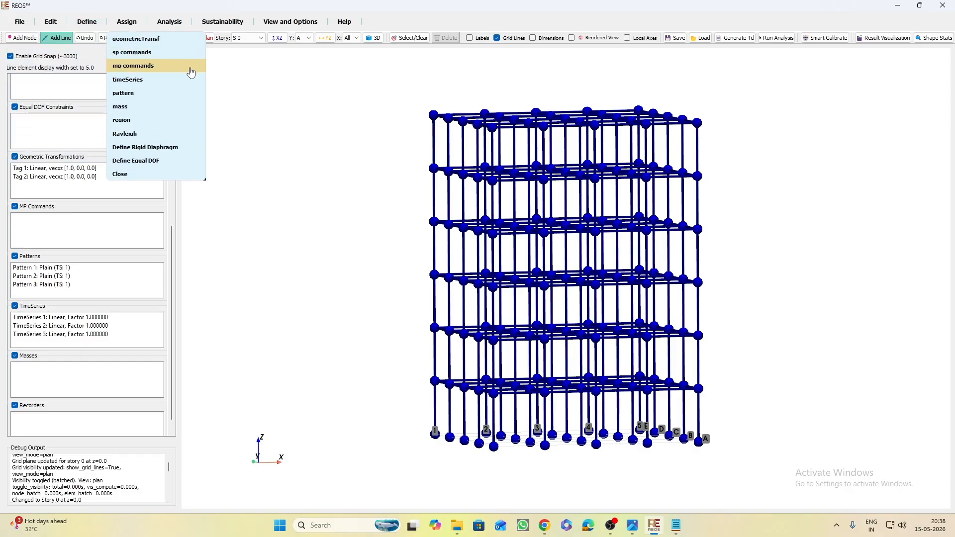
click(151, 107)
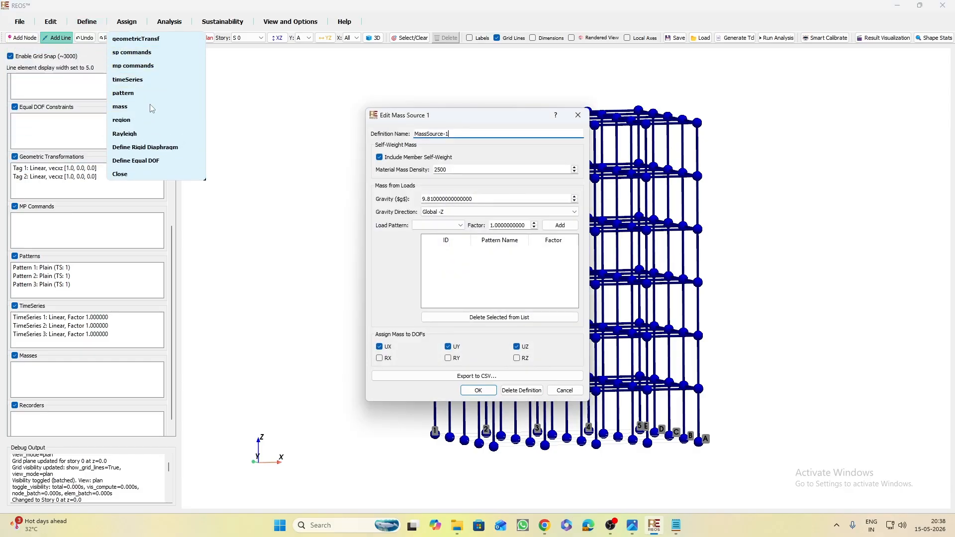
click(578, 115)
Create two load pattern categories named Floor Live Load and Infill Wall Load
click(86, 22)
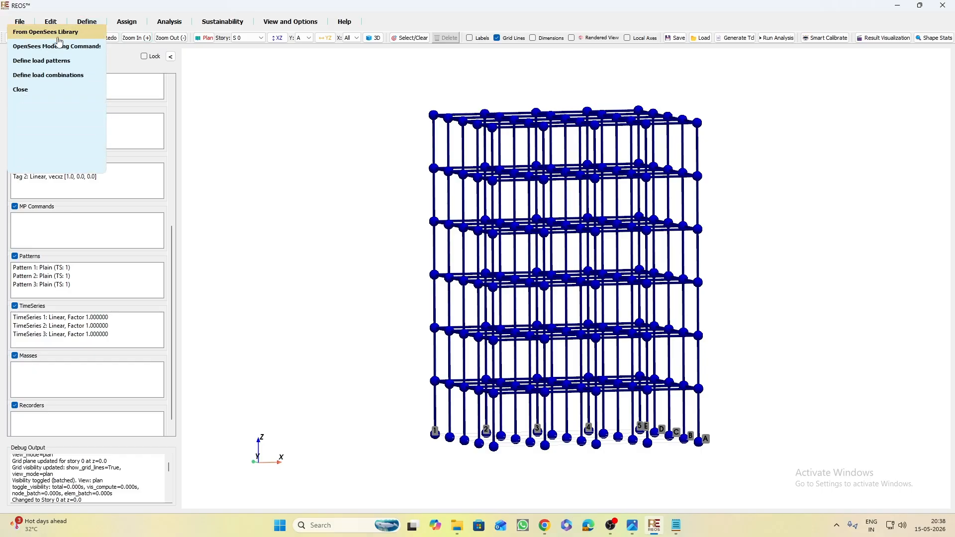
click(47, 61)
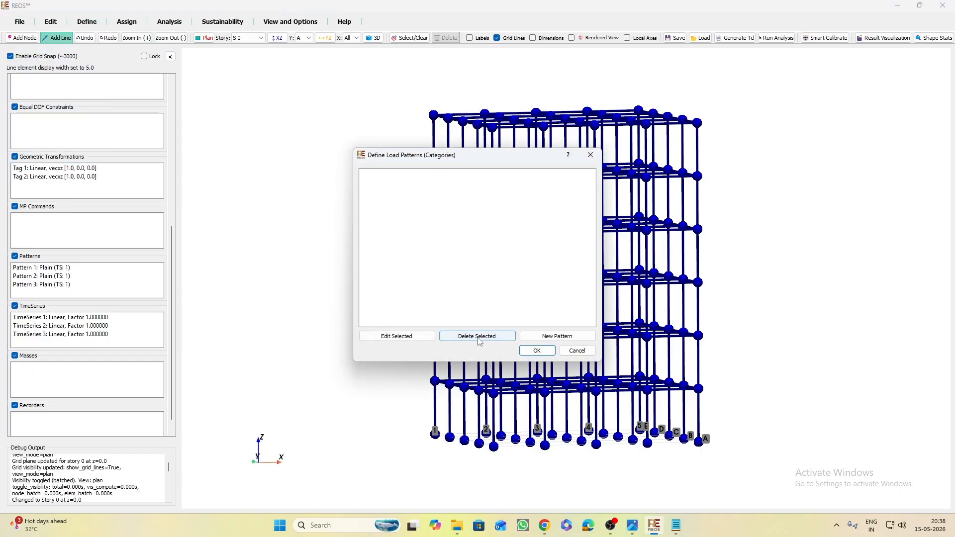
click(554, 337)
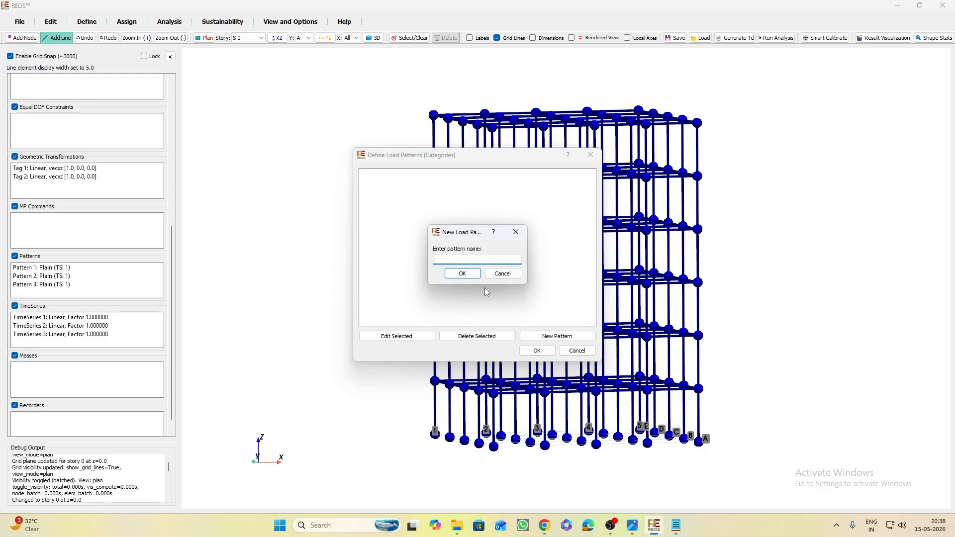
text(Floor Live Load)
click(455, 274)
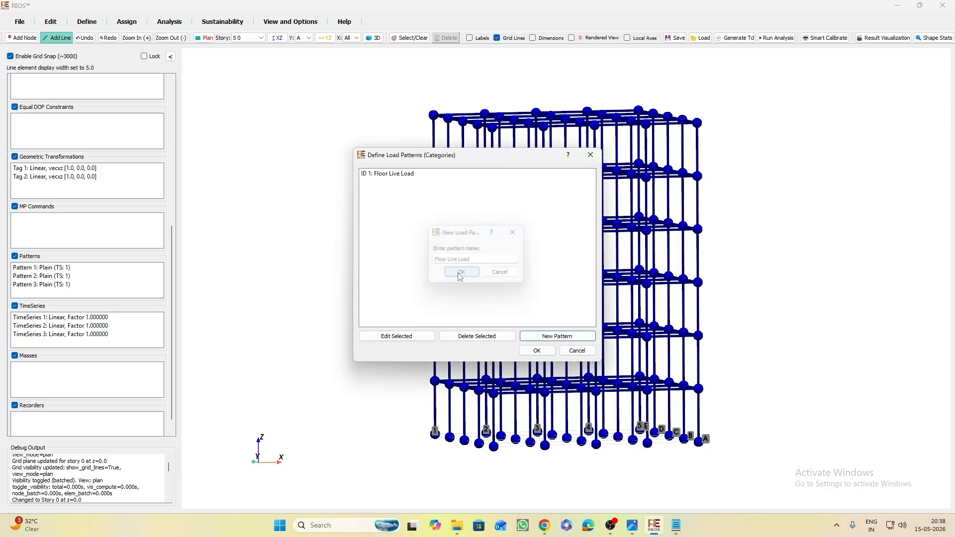
click(558, 336)
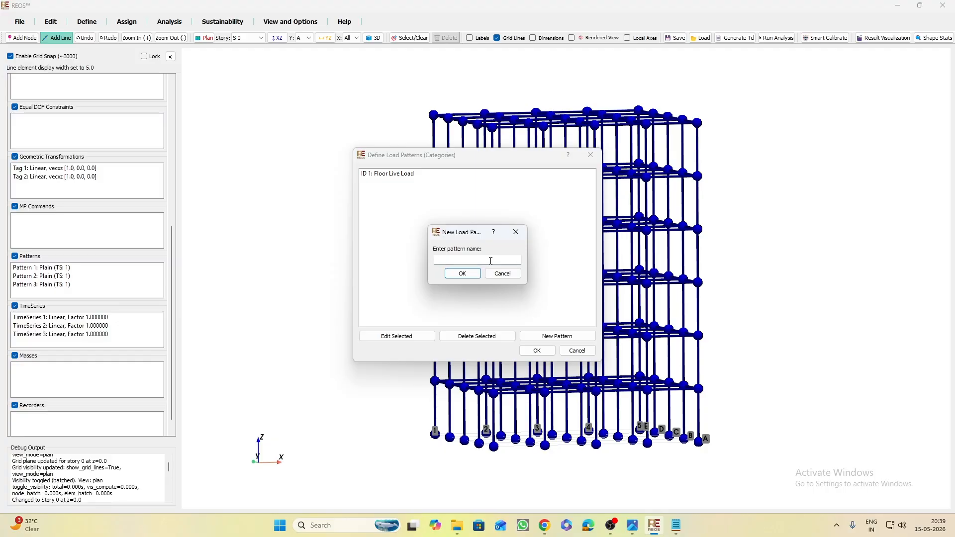
text(Infill Wall Load)
click(475, 273)
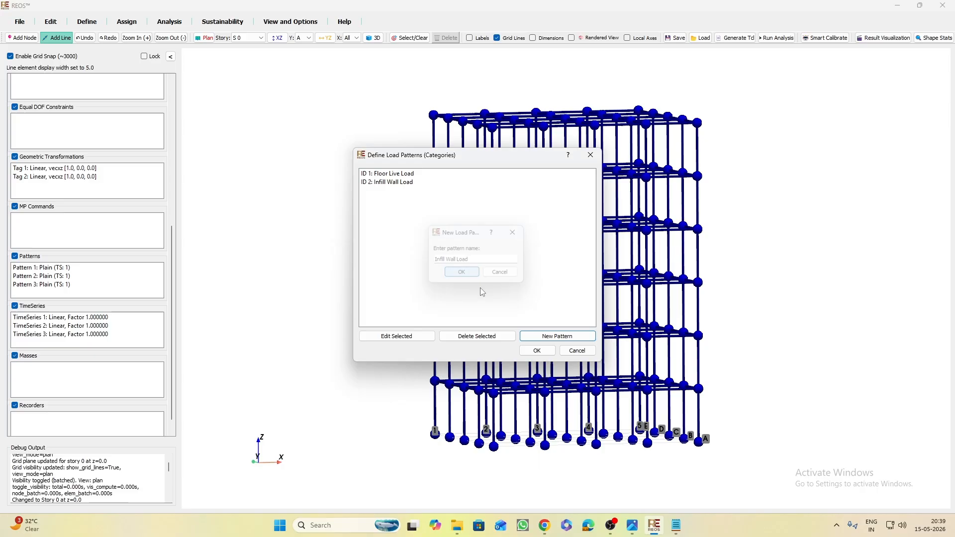
click(537, 351)
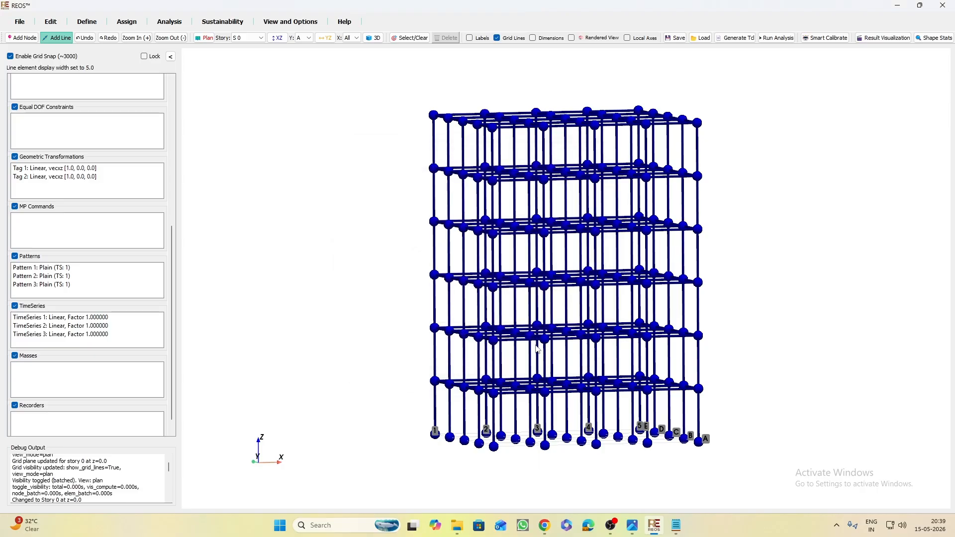
Start mass source MassSource-1 with a material mass density of 2.50 x 10^(-9) and gravity of 9810
click(87, 21)
mouse_move(90, 47)
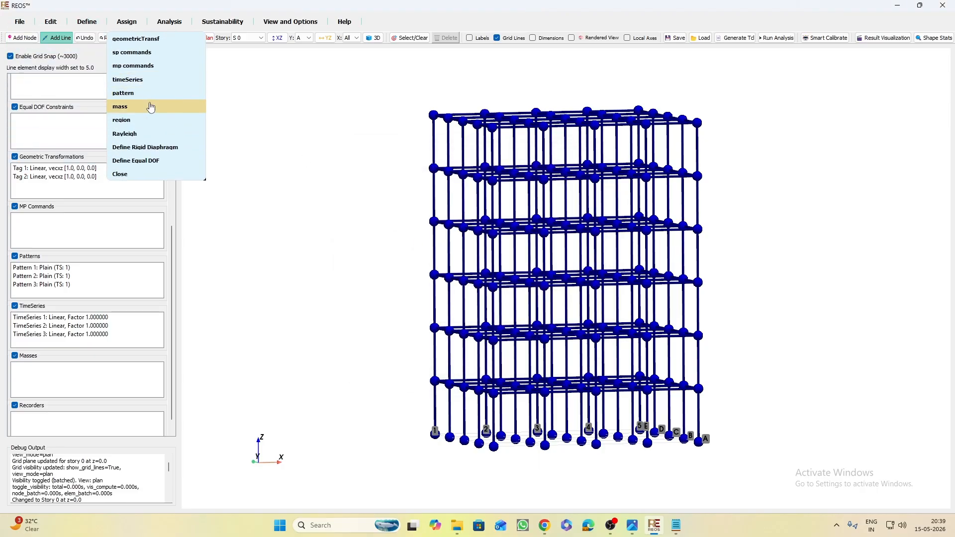
click(143, 108)
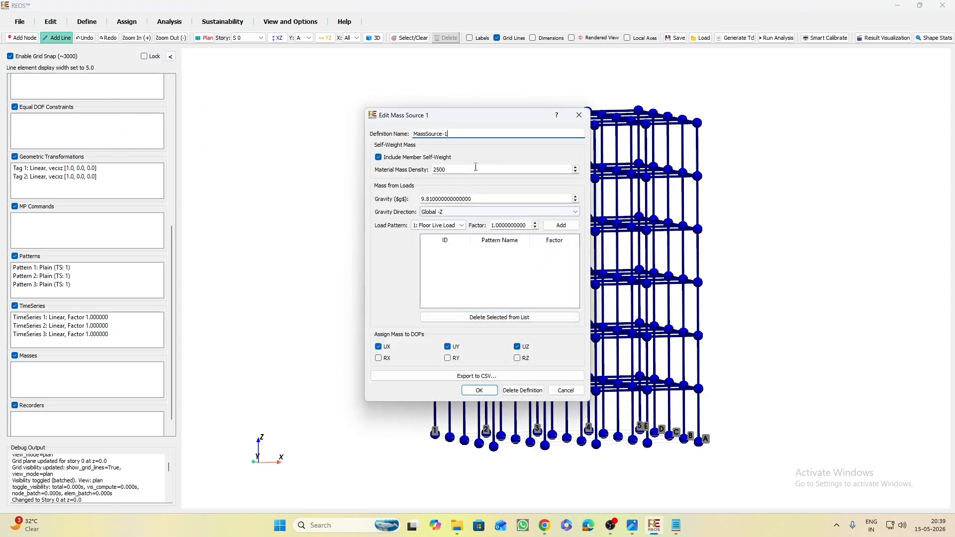
double_click(437, 168)
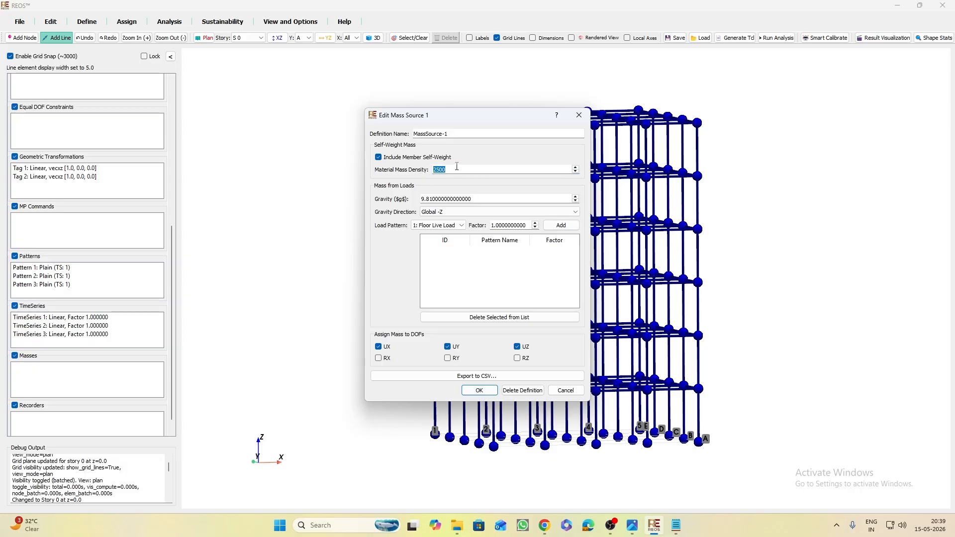
text(0.)
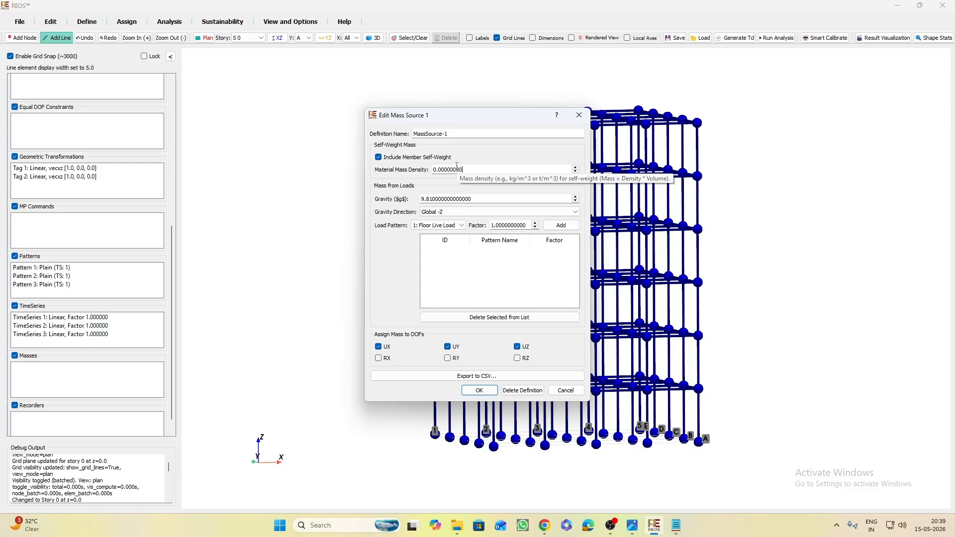
click(466, 199)
triple_click(468, 199)
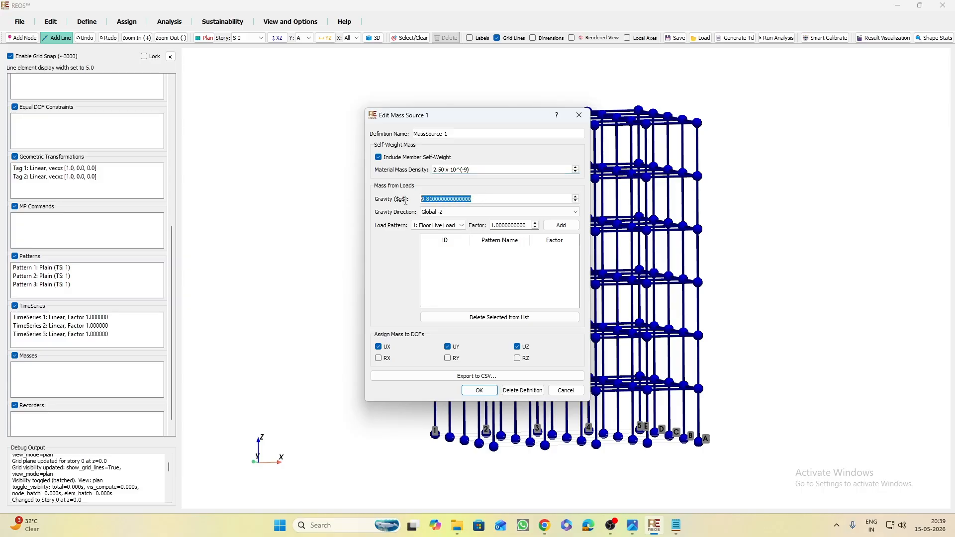
text(9810)
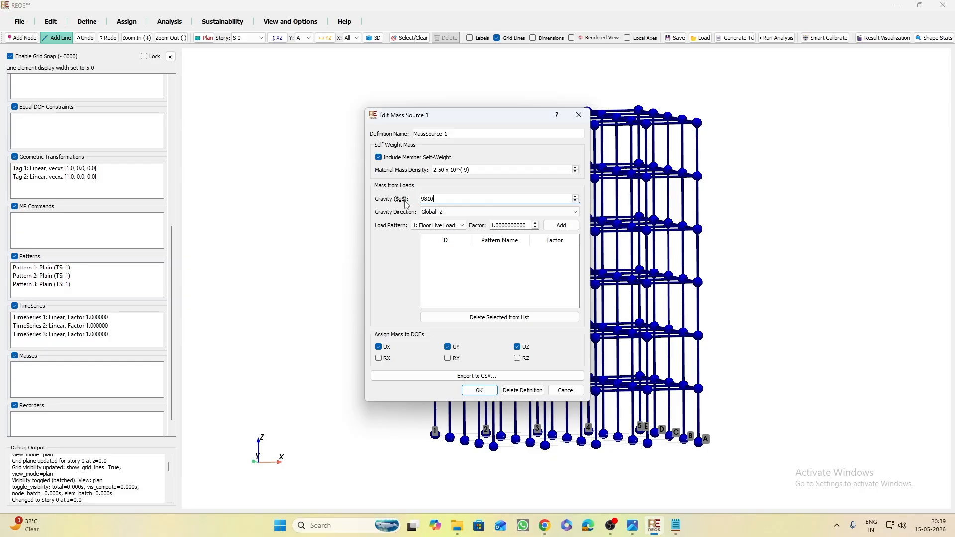
Add the Floor Live Load and Infill Wall Load patterns to the mass source, each with factor 1.0, and save the definition
click(449, 225)
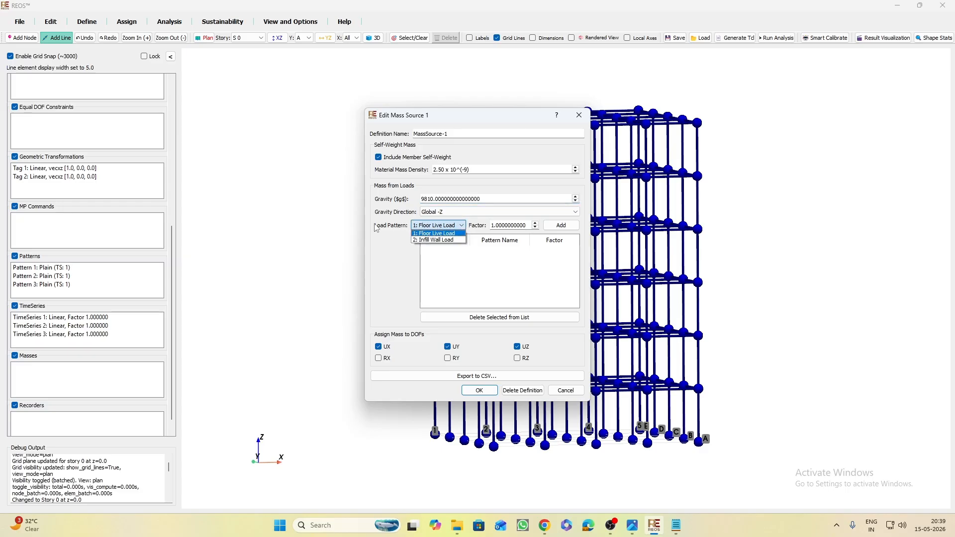
click(425, 234)
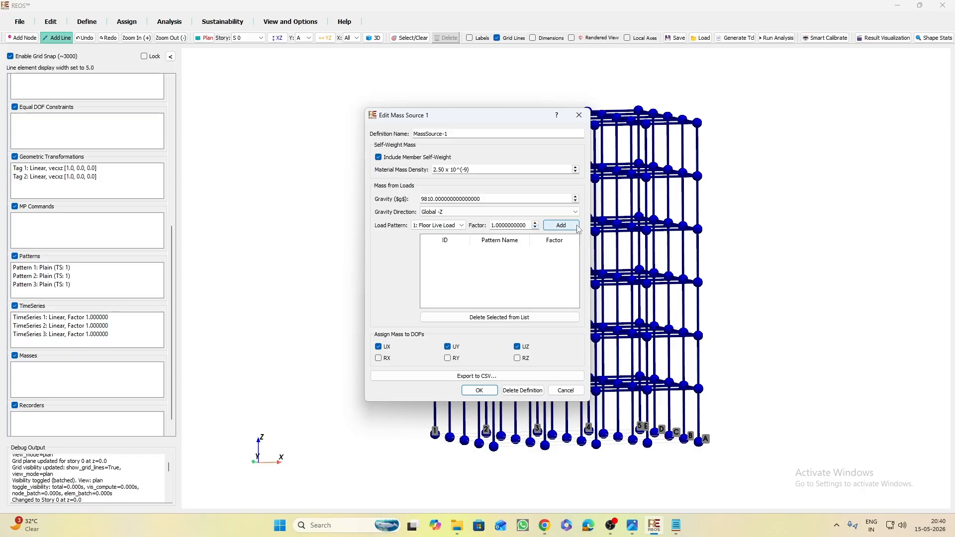
click(561, 225)
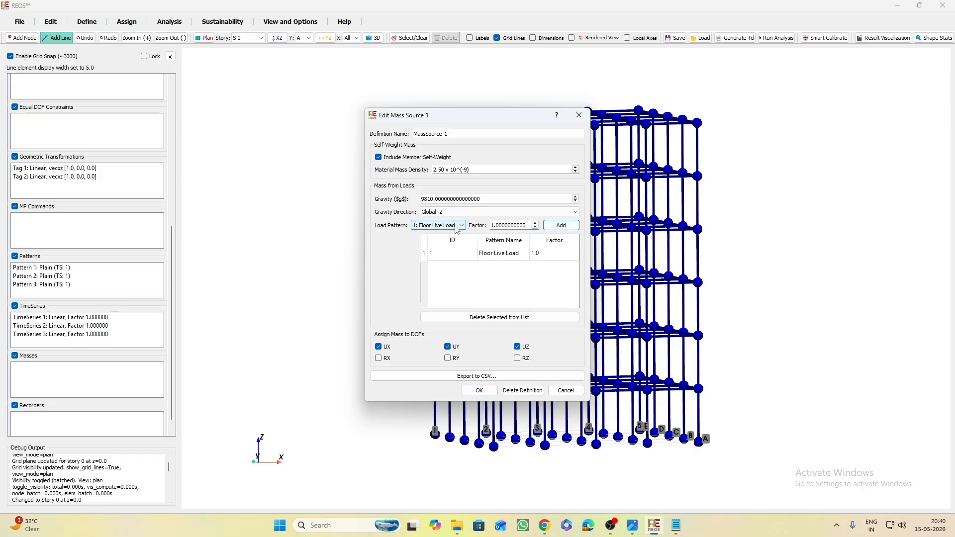
click(439, 225)
click(443, 241)
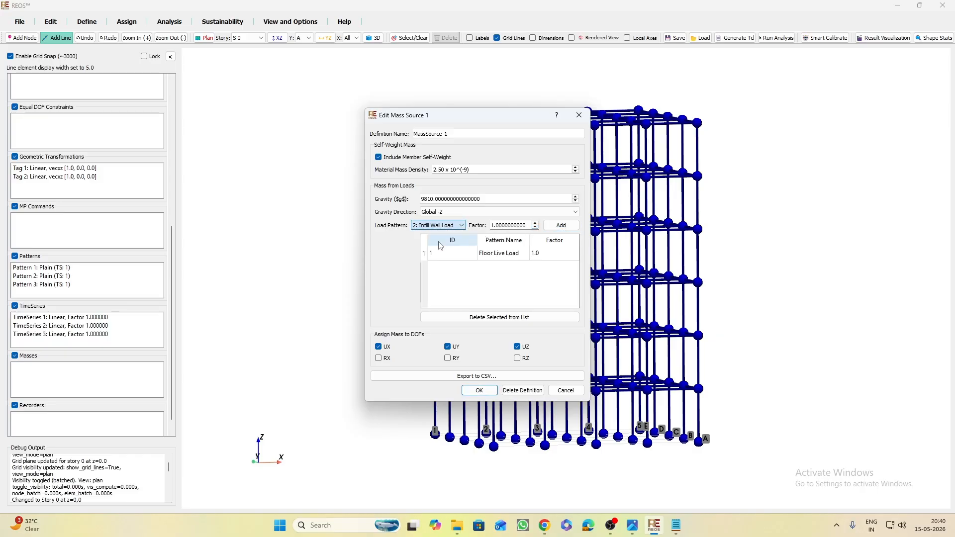
click(561, 226)
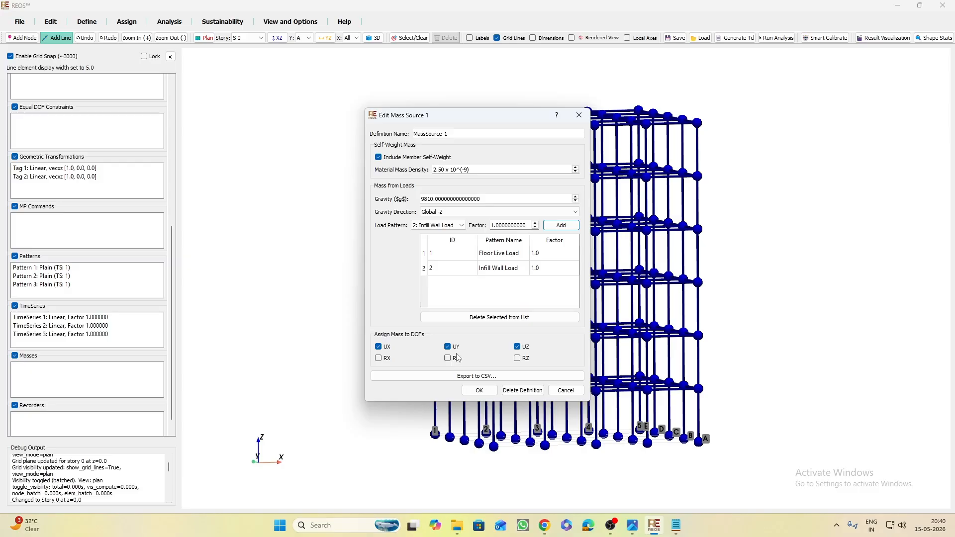
click(475, 393)
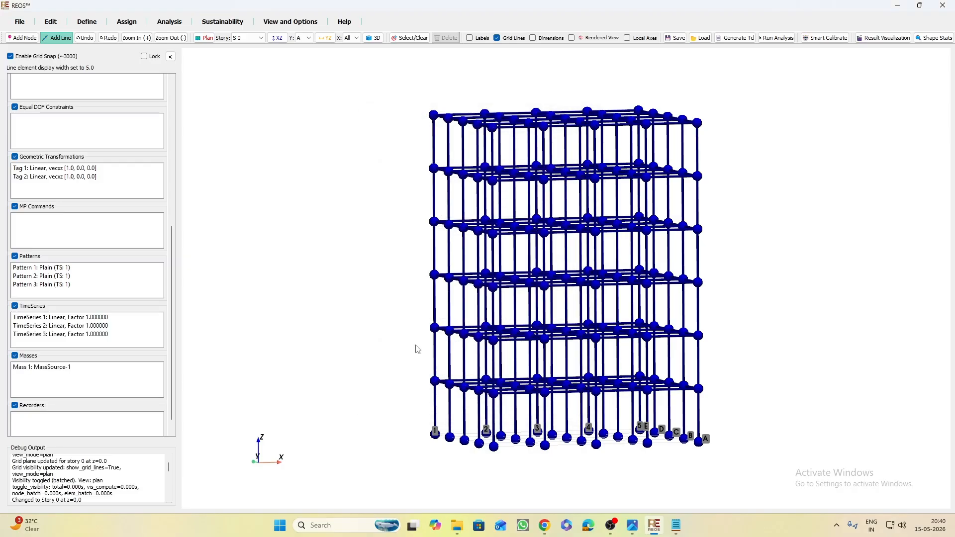
Define Rayleigh damping with alphaM 0.57 and betaKcomm (committed stiffness) 0.0001
click(80, 23)
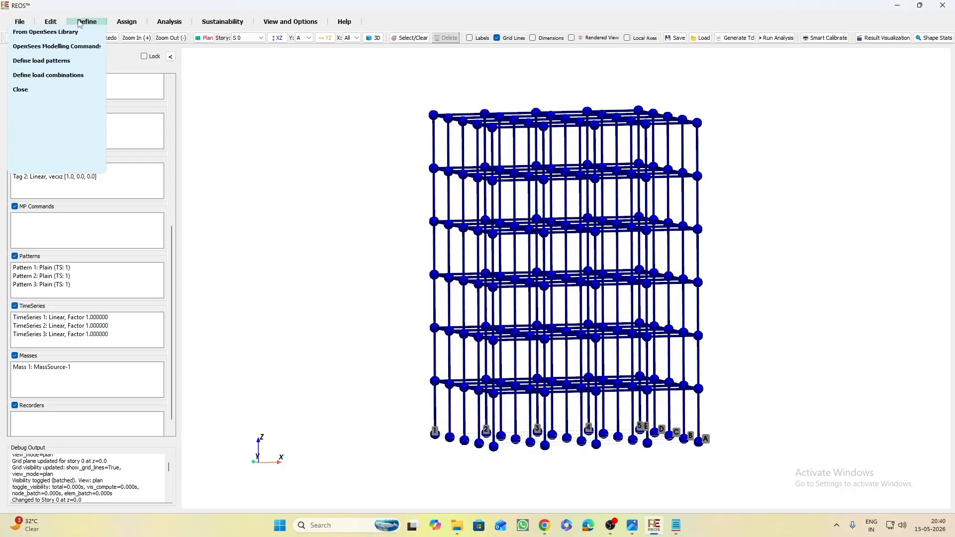
mouse_move(67, 47)
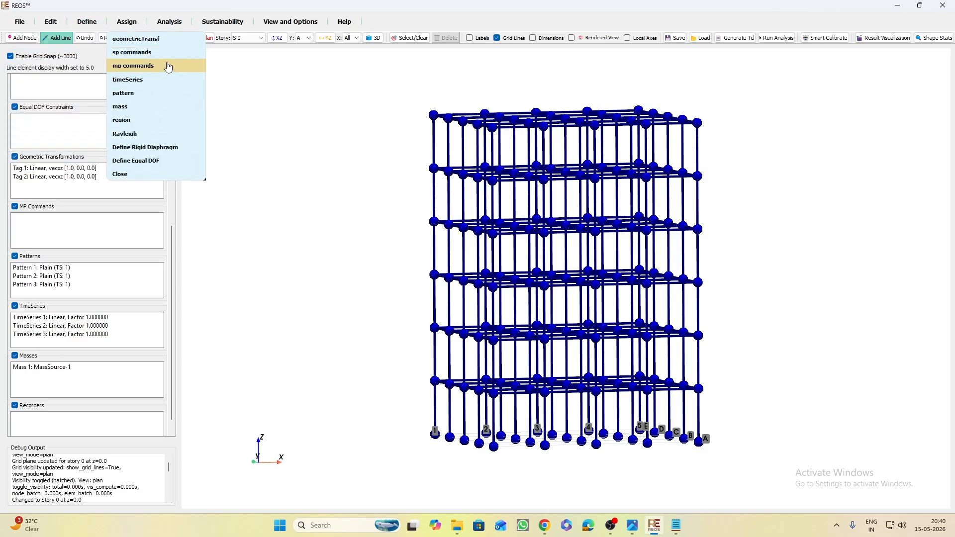
click(160, 135)
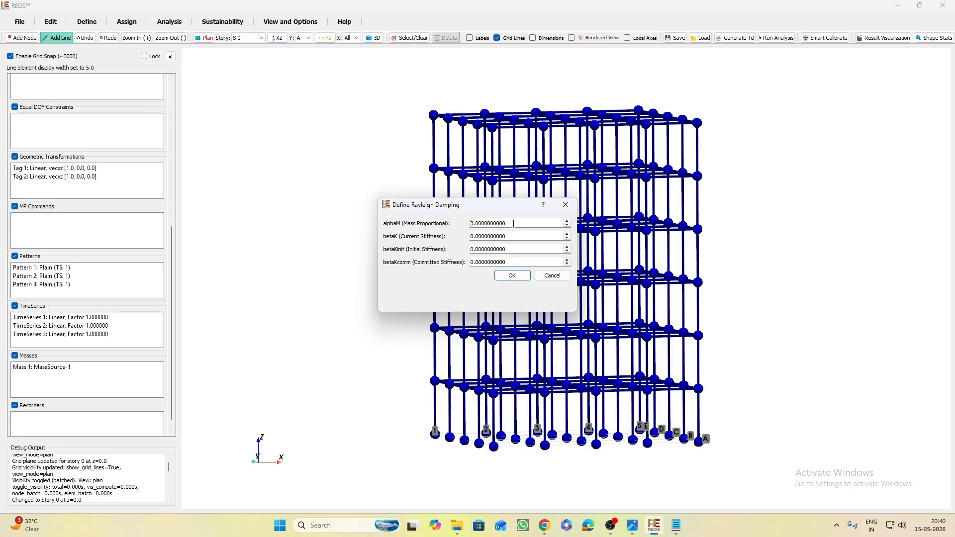
drag(514, 223, 482, 223)
text(57)
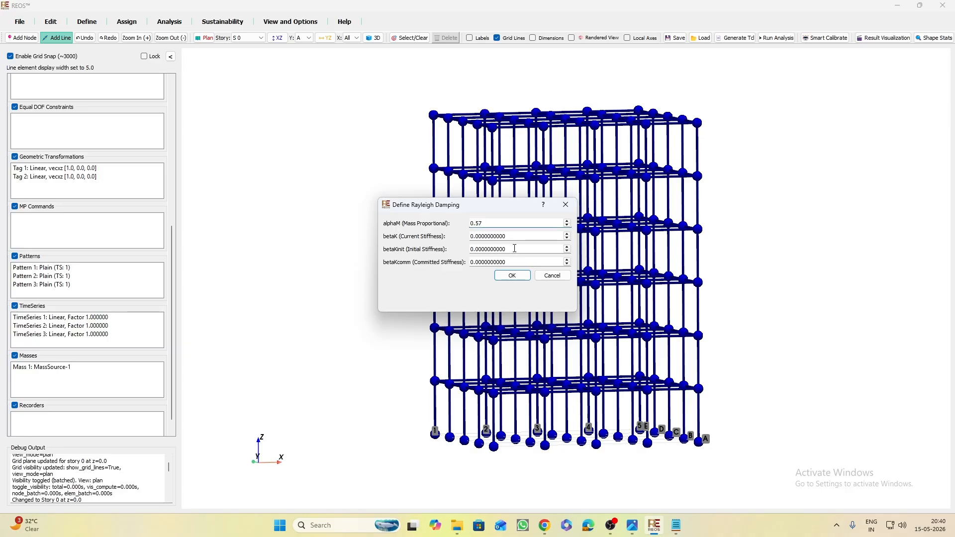
drag(516, 260, 477, 264)
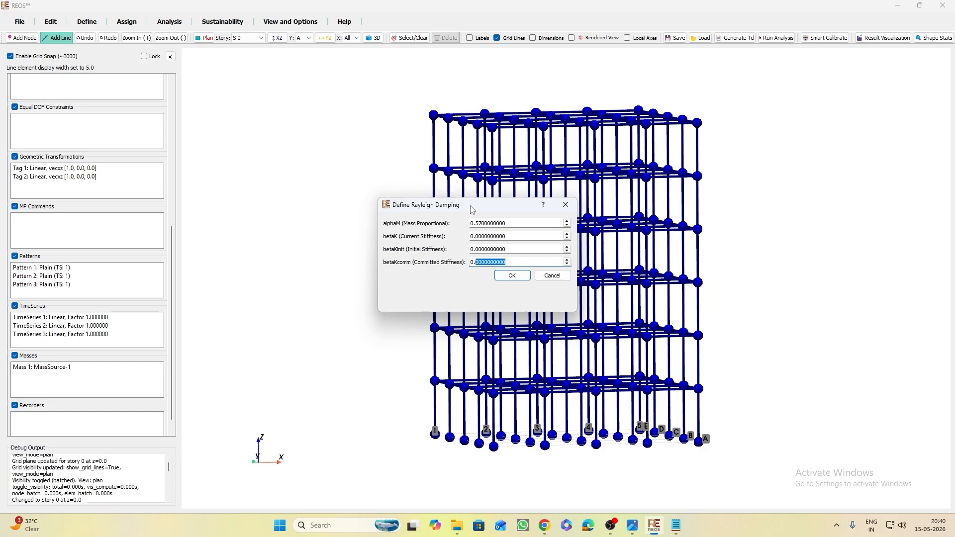
text(0001)
click(512, 276)
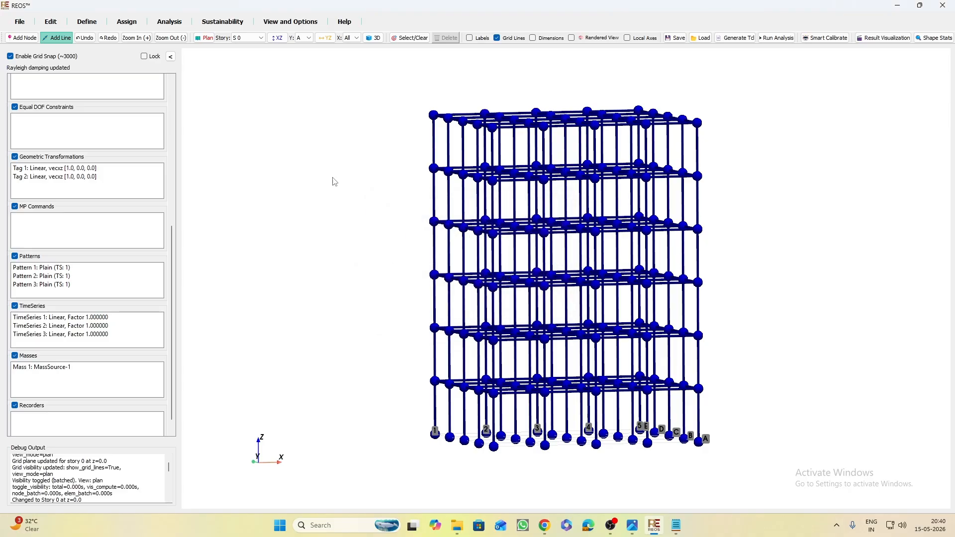
Create an equal DOF constraint named FD EQDF and save the constraint definitions
click(88, 22)
mouse_move(75, 43)
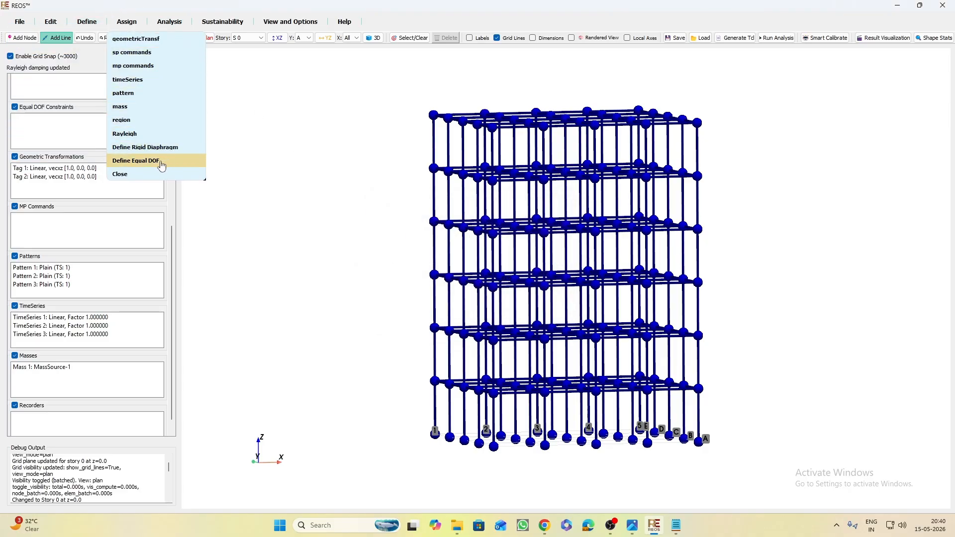
click(162, 166)
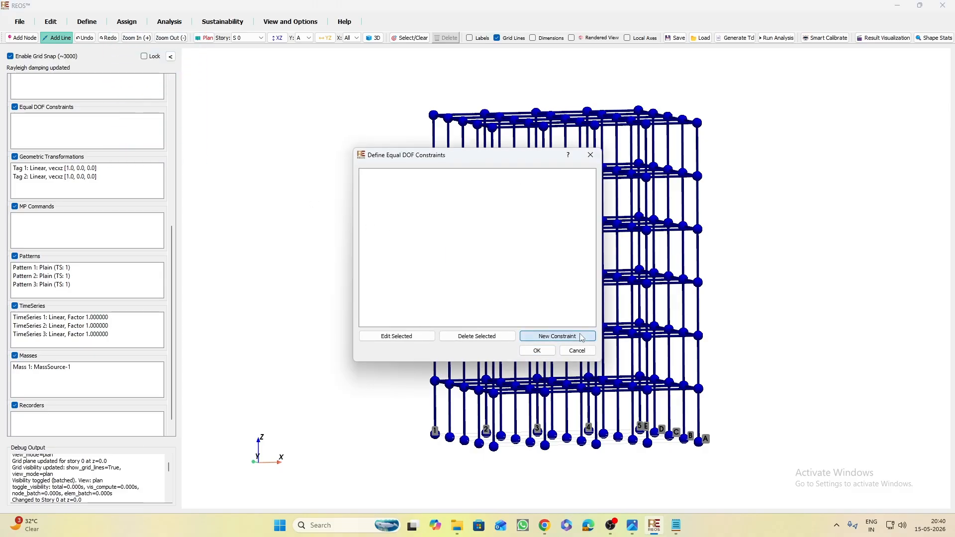
click(556, 336)
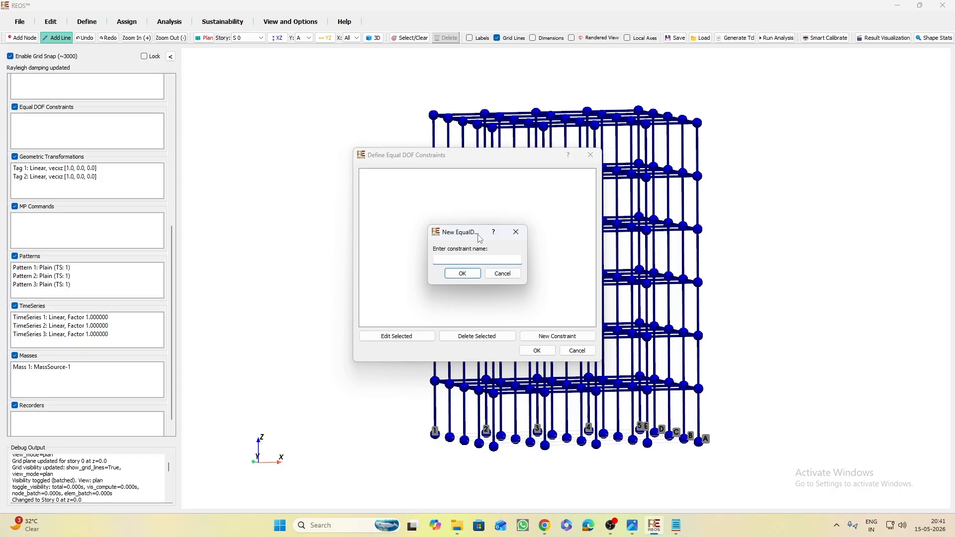
text(FD EQDF)
click(462, 274)
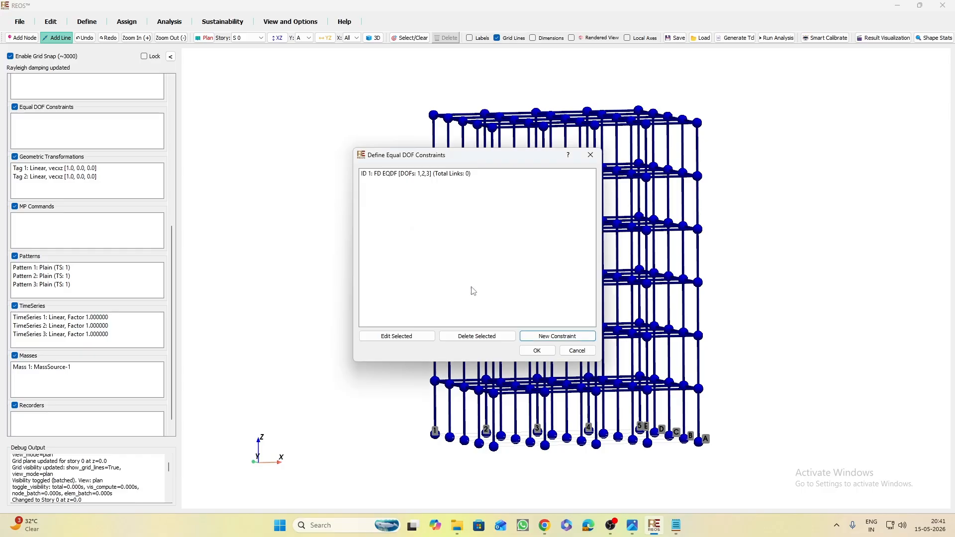
click(545, 358)
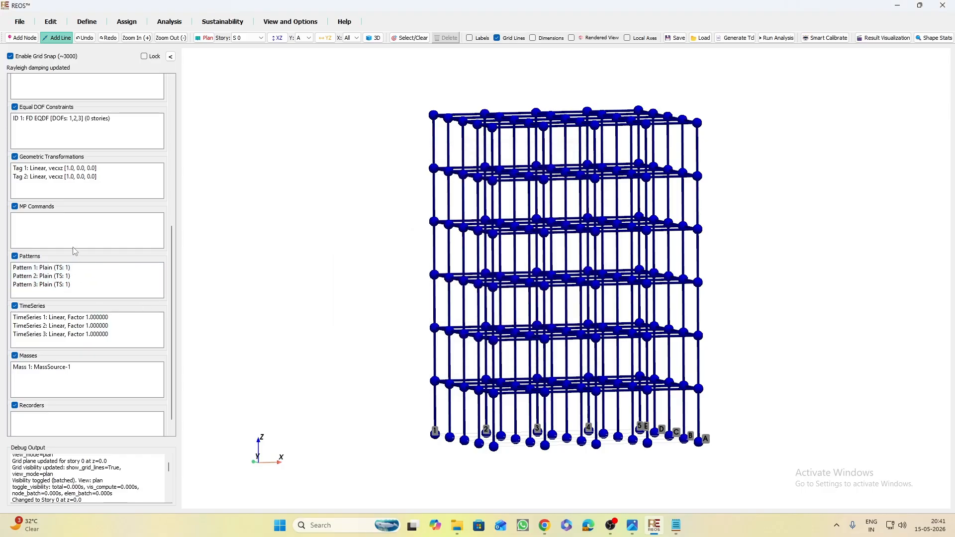
Review the model's defined elements, materials, sections, constraints and assigned properties
scroll(90, 226, down, 1)
scroll(90, 230, up, 4)
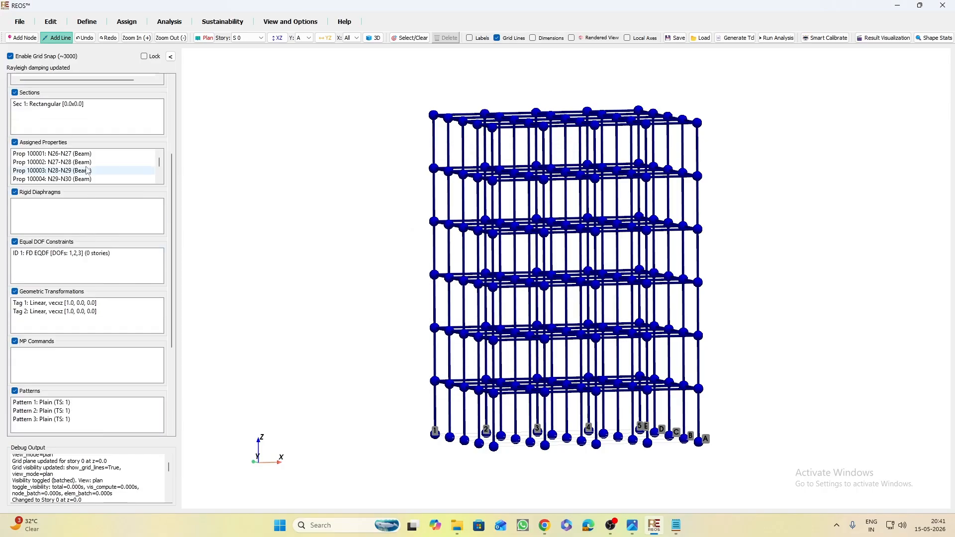
scroll(99, 224, down, 4)
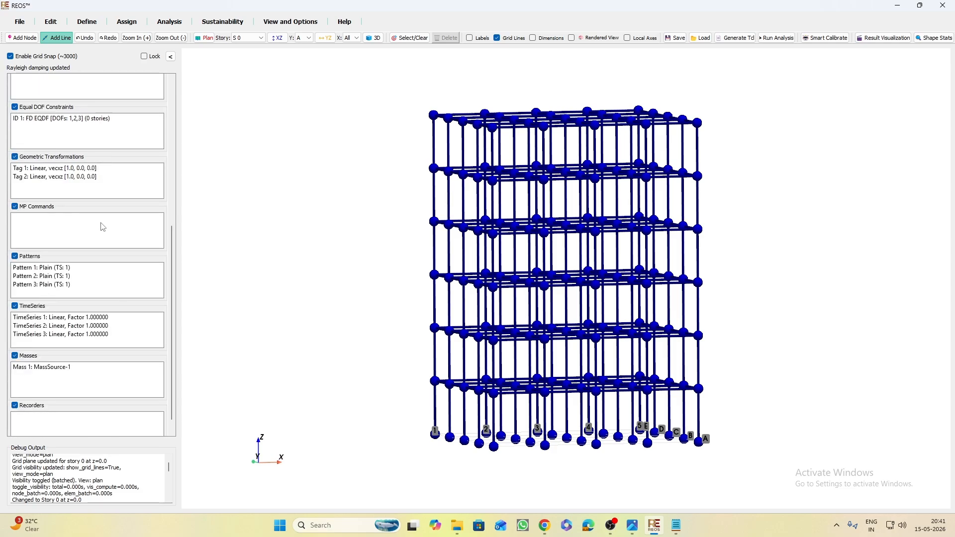
scroll(89, 320, up, 6)
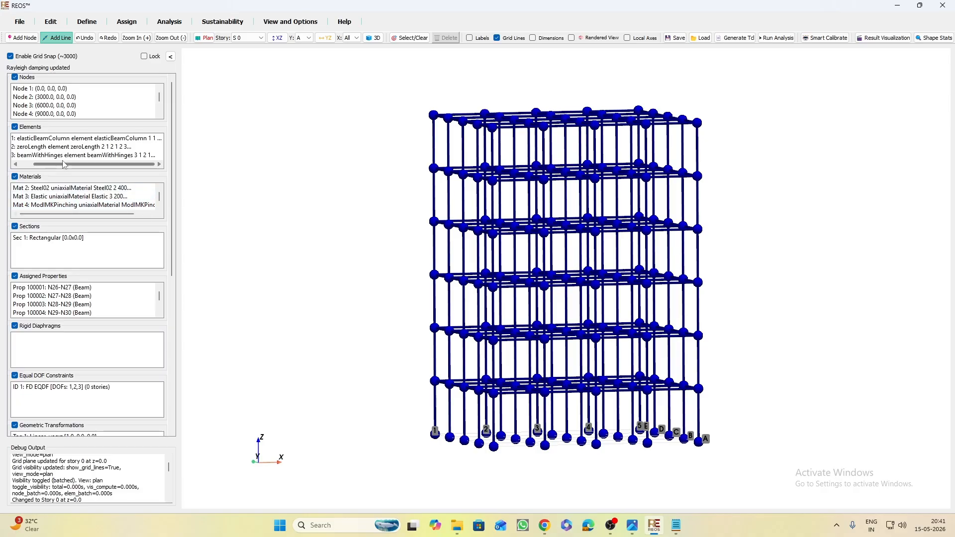
click(79, 156)
click(89, 140)
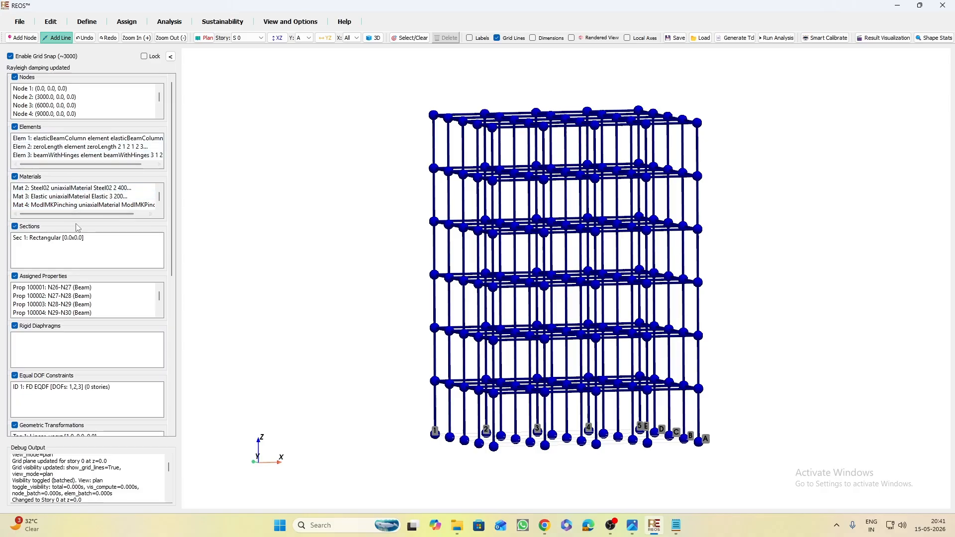
click(71, 198)
click(91, 190)
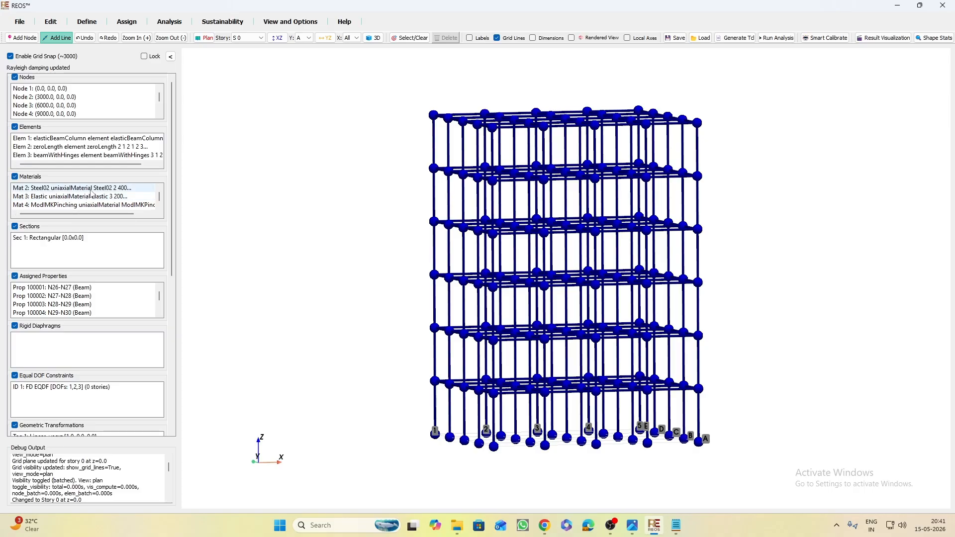
Open the Concrete02 material (Mat 1) for editing and set its ultimate strain epsU to -0.004
scroll(91, 194, up, 1)
double_click(69, 189)
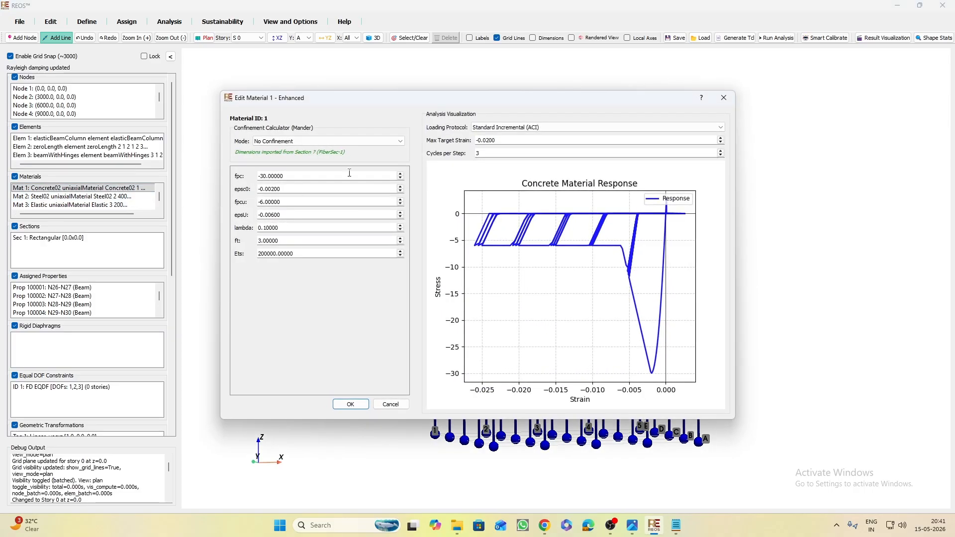
drag(293, 176, 259, 176)
drag(289, 192, 250, 175)
drag(287, 202, 263, 202)
drag(288, 202, 259, 202)
drag(288, 215, 274, 215)
text(4)
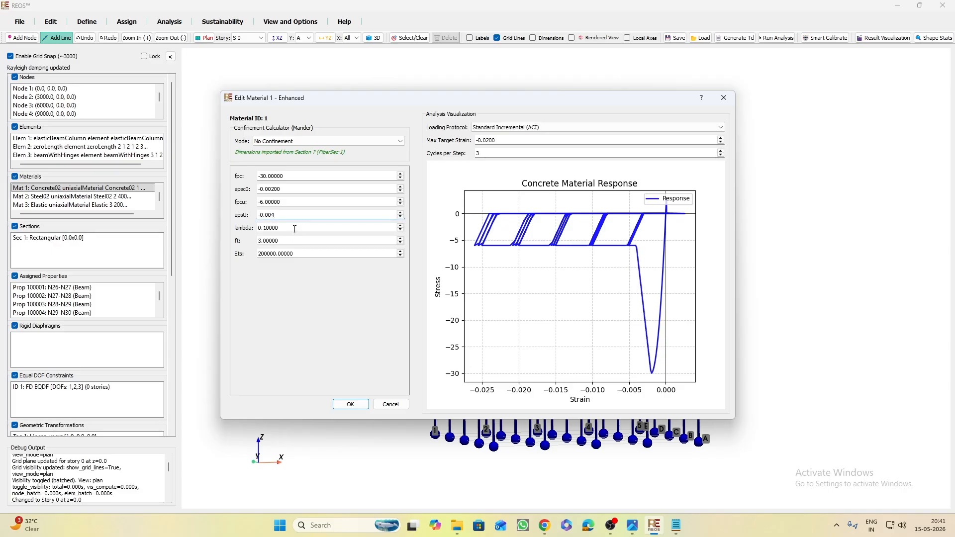
Set the Concrete02 material's tensile strength ft to 0 and Ets to 2000, and save the material
key(Tab)
key(Tab)
text(0)
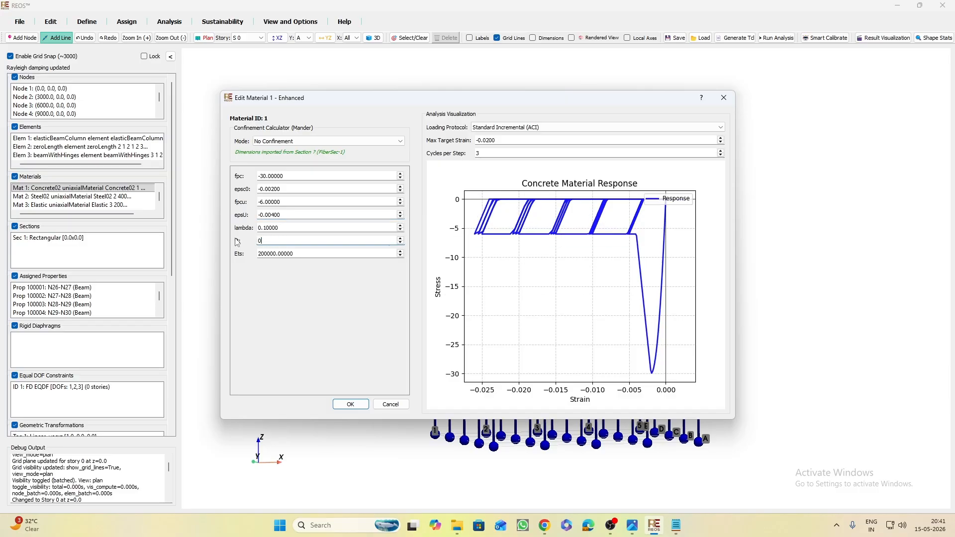
click(270, 252)
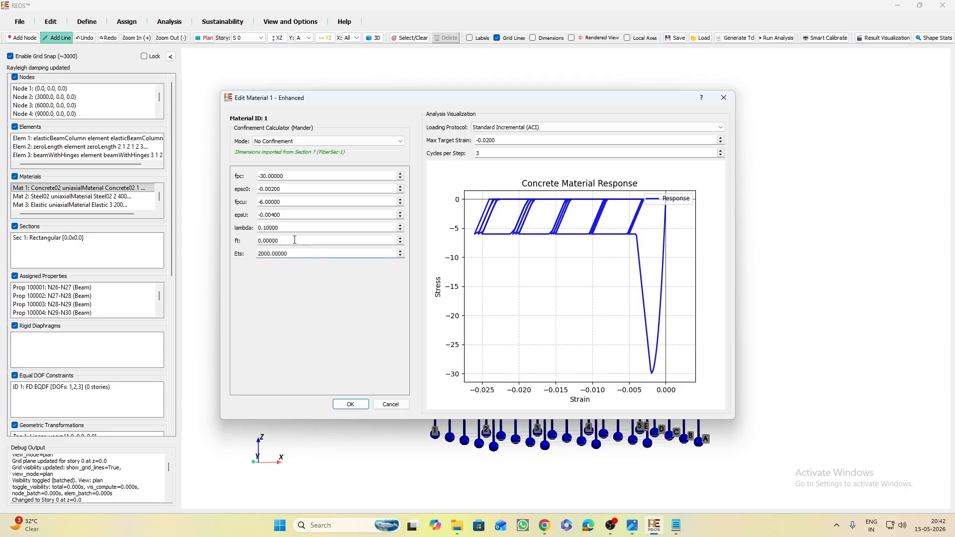
double_click(274, 253)
click(274, 254)
click(355, 406)
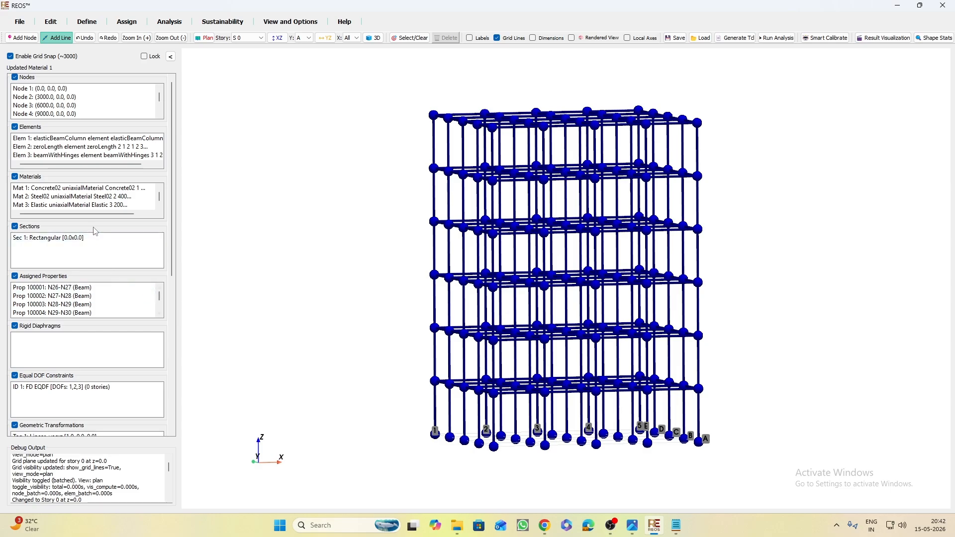
Open the Steel02 material (Mat 2) for editing and set Fy to 500 and b to 0.001
double_click(85, 197)
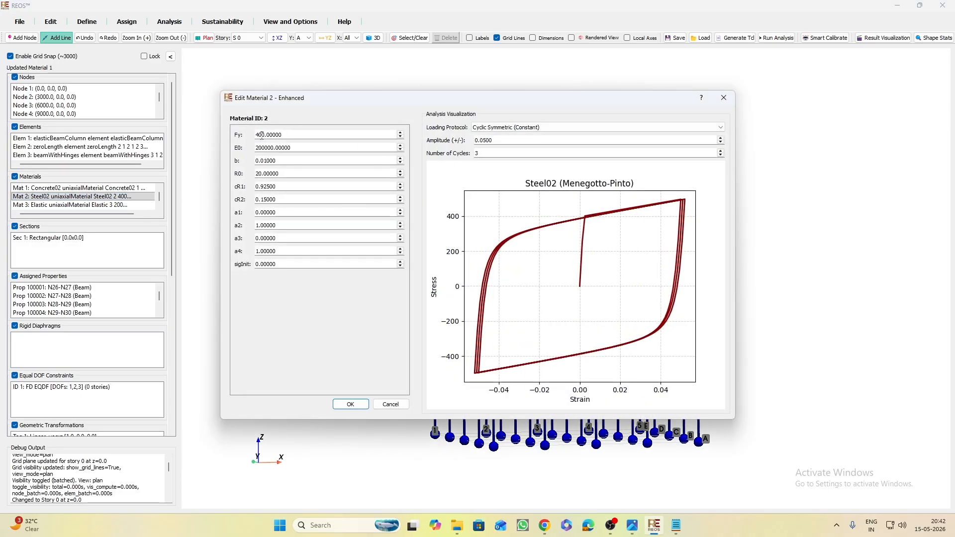
text(50)
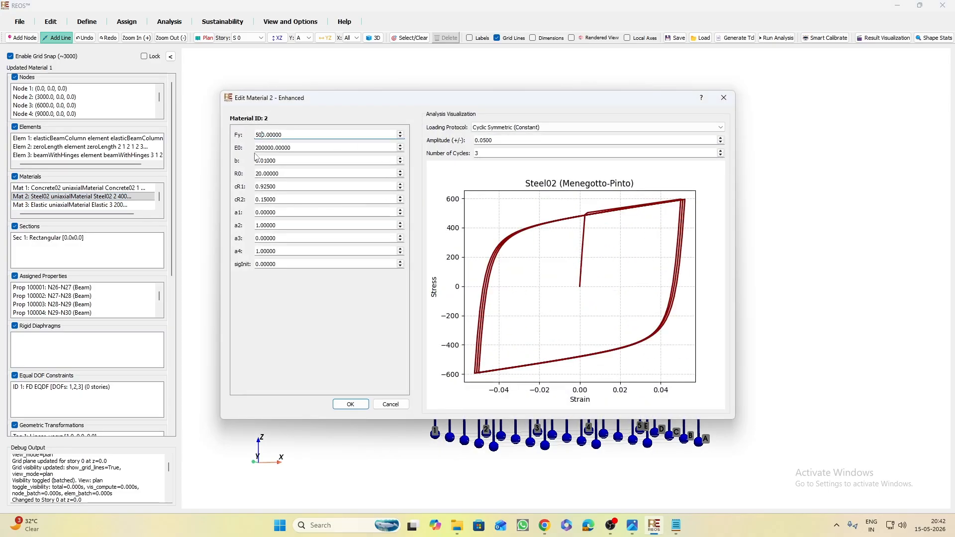
drag(281, 159, 262, 158)
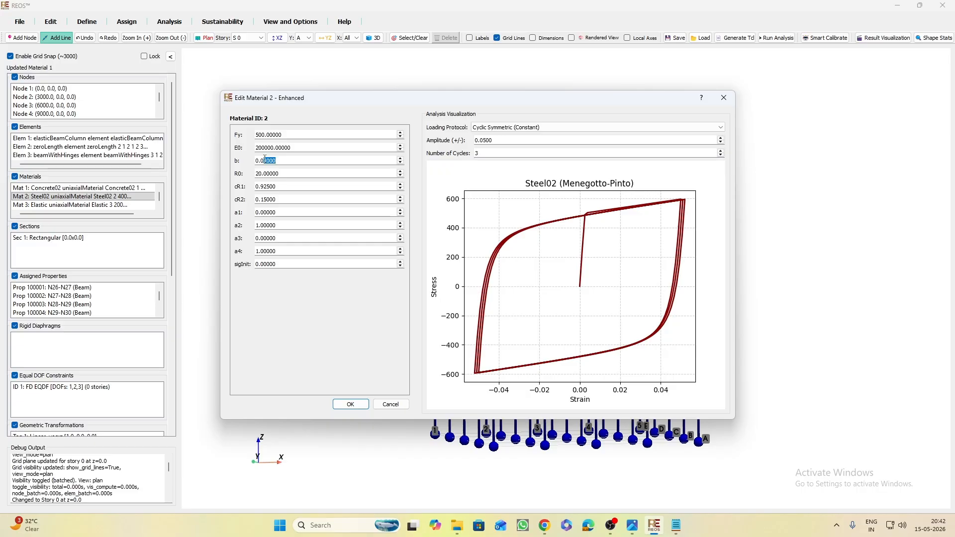
text(01)
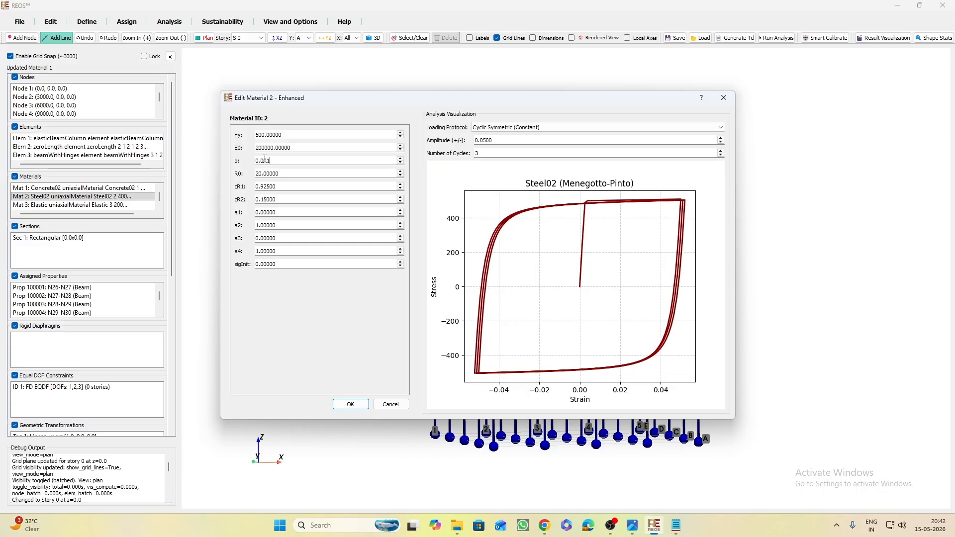
Set the Steel02 material's cR1 to 0.8 and reselect the value for further editing
drag(282, 189, 262, 188)
text(8)
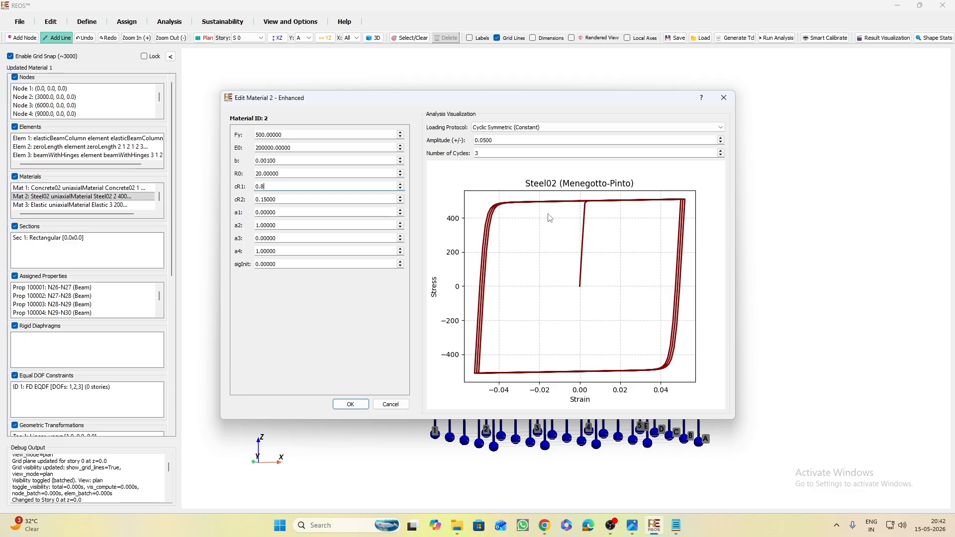
double_click(260, 186)
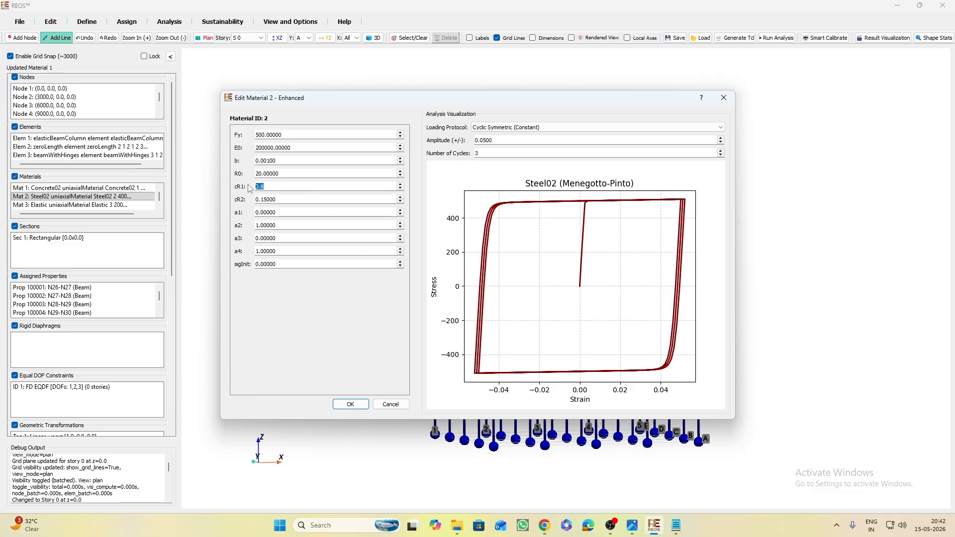
Set the Steel02 material's loading protocol to EN 12512 (Ductility) and save Material 2
click(354, 408)
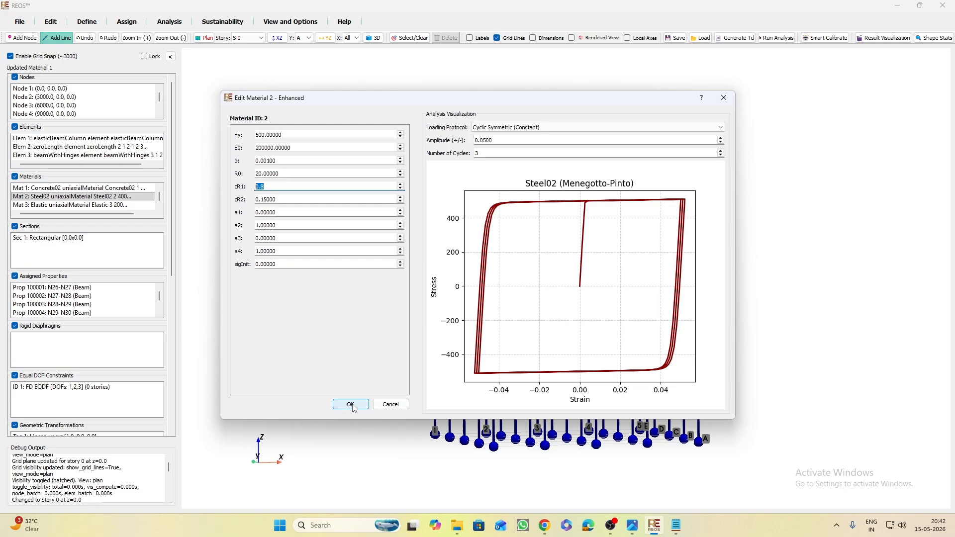
click(561, 128)
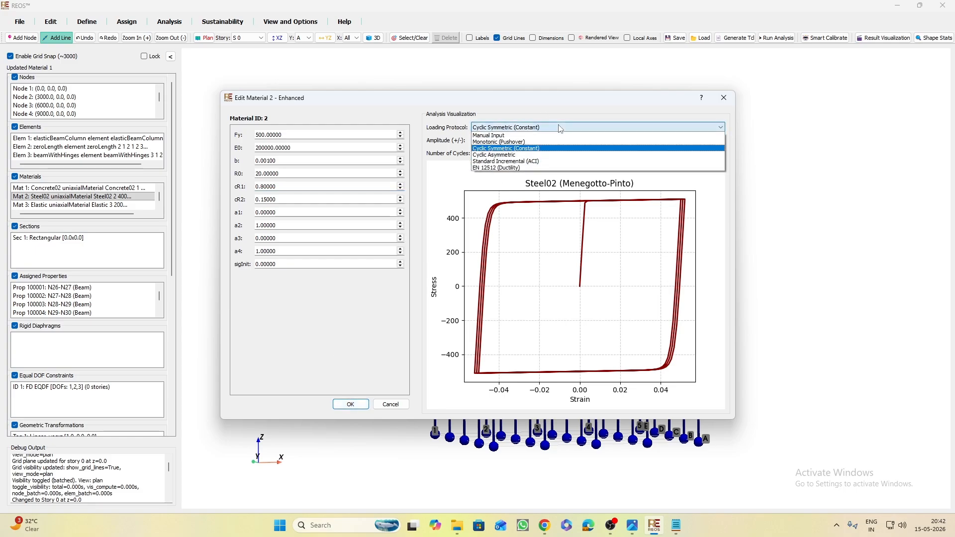
click(514, 169)
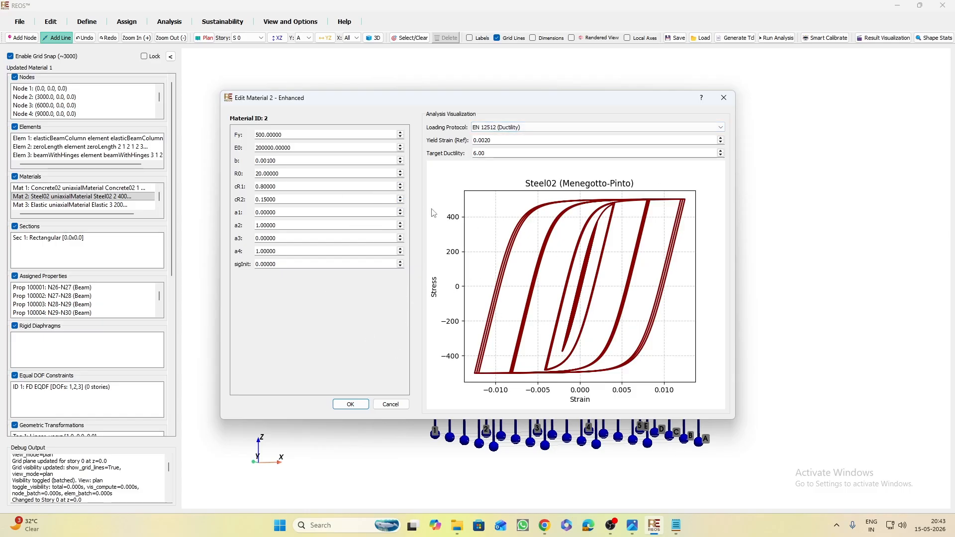
click(351, 404)
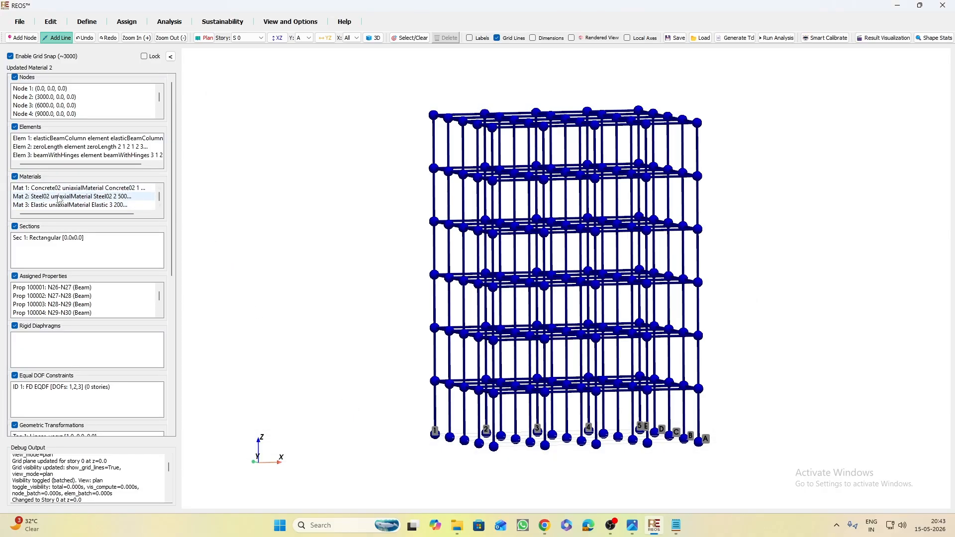
scroll(64, 195, down, 1)
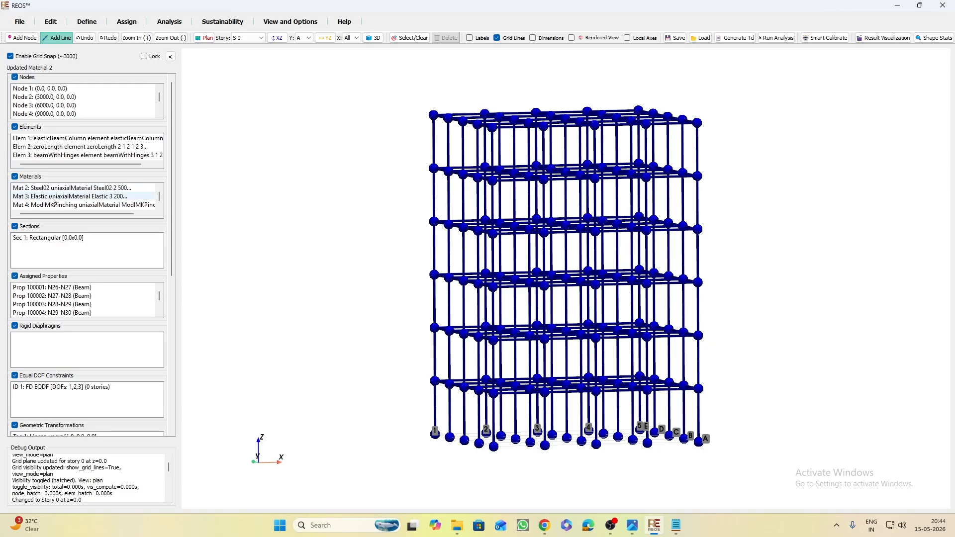
double_click(88, 197)
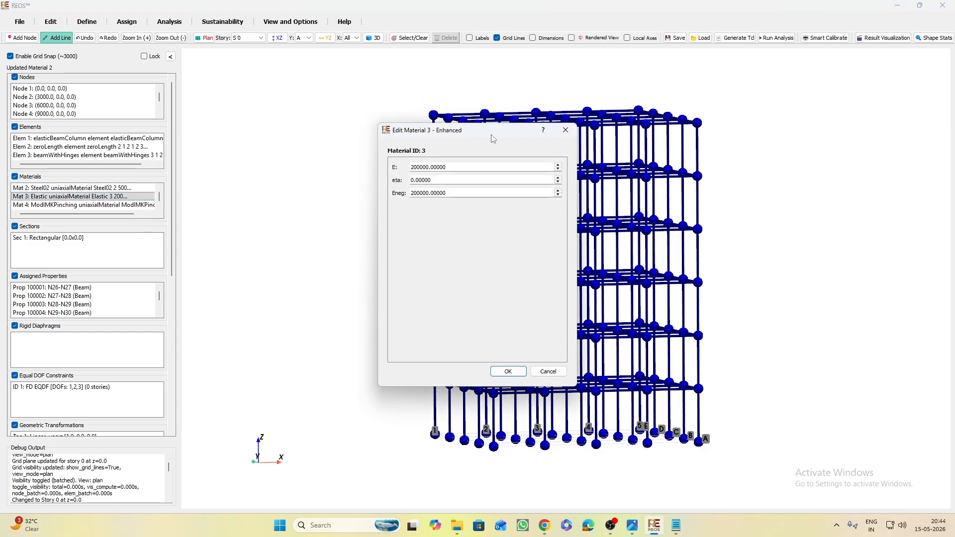
drag(491, 135, 376, 101)
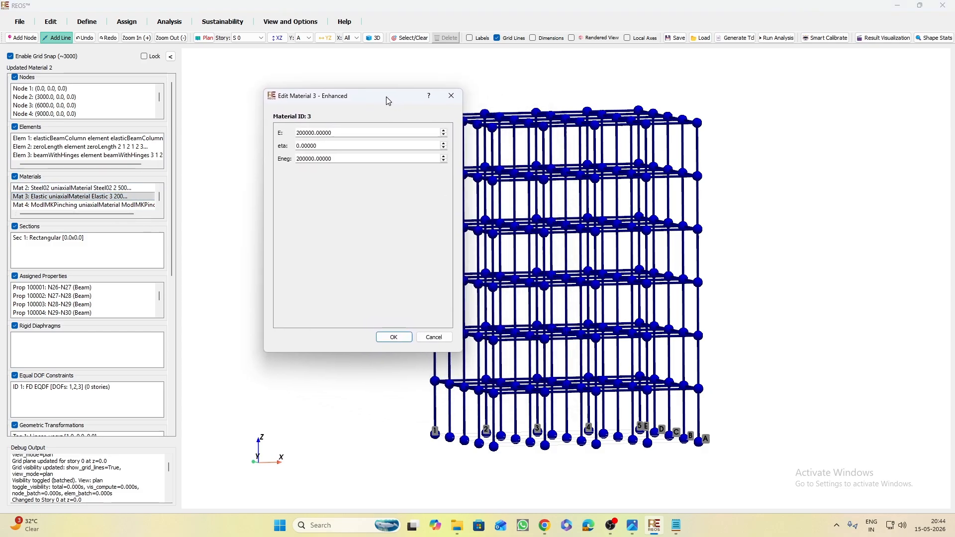
triple_click(348, 130)
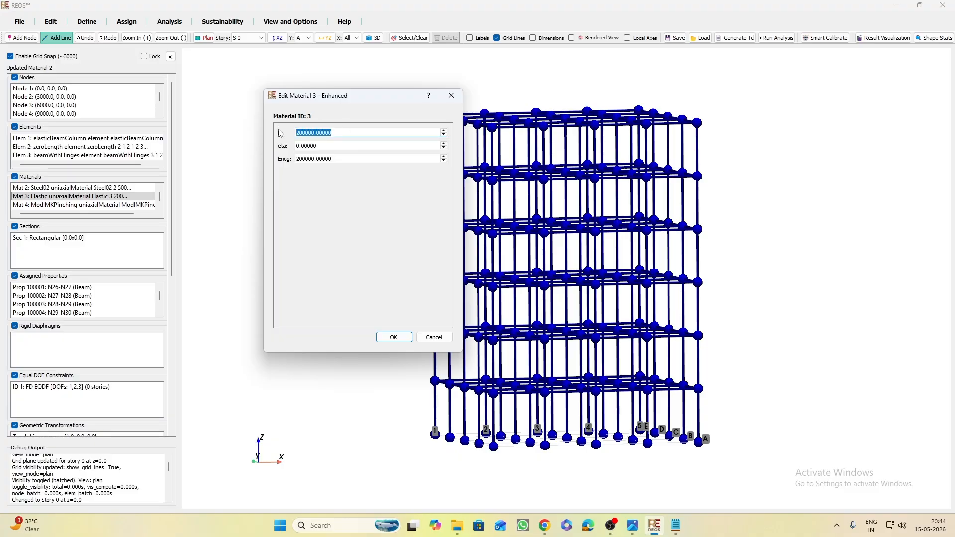
text(10000000000000)
drag(335, 159, 296, 159)
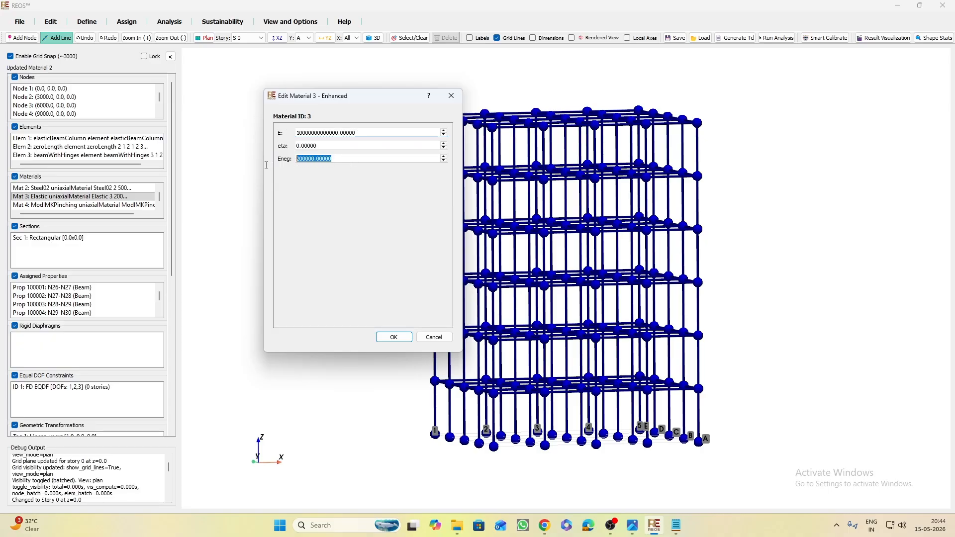
text(100000000)
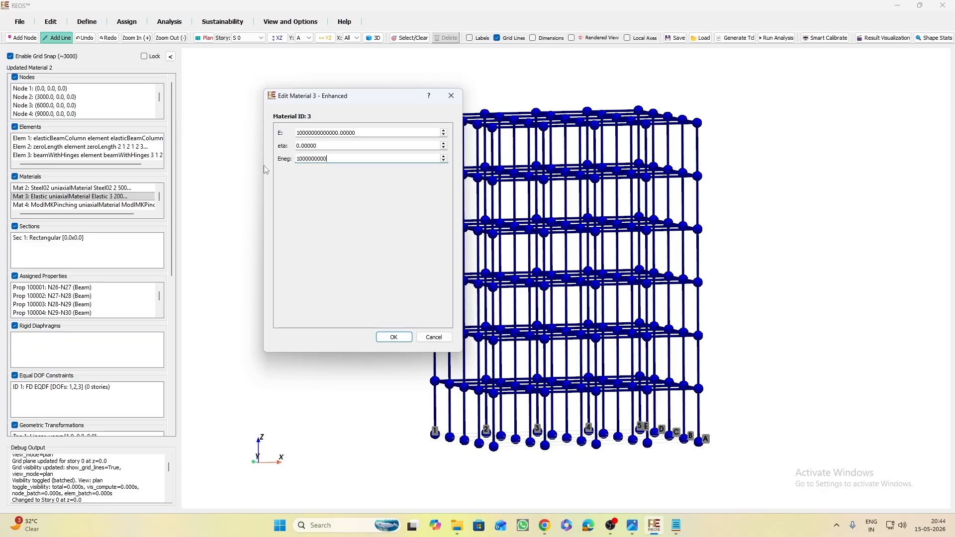
text(0000)
click(361, 132)
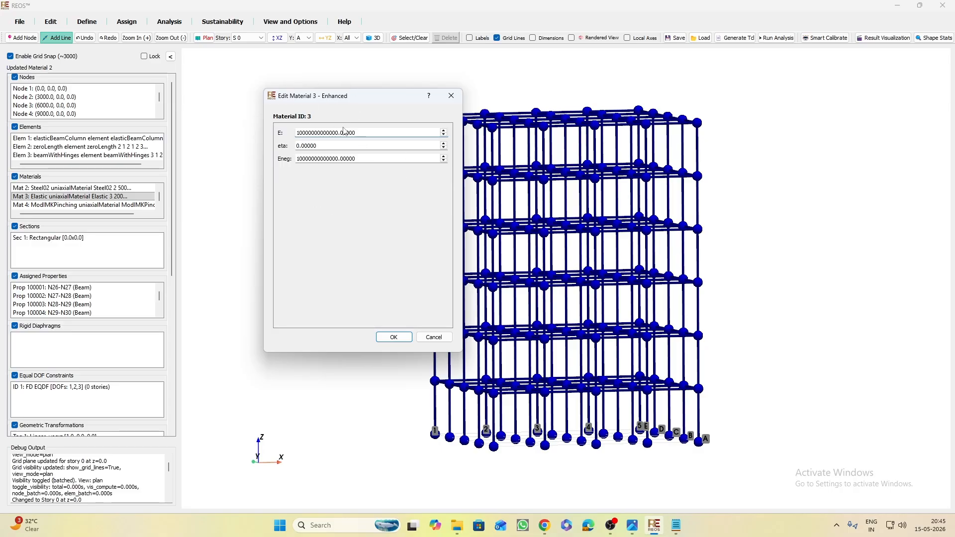
click(392, 337)
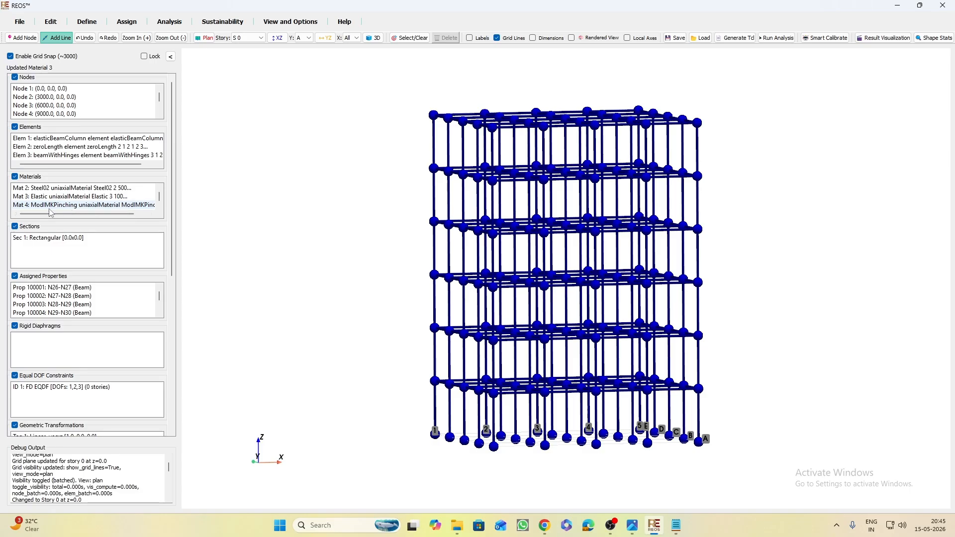
Open ModIMKPinching Material 4 for editing and set both Res_Pos and Res_Neg to 0
scroll(50, 213, down, 1)
double_click(53, 175)
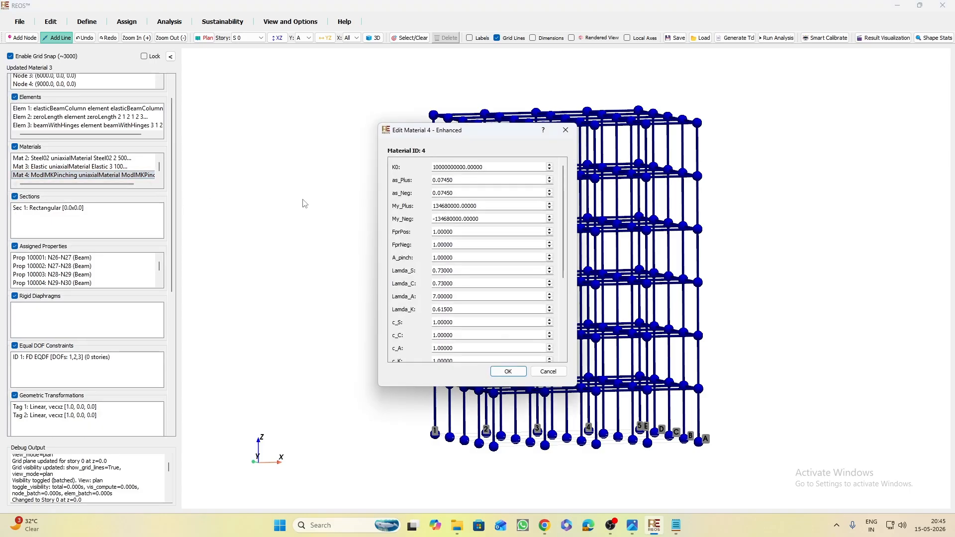
drag(471, 130, 462, 86)
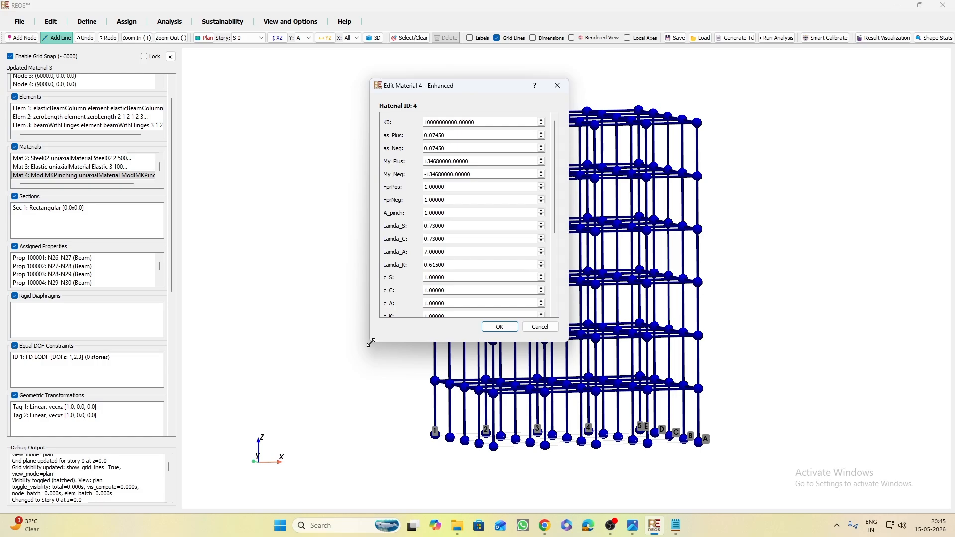
drag(370, 343, 316, 468)
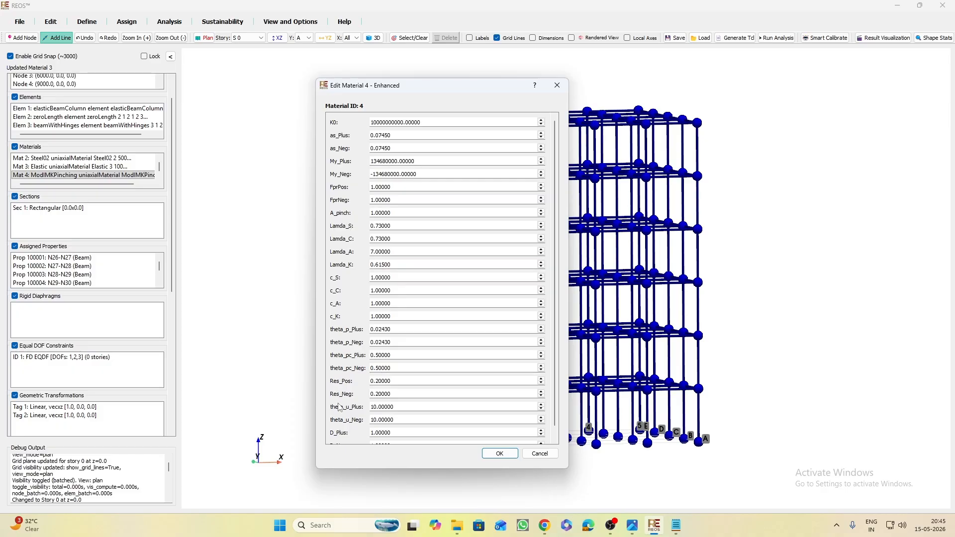
scroll(340, 407, down, 1)
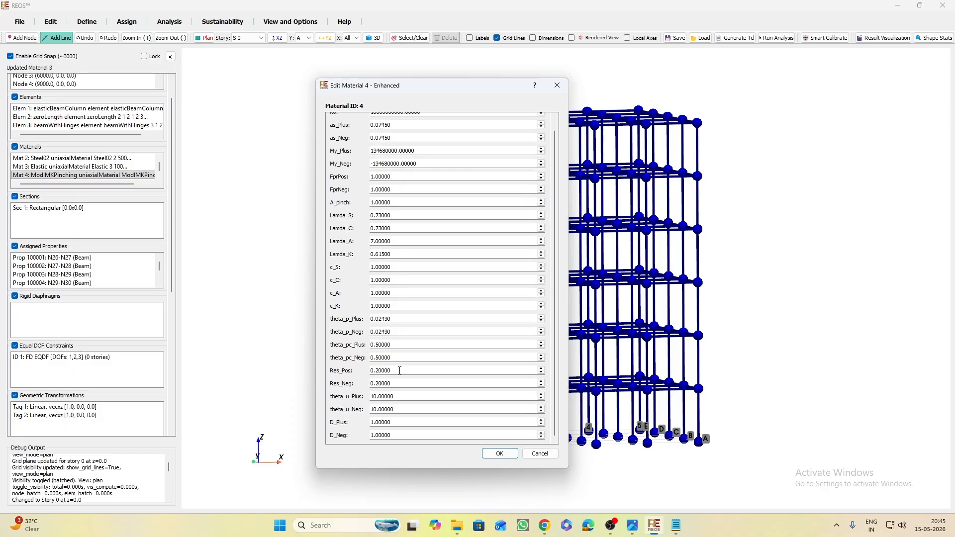
scroll(365, 202, up, 1)
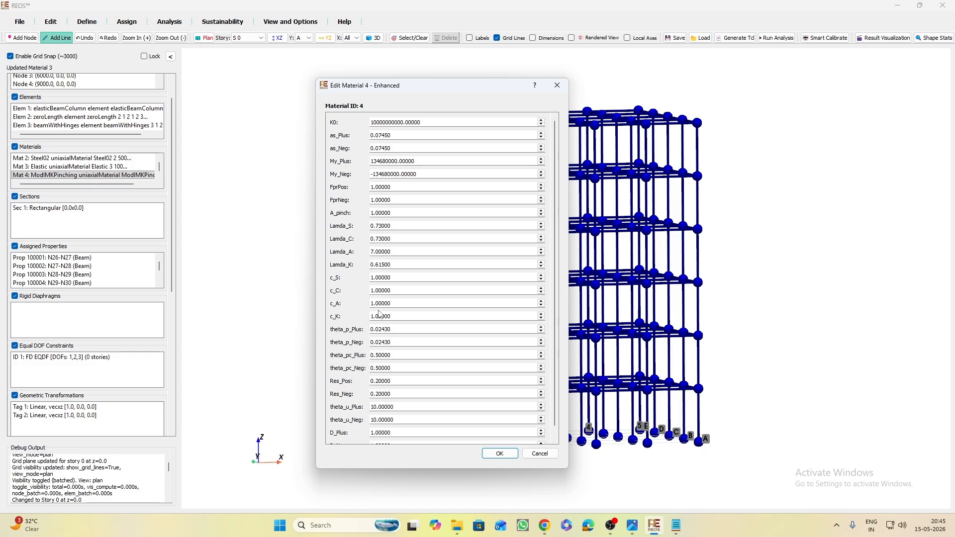
double_click(401, 381)
text(0)
double_click(387, 395)
text(0)
click(402, 382)
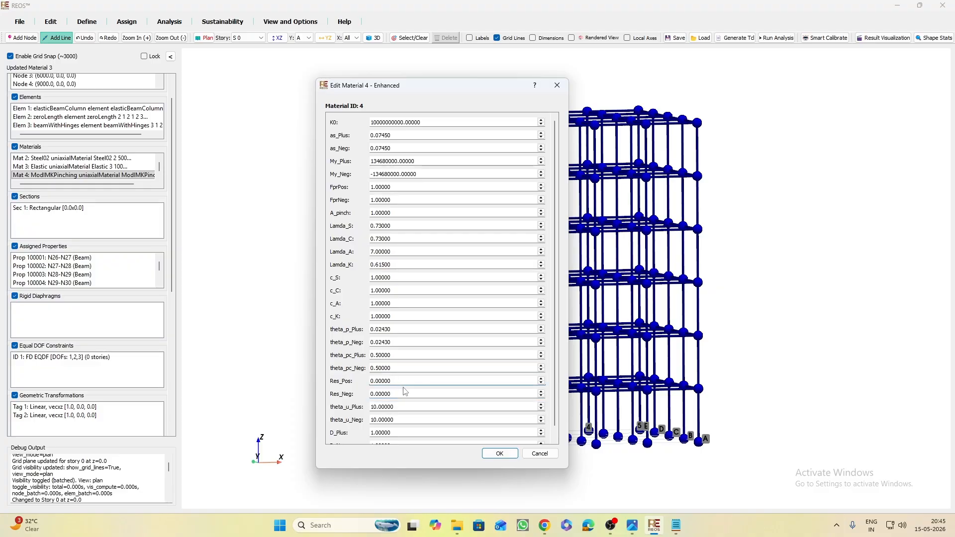
Edit the leading digits of Material 4's K0 value, entering a 6, and save the material
scroll(331, 343, down, 1)
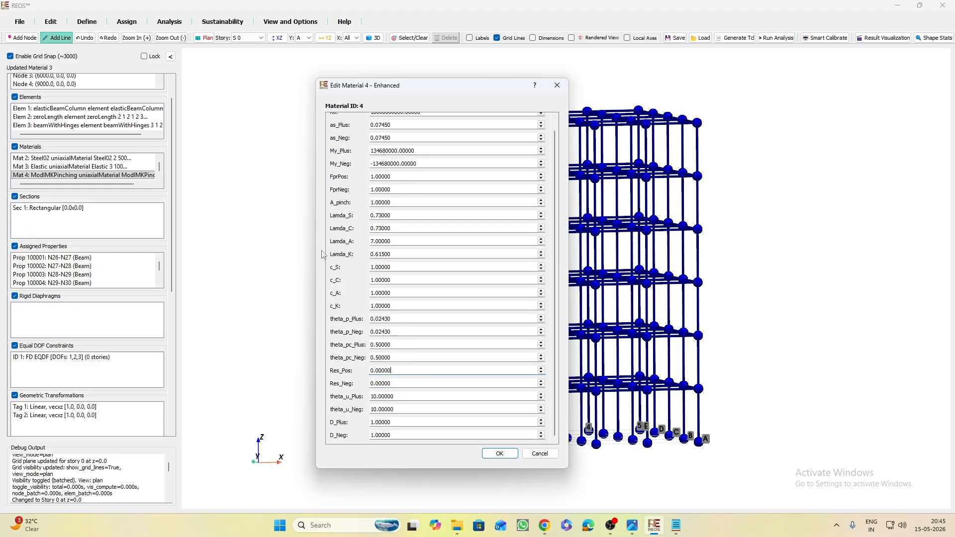
scroll(338, 211, up, 1)
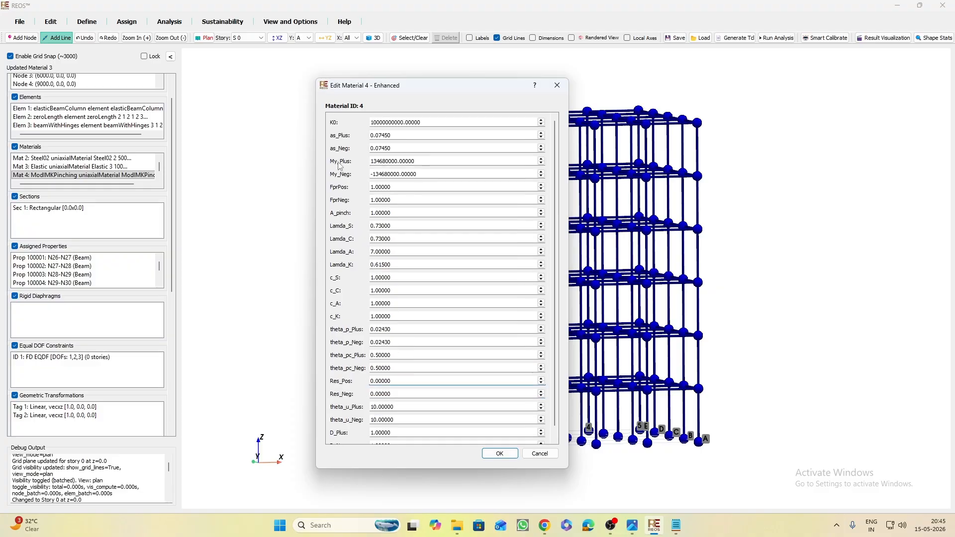
click(375, 122)
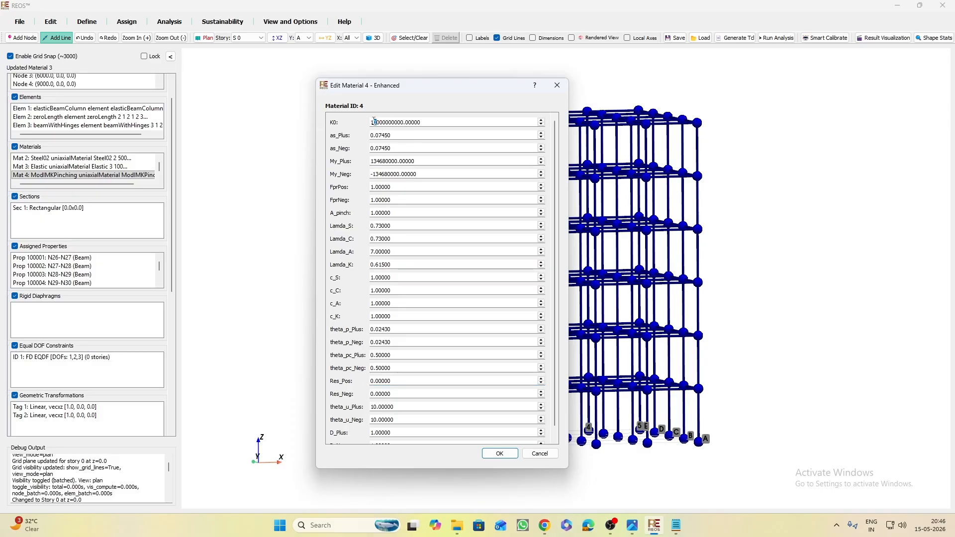
text(6)
click(500, 453)
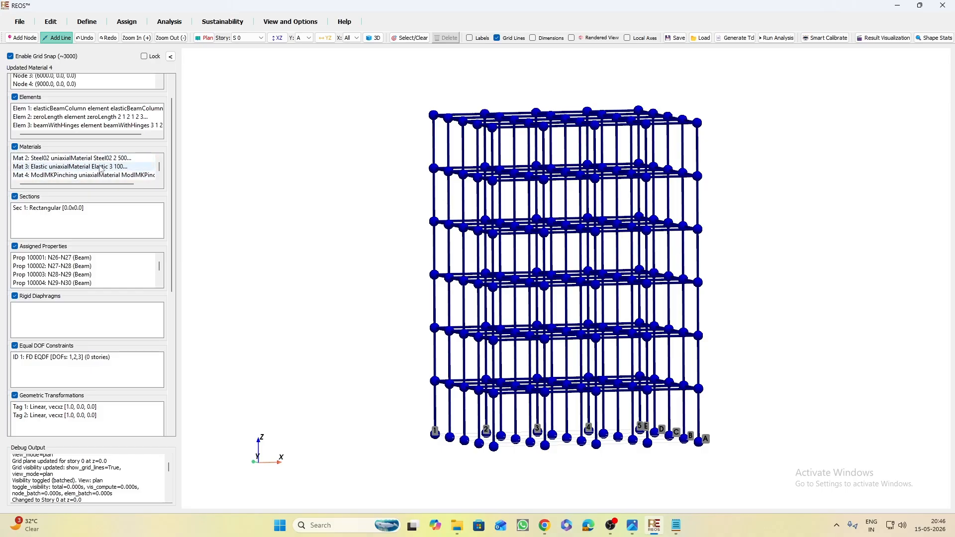
Open elasticBeamColumn Element 1 for editing and set its section width to 300 and depth to 450
scroll(78, 150, up, 1)
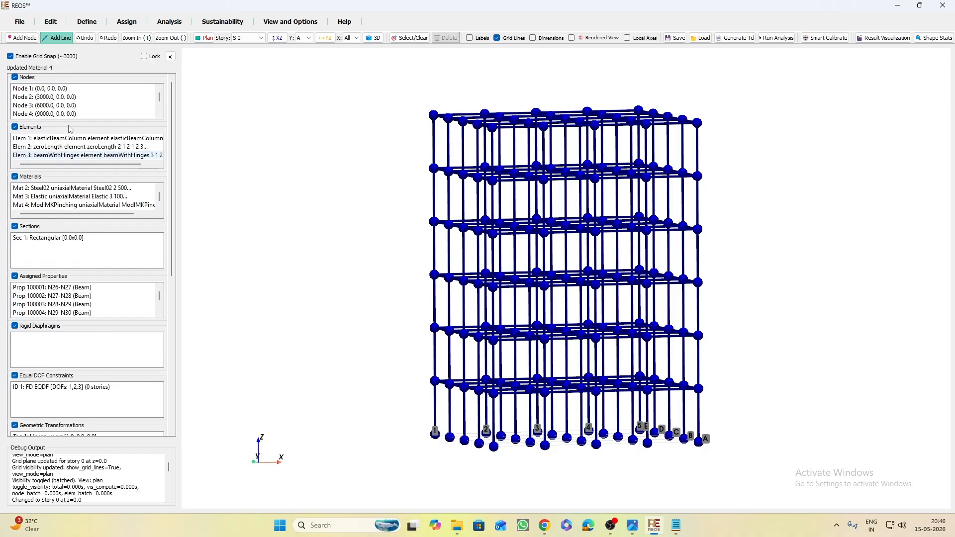
double_click(65, 139)
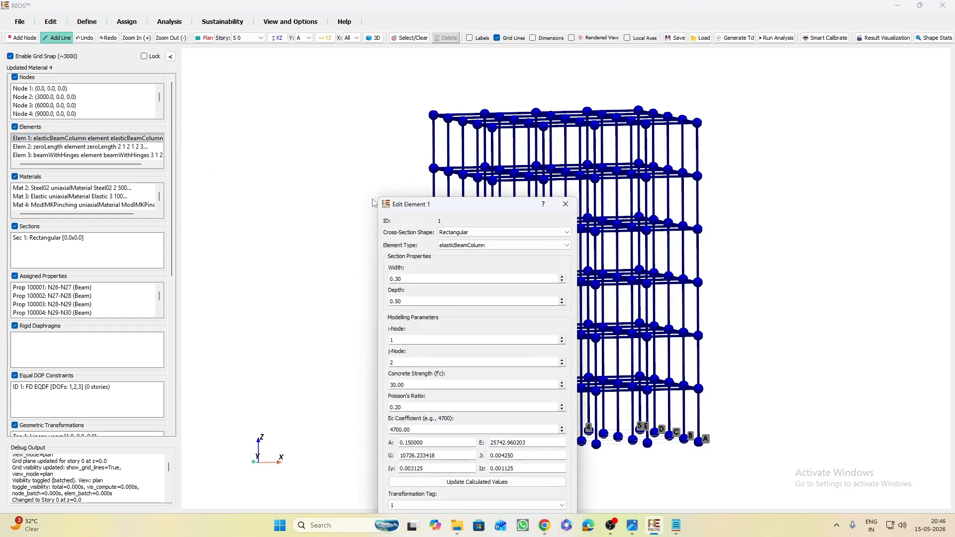
drag(466, 211, 293, 65)
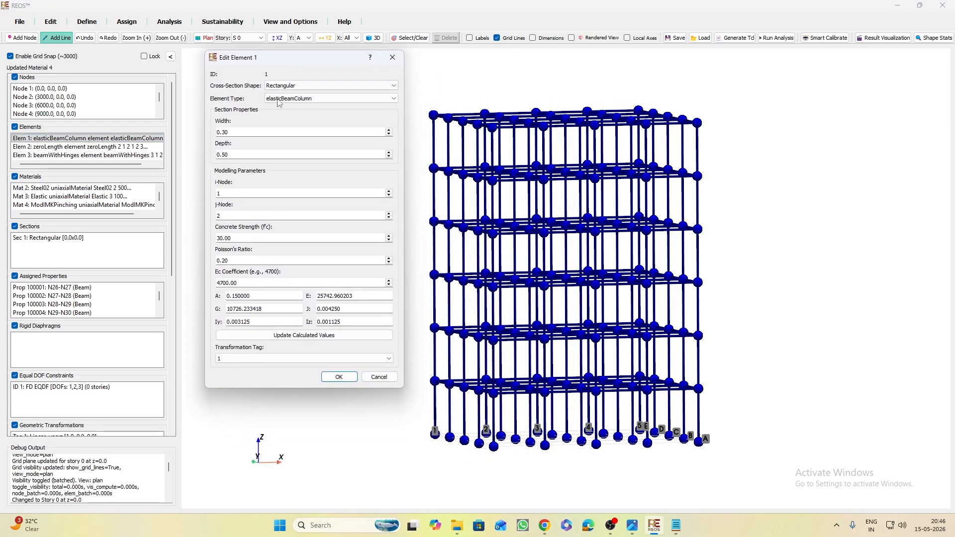
drag(259, 135, 201, 132)
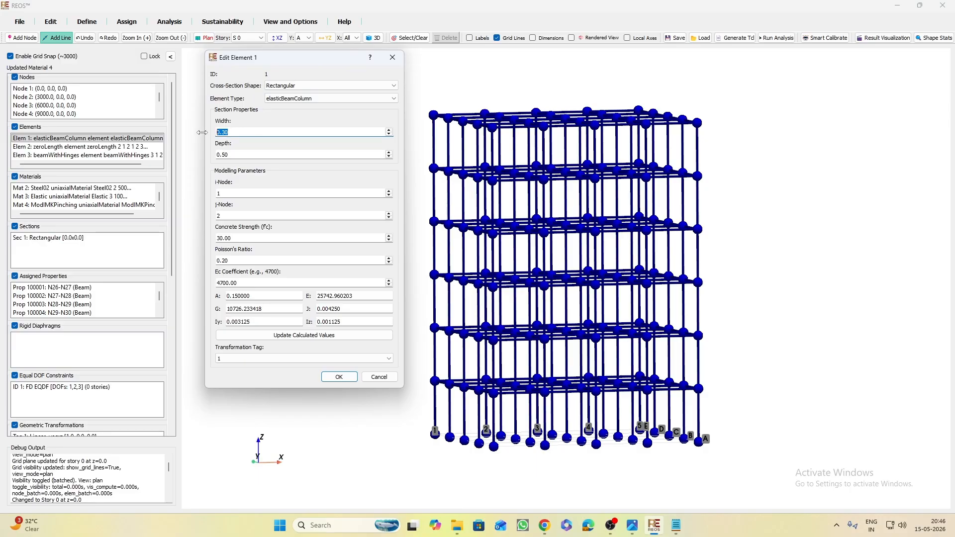
text(300)
drag(256, 153, 204, 150)
text(45)
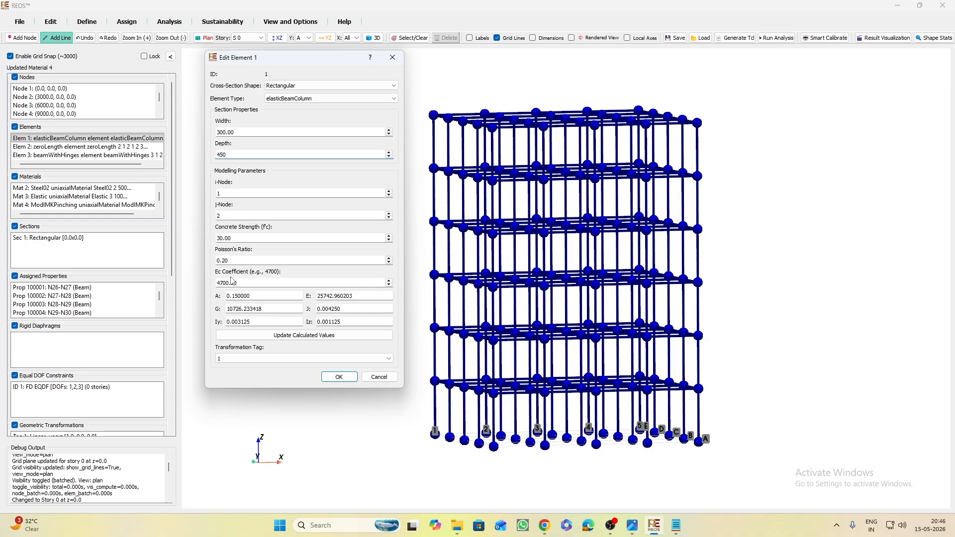
Set Element 1's Ec coefficient to 5000, update its calculated values and save the element
drag(226, 283, 213, 283)
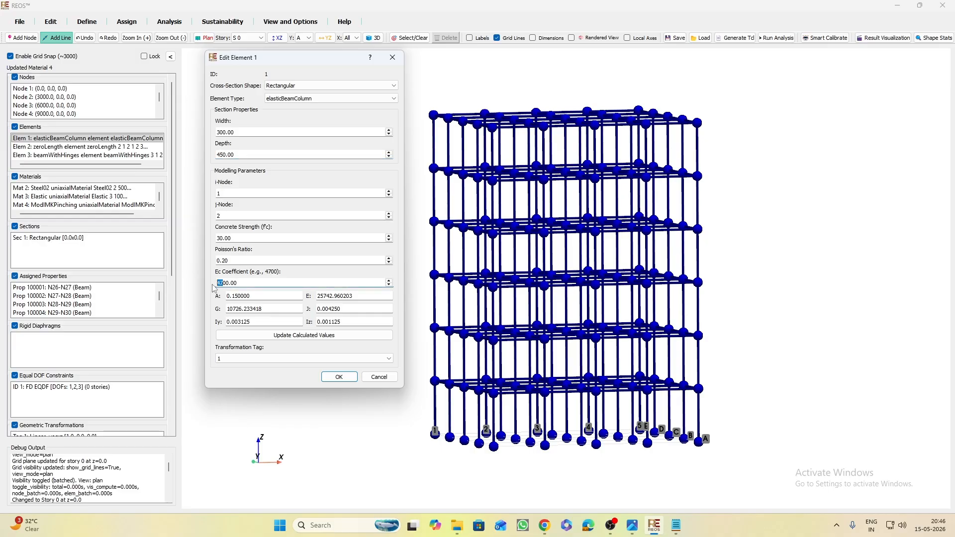
text(50)
click(251, 283)
drag(224, 284, 214, 283)
click(303, 336)
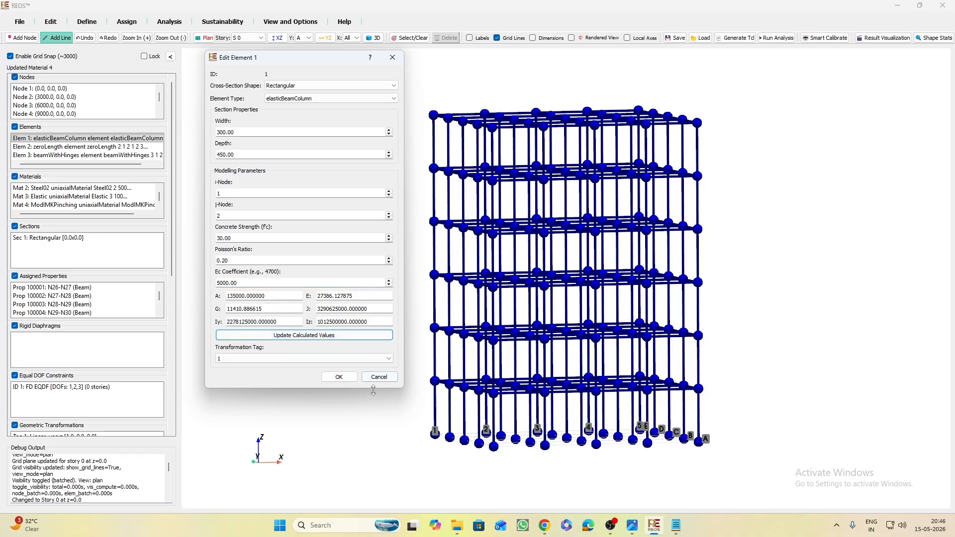
click(340, 376)
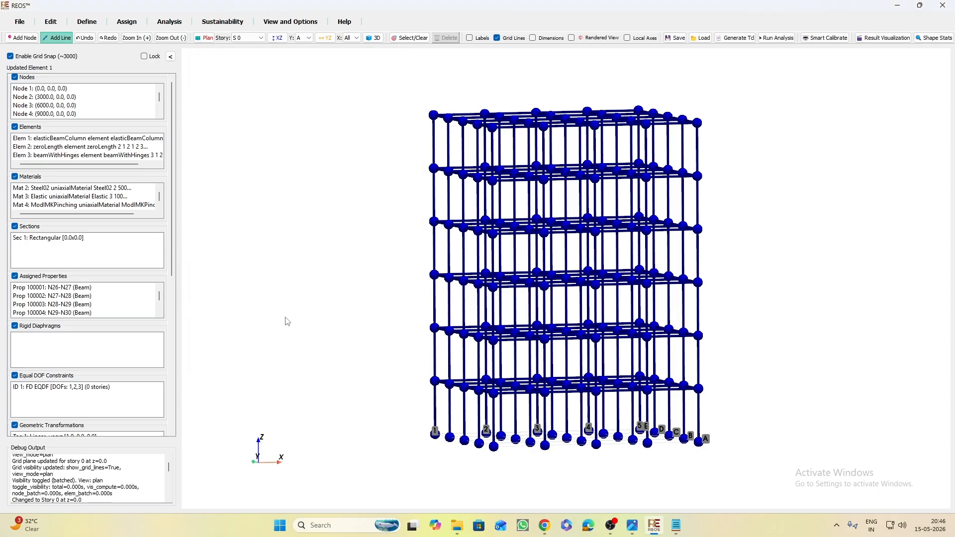
Review the material choices for the RX and UX directions of zeroLength Element 2 and close it without saving
double_click(66, 147)
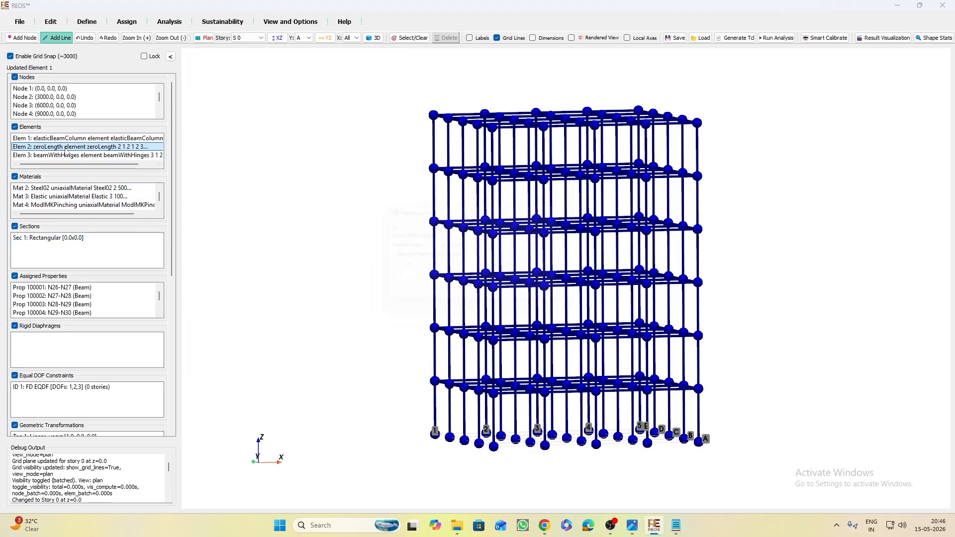
drag(361, 181, 298, 151)
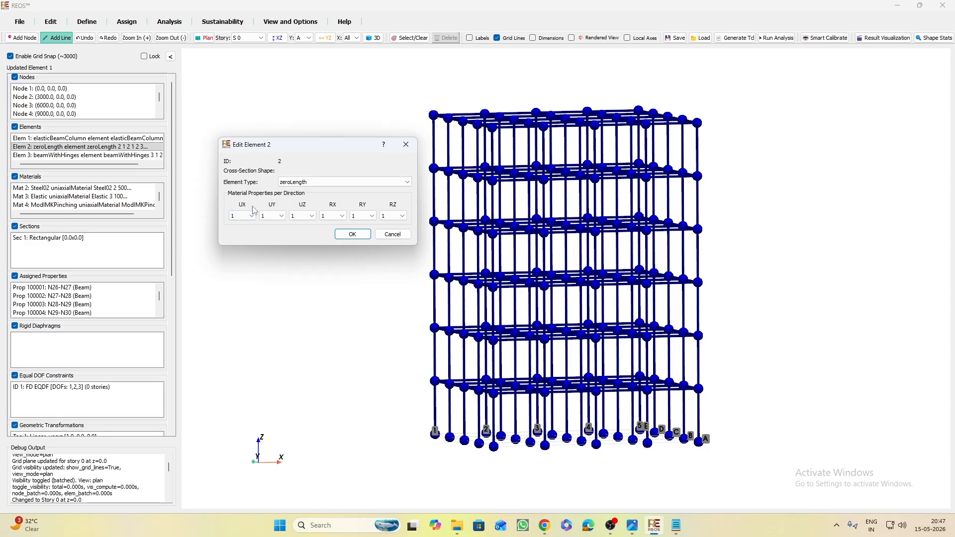
click(343, 218)
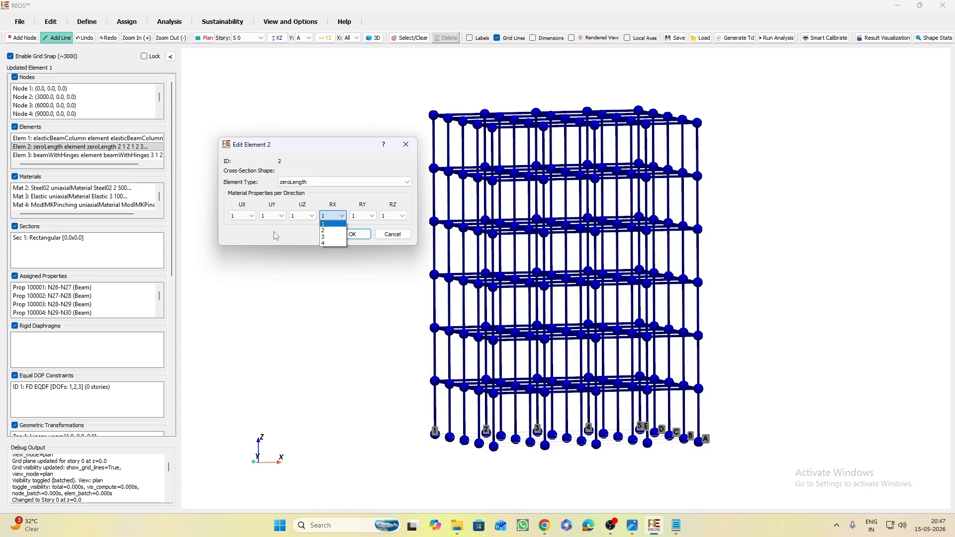
click(246, 219)
click(246, 219)
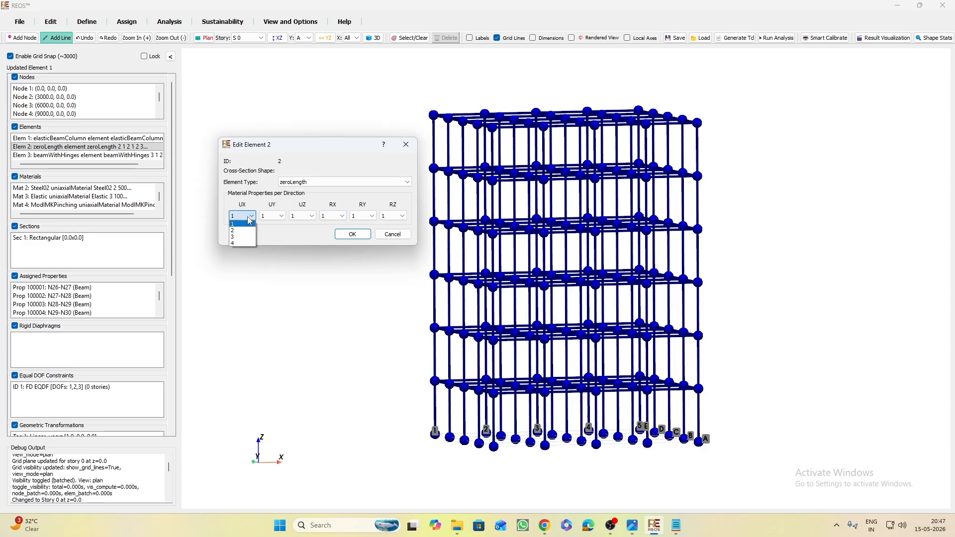
click(406, 146)
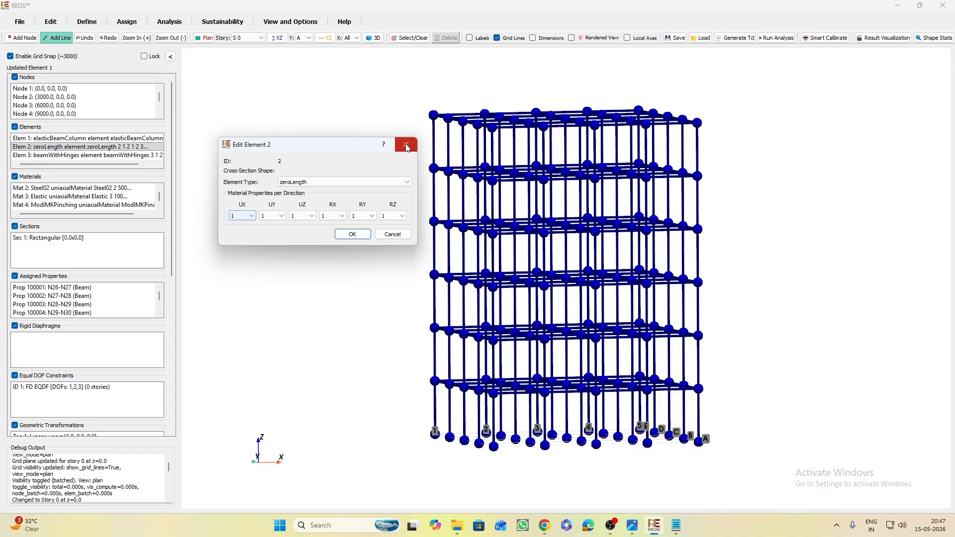
Open zeroLength Element 2 for editing and assign material 3 to its UX, UY, UZ and RZ directions
click(407, 146)
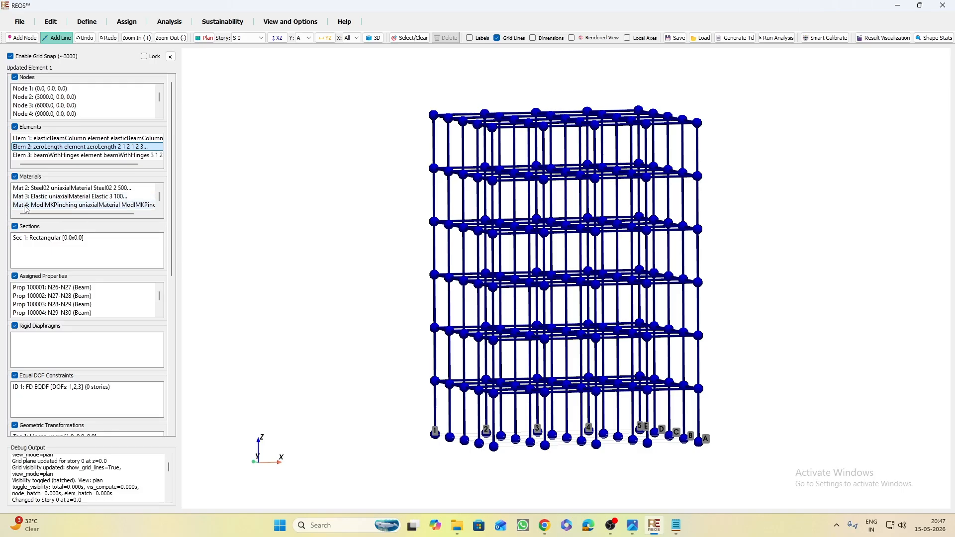
double_click(82, 148)
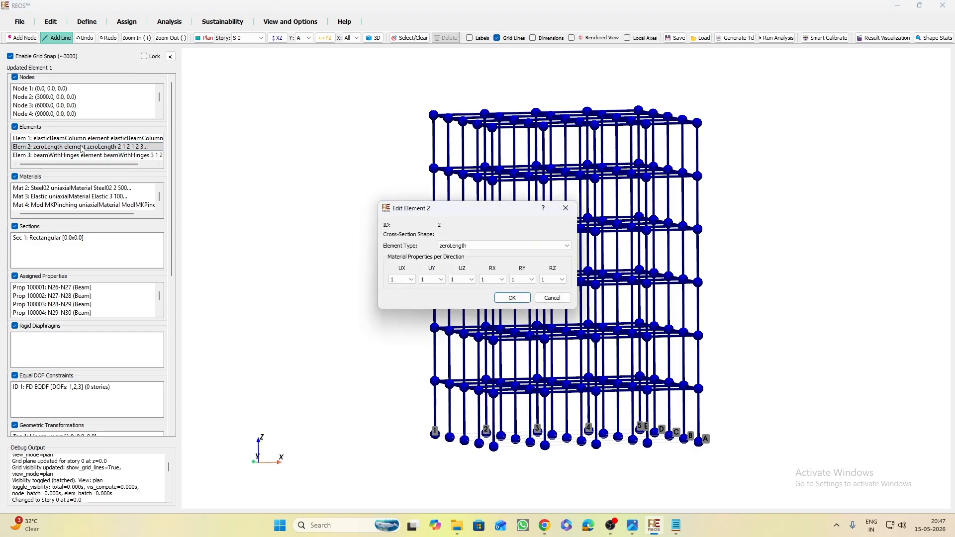
click(403, 279)
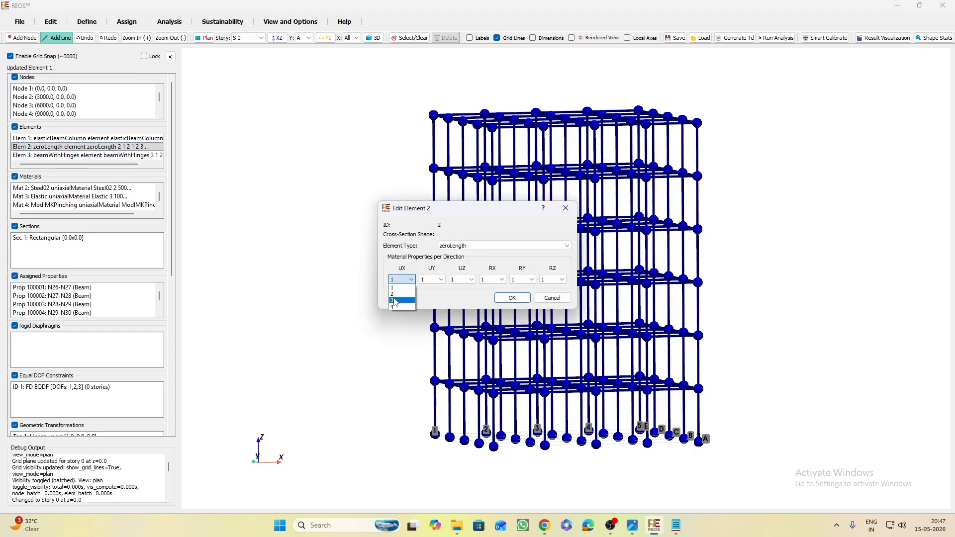
click(395, 301)
click(432, 280)
click(428, 301)
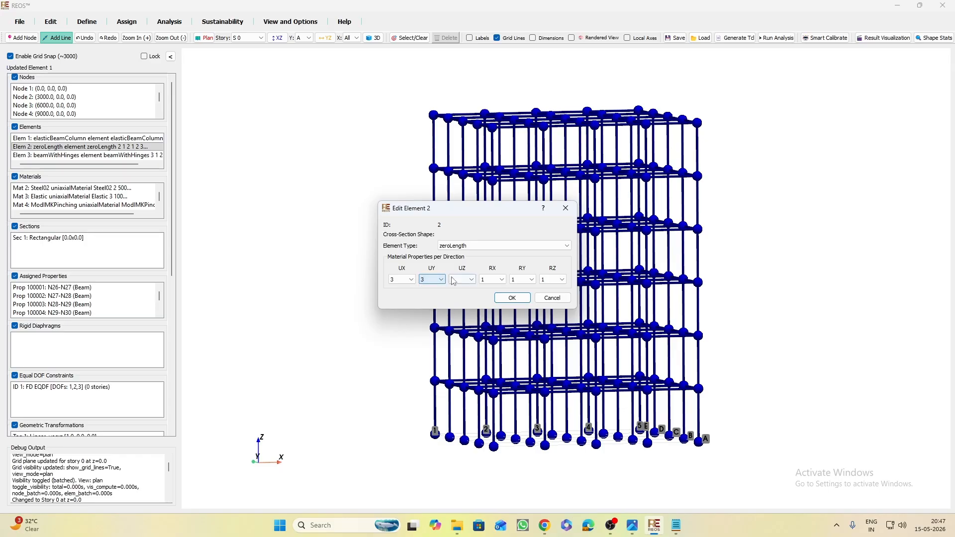
click(453, 280)
click(458, 298)
click(563, 280)
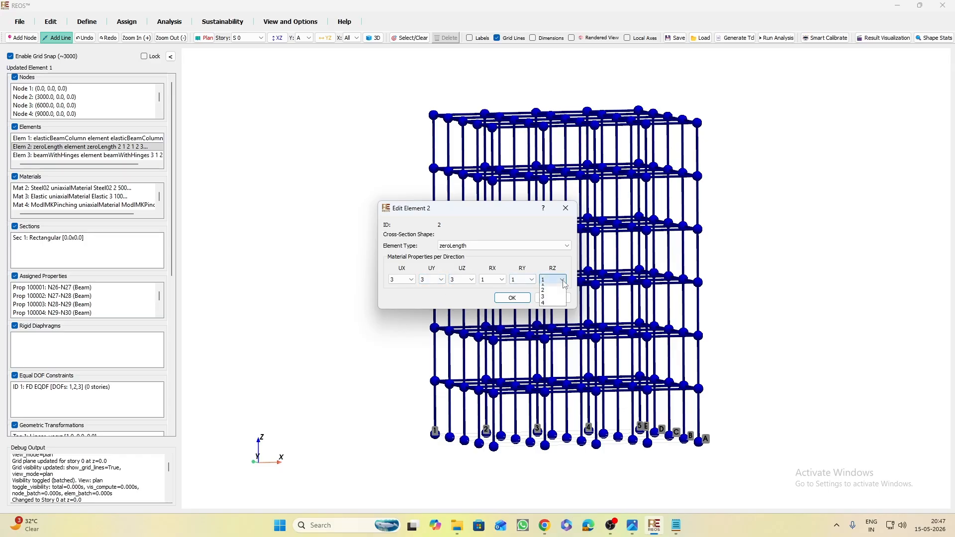
click(543, 296)
Assign material 4 to Element 2's RX and RY directions and save the element
click(493, 279)
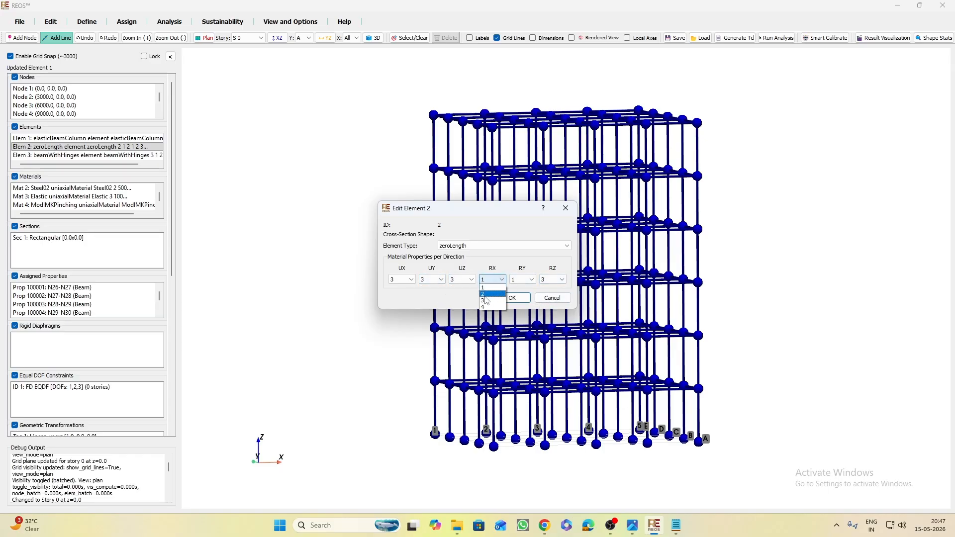
click(485, 307)
click(523, 280)
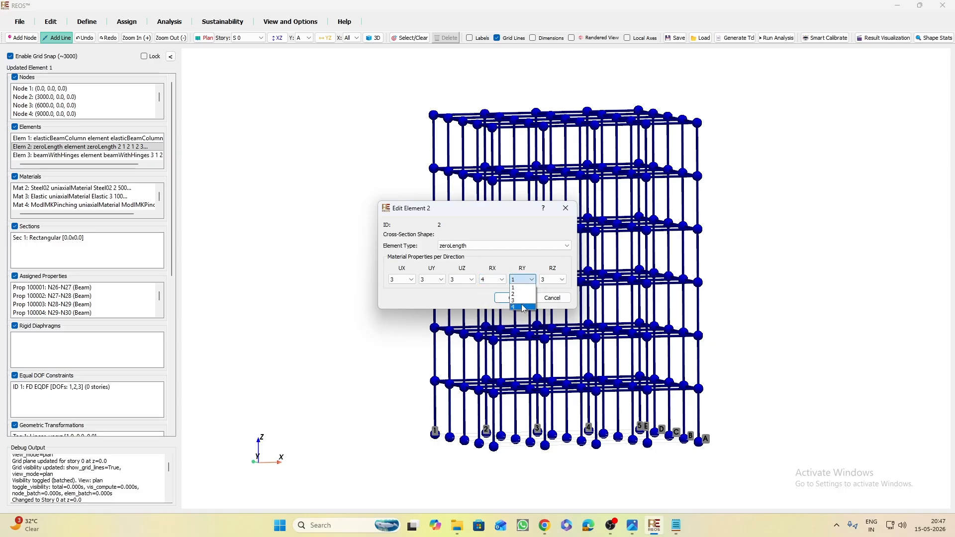
click(524, 307)
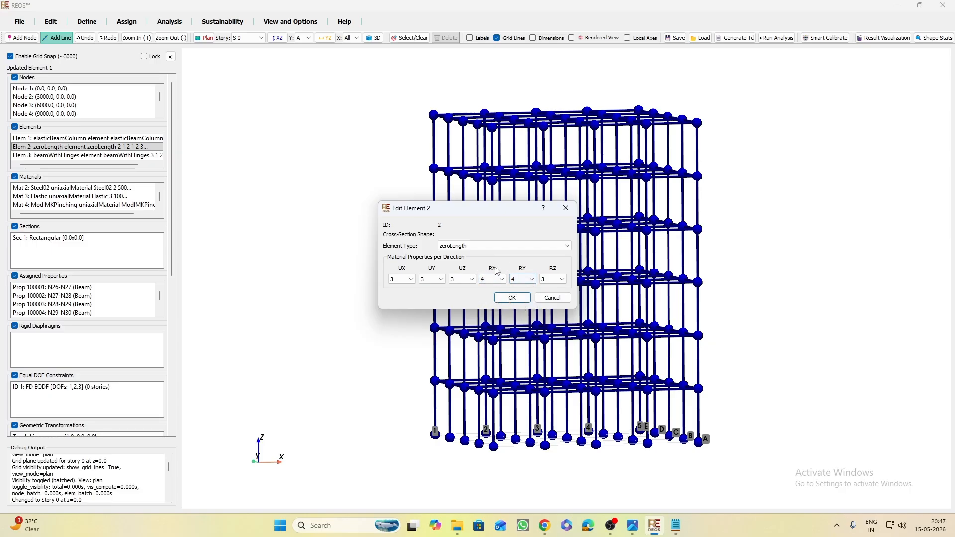
click(526, 280)
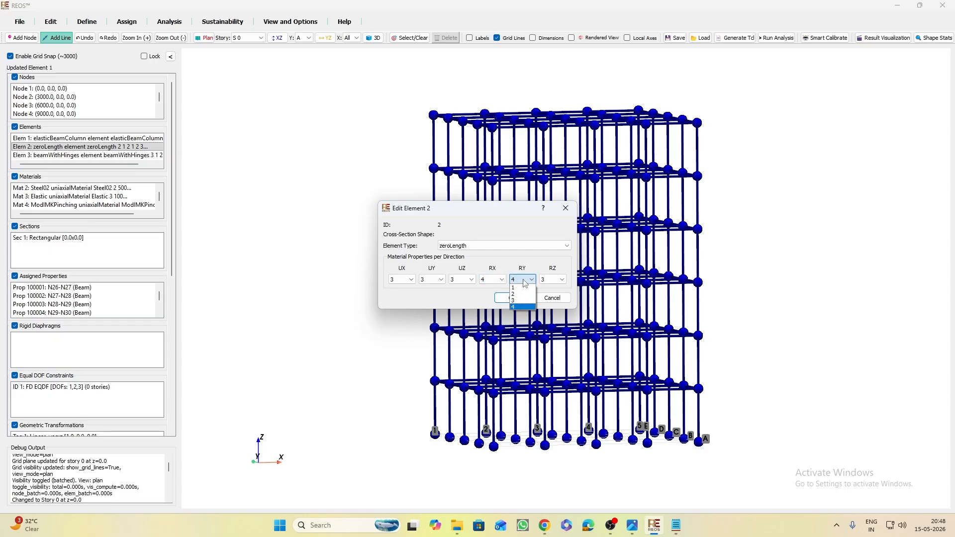
click(526, 283)
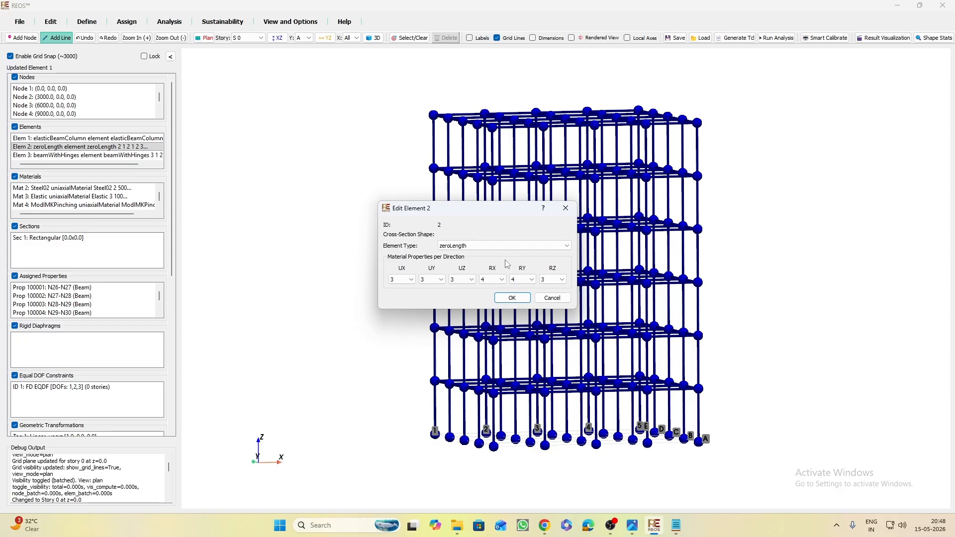
click(515, 299)
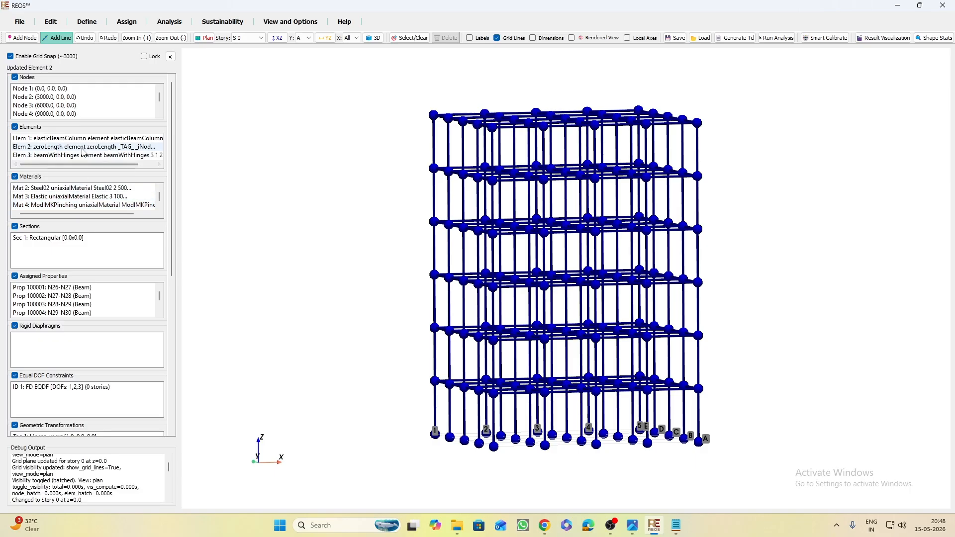
Reopen zeroLength Element 2 to check its material assignment per direction, and confirm it
scroll(69, 155, down, 1)
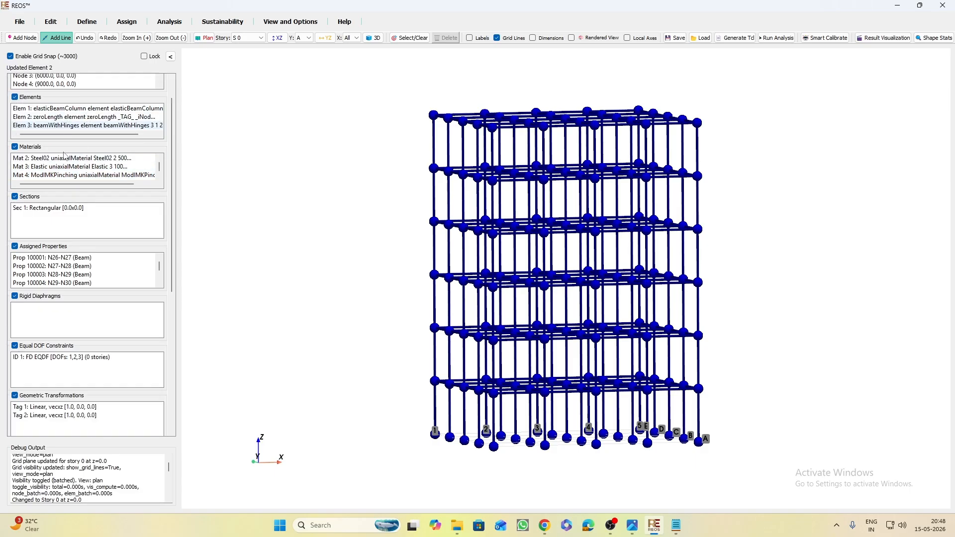
double_click(70, 117)
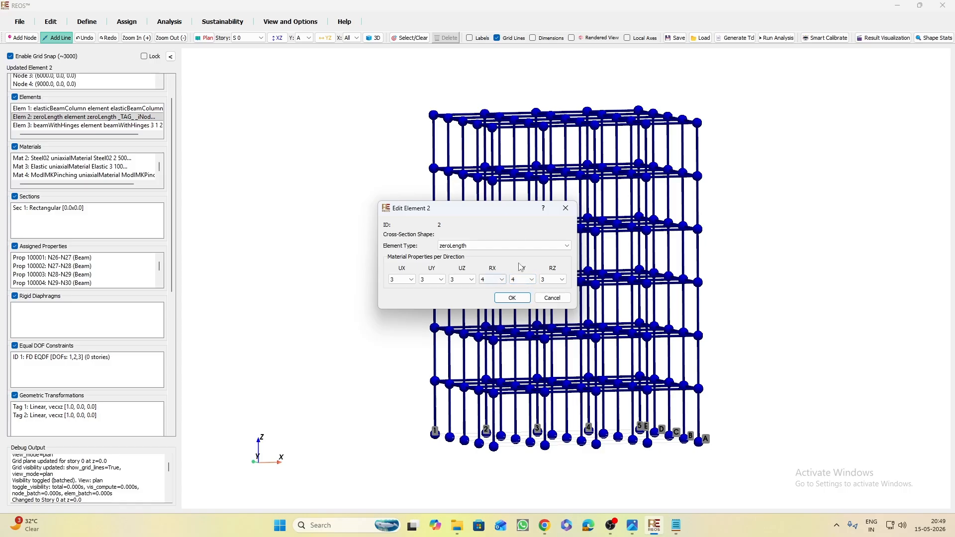
click(513, 298)
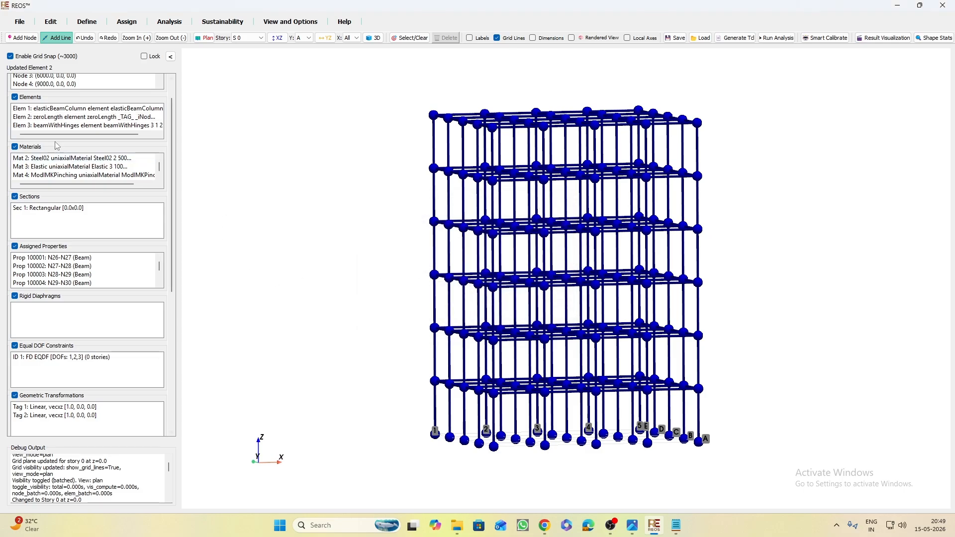
Set the depth and width of rectangular fiber Section 1 to 400 each and save the section
scroll(91, 121, down, 1)
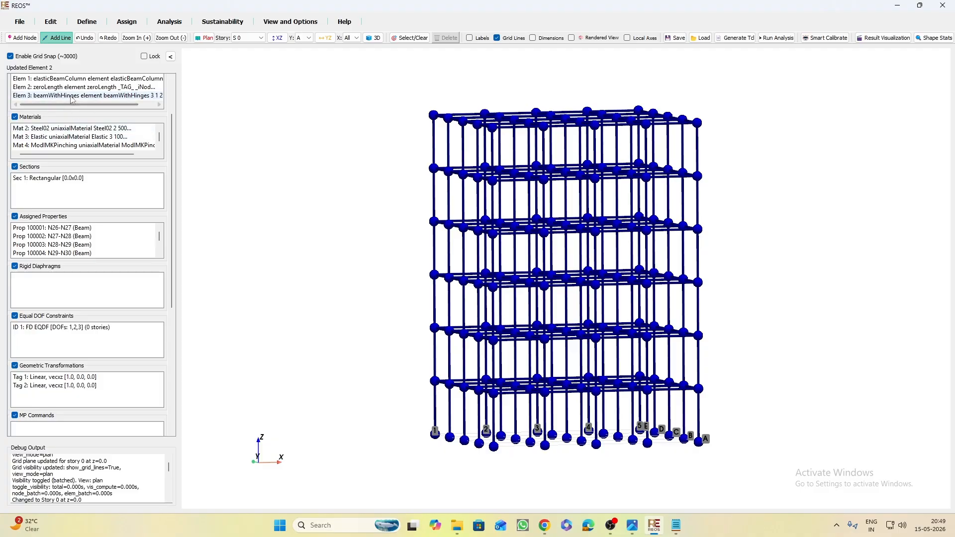
scroll(80, 124, up, 1)
scroll(31, 127, up, 1)
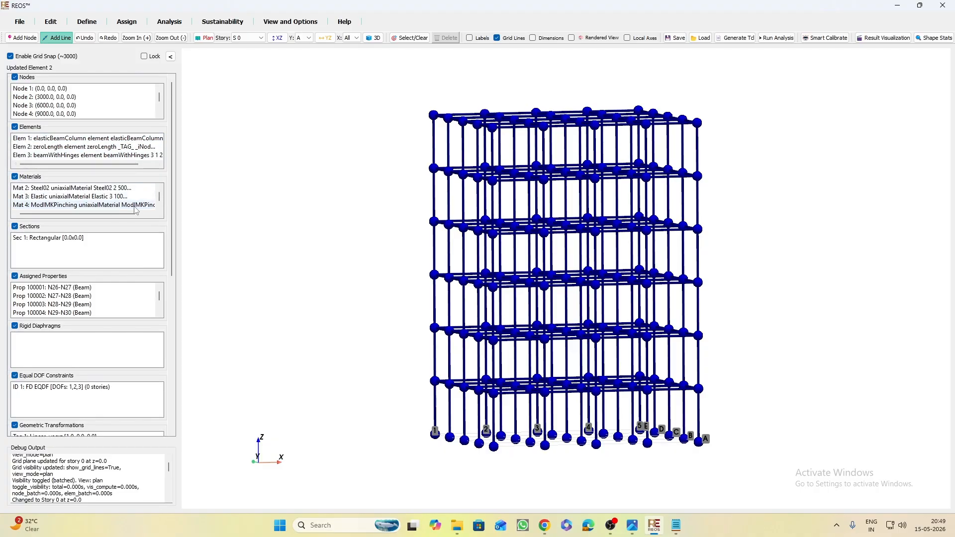
double_click(51, 238)
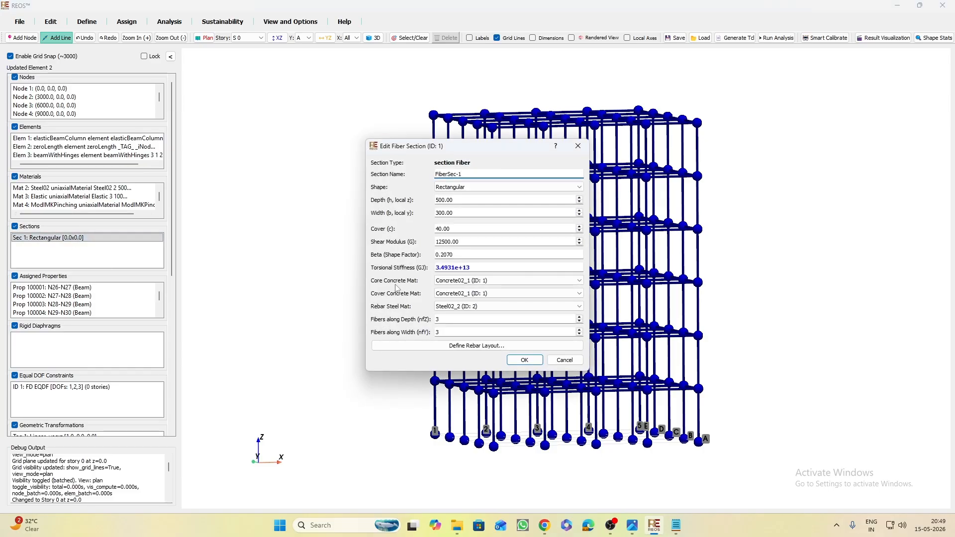
click(470, 200)
drag(403, 208, 401, 201)
text(400)
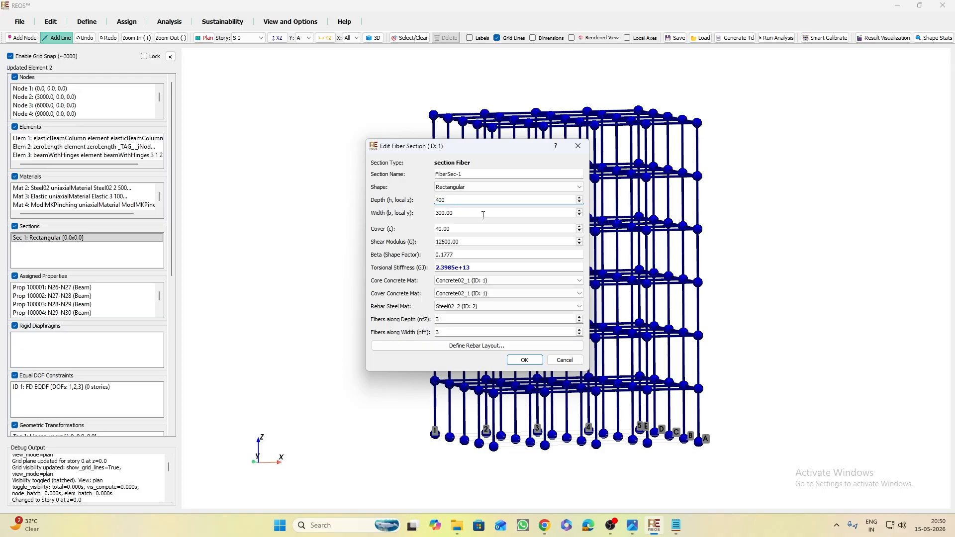
drag(484, 215, 432, 213)
text(400)
click(474, 229)
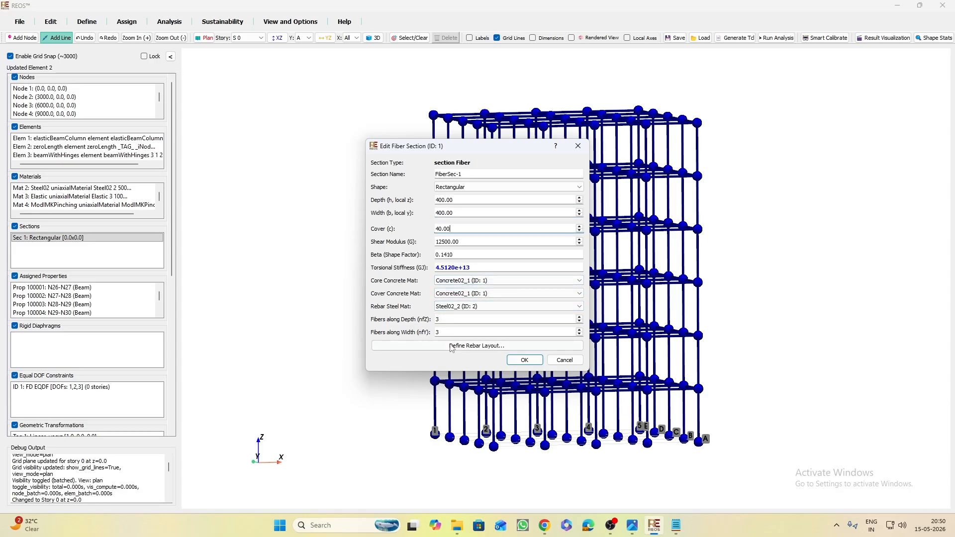
click(526, 361)
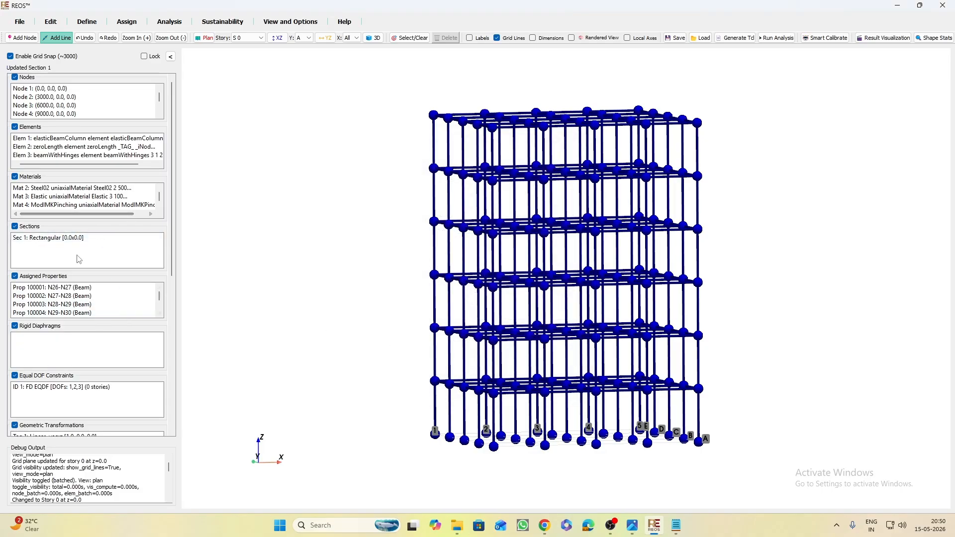
Review the type and vecxz vector of Geometric Transformation 1 and confirm it
scroll(78, 259, down, 1)
scroll(53, 264, down, 3)
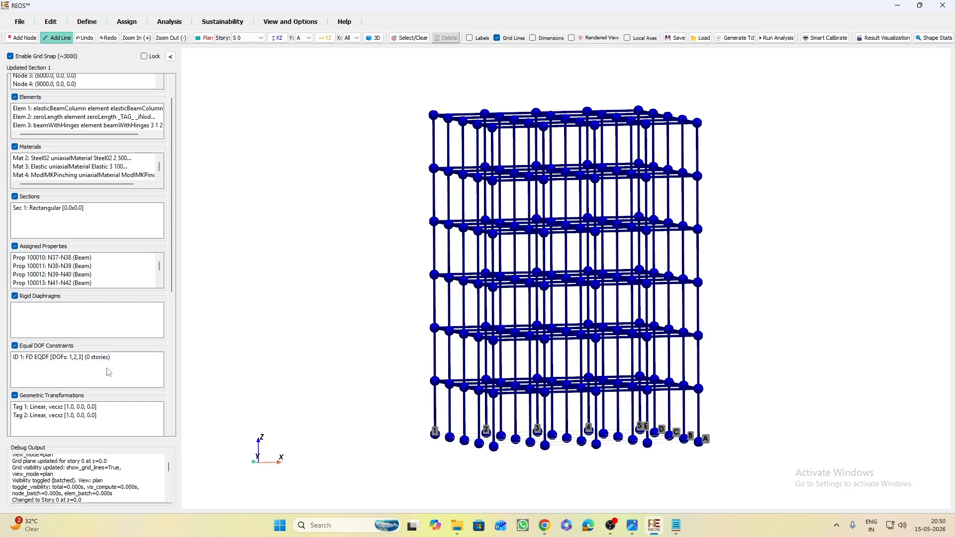
scroll(64, 238, up, 1)
scroll(64, 214, down, 1)
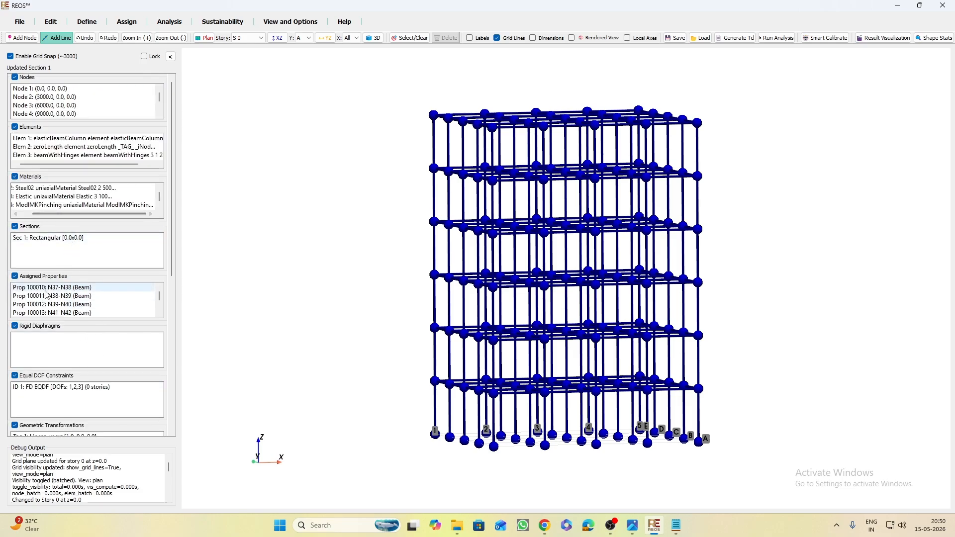
scroll(46, 295, down, 6)
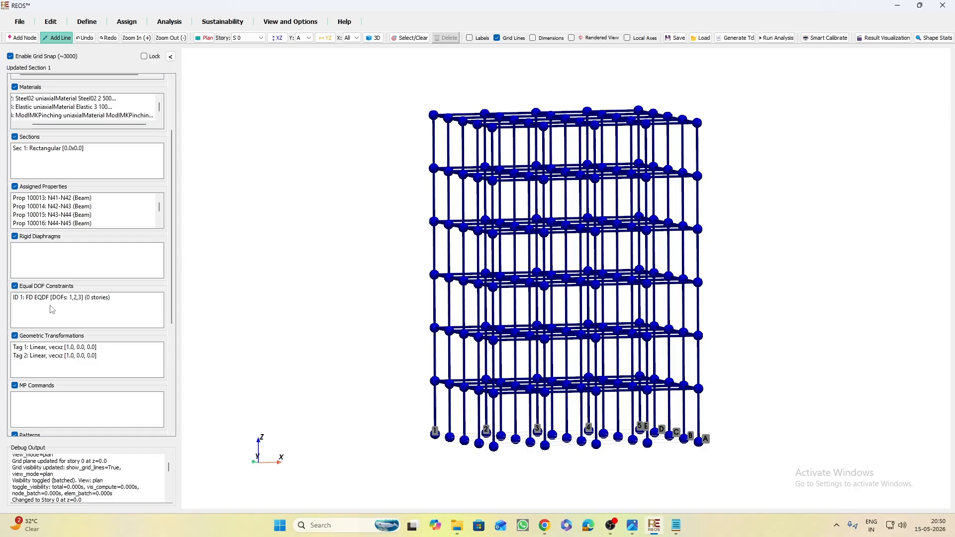
scroll(52, 309, down, 1)
scroll(44, 307, down, 2)
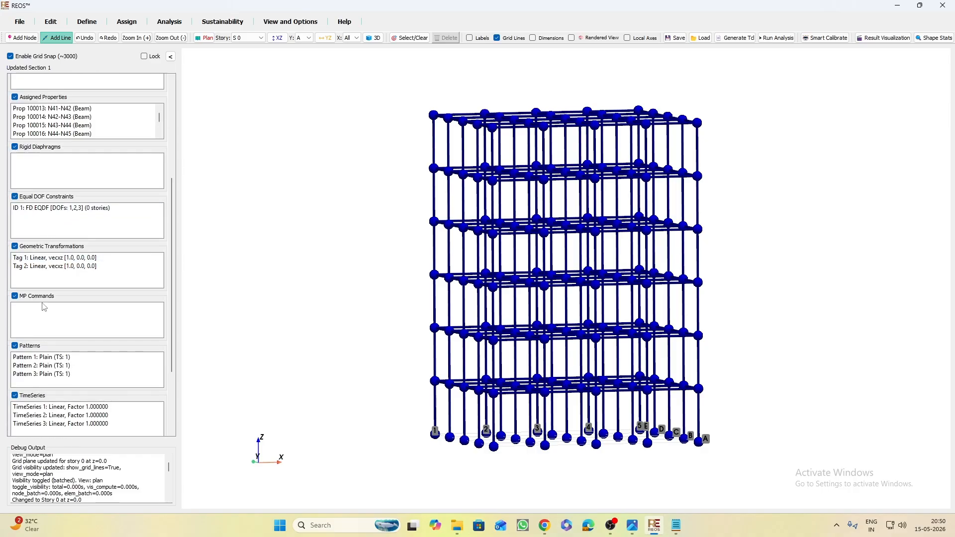
scroll(45, 308, down, 1)
double_click(55, 228)
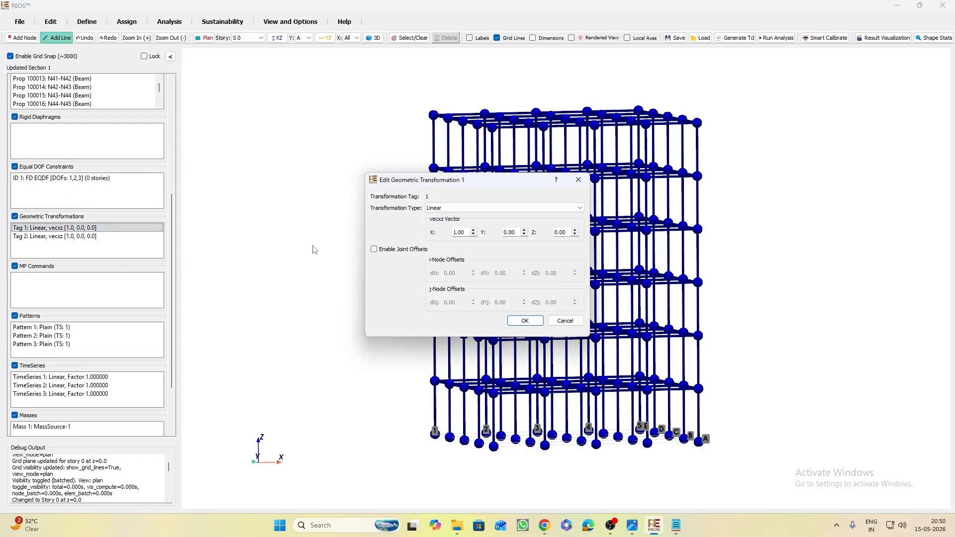
drag(489, 181, 353, 102)
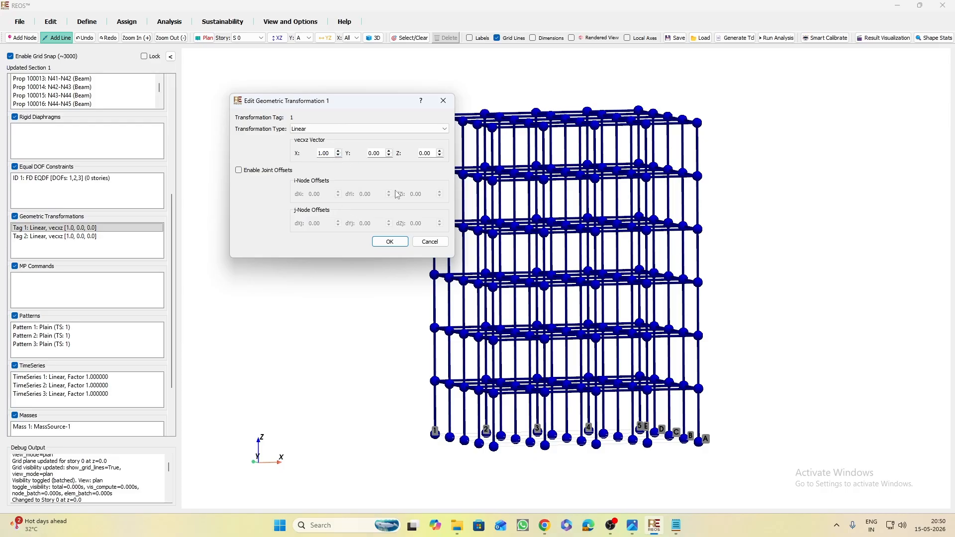
click(390, 242)
Set Geometric Transformation 2's vecxz vector to X 0 and Z 1 and save it
double_click(80, 237)
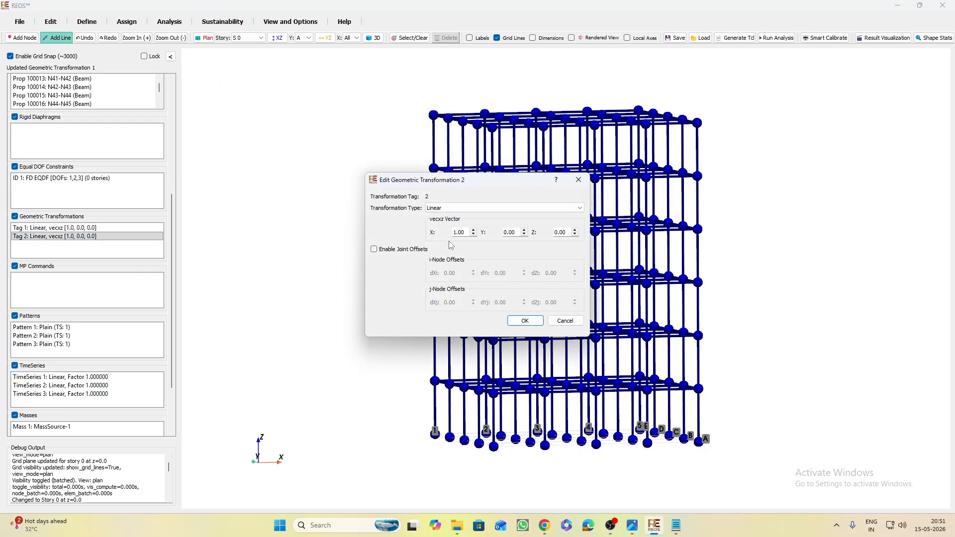
click(475, 235)
click(575, 230)
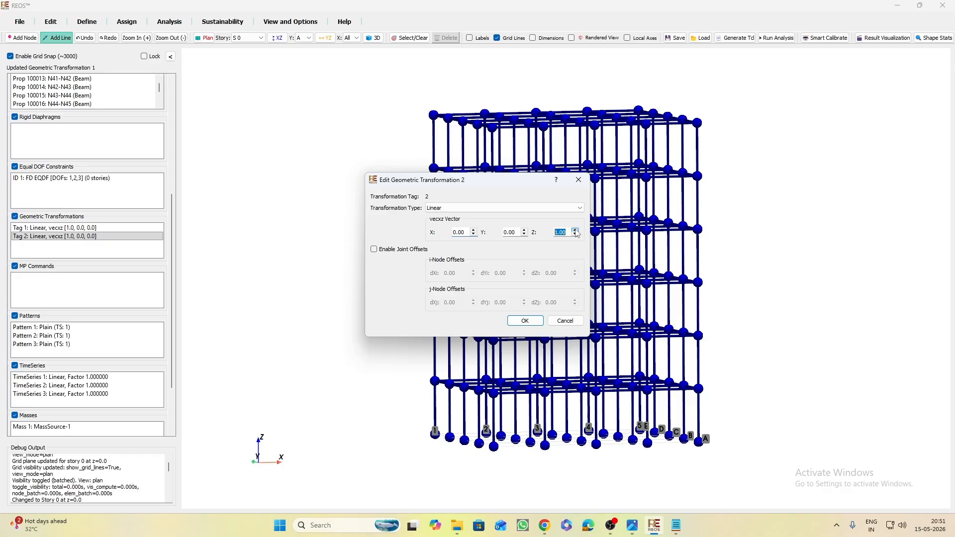
click(526, 321)
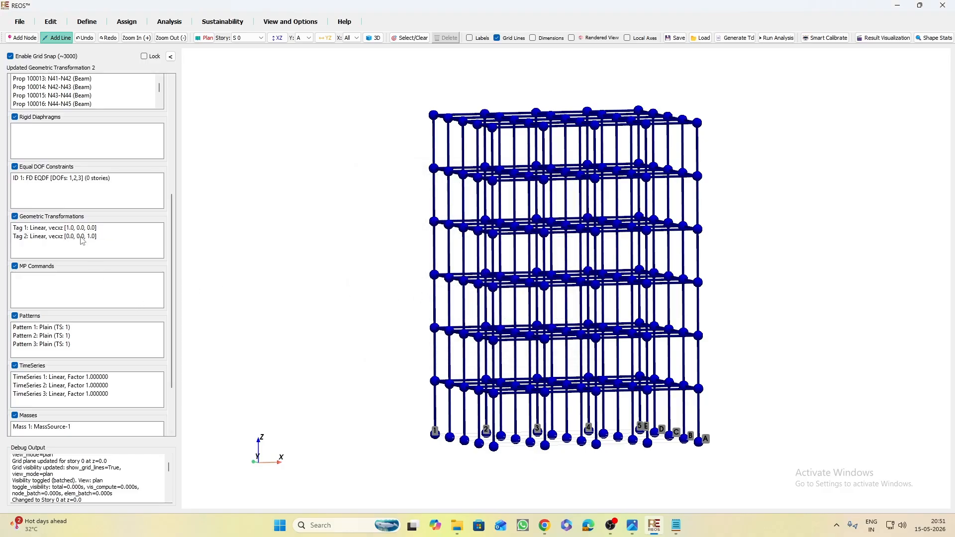
Review the time series choices of load Pattern 1 and confirm the pattern with ID 1: Linear
scroll(66, 286, down, 1)
scroll(66, 286, down, 1)
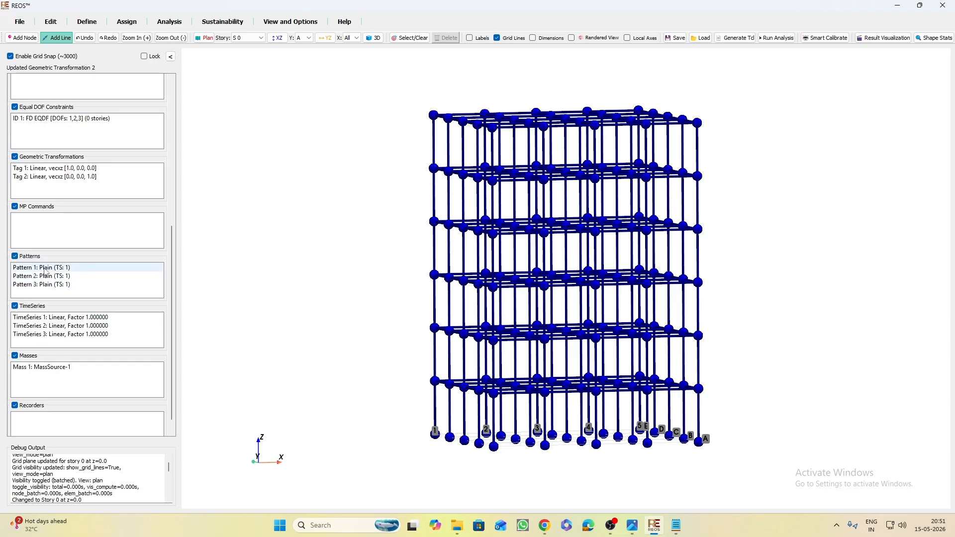
double_click(63, 269)
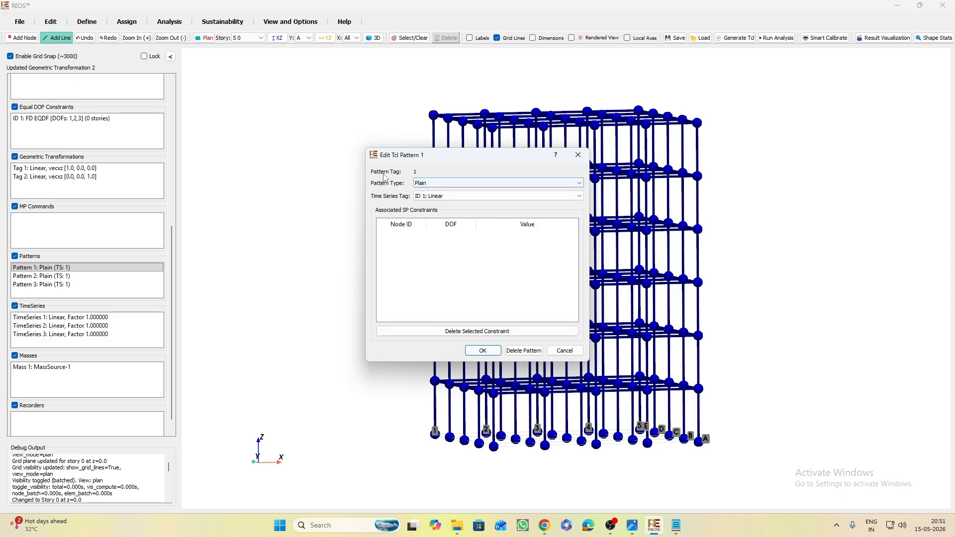
click(464, 197)
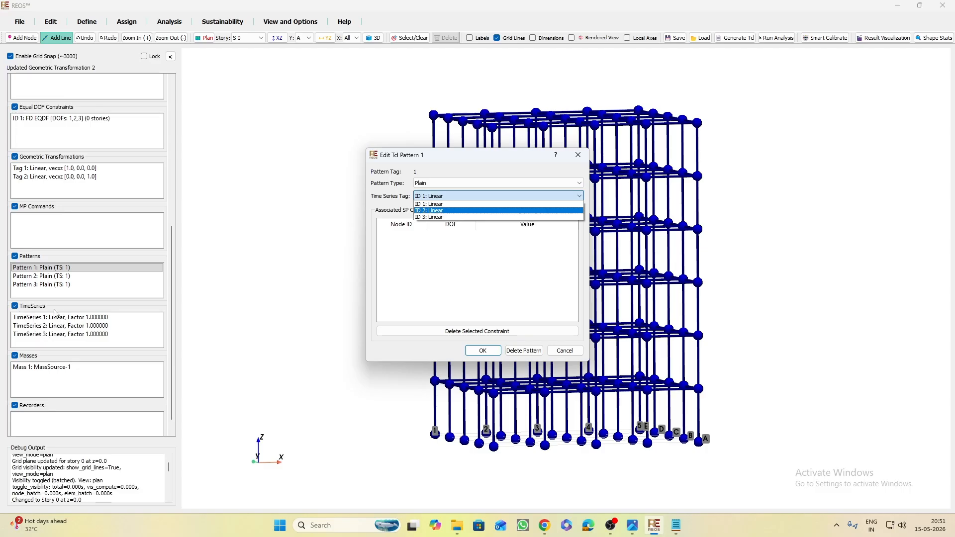
click(404, 207)
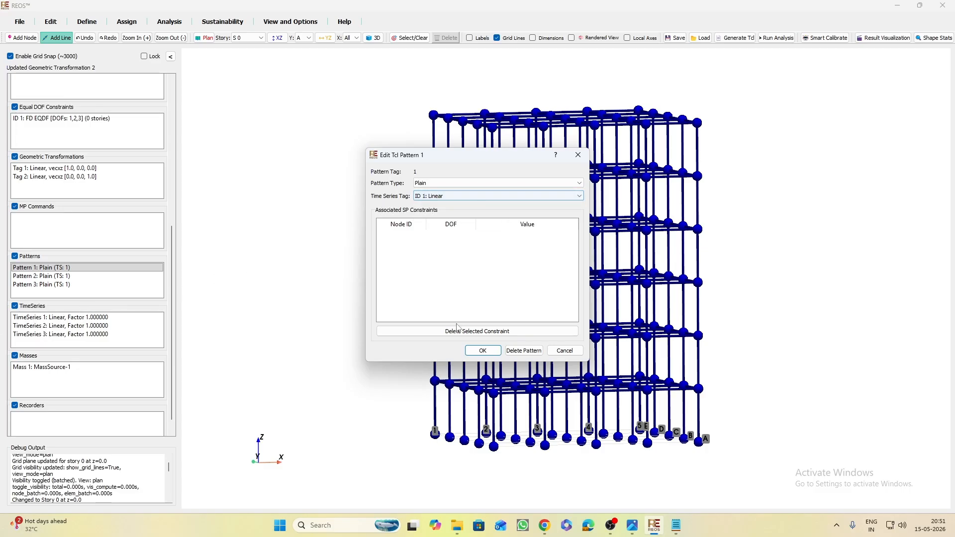
click(482, 350)
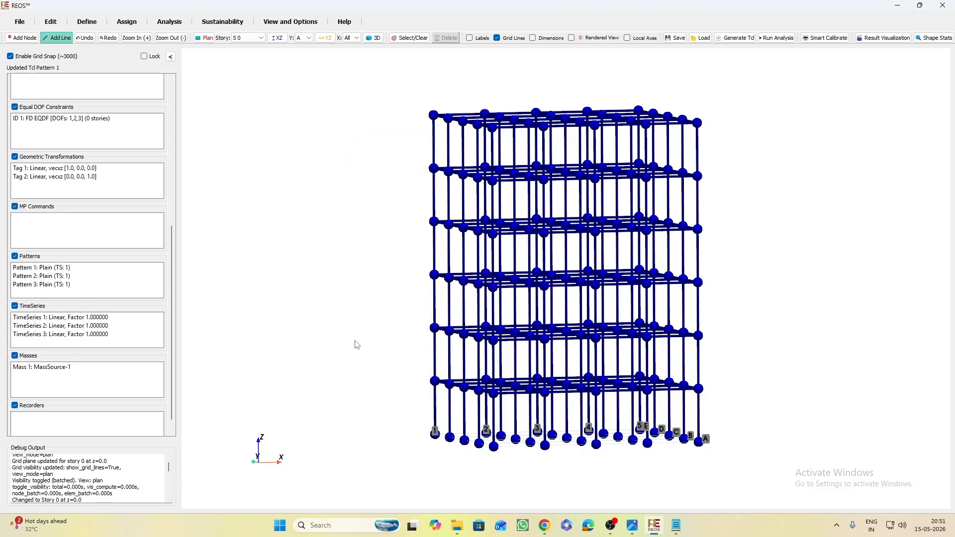
Check load Pattern 2's settings without changing them, and set Time Series 2's type to Path
double_click(48, 277)
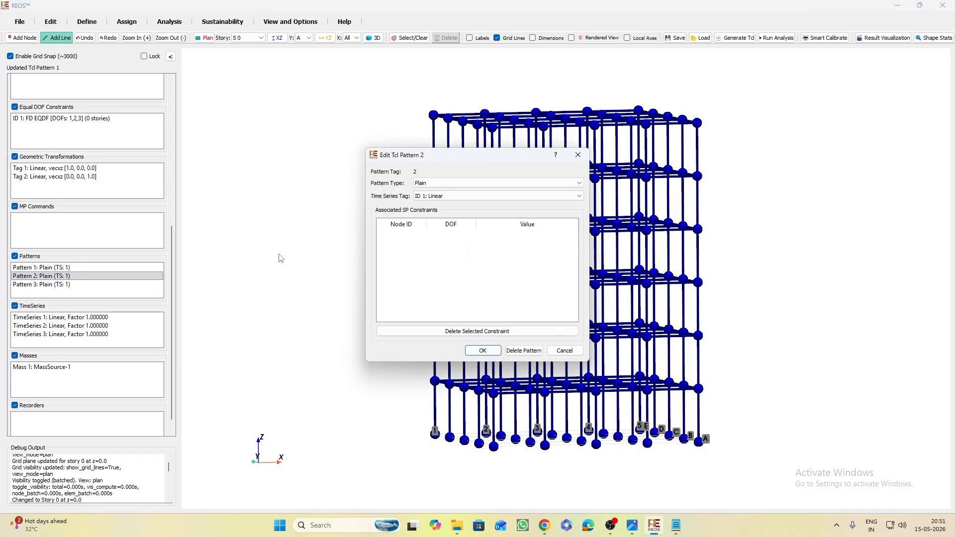
click(578, 155)
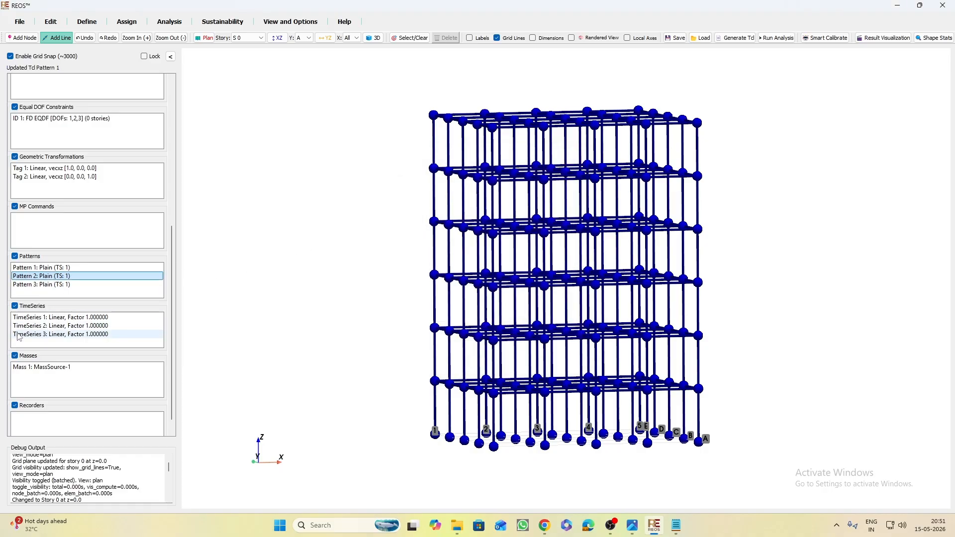
double_click(75, 327)
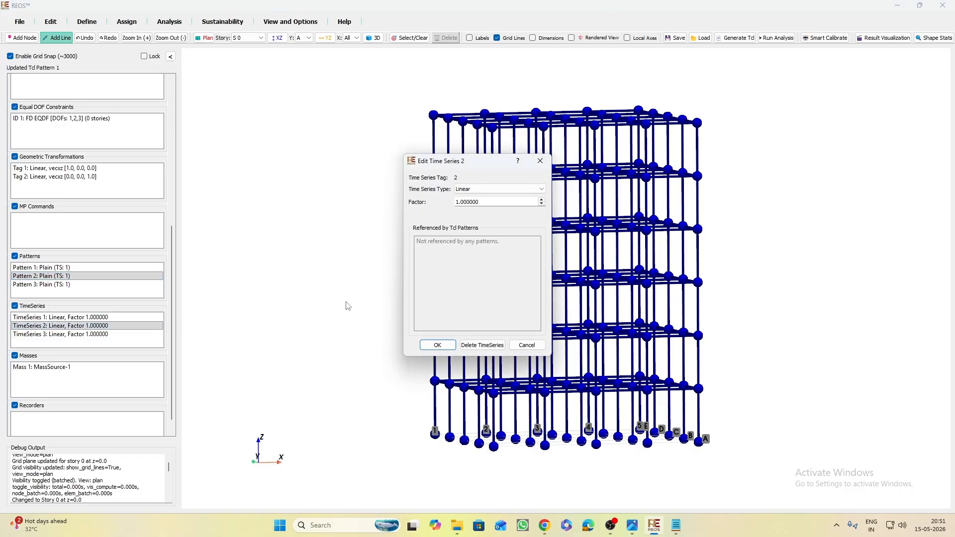
click(513, 191)
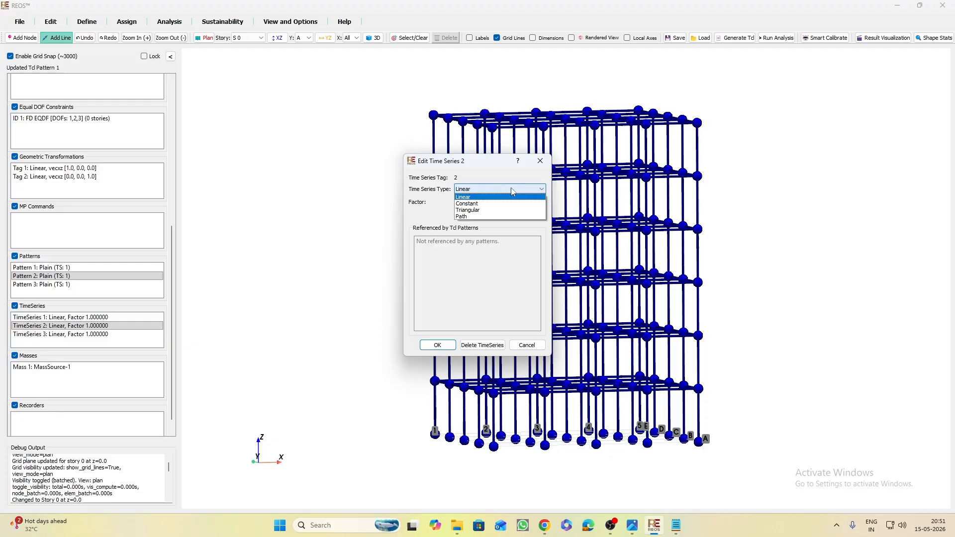
click(489, 217)
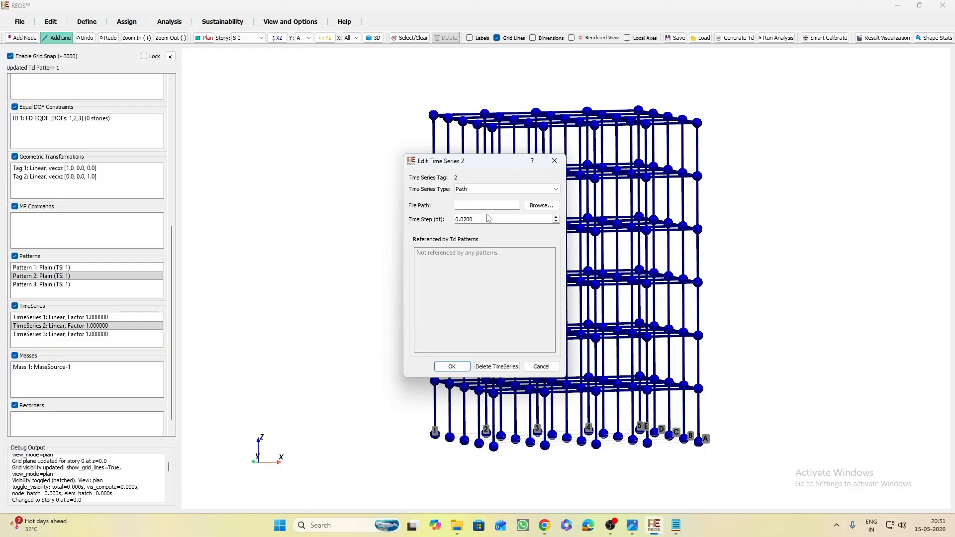
Browse for Time Series 2's data file and select Pushover TimeHistory.txt in Desktop > REOS OpenSees Simulation > TimeHistory
click(542, 206)
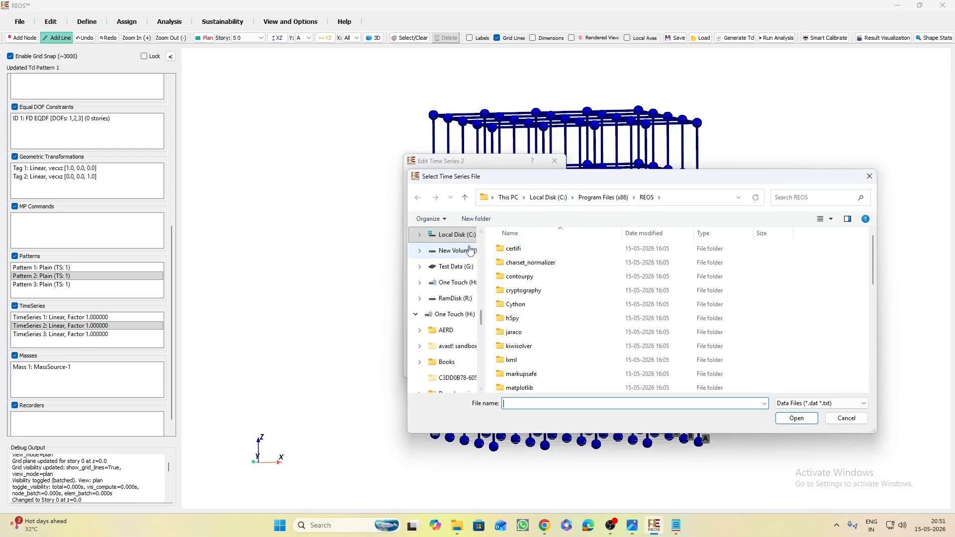
scroll(447, 269, up, 5)
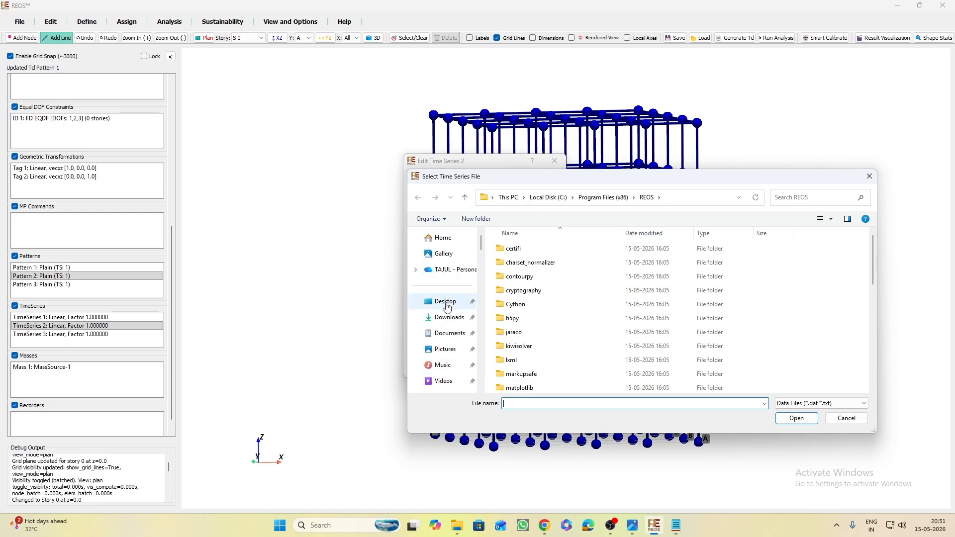
click(448, 302)
scroll(652, 305, down, 5)
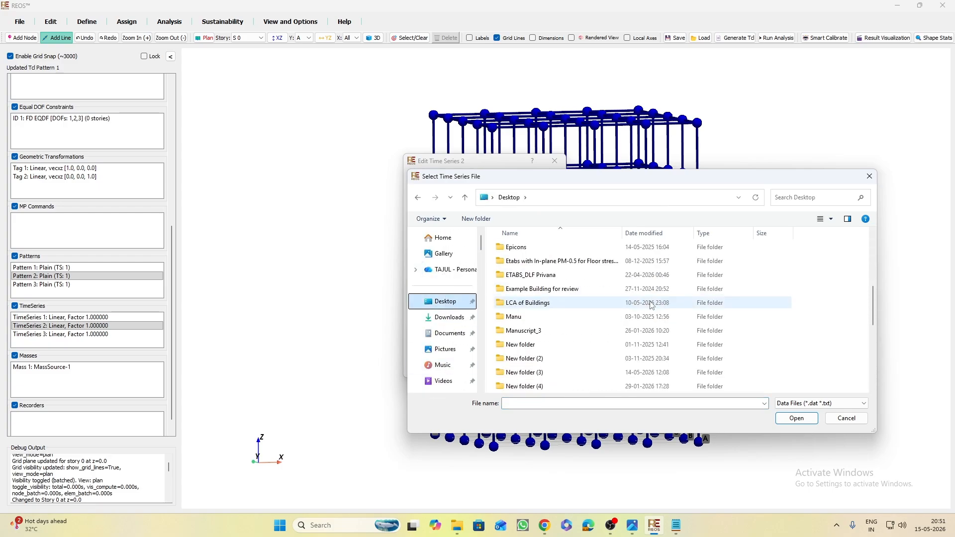
scroll(653, 305, down, 5)
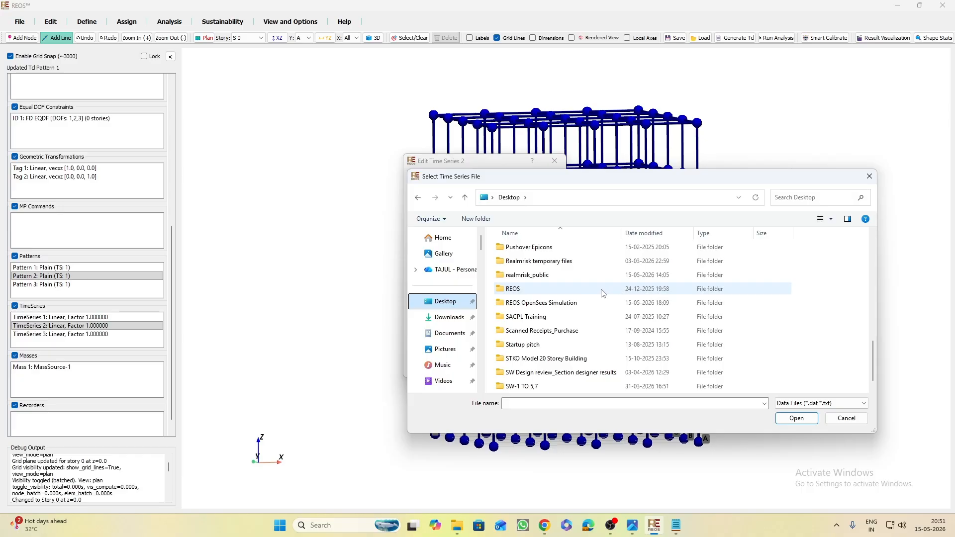
double_click(604, 303)
double_click(540, 304)
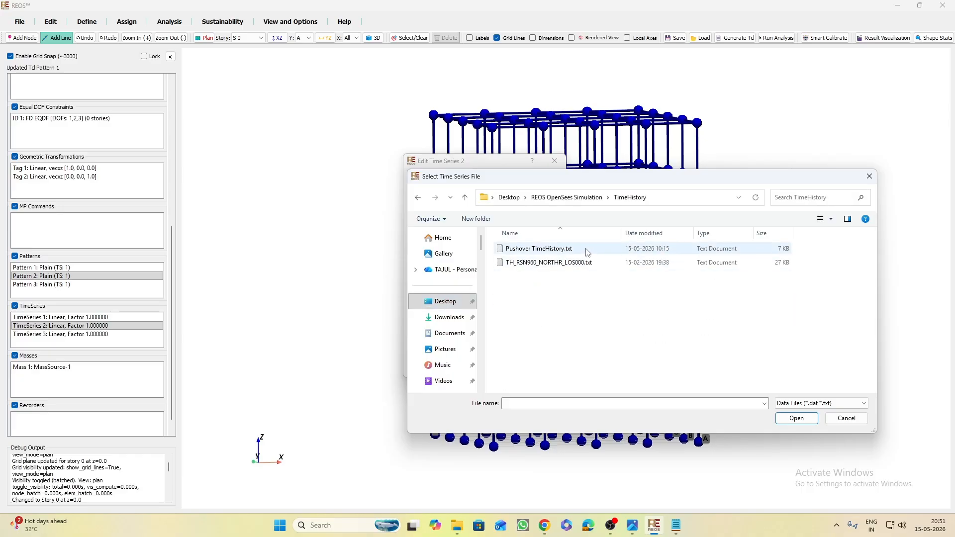
click(591, 252)
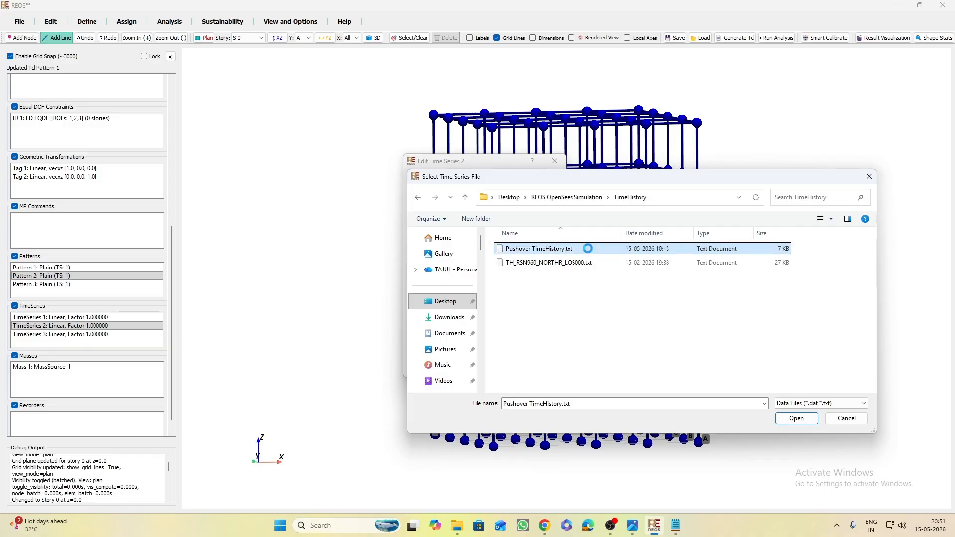
Open Pushover TimeHistory.txt in Notepad++, examine its values through to the last line, and close the editor
right_click(588, 249)
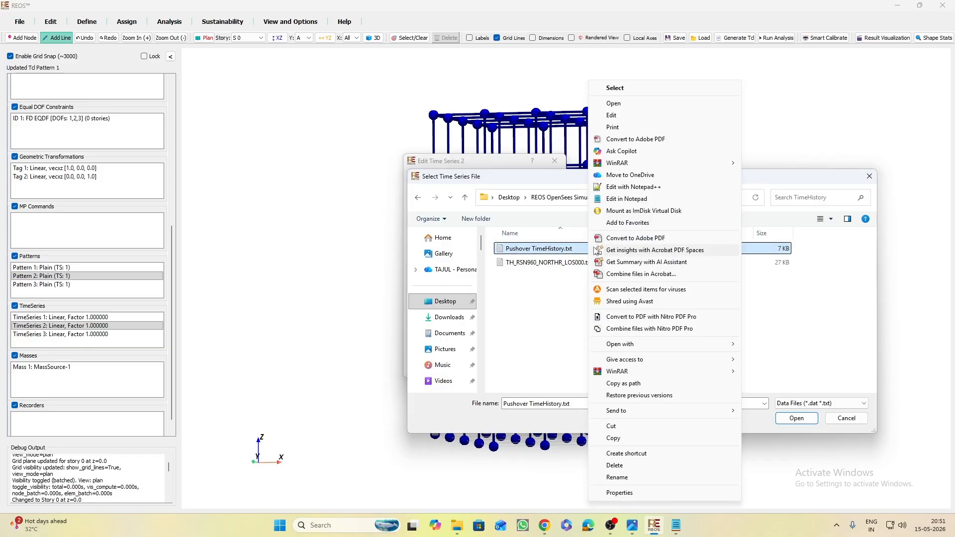
click(669, 192)
scroll(158, 241, down, 16)
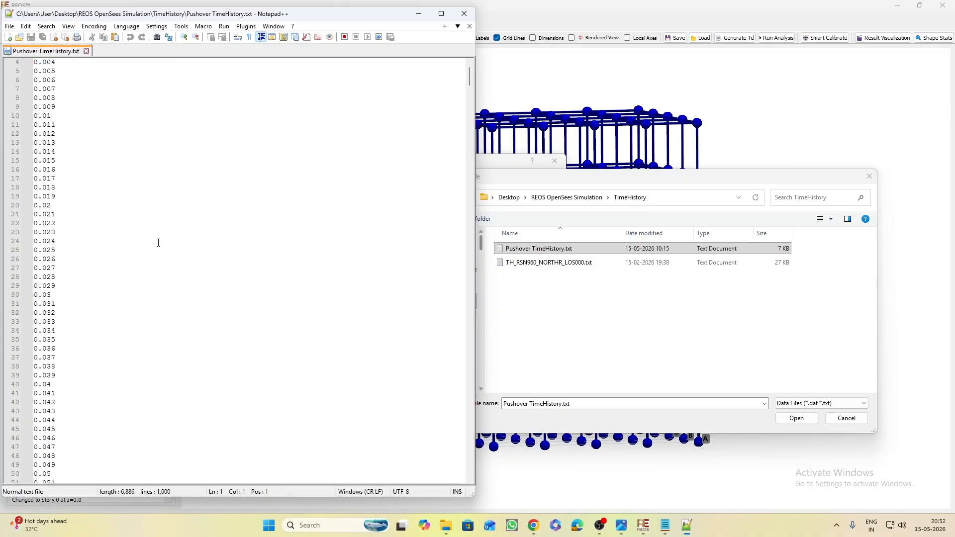
scroll(116, 299, down, 11)
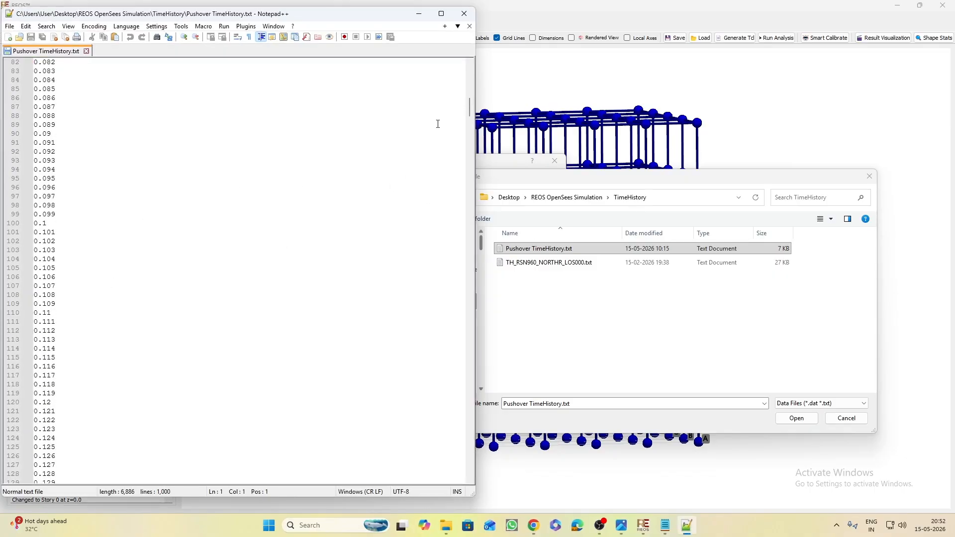
drag(471, 114, 463, 462)
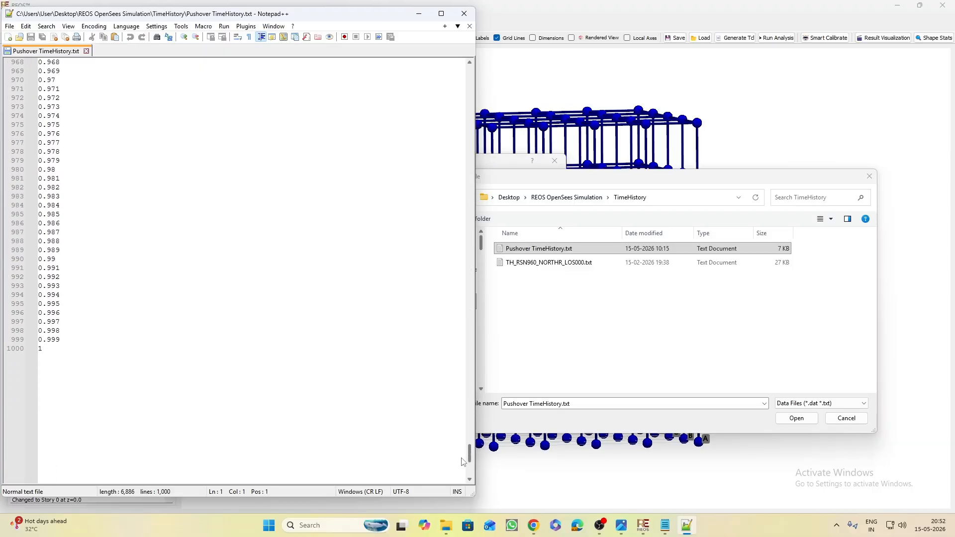
click(464, 15)
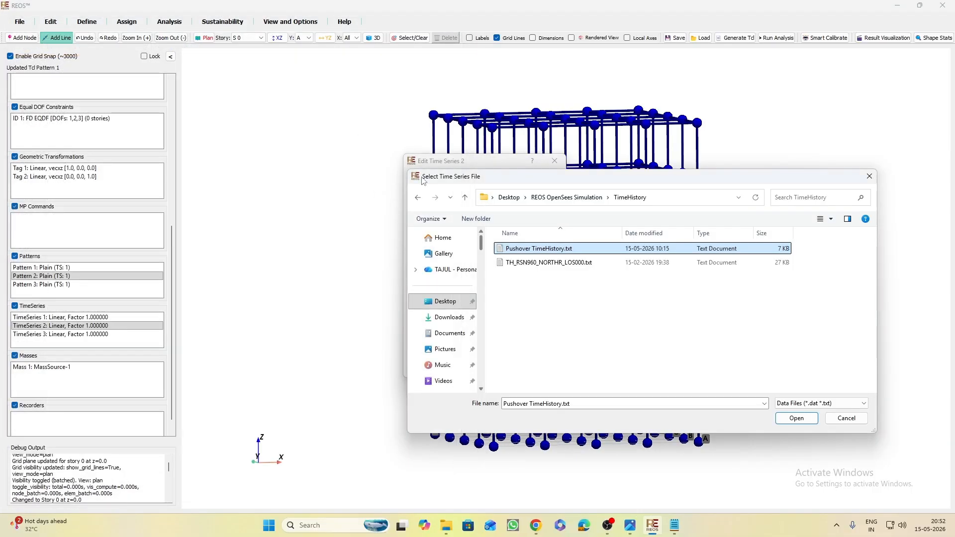
Load Pushover TimeHistory.txt into Time Series 2, set its time step to 10, and save the time series
click(804, 419)
click(483, 218)
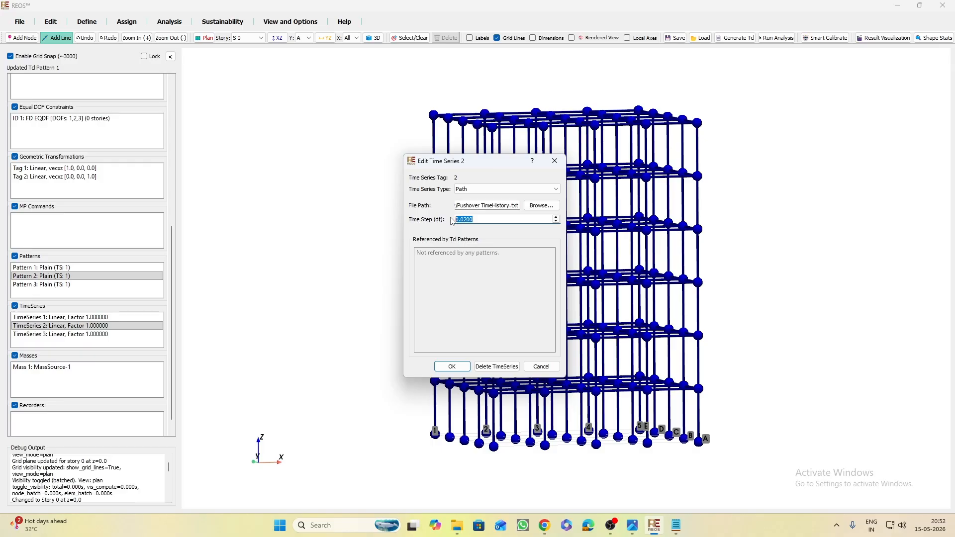
text(10)
click(452, 367)
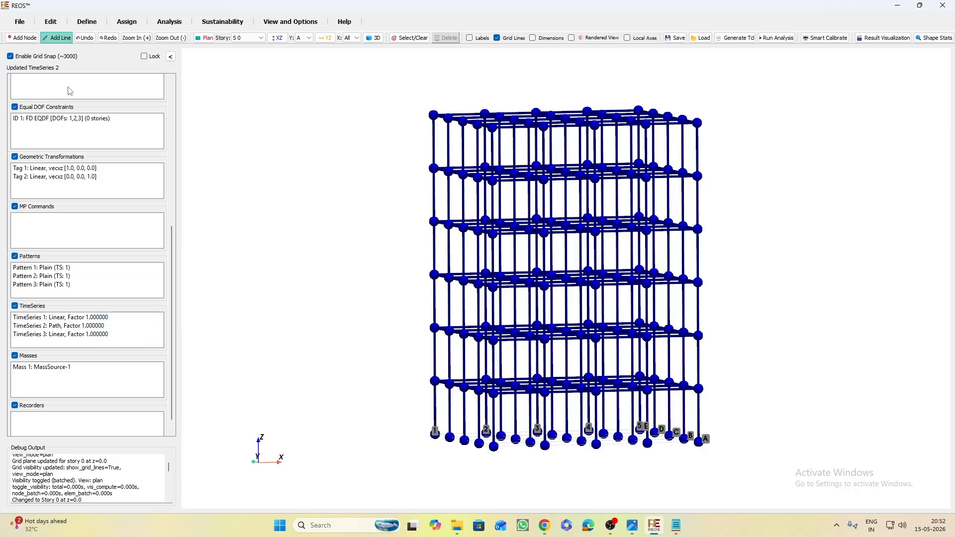
Set Time Series 3's type to Path and select TH_RSN960_NORTHR_LOS000.txt as its data file
double_click(61, 334)
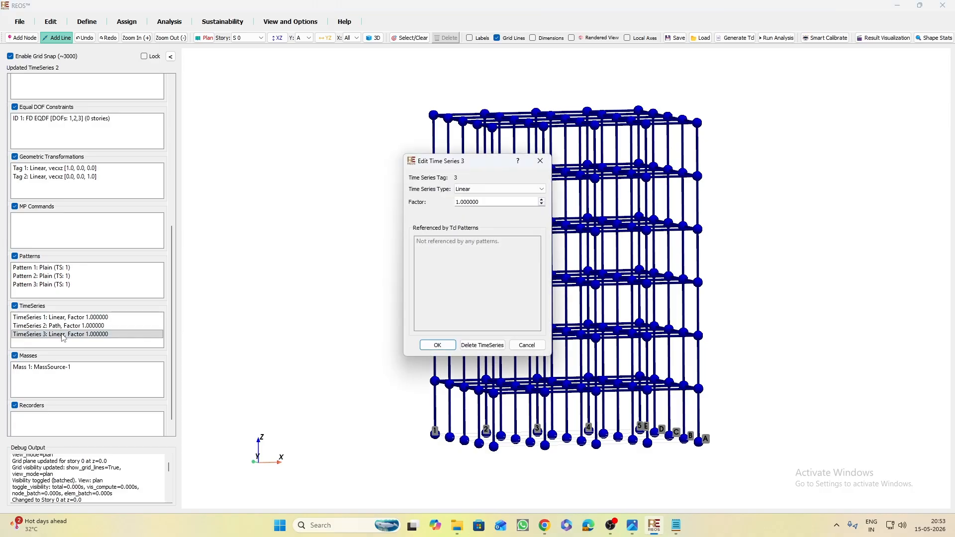
click(501, 191)
click(470, 215)
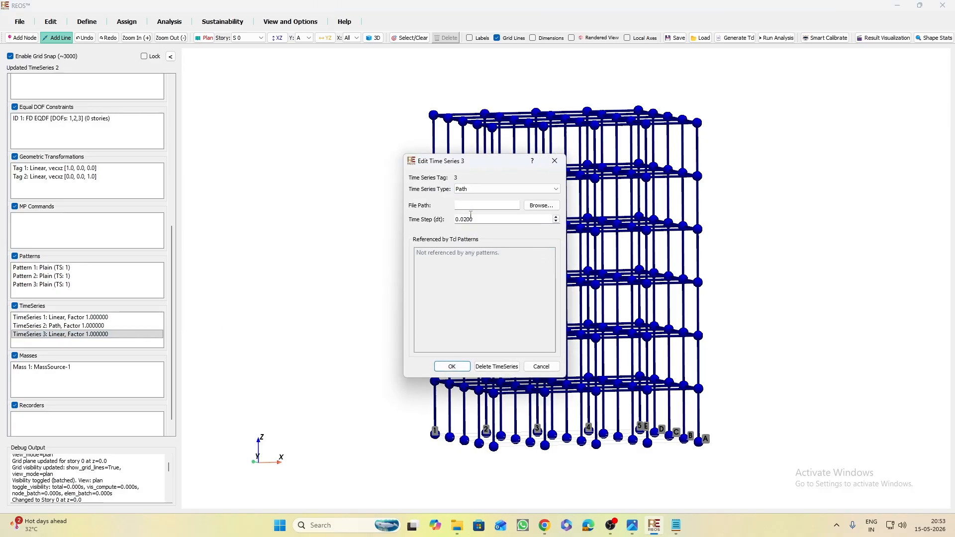
click(542, 205)
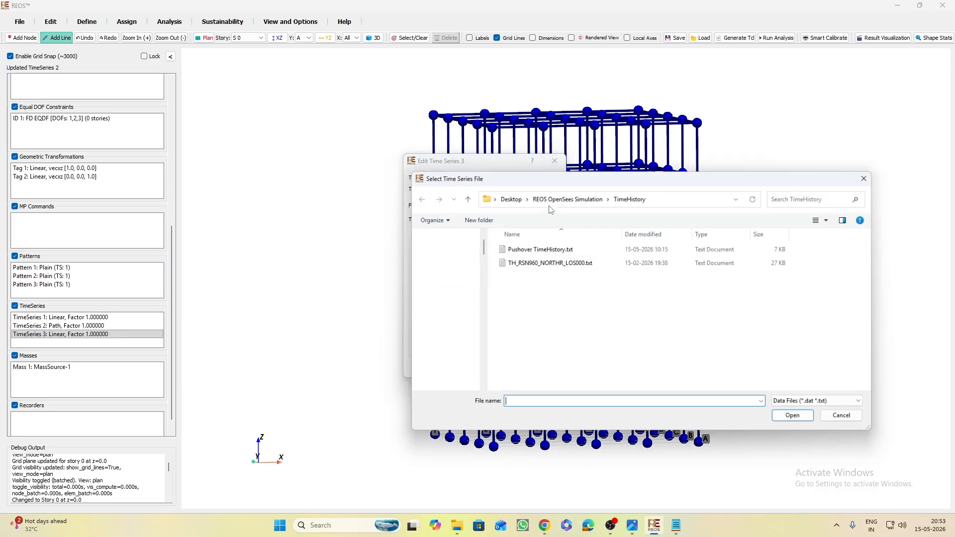
click(565, 263)
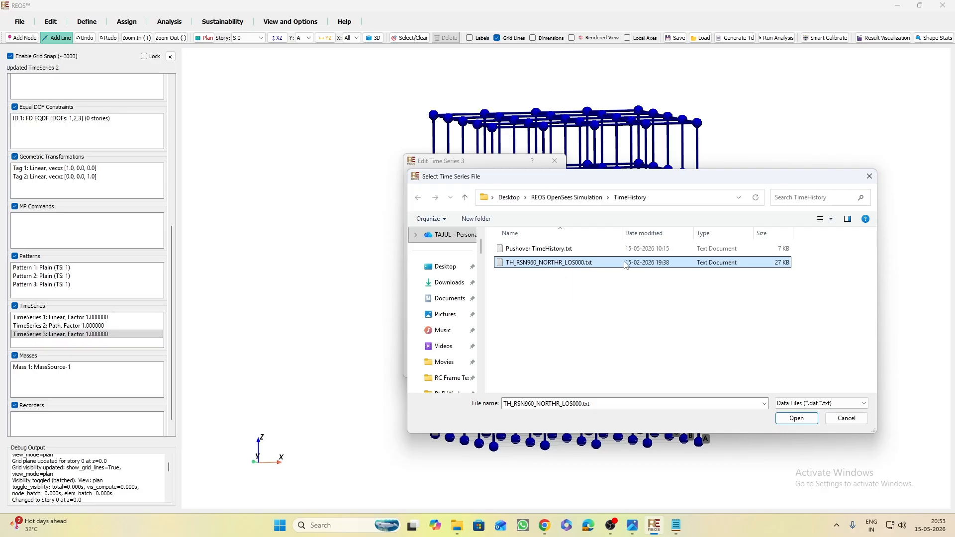
Switch to File Explorer, open RSN960_NORTHR_LOS000.AT2 from the TimeHistory folder, and close the leftover Pushover TimeHistory.txt file in the editor
click(457, 526)
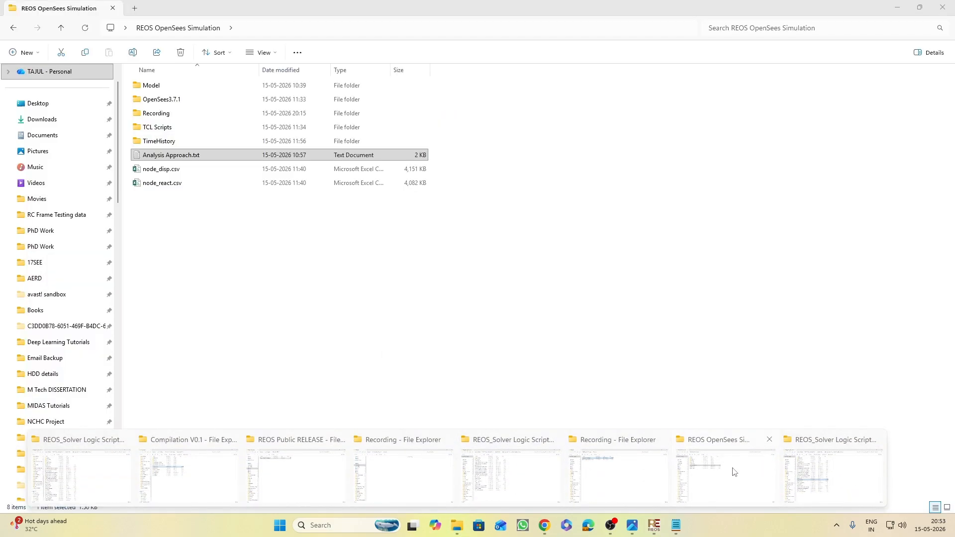
click(734, 472)
double_click(222, 141)
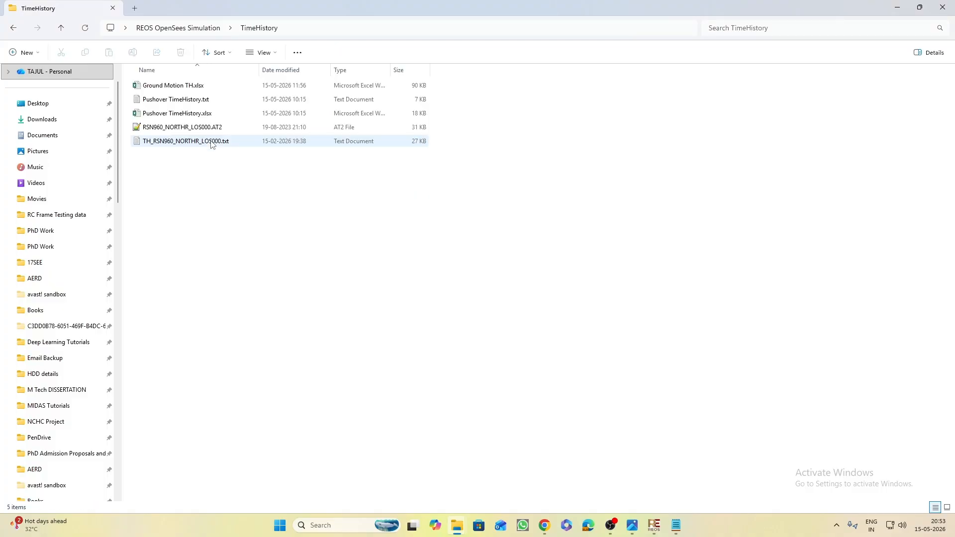
double_click(267, 128)
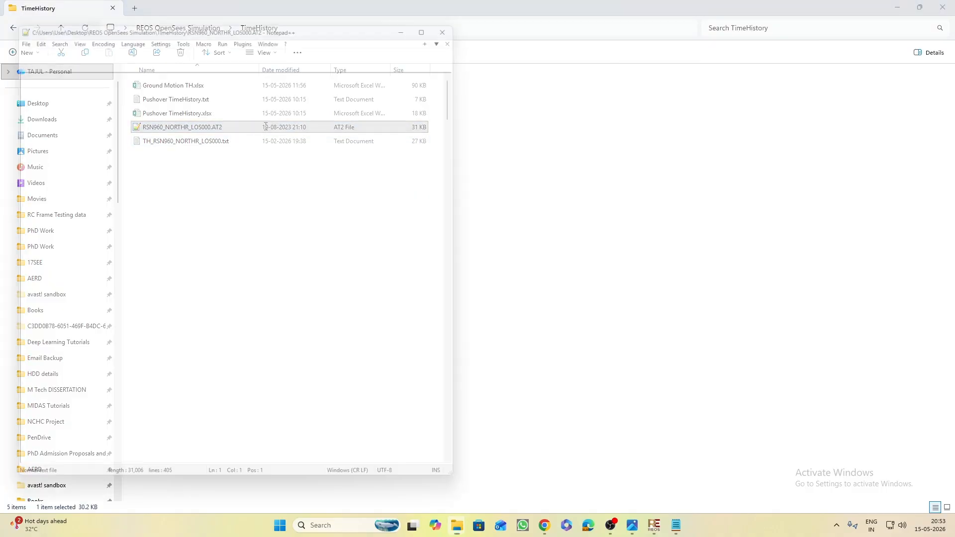
click(441, 13)
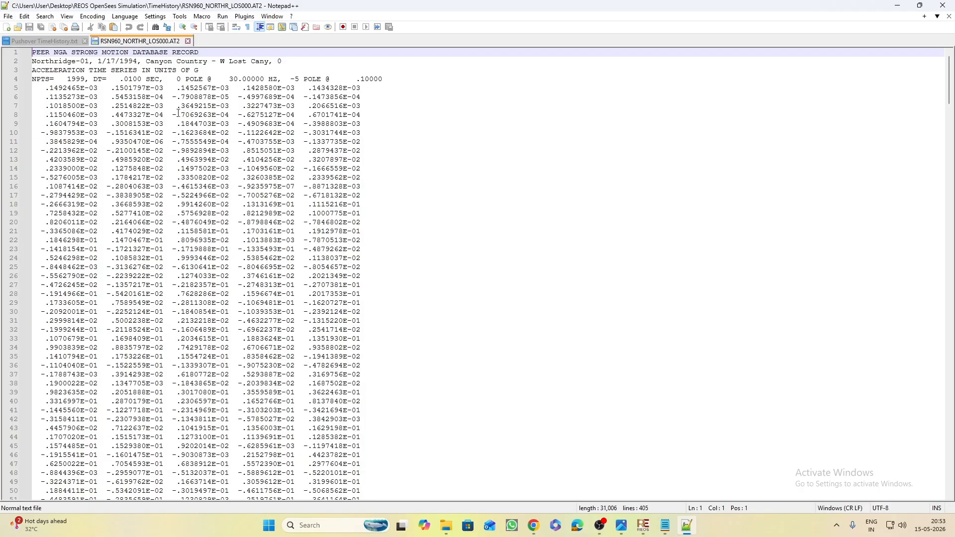
click(85, 41)
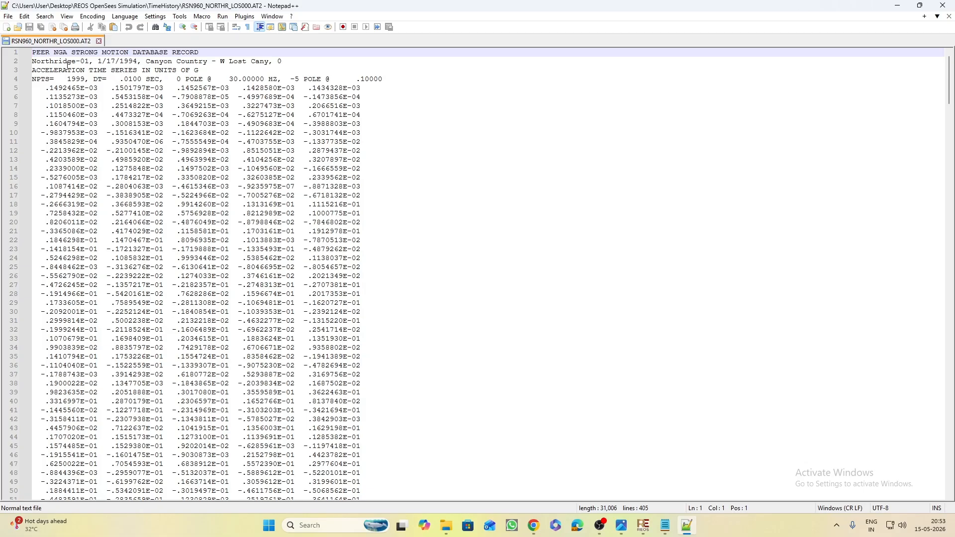
Examine the earthquake year, number of points and time step in the AT2 record's header, and close the editor
drag(138, 61, 130, 61)
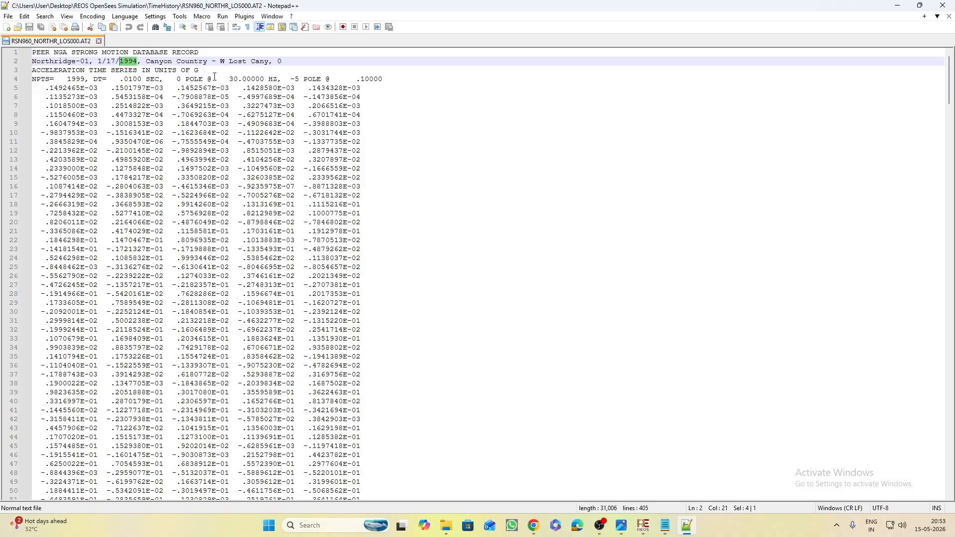
drag(68, 80, 86, 80)
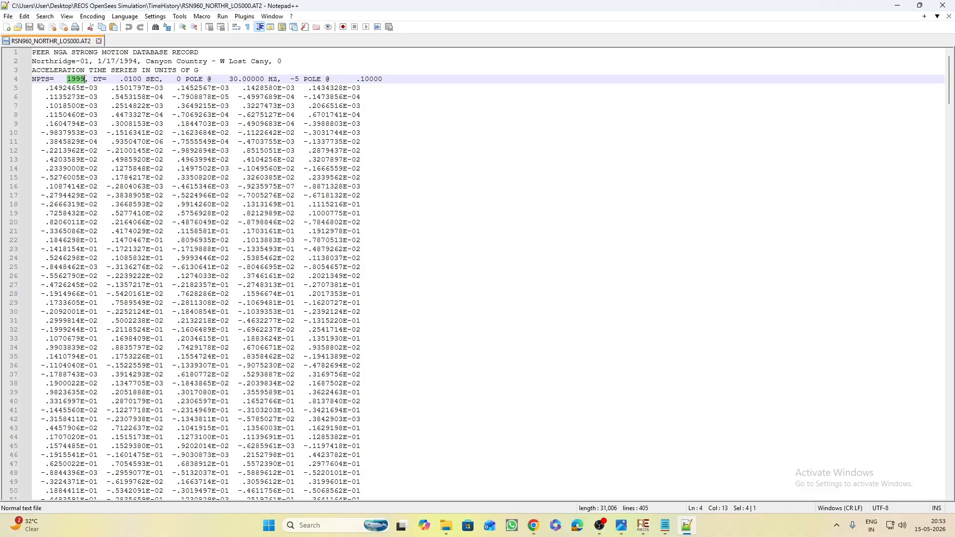
click(88, 79)
drag(84, 79, 143, 78)
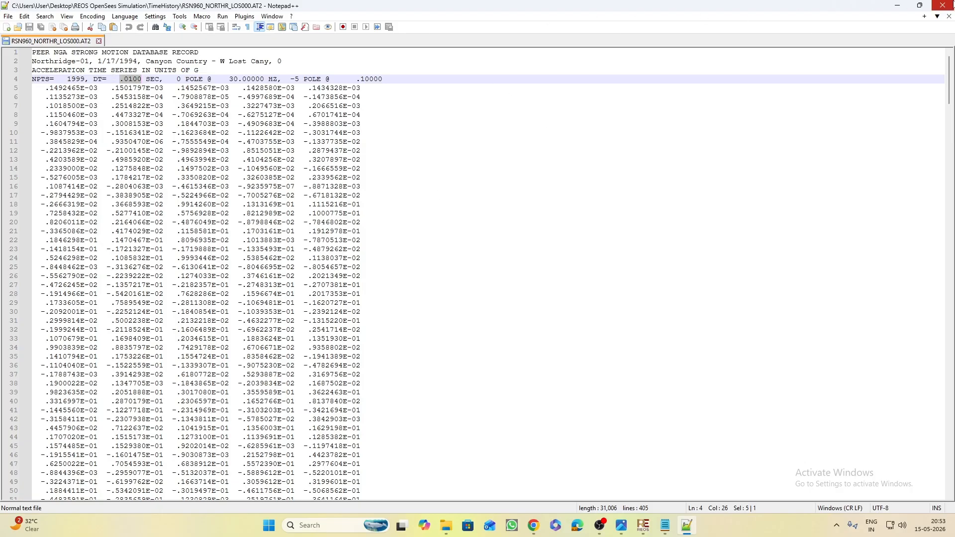
click(943, 5)
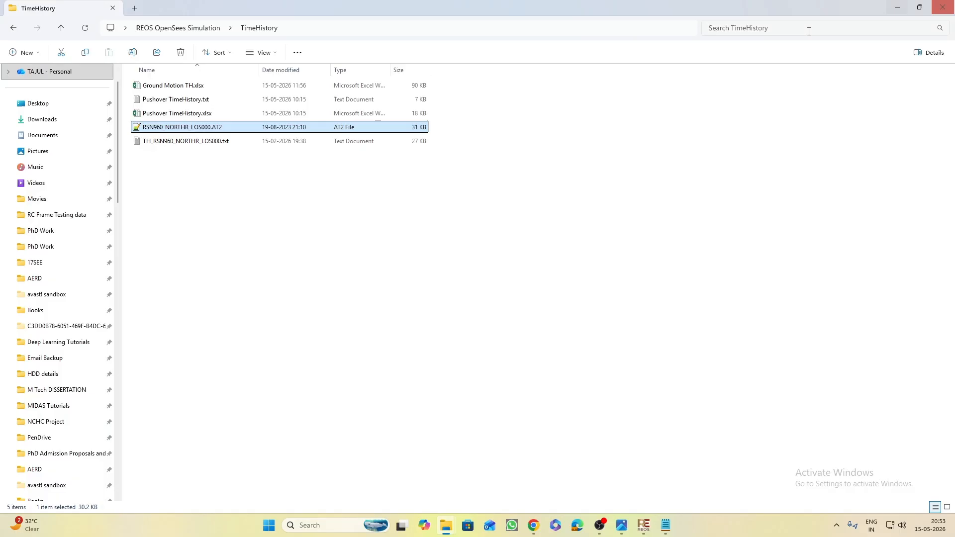
Open TH_RSN960_NORTHR_LOS000.txt in Notepad++, examine its single column of acceleration values, and close the file
click(261, 143)
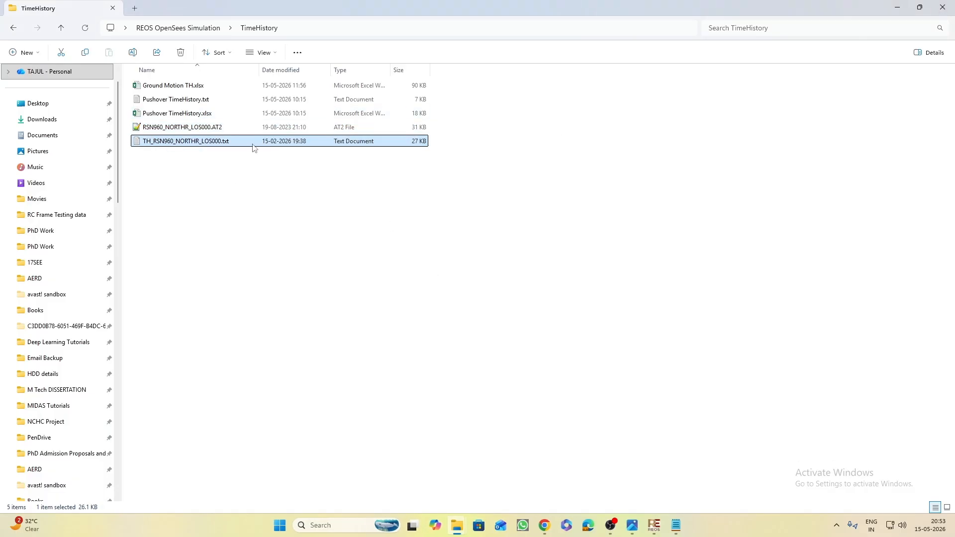
right_click(254, 145)
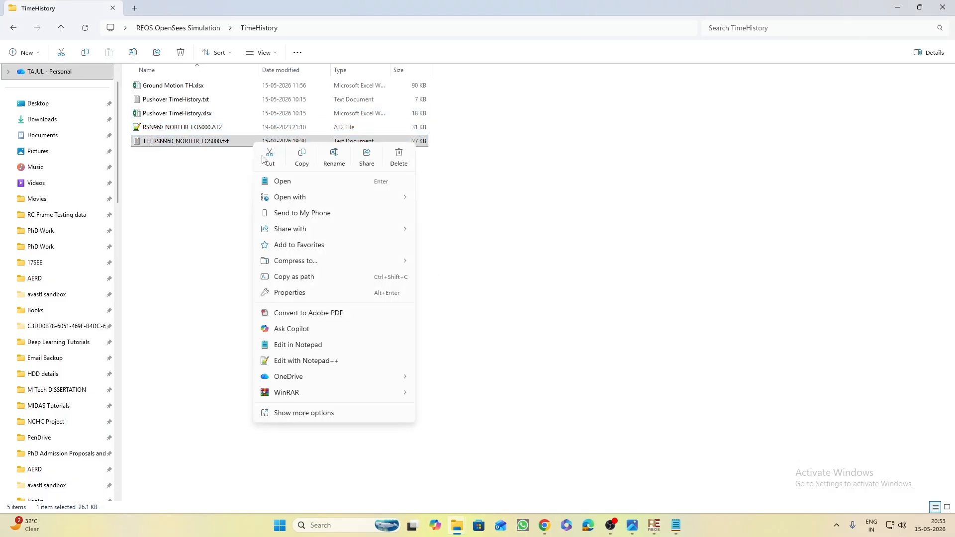
click(312, 362)
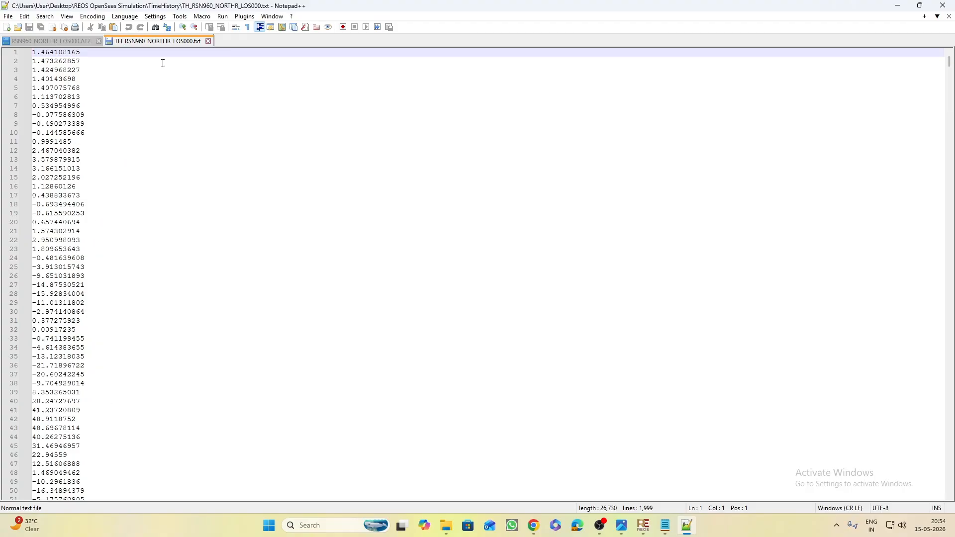
click(209, 41)
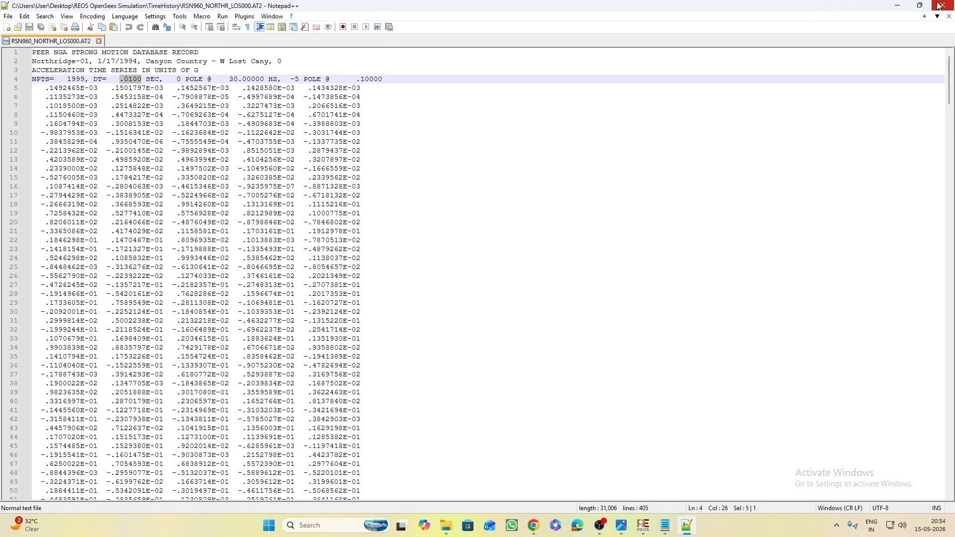
Close the RSN960_NORTHR_LOS000.AT2 record and Notepad++, and switch back to REOS
click(99, 41)
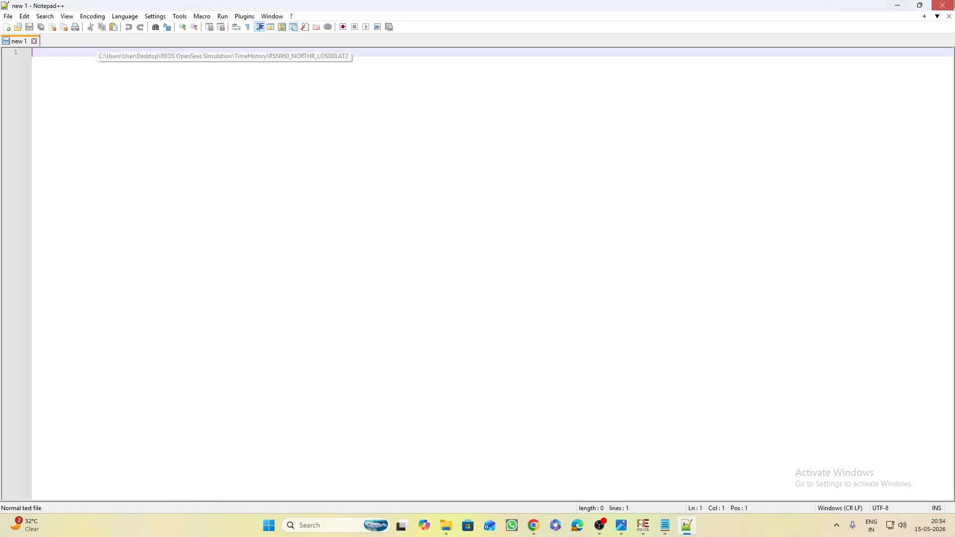
click(942, 5)
click(655, 530)
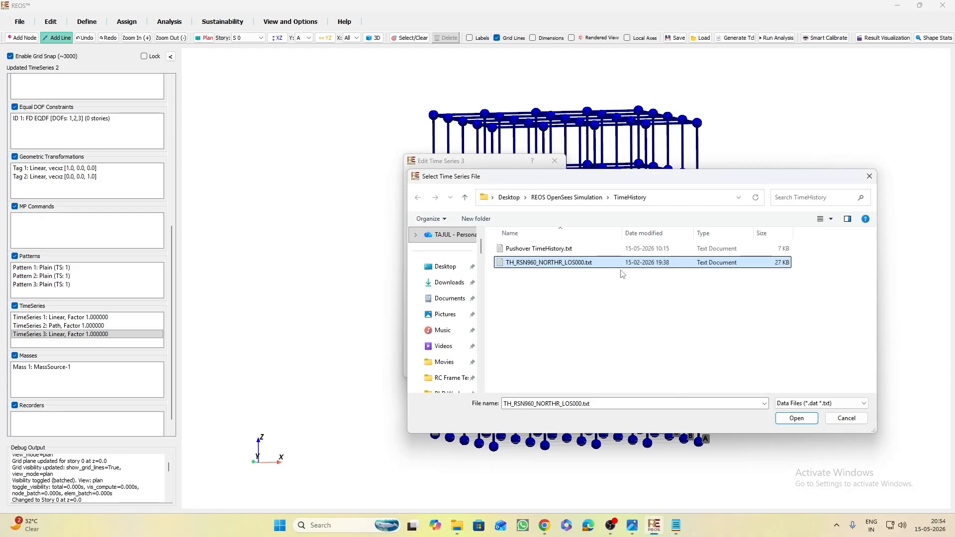
Load TH_RSN960_NORTHR_LOS000.txt as Time Series 3's path file and set its time step to 0.01
click(796, 419)
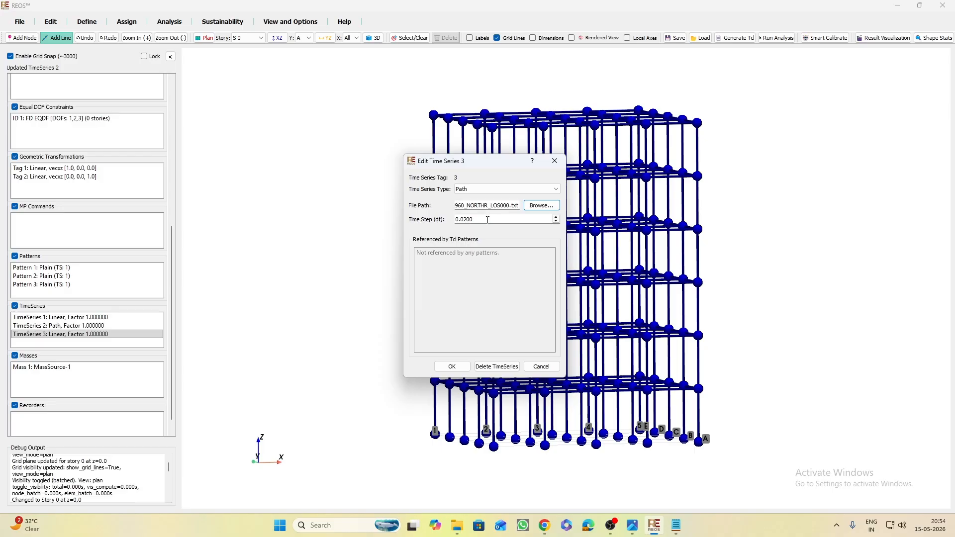
drag(488, 220, 465, 219)
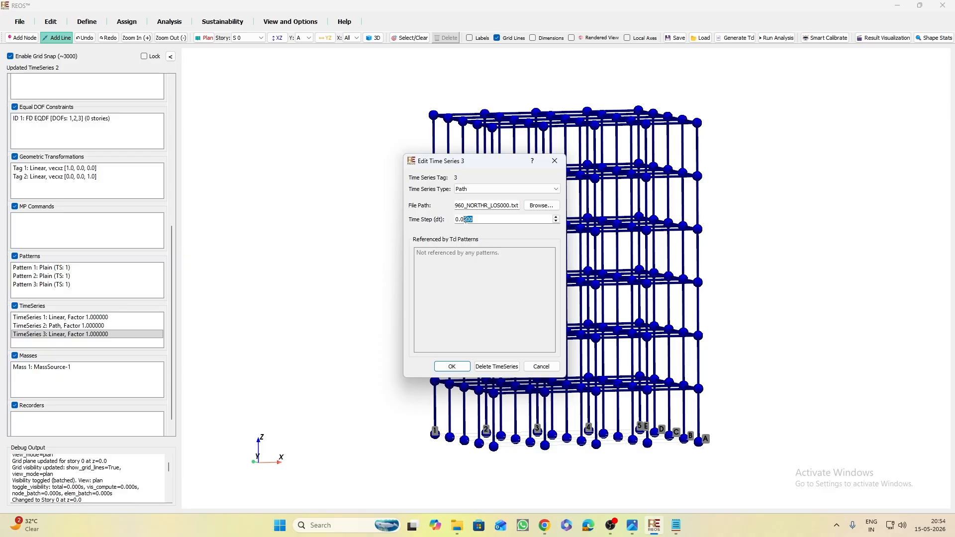
text(1)
click(449, 366)
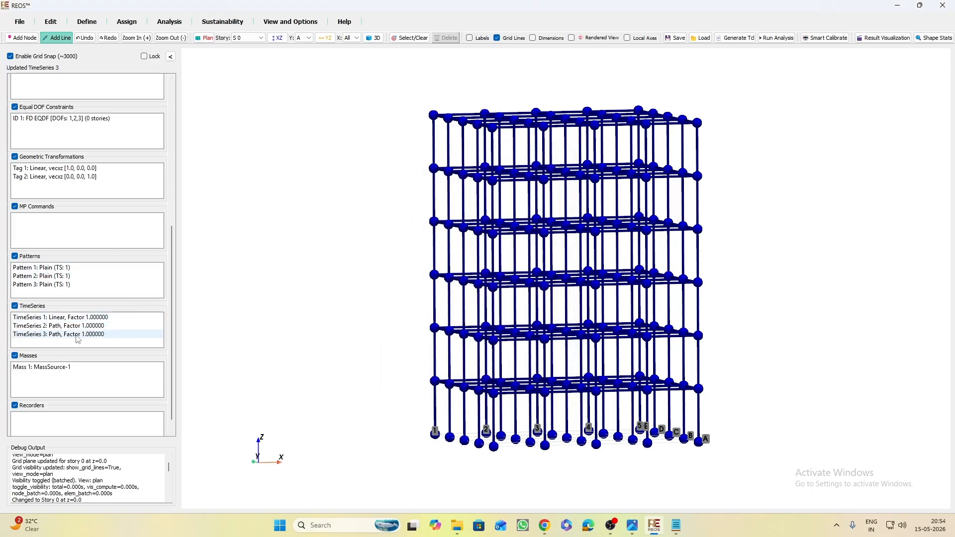
Assign time series ID 2: Path to load Pattern 2
double_click(55, 277)
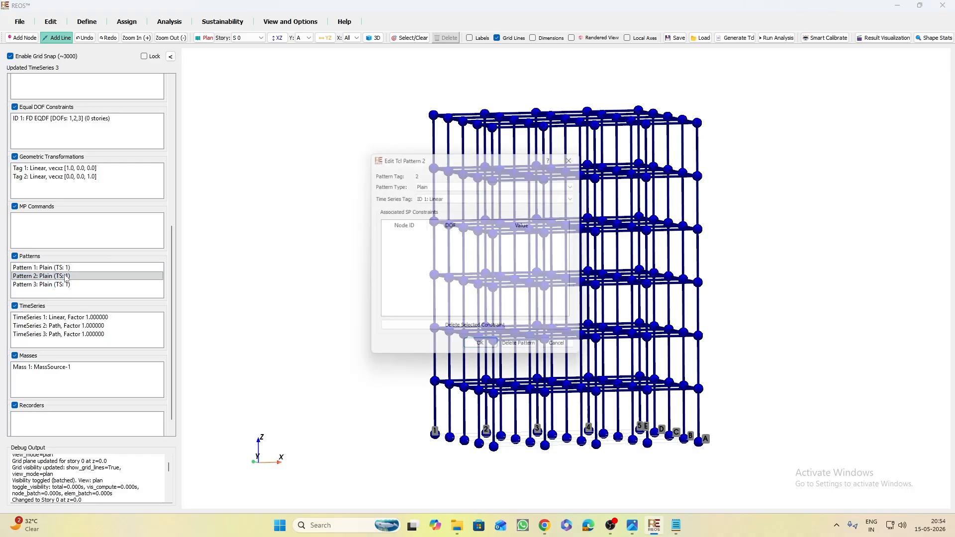
click(440, 196)
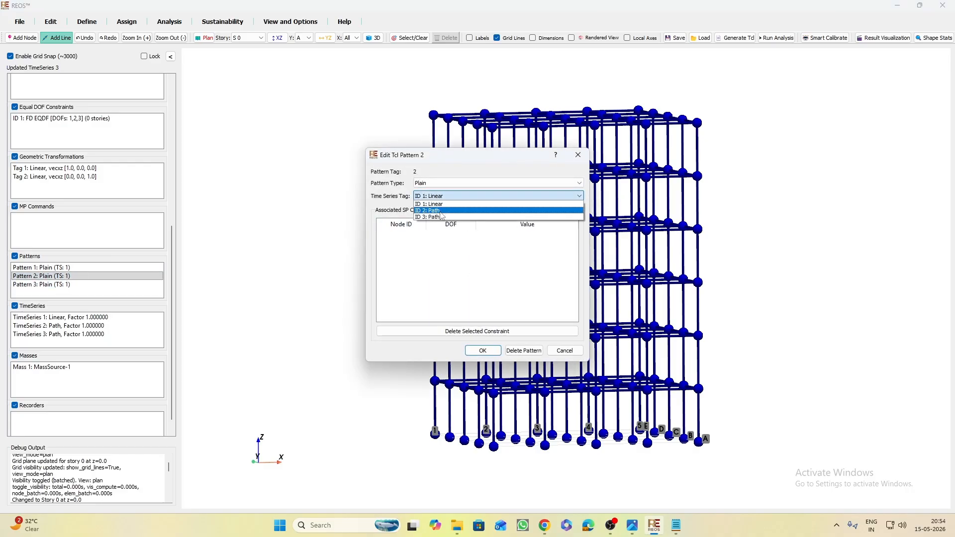
click(441, 212)
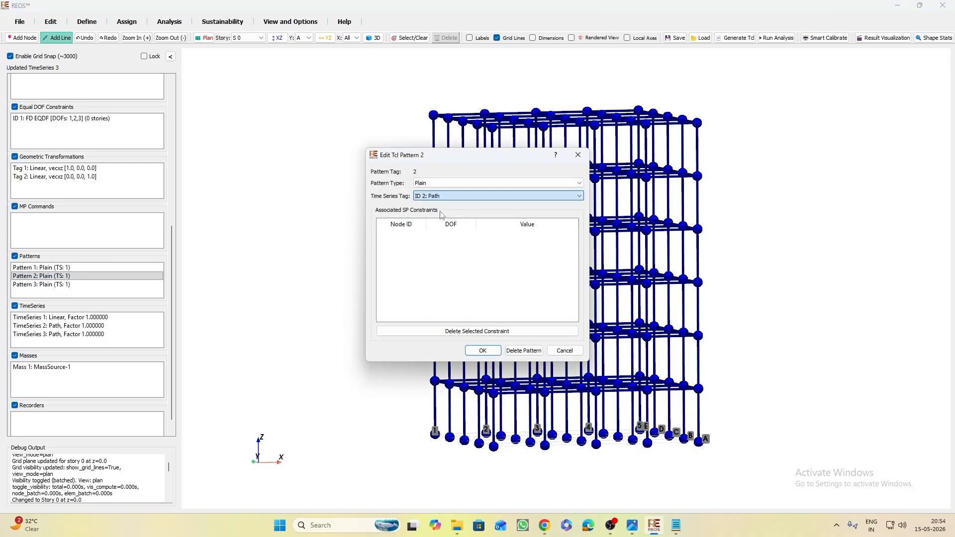
click(483, 351)
Change Pattern 3 to type UniformExcitation and assign it time series ID 3: Path
double_click(66, 286)
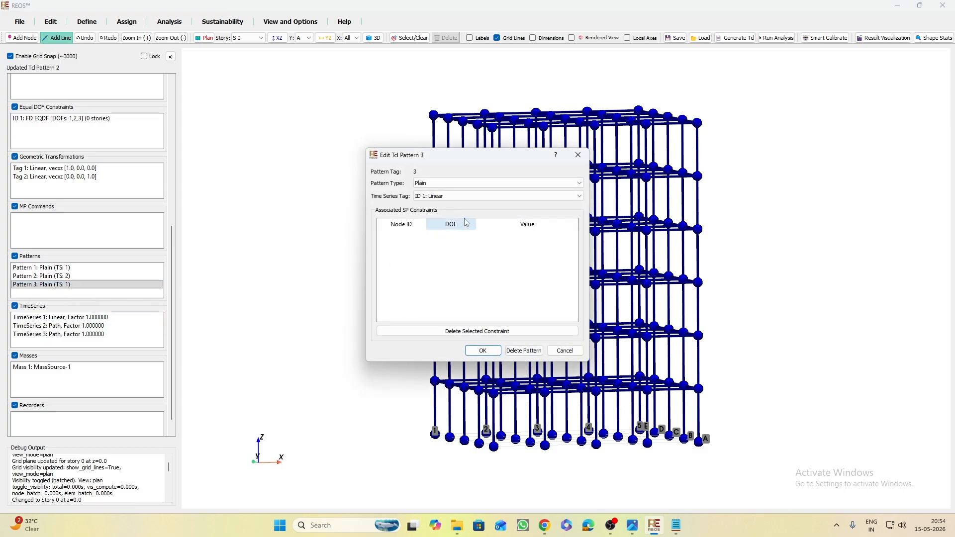
click(491, 184)
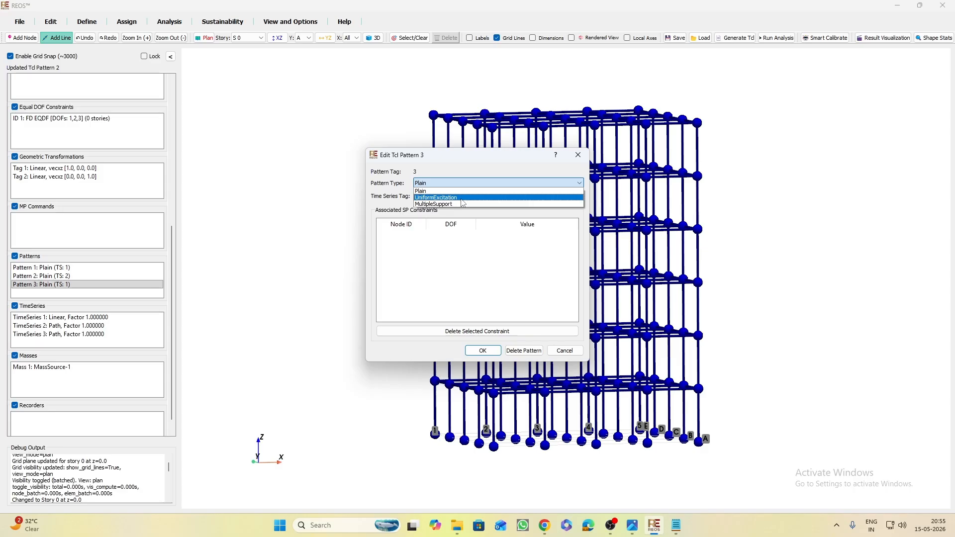
click(460, 198)
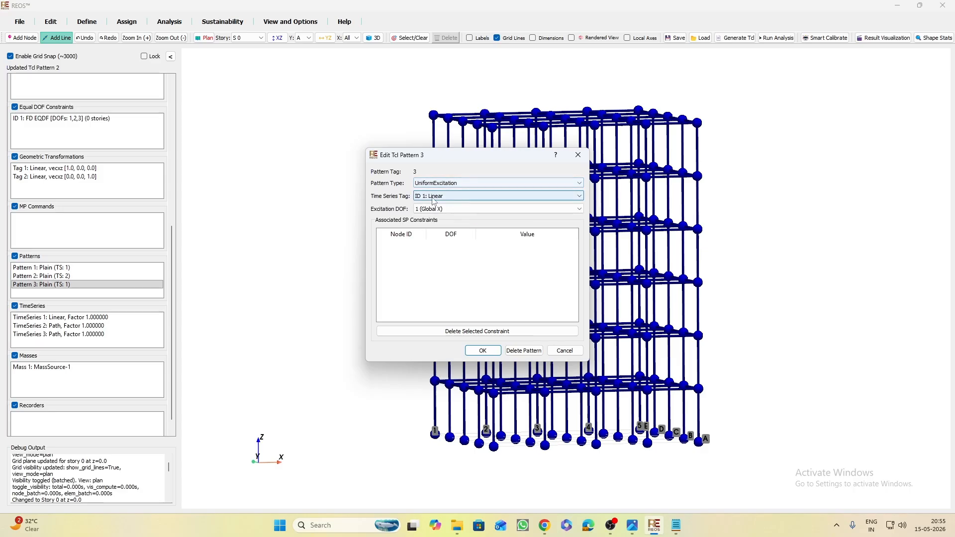
click(453, 196)
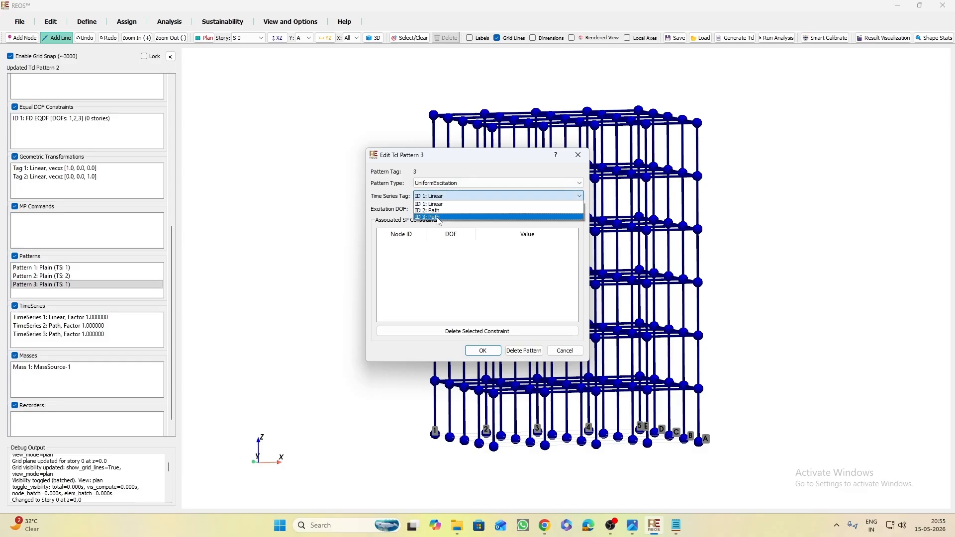
click(438, 218)
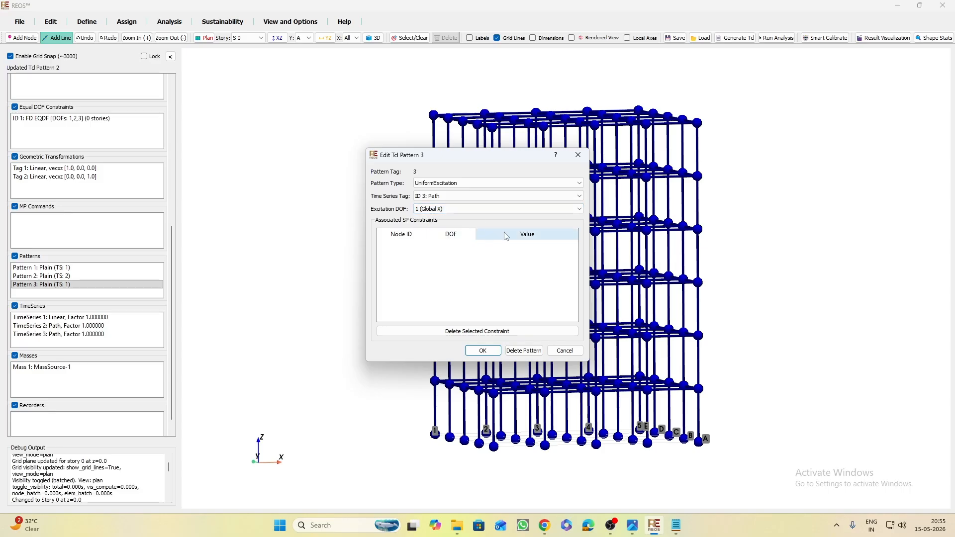
click(483, 351)
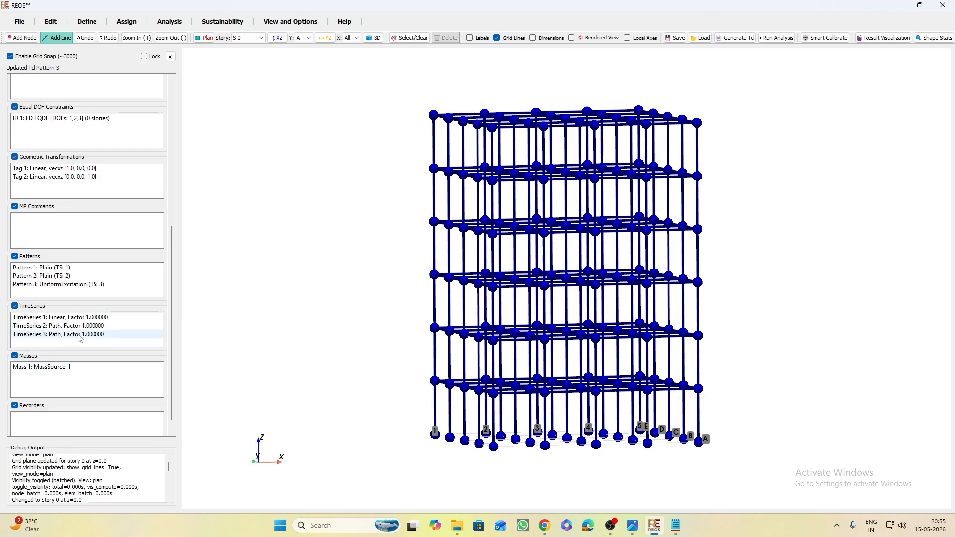
Edit the FD EQDF equal DOF constraint, removing Uz from its constrained degrees of freedom and adding Rz
scroll(80, 354, down, 1)
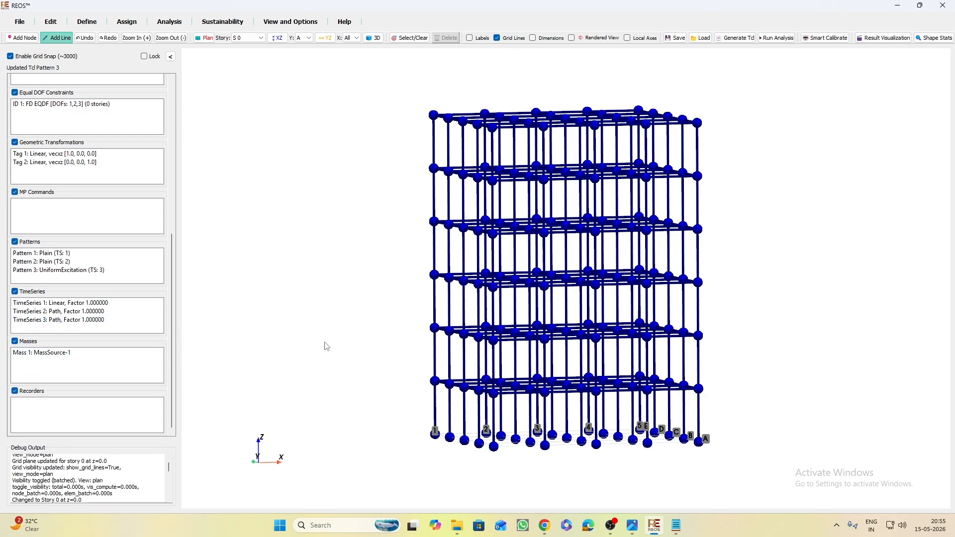
drag(325, 343, 357, 337)
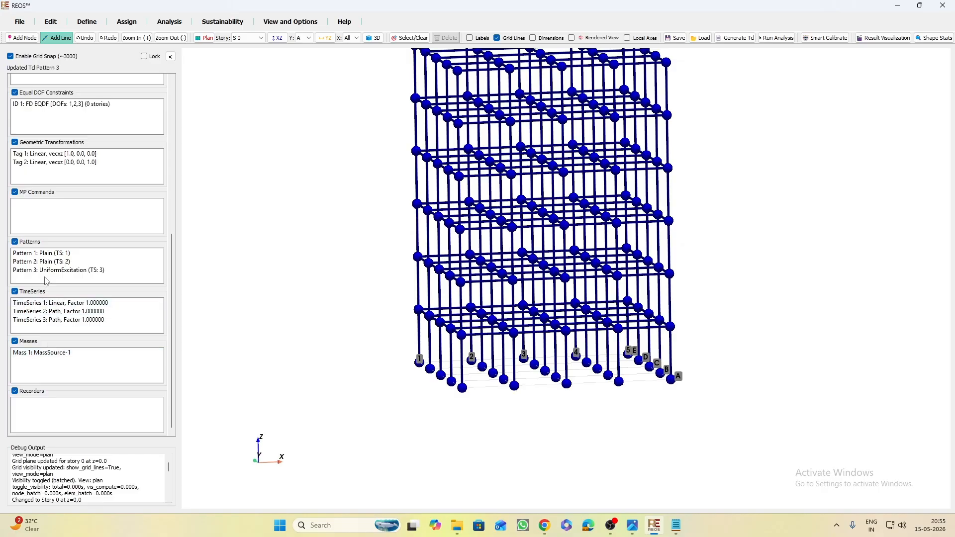
scroll(71, 198, up, 1)
scroll(71, 197, up, 2)
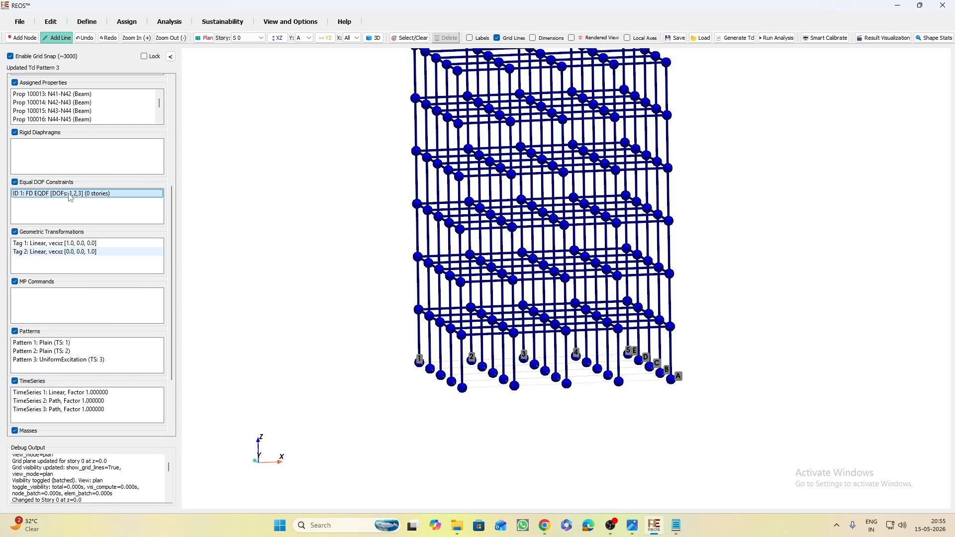
double_click(71, 193)
drag(487, 73, 240, 77)
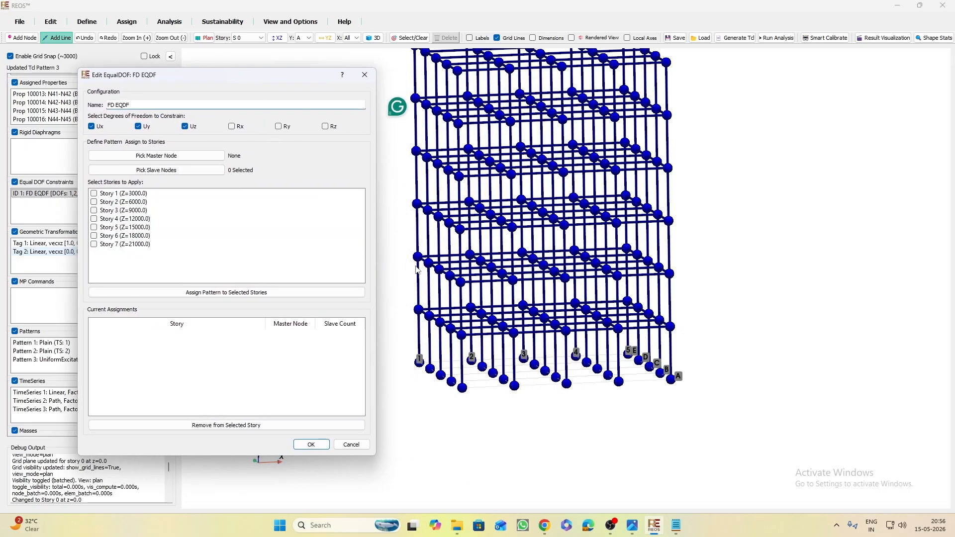
middle_drag(405, 243, 489, 299)
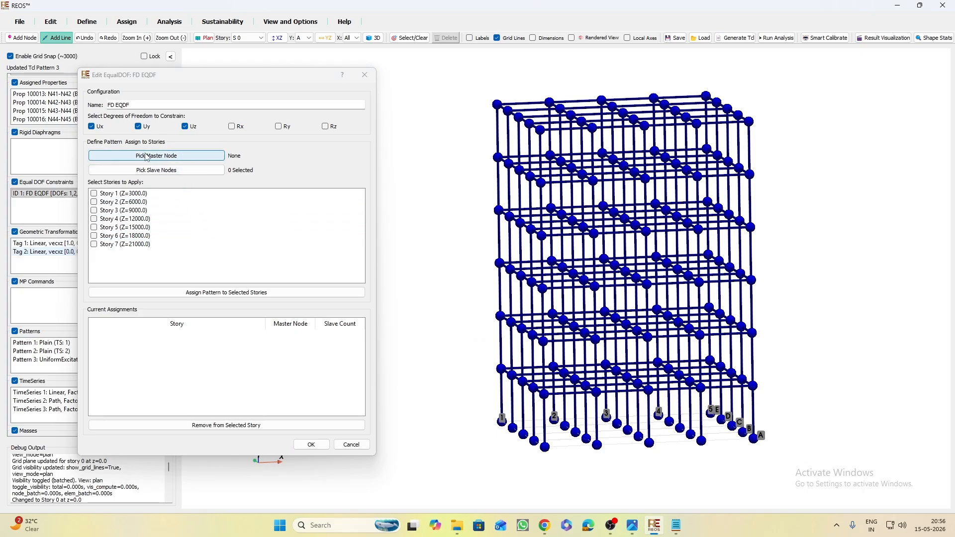
click(184, 126)
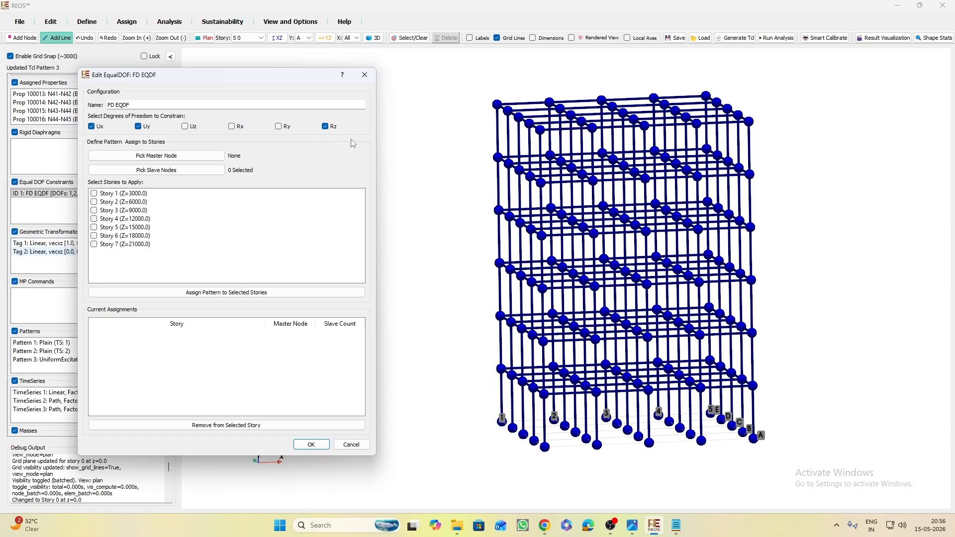
Pick the central node of the Story 1 floor as the FD EQDF constraint's master node
click(174, 159)
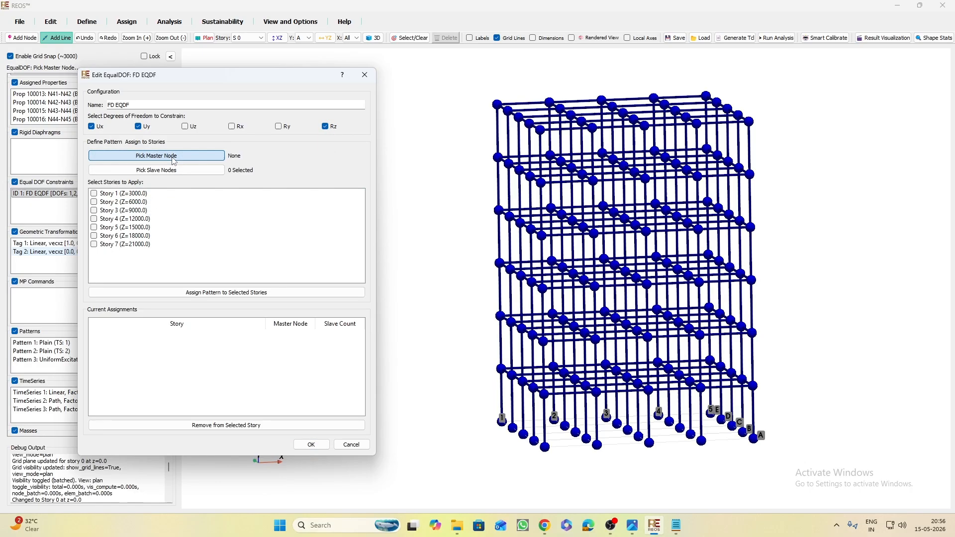
click(627, 379)
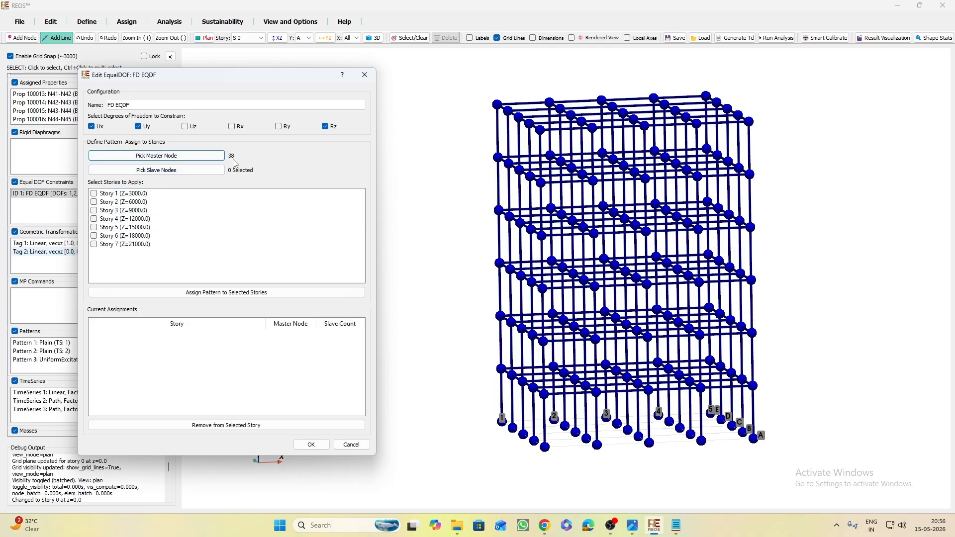
scroll(639, 431, up, 3)
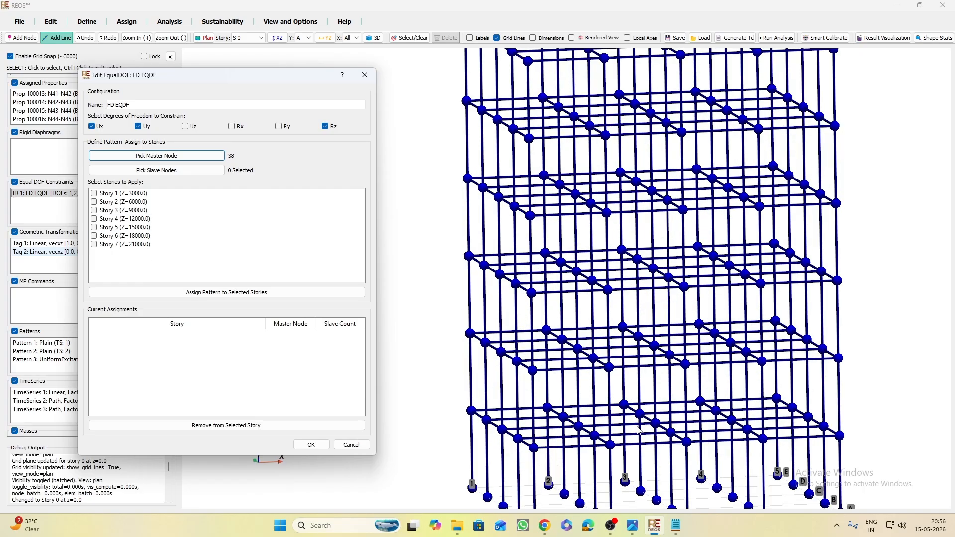
scroll(426, 404, down, 2)
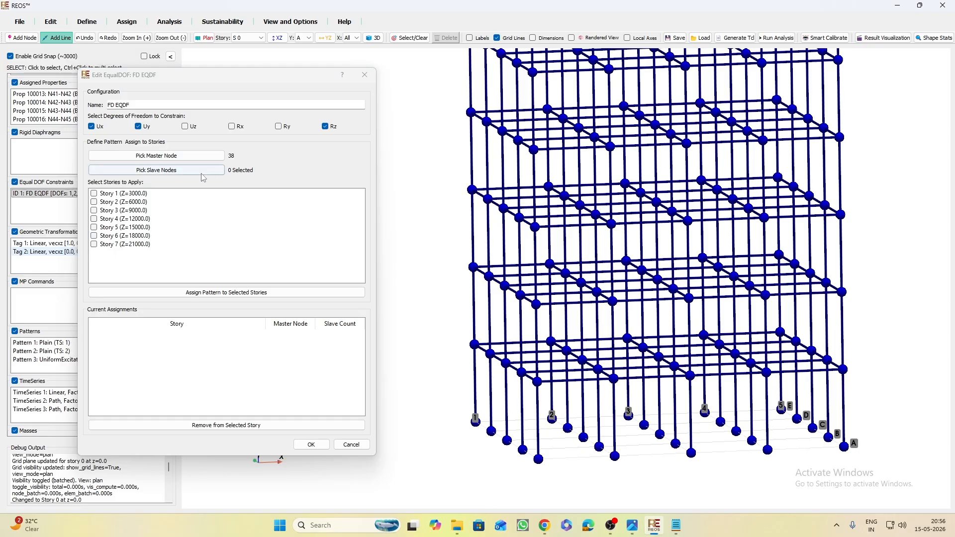
Pick all 24 remaining nodes of the Story 1 floor, row by row, as slave nodes of the constraint
click(152, 172)
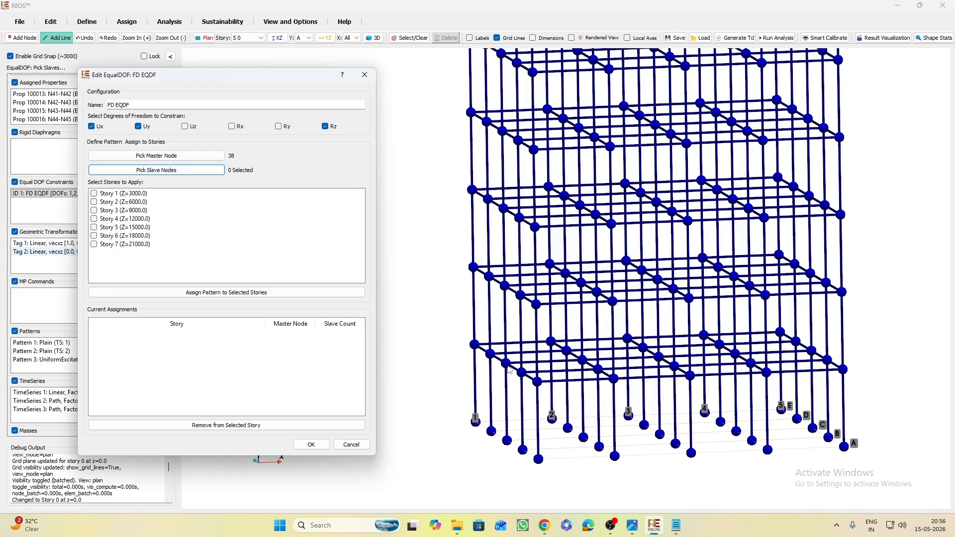
click(475, 344)
click(552, 341)
click(628, 338)
click(704, 336)
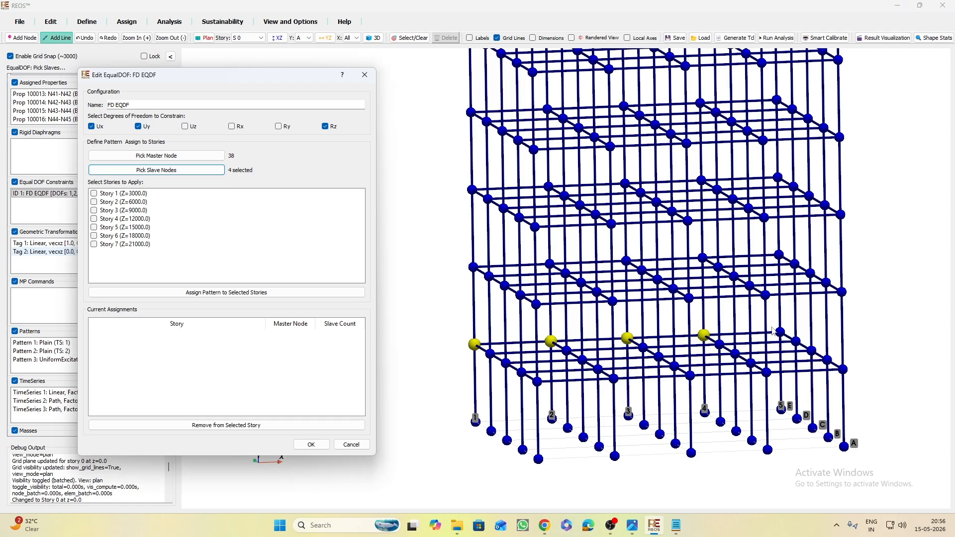
click(781, 332)
click(490, 354)
click(567, 350)
click(643, 347)
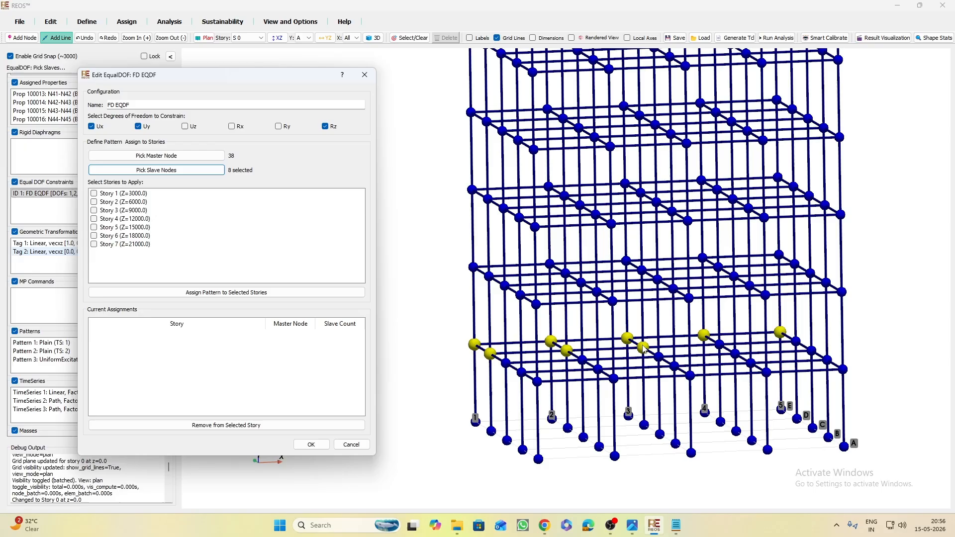
click(720, 344)
click(797, 341)
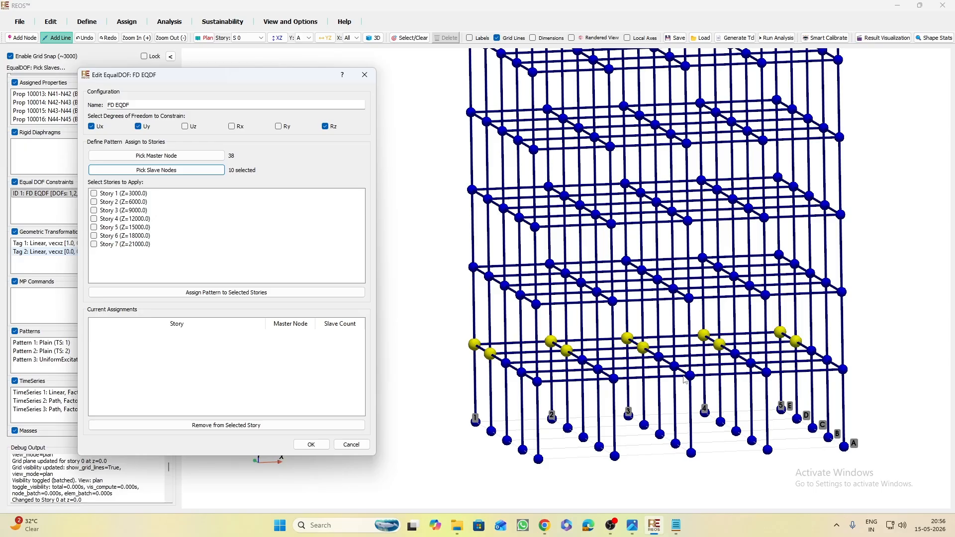
click(506, 363)
click(583, 359)
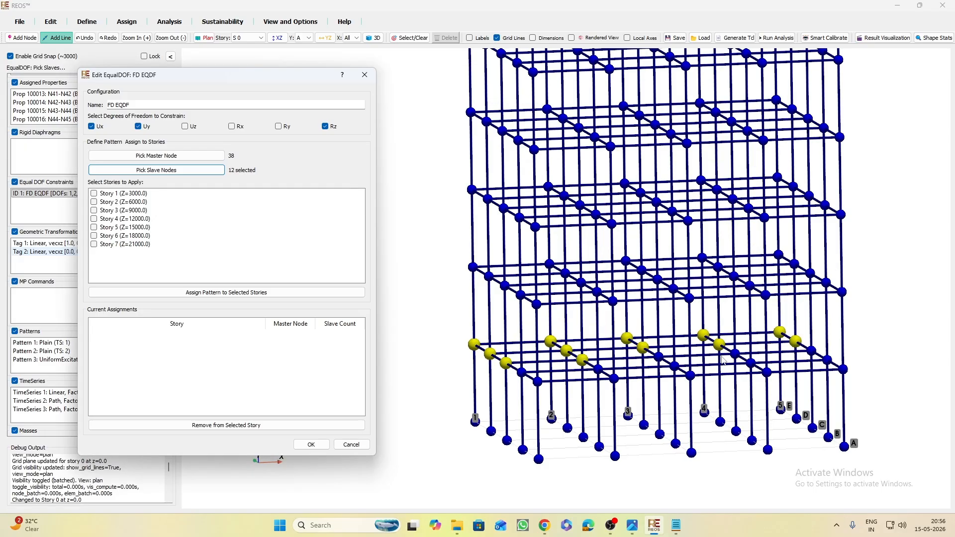
click(735, 353)
click(812, 351)
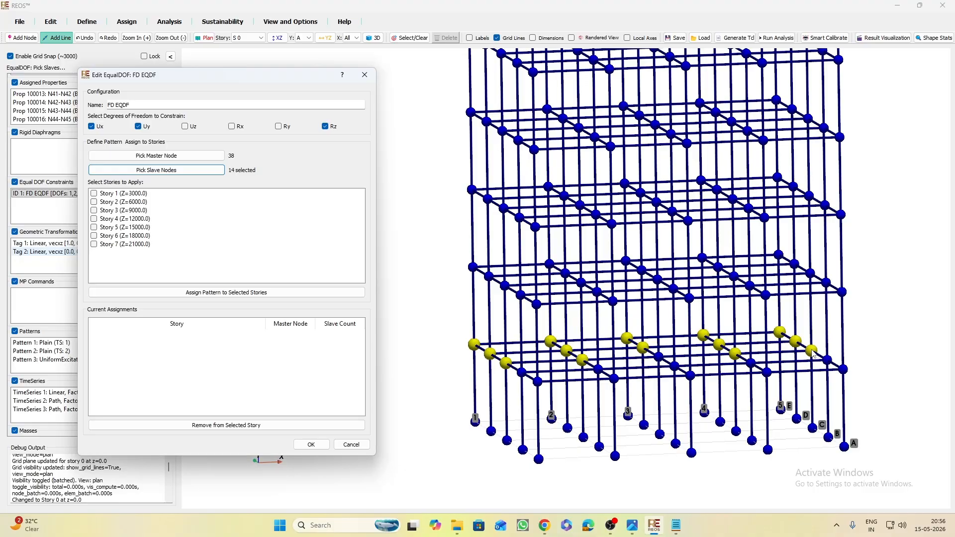
click(522, 372)
click(599, 369)
click(675, 367)
click(751, 362)
click(827, 360)
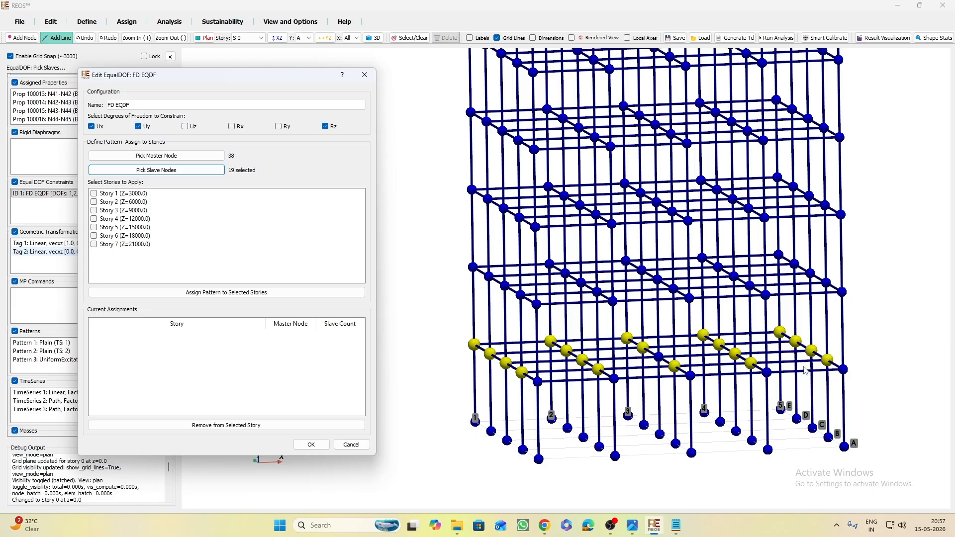
click(538, 382)
click(616, 378)
click(692, 376)
click(767, 373)
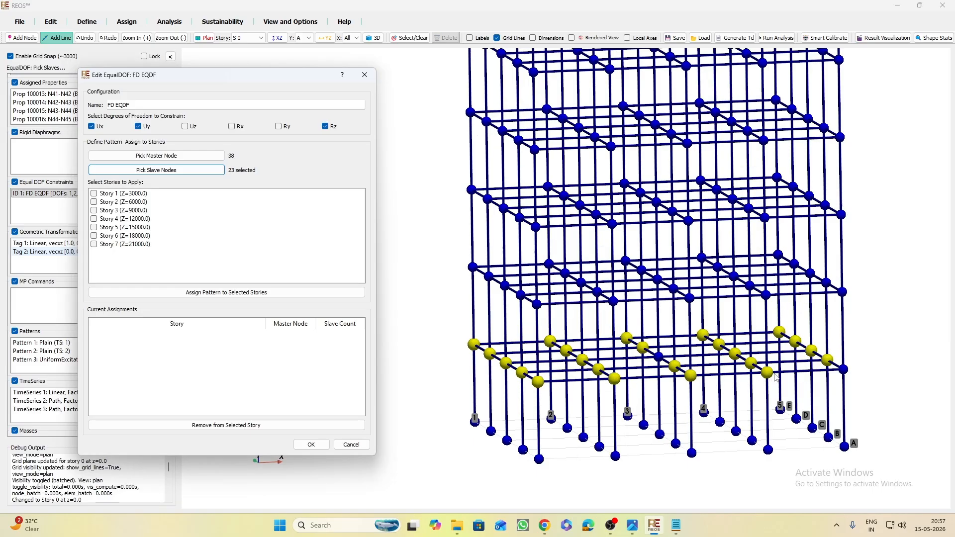
click(845, 370)
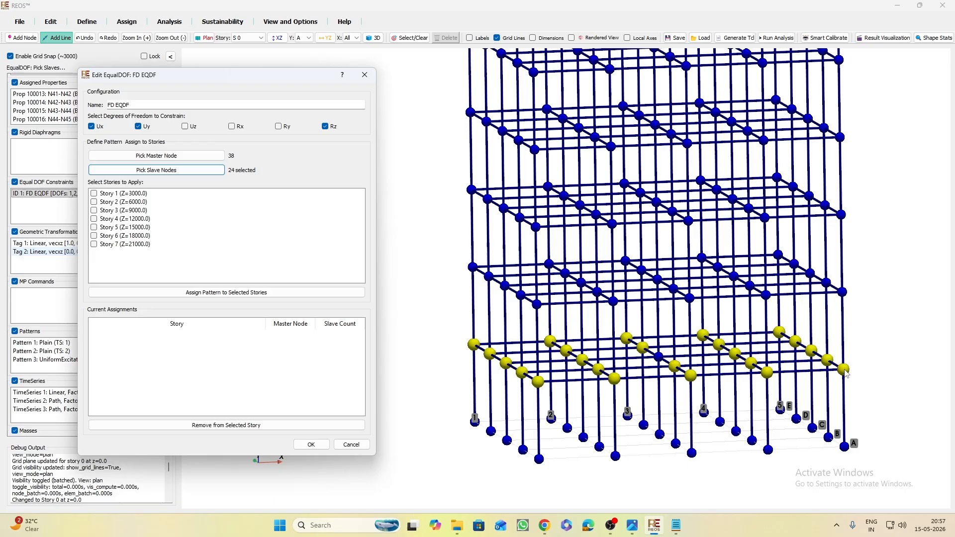
Assign the master and slave node pattern to Story 1 (Z=3000.0)
click(95, 195)
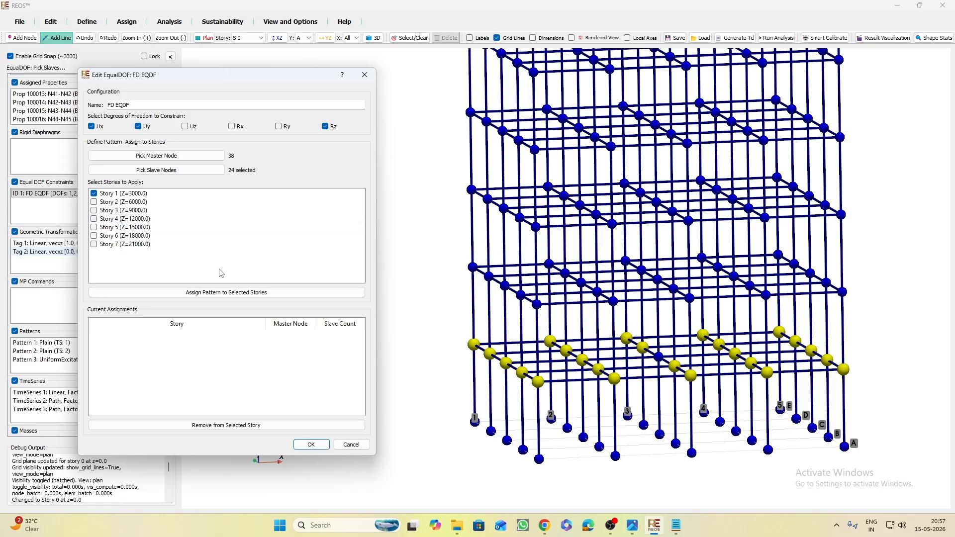
click(236, 293)
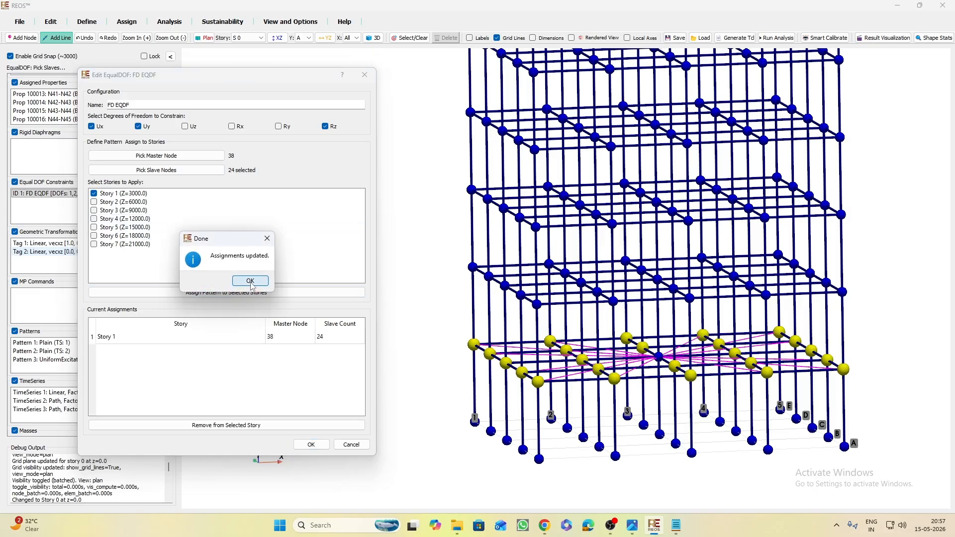
Pick the central node of the Story 2 floor as the FD EQDF constraint's new master node
click(250, 281)
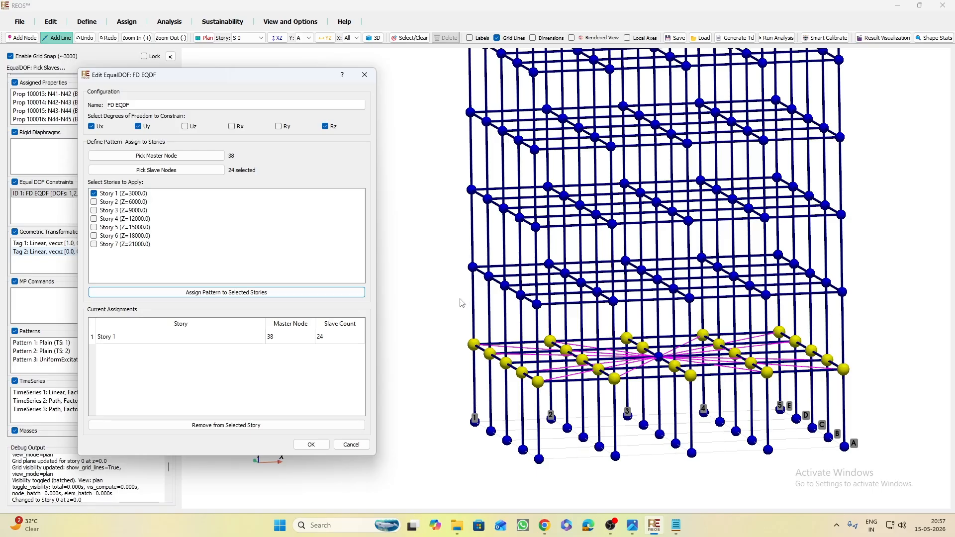
click(148, 161)
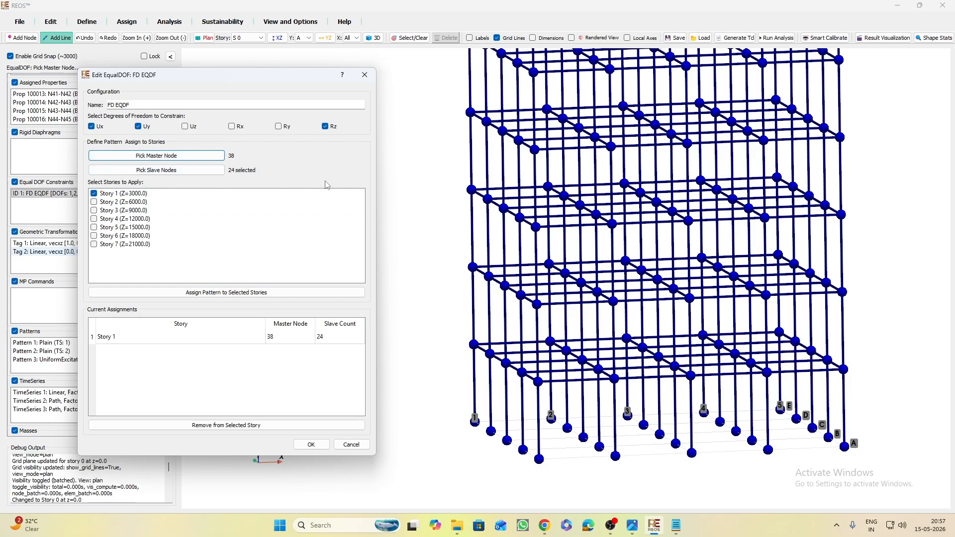
click(659, 282)
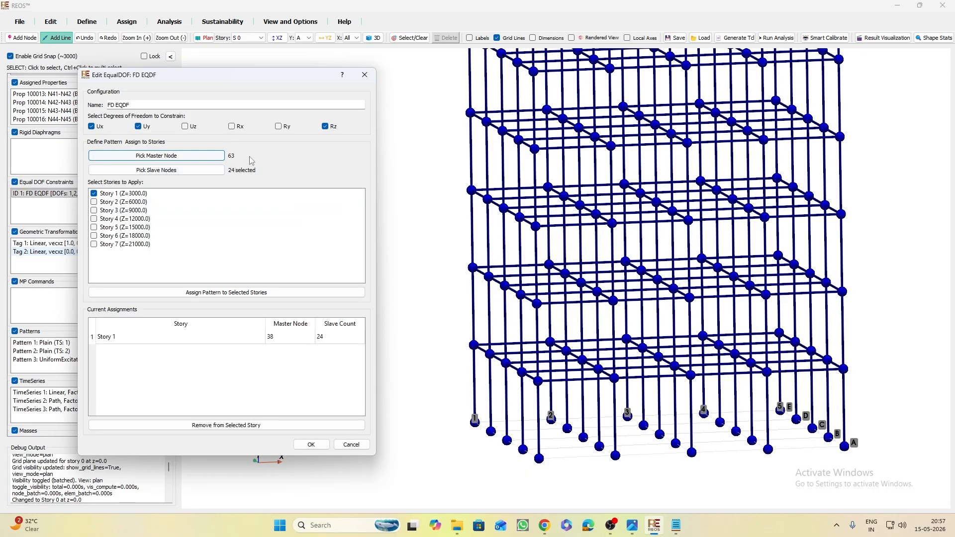
Pick all 24 remaining nodes of the Story 2 floor, row by row, as the constraint's slave nodes
click(150, 170)
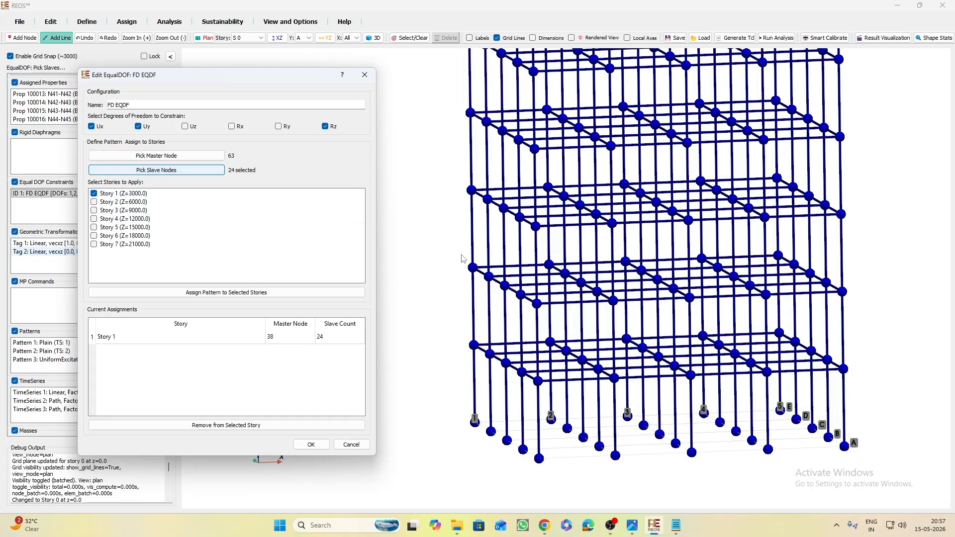
click(472, 269)
click(548, 266)
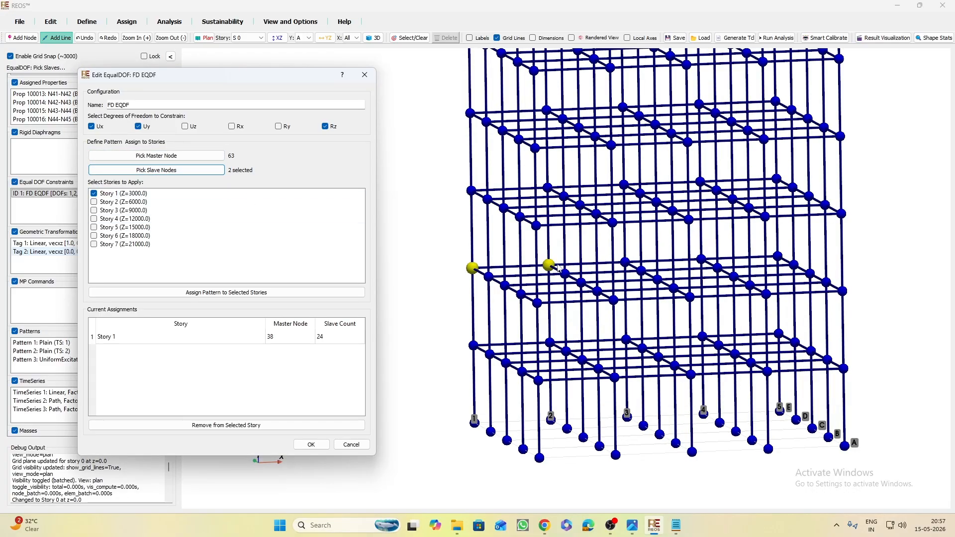
click(625, 262)
click(701, 259)
click(778, 256)
click(489, 276)
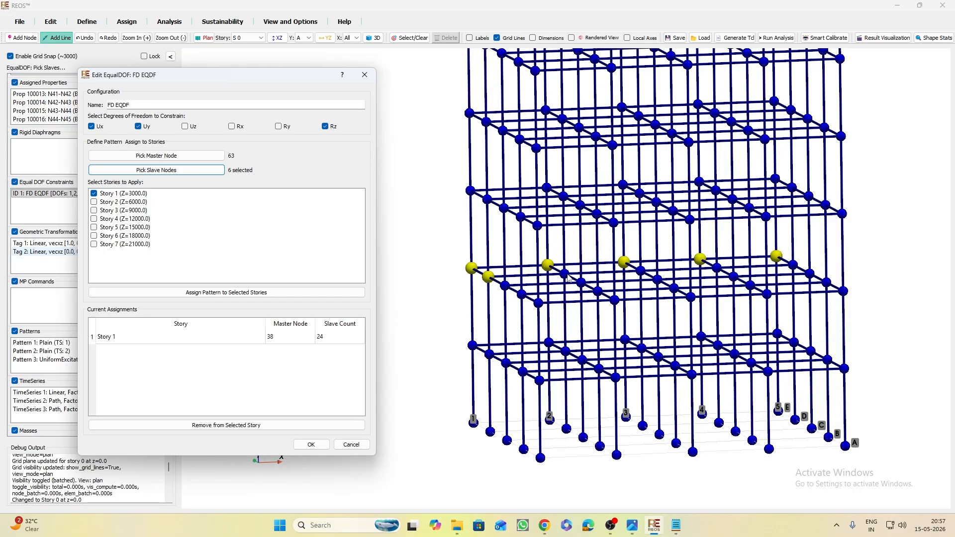
click(565, 273)
click(642, 272)
click(717, 269)
click(794, 266)
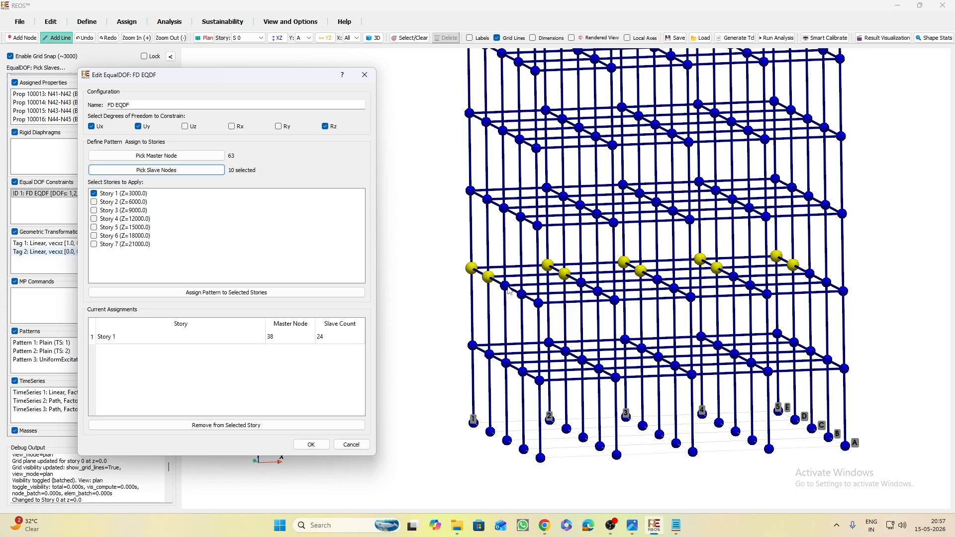
click(506, 286)
click(582, 283)
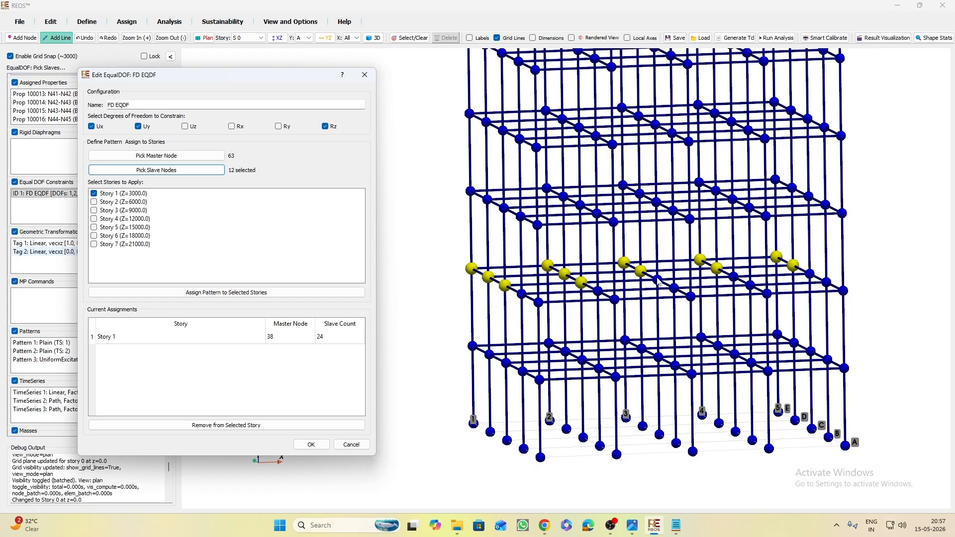
click(733, 277)
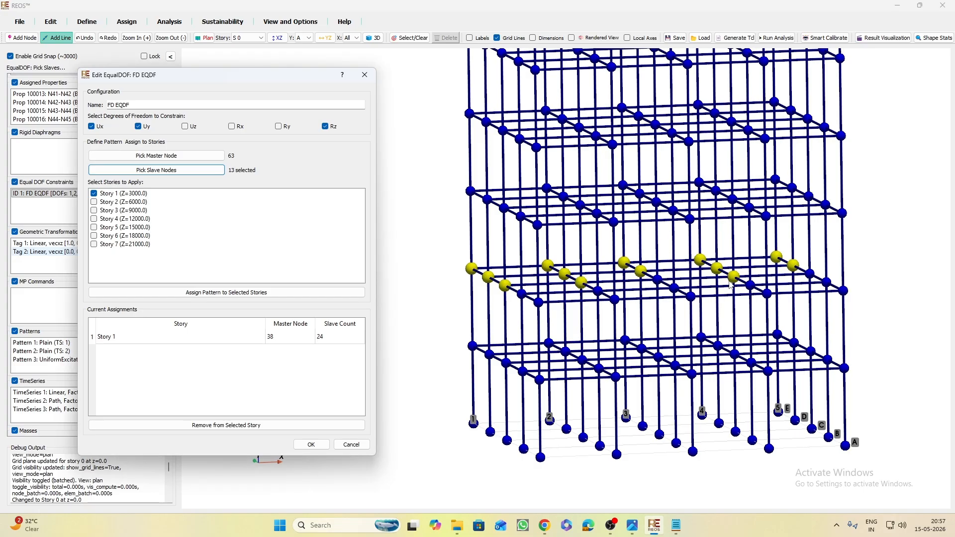
click(811, 274)
click(521, 295)
click(599, 292)
click(675, 288)
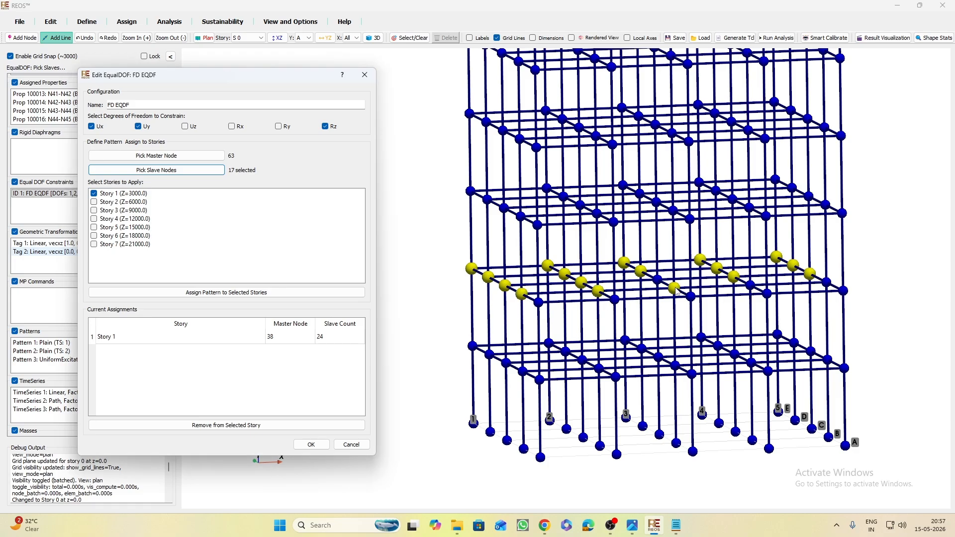
click(751, 286)
click(827, 283)
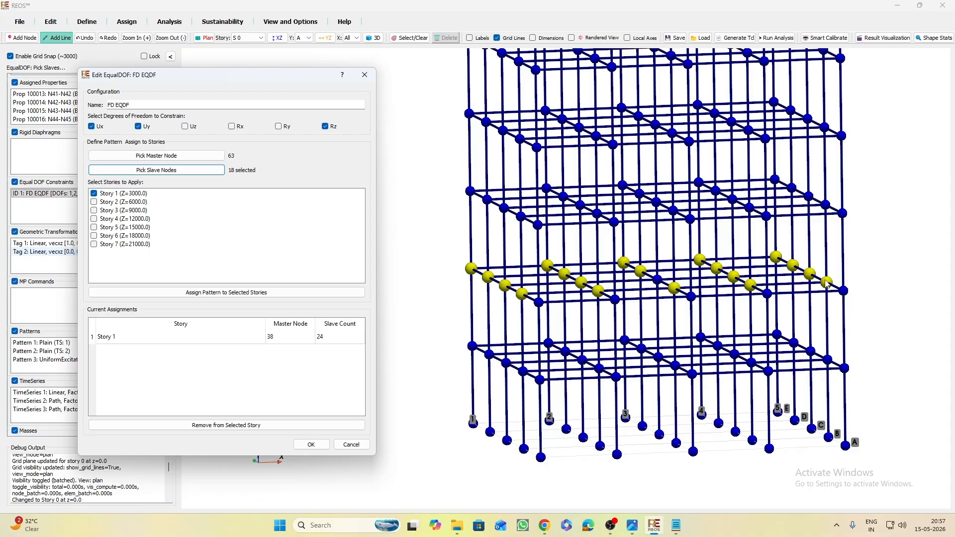
click(540, 302)
click(616, 300)
click(693, 298)
click(768, 294)
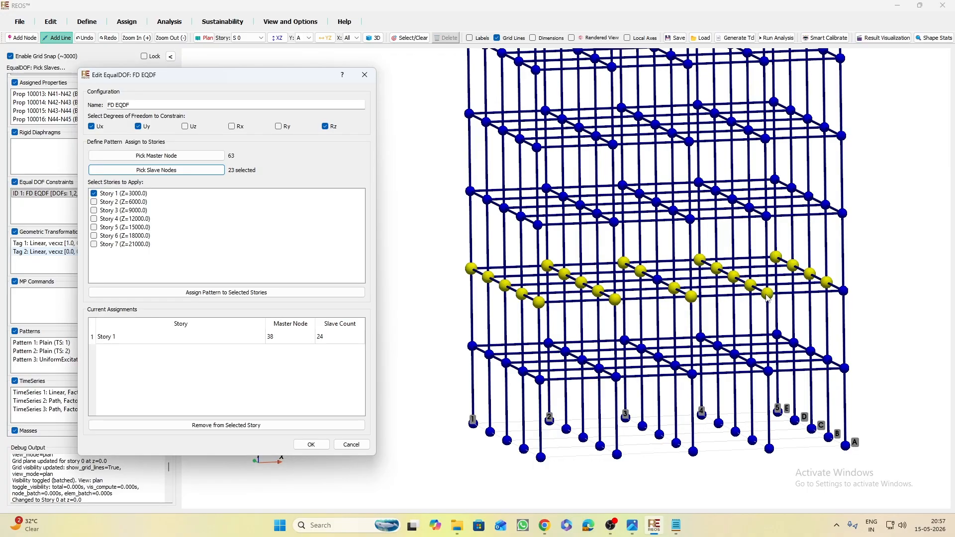
click(844, 291)
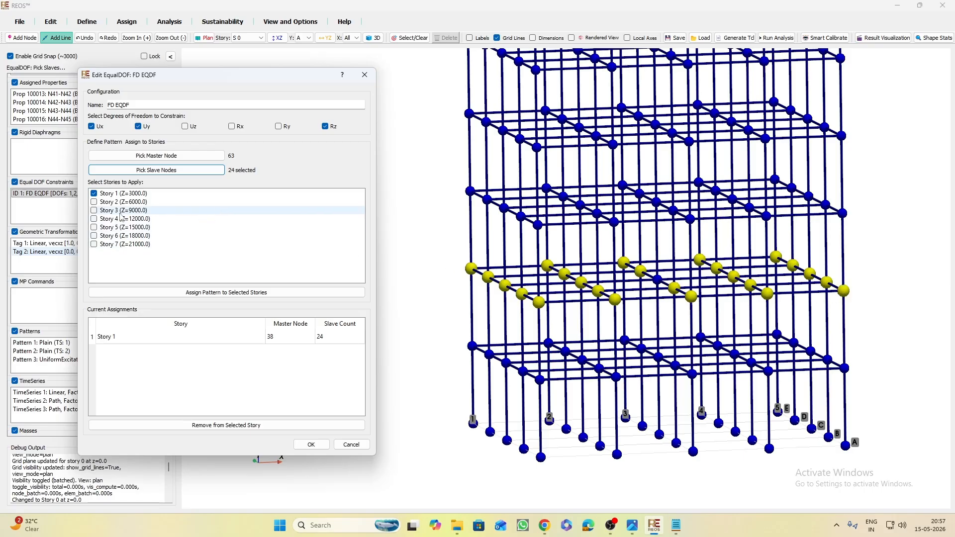
Assign the picked master and slave node pattern to Story 2 (Z=6000.0) only, with Story 1 deselected
click(95, 202)
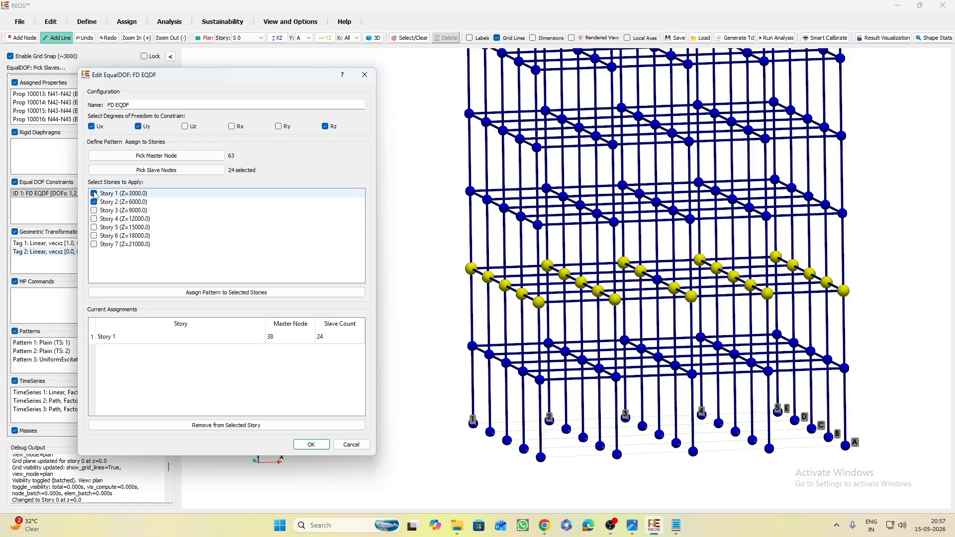
click(240, 292)
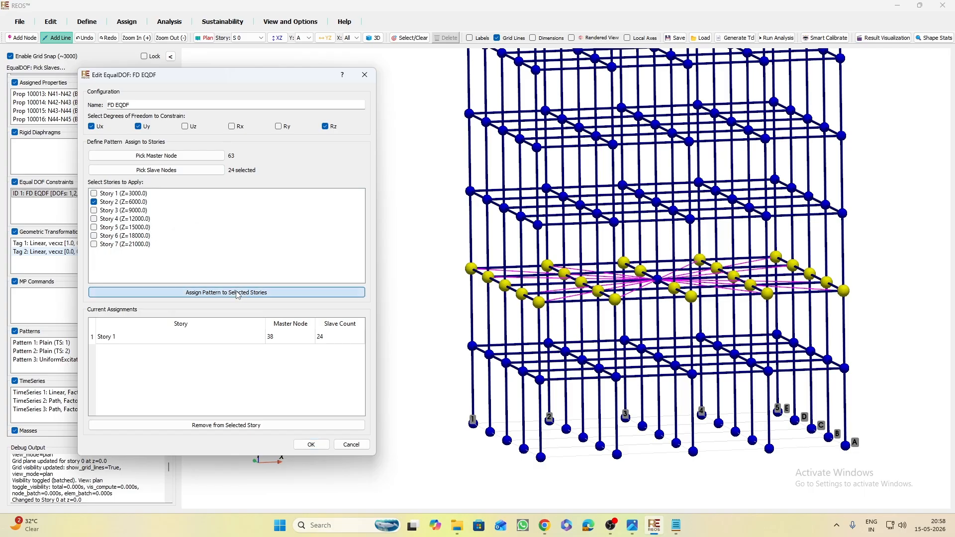
click(241, 284)
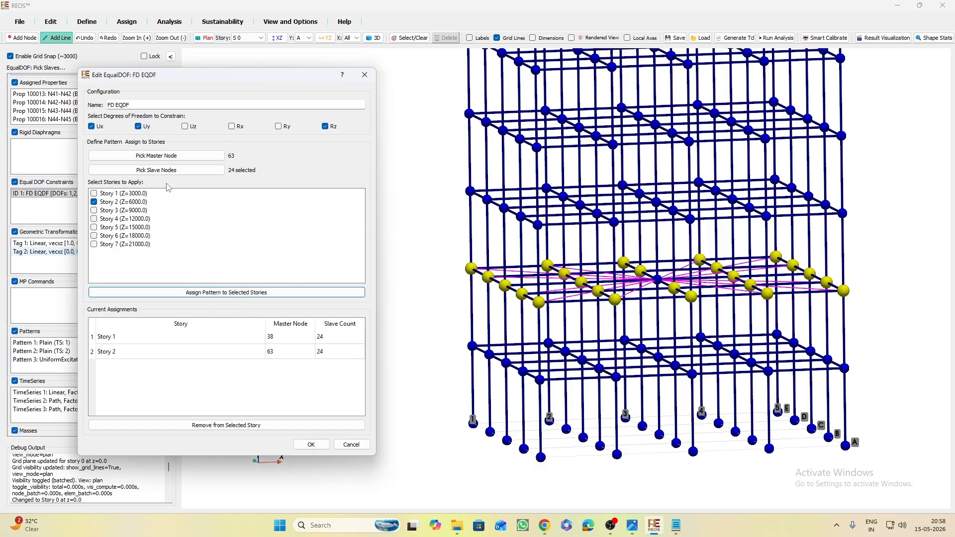
Pick the Story 3 floor's central node as master node and its 24 remaining nodes, row by row, as slave nodes
click(154, 153)
click(657, 204)
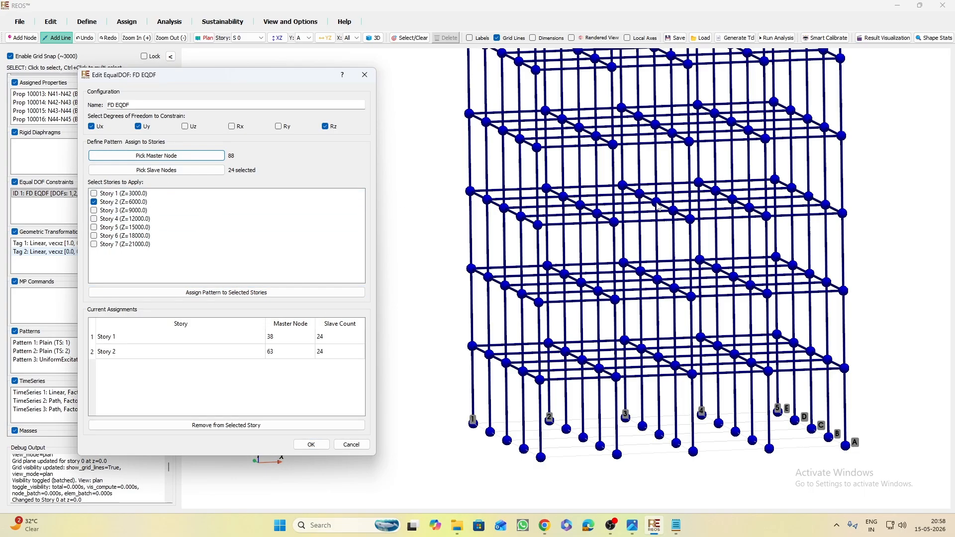
click(160, 171)
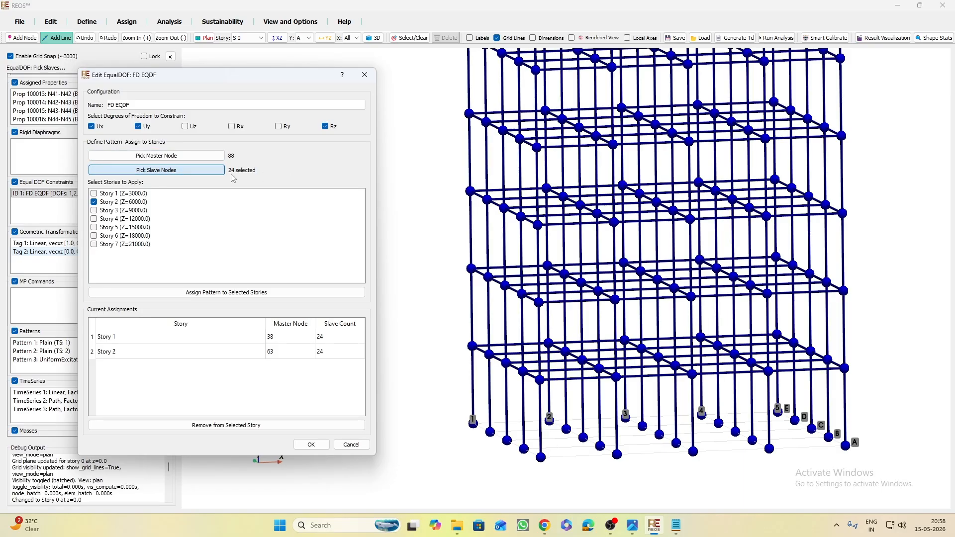
click(471, 191)
click(548, 189)
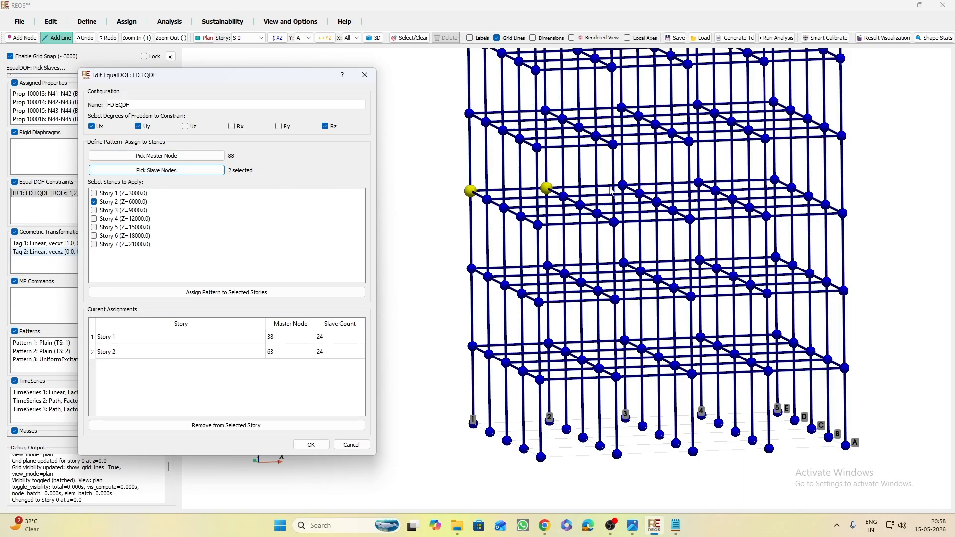
click(623, 186)
click(699, 183)
click(776, 180)
click(487, 200)
click(563, 196)
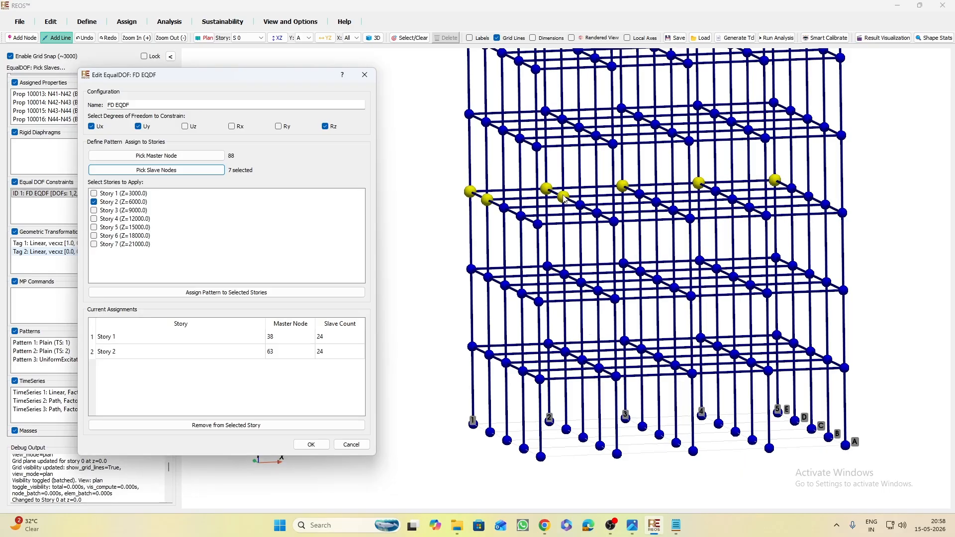
click(641, 194)
click(716, 192)
click(793, 188)
click(504, 208)
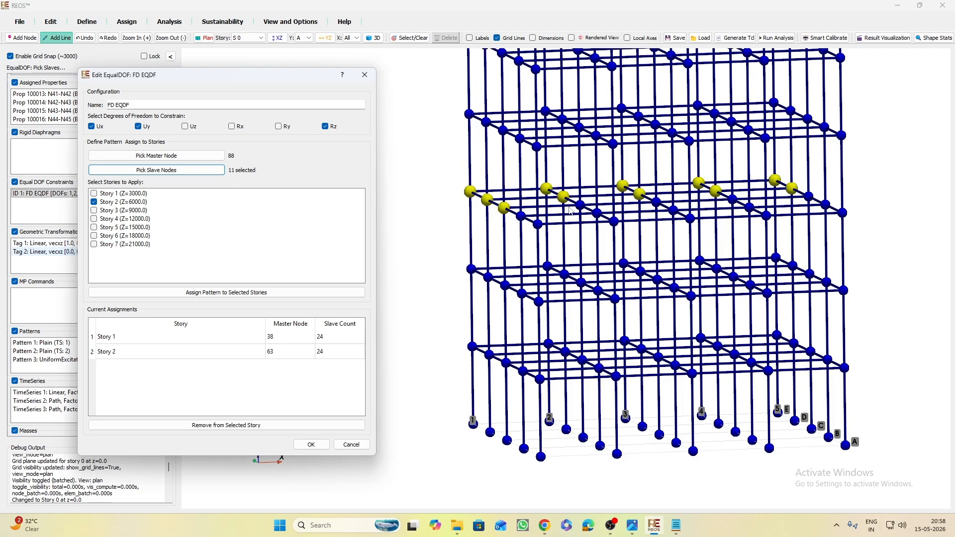
click(581, 205)
click(733, 200)
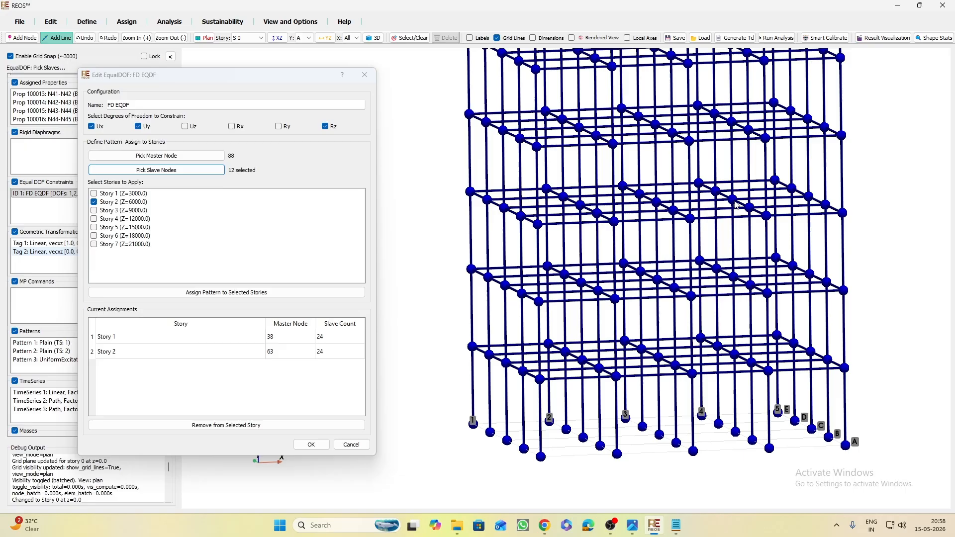
click(810, 197)
click(521, 216)
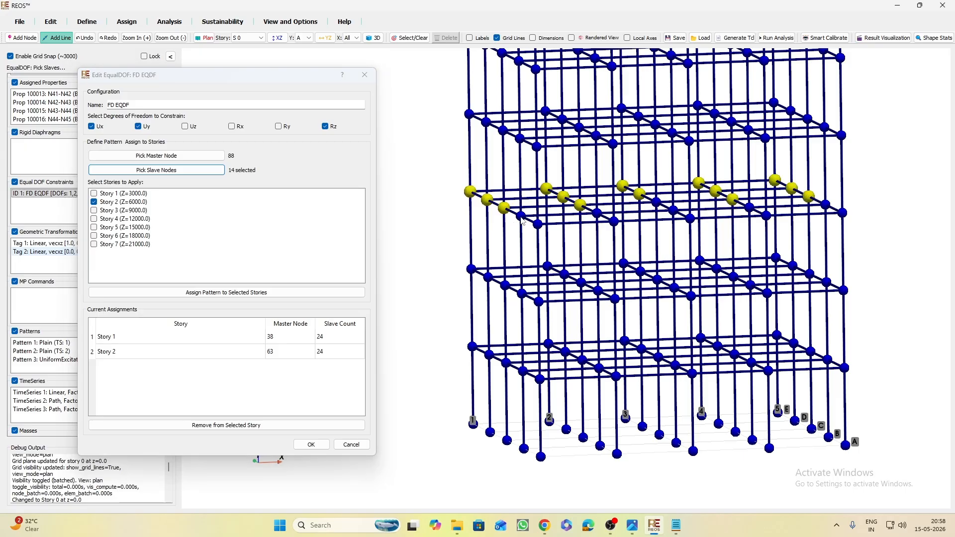
click(598, 213)
click(674, 210)
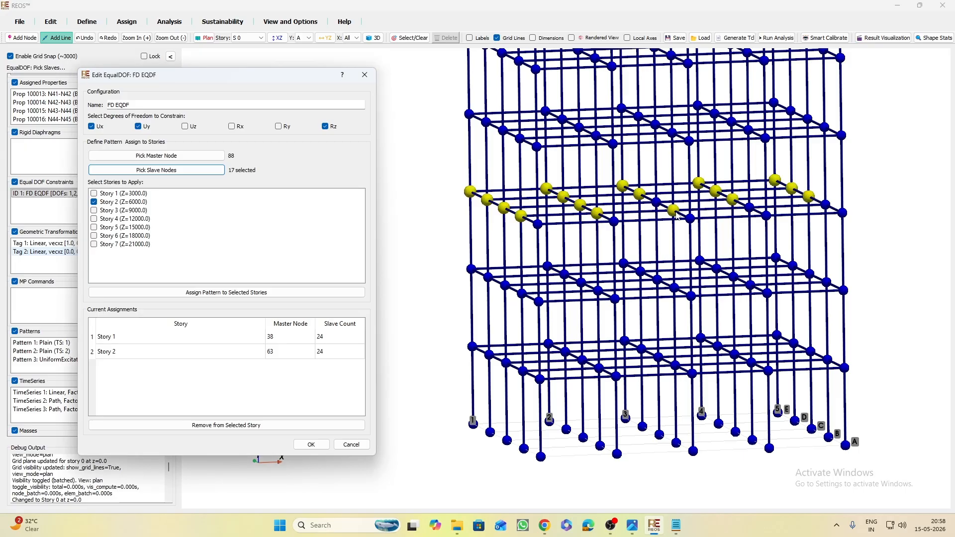
click(750, 207)
click(825, 205)
click(539, 224)
click(615, 221)
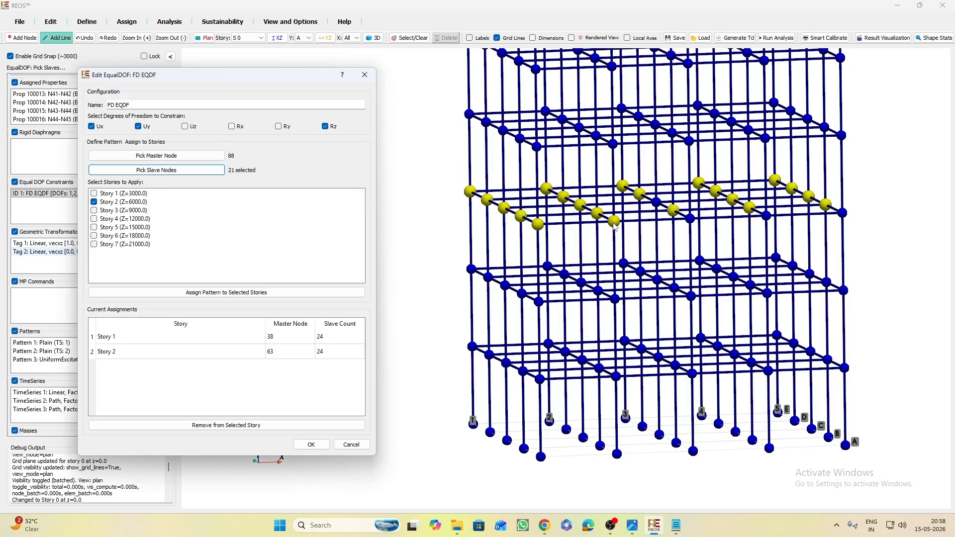
click(691, 218)
click(767, 216)
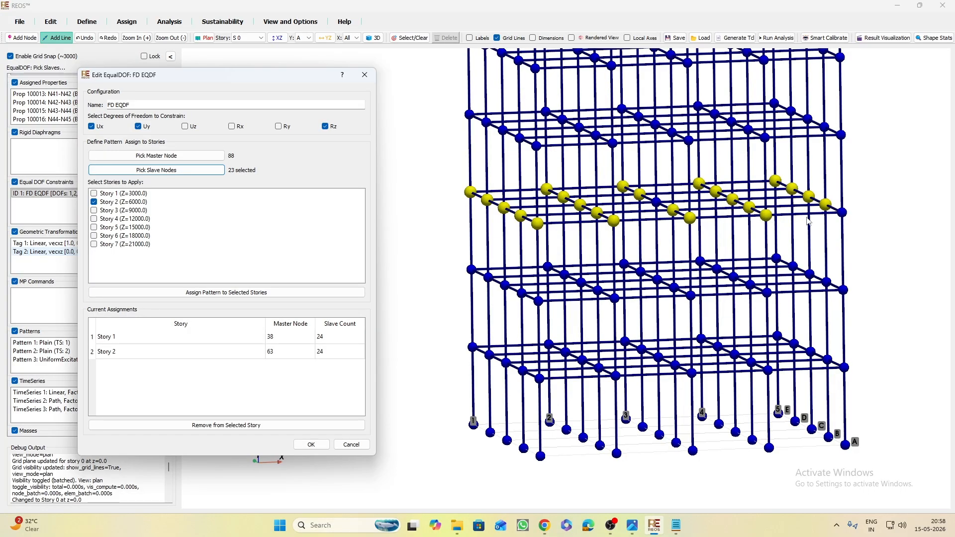
click(840, 215)
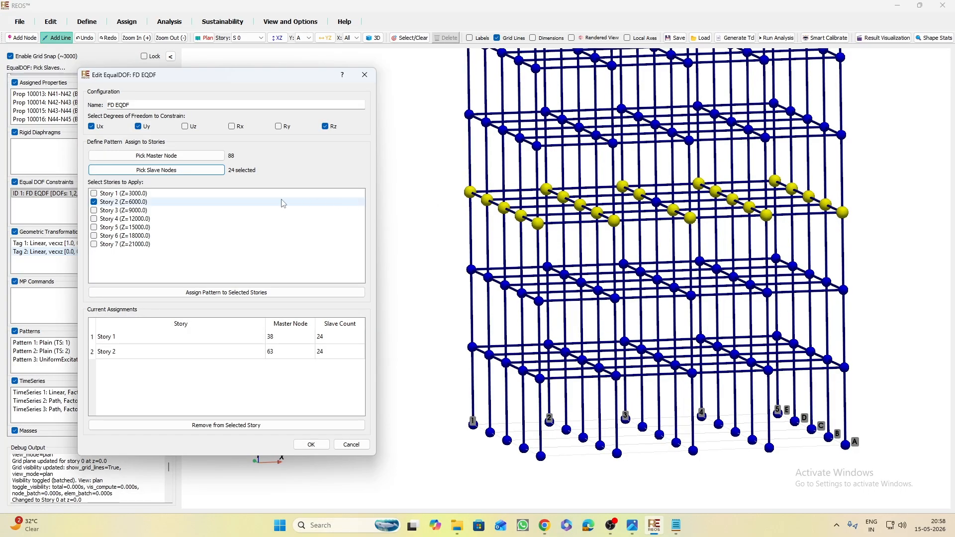
Assign the picked master and slave node pattern to Story 3 (Z=9000.0) only, with Story 2 deselected
click(95, 211)
click(94, 202)
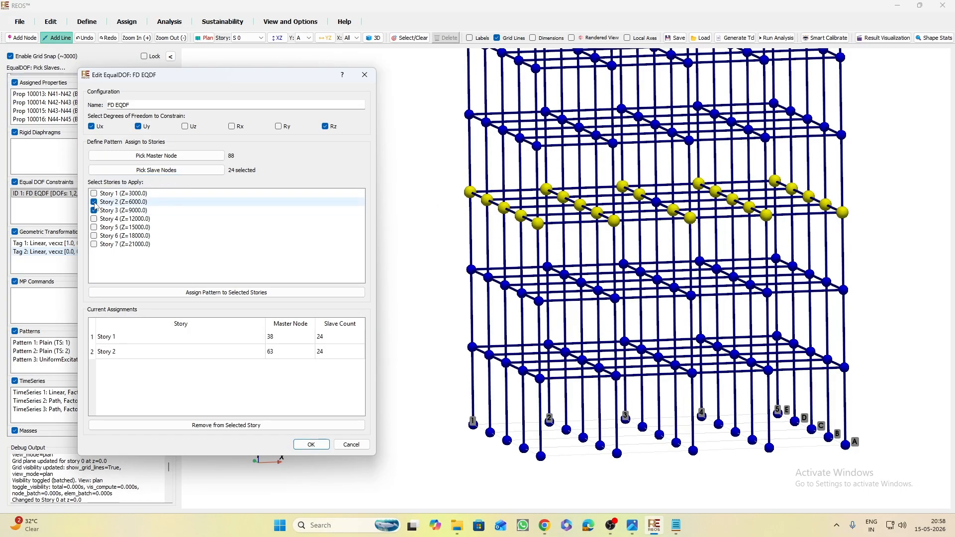
click(240, 293)
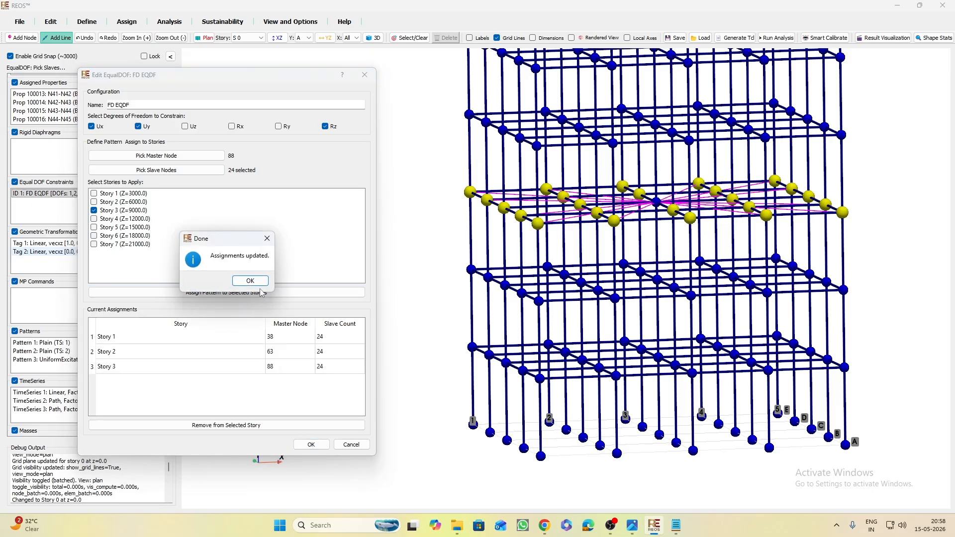
click(249, 280)
Pick the central node of the Story 4 floor as the constraint's master node
middle_drag(448, 139, 452, 303)
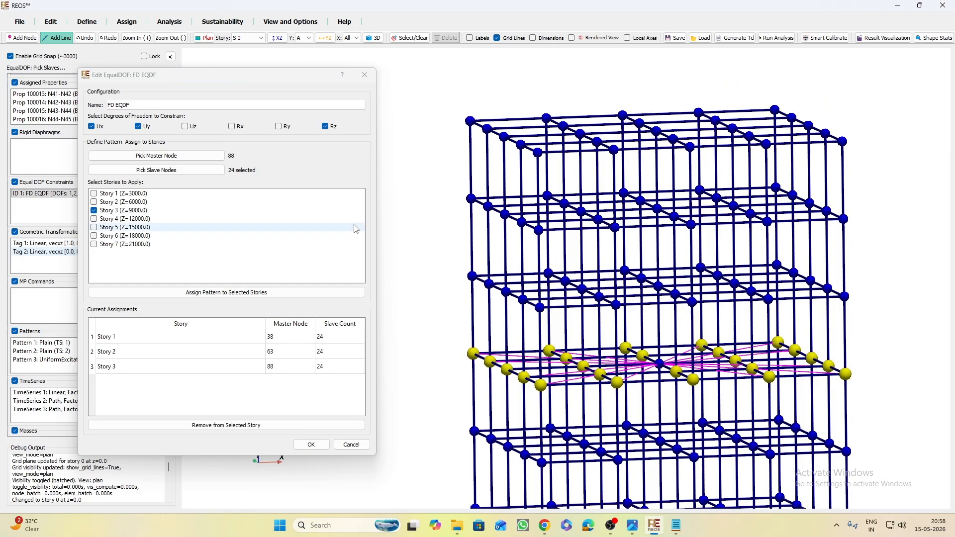
click(160, 156)
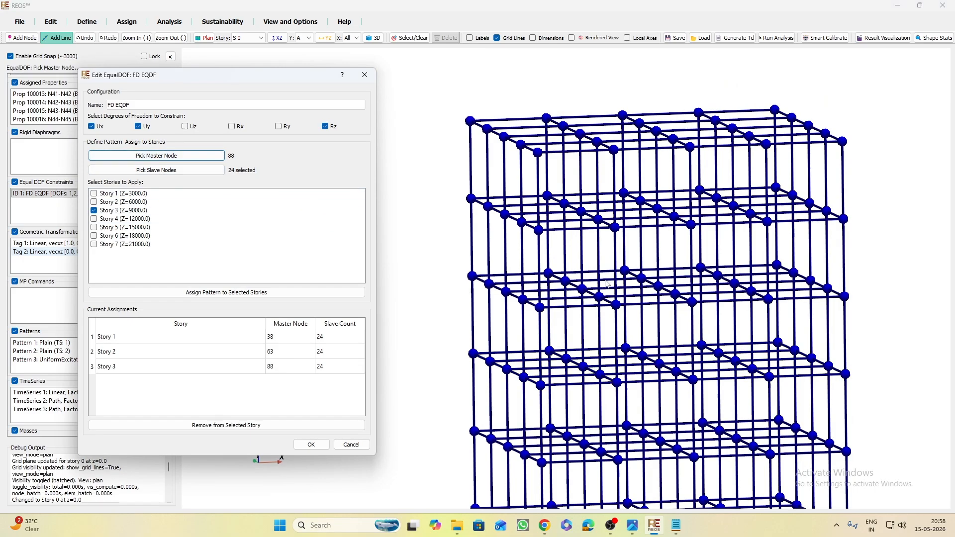
click(659, 287)
Pick the 24 remaining nodes of the Story 4 floor, row by row, as the constraint's slave nodes
click(181, 169)
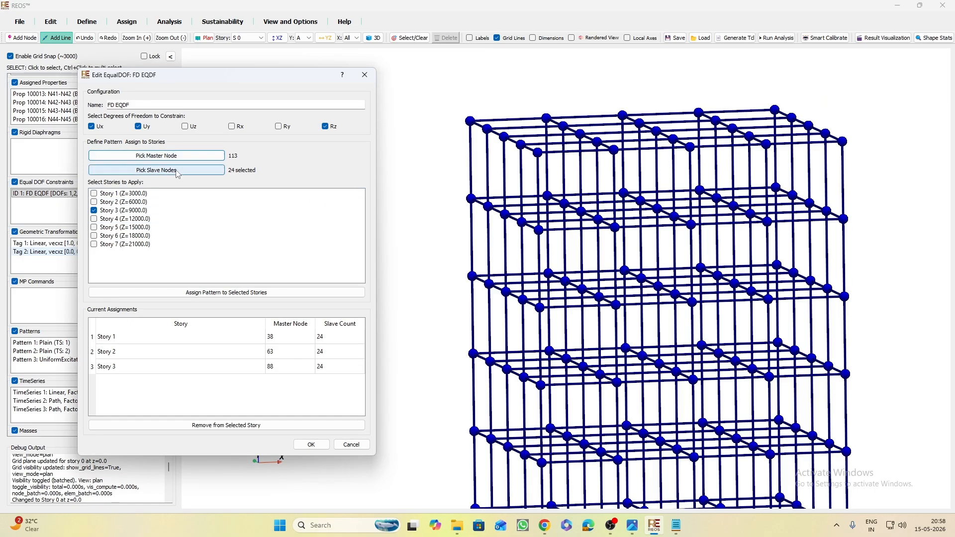
click(472, 277)
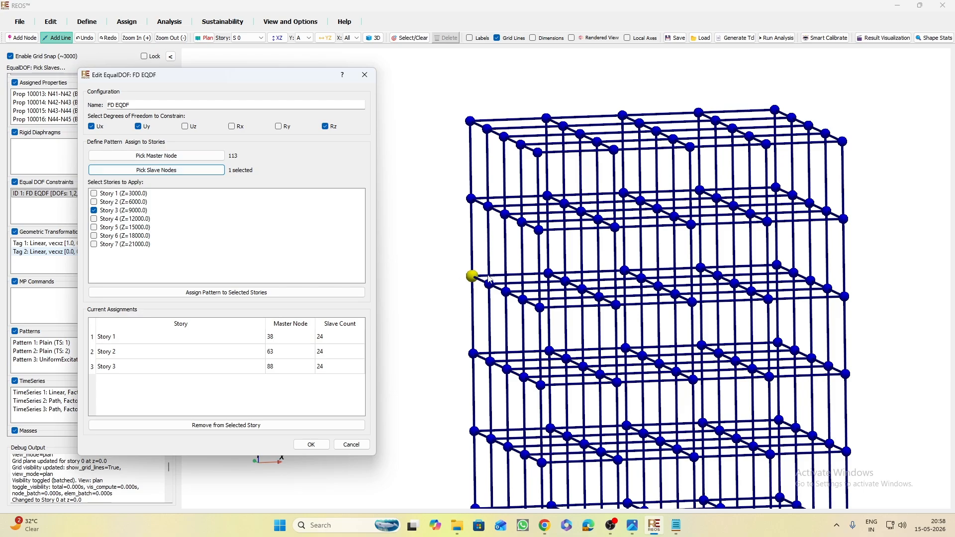
click(550, 274)
click(625, 271)
click(701, 269)
click(777, 266)
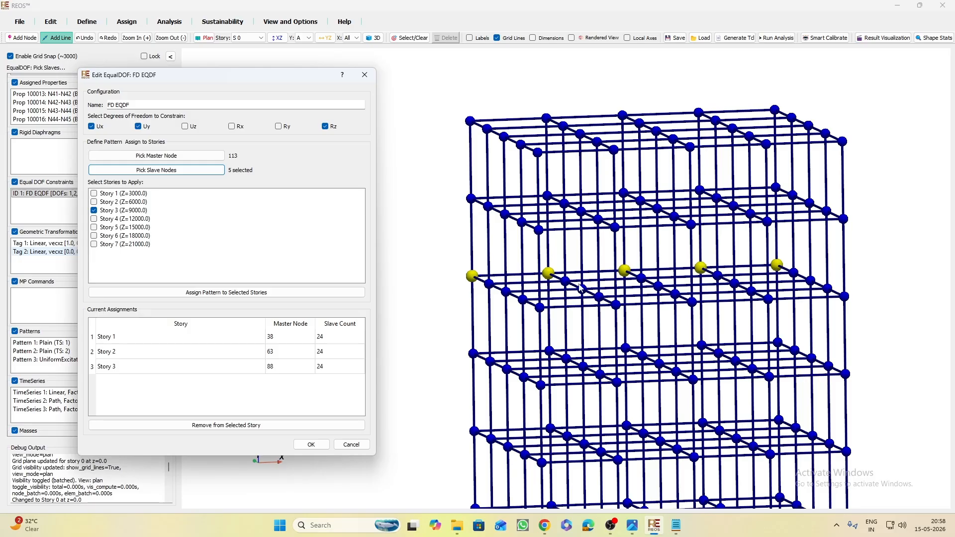
click(489, 285)
click(566, 281)
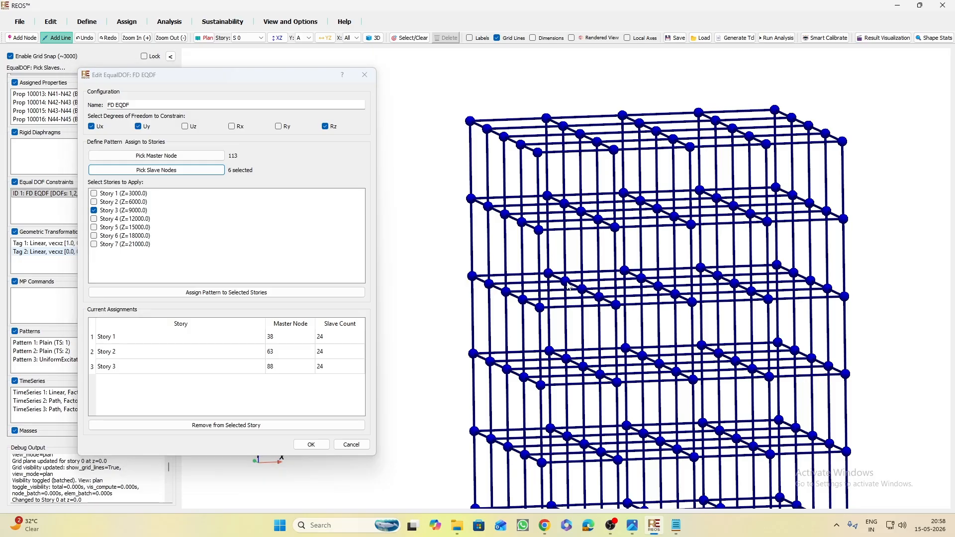
click(642, 279)
click(718, 276)
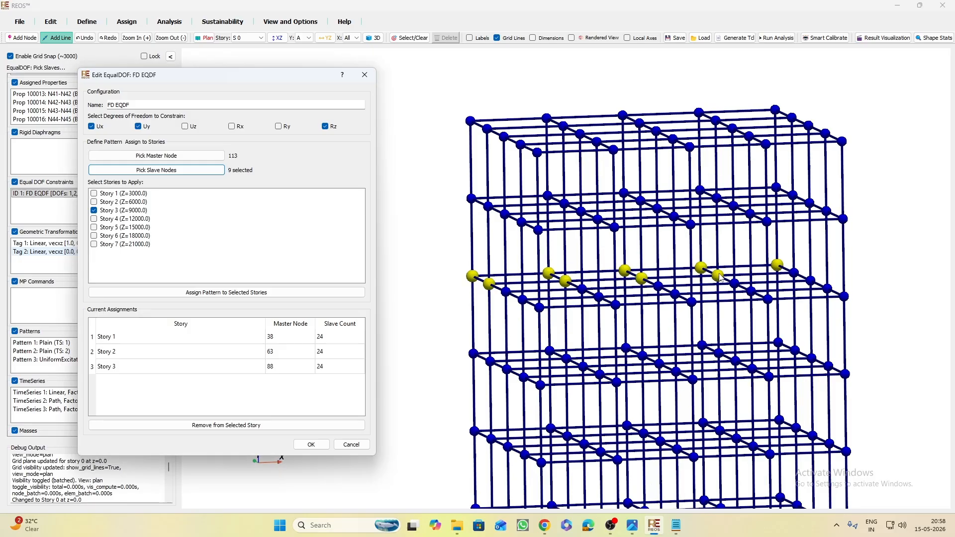
click(794, 272)
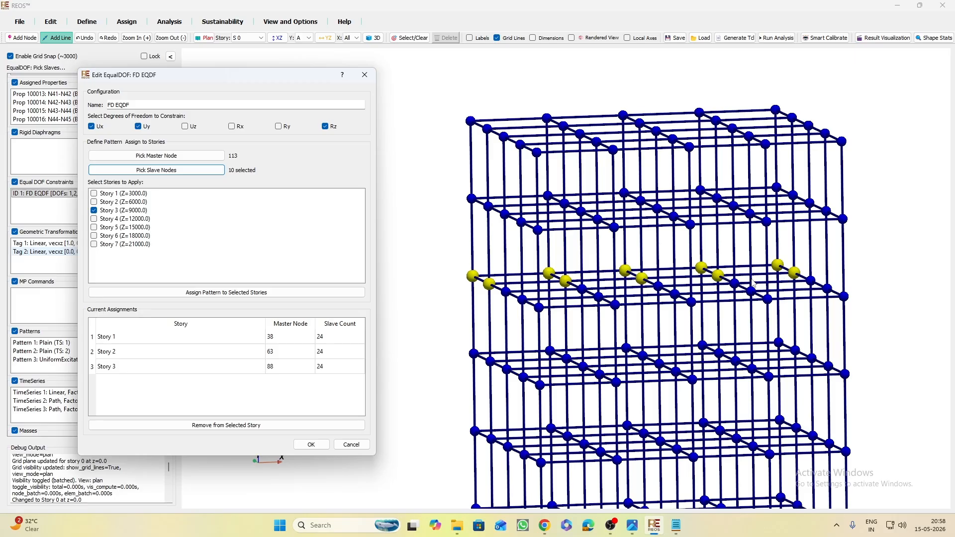
click(507, 292)
click(582, 290)
click(735, 284)
click(811, 282)
click(523, 299)
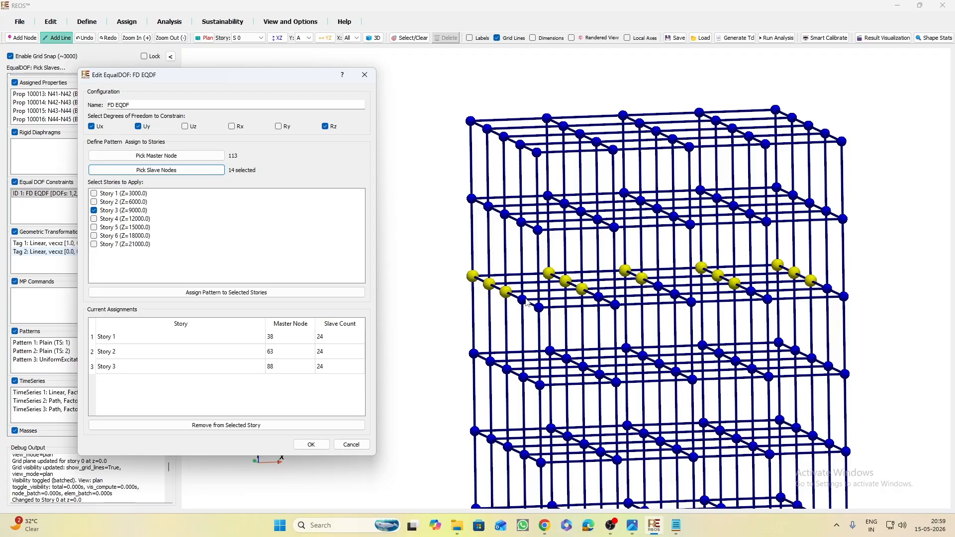
click(599, 297)
click(676, 295)
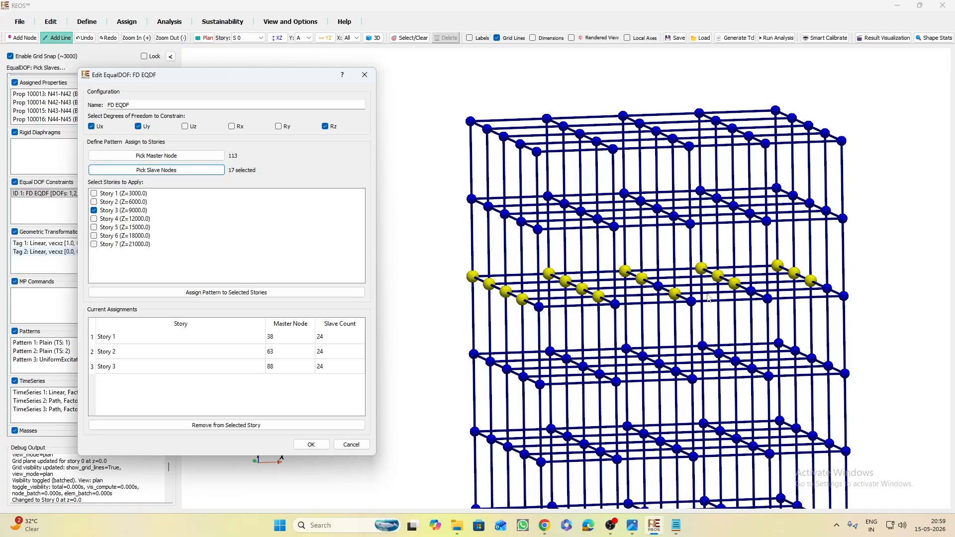
click(755, 295)
click(828, 290)
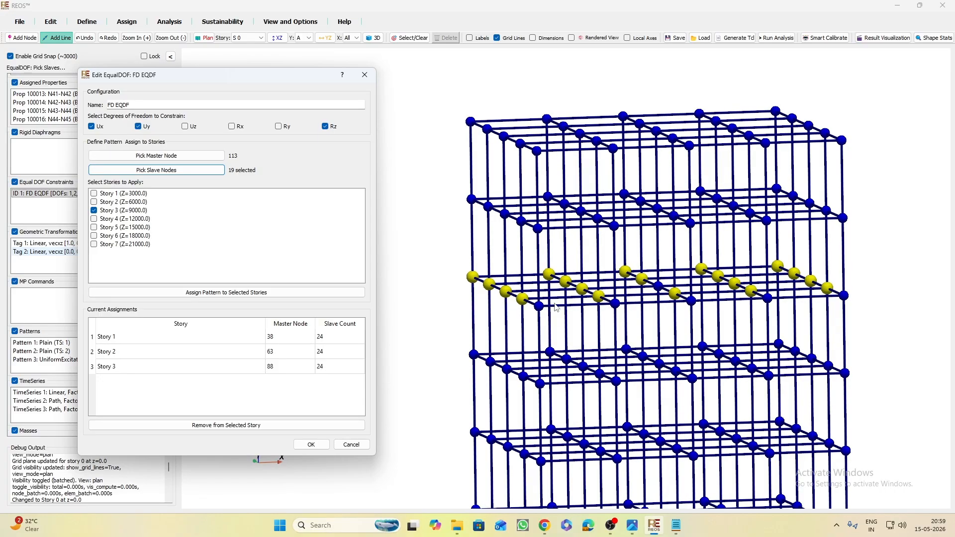
click(539, 306)
click(616, 304)
click(692, 302)
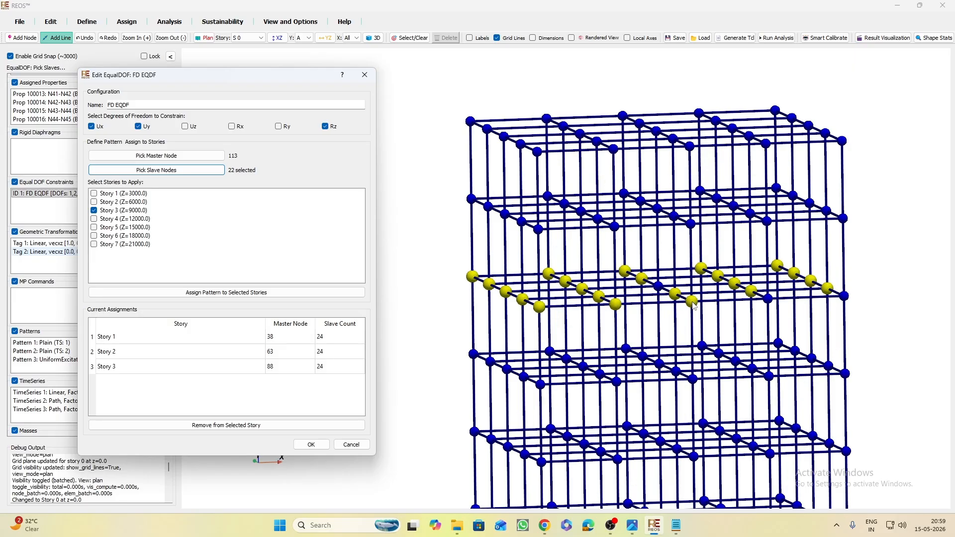
click(769, 299)
click(844, 297)
Assign the picked master and slave node pattern to Story 4 (Z=12000.0) only, with Story 3 deselected
click(94, 219)
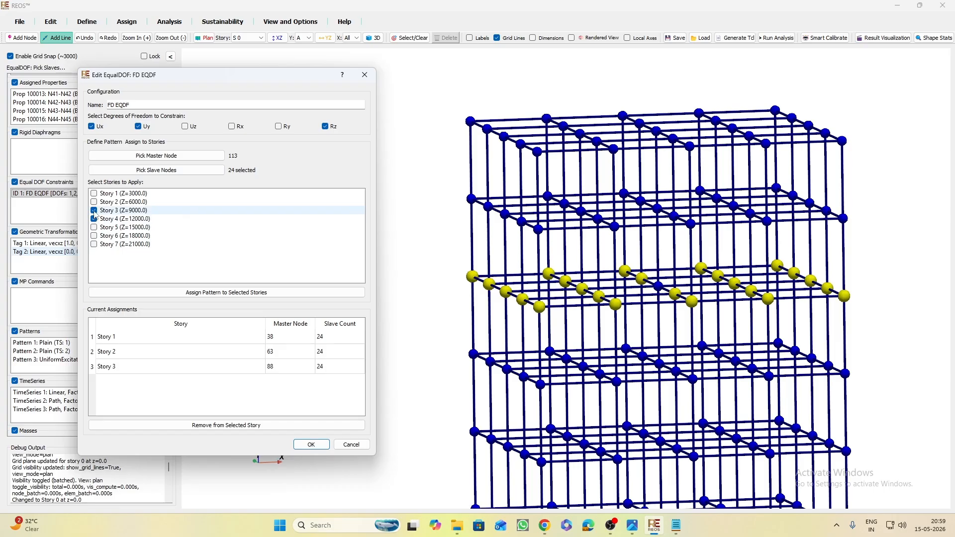
click(250, 292)
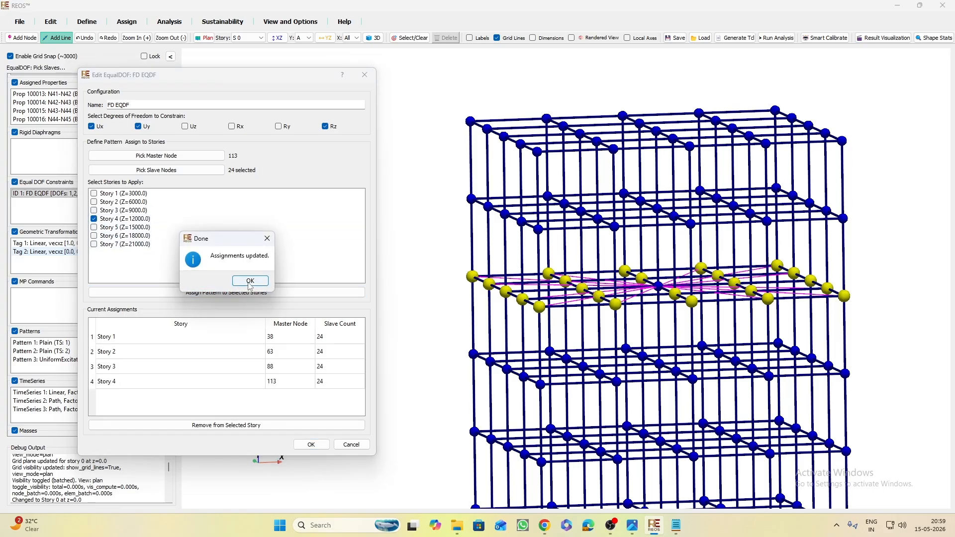
click(250, 282)
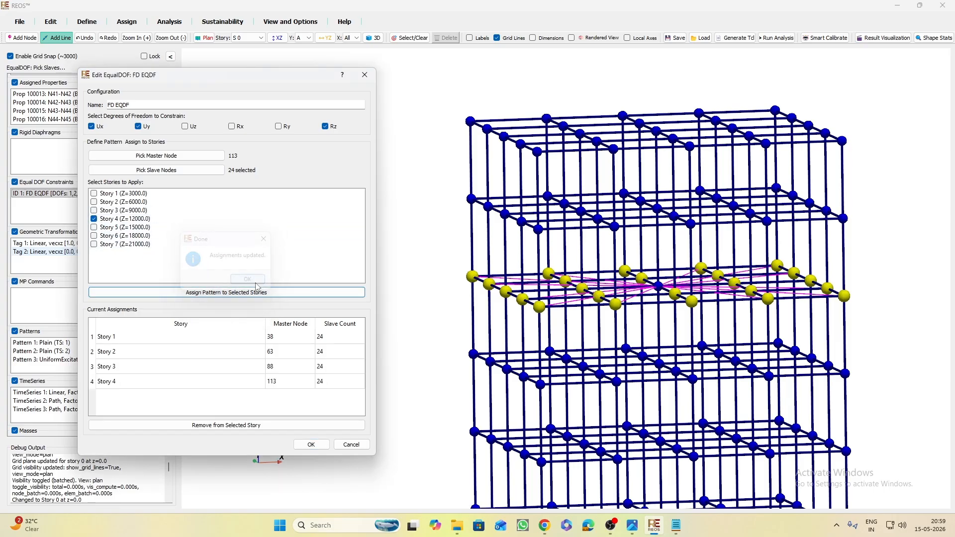
Pick the Story 5 floor's central node as master node and its 24 remaining nodes, row by row, as slave nodes
click(151, 156)
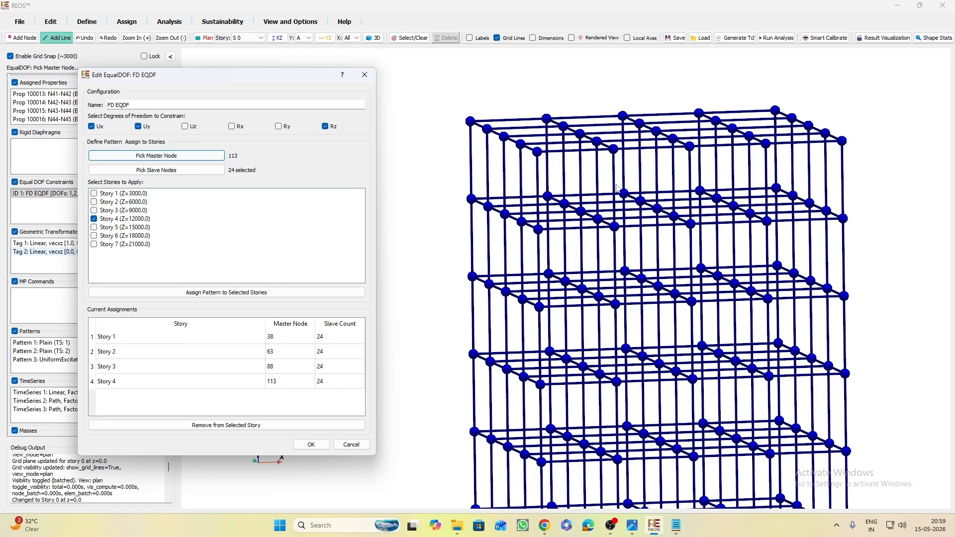
click(657, 211)
click(152, 170)
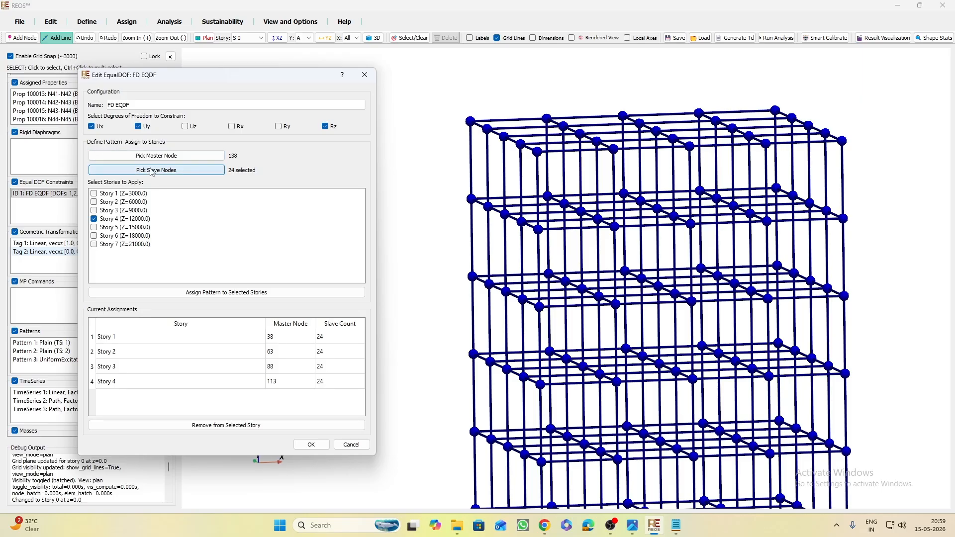
click(471, 200)
click(548, 197)
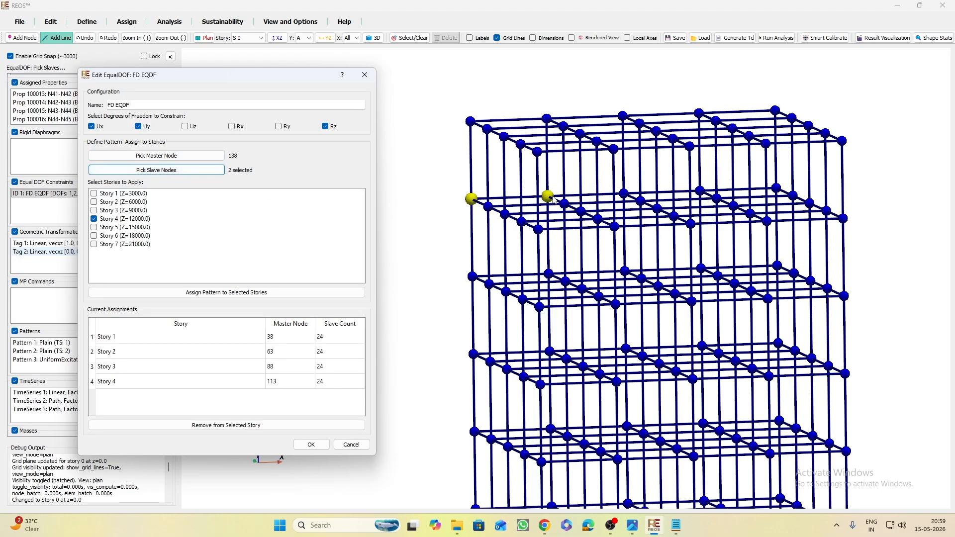
click(624, 194)
click(700, 191)
click(776, 188)
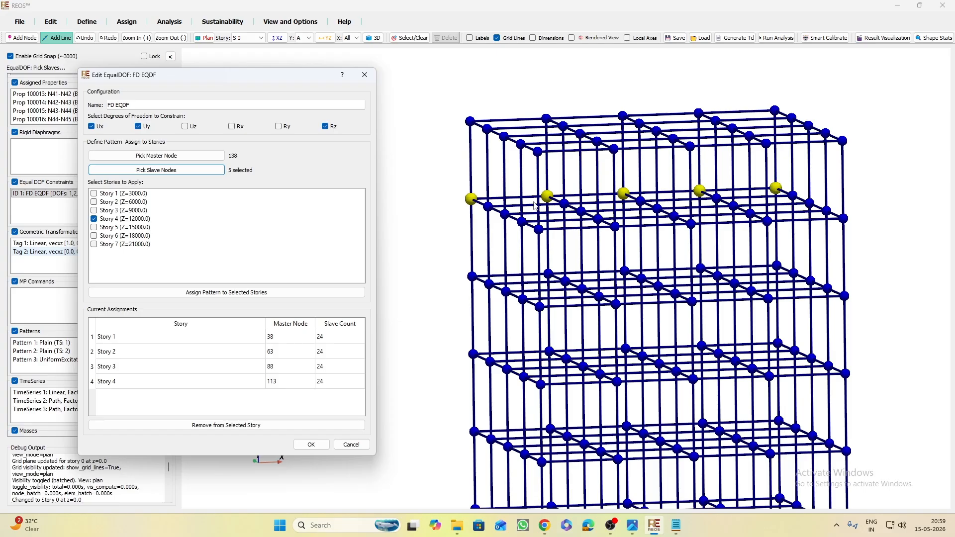
click(489, 207)
click(564, 204)
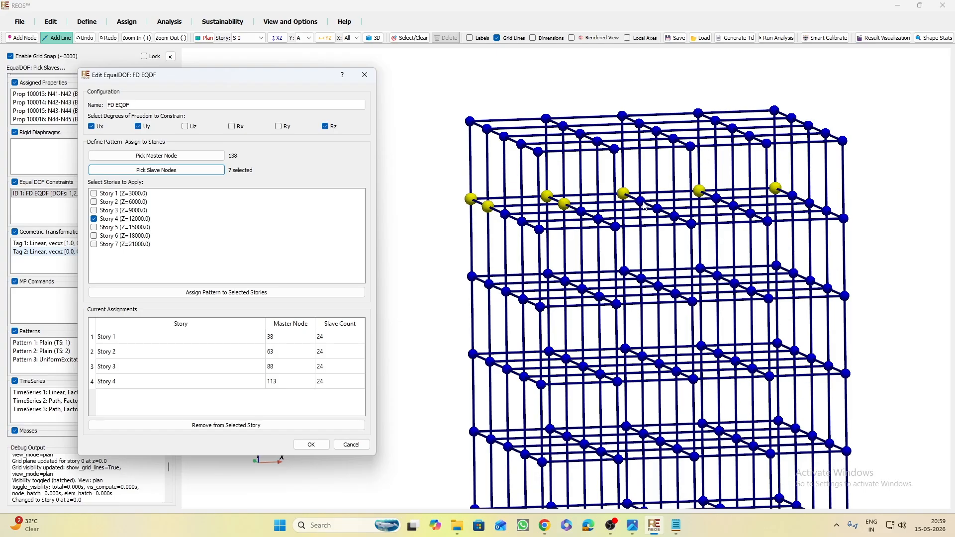
click(641, 201)
click(716, 199)
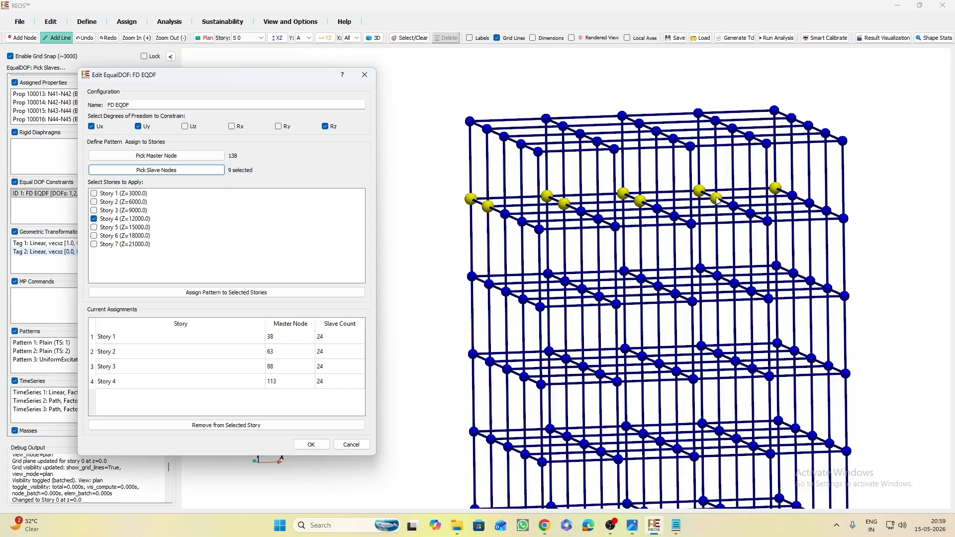
click(793, 195)
click(506, 214)
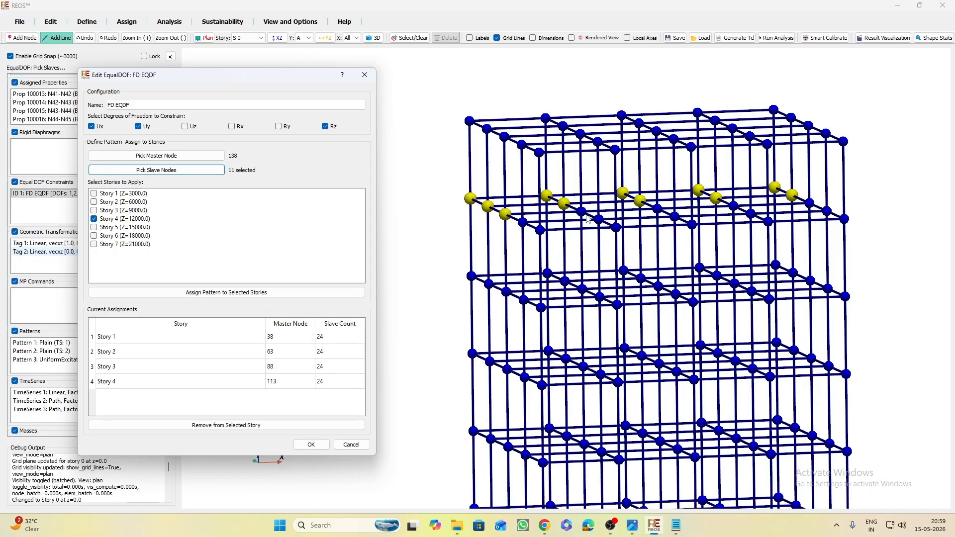
click(582, 211)
click(734, 206)
click(809, 203)
click(525, 222)
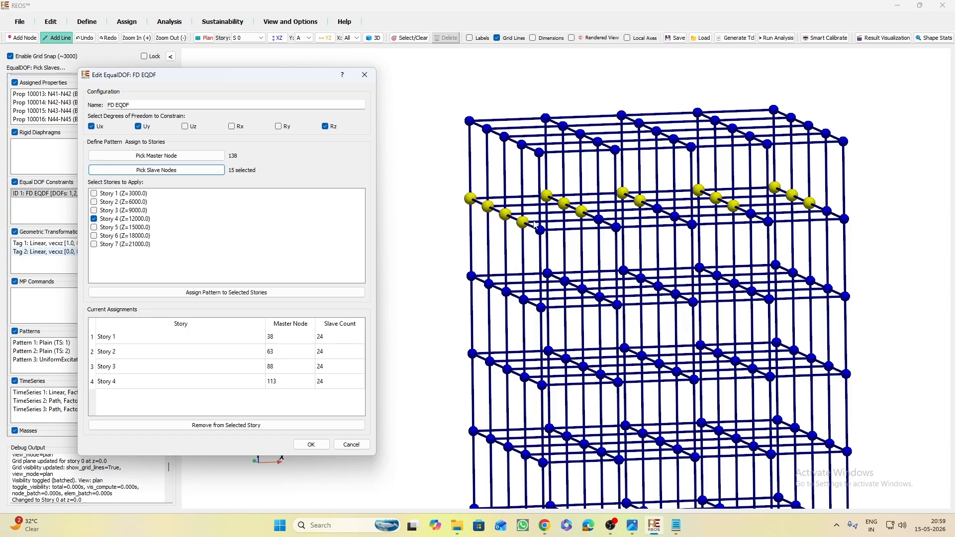
click(599, 220)
click(677, 219)
click(753, 215)
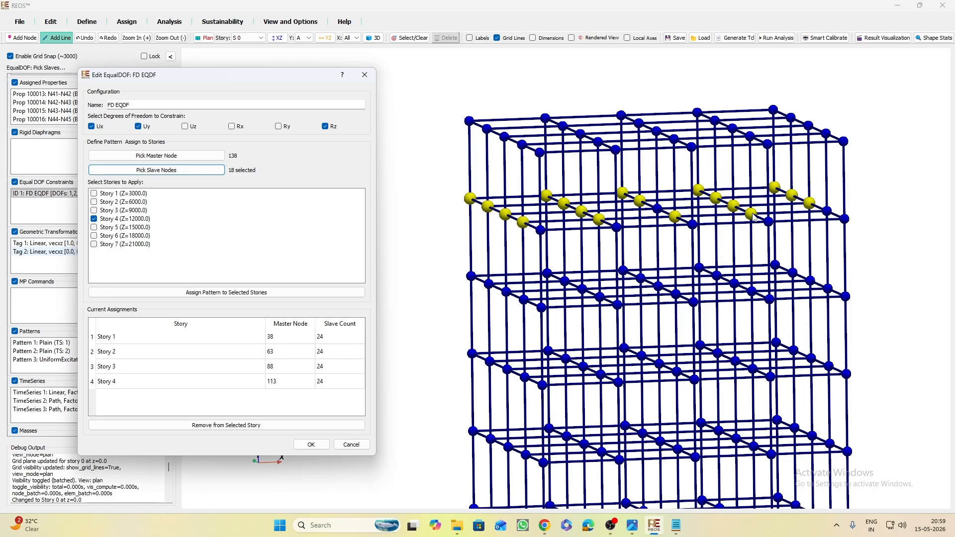
click(828, 212)
click(542, 231)
click(616, 229)
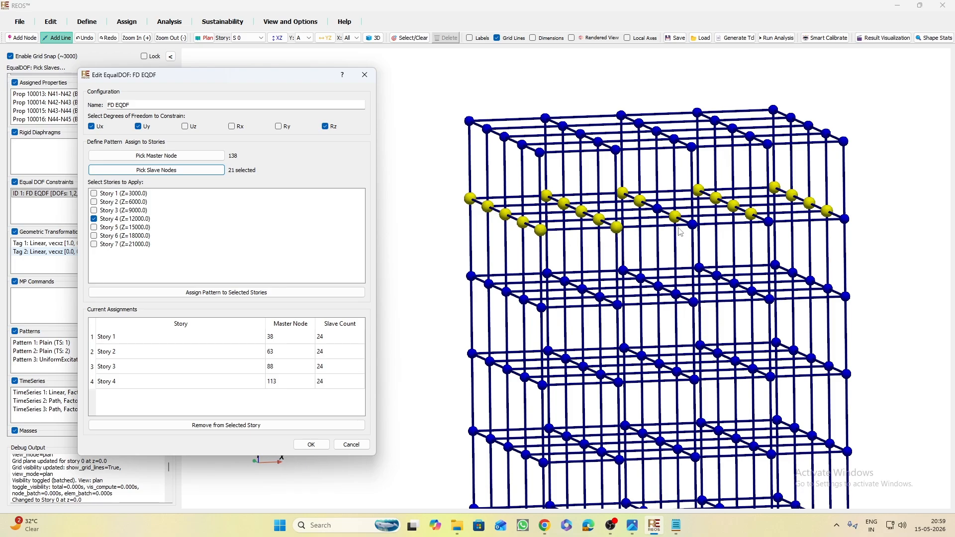
click(693, 226)
click(769, 223)
click(846, 219)
Assign the picked master and slave node pattern to Story 5 (Z=15000.0) only, with Story 4 deselected
click(94, 219)
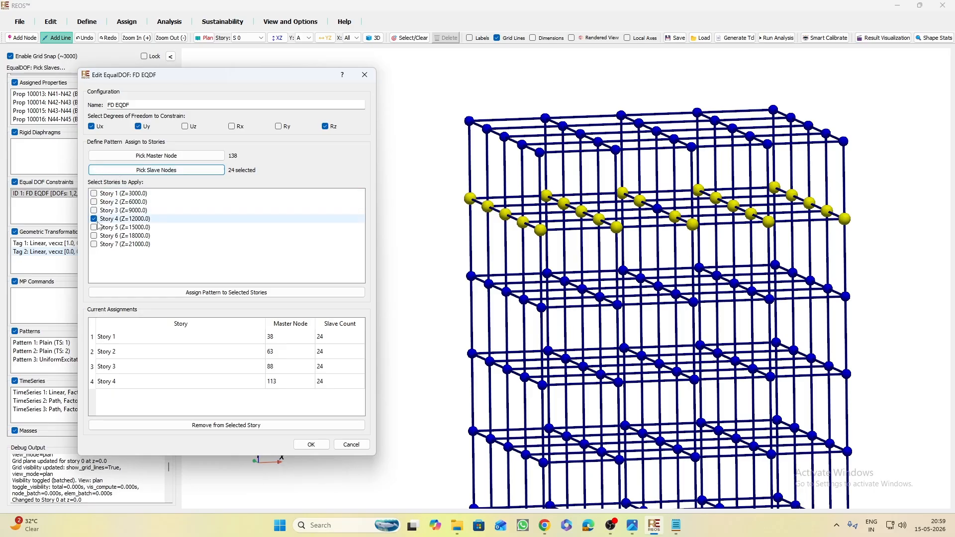
click(93, 228)
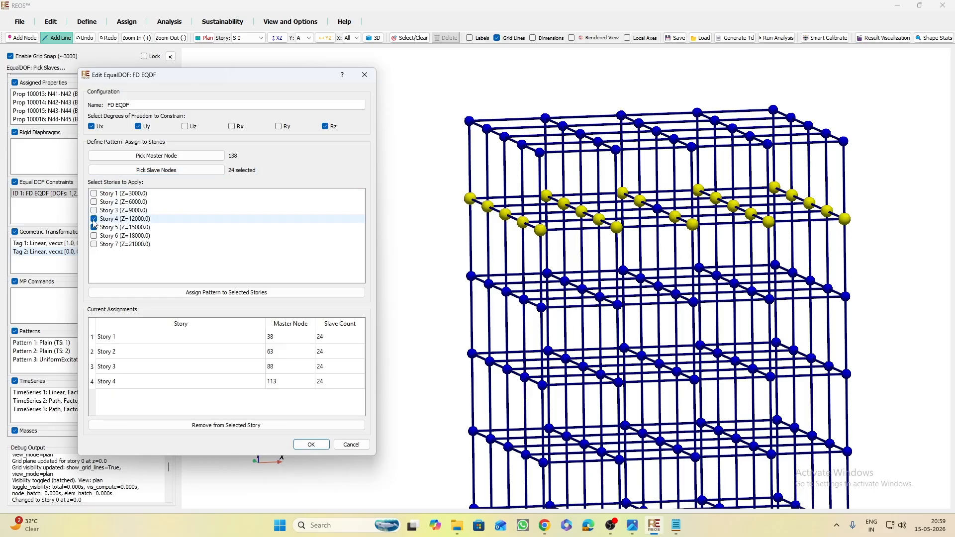
click(225, 293)
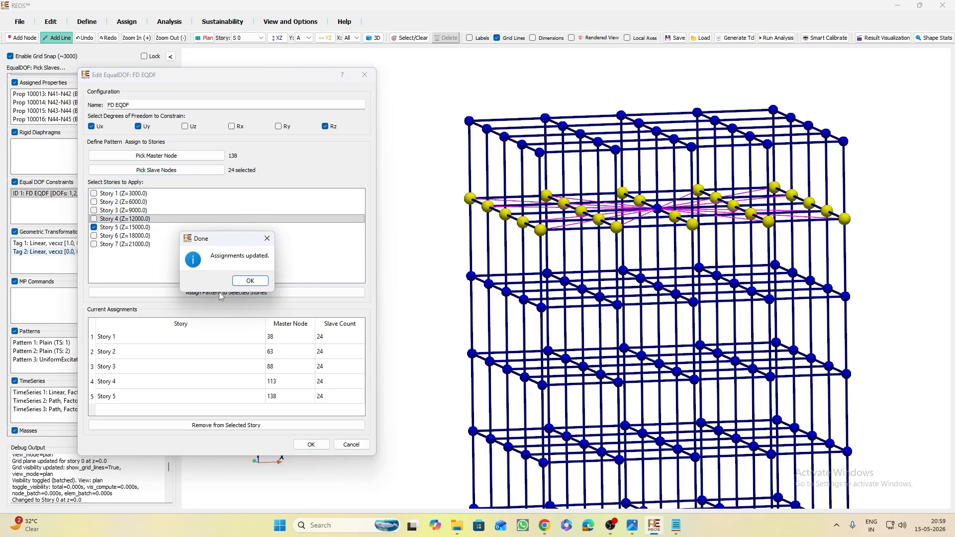
click(248, 285)
Pick the Story 6 floor's central node as master node and its 24 remaining nodes, row by row, as slave nodes
click(154, 158)
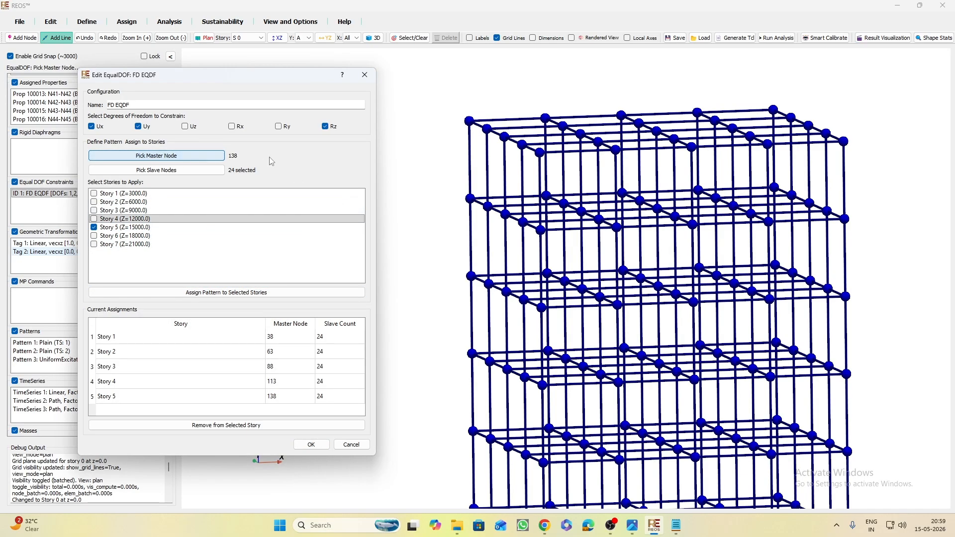
click(657, 133)
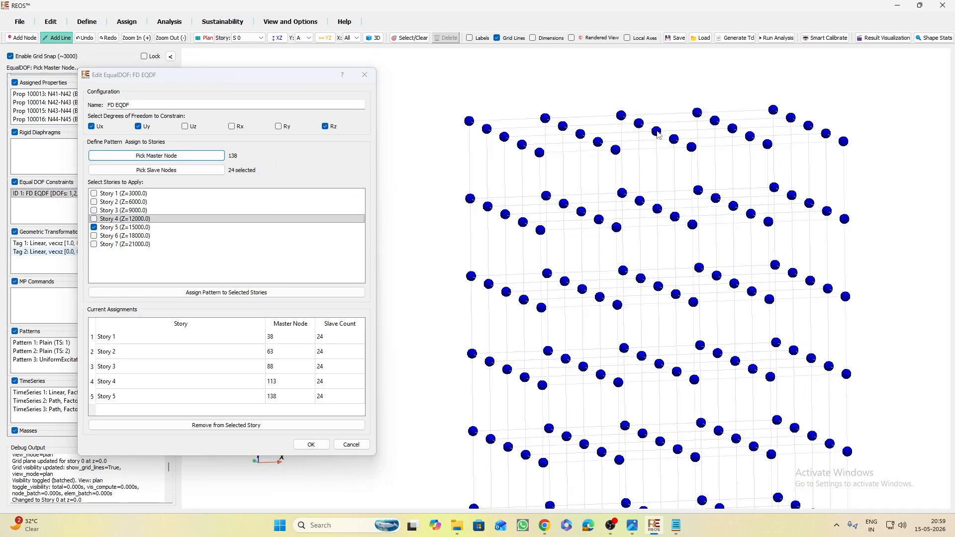
click(157, 171)
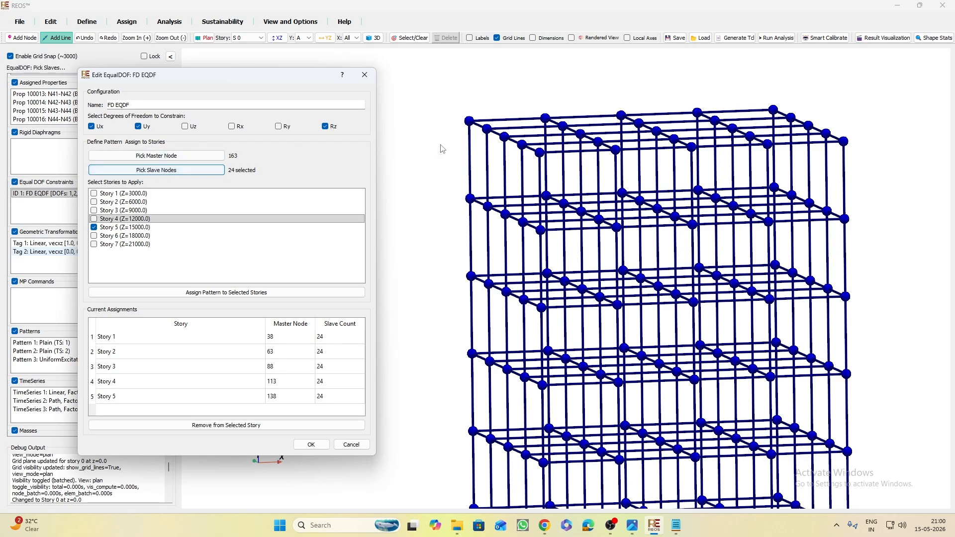
click(470, 122)
click(546, 118)
click(622, 115)
click(698, 113)
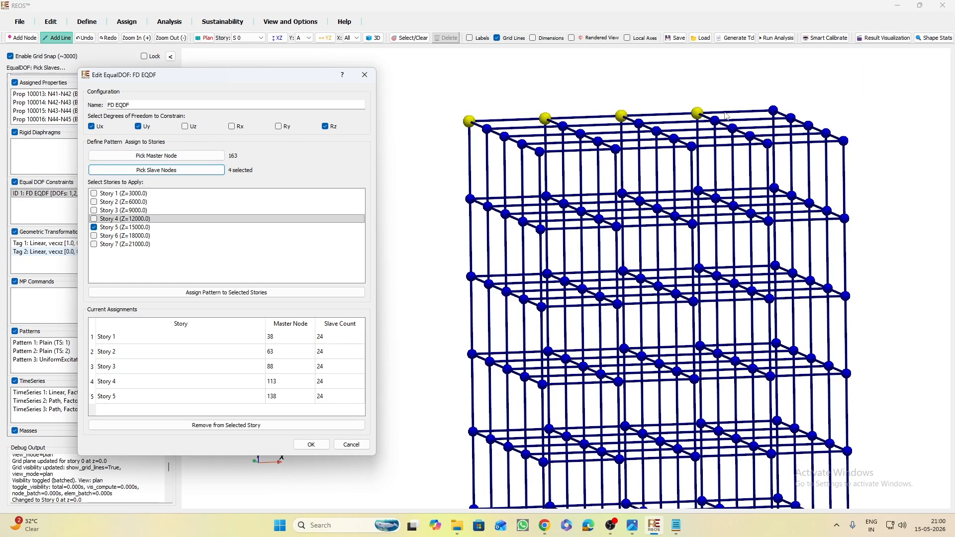
click(774, 109)
drag(434, 177, 431, 187)
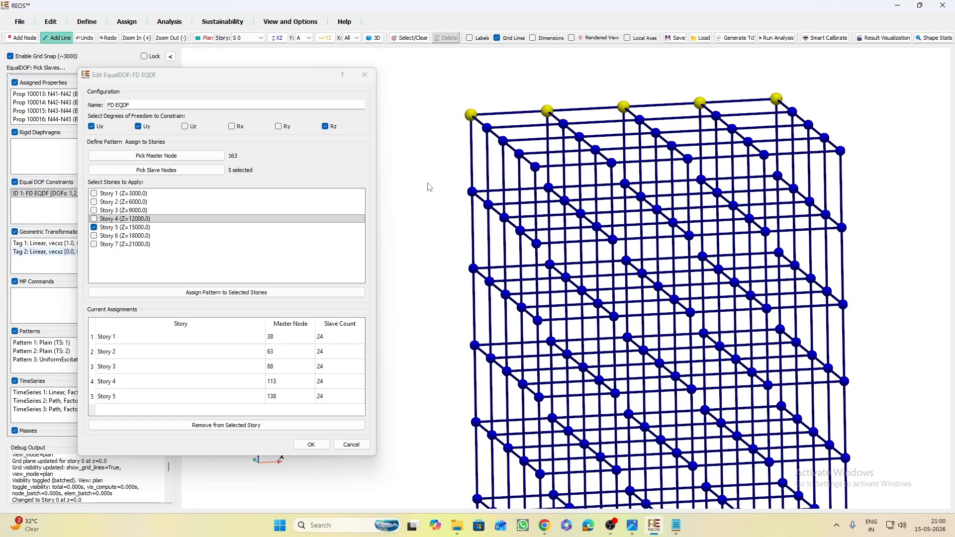
click(489, 129)
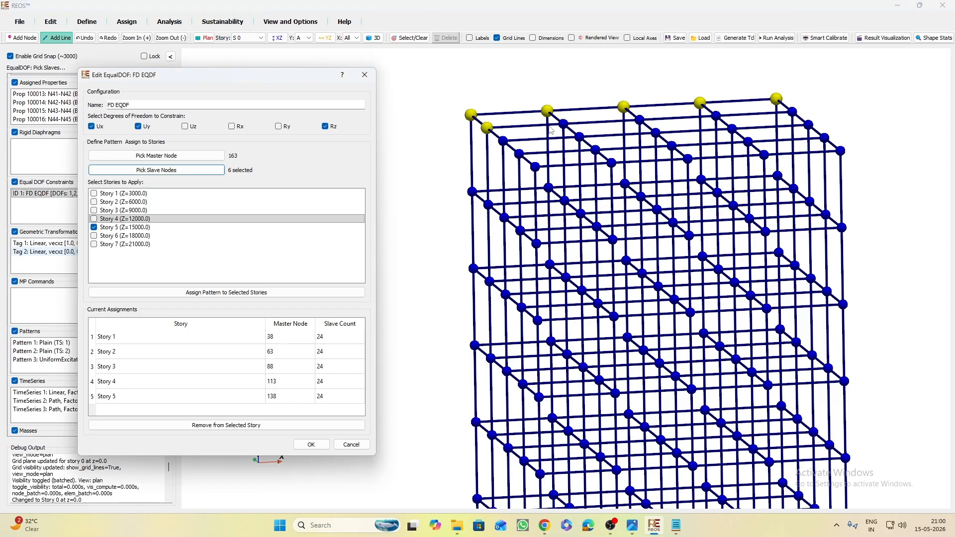
click(565, 124)
click(641, 120)
click(716, 116)
click(794, 112)
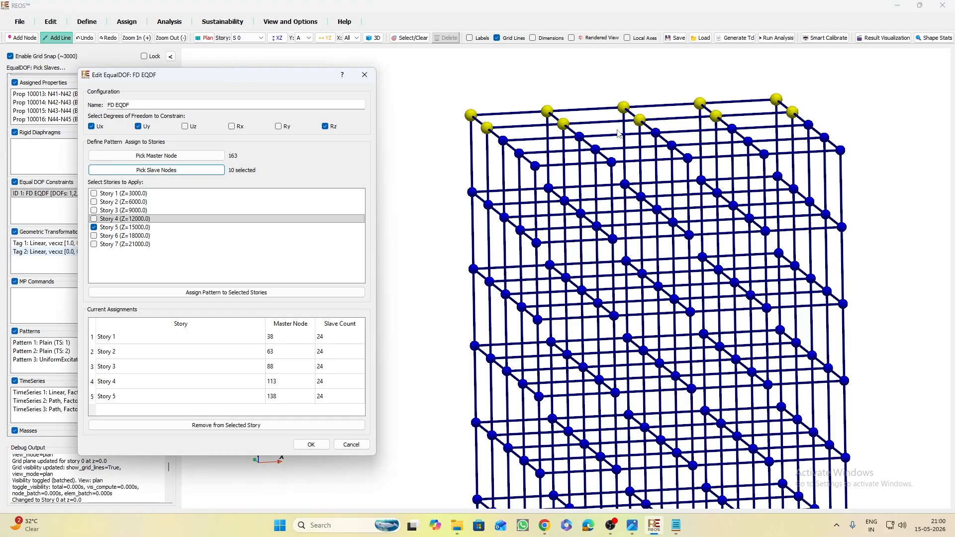
click(504, 142)
click(581, 137)
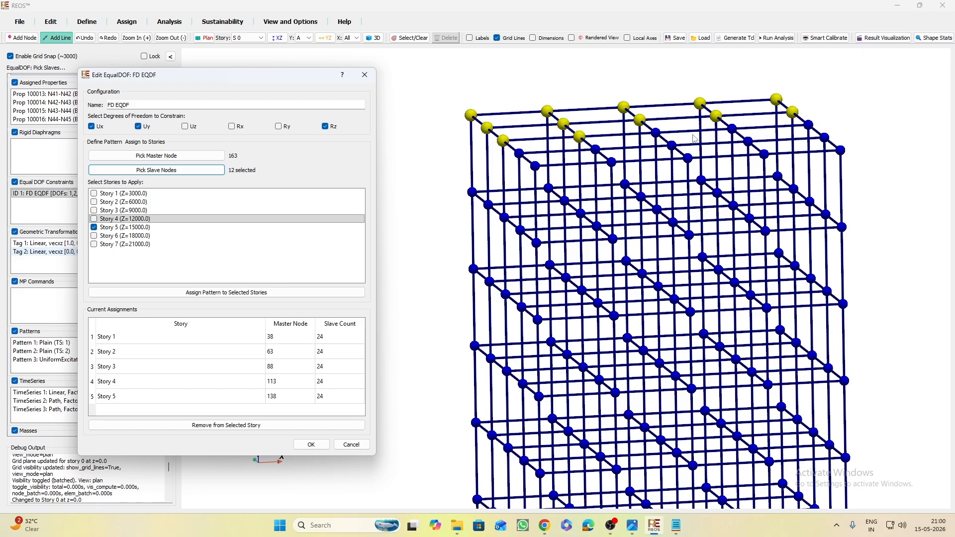
click(733, 130)
click(809, 125)
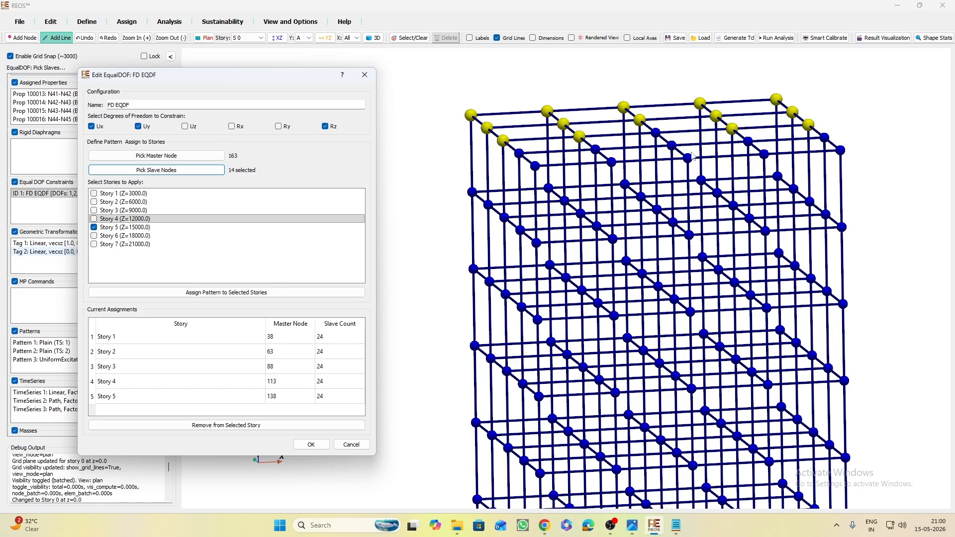
click(520, 154)
click(671, 146)
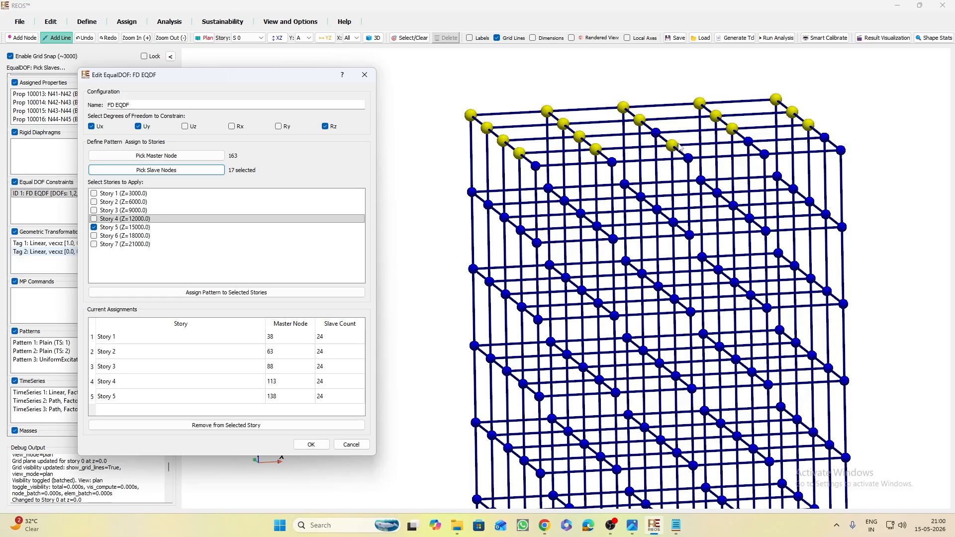
click(750, 142)
click(826, 137)
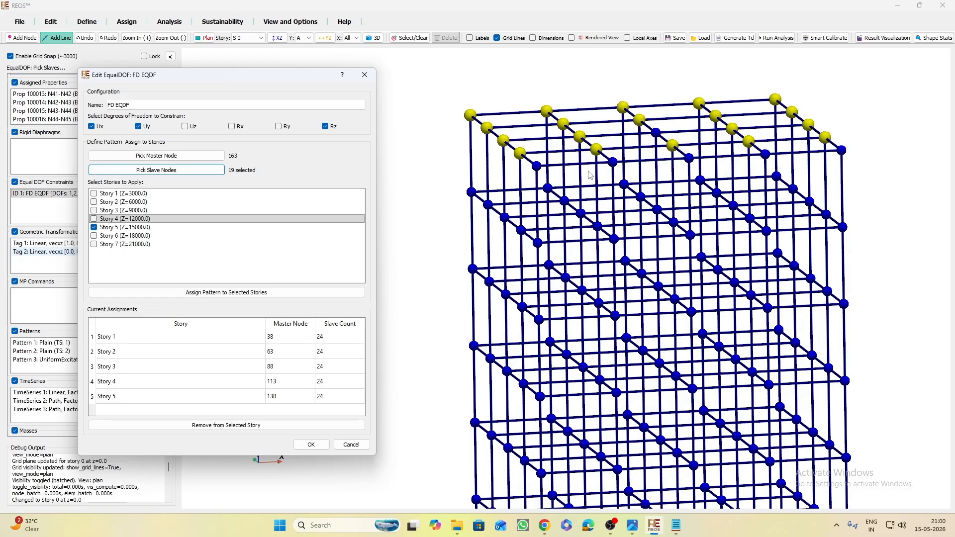
click(537, 165)
click(613, 161)
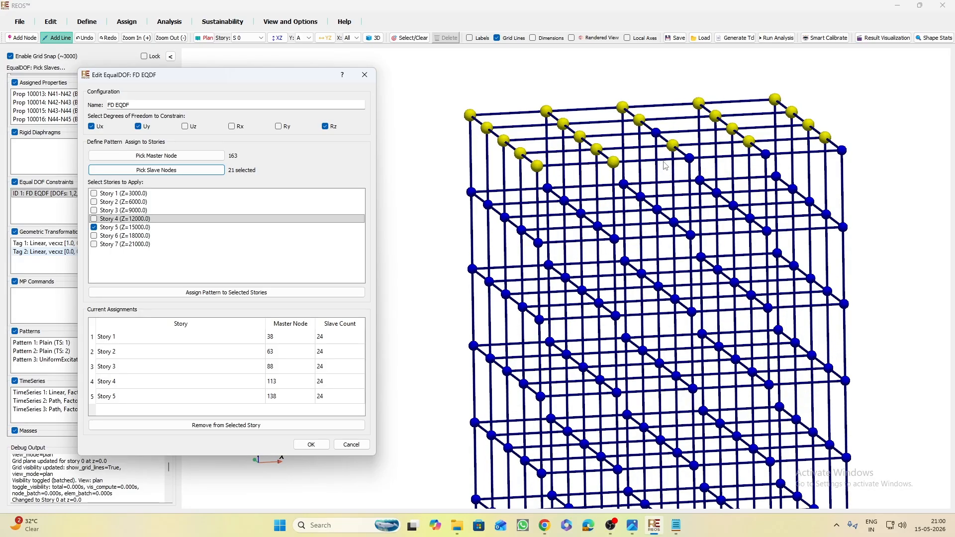
click(689, 158)
click(765, 155)
click(844, 151)
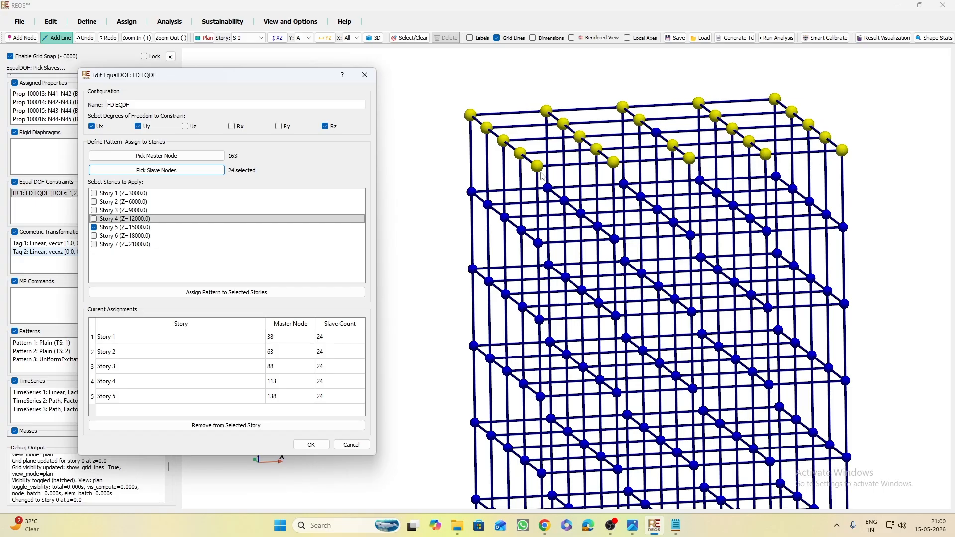
Assign the picked node pattern to Story 6 (Z=18000.0) only, with Story 5 deselected, and accept the FD EQDF constraint
click(94, 236)
click(94, 227)
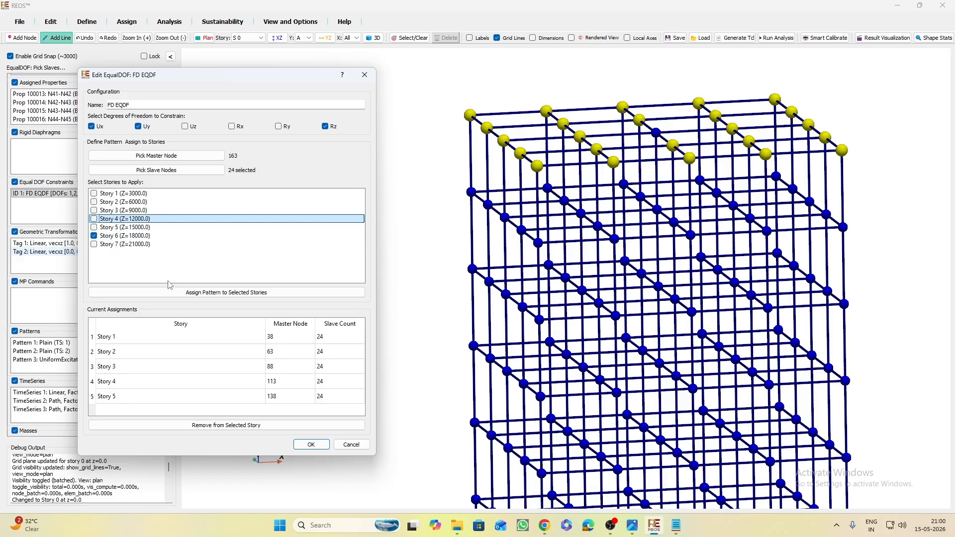
click(192, 293)
click(250, 281)
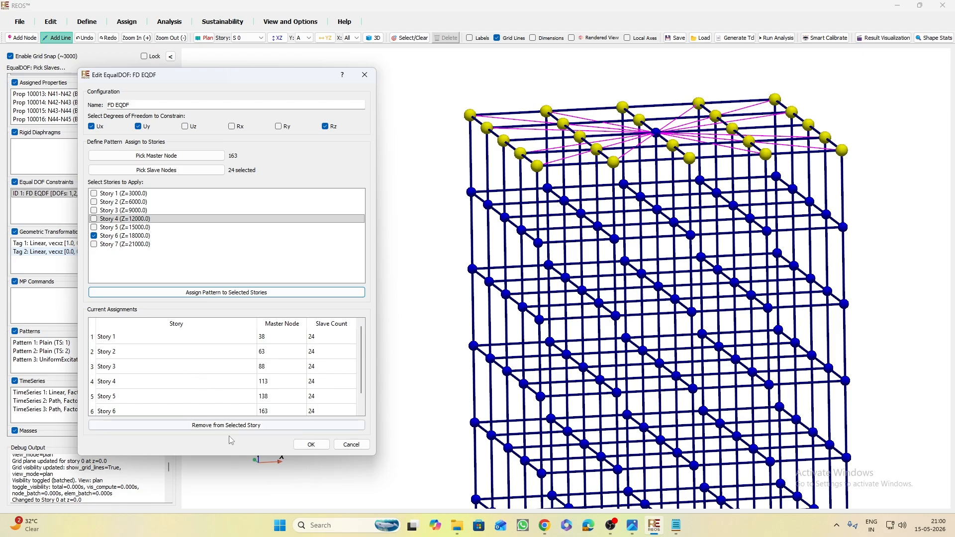
click(310, 445)
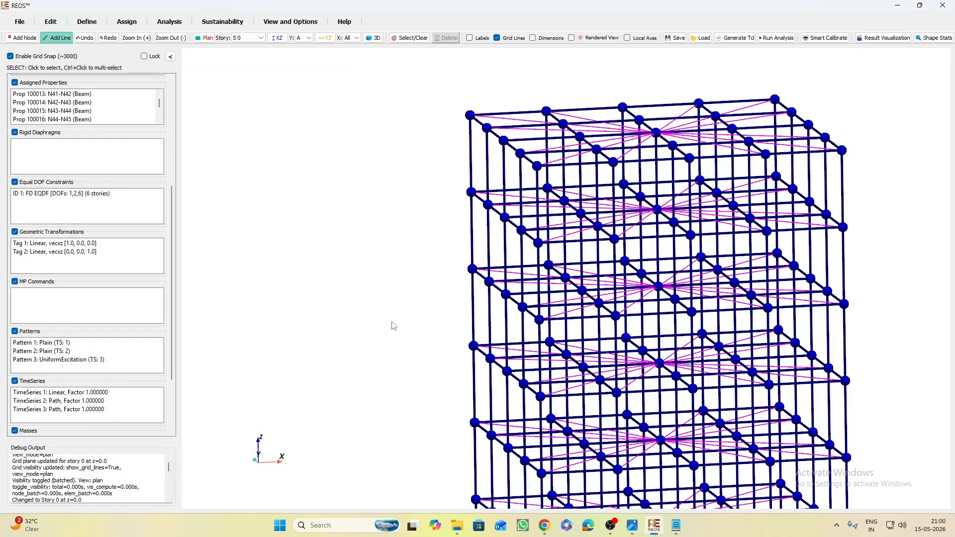
Examine the equal DOF constraint links on every floor of the frame and the lists of defined model properties
middle_drag(446, 391, 422, 289)
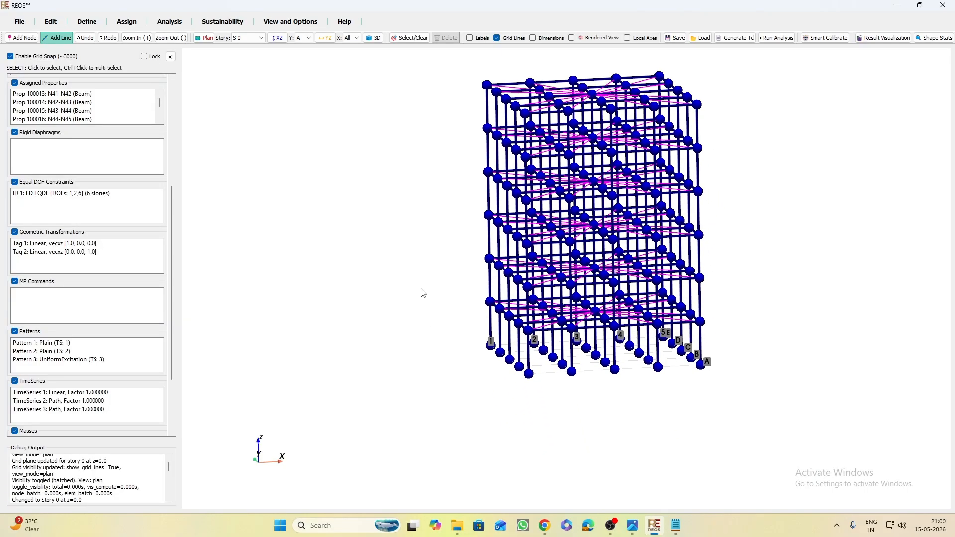
mouse_move(430, 319)
mouse_down()
mouse_move(467, 279)
mouse_move(446, 311)
mouse_up()
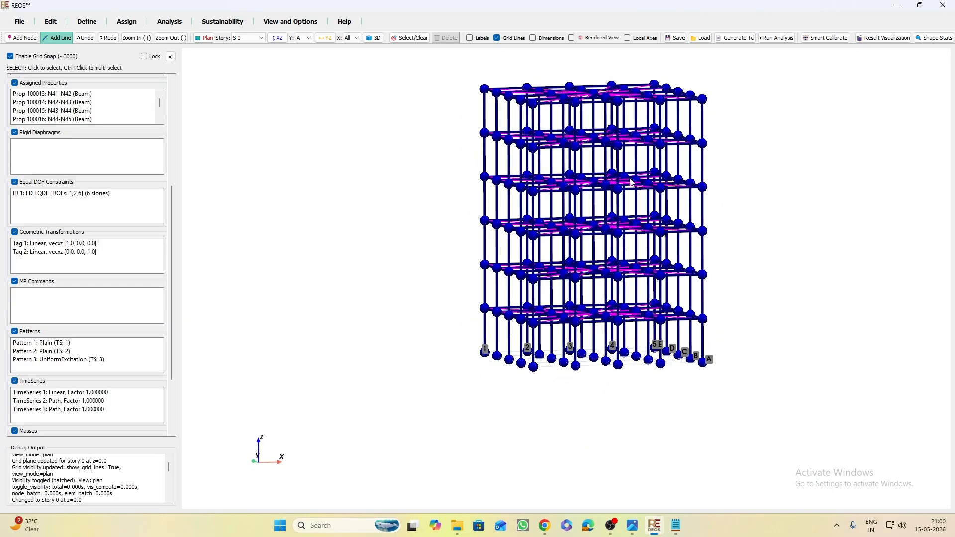
scroll(408, 167, up, 2)
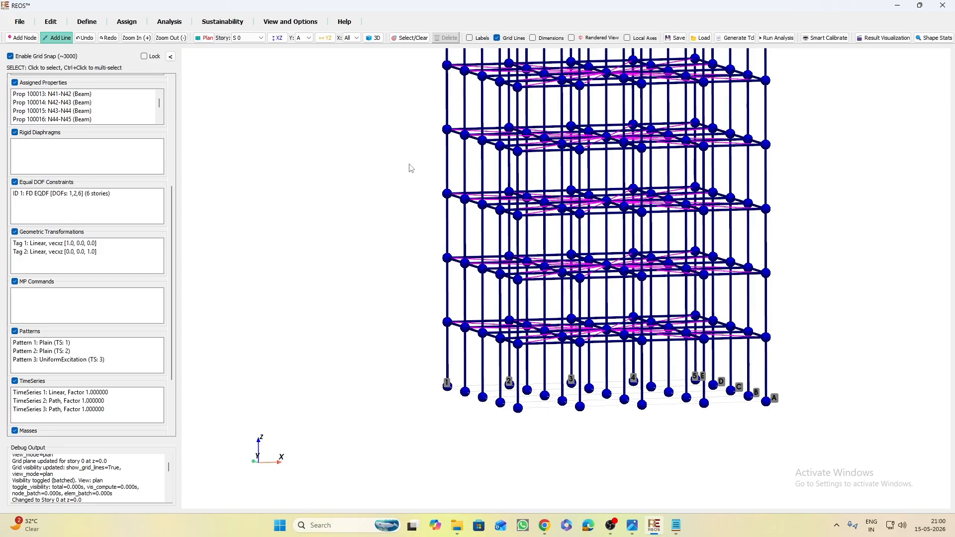
middle_drag(411, 169, 399, 230)
scroll(99, 319, down, 2)
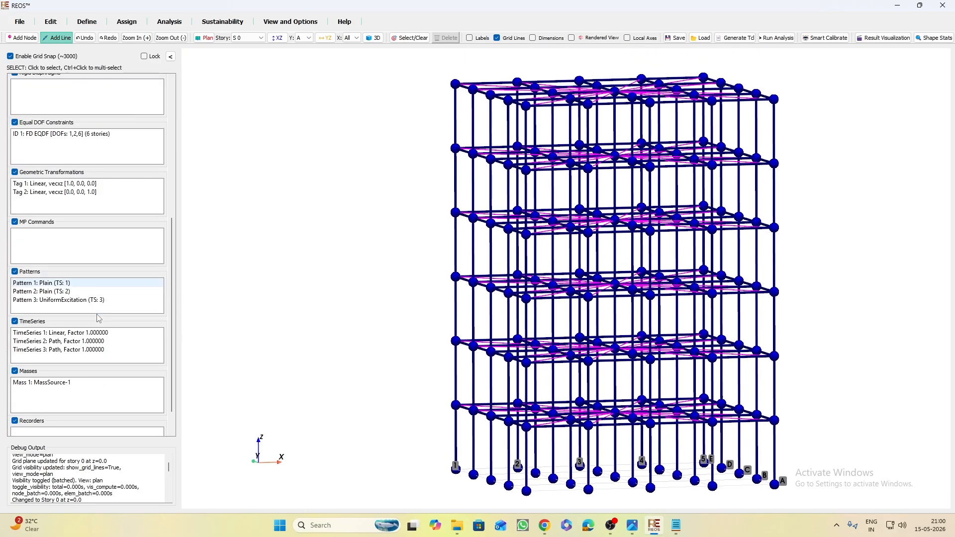
scroll(100, 308, up, 5)
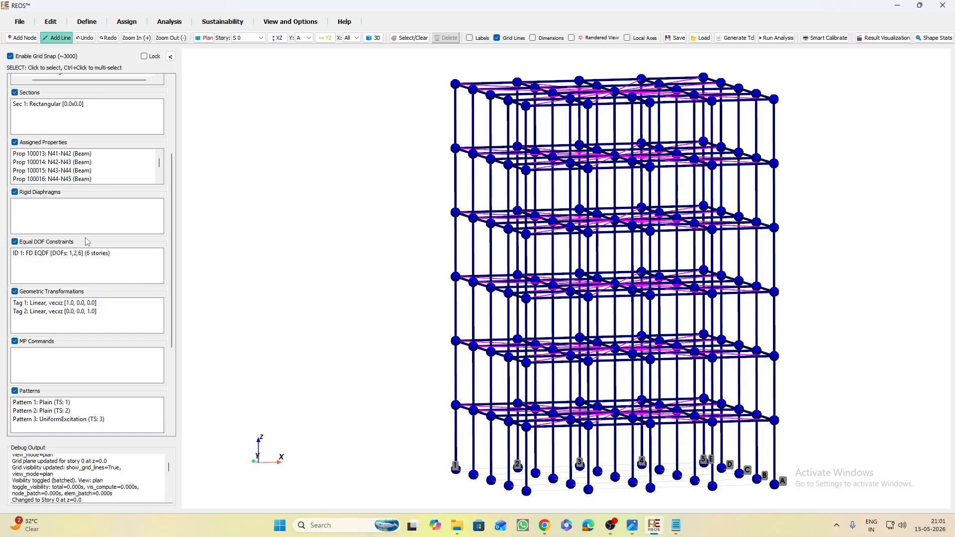
scroll(92, 170, up, 2)
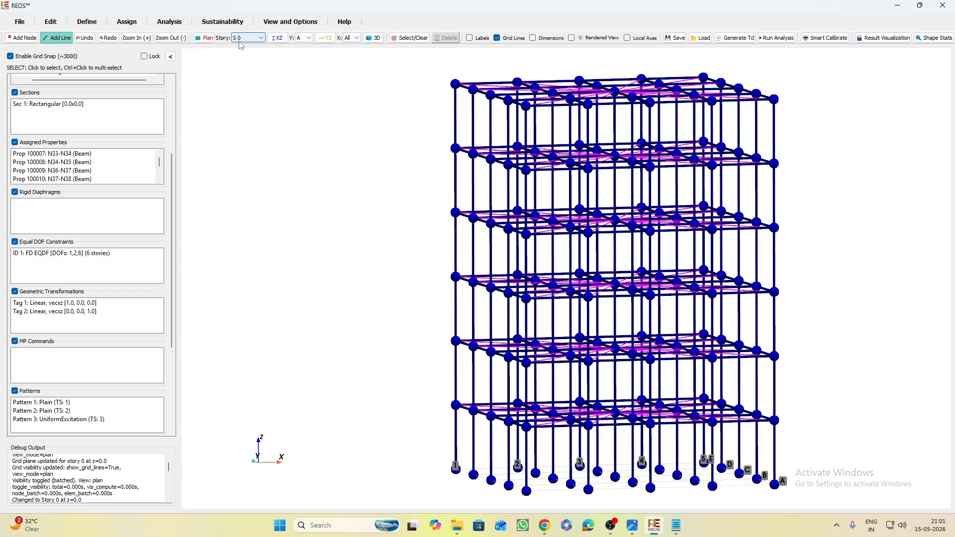
Hide the diaphragm and equal DOF constraints in the 3D view of the frame
click(291, 21)
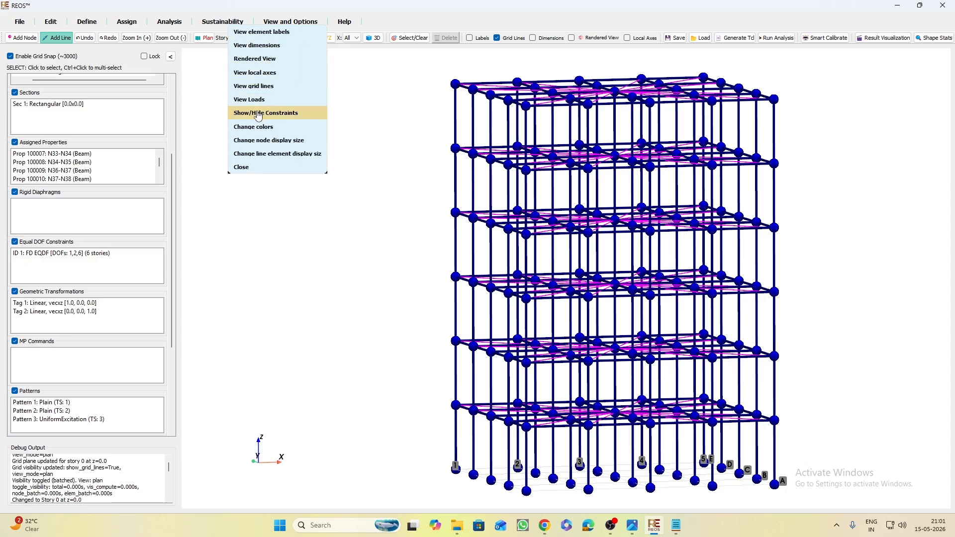
click(247, 114)
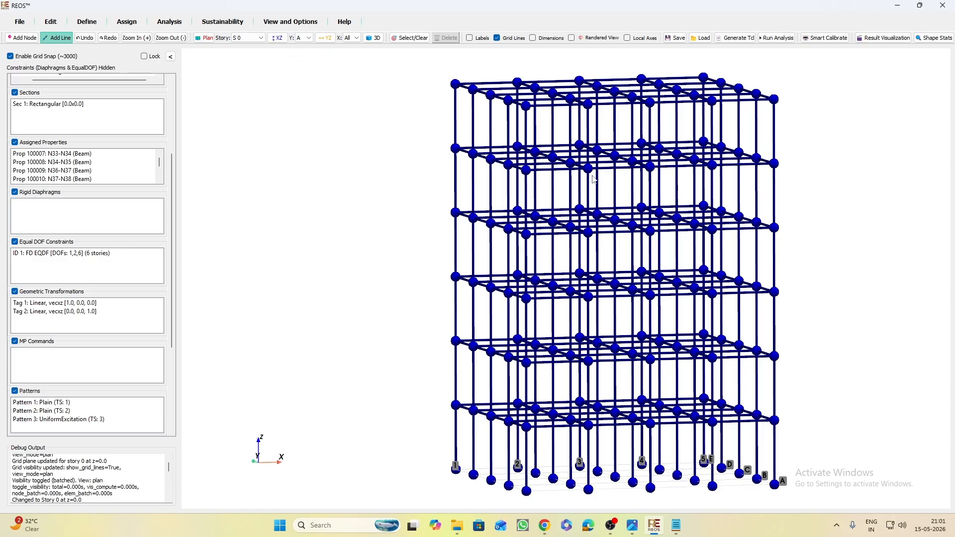
drag(392, 292, 367, 294)
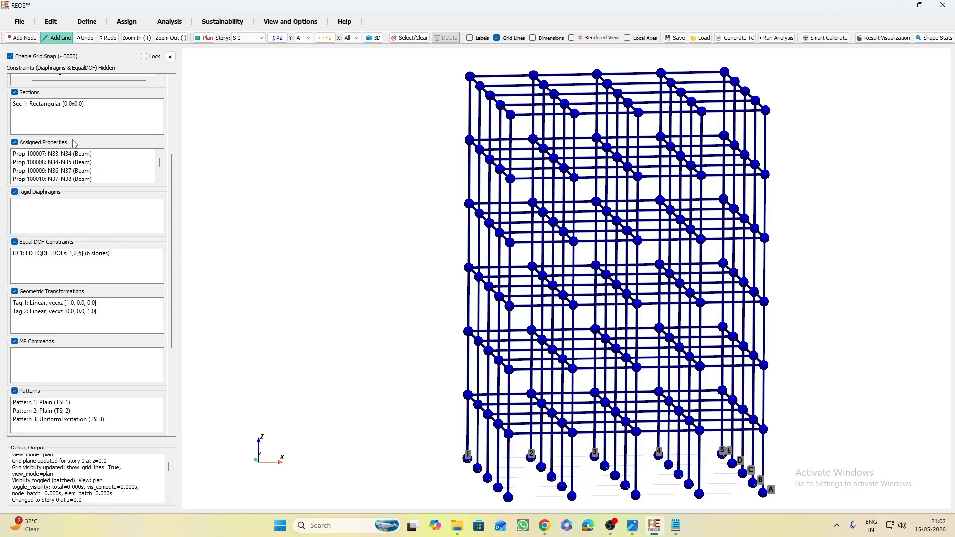
Collapse the model lists after Assigned Properties, from Recorders back to Rigid Diaphragms
scroll(73, 191, up, 2)
scroll(83, 269, up, 3)
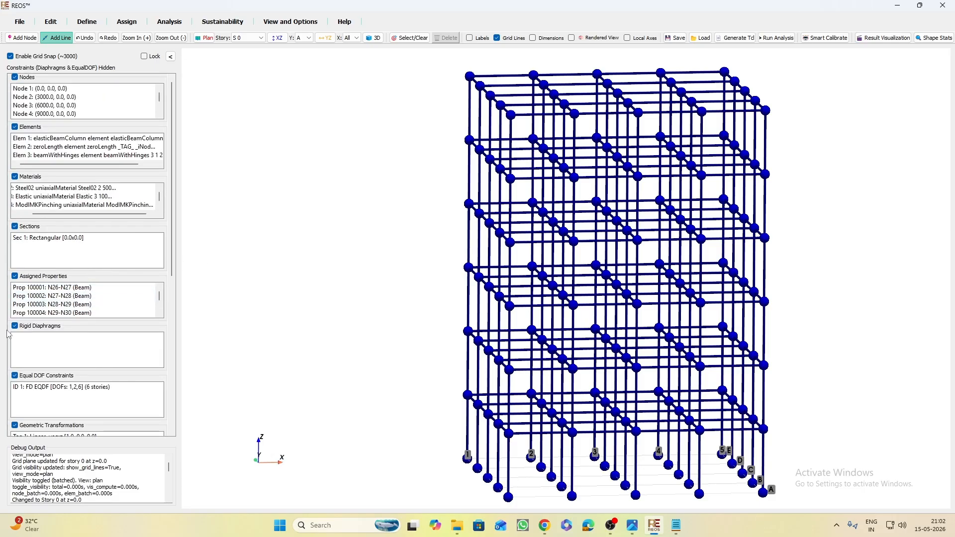
scroll(26, 413, down, 10)
click(15, 391)
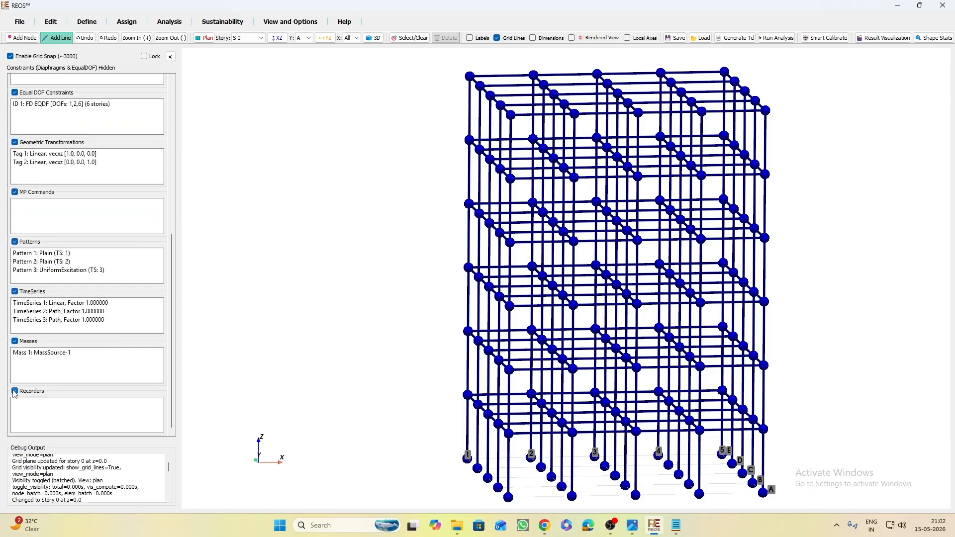
click(15, 378)
click(15, 366)
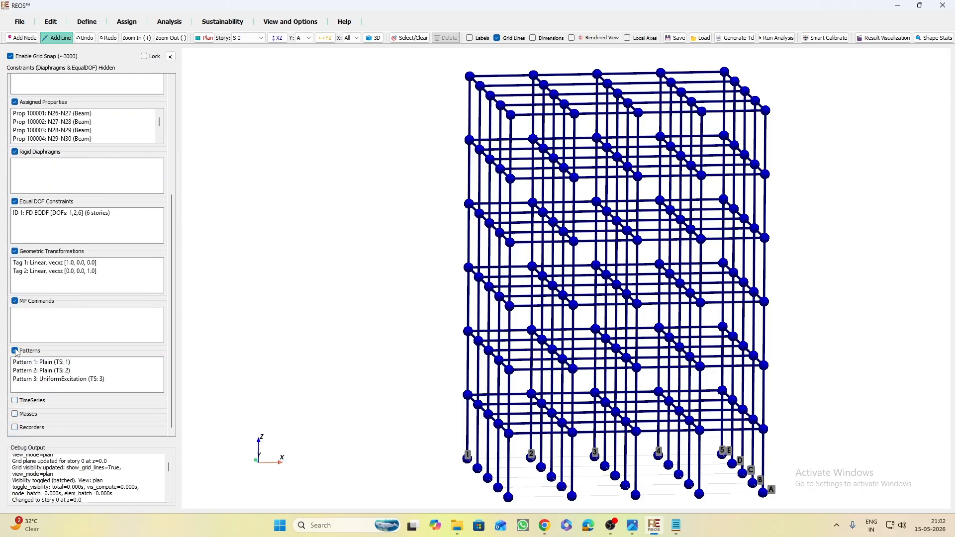
click(15, 350)
click(15, 338)
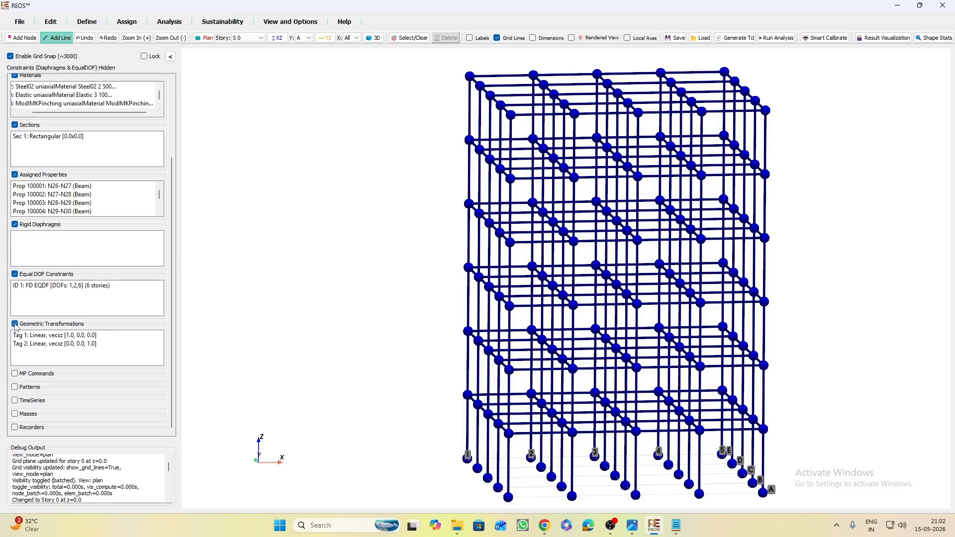
click(15, 324)
click(15, 311)
click(15, 297)
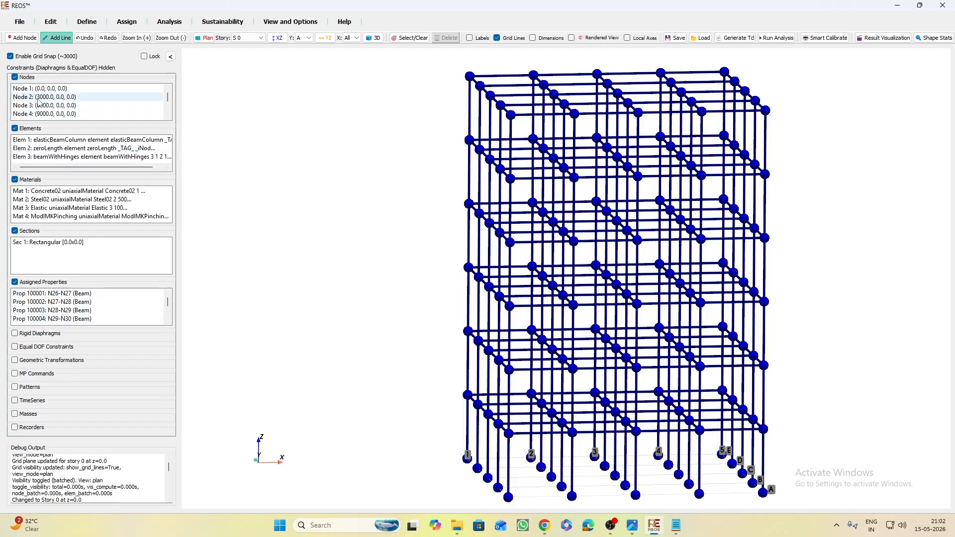
Collapse the Nodes, Elements, Materials and Sections lists so only Assigned Properties stays expanded
click(15, 78)
click(15, 90)
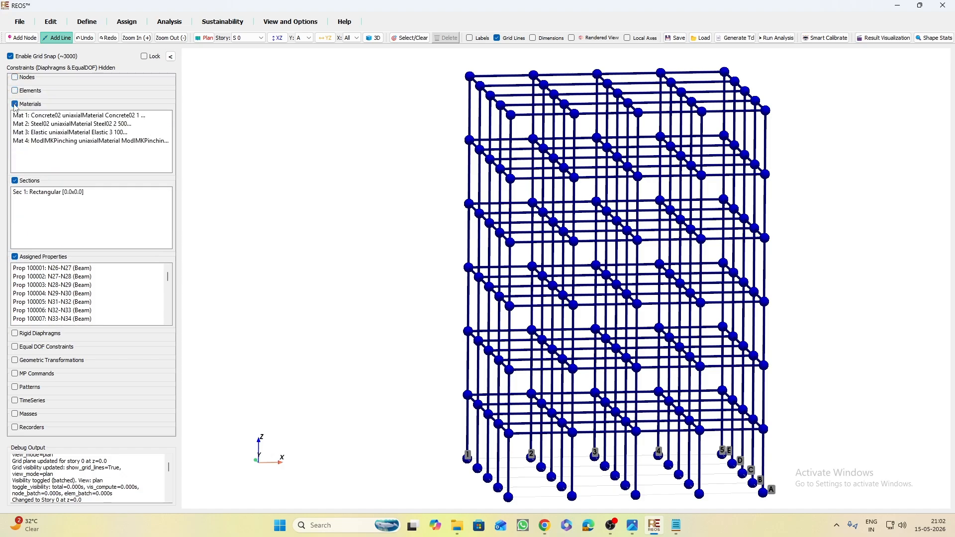
click(15, 104)
click(15, 118)
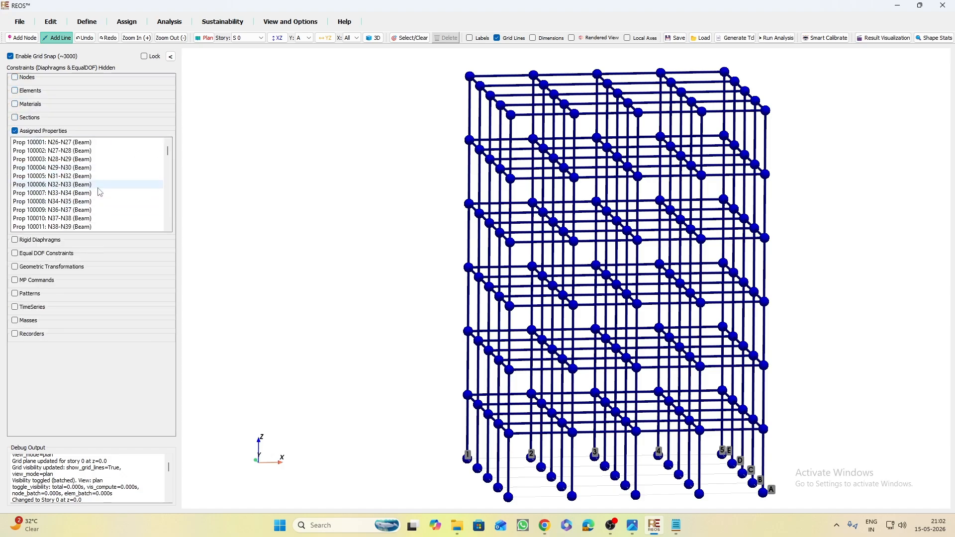
Open the assigned property 100001 of beam N26-N27 for editing and move its dialog clear of the frame
click(105, 143)
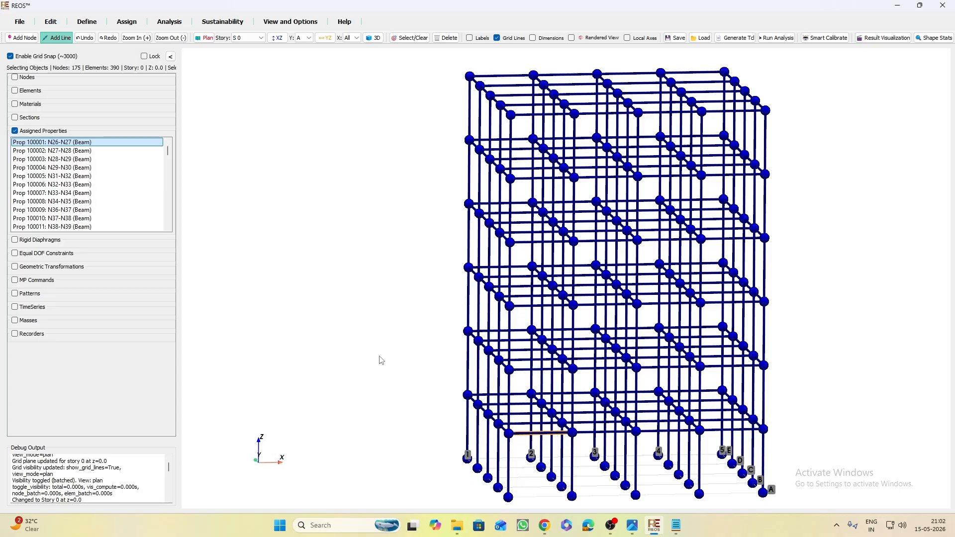
double_click(72, 144)
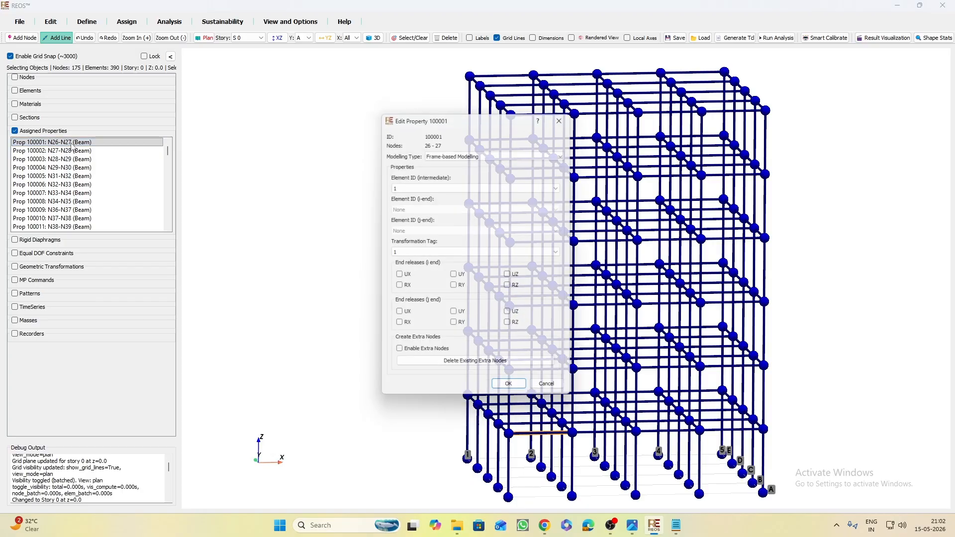
drag(494, 107, 319, 92)
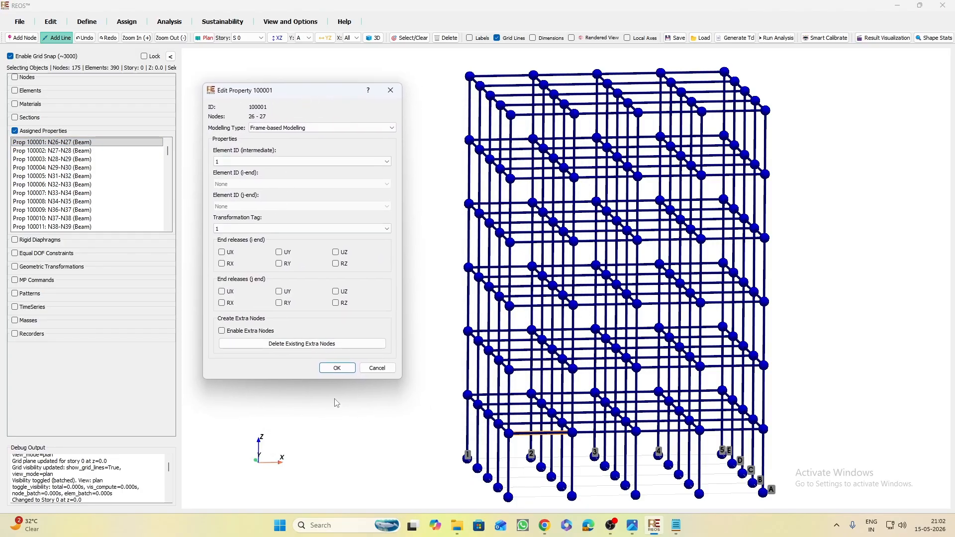
Switch the modelling type of property 100001 to Fibre-based Modelling and back to Frame-based Modelling to compare their settings
click(269, 130)
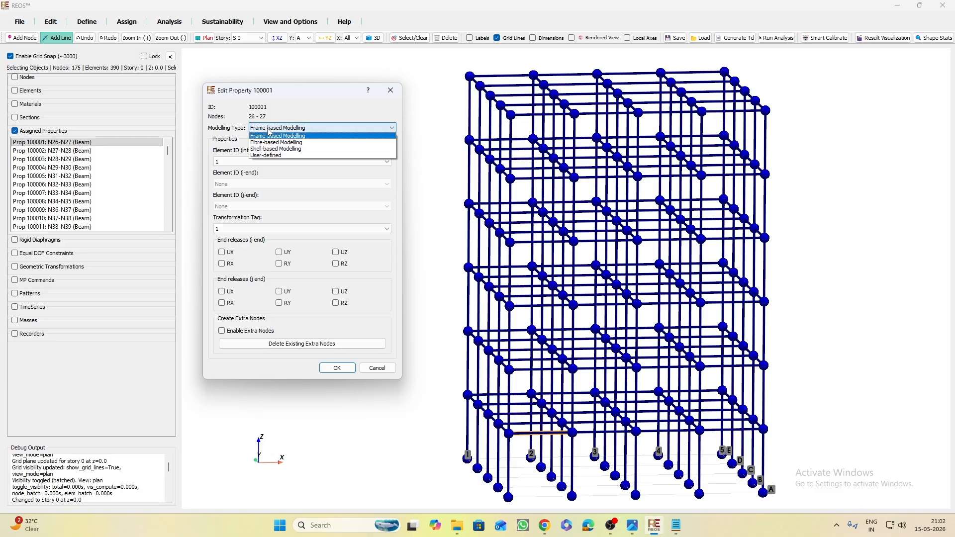
click(273, 142)
click(286, 128)
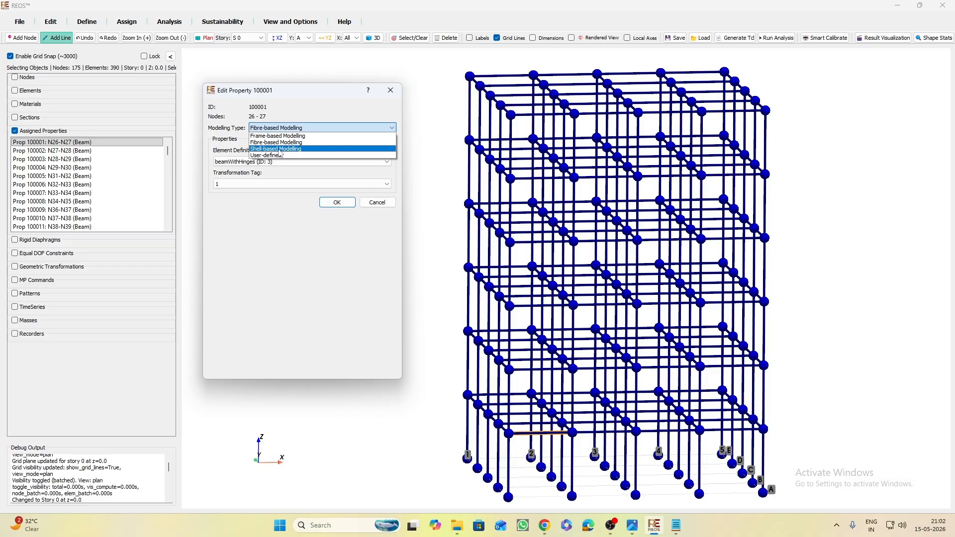
click(234, 142)
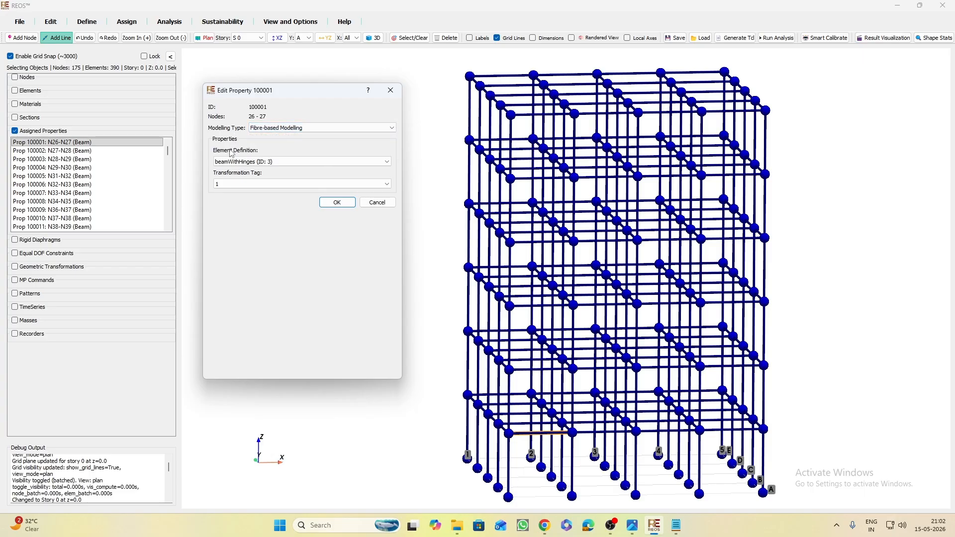
click(274, 129)
click(274, 136)
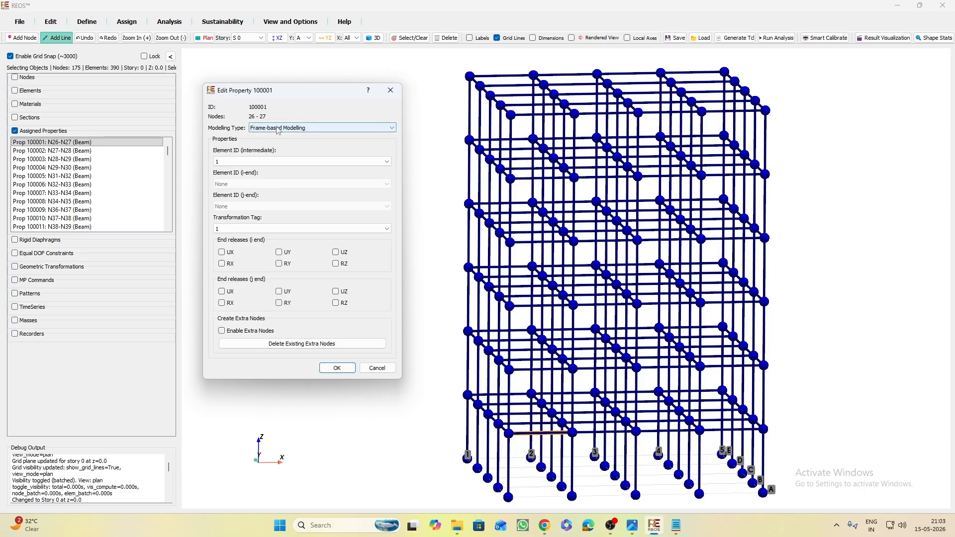
drag(314, 92, 324, 67)
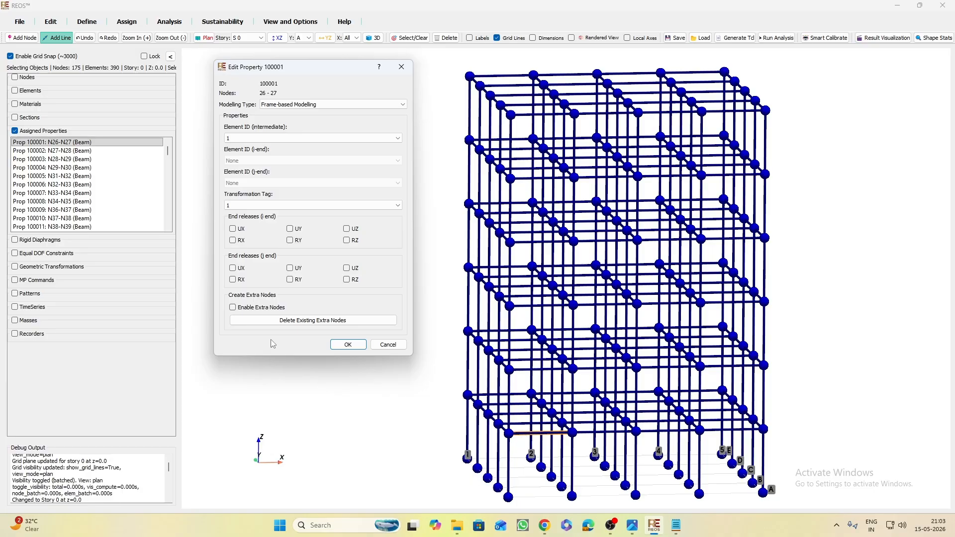
Enable extra nodes to examine the i-end and intermediate element ID choices, and close property 100001 without saving
click(233, 307)
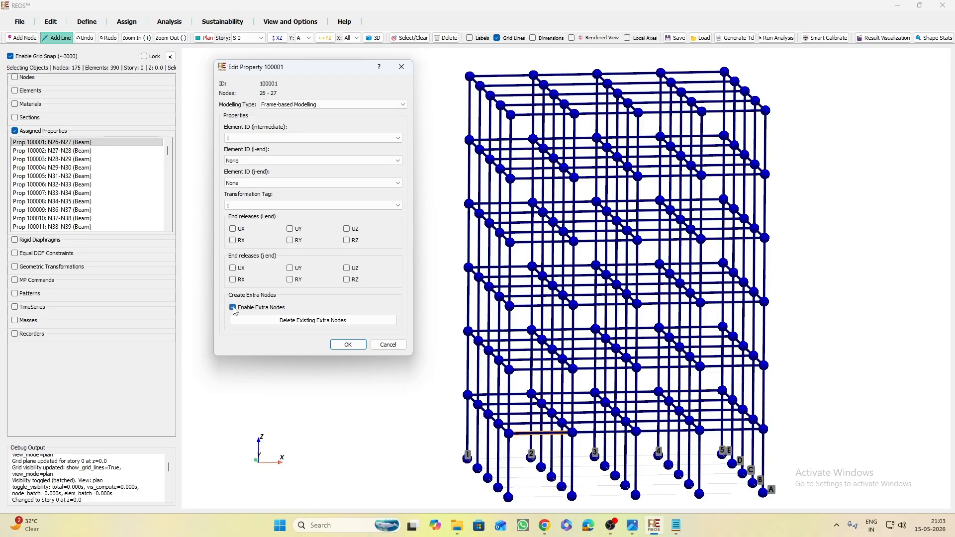
click(233, 308)
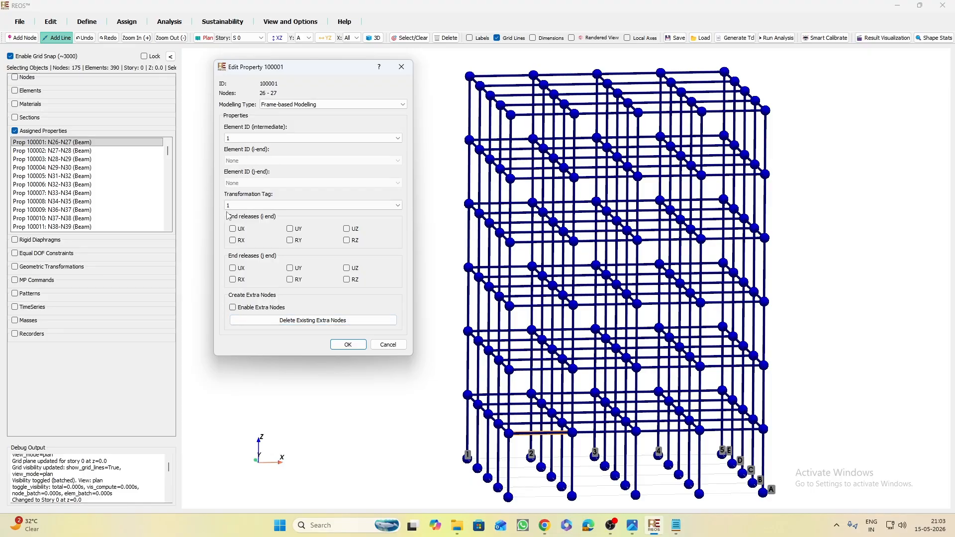
click(233, 308)
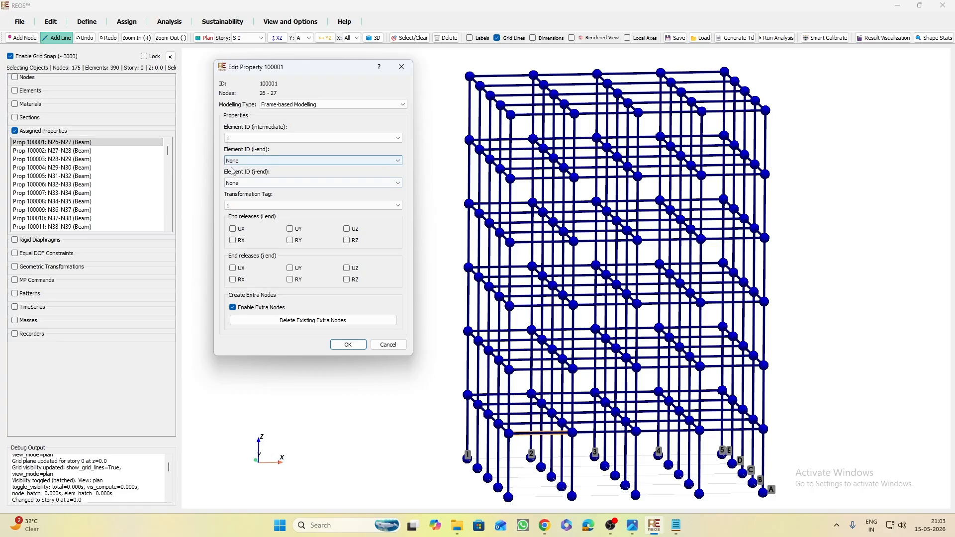
click(249, 161)
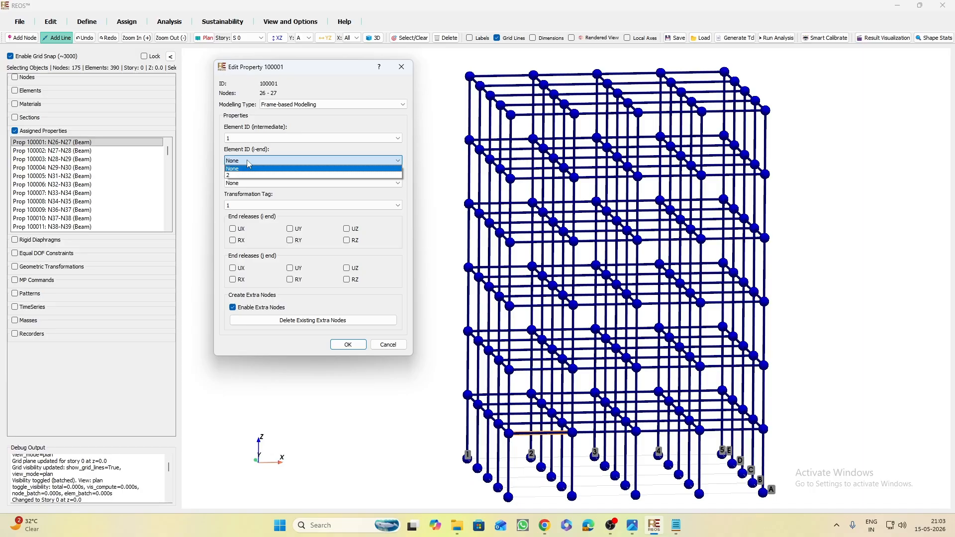
click(254, 140)
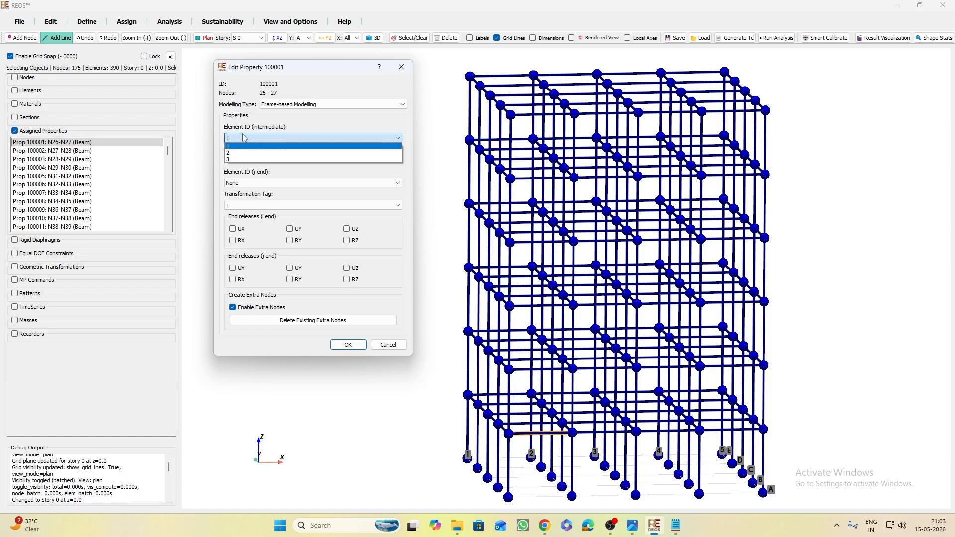
click(401, 67)
click(401, 67)
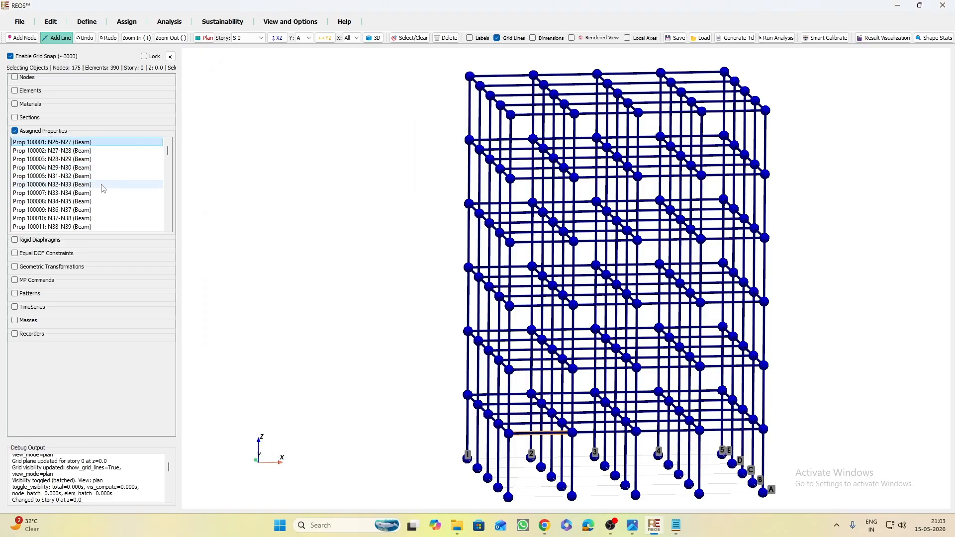
Expand the list of defined elements, reopen property 100001 of beam N26-N27 and enable extra nodes for it
click(22, 92)
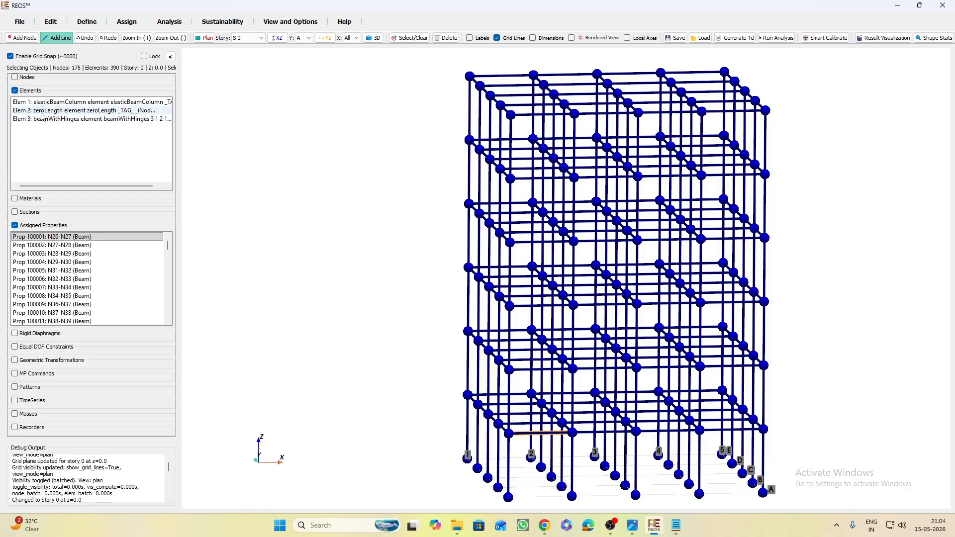
double_click(71, 238)
drag(491, 120, 299, 89)
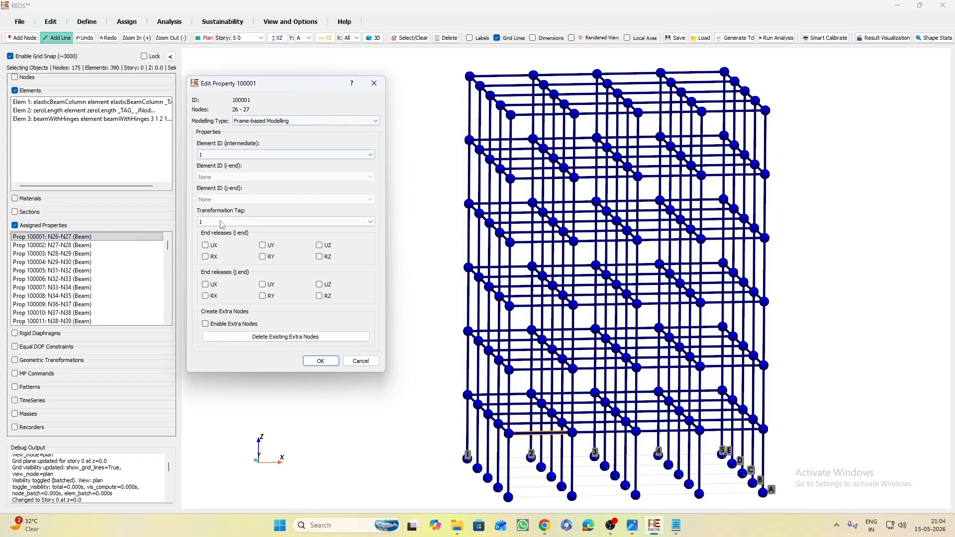
click(235, 329)
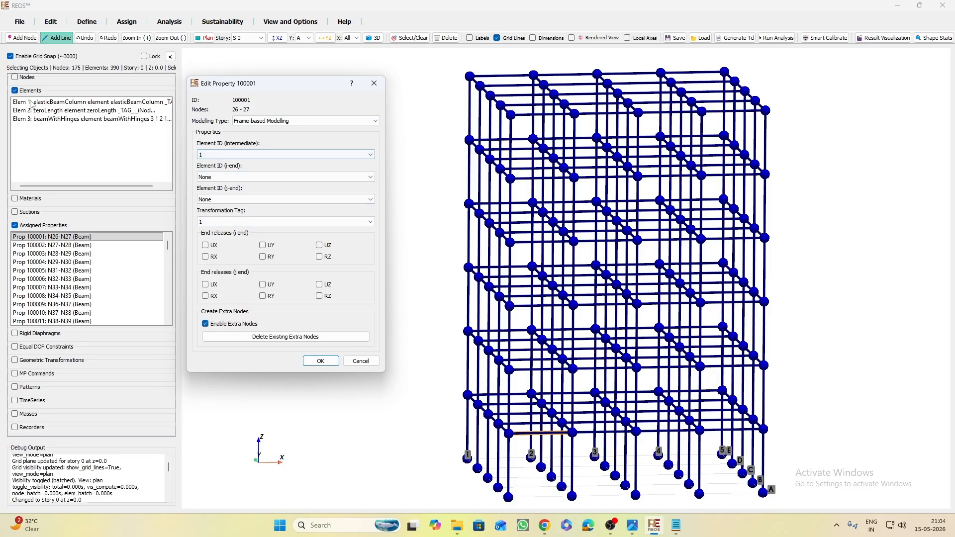
Set the i-end and j-end element IDs to 2 and the transformation tag to 2 for beam N26-N27, and save the property
click(217, 177)
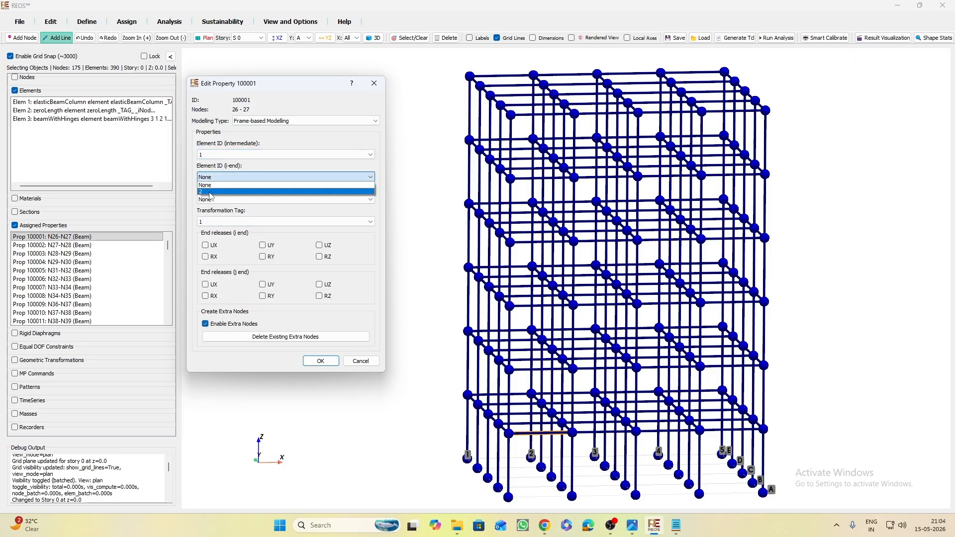
click(210, 192)
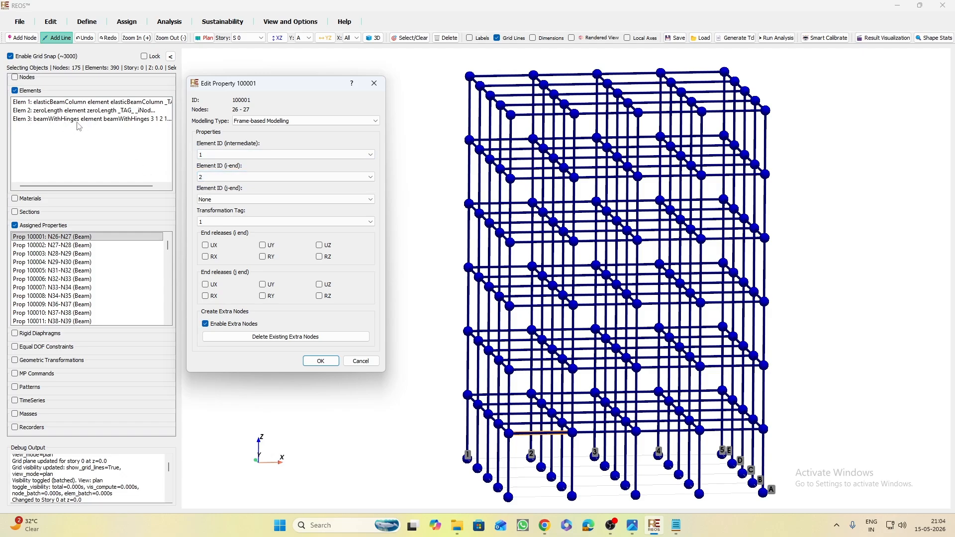
click(212, 200)
click(211, 214)
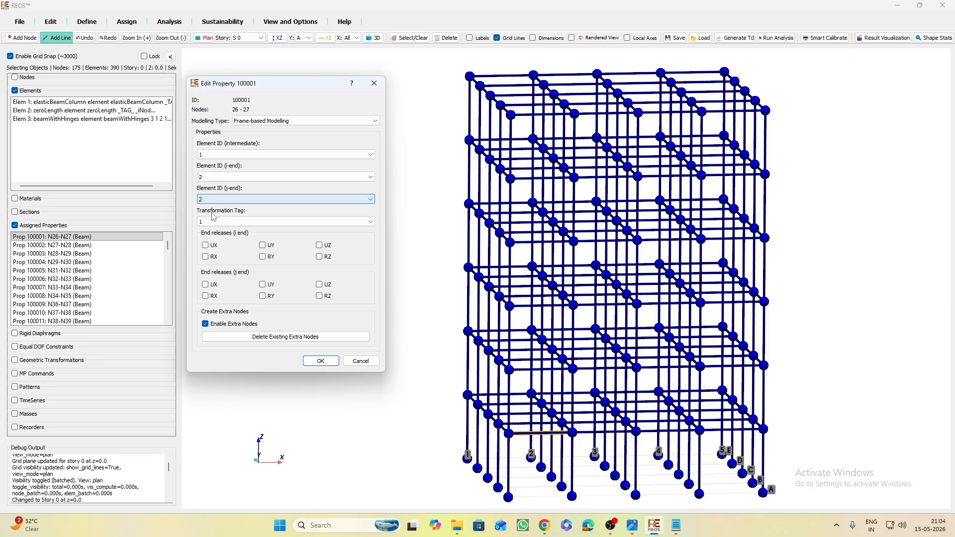
click(235, 222)
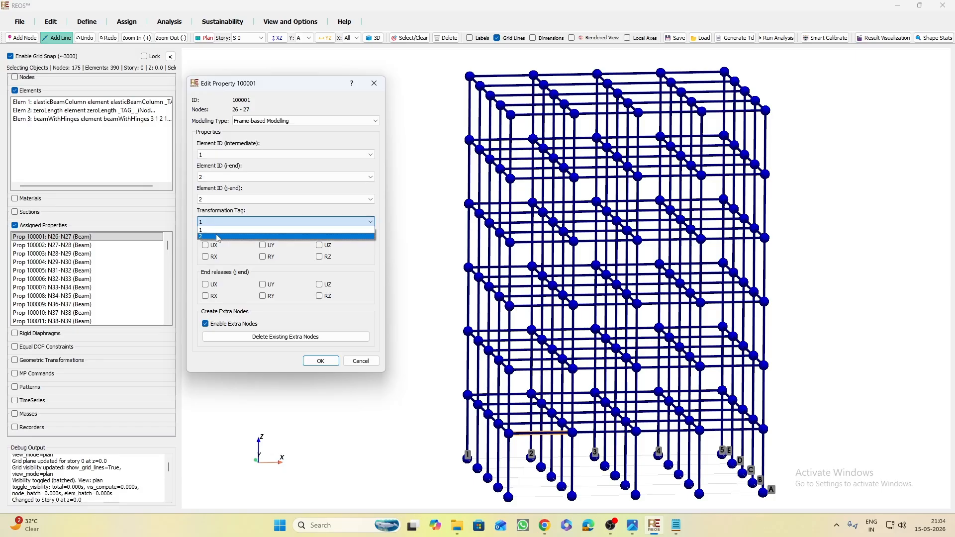
click(217, 237)
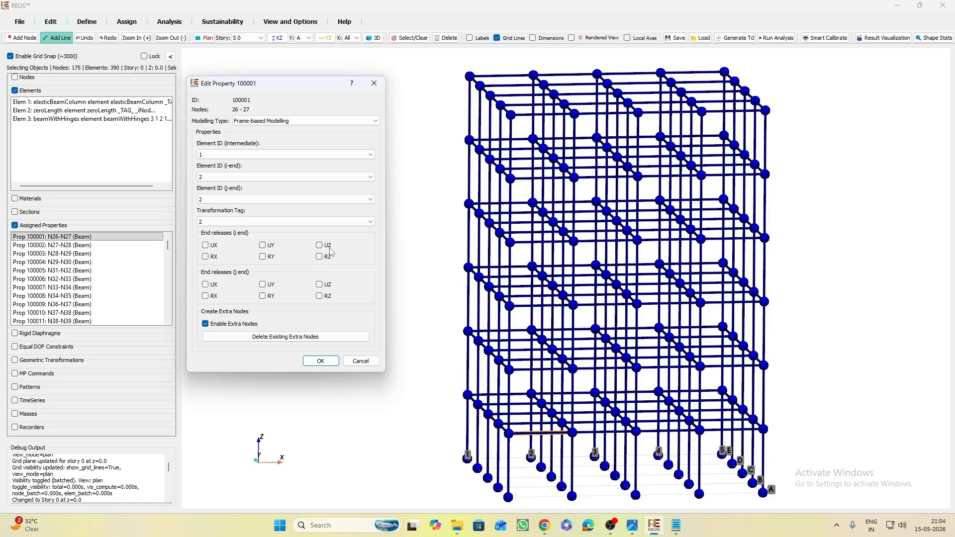
click(321, 362)
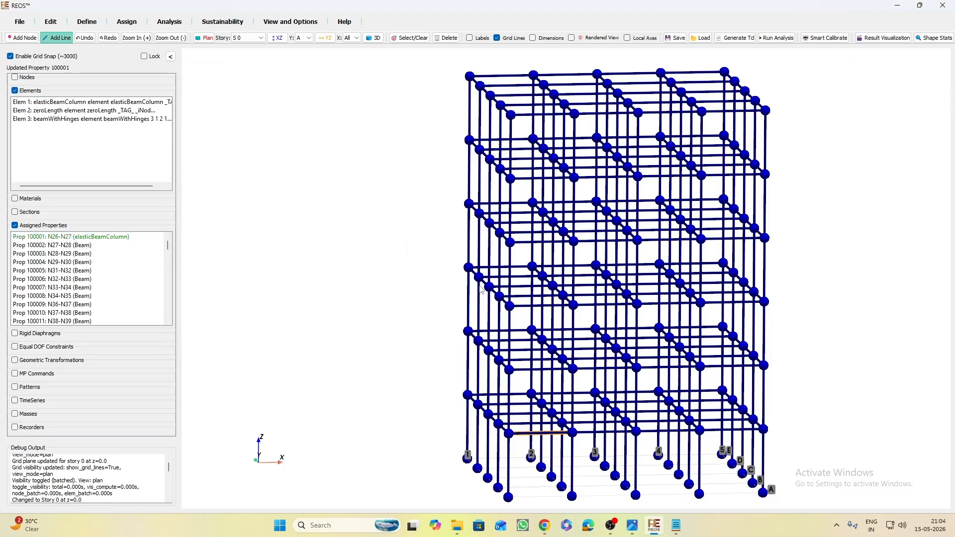
Turn on the rendered view and examine the beam N26-N27 within the 3D frame from a rotated close-up
click(572, 39)
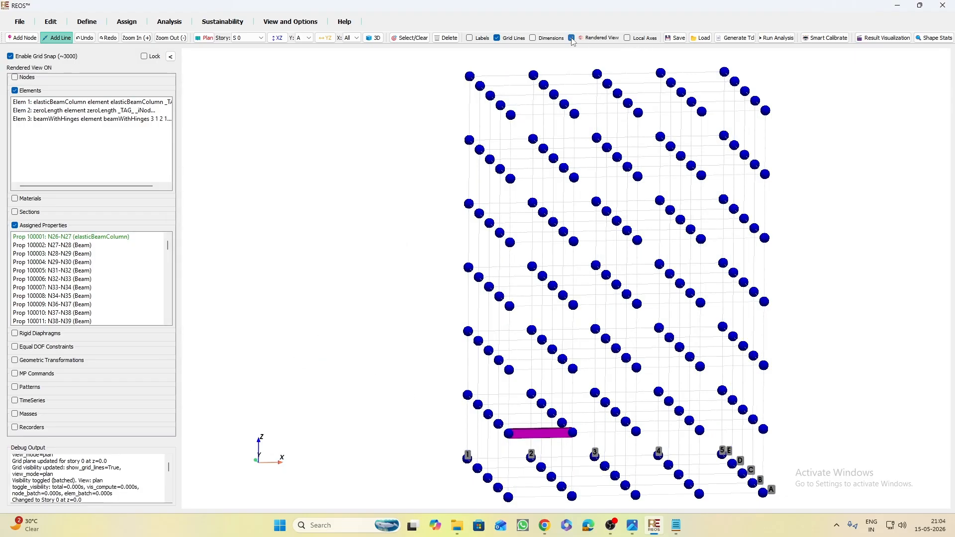
scroll(391, 267, down, 1)
drag(391, 363, 459, 370)
scroll(587, 338, up, 2)
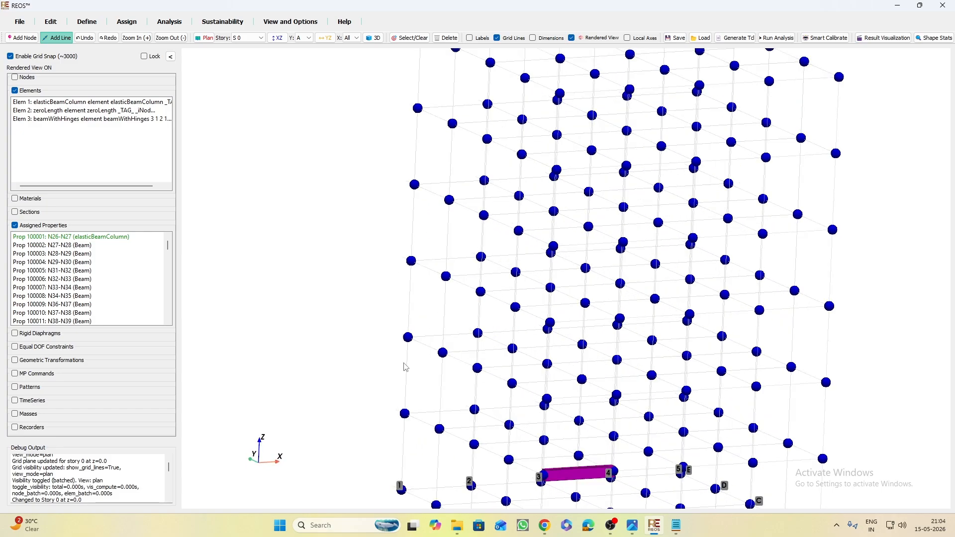
middle_drag(339, 388, 336, 236)
drag(350, 366, 447, 398)
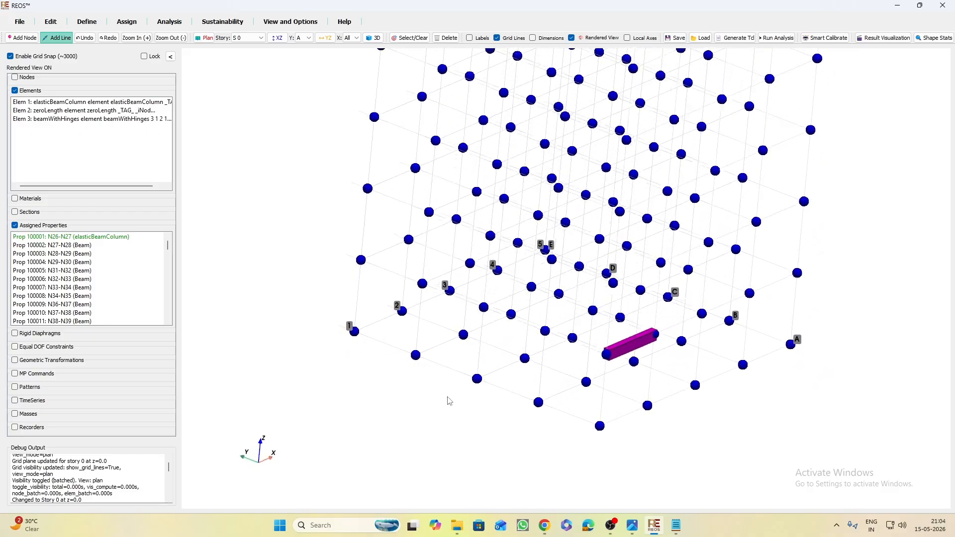
scroll(666, 363, up, 3)
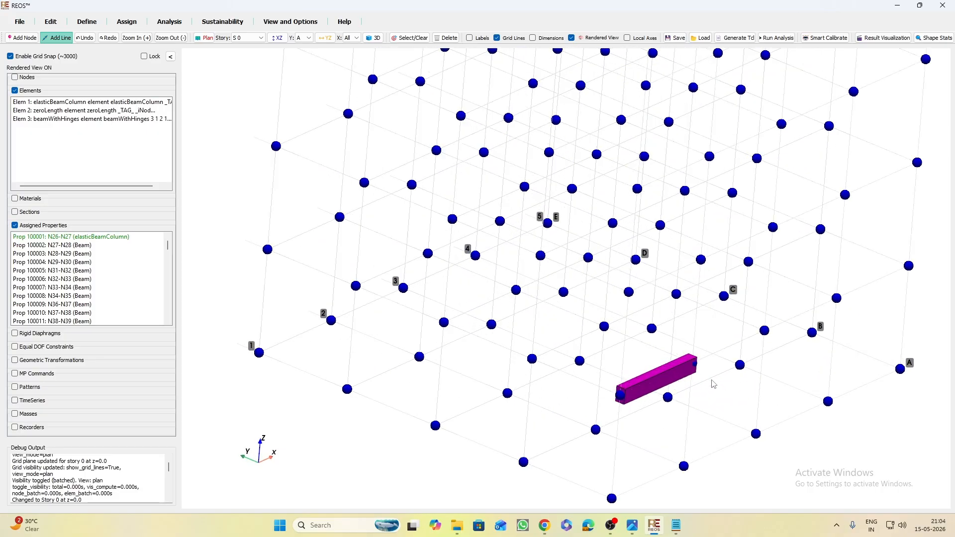
scroll(381, 343, down, 2)
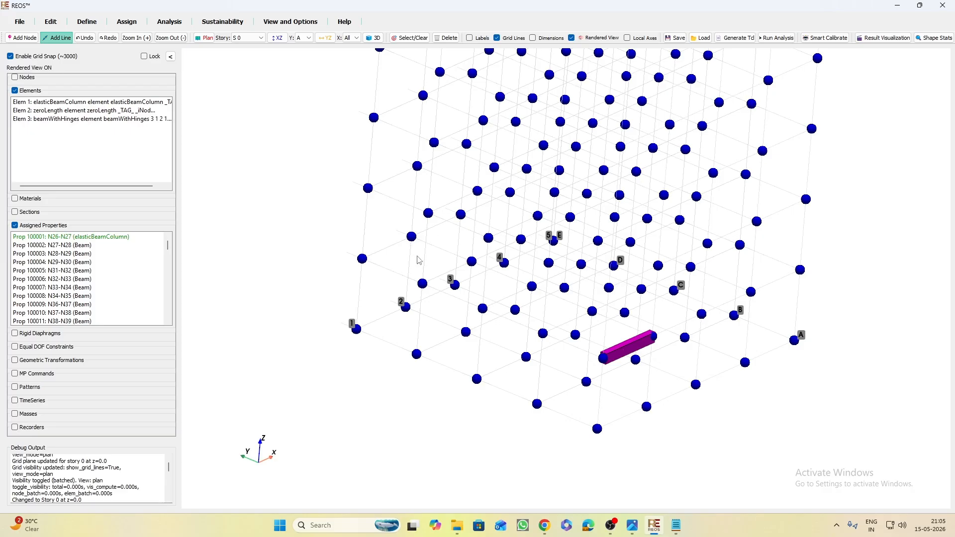
scroll(398, 339, down, 2)
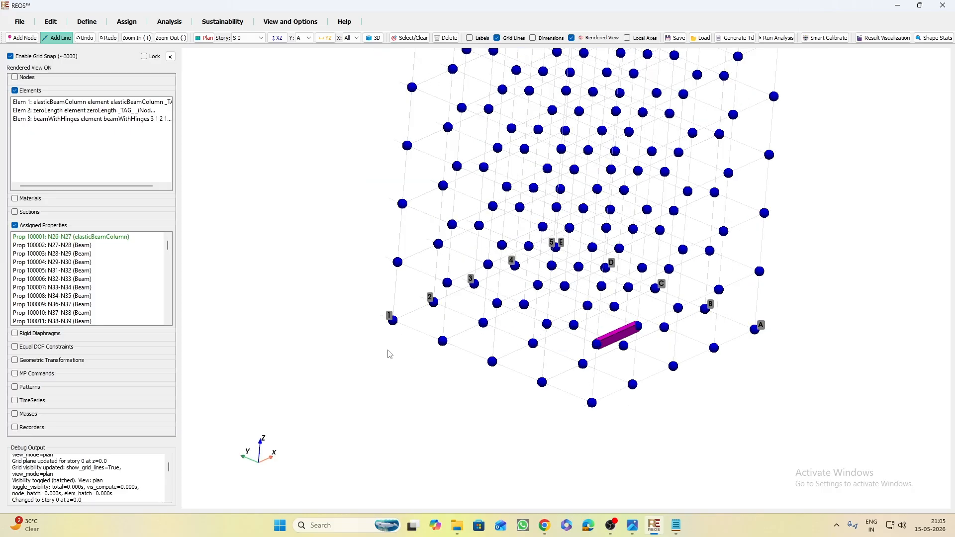
Show the plan of story S 1, clear the selection and compare it with the rendered view off and on
click(261, 42)
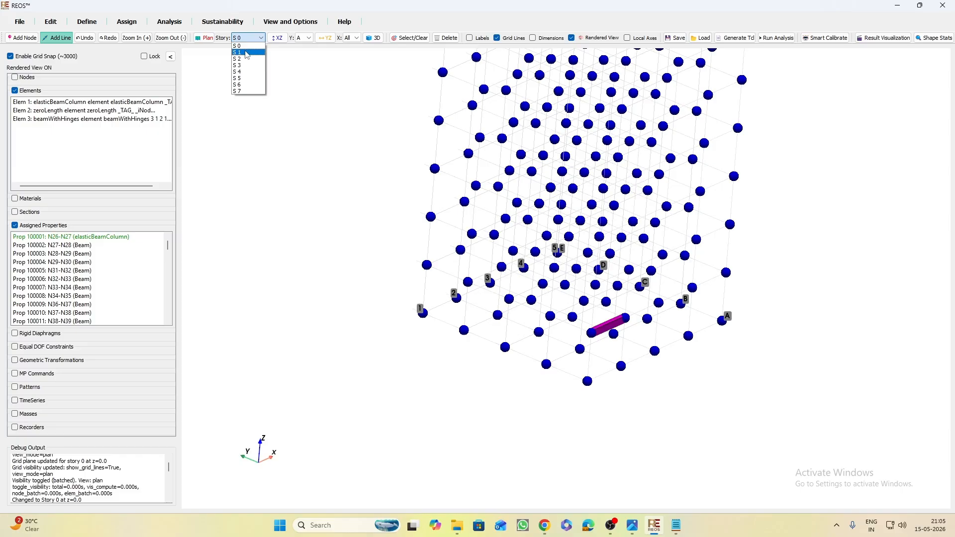
click(248, 53)
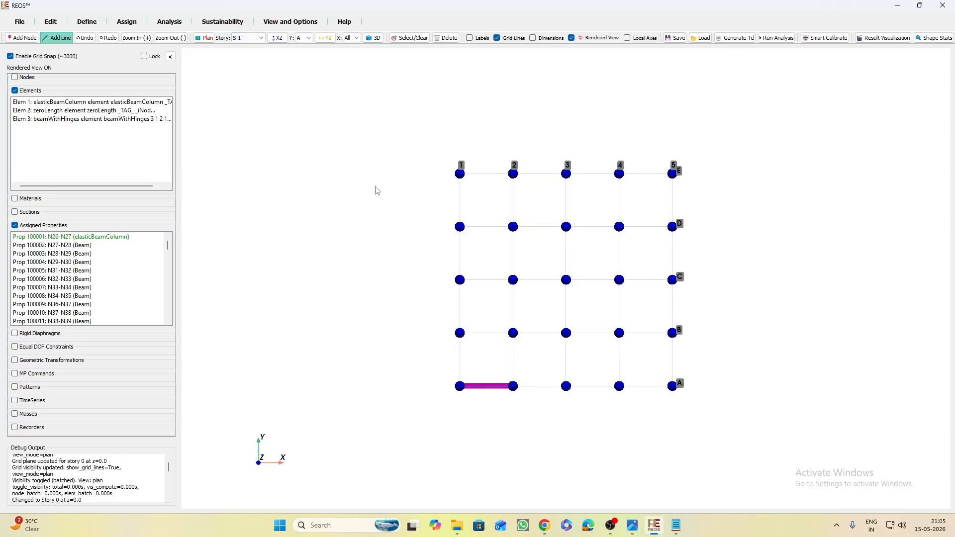
key(Escape)
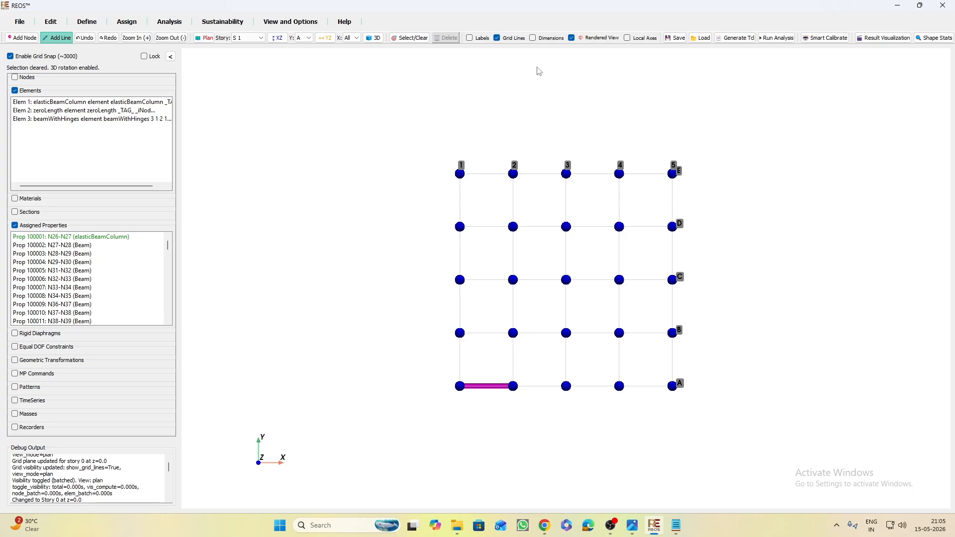
click(572, 39)
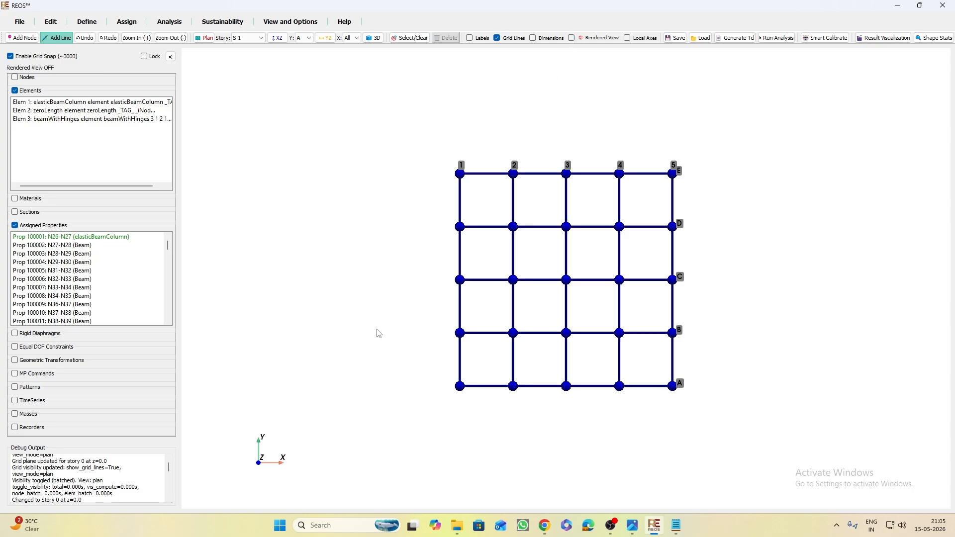
click(573, 40)
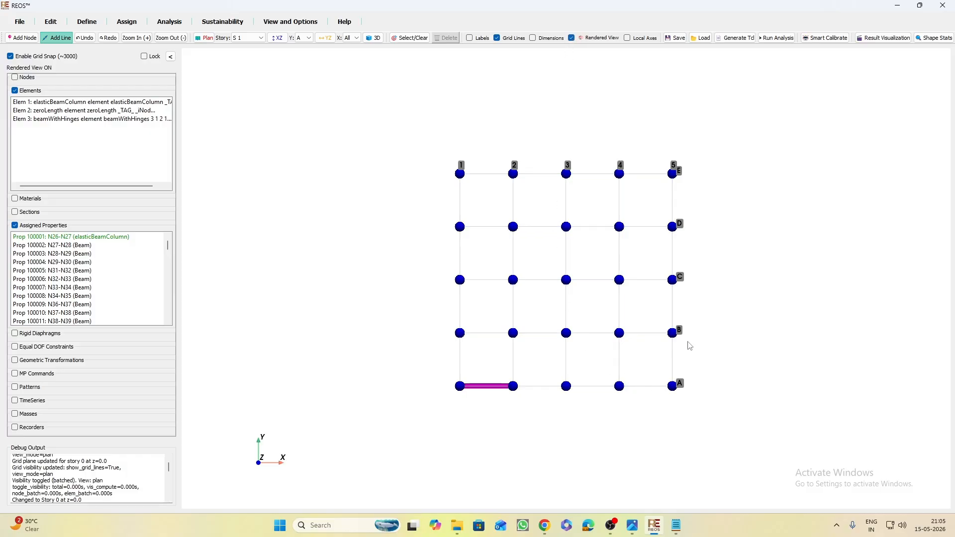
scroll(701, 333, up, 2)
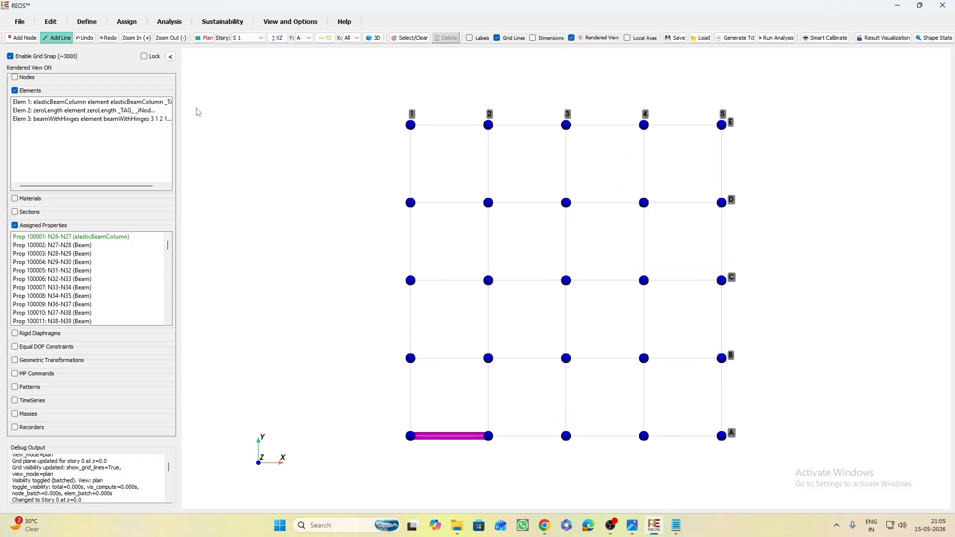
Select the Y-direction beams between grid lines A and B and between B and C with crossing windows
click(411, 39)
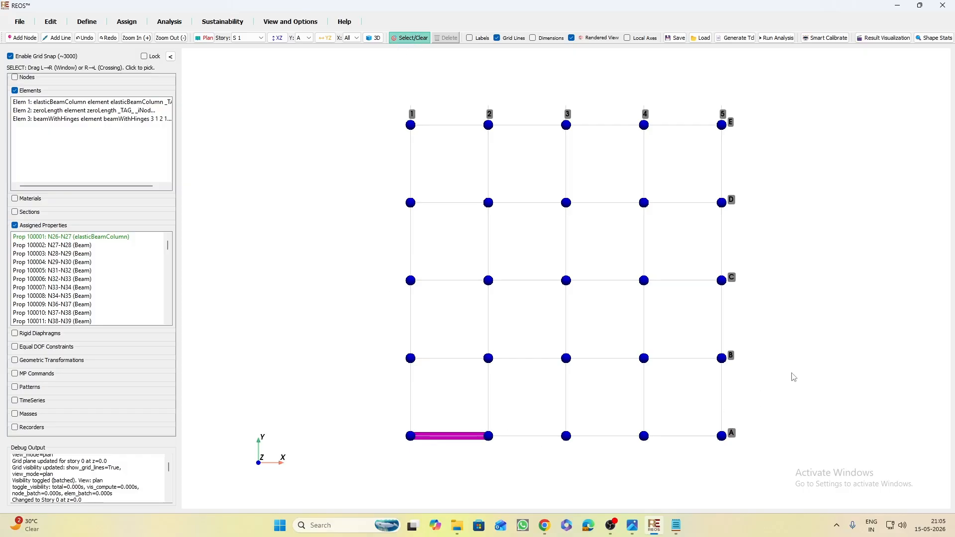
drag(793, 373, 335, 415)
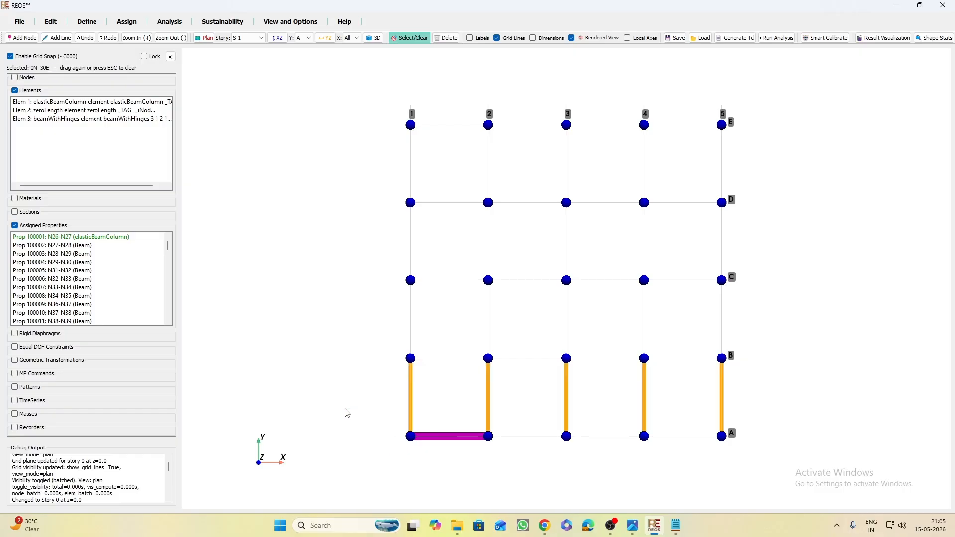
drag(769, 303, 365, 329)
Turn on the rendered view for the plan of story S 1
click(594, 39)
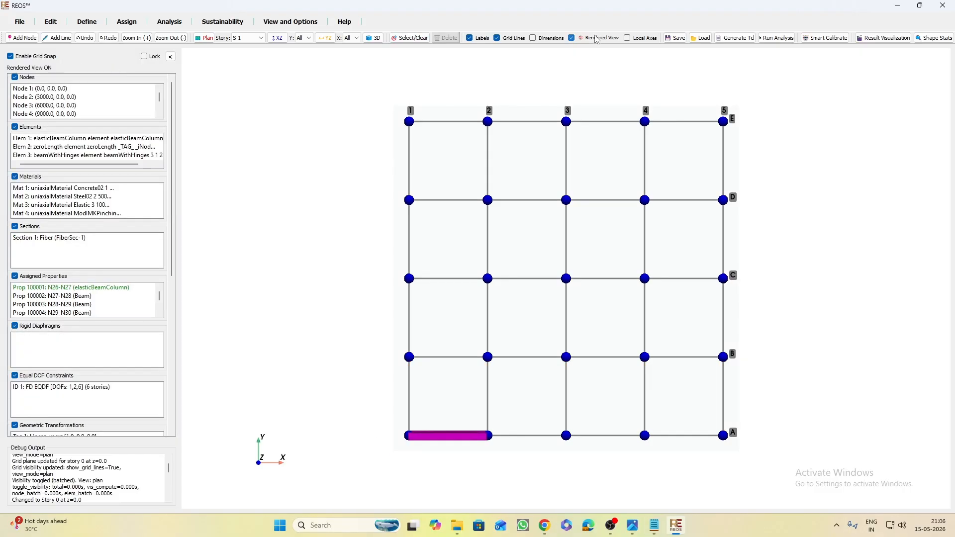
Select all Y-direction beams between grid lines A and E in the plan of story S 1 with crossing windows
click(595, 39)
drag(797, 397, 608, 398)
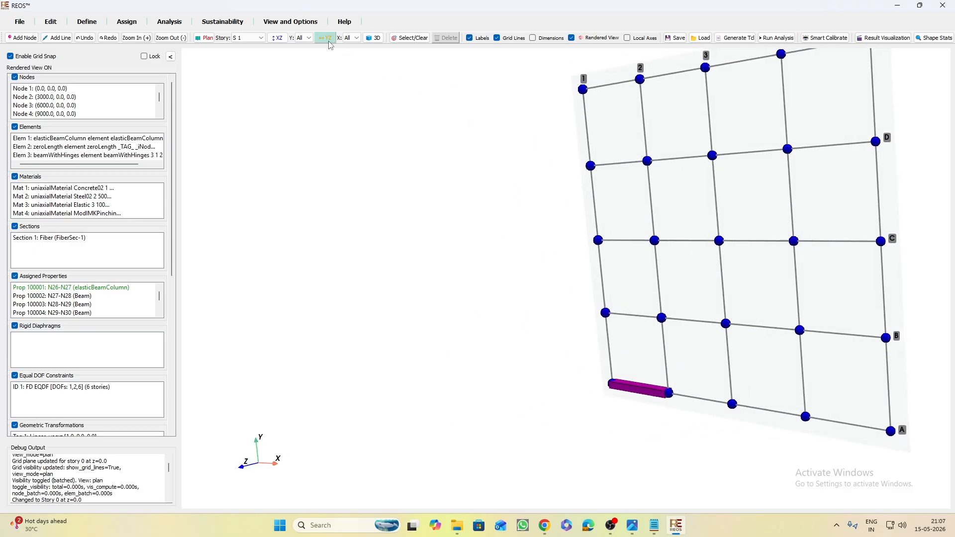
click(211, 39)
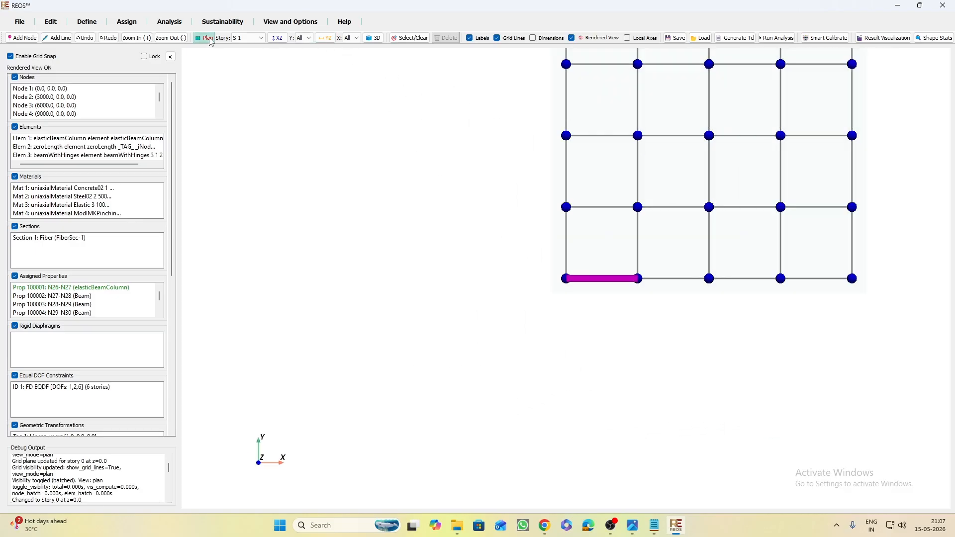
click(417, 38)
scroll(769, 376, up, 1)
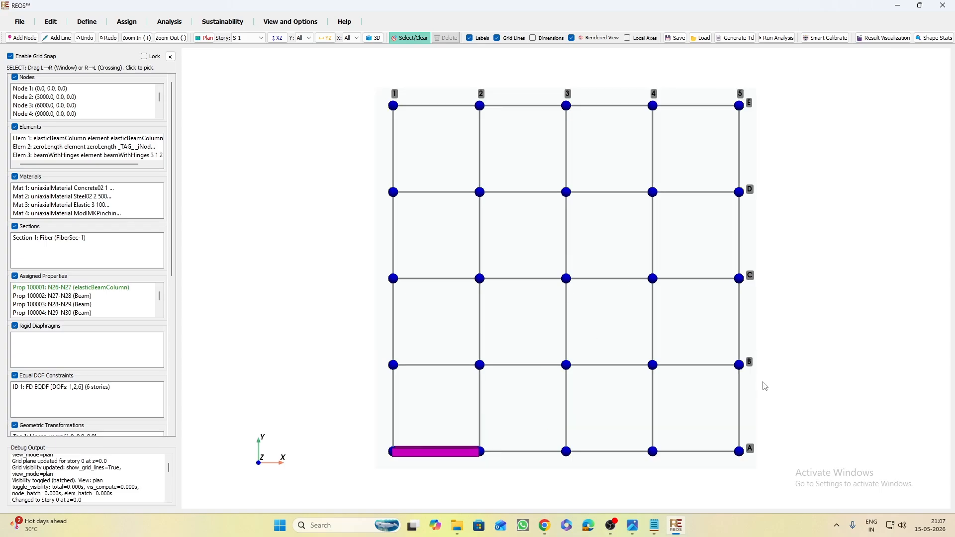
drag(779, 391, 306, 413)
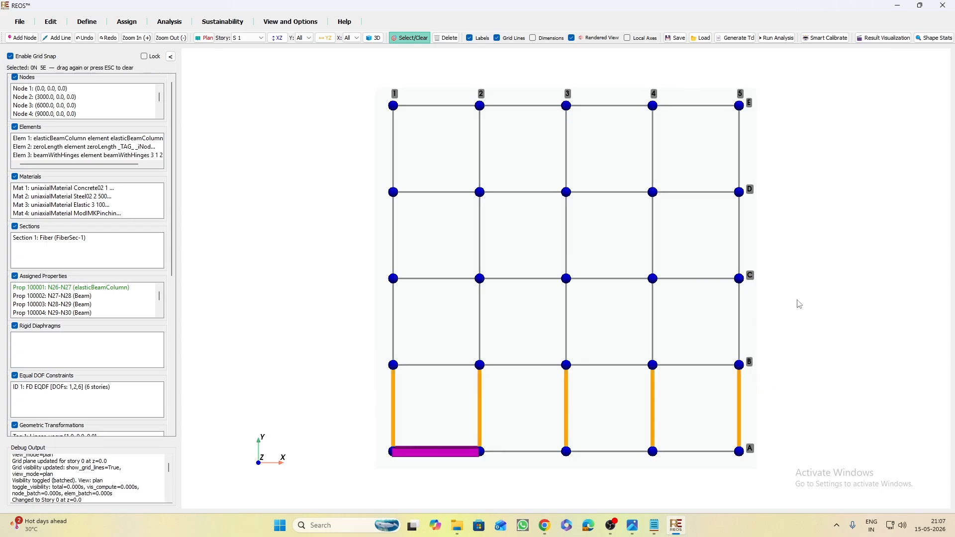
drag(800, 301, 308, 333)
drag(792, 221, 338, 248)
drag(778, 141, 279, 181)
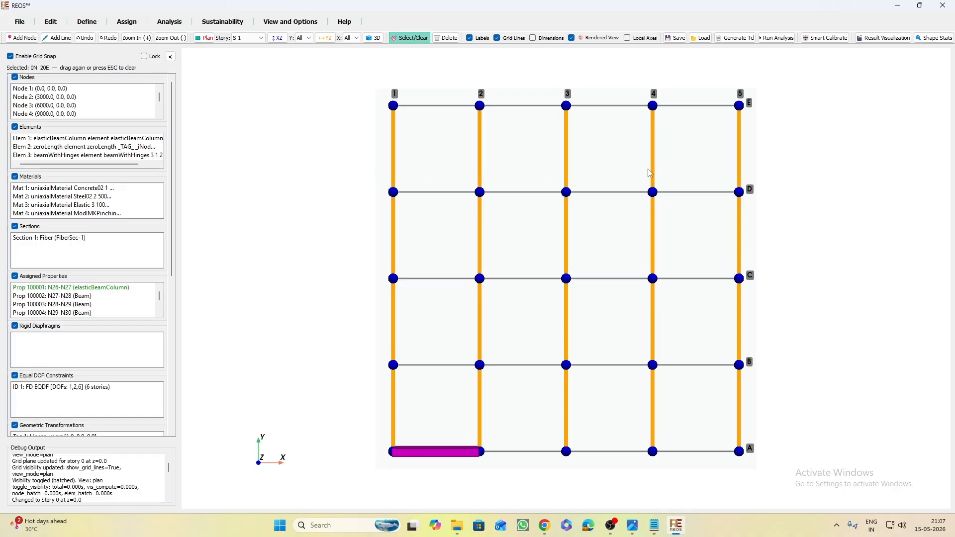
Add the X-direction beams of story S 1 to the selection bay by bay, leaving out the already assigned beam N26-N27
drag(724, 76, 691, 500)
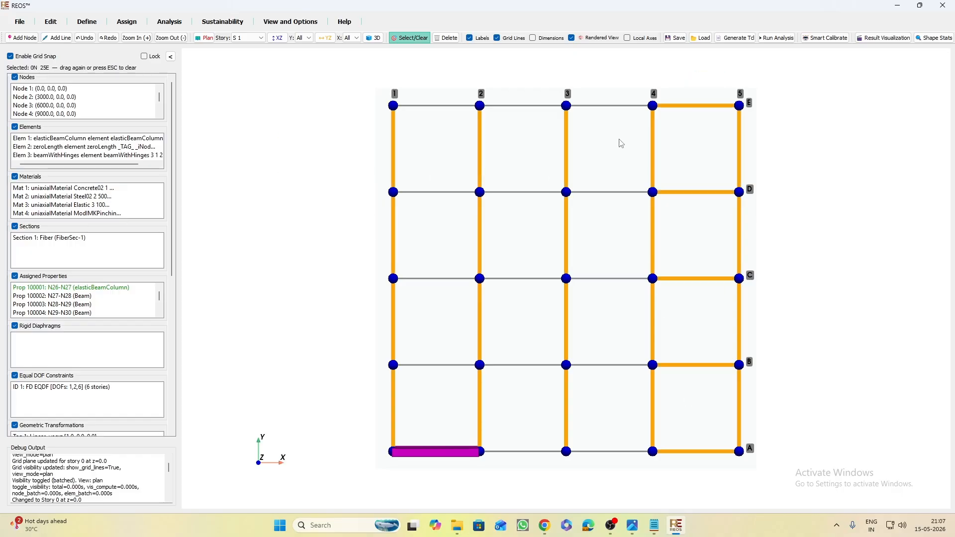
drag(617, 77, 597, 480)
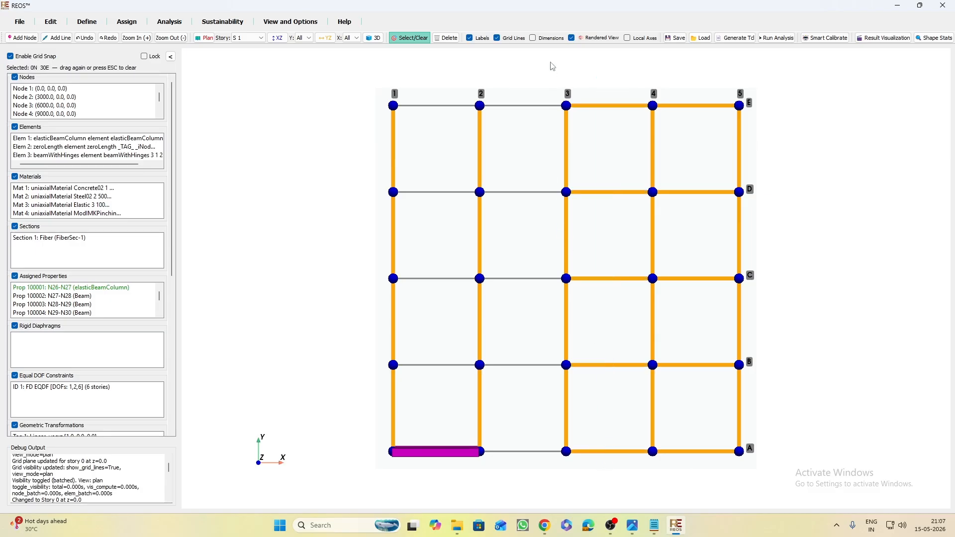
drag(552, 63, 514, 496)
drag(446, 85, 427, 448)
Show the plan of story S 2 and add all its Y- and X-direction beams to the selection with crossing windows
click(247, 38)
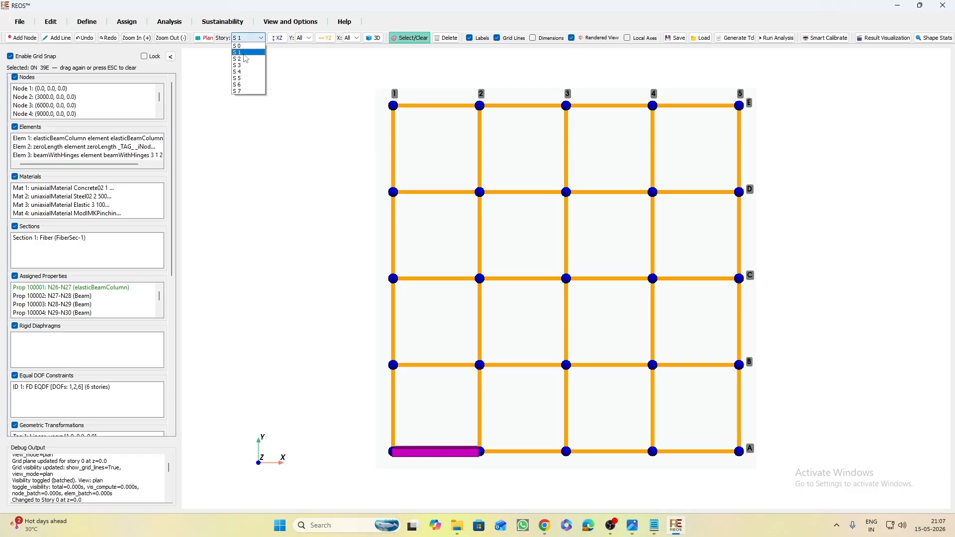
click(246, 59)
click(204, 38)
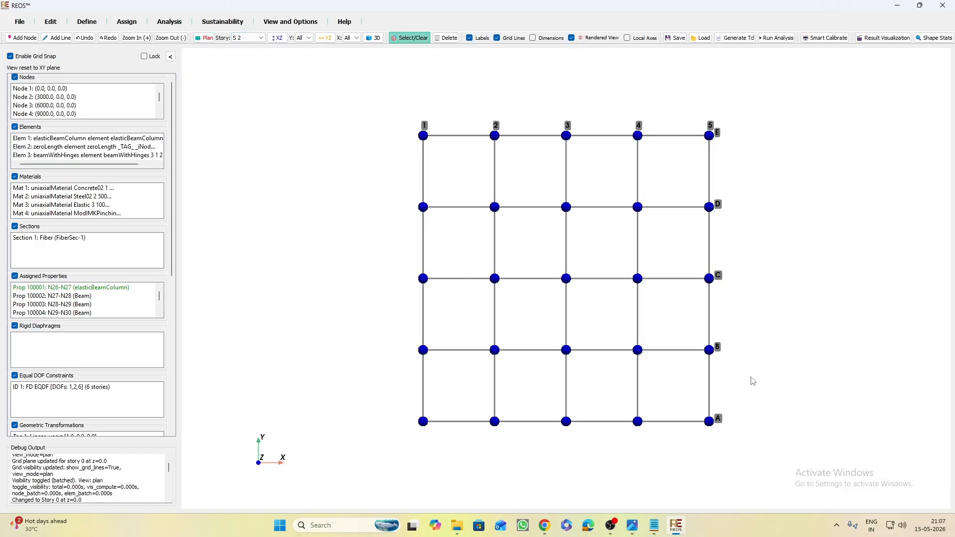
drag(754, 378, 358, 400)
drag(750, 300, 354, 324)
drag(745, 231, 394, 262)
drag(775, 151, 387, 185)
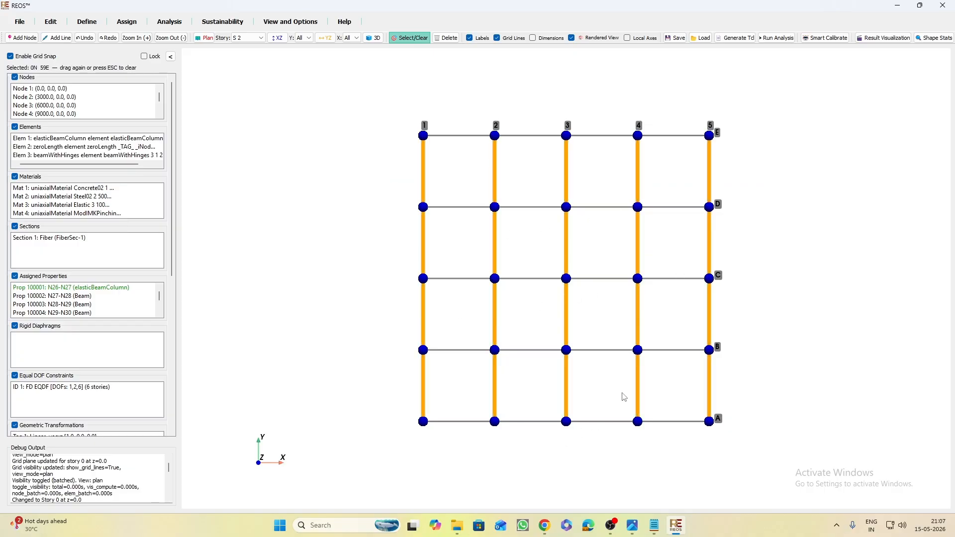
drag(695, 113, 664, 490)
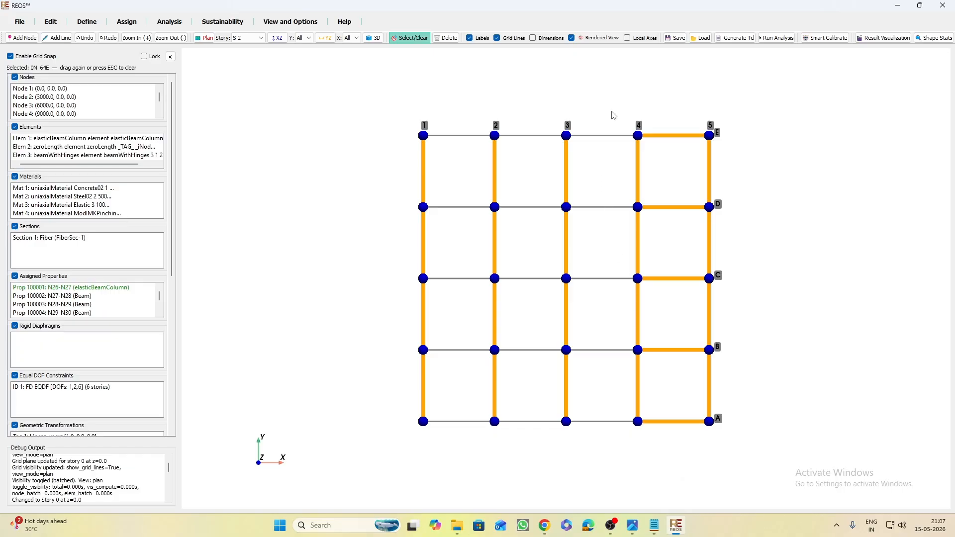
drag(613, 112, 602, 421)
drag(541, 107, 528, 476)
drag(477, 107, 469, 463)
Show the plan of story S 3 and add all its Y- and X-direction beams to the selection with crossing windows
click(256, 38)
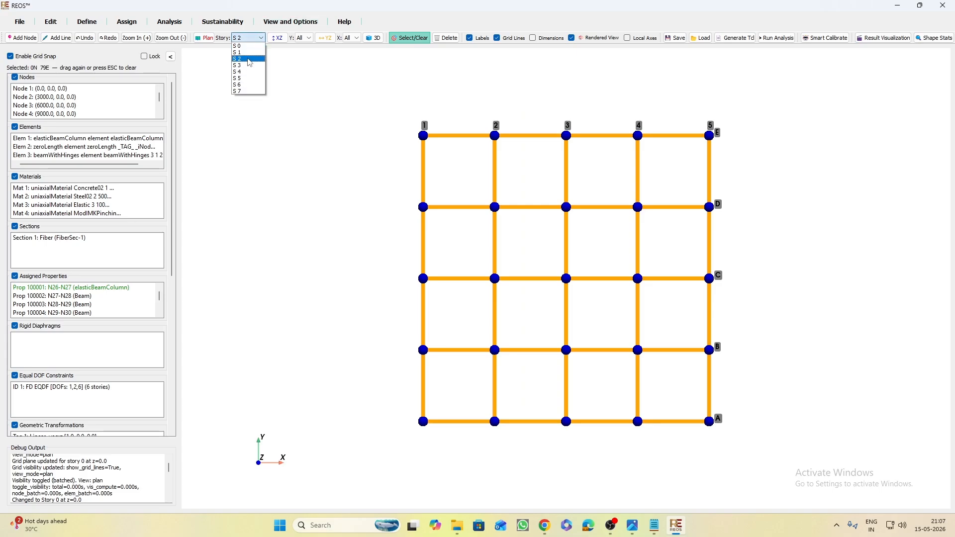
click(249, 65)
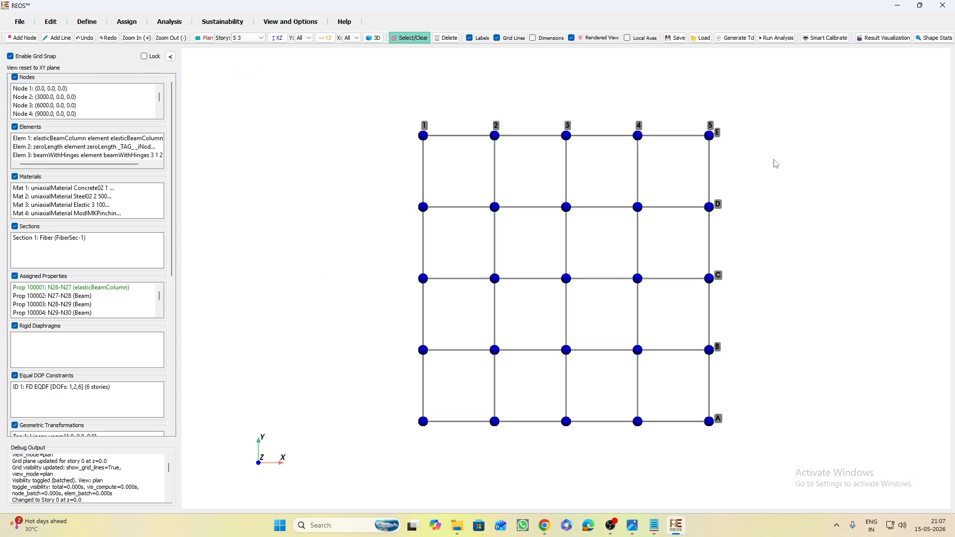
drag(775, 160, 306, 194)
drag(772, 228, 311, 257)
drag(758, 297, 284, 328)
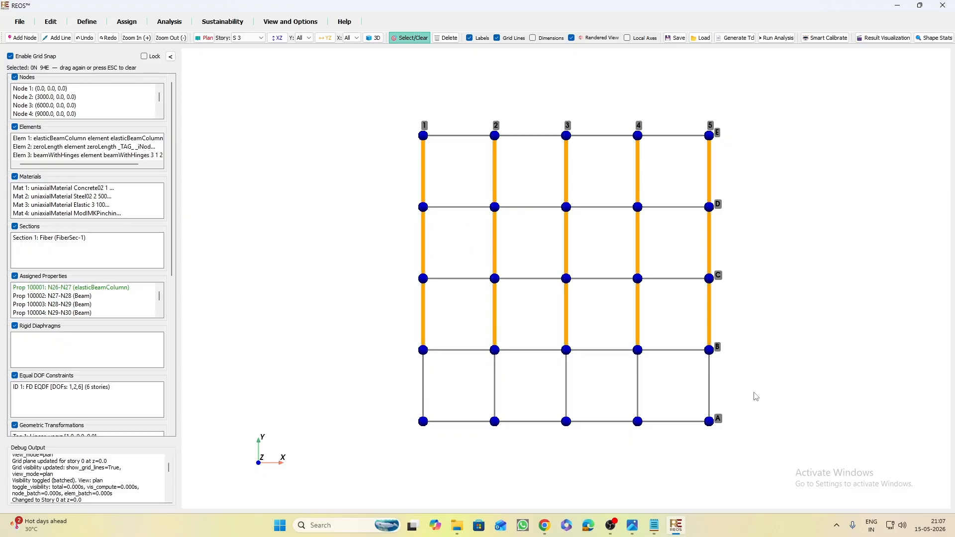
drag(770, 380, 303, 402)
drag(681, 115, 668, 451)
drag(620, 116, 599, 453)
drag(540, 112, 530, 446)
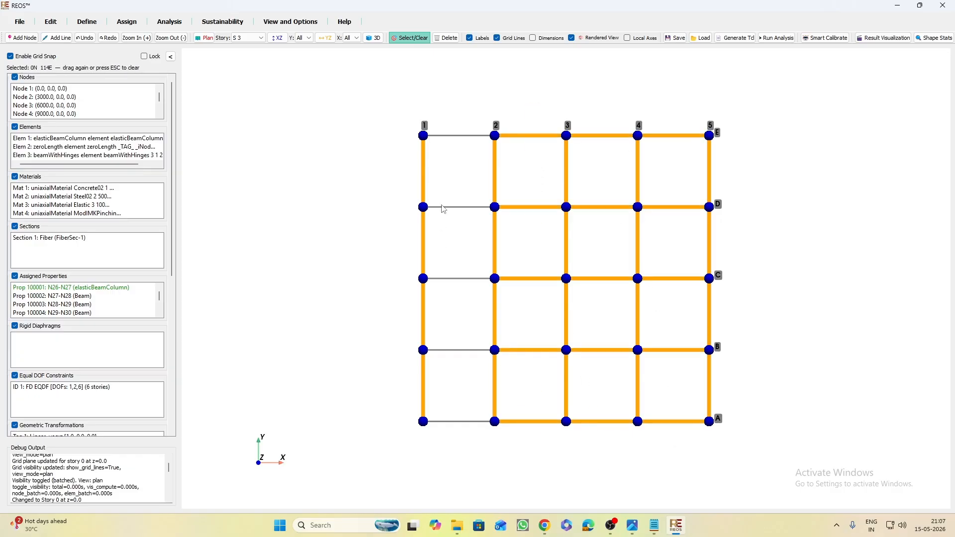
drag(463, 112, 449, 462)
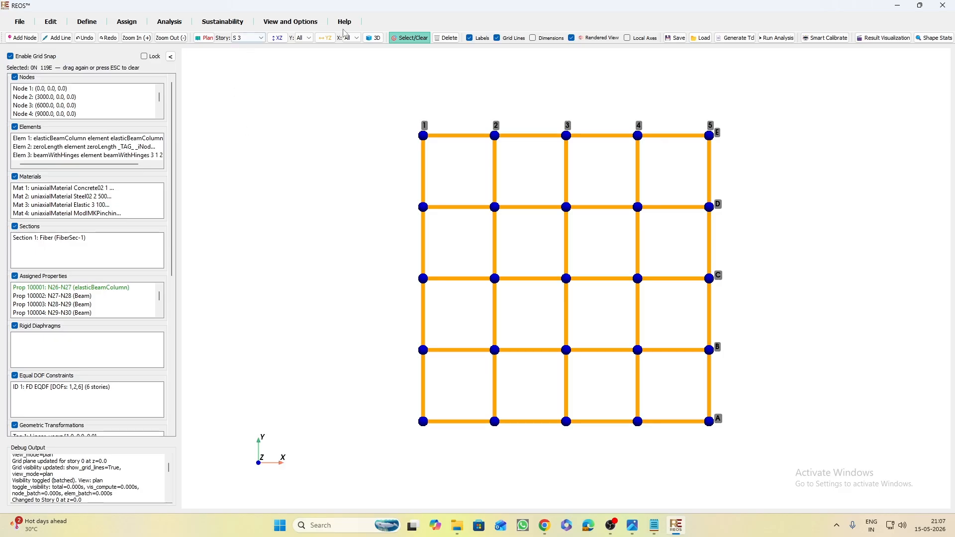
Show the plan of story S 4 and add all its Y- and X-direction beams to the selection with crossing windows
click(249, 37)
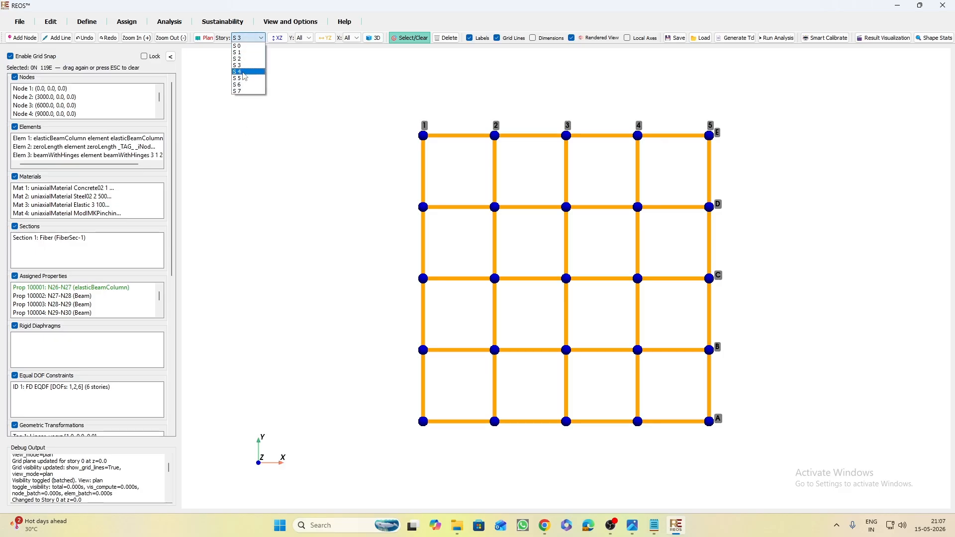
click(246, 72)
drag(755, 160, 381, 180)
drag(777, 228, 397, 264)
drag(789, 303, 328, 337)
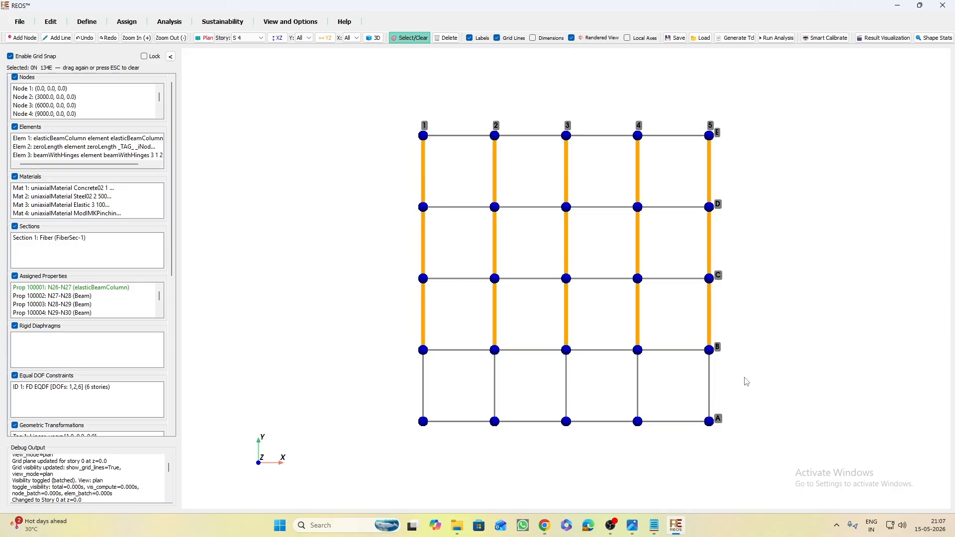
drag(763, 371, 367, 400)
drag(687, 108, 661, 477)
drag(616, 108, 607, 460)
drag(547, 111, 524, 482)
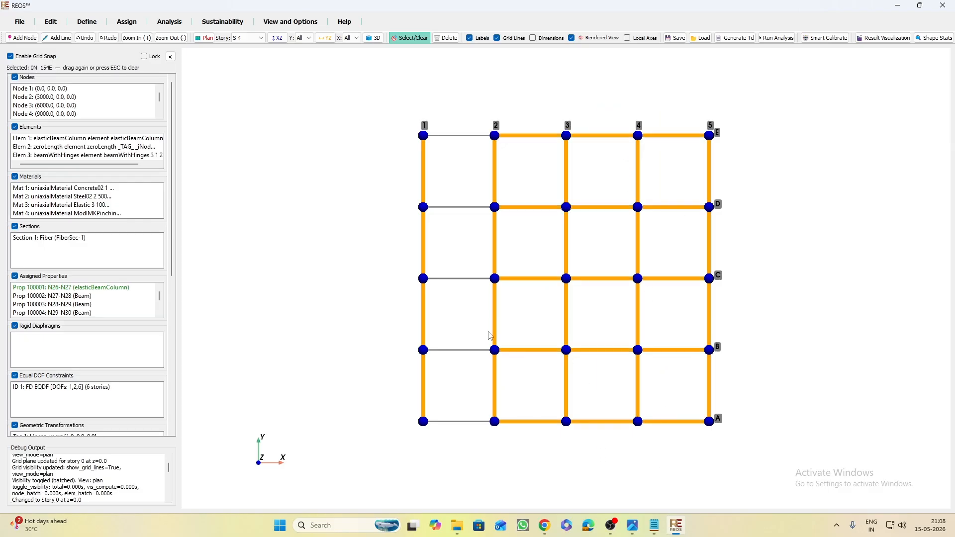
drag(465, 100, 453, 456)
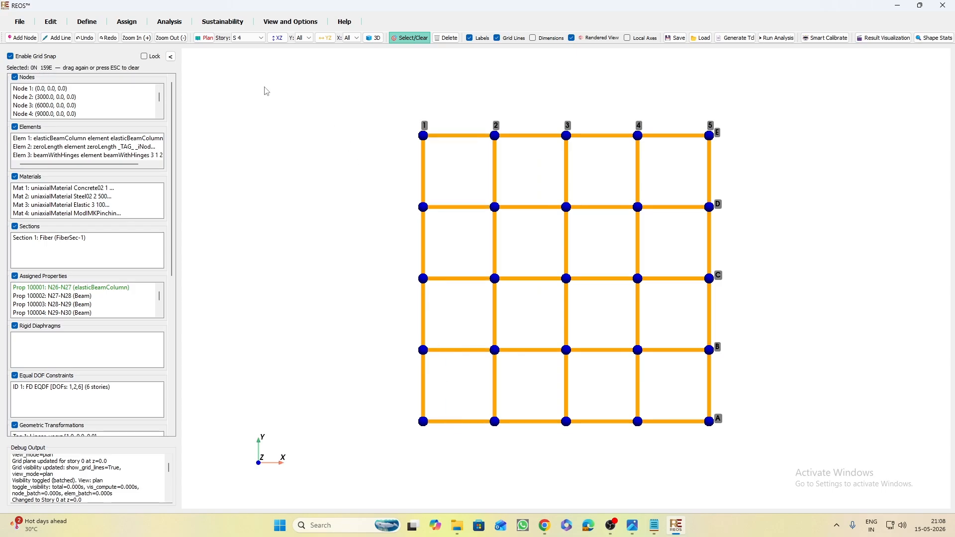
Show the plan of story S 5 and add all its Y- and X-direction beams to the selection with crossing windows
click(258, 39)
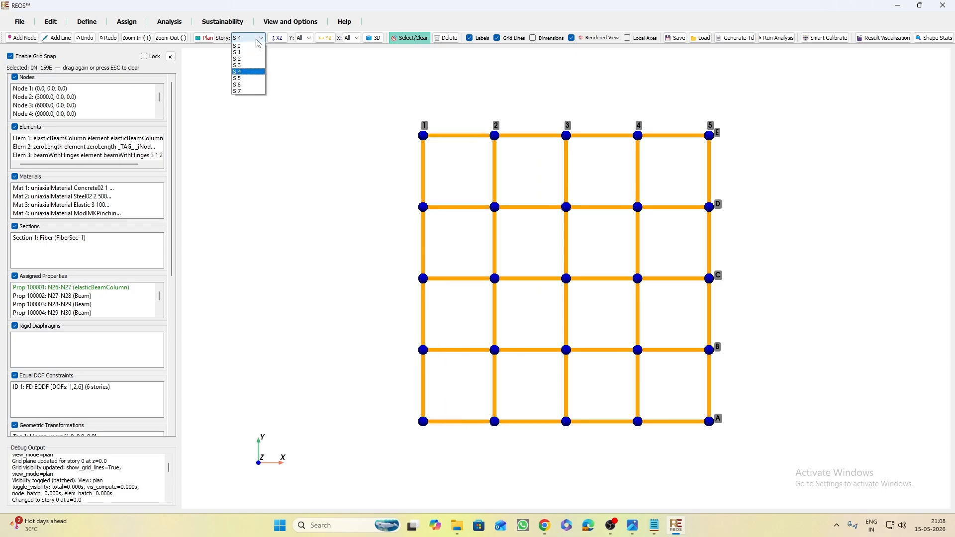
click(248, 85)
click(205, 38)
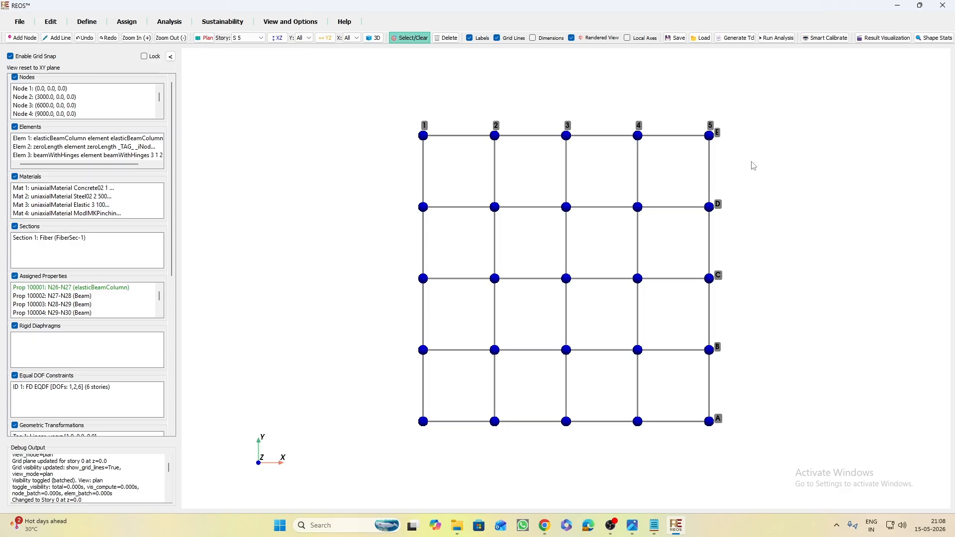
drag(779, 159, 353, 185)
drag(742, 229, 396, 269)
drag(757, 295, 358, 341)
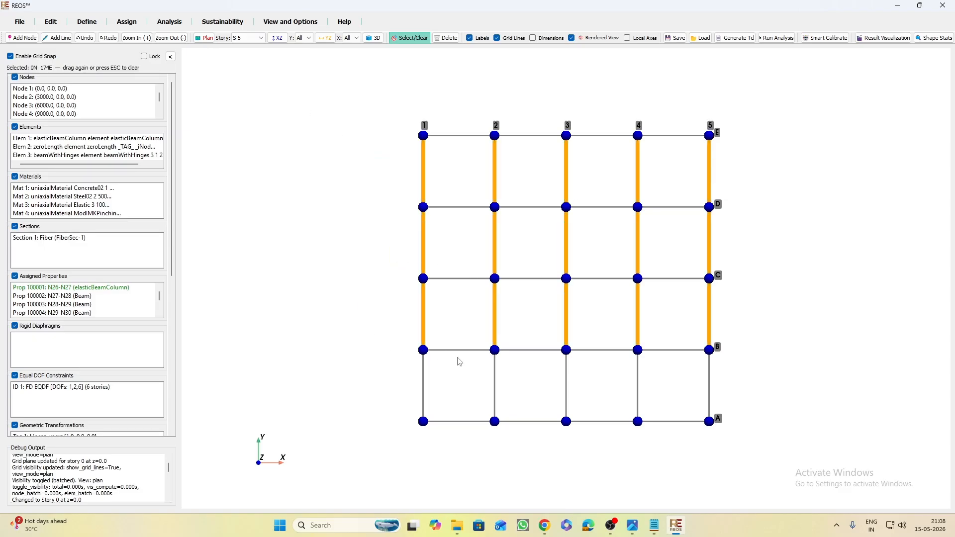
drag(747, 372, 382, 413)
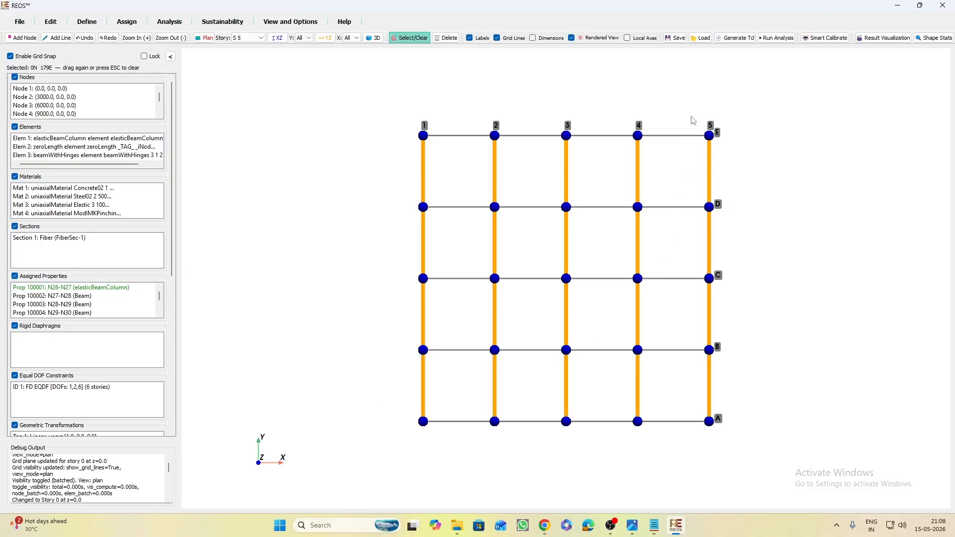
drag(692, 91, 657, 453)
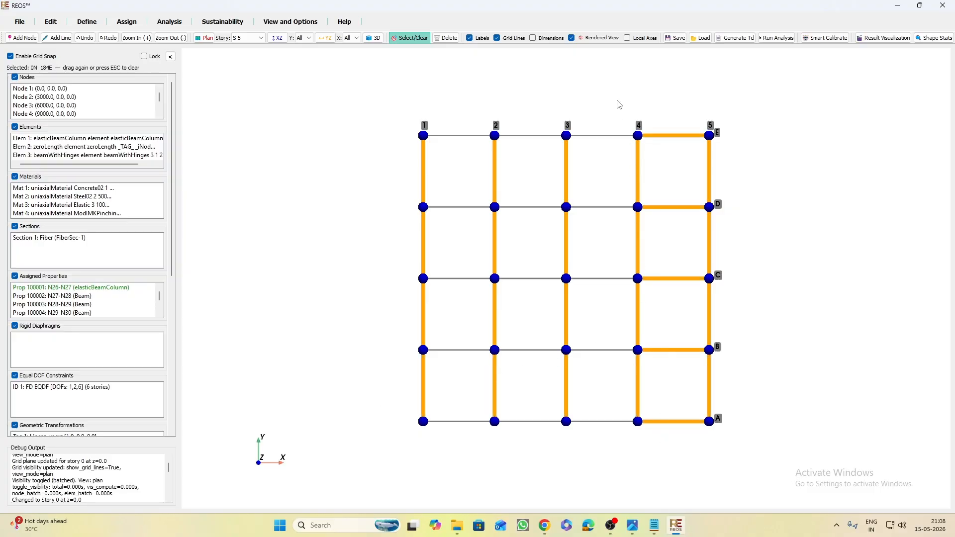
drag(618, 100, 595, 439)
drag(546, 116, 516, 402)
drag(469, 114, 448, 451)
Show the plan of story S 6 and add all its Y- and X-direction beams to the selection with crossing windows
click(247, 39)
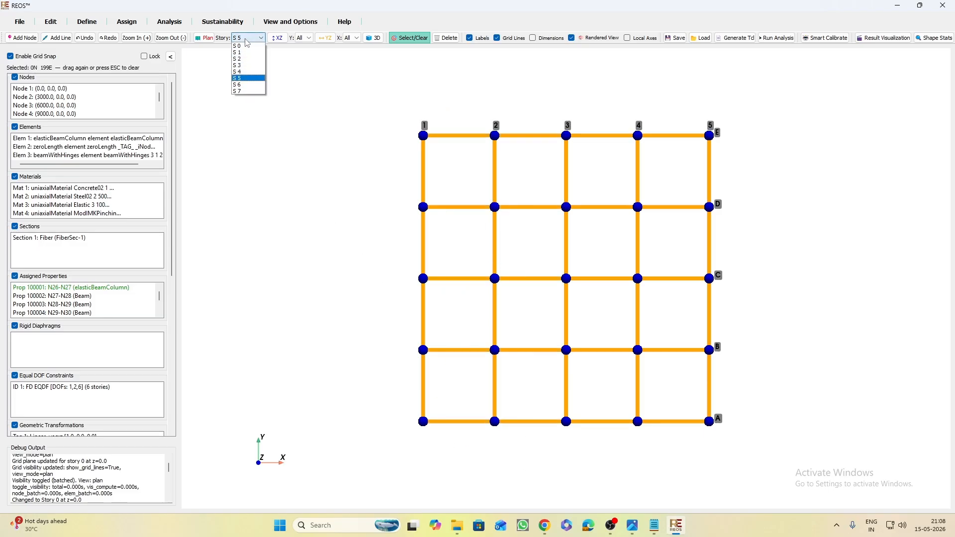
click(249, 88)
click(204, 38)
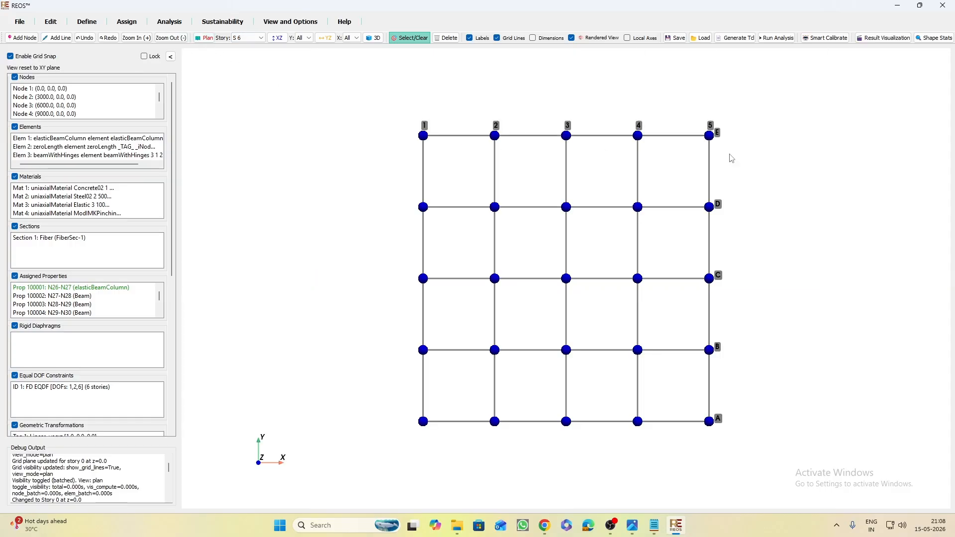
drag(791, 160, 278, 182)
drag(737, 226, 364, 250)
drag(757, 302, 352, 326)
drag(750, 381, 355, 393)
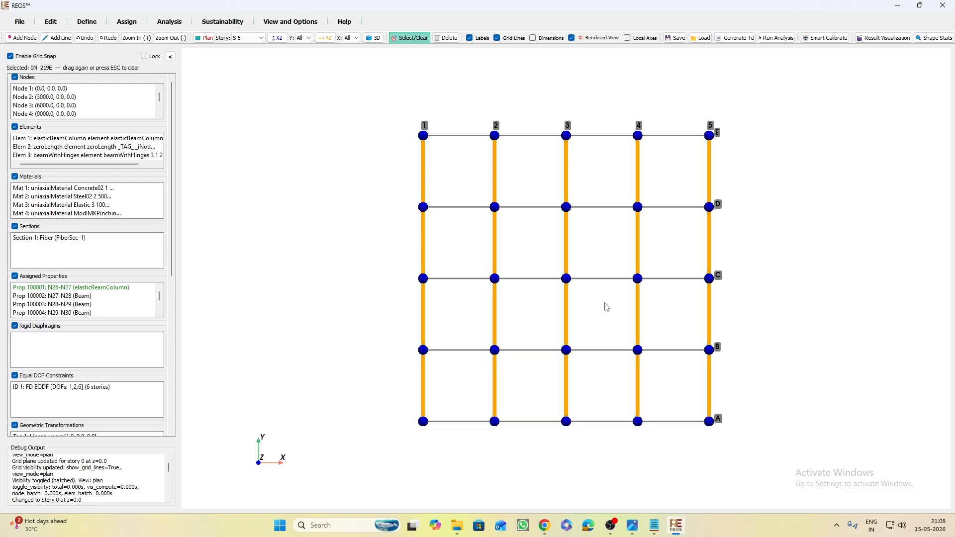
drag(695, 97, 657, 448)
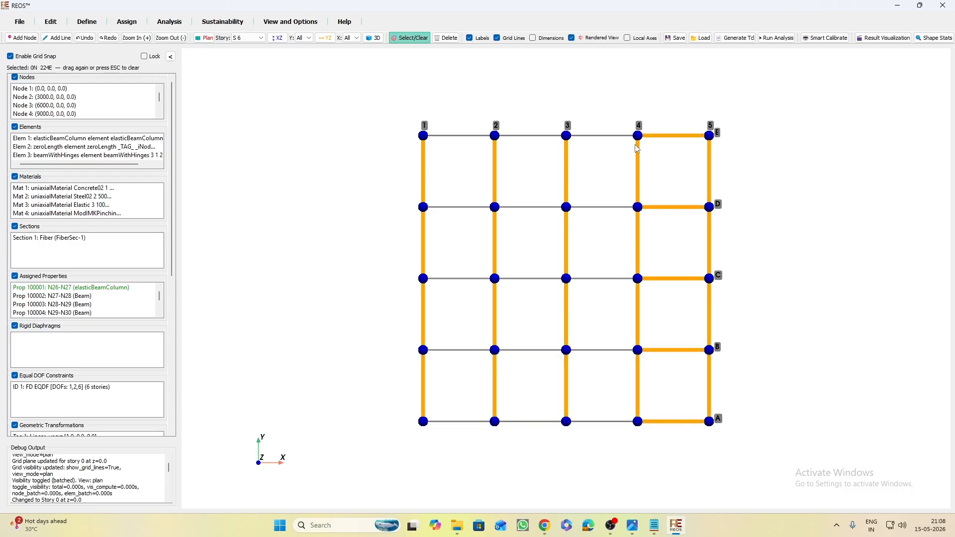
drag(615, 101, 592, 448)
drag(549, 102, 523, 454)
drag(481, 110, 450, 438)
Show the frame in 3D and open the bulk property assignment for the currently selected elements
click(374, 38)
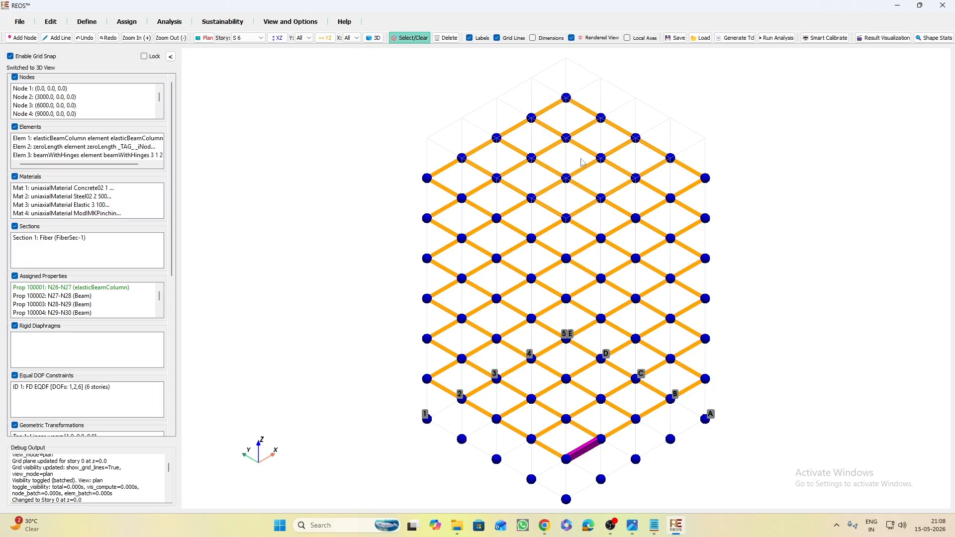
click(129, 21)
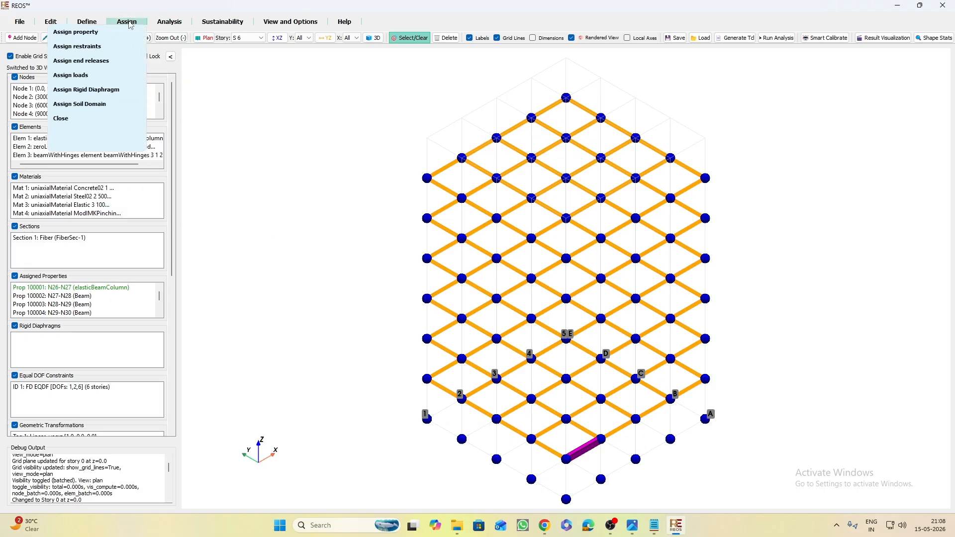
click(100, 34)
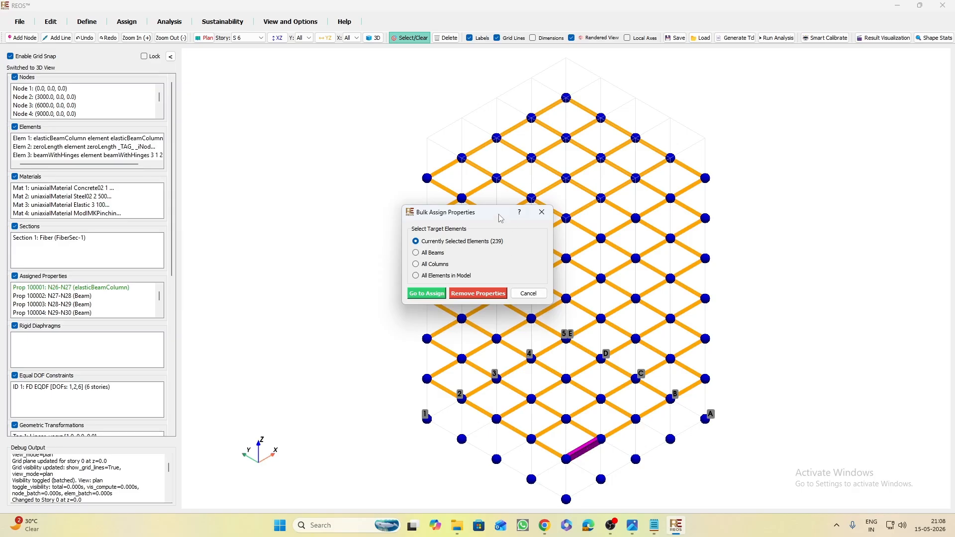
drag(490, 212, 251, 178)
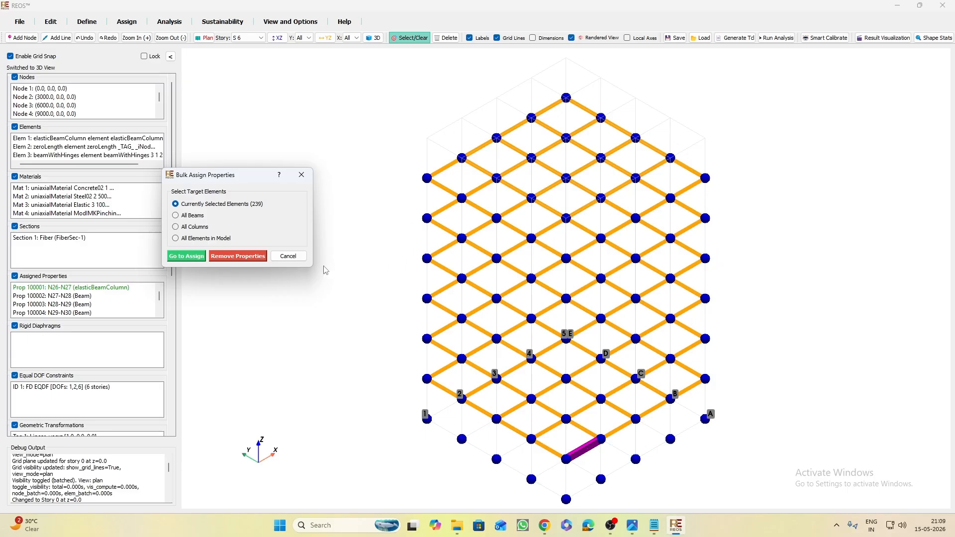
click(180, 256)
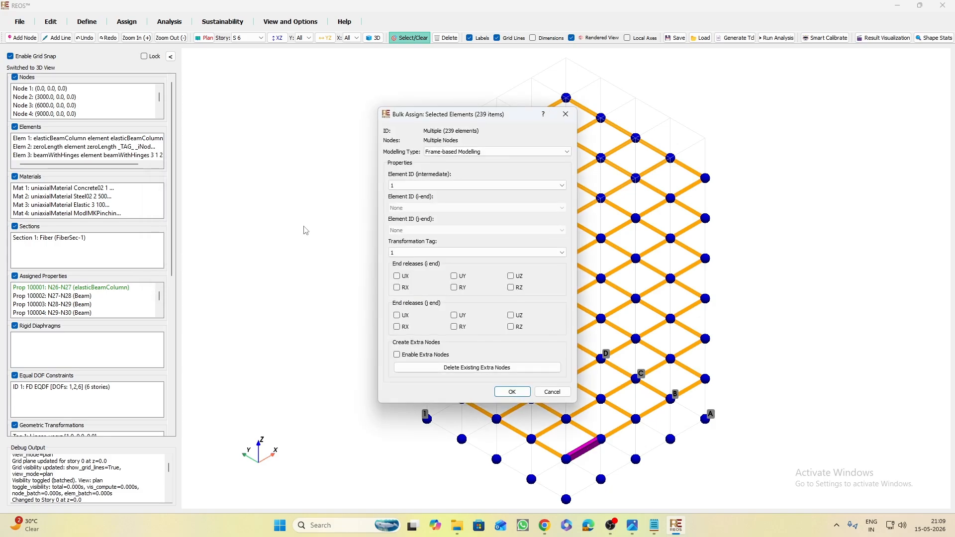
drag(495, 121, 301, 63)
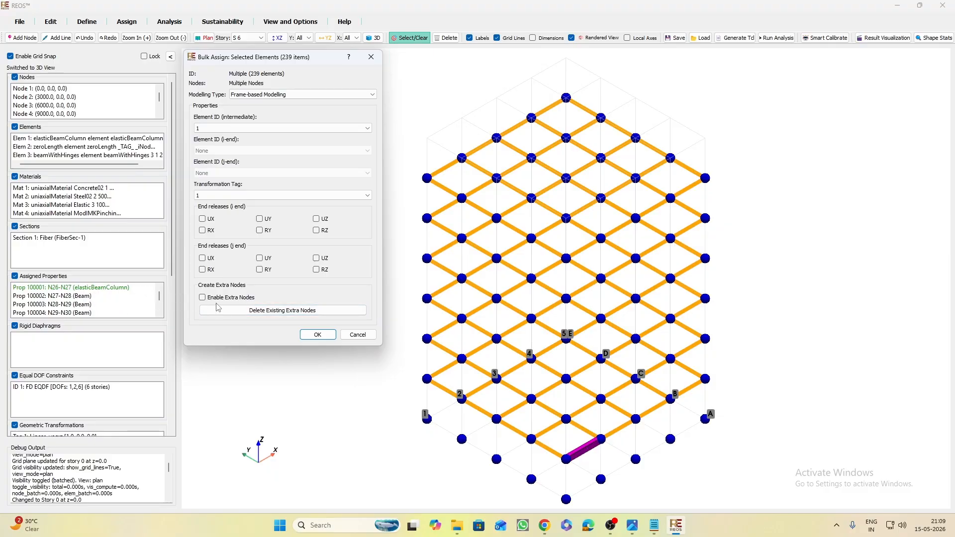
Assign the selected beams element 1 as intermediate, element 2 at both ends with extra nodes enabled, and transformation tag 2
click(231, 298)
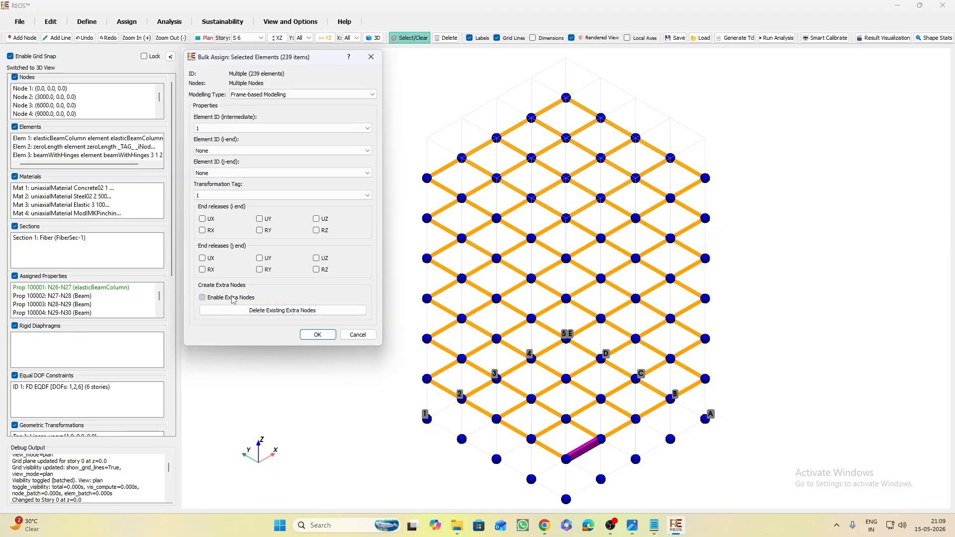
click(243, 150)
click(215, 168)
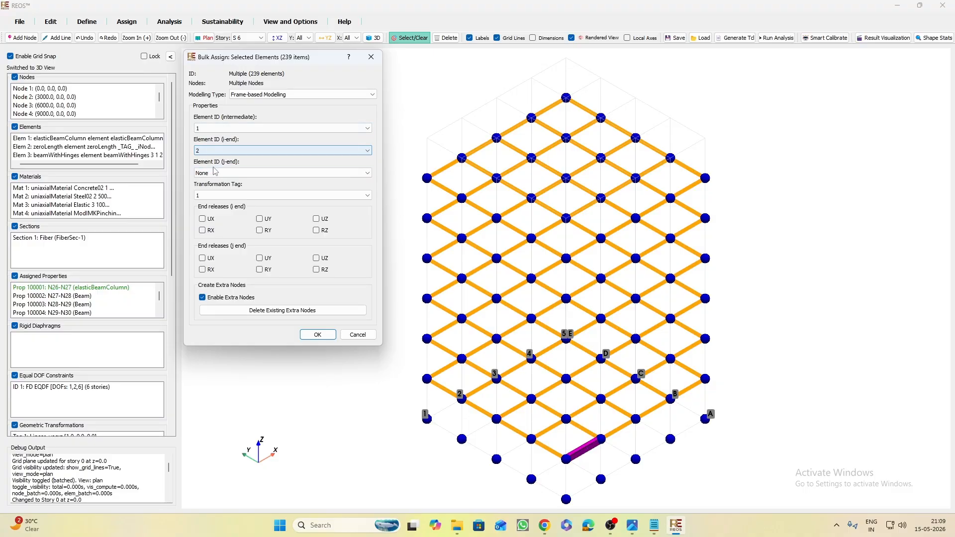
click(215, 173)
click(214, 192)
click(213, 196)
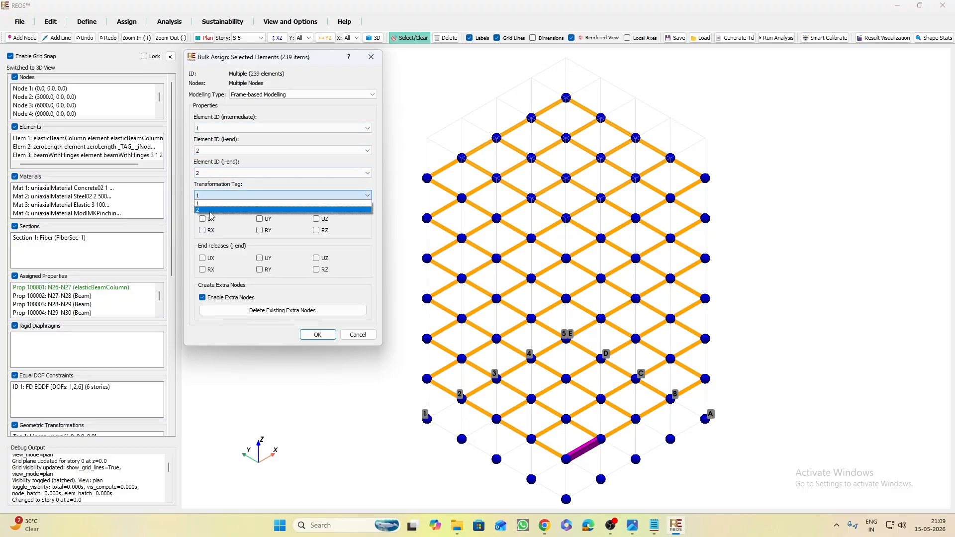
click(213, 211)
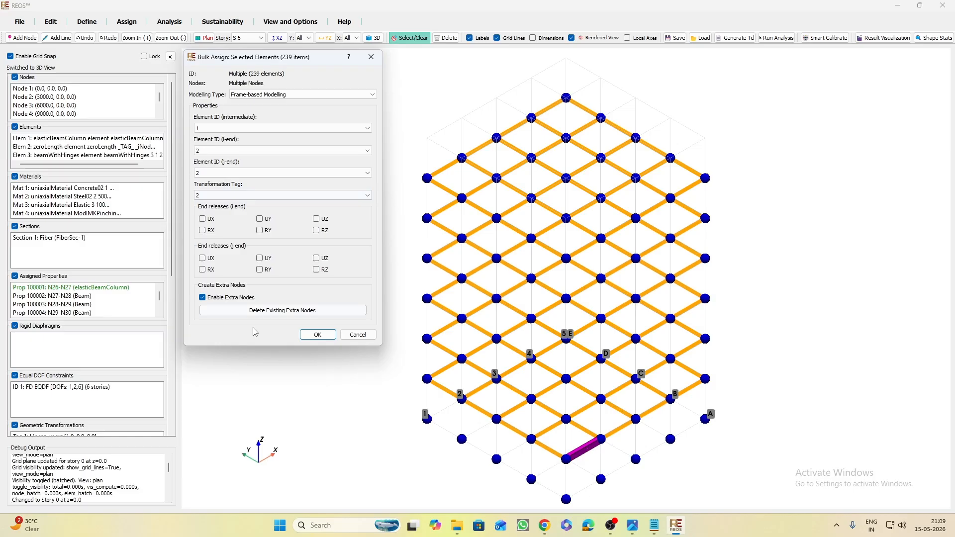
click(317, 335)
drag(401, 324, 312, 216)
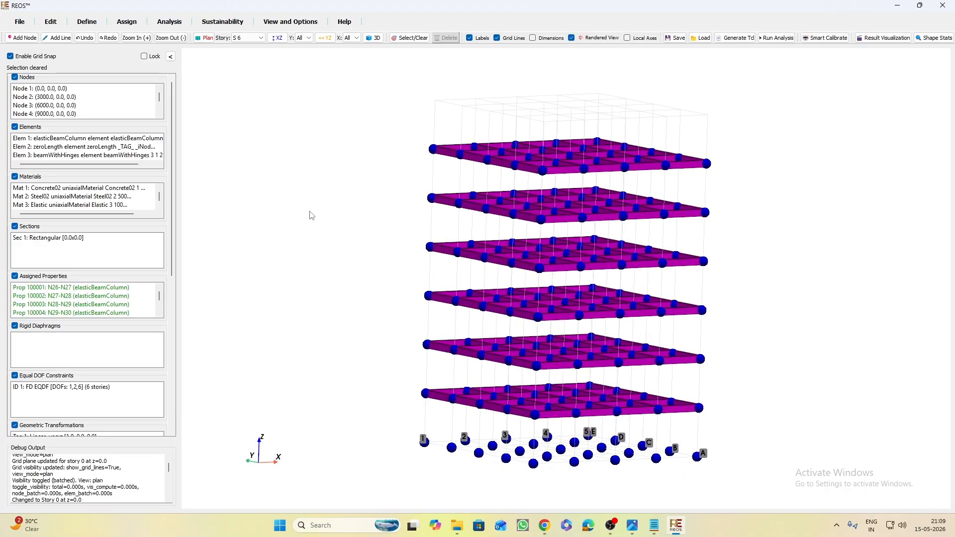
Set the Y grid line for the XZ view to A and turn off the rendered view
click(304, 38)
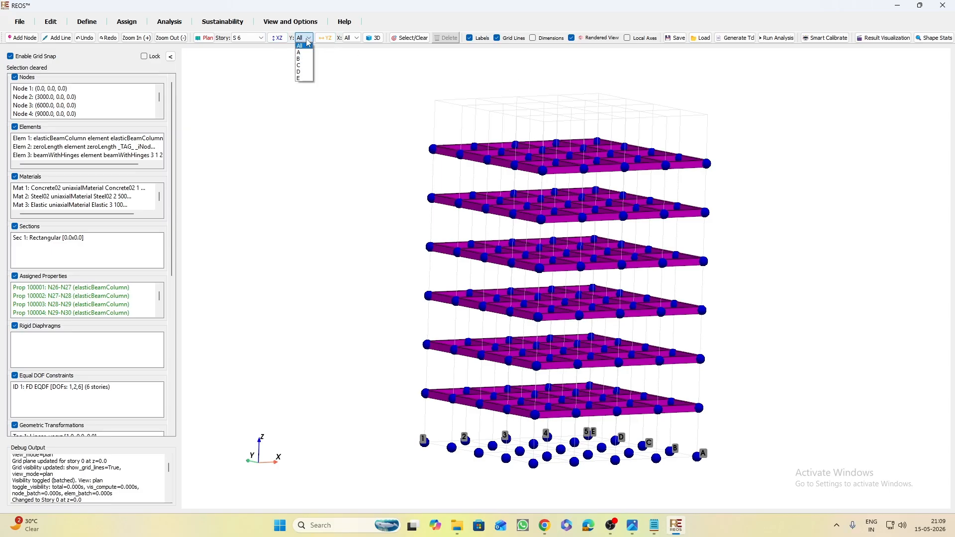
click(302, 46)
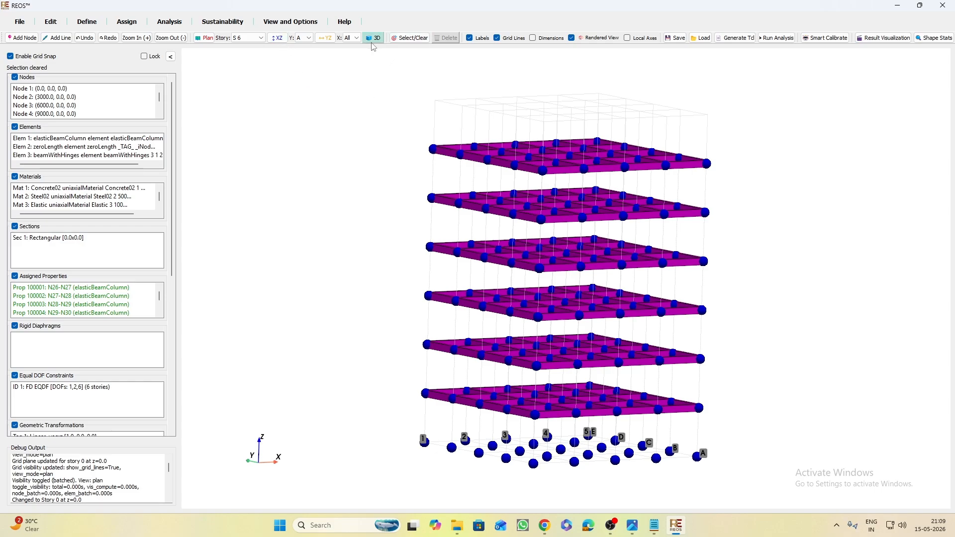
click(570, 39)
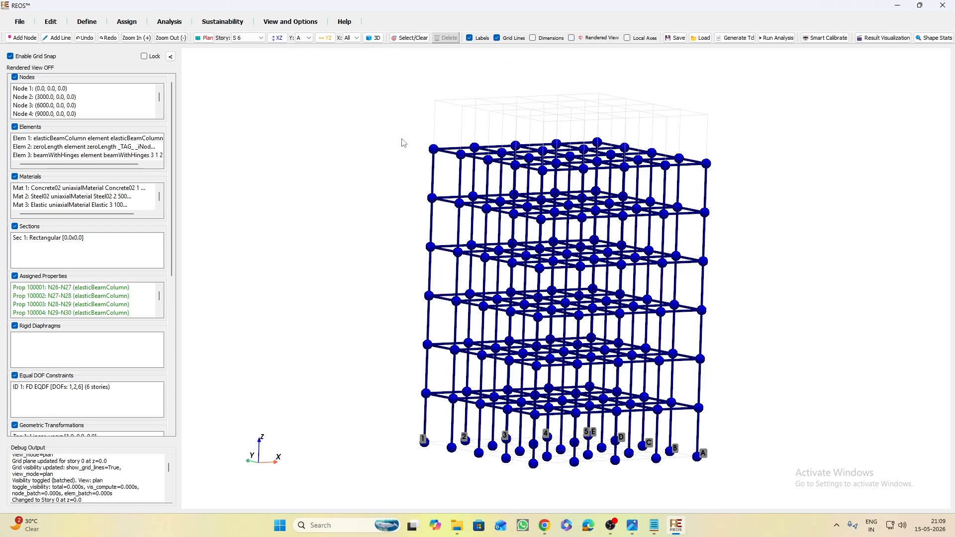
Select all columns of the six stories in the 3D view, using one crossing window per story
click(373, 37)
drag(366, 219, 341, 195)
mouse_move(352, 280)
mouse_down()
mouse_move(347, 271)
mouse_move(361, 272)
mouse_up()
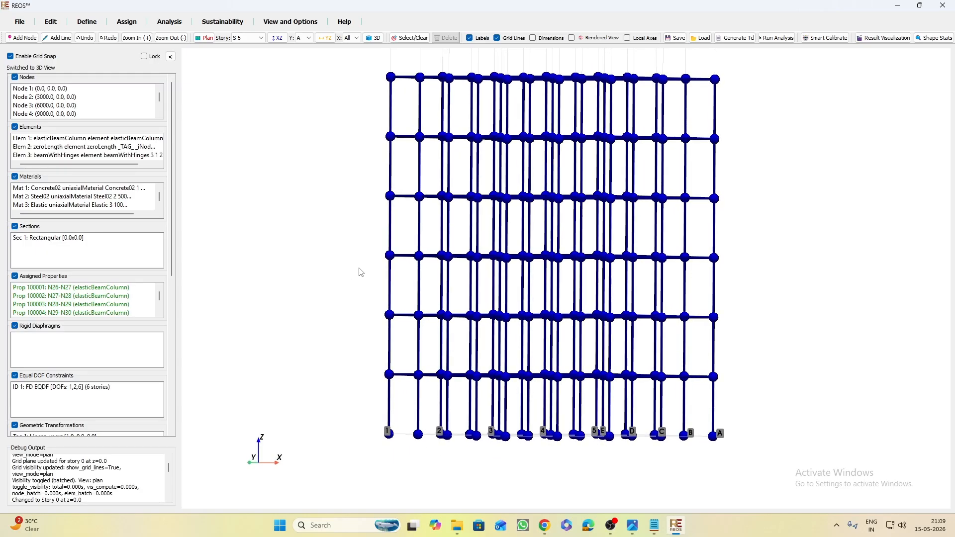
click(410, 38)
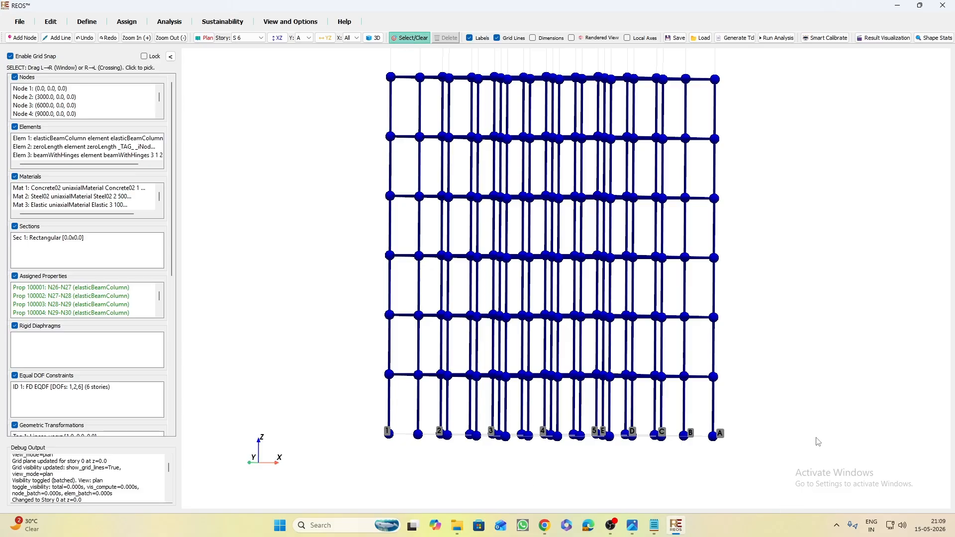
drag(746, 407, 336, 422)
drag(750, 335, 356, 354)
drag(761, 282, 323, 296)
drag(744, 223, 342, 244)
drag(750, 160, 352, 181)
drag(755, 104, 329, 124)
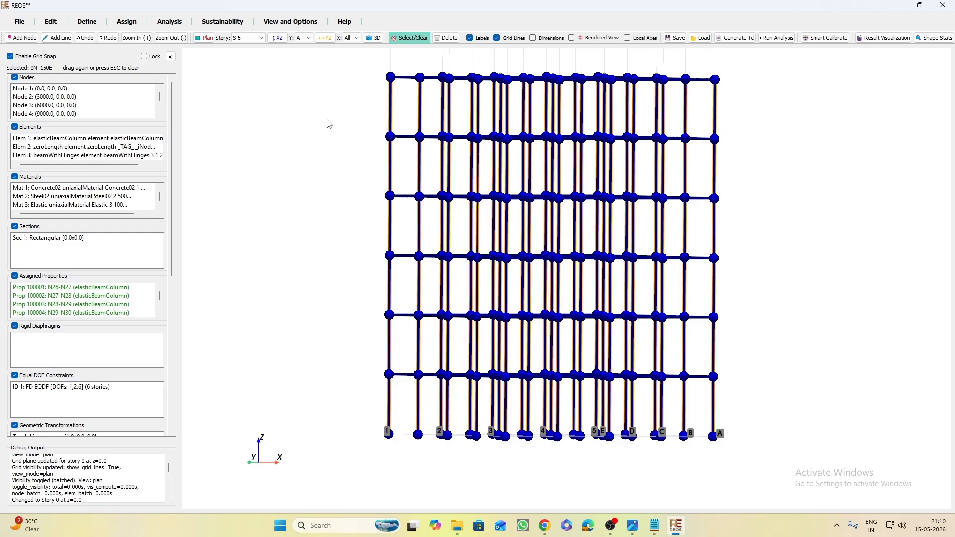
Bulk assign Fibre-based Modelling with the beamWithHinges (ID: 3) element definition and transformation tag 1 to the selected columns
click(131, 23)
click(100, 29)
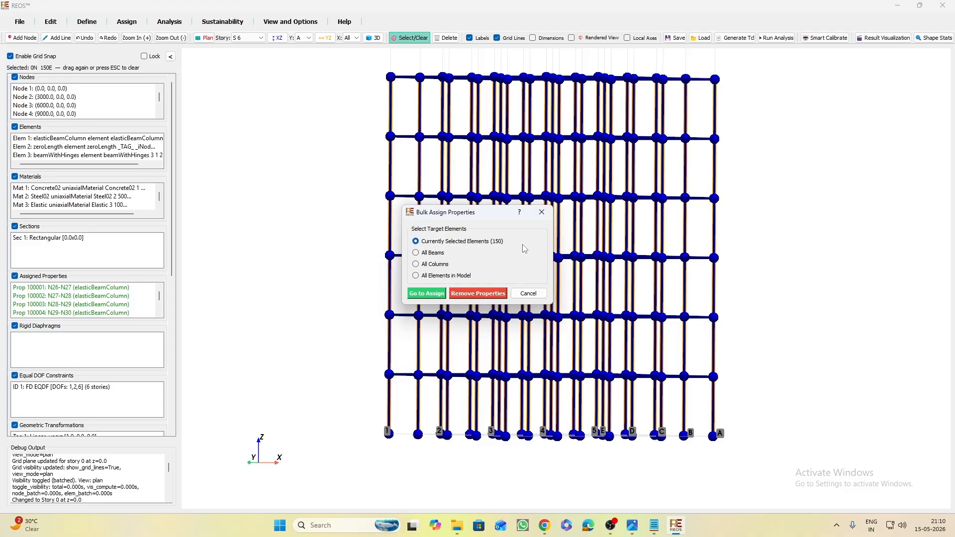
click(425, 298)
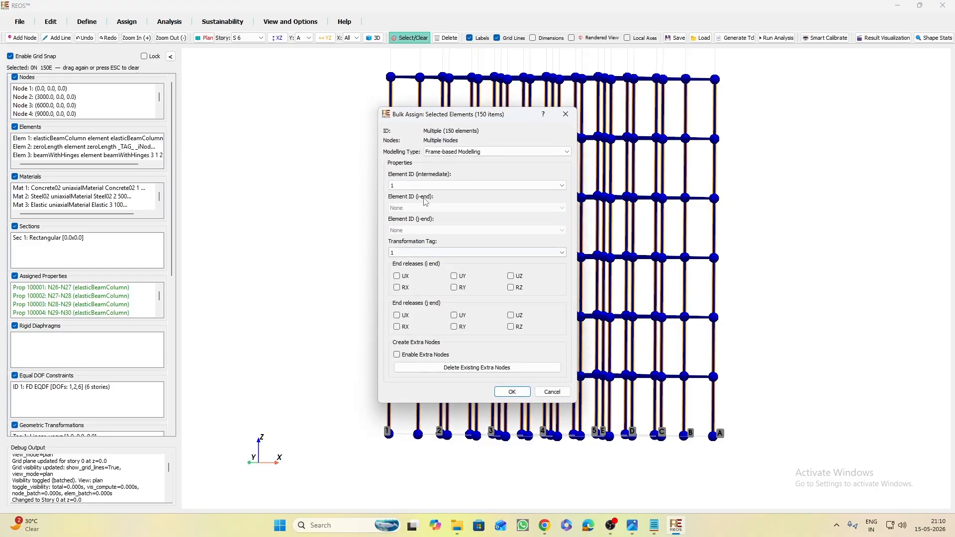
click(475, 153)
click(470, 165)
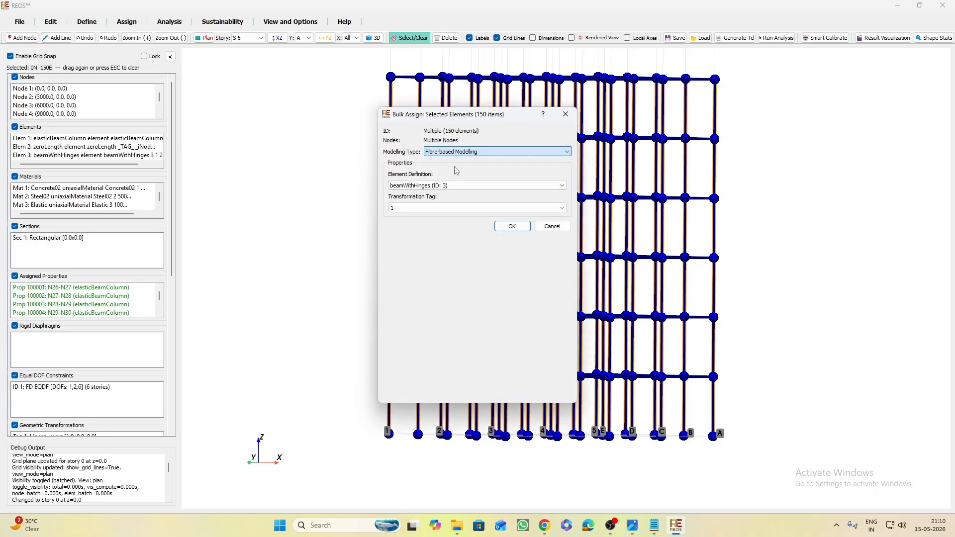
click(420, 186)
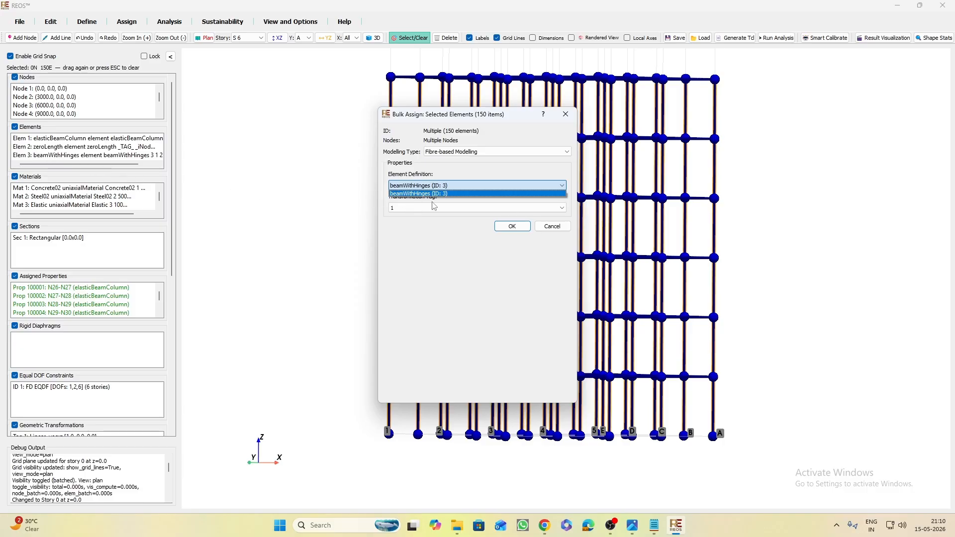
click(458, 193)
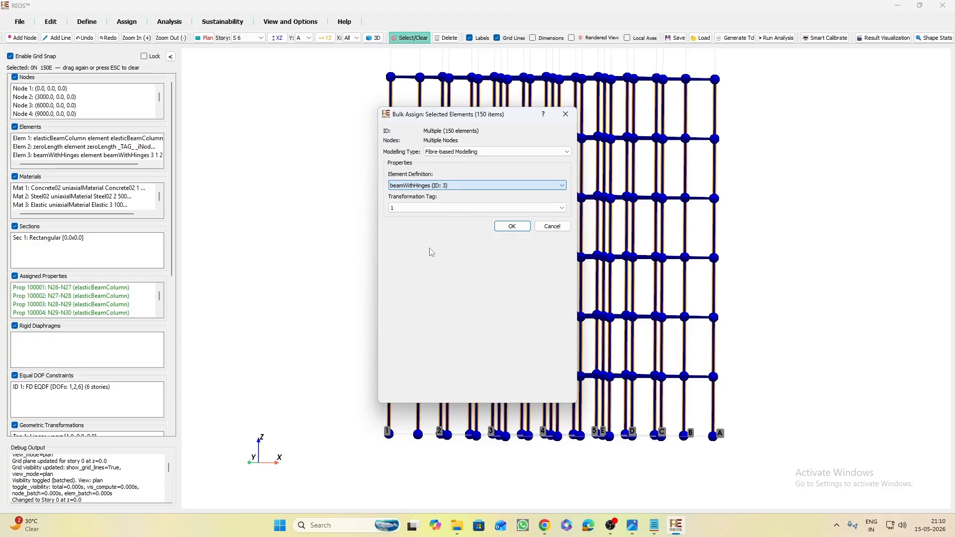
click(424, 208)
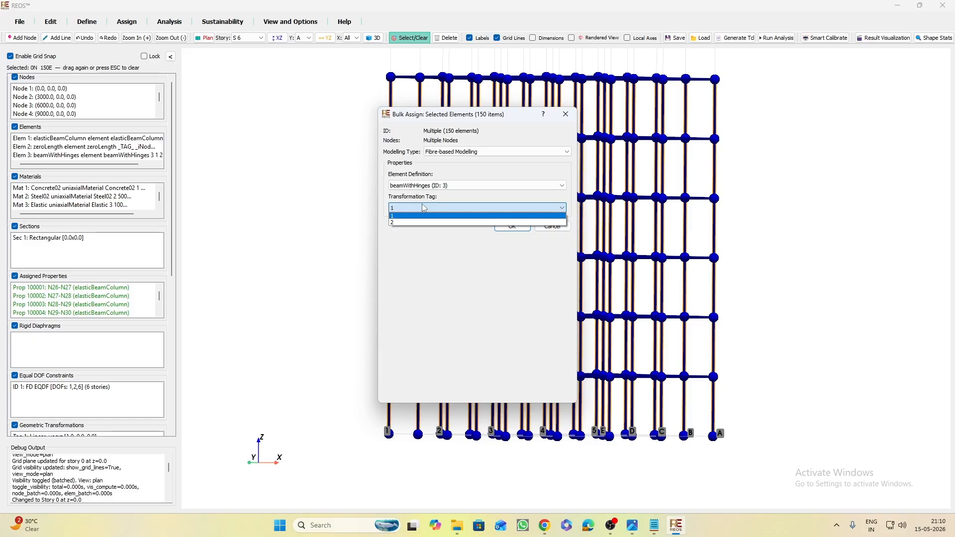
click(440, 265)
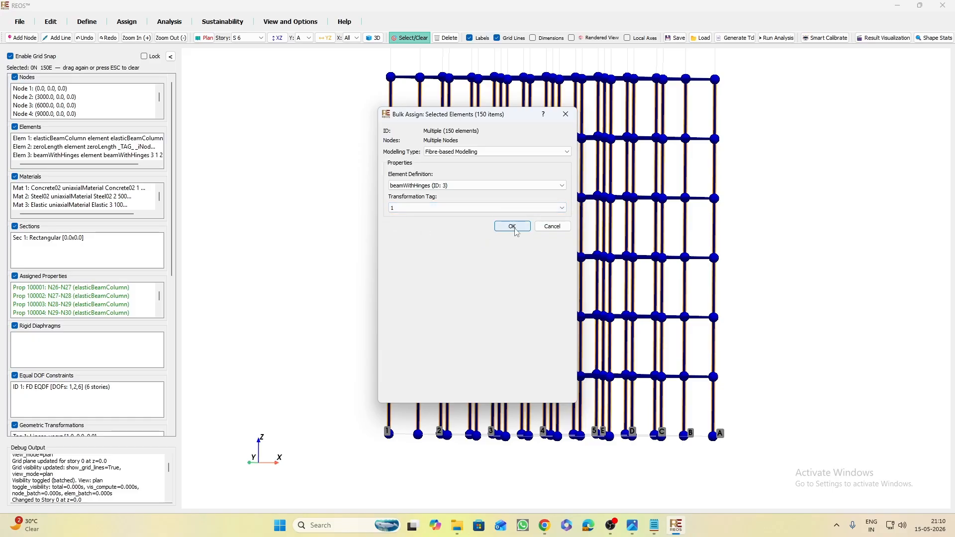
click(513, 227)
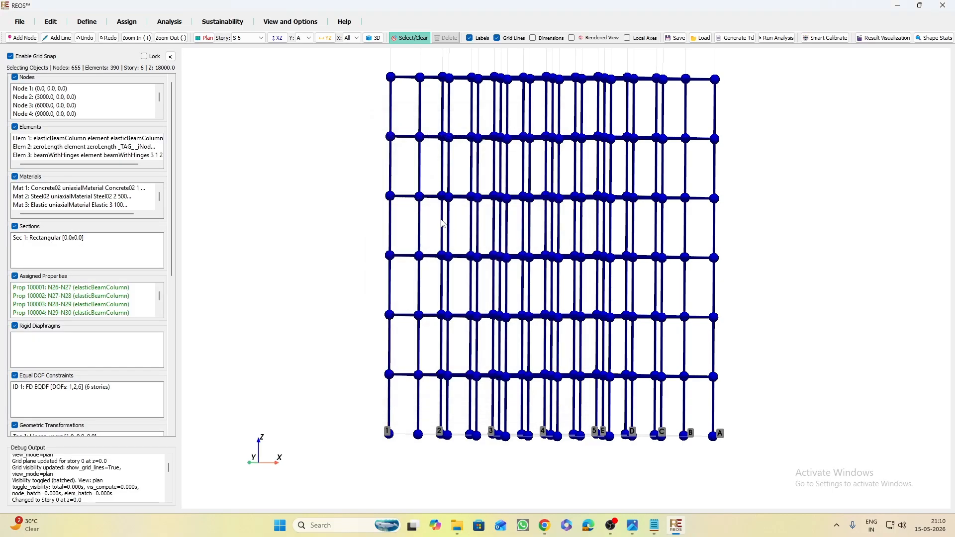
Leave selection mode, check the frame with the rendered view on and off, and review the assigned properties to the end
click(584, 40)
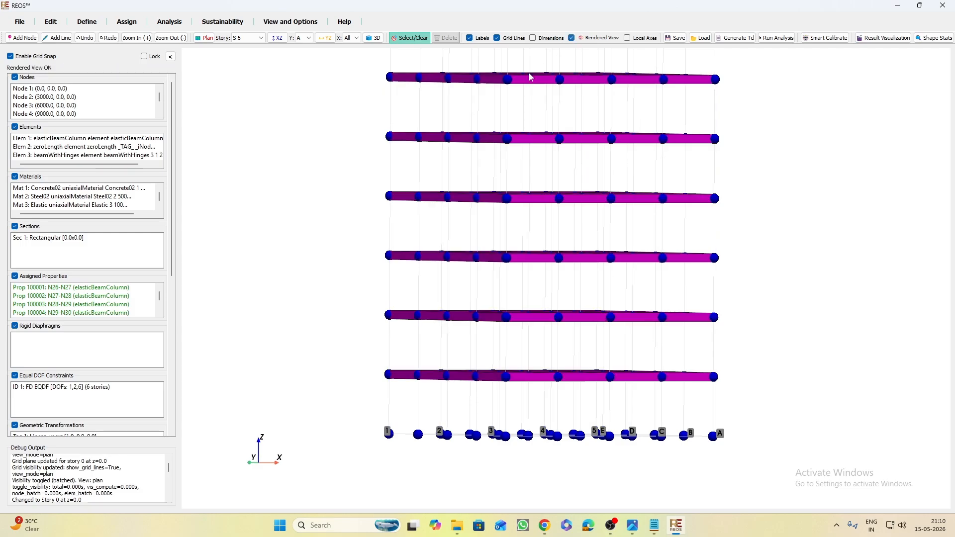
click(576, 40)
click(410, 38)
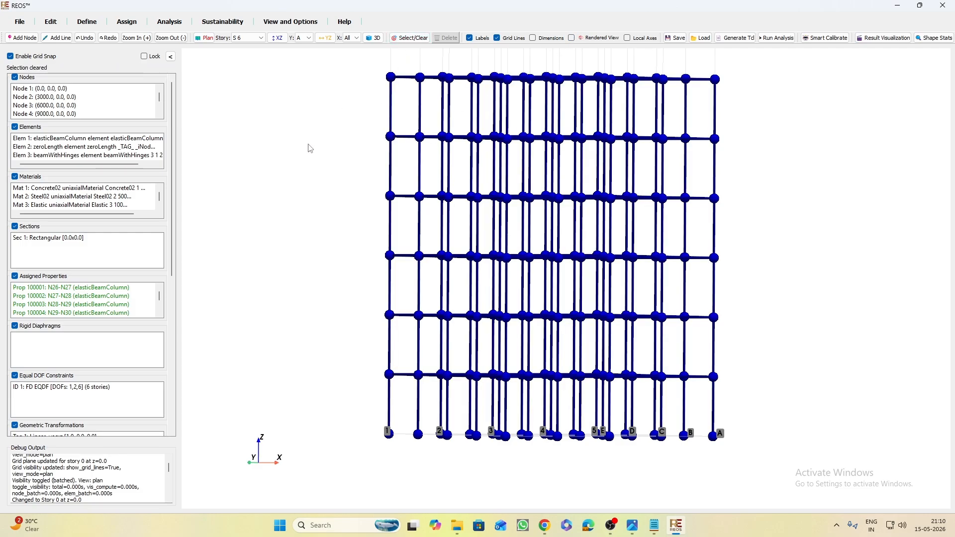
click(573, 38)
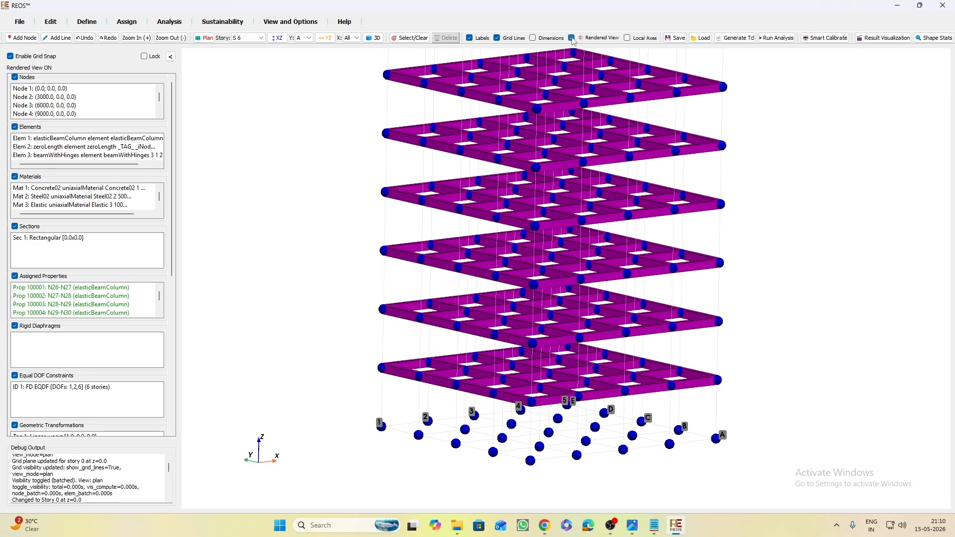
click(572, 38)
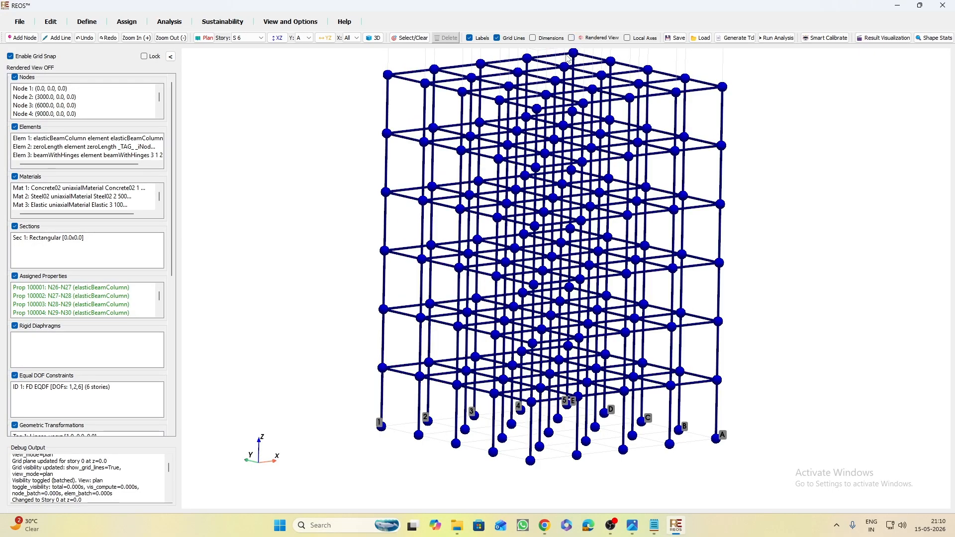
scroll(114, 305, down, 20)
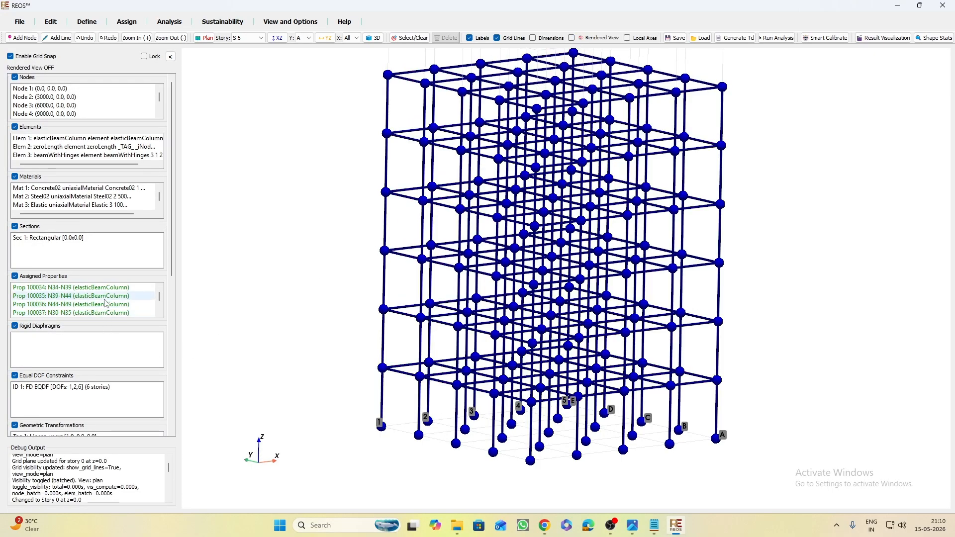
scroll(115, 305, down, 20)
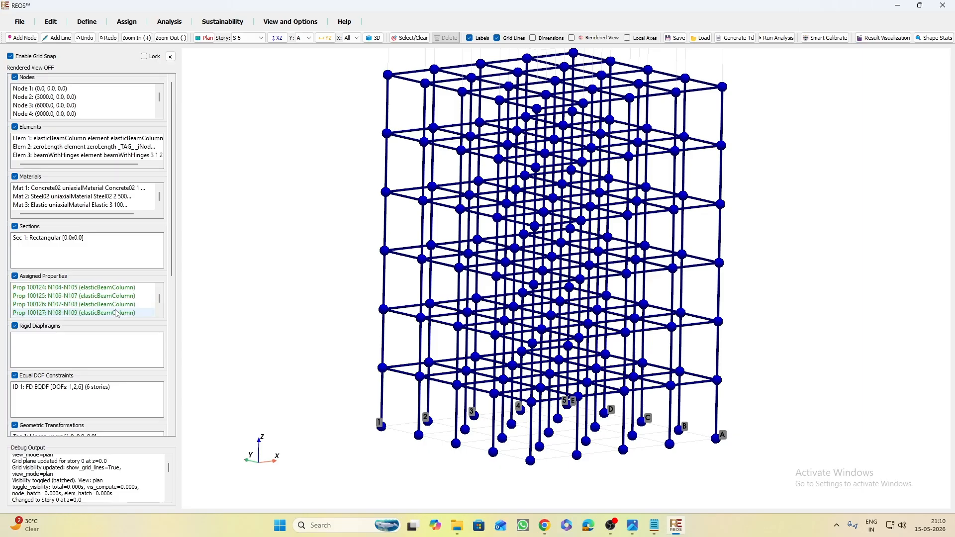
drag(162, 299, 160, 306)
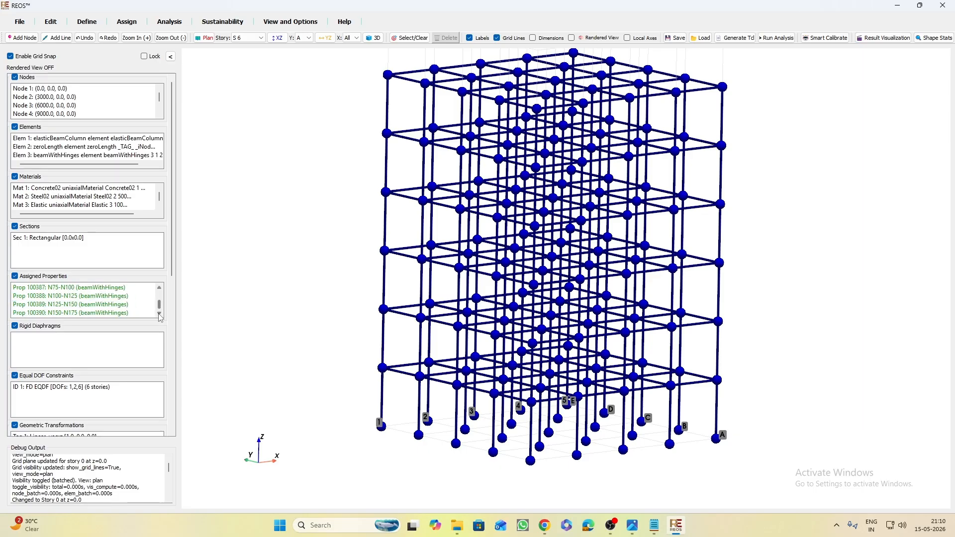
Save the model as Practice_1.reos, replacing the existing file
click(677, 40)
click(149, 91)
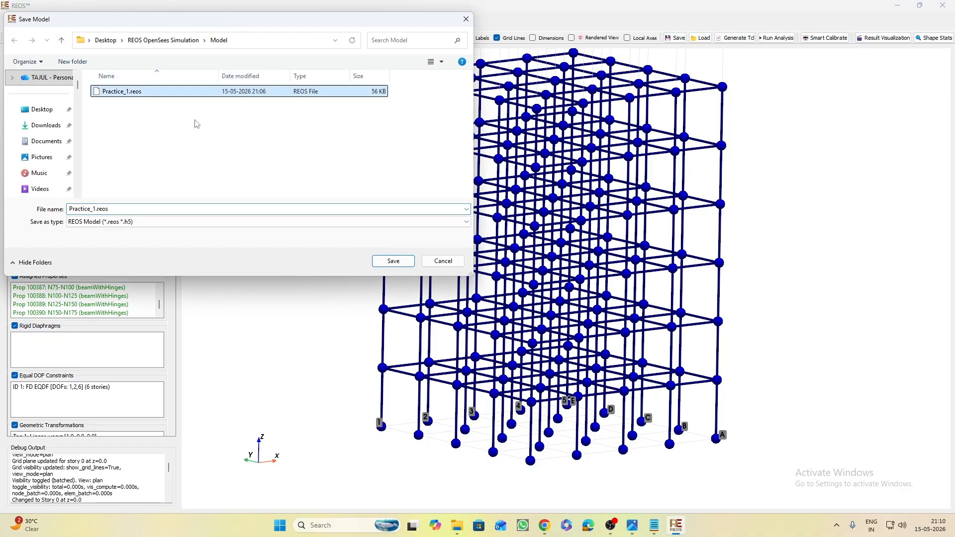
click(393, 262)
click(502, 262)
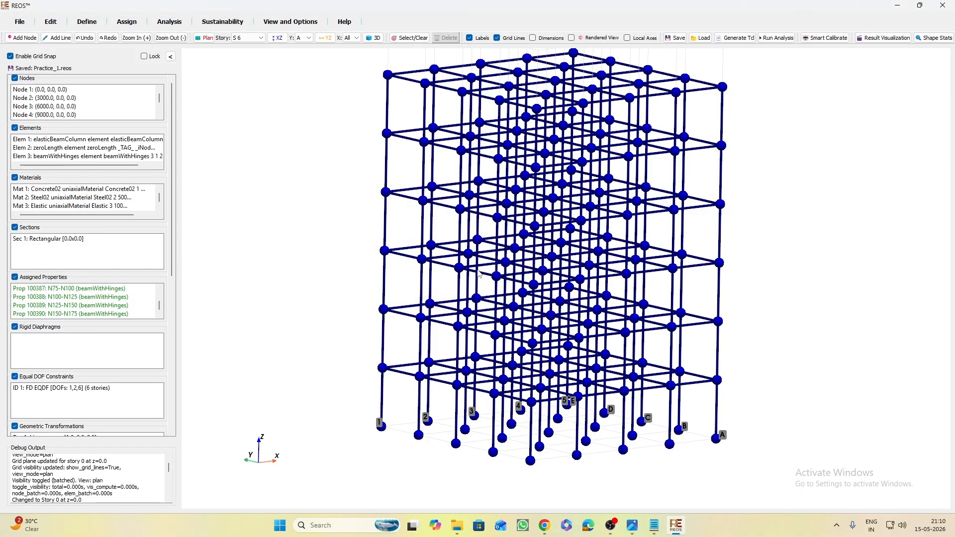
Compare the rendered and line views of the frame again and inspect the beamWithHinges entries among the assigned properties
click(572, 38)
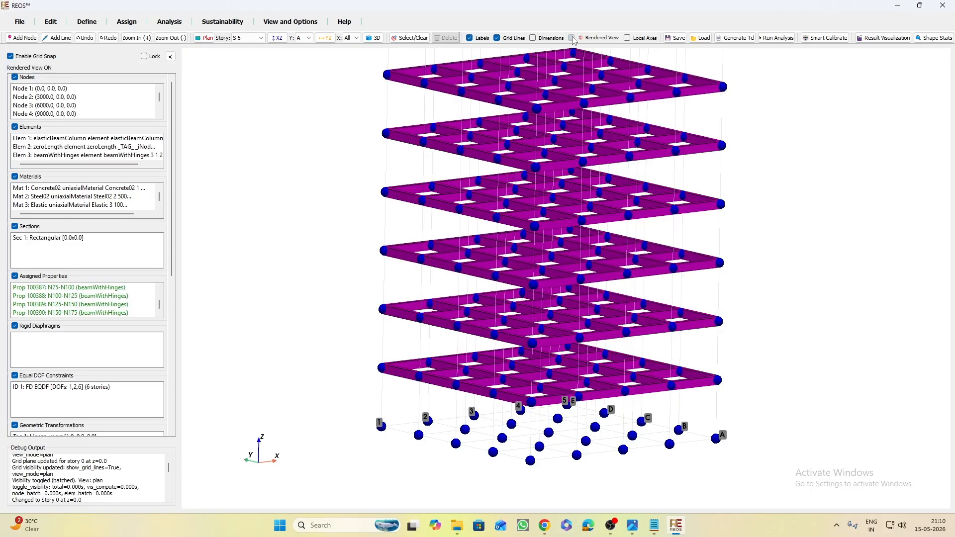
click(572, 38)
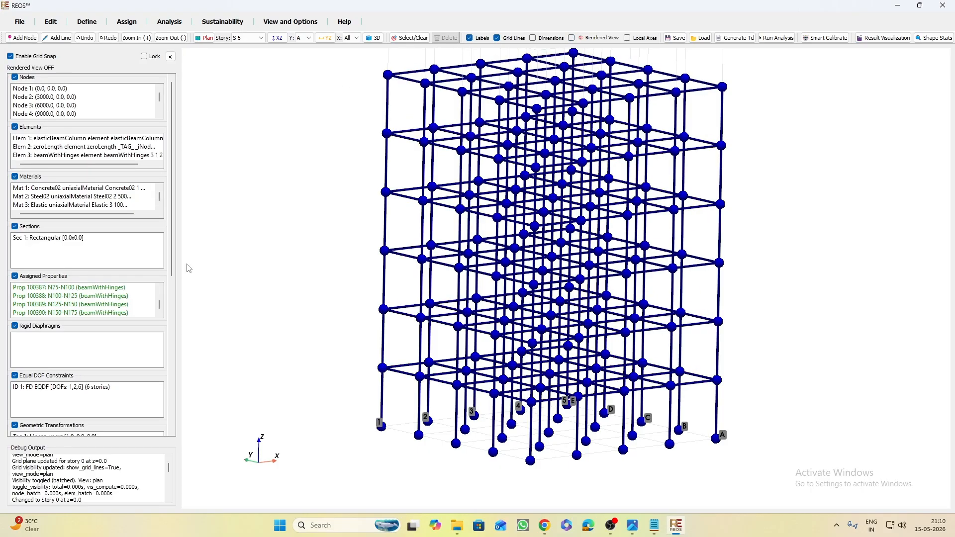
scroll(118, 161, down, 3)
scroll(117, 161, up, 2)
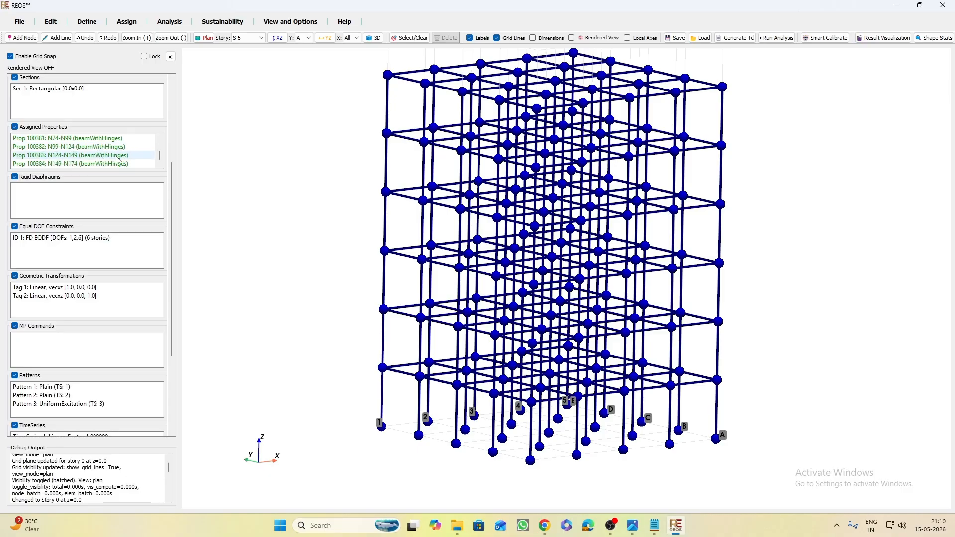
scroll(117, 160, up, 3)
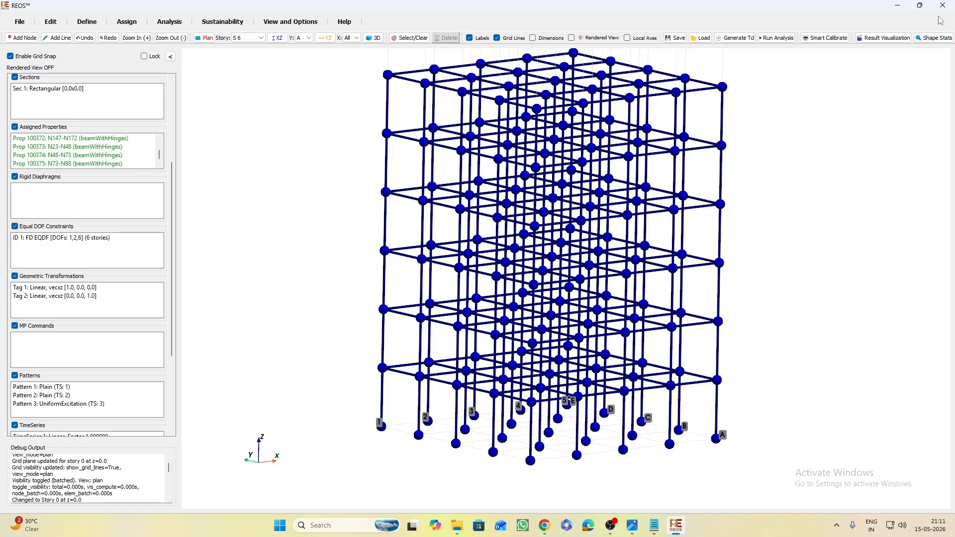
Restart REOS, dismiss the licence expiry notice and maximize the new window
click(952, 3)
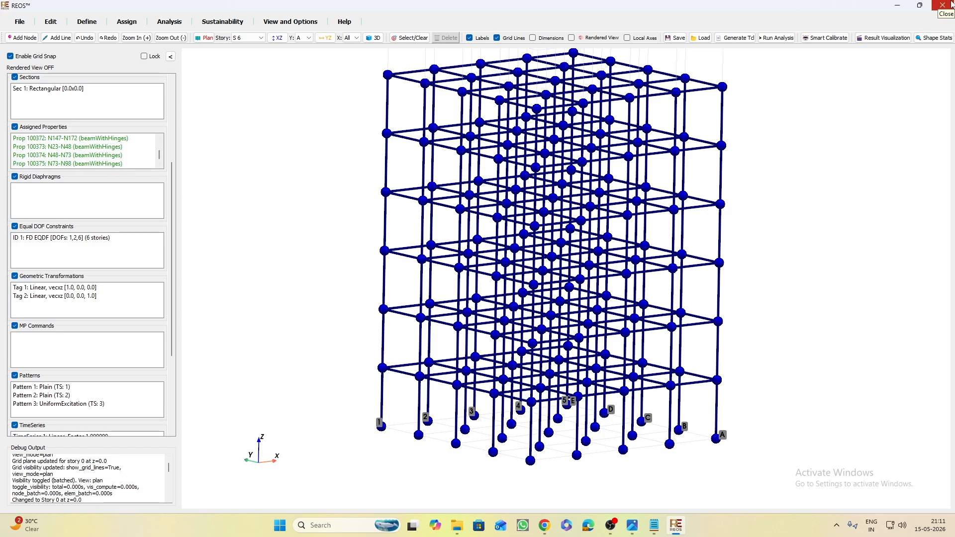
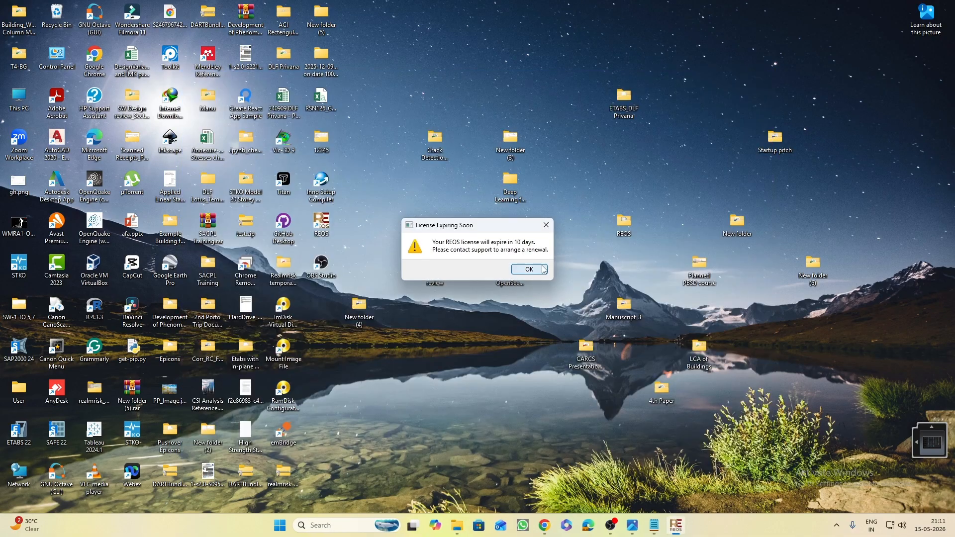
click(542, 266)
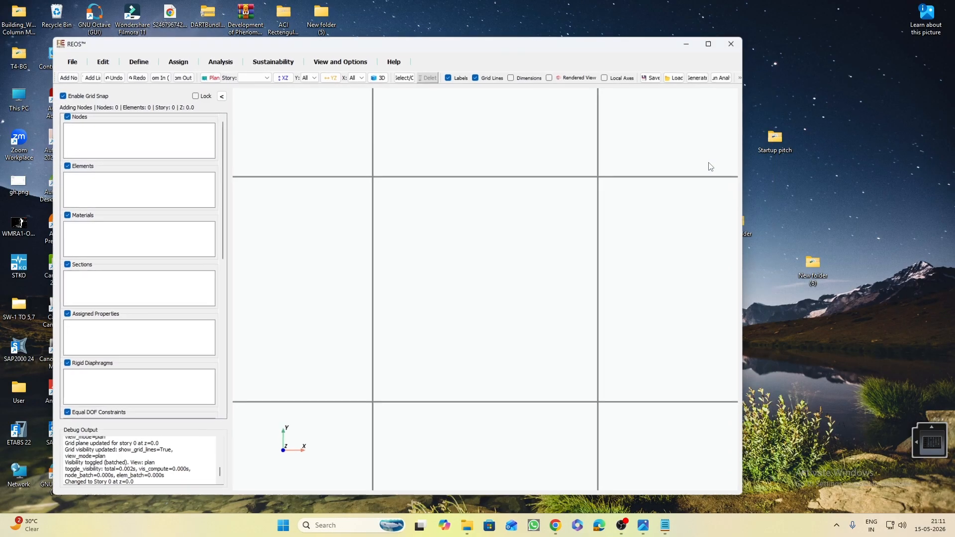
click(712, 42)
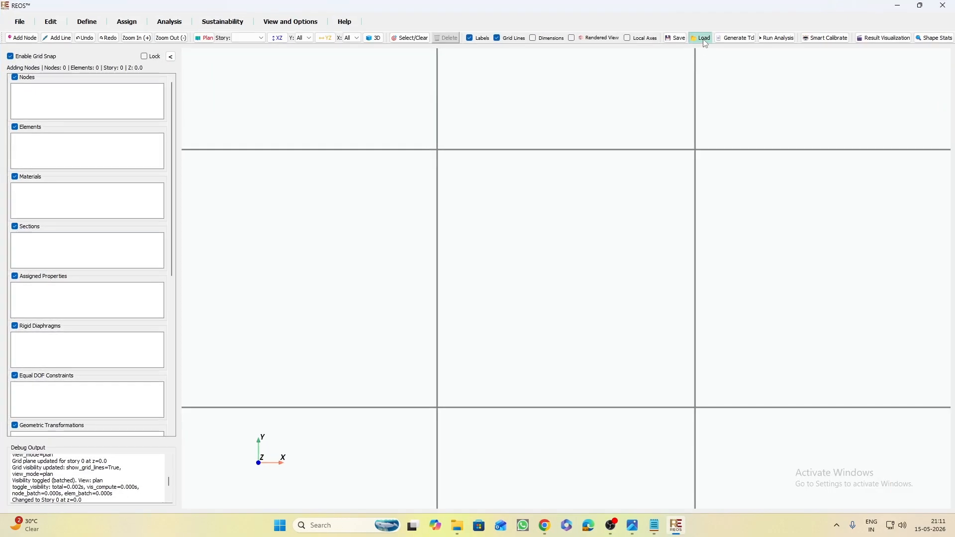
Load the model Practice_1.reos from the Model folder inside the Desktop's REOS OpenSees Simulation folder
click(701, 39)
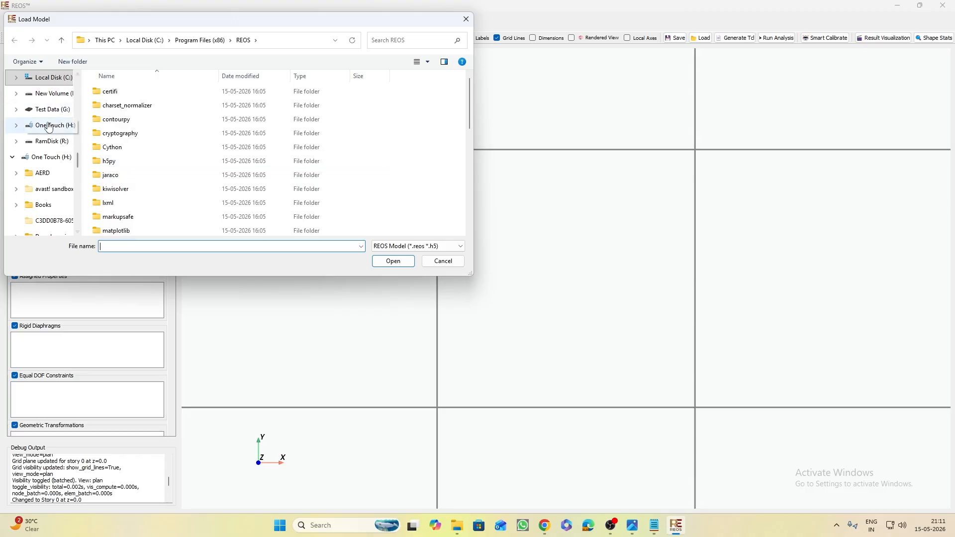
scroll(51, 124, down, 3)
scroll(48, 119, up, 10)
click(49, 149)
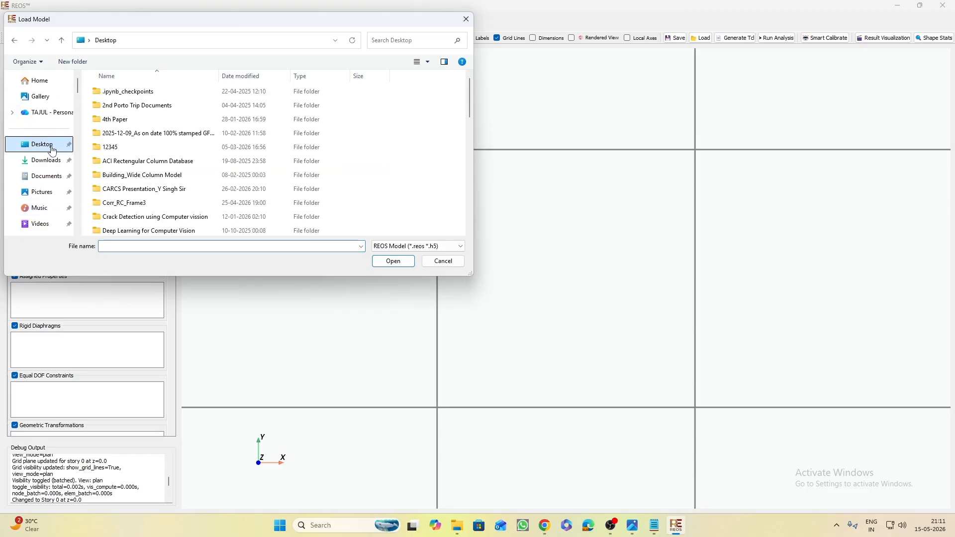
scroll(185, 174, down, 5)
scroll(190, 178, down, 6)
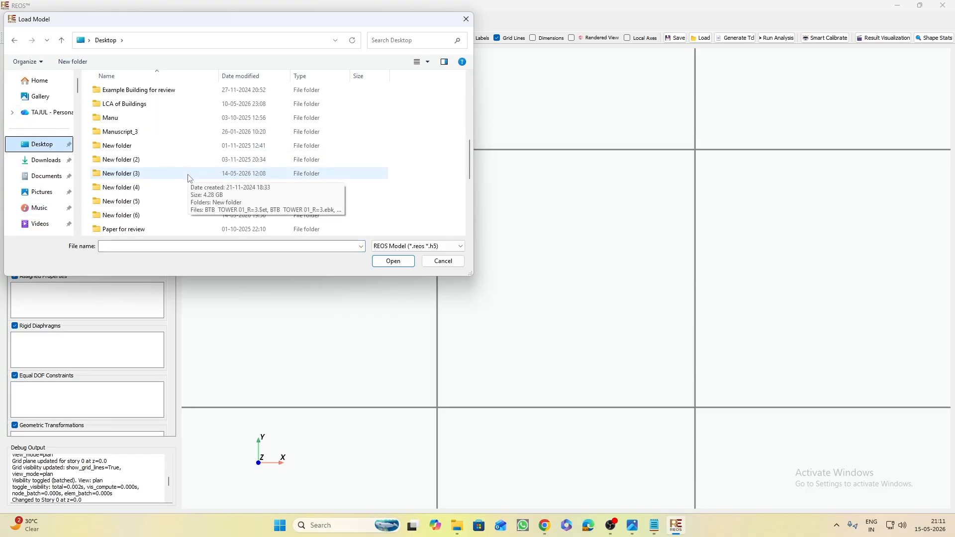
click(202, 137)
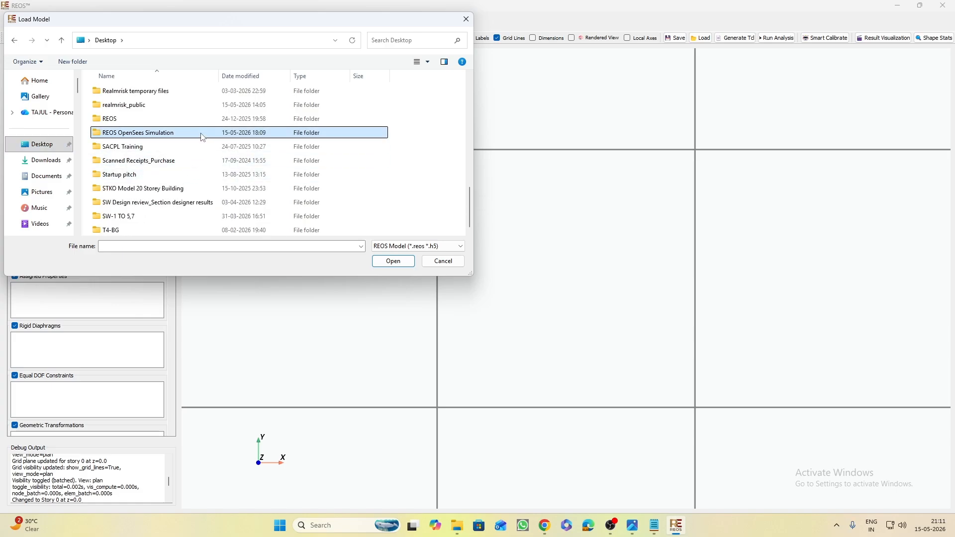
double_click(201, 133)
double_click(176, 92)
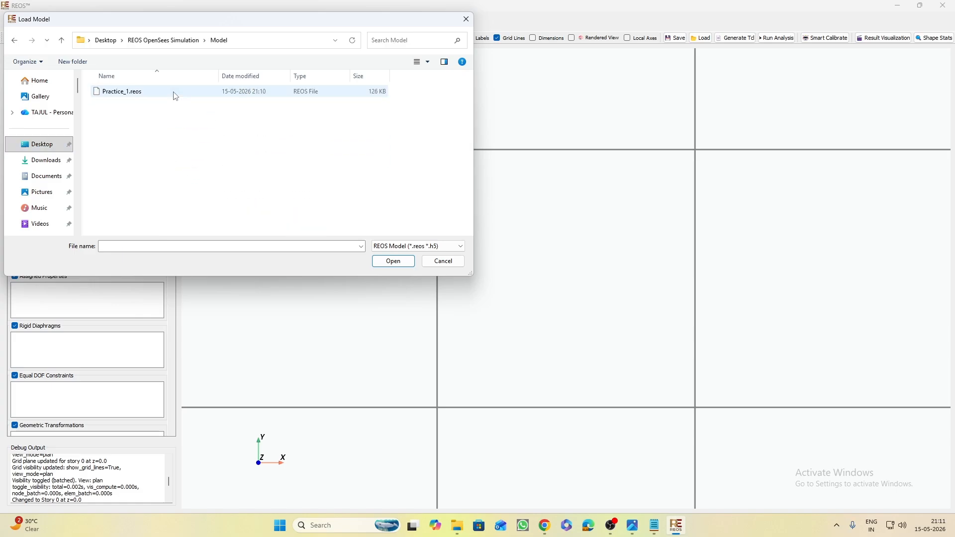
click(215, 94)
click(394, 262)
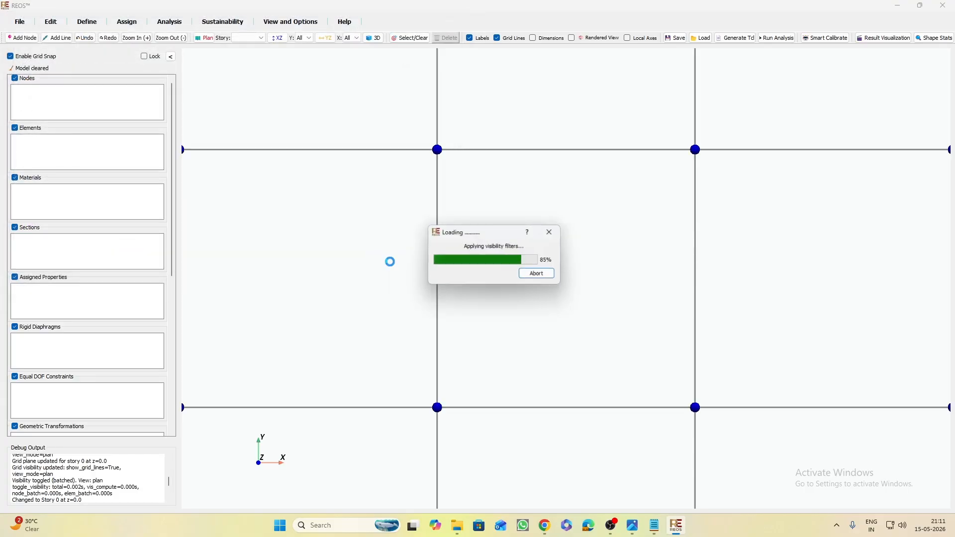
Display the loaded building in 3D and inspect its members in rendered view and in the assigned properties
click(375, 38)
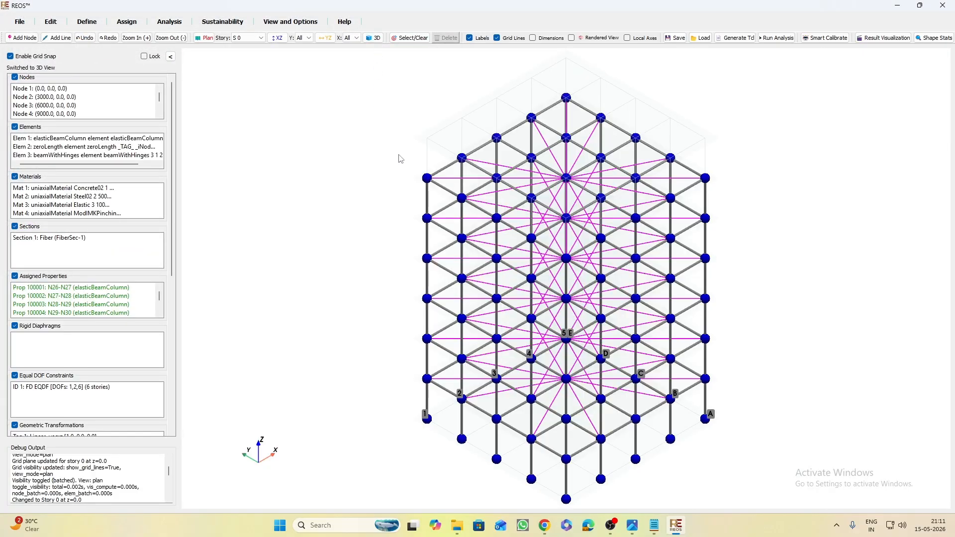
click(592, 41)
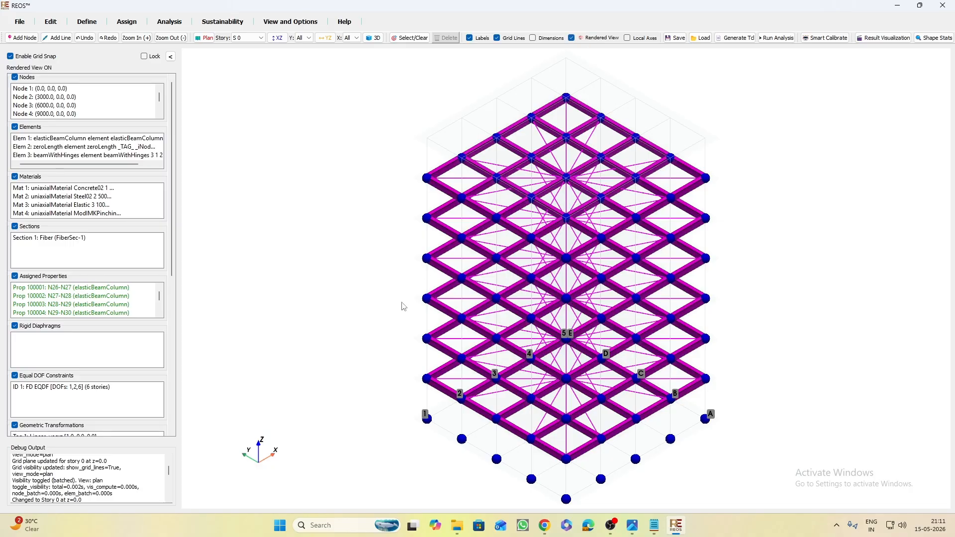
drag(381, 379, 335, 318)
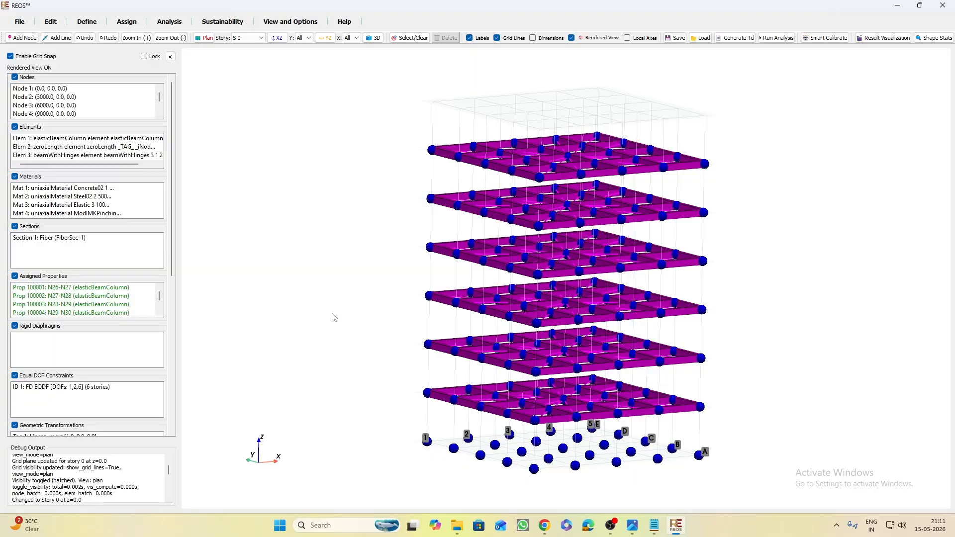
click(572, 39)
click(573, 39)
click(573, 39)
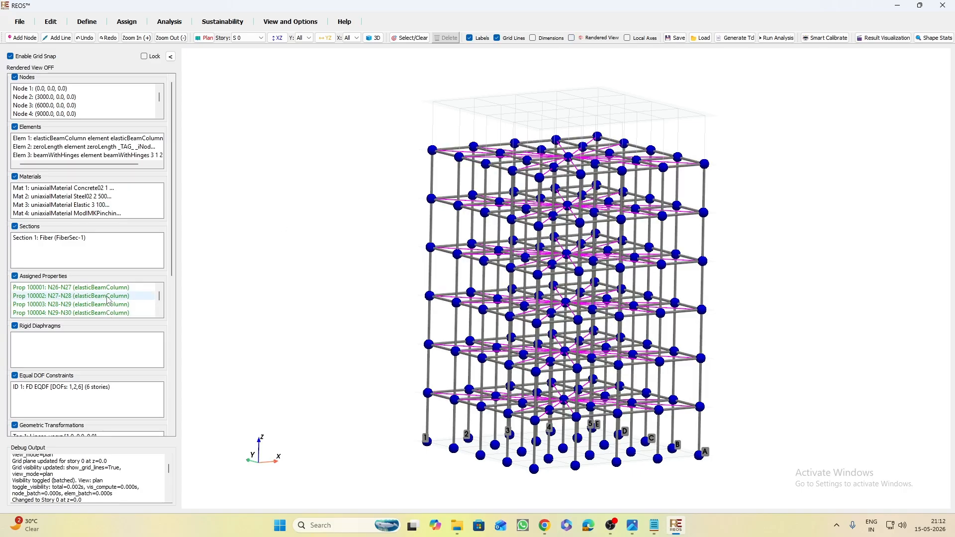
scroll(109, 300, down, 4)
scroll(111, 302, down, 9)
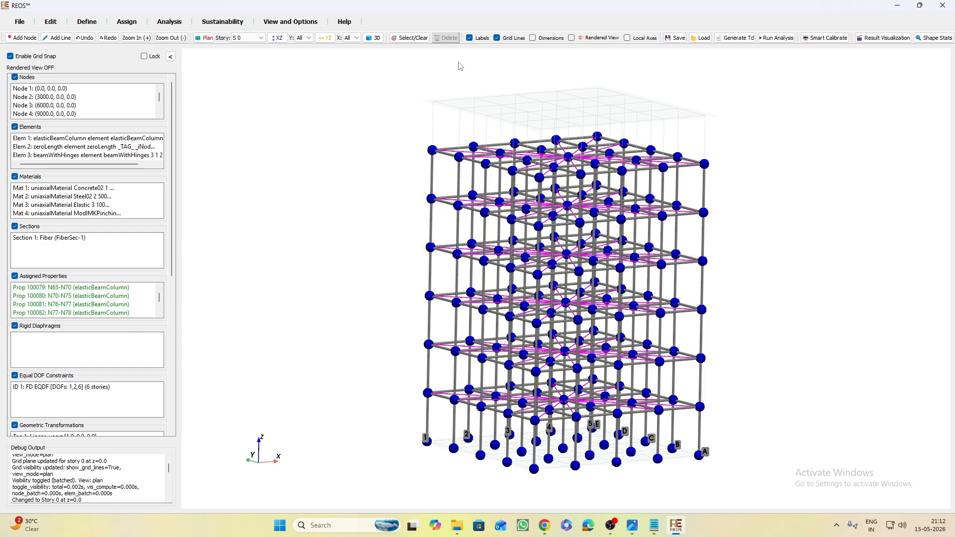
Select all columns of the six stories, adding them story by story from the base upward with crossing windows
mouse_move(352, 279)
mouse_down()
mouse_move(349, 250)
mouse_move(357, 262)
mouse_up()
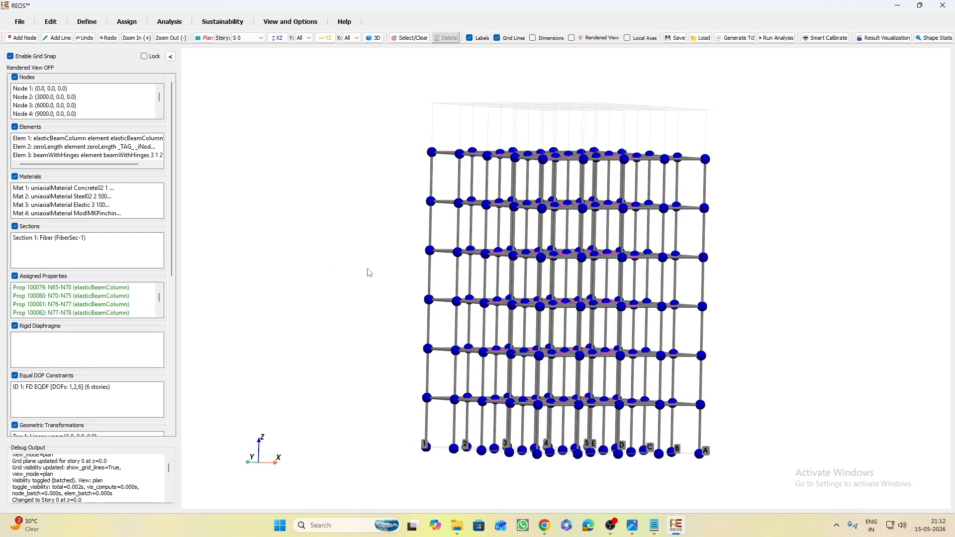
click(409, 38)
drag(730, 421, 357, 438)
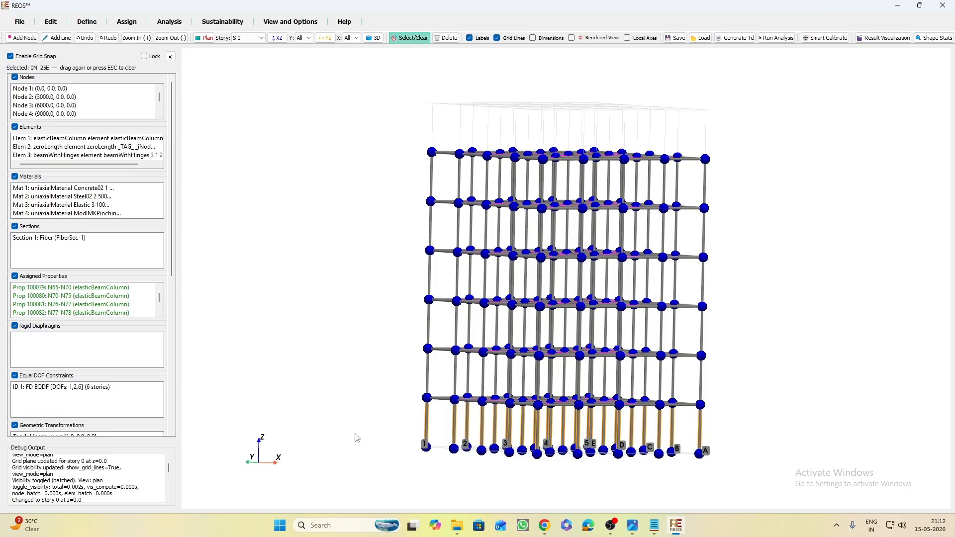
drag(721, 369, 396, 383)
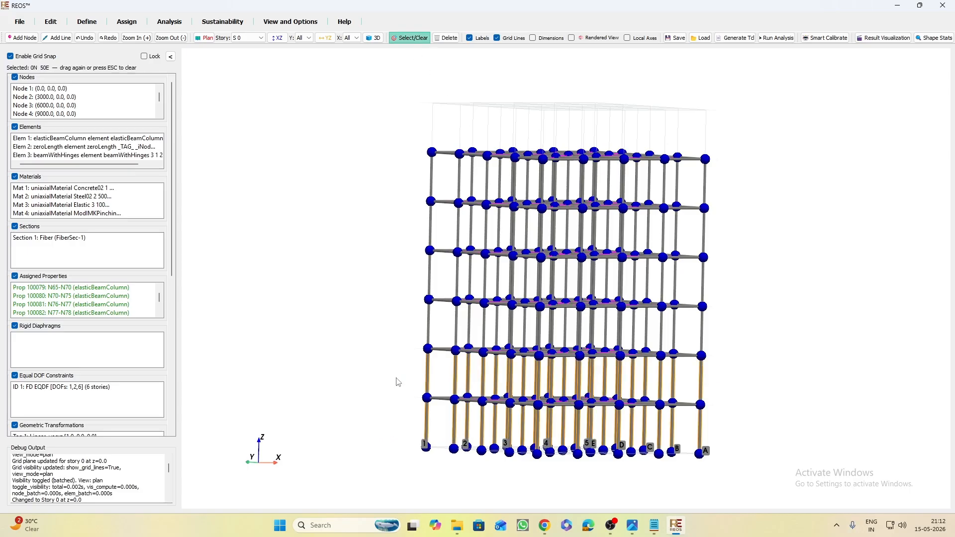
drag(735, 322, 382, 343)
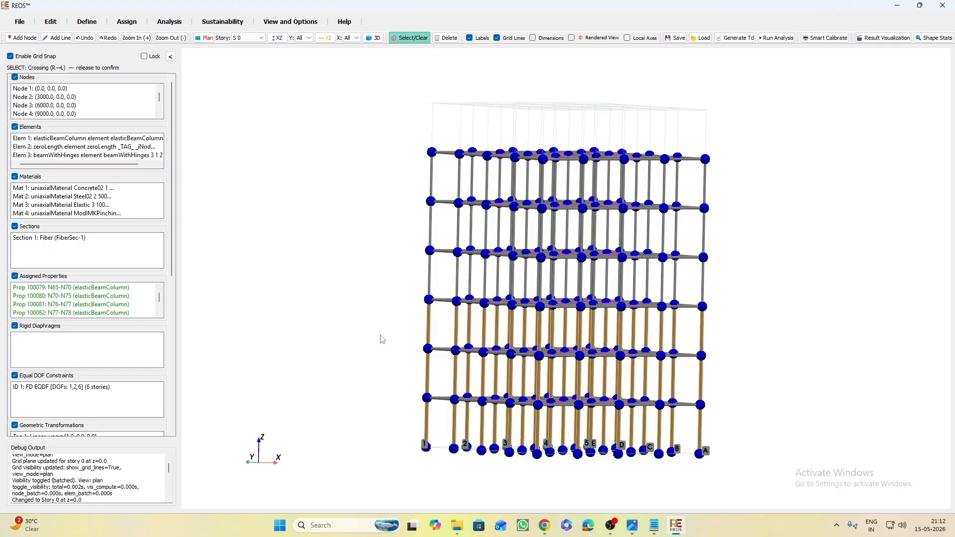
drag(738, 267, 353, 286)
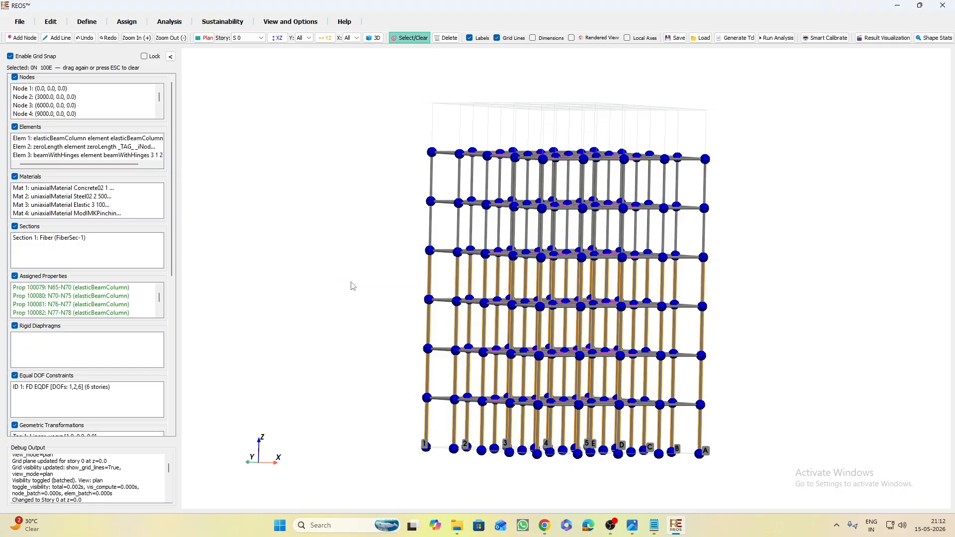
drag(744, 224, 385, 238)
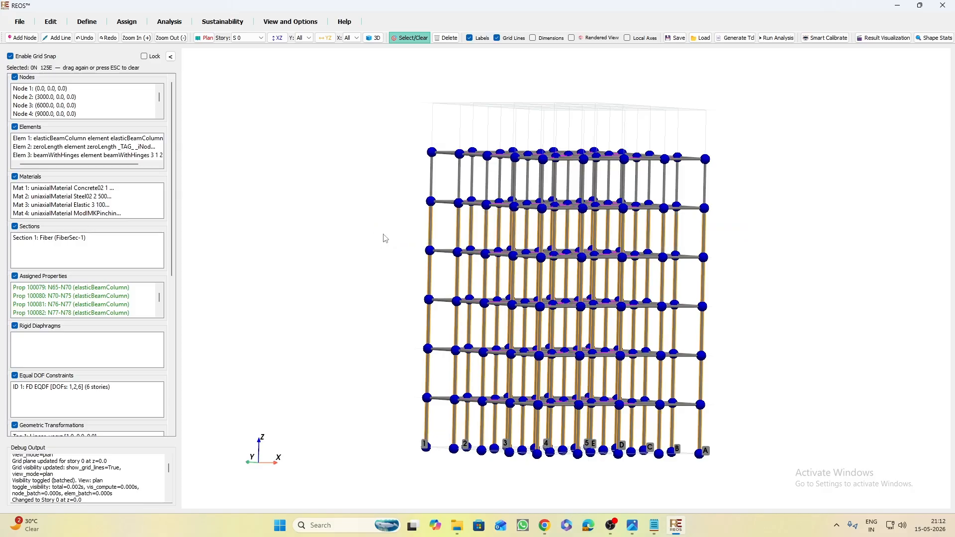
drag(746, 171, 371, 189)
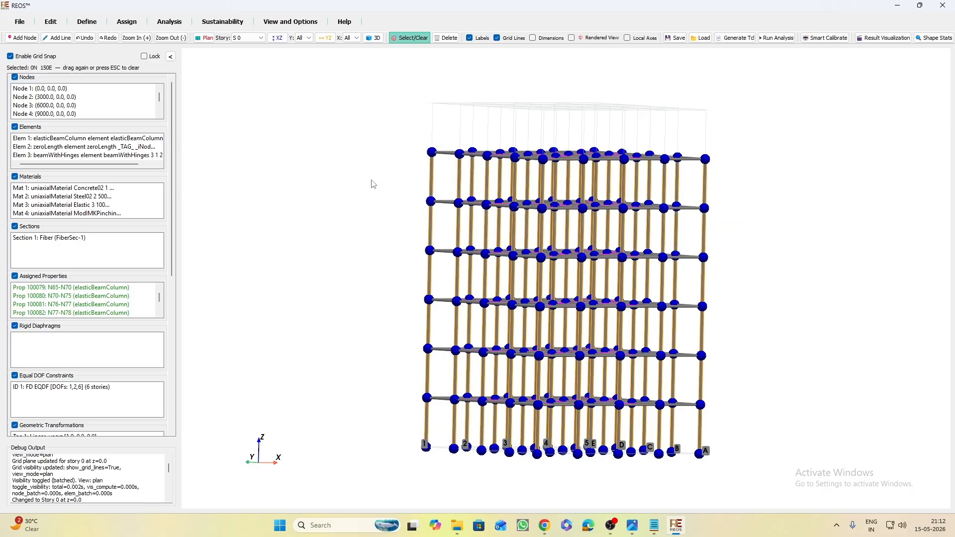
Assign Fibre-based Modelling with element definition beamWithHinges (ID: 3) and transformation tag 1 to the selected columns
click(126, 21)
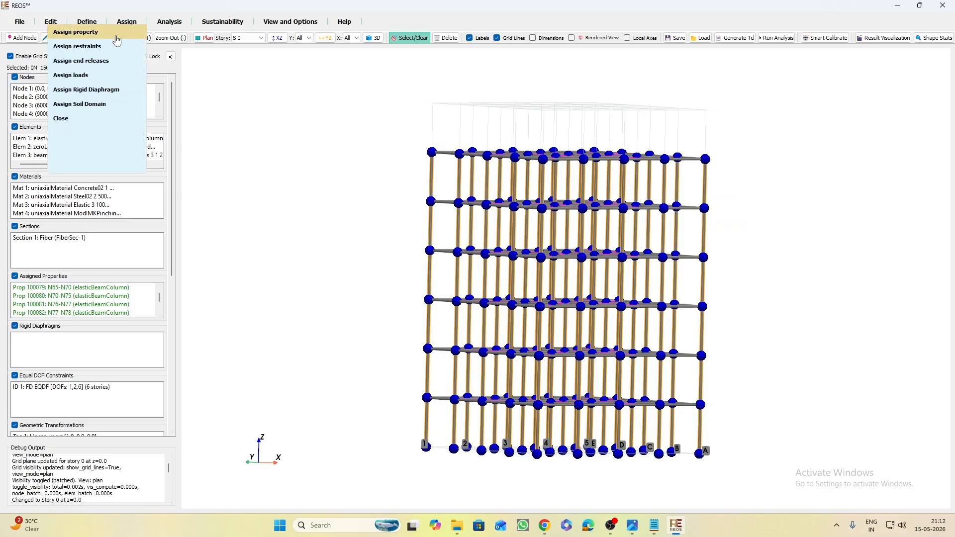
click(105, 33)
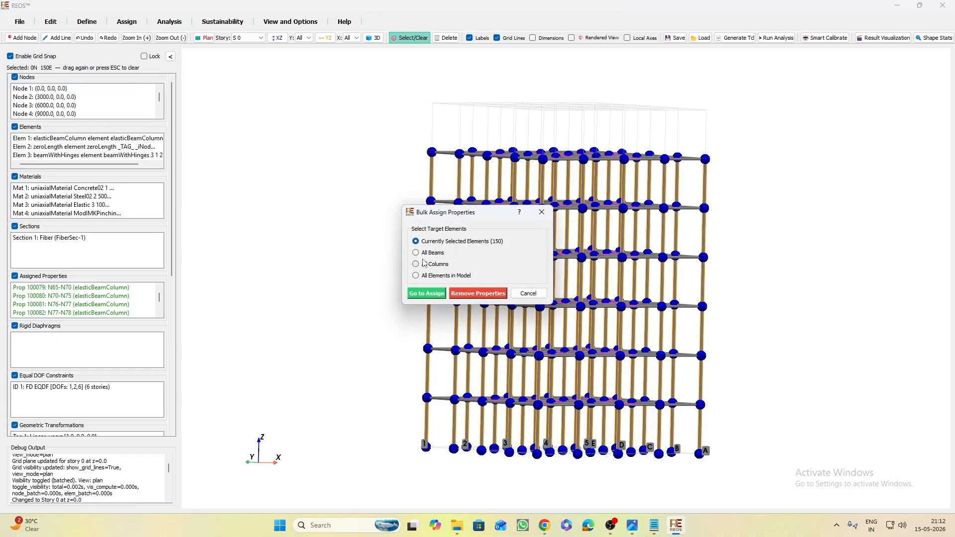
click(427, 294)
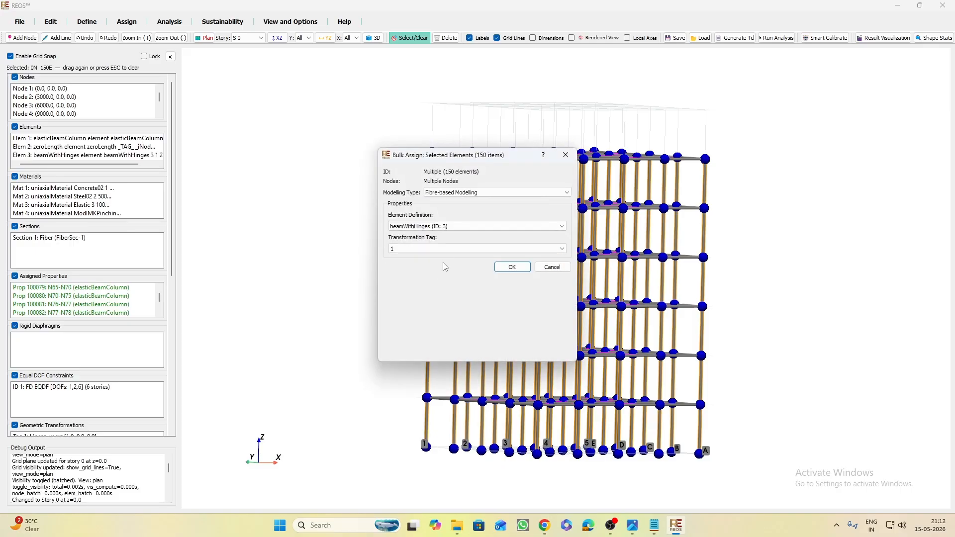
drag(493, 153, 313, 117)
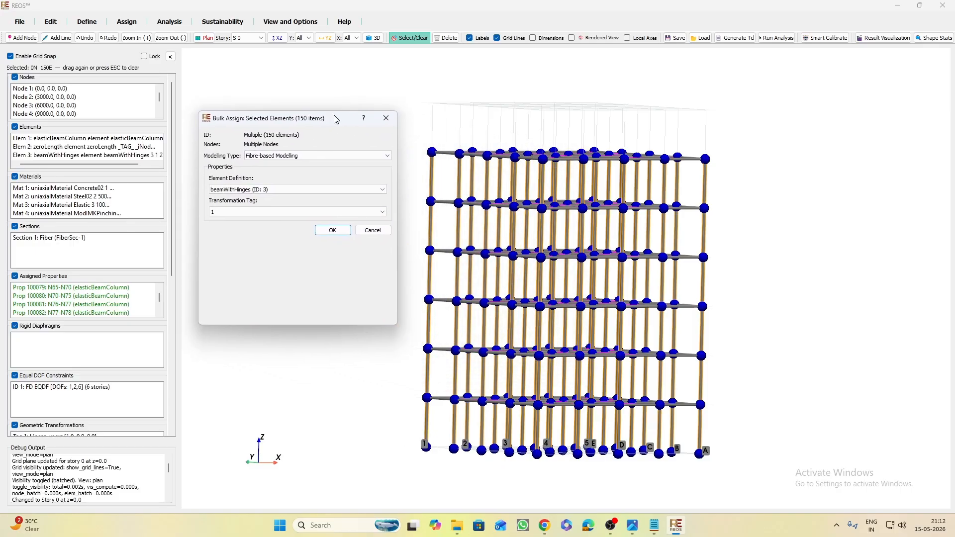
click(299, 155)
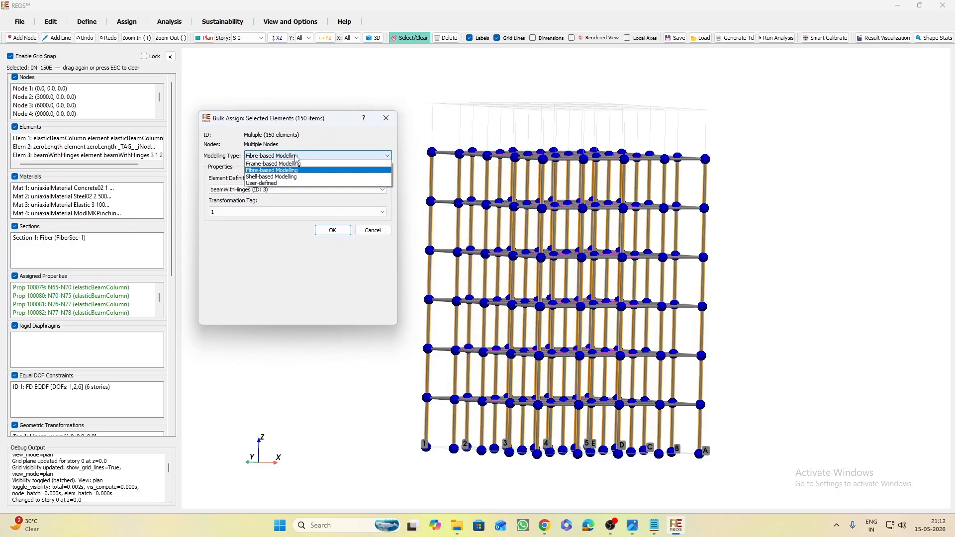
click(275, 171)
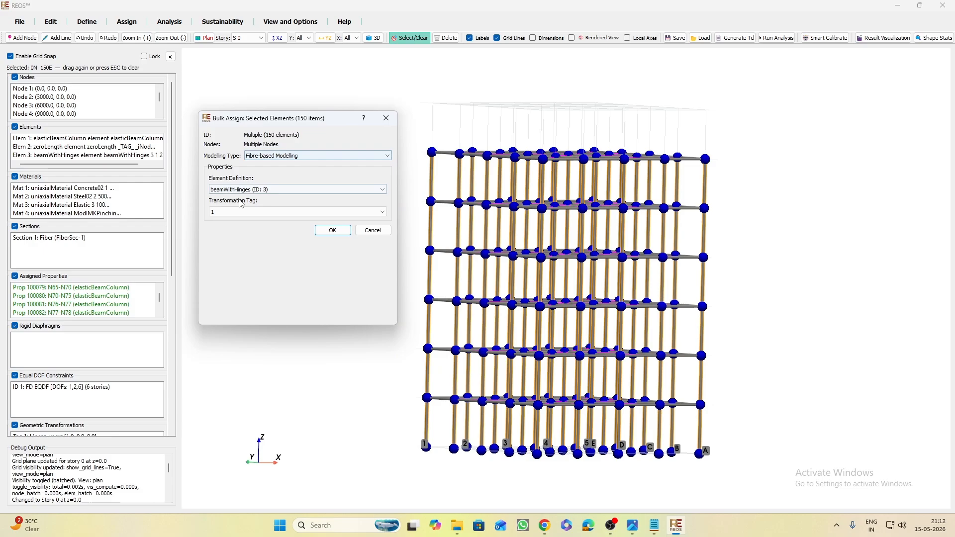
click(333, 231)
Check the columns in rendered view and look through the assigned properties for the beamWithHinges entries
click(571, 37)
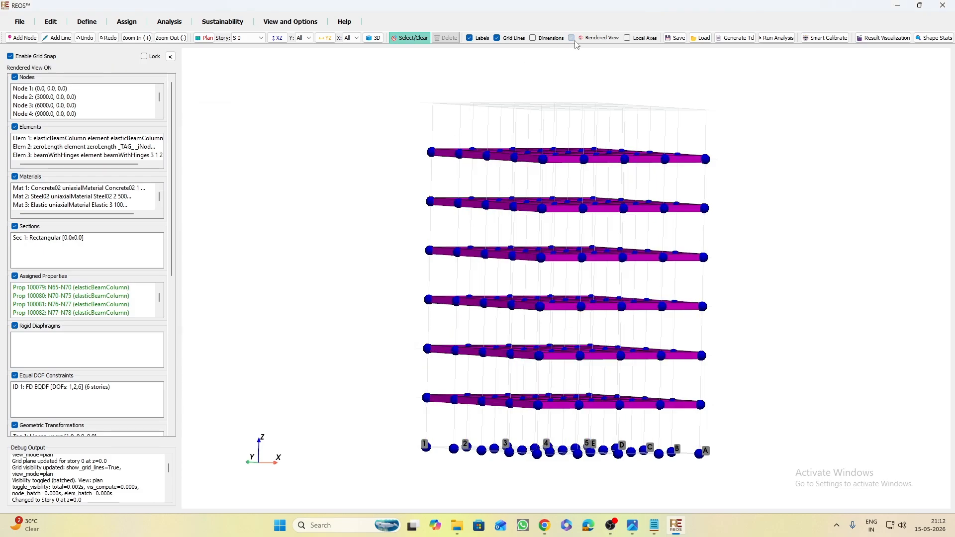
click(571, 38)
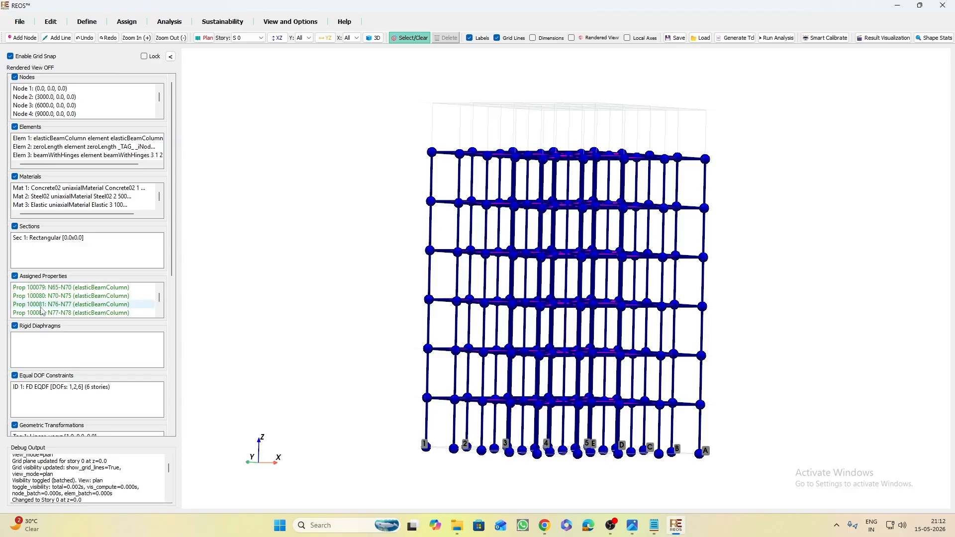
scroll(75, 308, down, 9)
scroll(76, 310, down, 6)
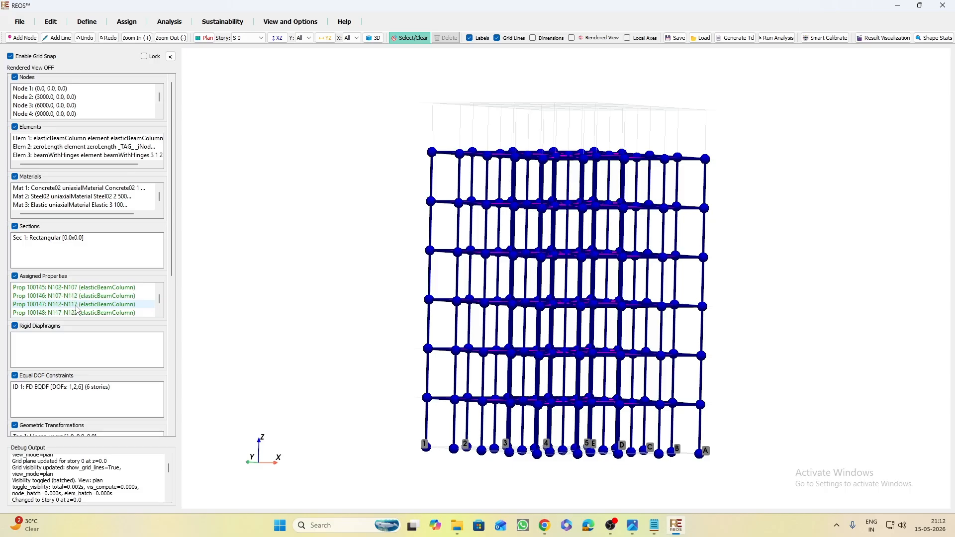
scroll(77, 309, down, 2)
scroll(78, 309, down, 7)
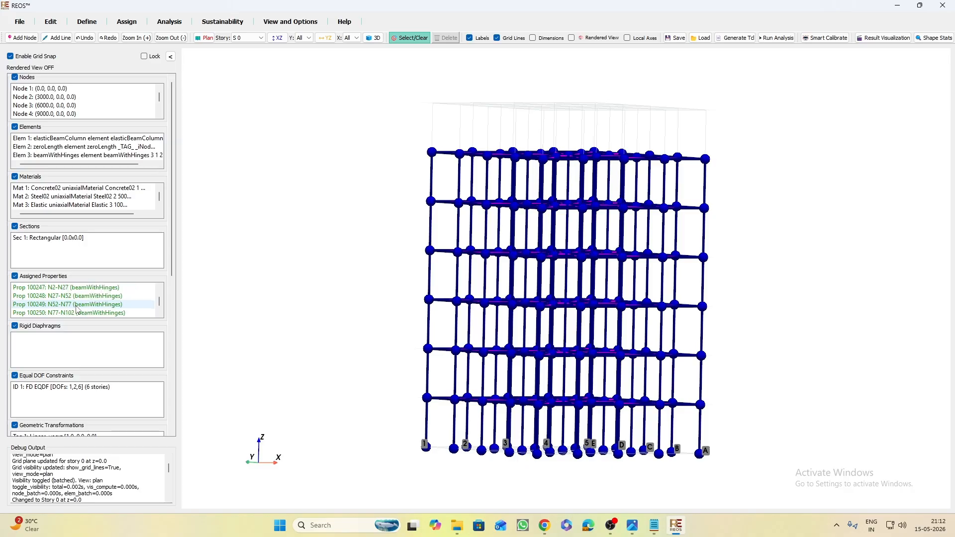
Review and reconfirm the beamWithHinges property of column N52-N77, and recheck the model in rendered view
double_click(105, 305)
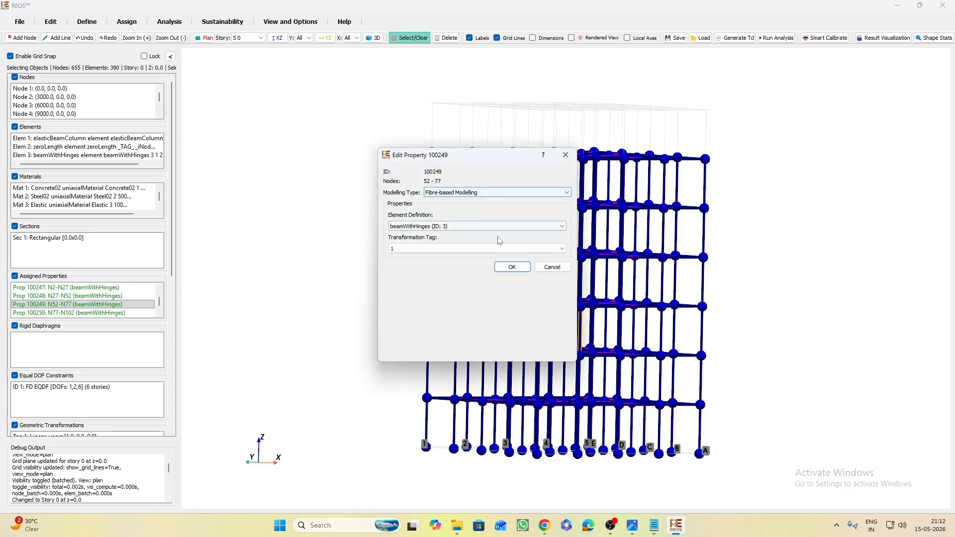
click(513, 268)
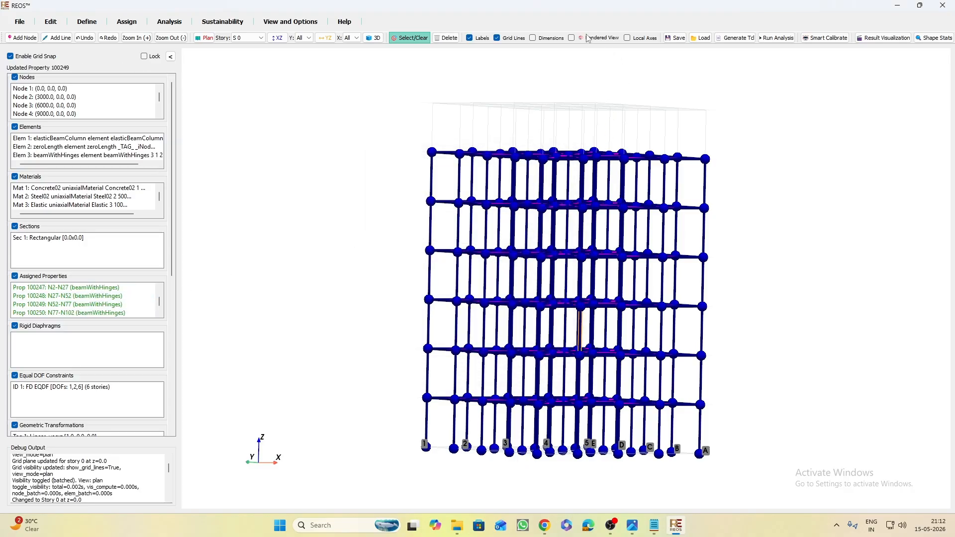
click(572, 38)
click(572, 38)
click(571, 39)
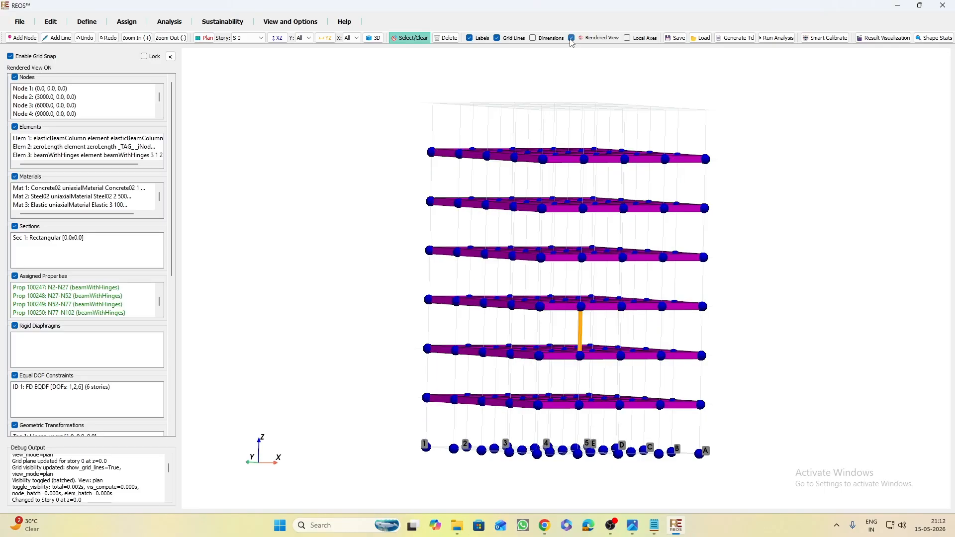
Turn off rendered view and clear the current column selection
click(572, 38)
click(351, 283)
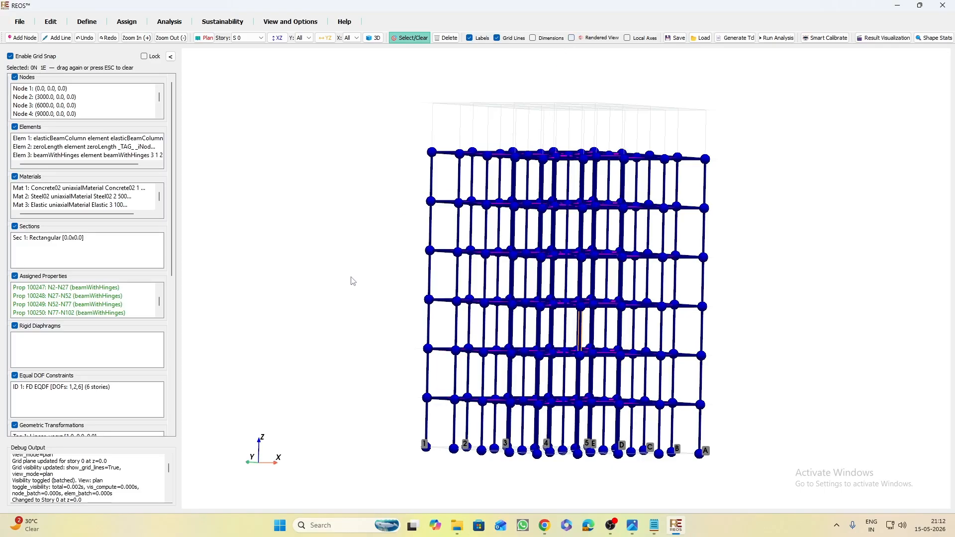
key(Escape)
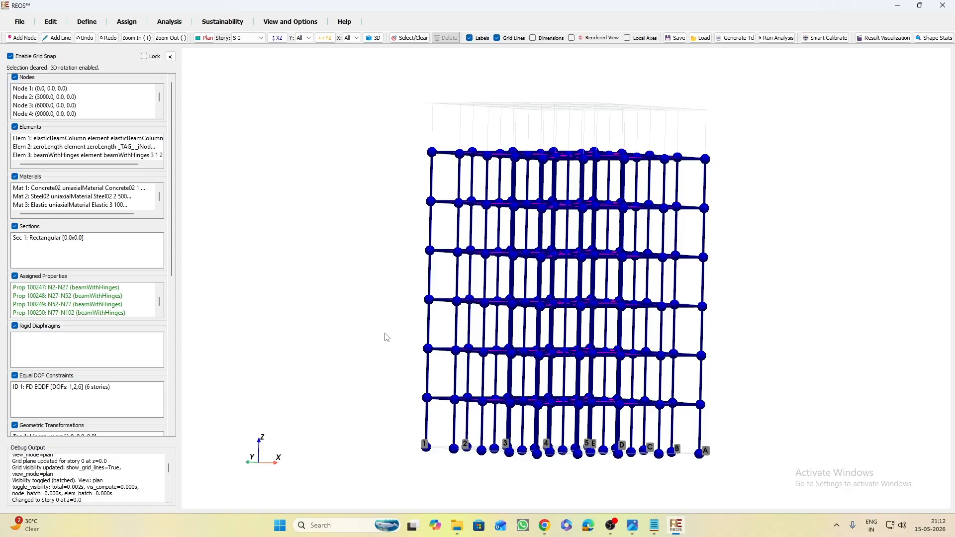
Set the rectangular section of the beamWithHinges definition (Element 3) to a width of 400 and a depth of 400
double_click(76, 155)
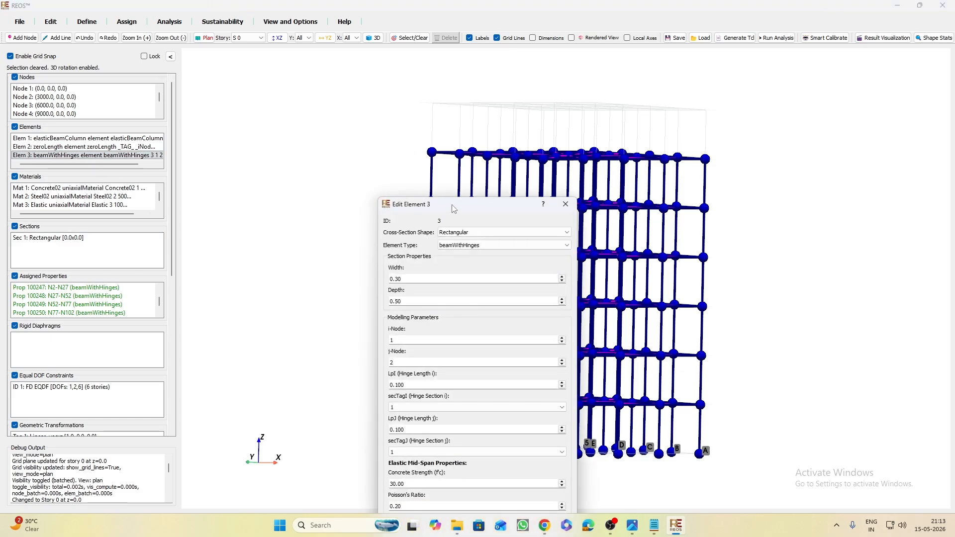
drag(453, 209, 282, 66)
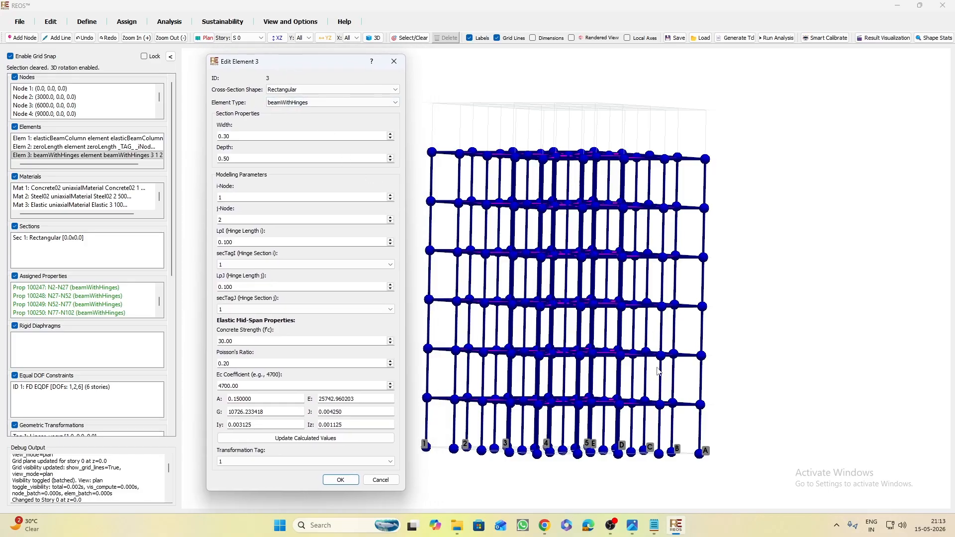
double_click(219, 134)
drag(229, 158, 220, 159)
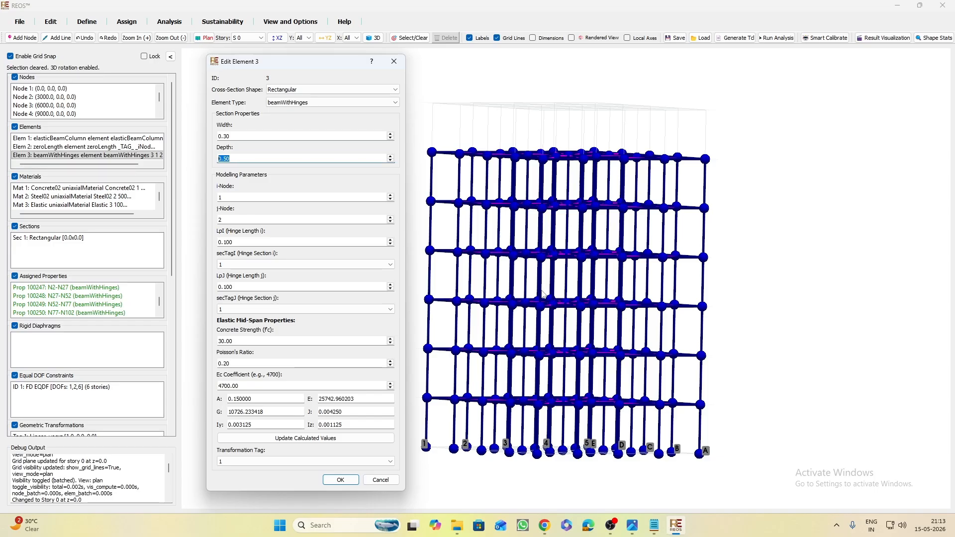
click(245, 136)
text(4)
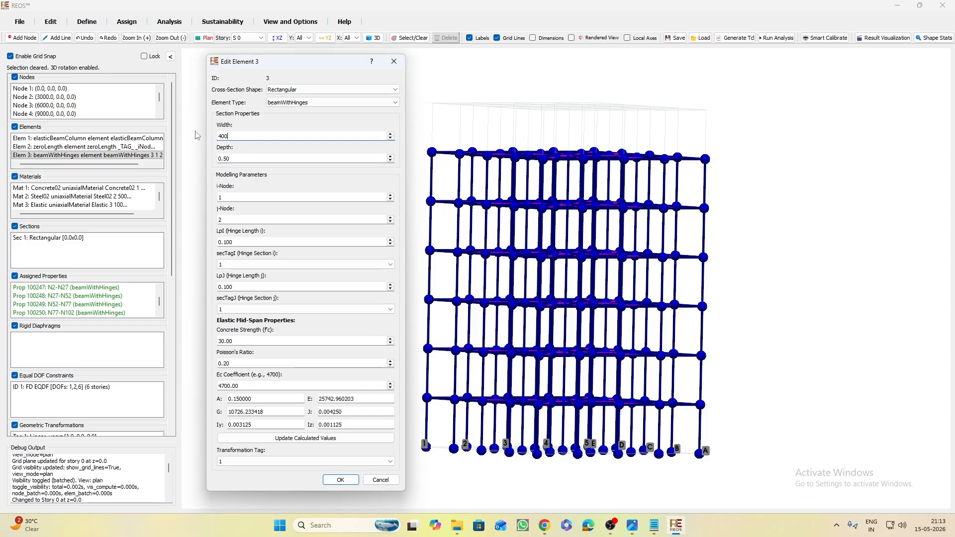
text(00)
click(258, 157)
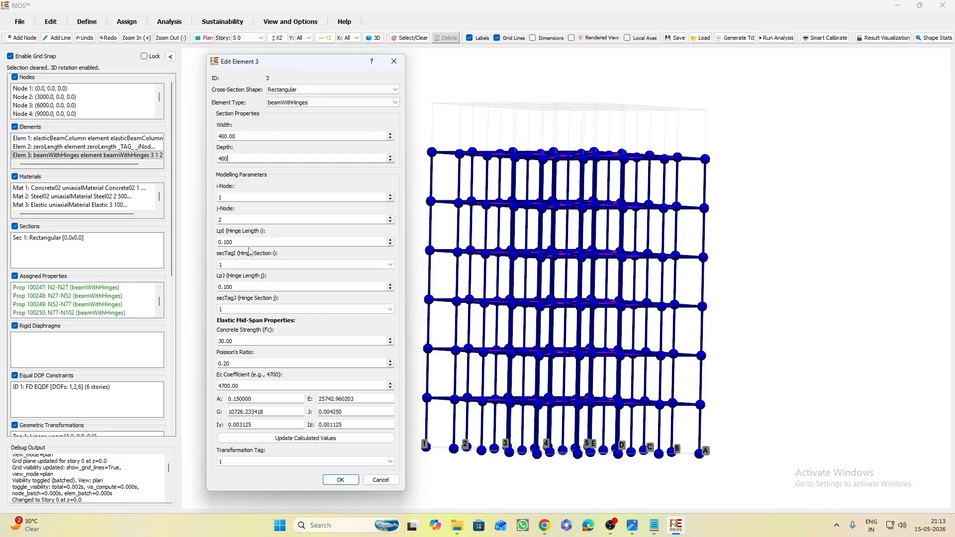
Set hinge lengths LpI and LpJ of the beamWithHinges definition to 200, keeping section tag 1 for hinge i
drag(243, 246, 202, 241)
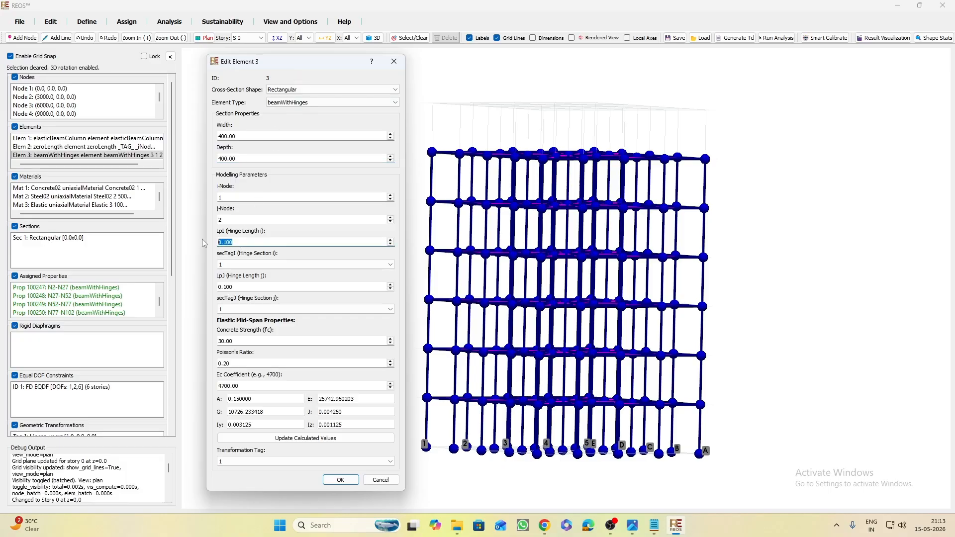
text(2)
click(246, 265)
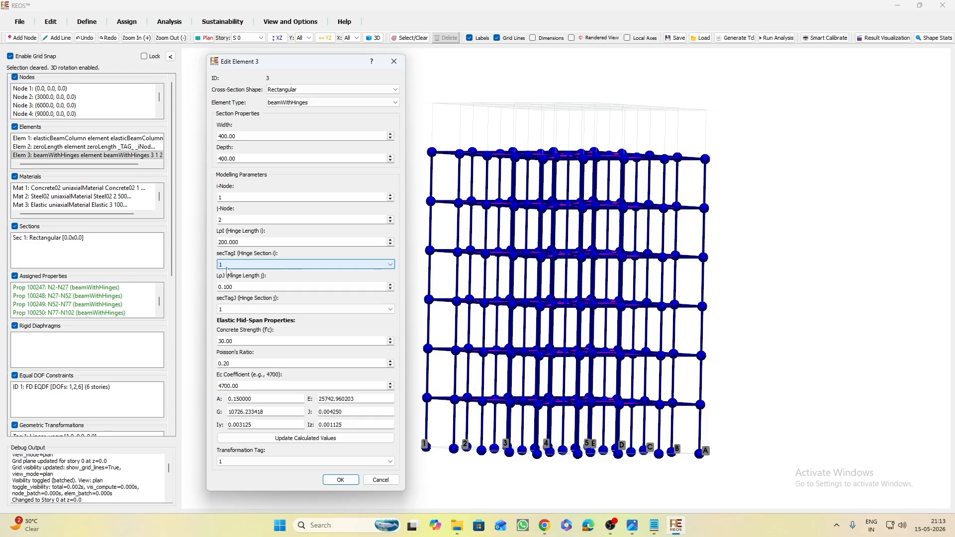
click(50, 256)
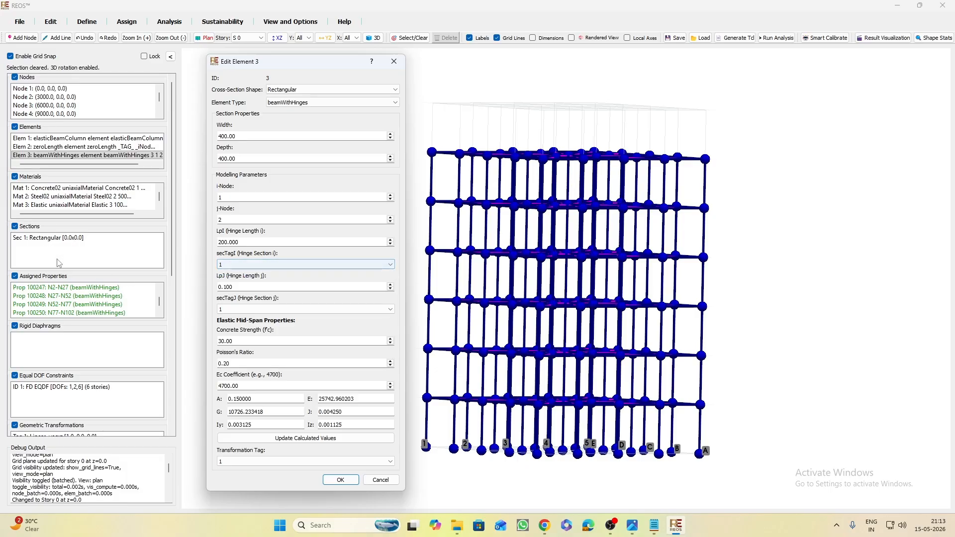
drag(233, 287, 216, 288)
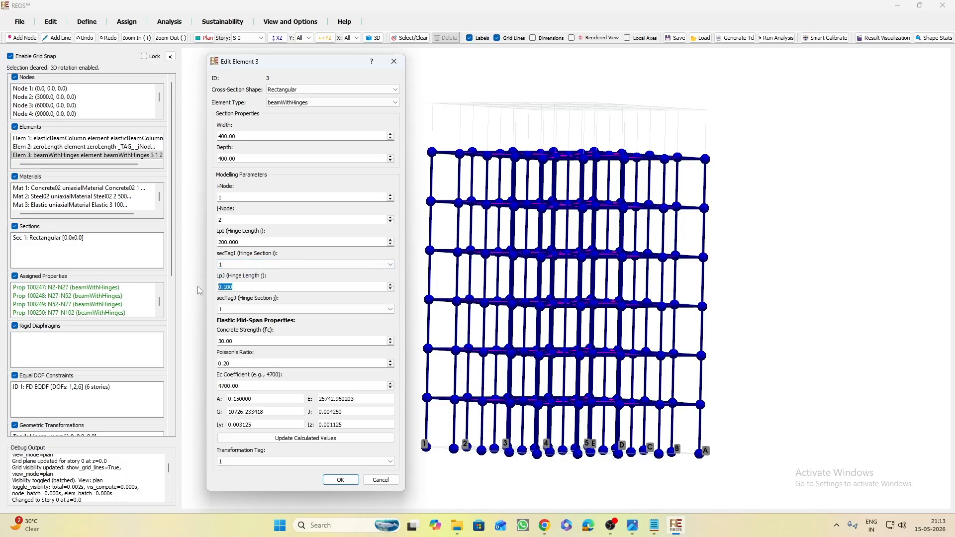
text(200)
Set the Ec coefficient to 5000, update the calculated values and save the beamWithHinges definition
drag(225, 384, 219, 385)
click(299, 440)
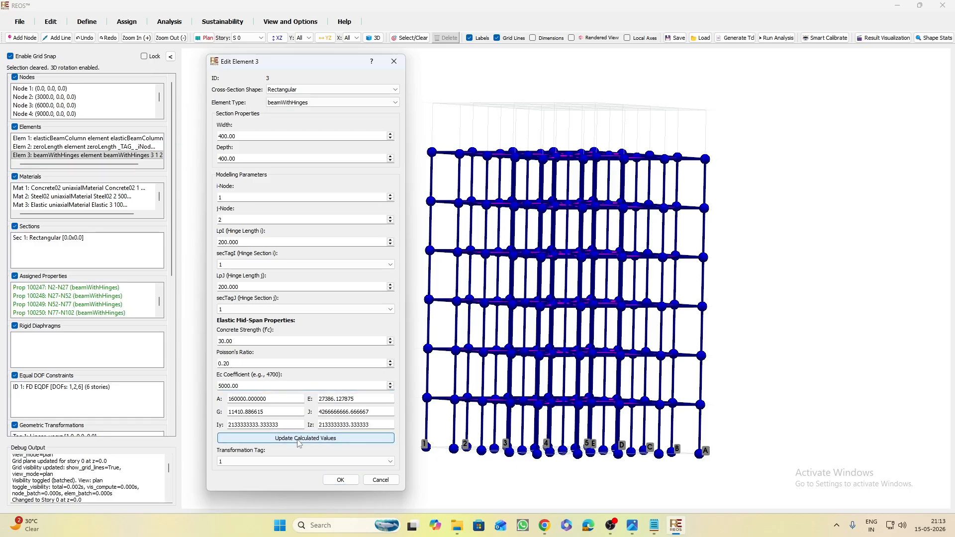
click(341, 480)
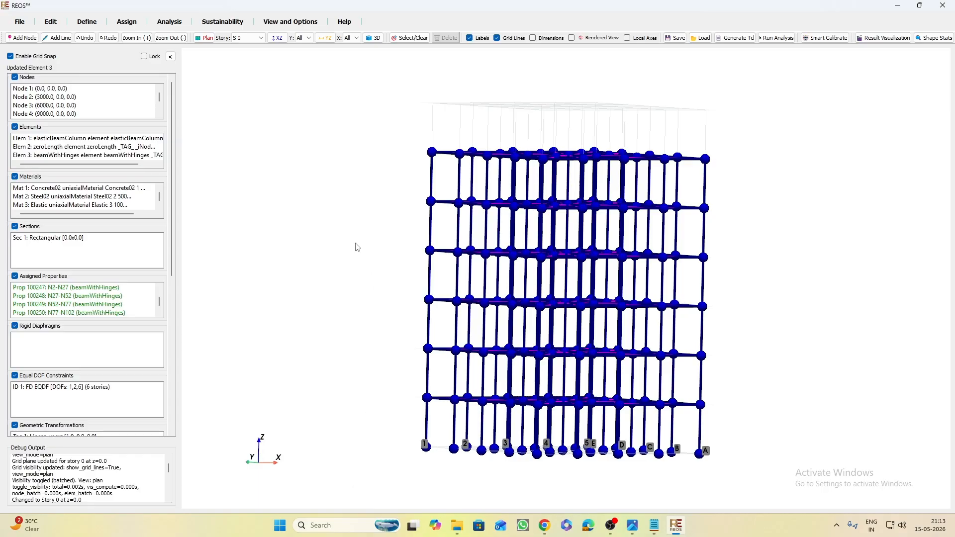
Reopen the beamWithHinges definition (Element 3), review its section and hinge values, and reconfirm it
double_click(84, 156)
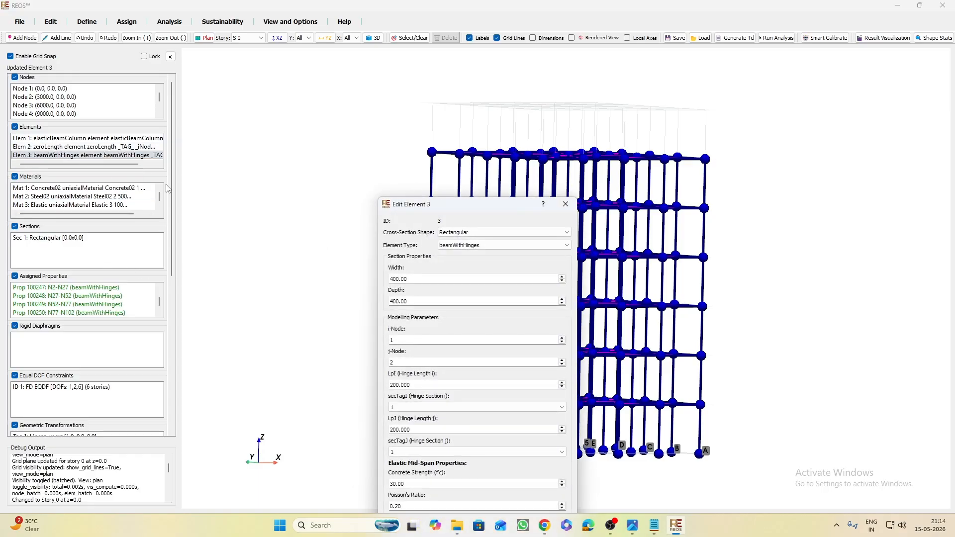
drag(435, 209, 296, 38)
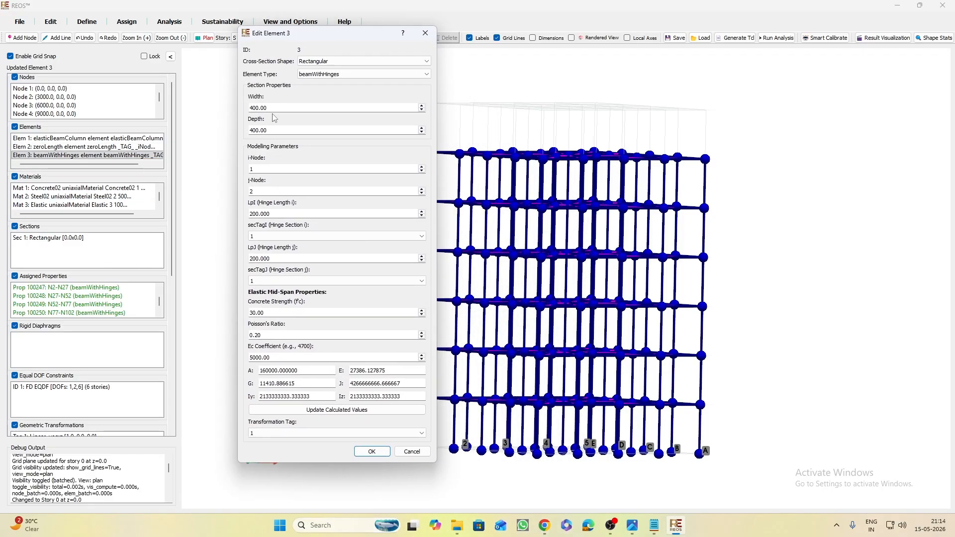
click(372, 452)
Switch to rendered view and examine the frame's columns from several angles
click(572, 38)
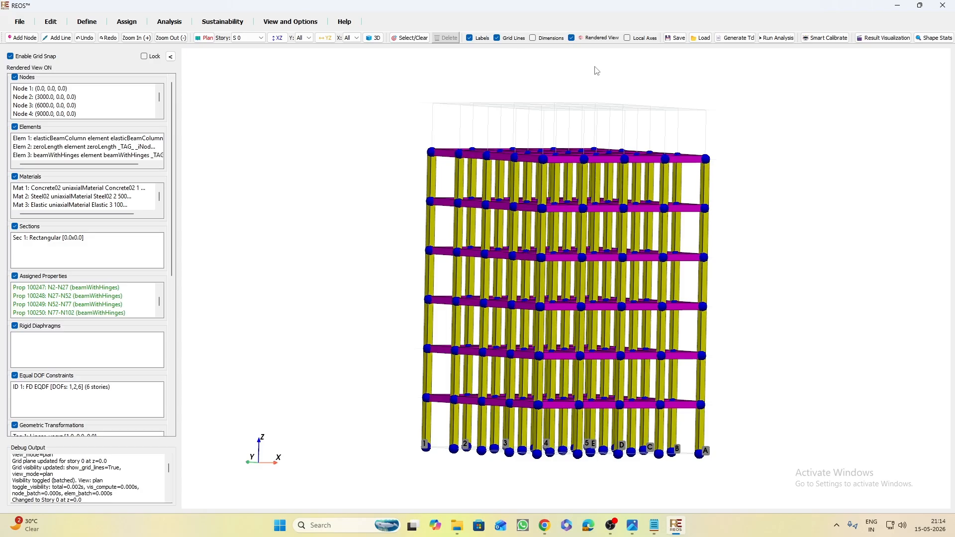
click(410, 38)
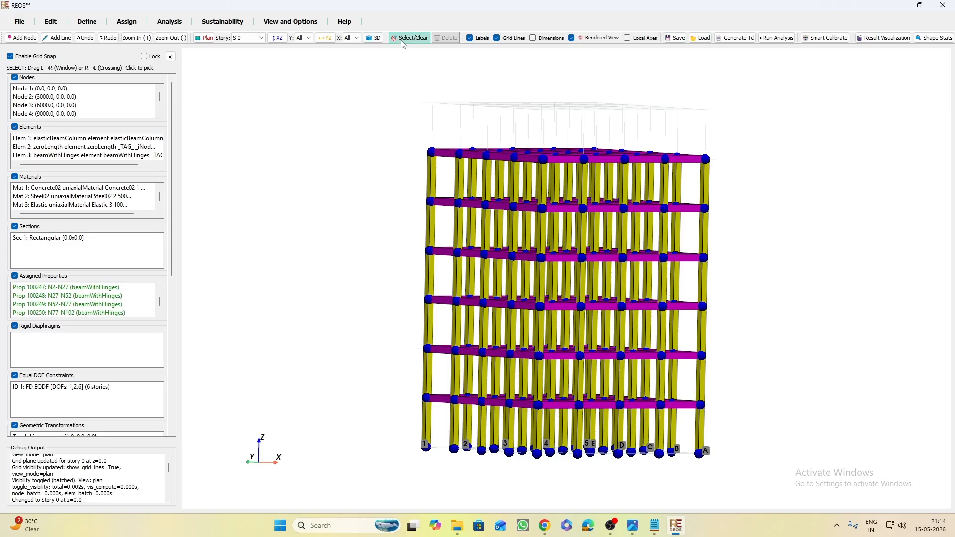
drag(368, 230, 287, 232)
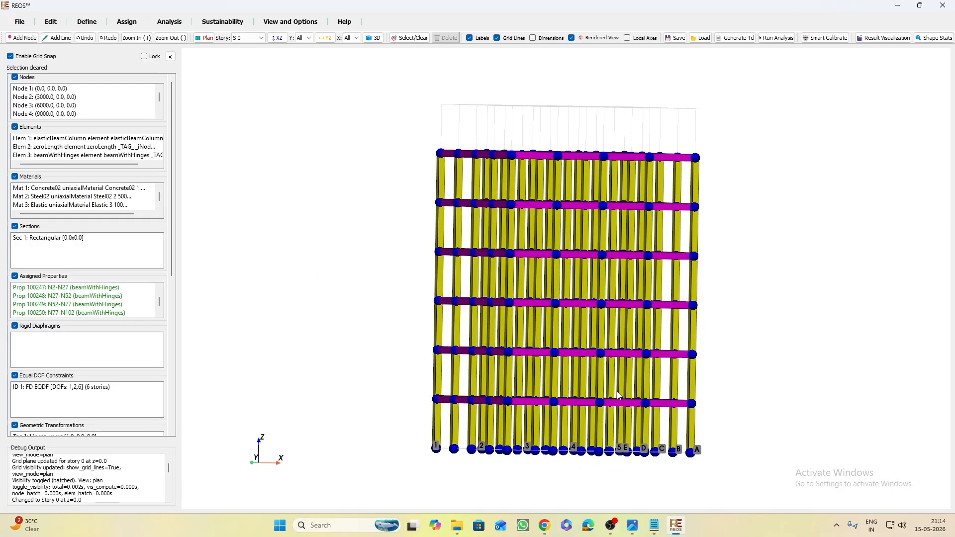
scroll(749, 432, up, 2)
scroll(760, 300, down, 2)
drag(235, 279, 251, 312)
drag(347, 390, 339, 356)
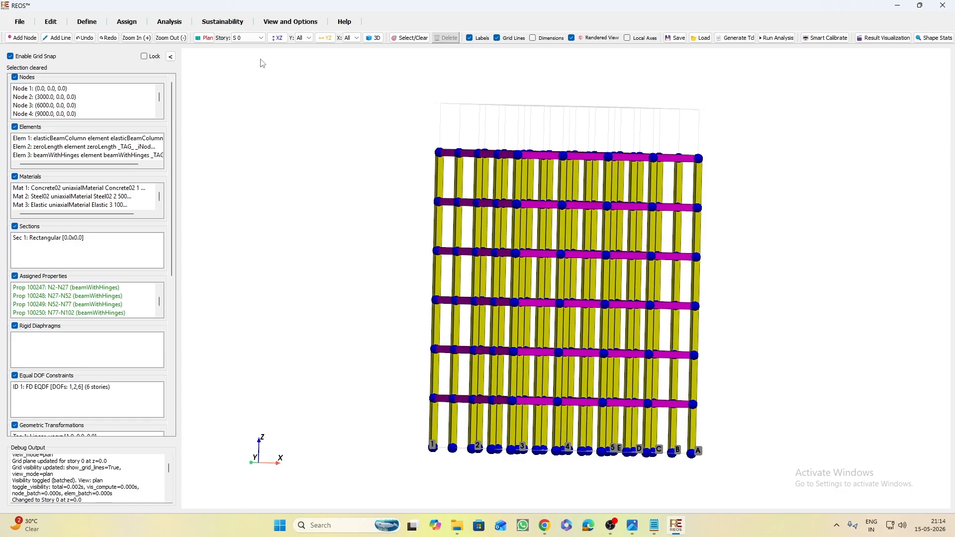
Turn off rendered view, select all base nodes of the frame and assign them the Fixed restraint preset
click(410, 38)
click(572, 39)
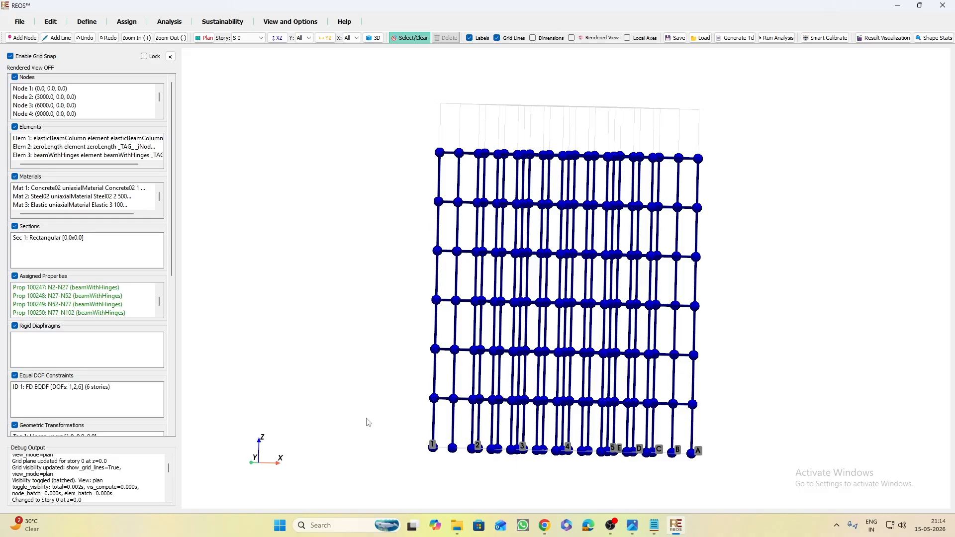
drag(407, 433, 746, 485)
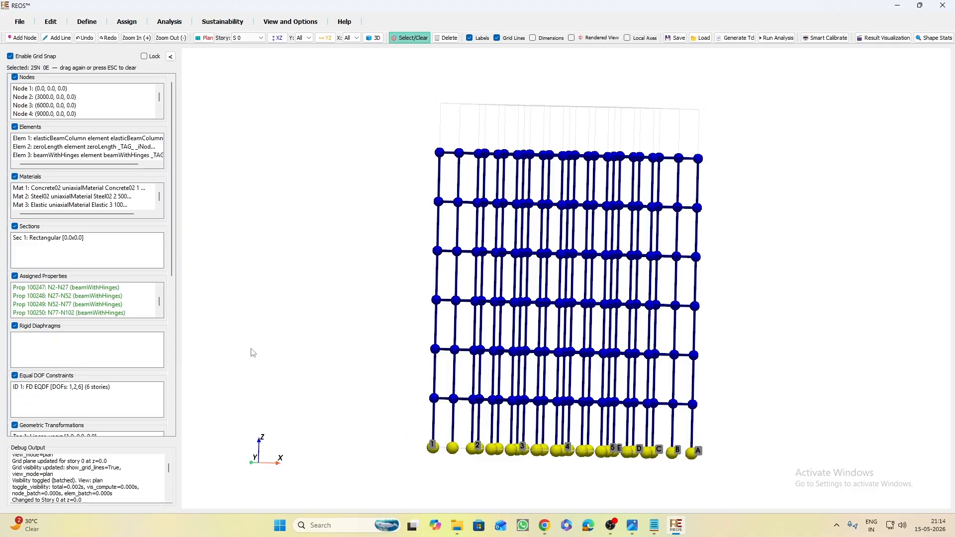
click(127, 24)
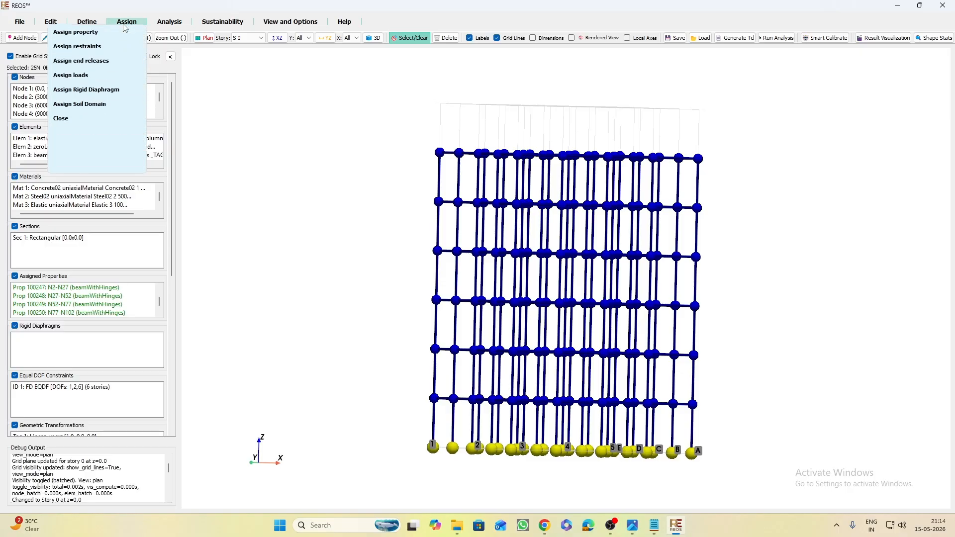
click(77, 48)
click(468, 221)
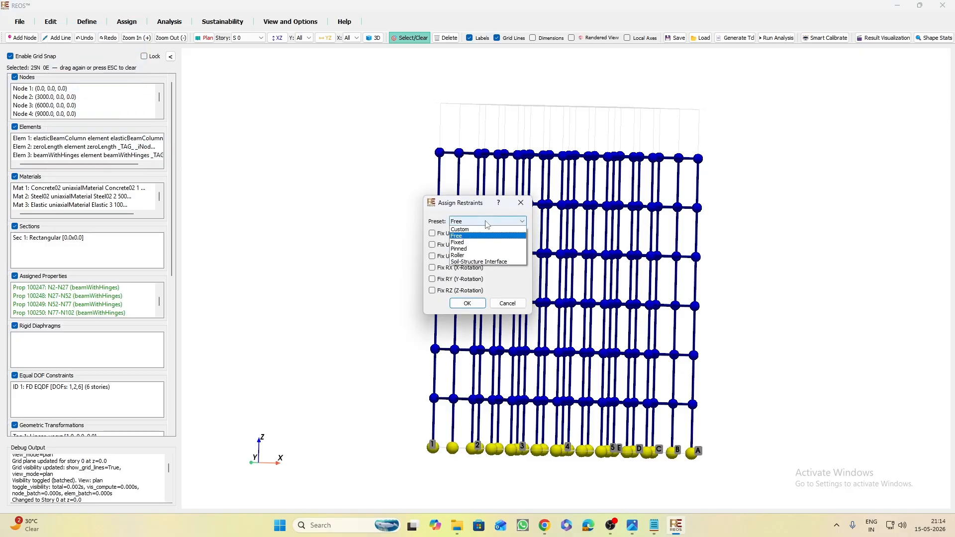
click(463, 242)
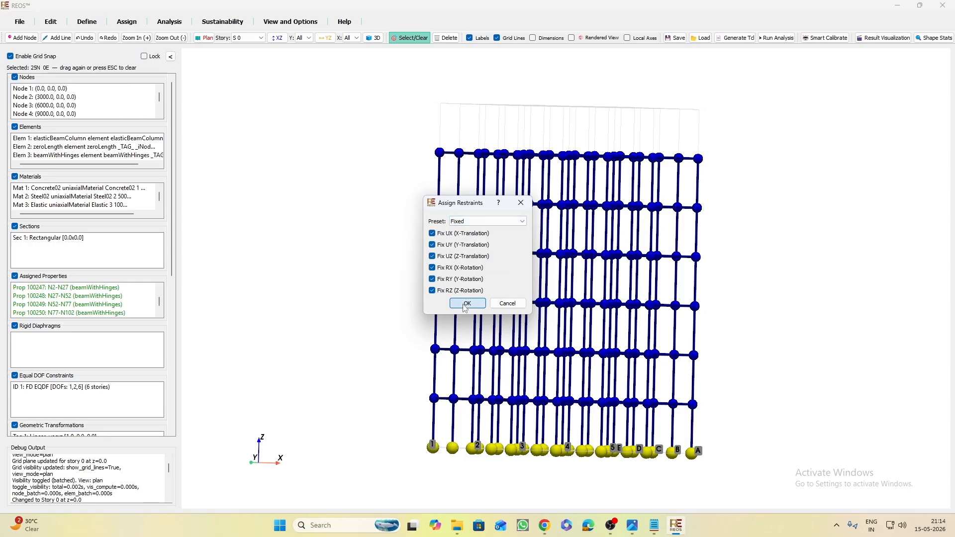
click(467, 304)
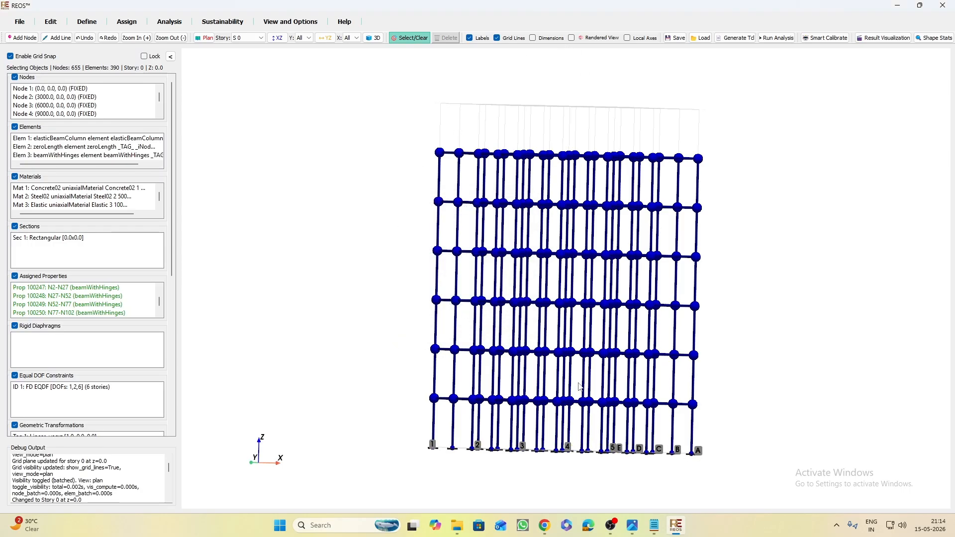
Examine the supports at the base of the frame up close and from several angles
drag(408, 75, 364, 254)
scroll(567, 454, up, 6)
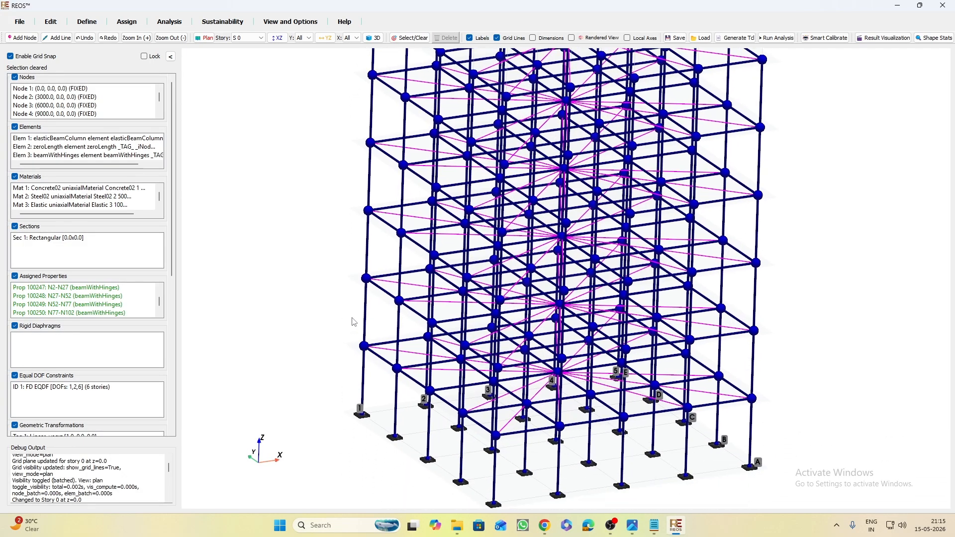
scroll(529, 391, down, 5)
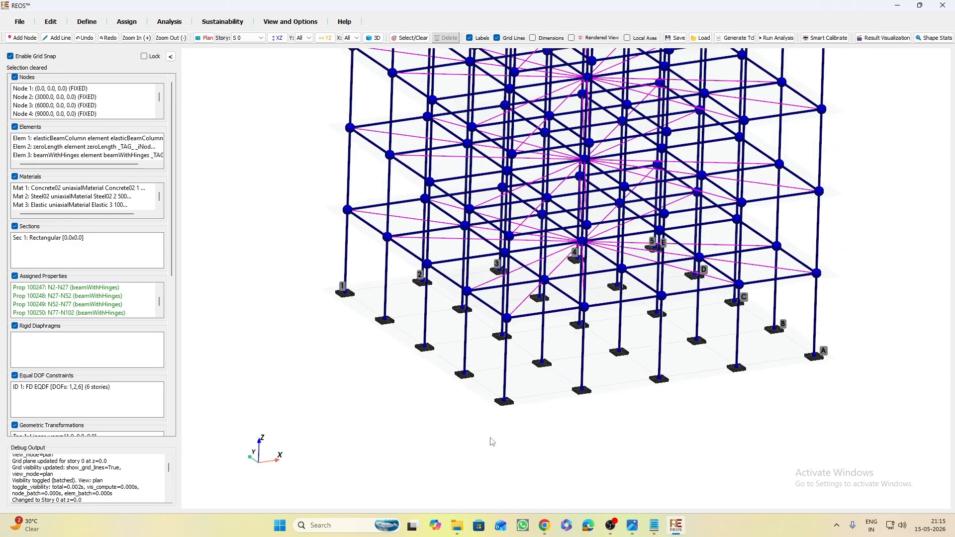
mouse_move(452, 447)
mouse_down()
mouse_move(448, 396)
mouse_move(462, 457)
mouse_up()
drag(396, 269, 409, 322)
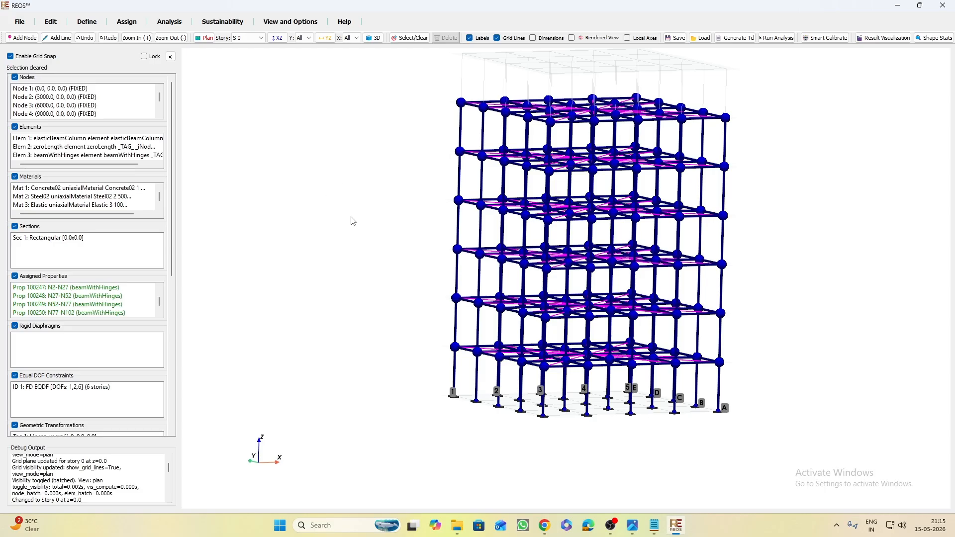
click(127, 22)
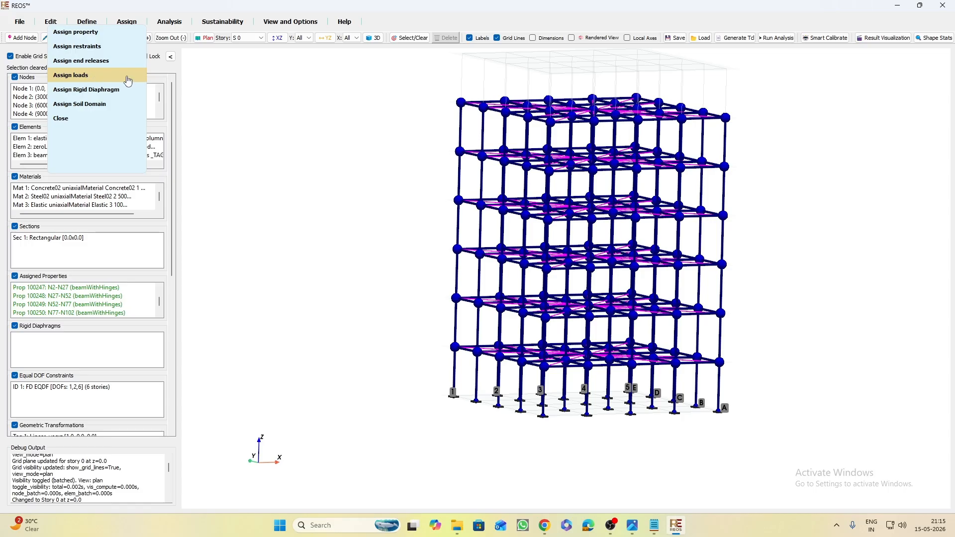
click(386, 335)
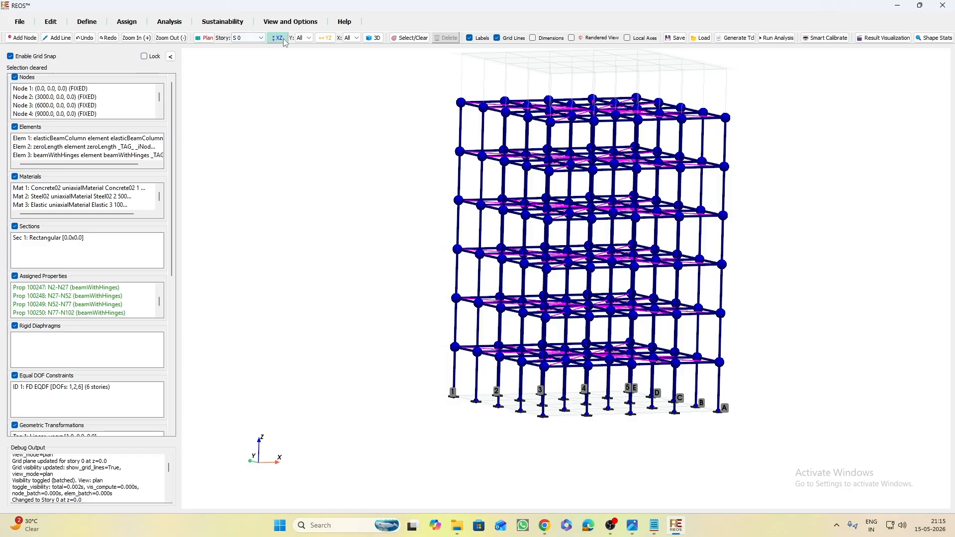
Show the plan view of story S 1 and hide the constraint lines
click(247, 38)
click(243, 53)
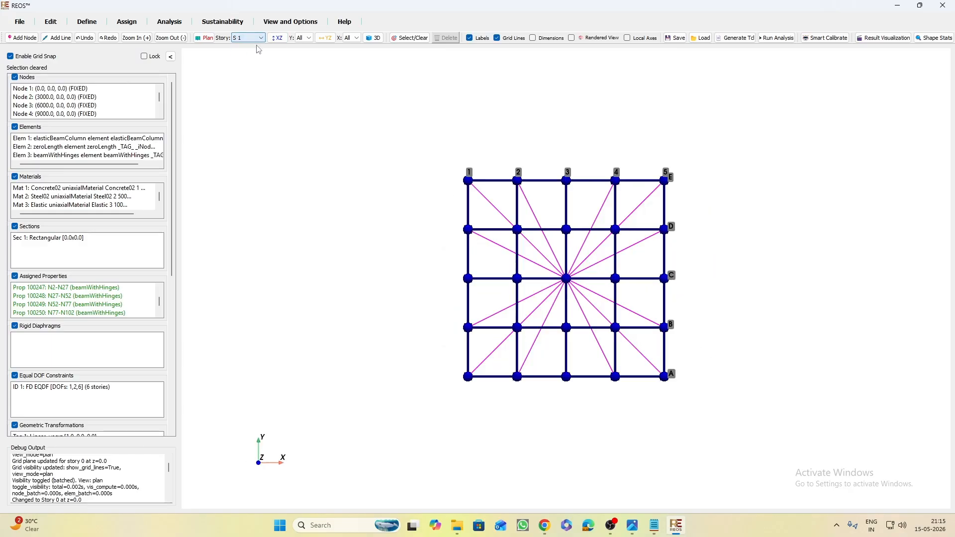
click(209, 39)
scroll(719, 237, up, 5)
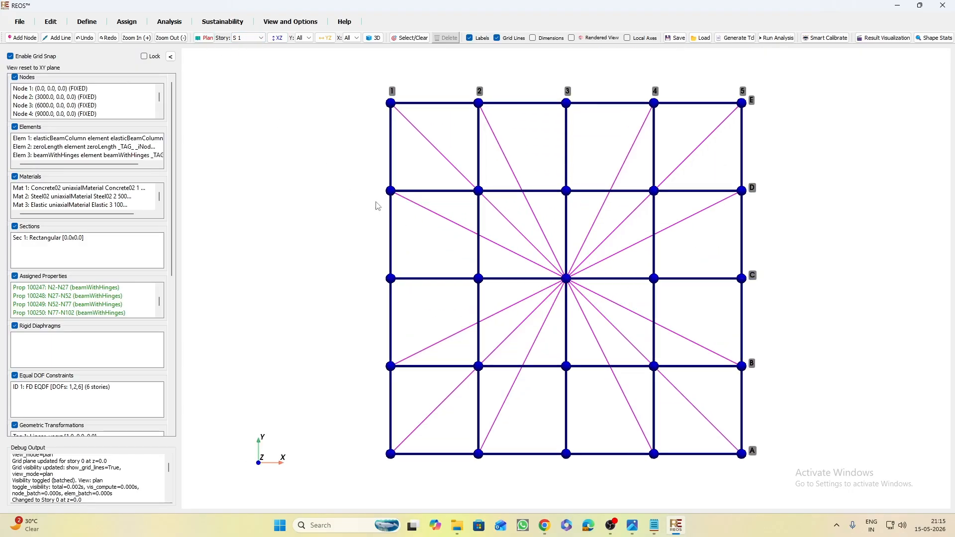
click(290, 22)
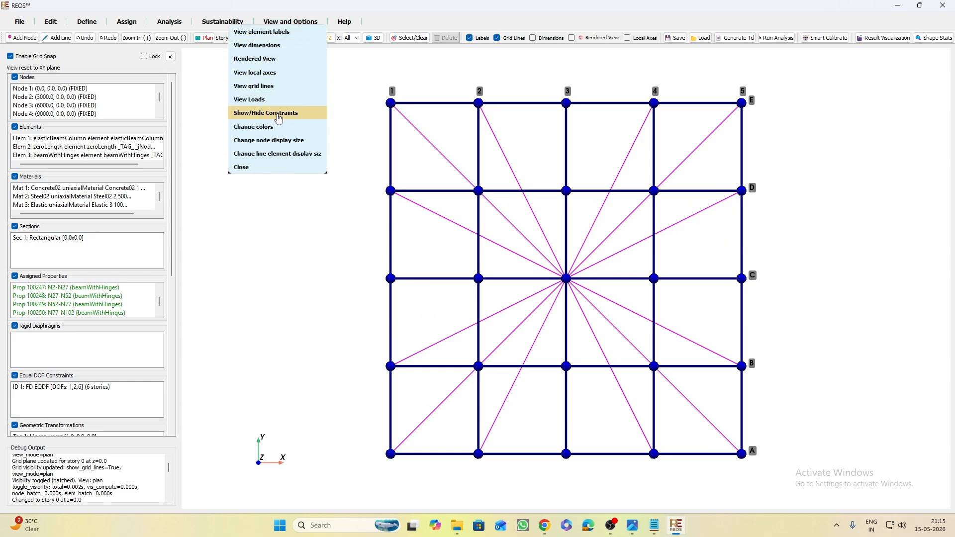
click(279, 118)
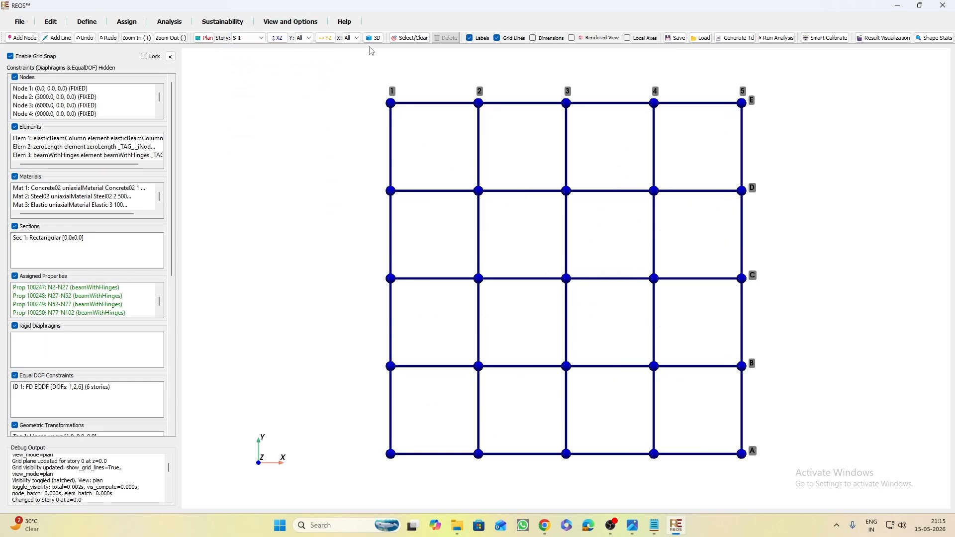
Select all beams of story S 1 in both directions with crossing selections, bay by bay
click(410, 38)
drag(776, 133, 314, 169)
drag(828, 228, 331, 257)
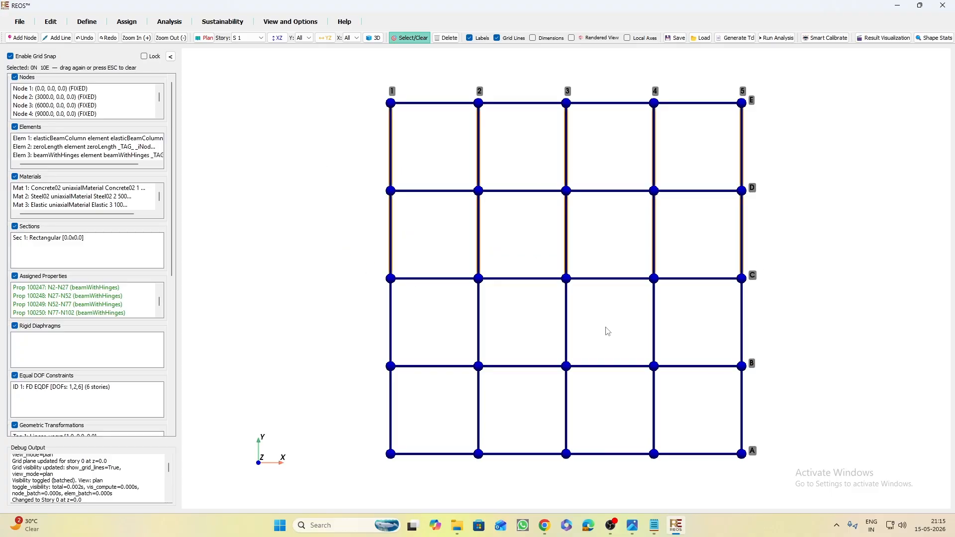
drag(803, 314, 343, 338)
drag(803, 390, 300, 429)
drag(702, 83, 682, 475)
drag(624, 70, 587, 488)
drag(548, 68, 517, 519)
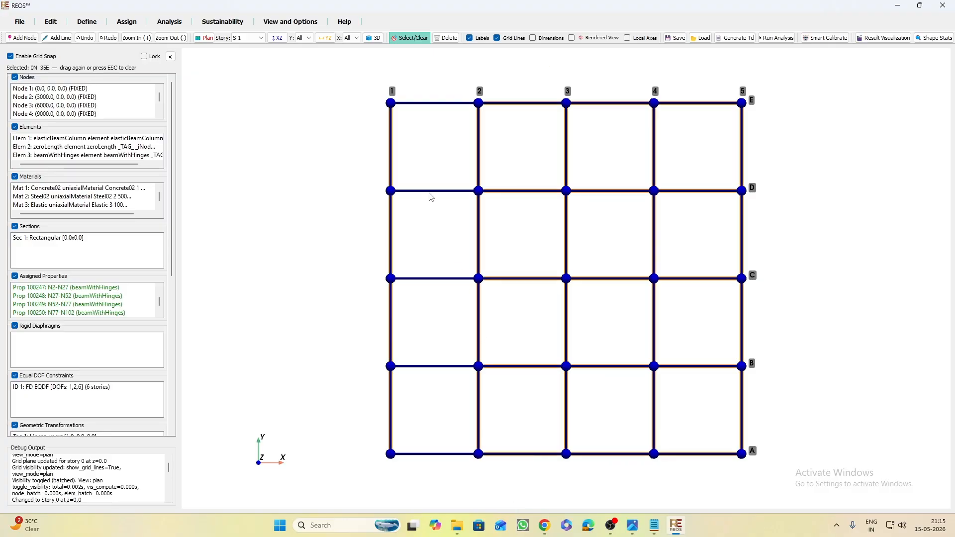
drag(455, 75, 426, 487)
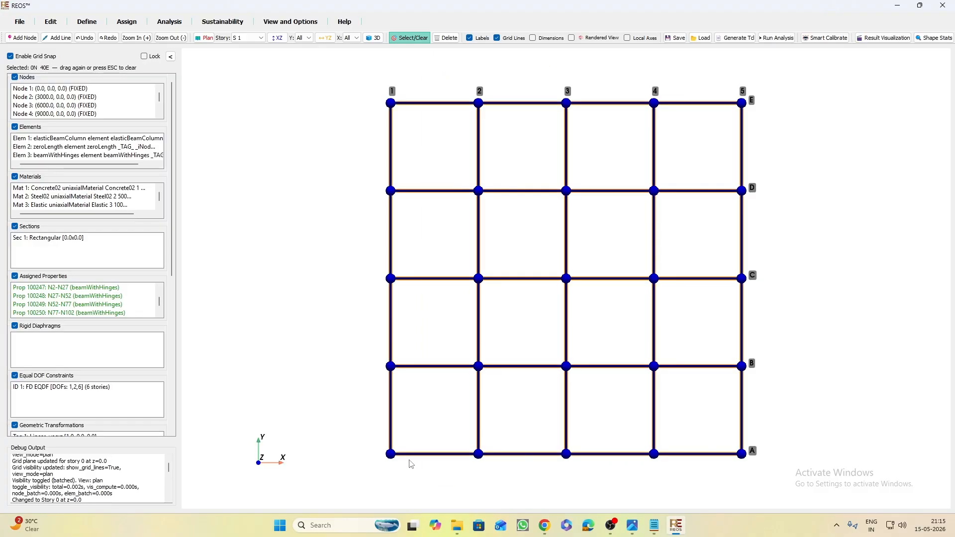
Show the plan of story S 2 and add all its beams in both directions to the selection
click(248, 38)
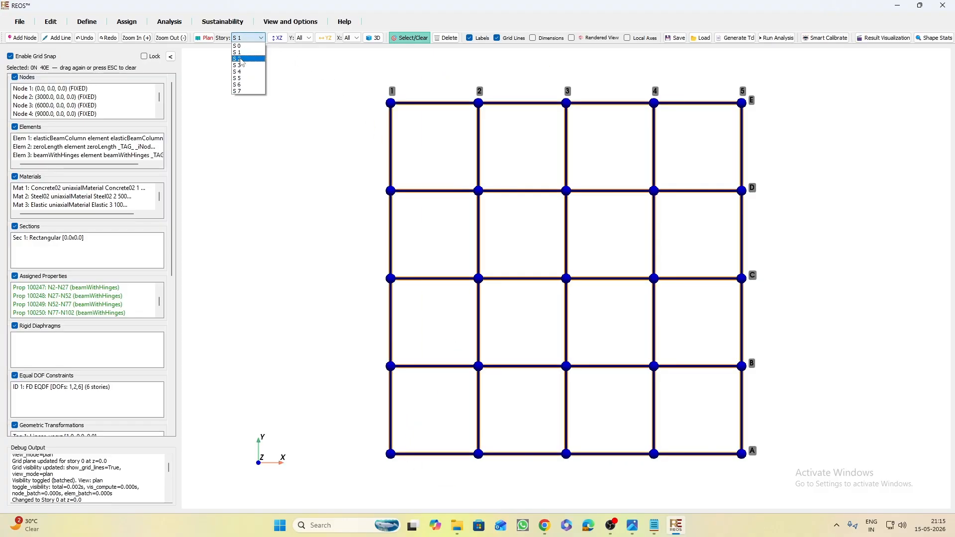
click(246, 55)
click(209, 42)
drag(756, 157, 334, 194)
drag(775, 229, 392, 262)
drag(770, 302, 279, 334)
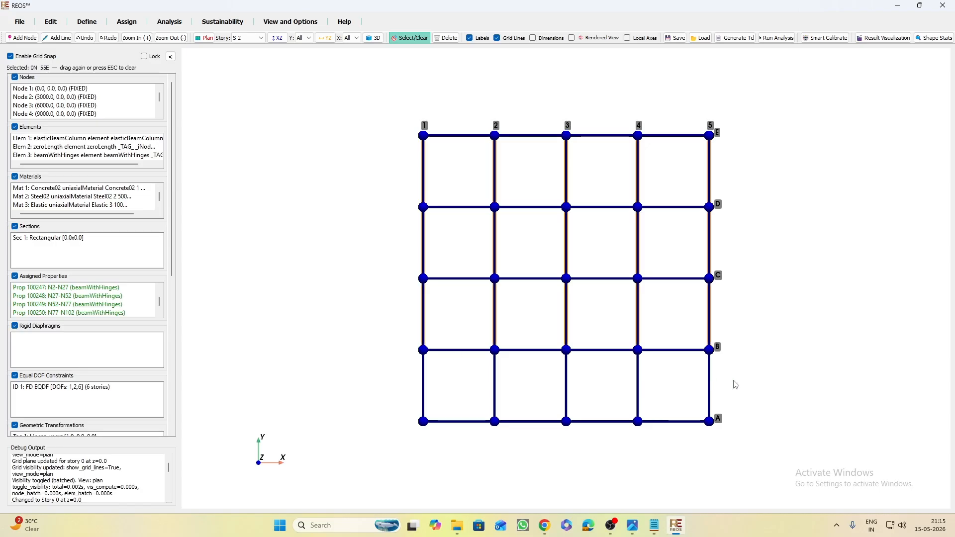
drag(766, 377, 367, 407)
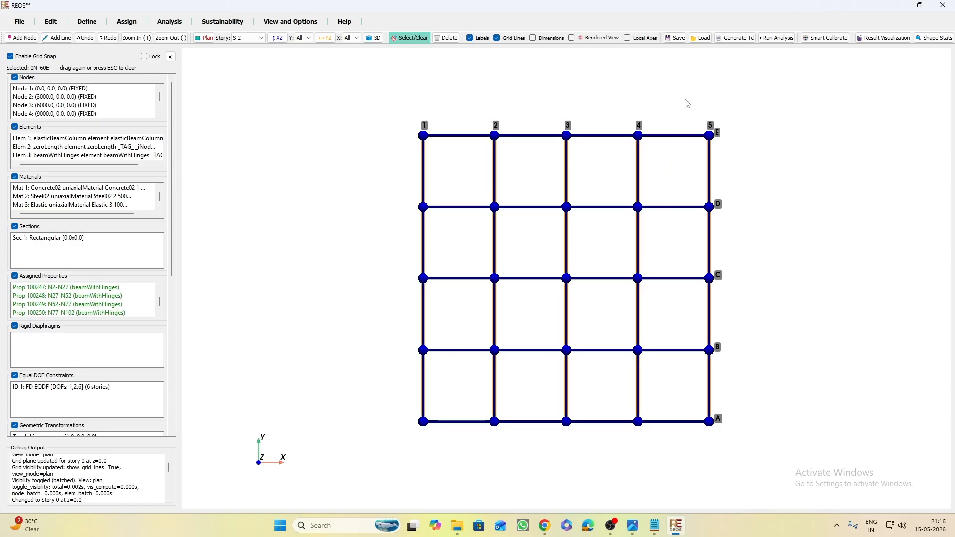
drag(684, 100, 672, 458)
drag(616, 107, 594, 452)
drag(542, 103, 517, 453)
drag(461, 103, 449, 453)
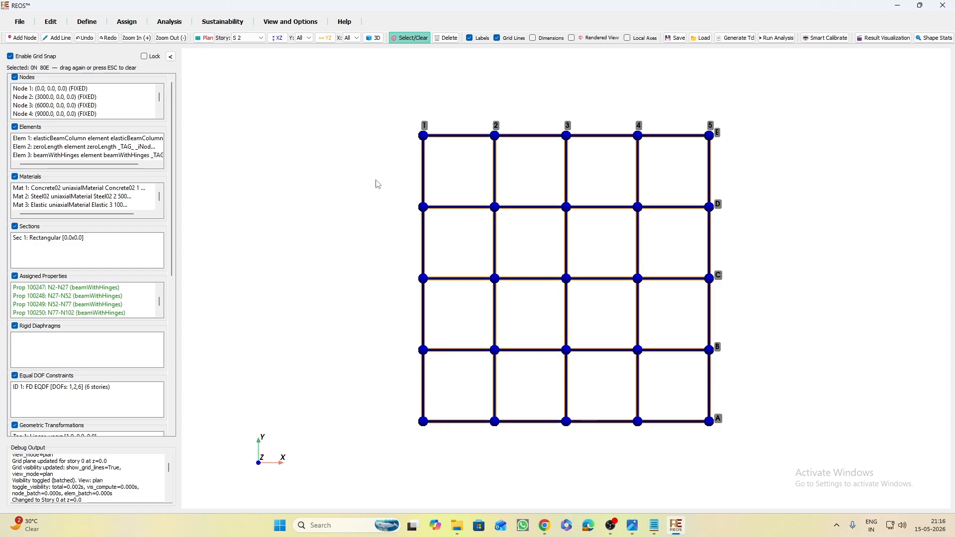
Show the plan of story S 3 and add all its beams in both directions to the selection
click(248, 38)
click(244, 65)
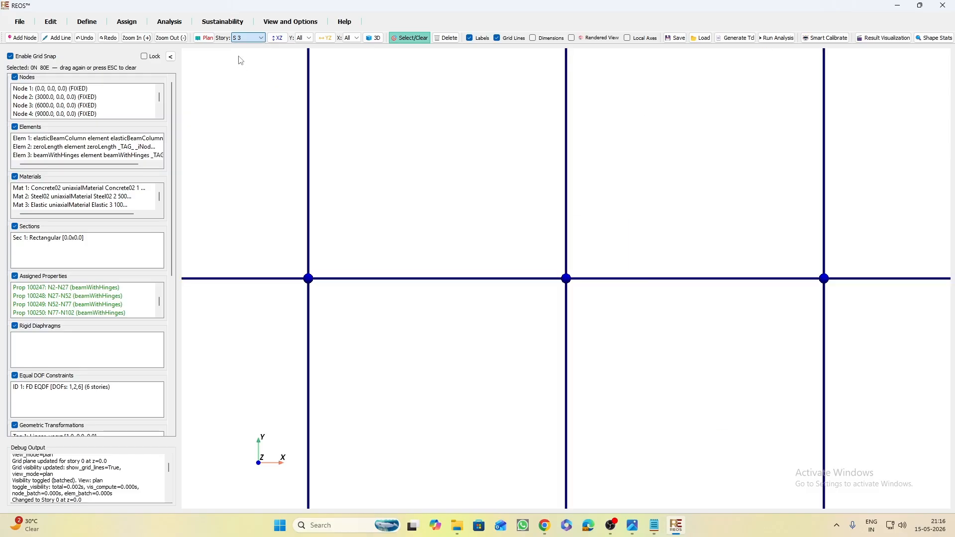
drag(795, 152, 293, 177)
drag(810, 226, 243, 268)
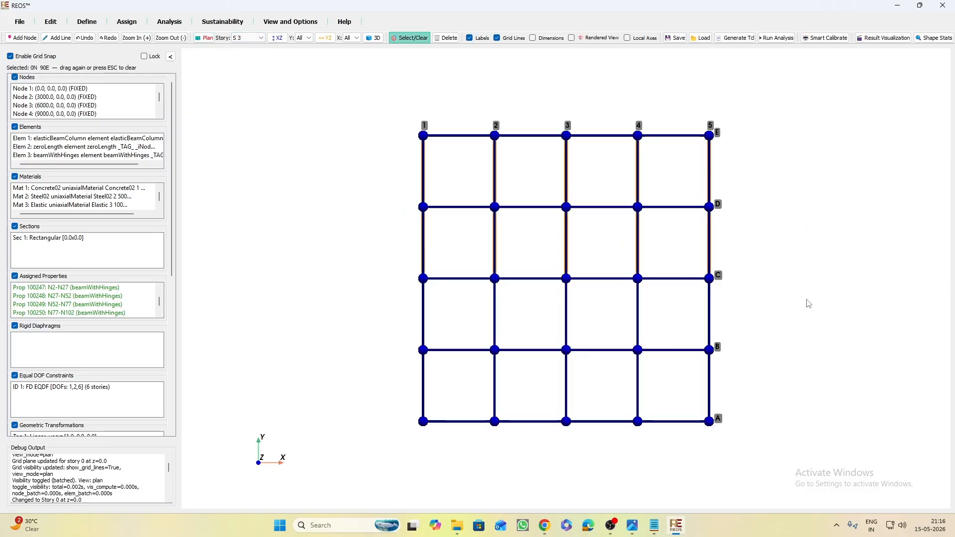
drag(809, 304, 278, 326)
drag(780, 379, 353, 396)
drag(684, 117, 662, 498)
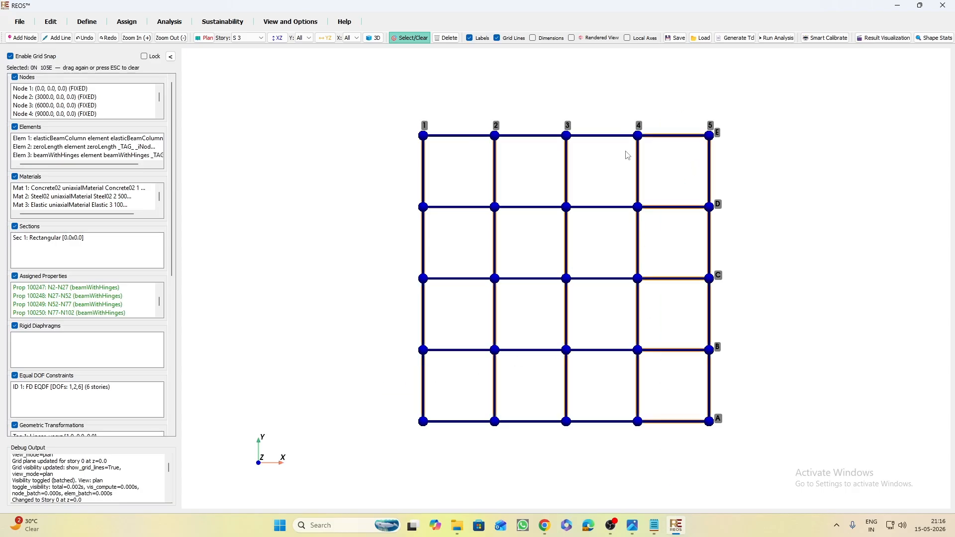
drag(623, 98, 587, 448)
drag(544, 102, 513, 453)
drag(478, 96, 453, 454)
Show the plan of story S 4 and add all its beams in both directions to the selection
click(244, 38)
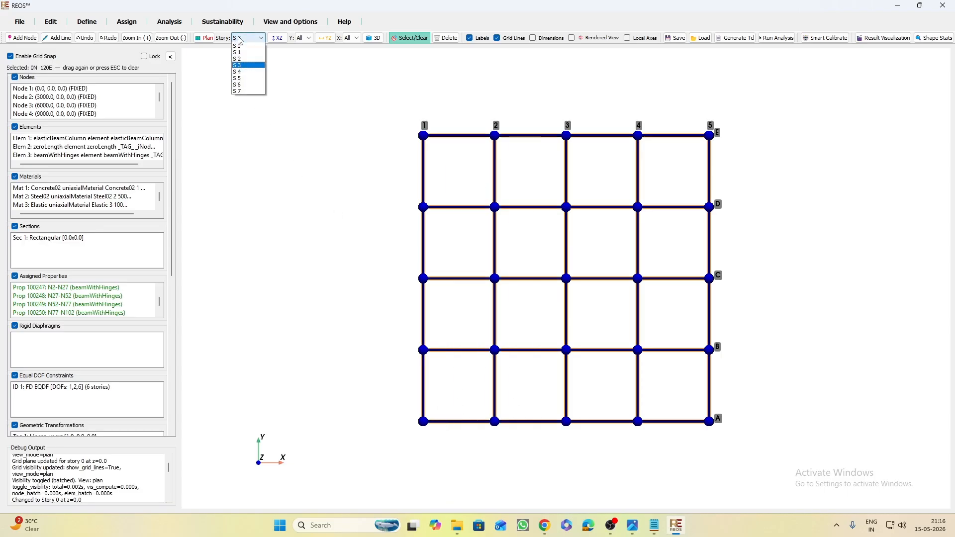
click(242, 73)
drag(812, 155, 336, 181)
drag(785, 233, 341, 262)
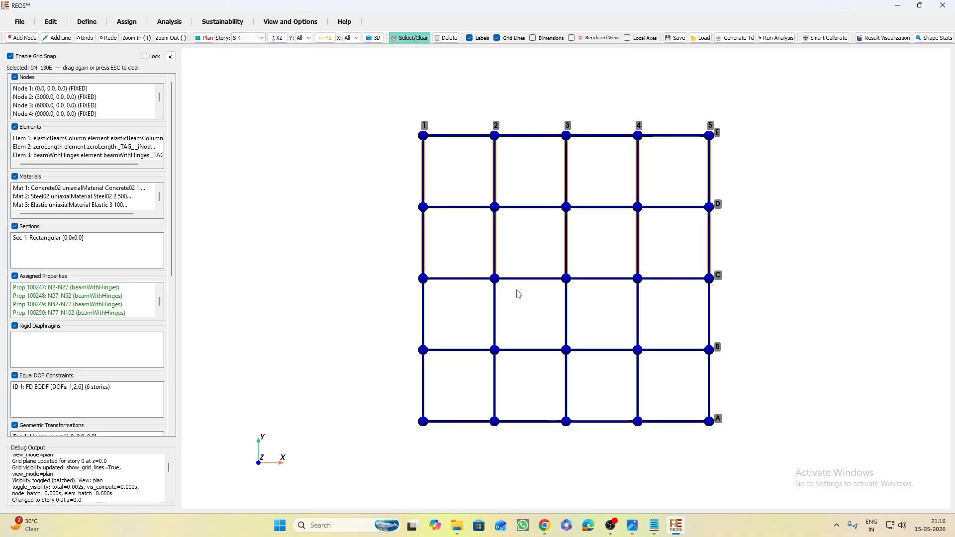
drag(805, 300, 334, 326)
drag(774, 367, 337, 394)
drag(687, 98, 666, 457)
drag(623, 90, 597, 475)
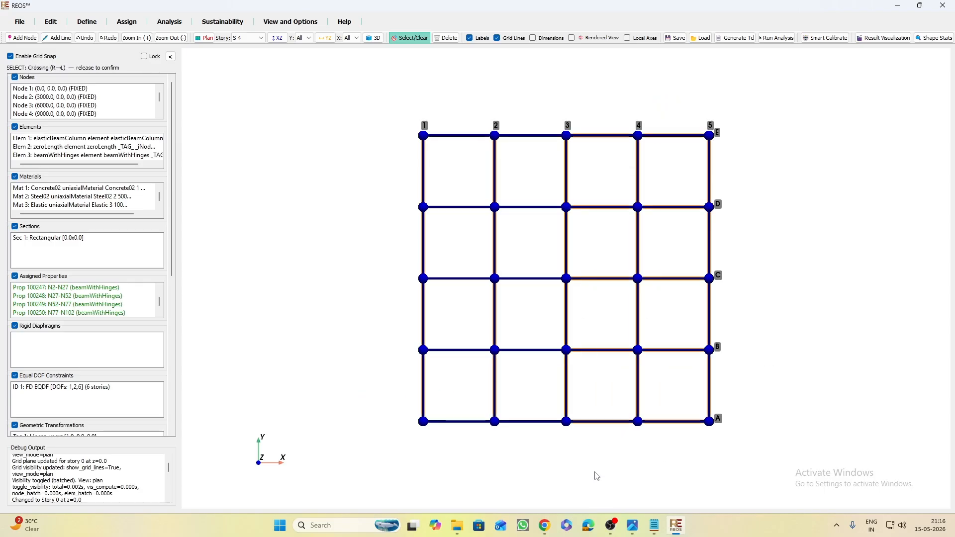
drag(537, 103, 509, 453)
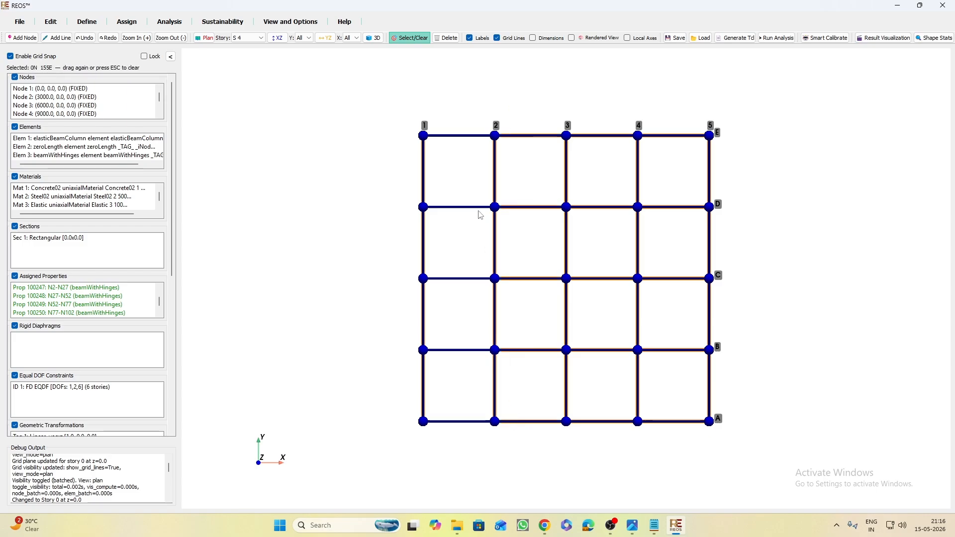
drag(478, 100, 462, 477)
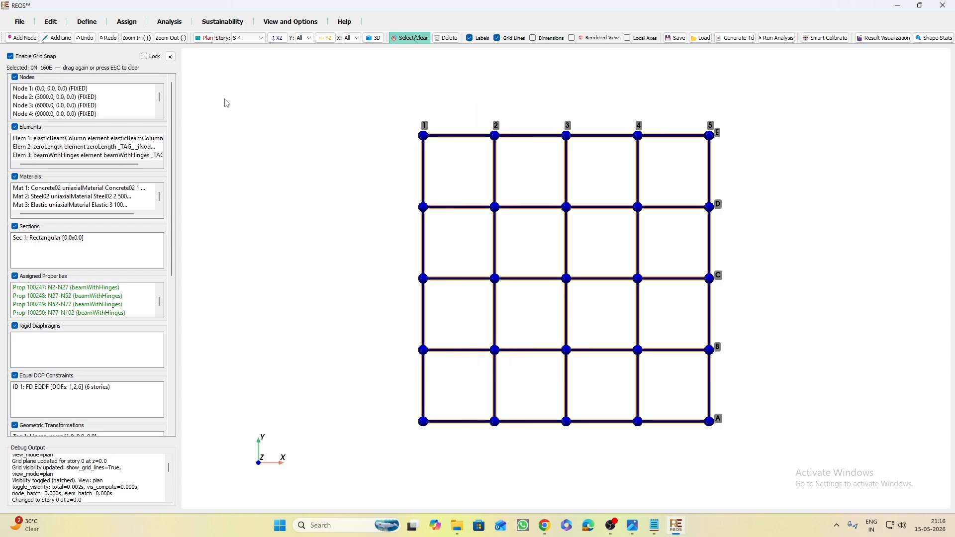
Show the plan of story S 5 and add all its beams in both directions to the selection
click(247, 38)
click(238, 78)
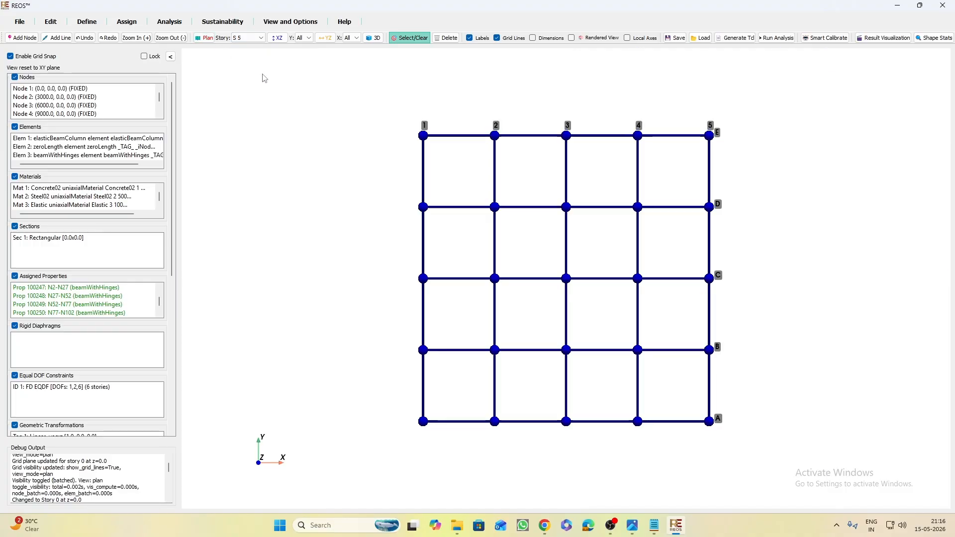
drag(816, 149, 321, 199)
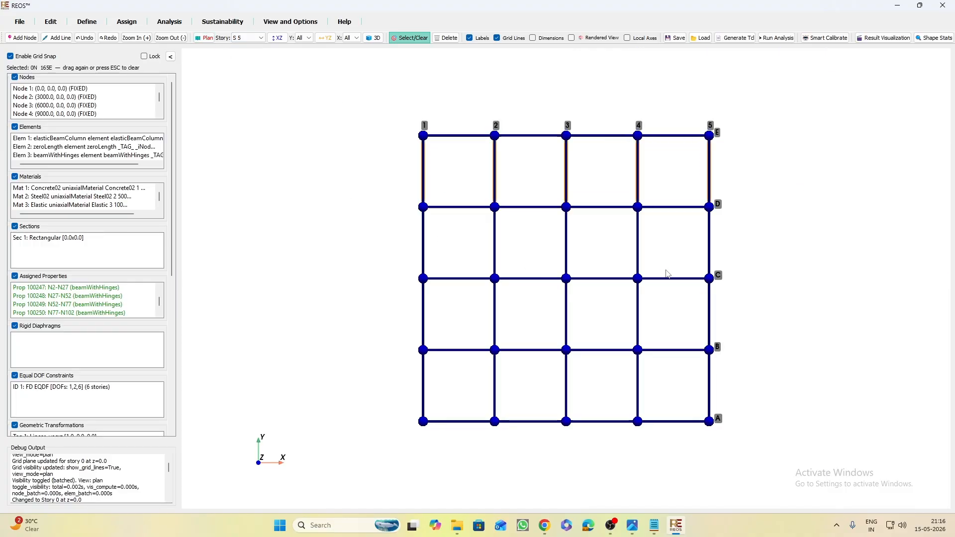
drag(786, 232, 282, 257)
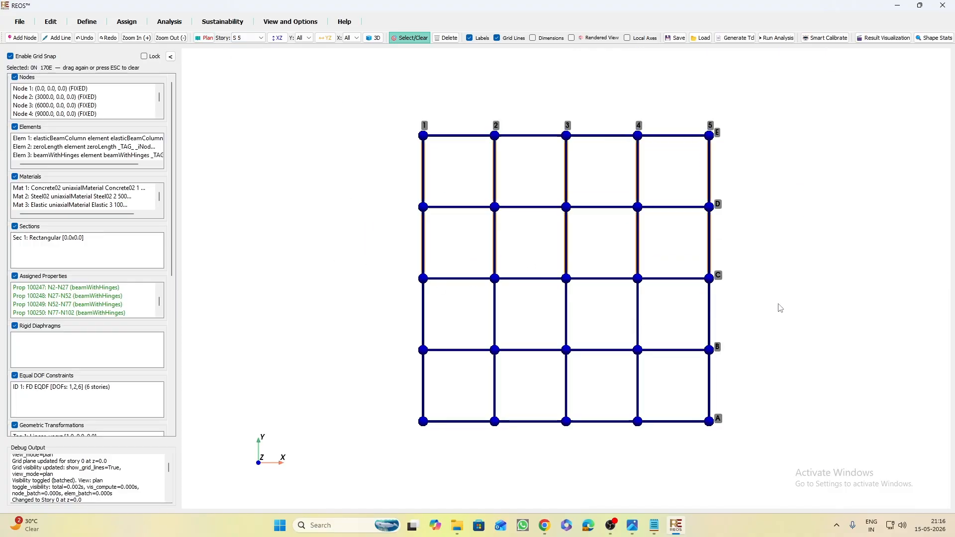
drag(781, 308, 309, 330)
drag(766, 375, 310, 394)
drag(688, 91, 667, 470)
drag(607, 102, 597, 480)
drag(541, 98, 518, 474)
drag(476, 104, 453, 470)
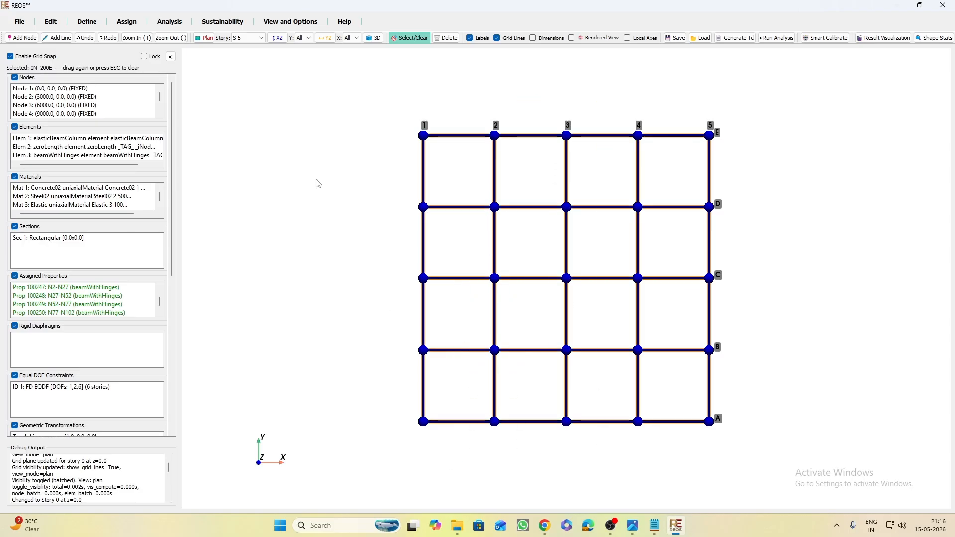
Show the plan of story S 6 and add all its beams in both directions to the selection
click(251, 40)
click(247, 86)
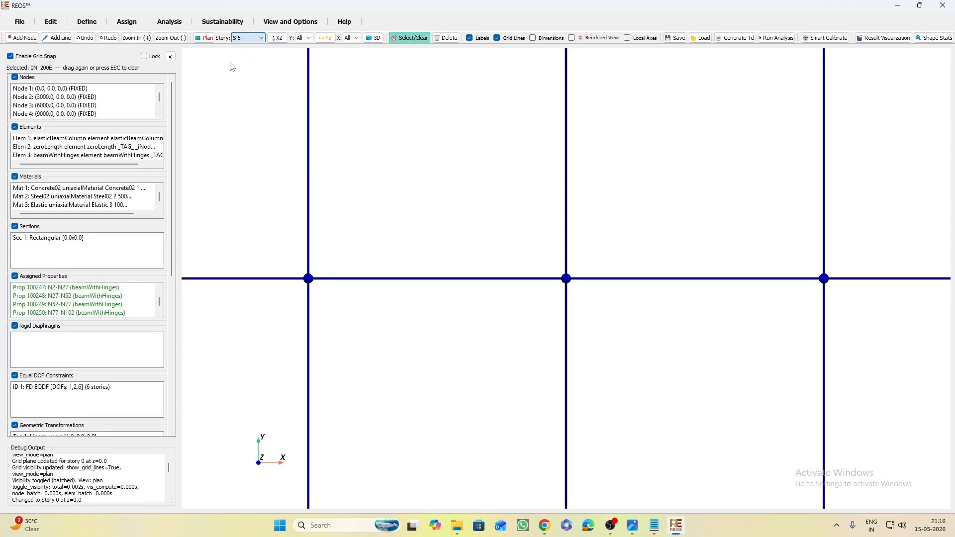
scroll(482, 227, down, 5)
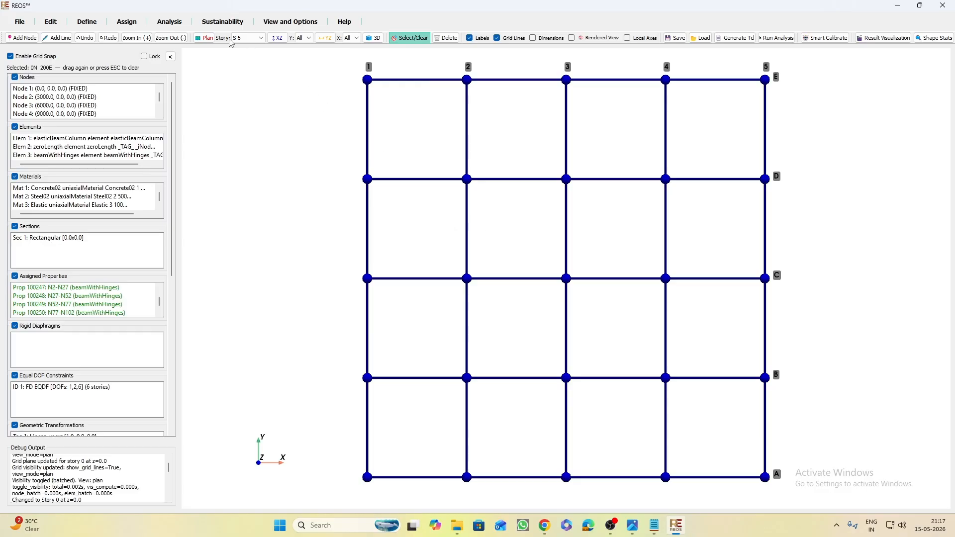
click(205, 40)
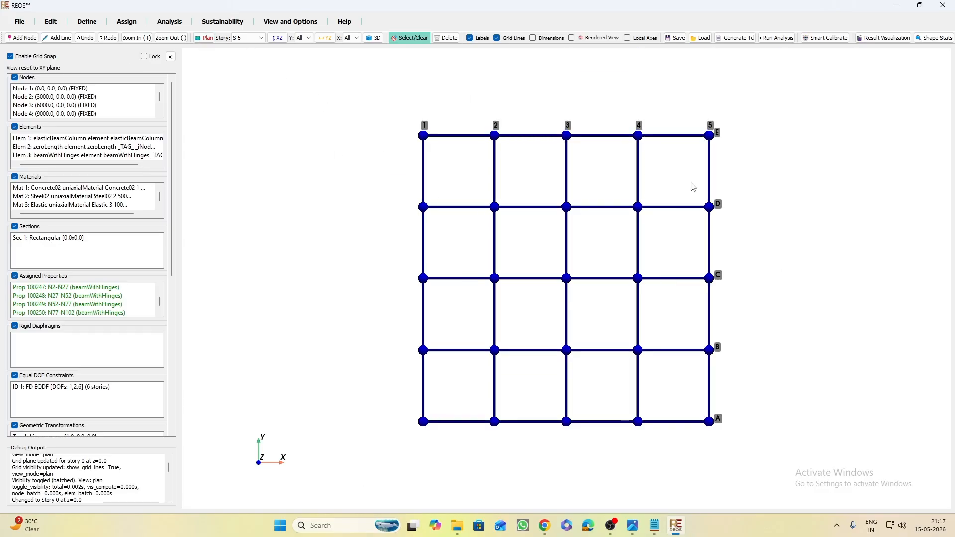
drag(760, 160, 334, 183)
drag(764, 221, 374, 249)
drag(763, 304, 355, 332)
drag(789, 382, 278, 403)
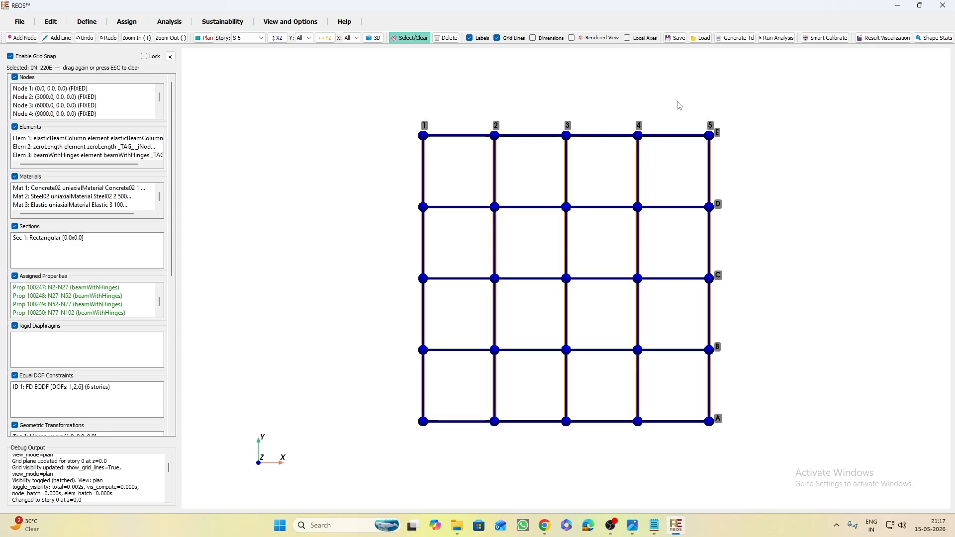
drag(679, 103, 672, 443)
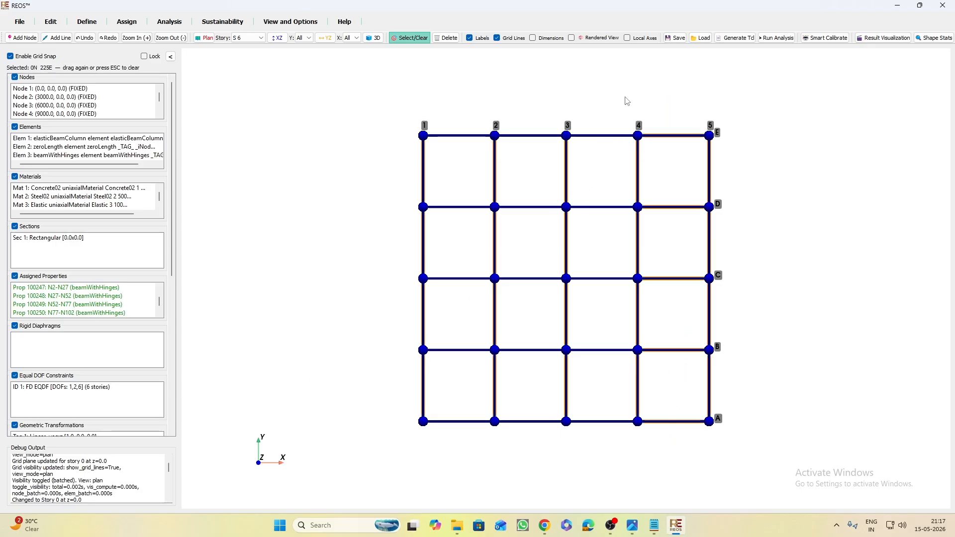
drag(612, 104, 589, 460)
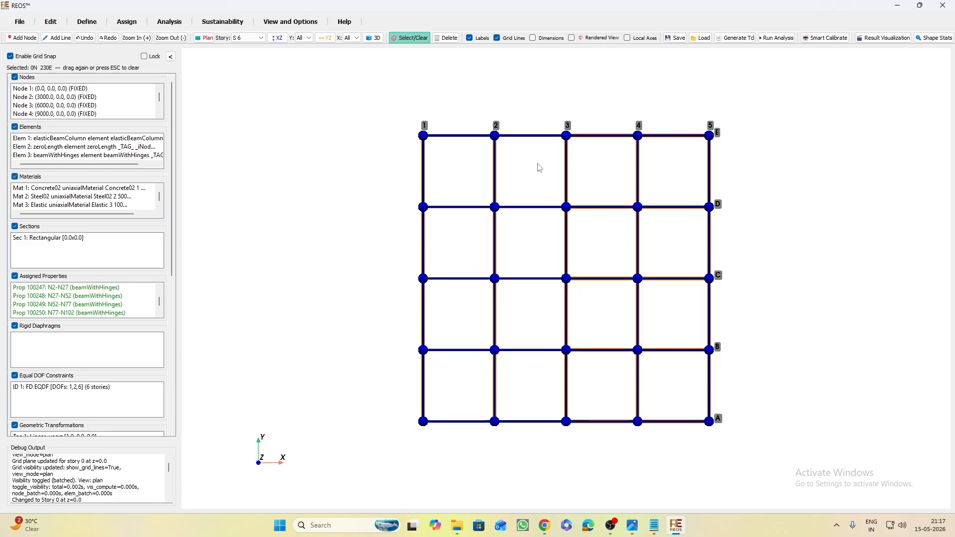
drag(546, 100, 522, 445)
drag(478, 90, 449, 465)
Switch to the 3D view and start a load assignment for the selected beams with category ID 1: Floor Live Load and pattern ID 1: Plain
click(374, 38)
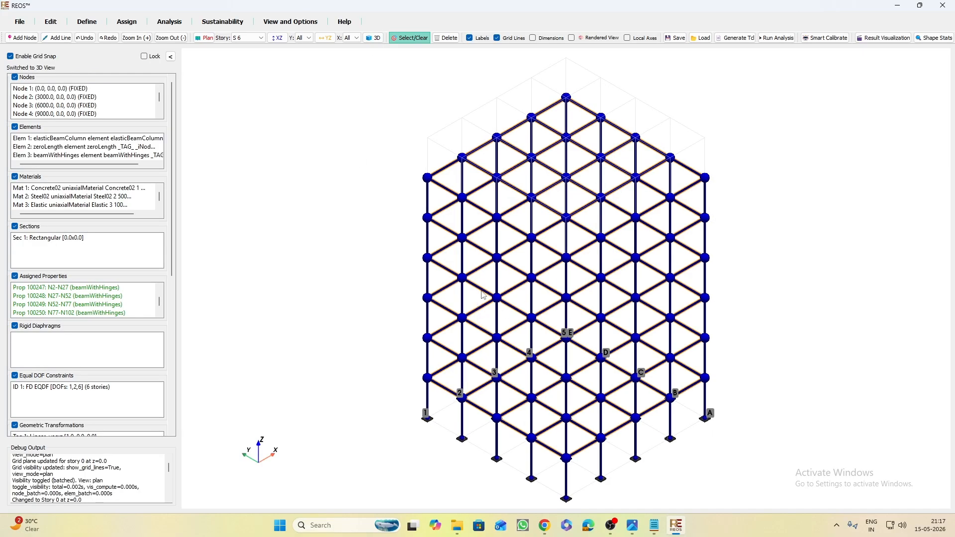
click(133, 22)
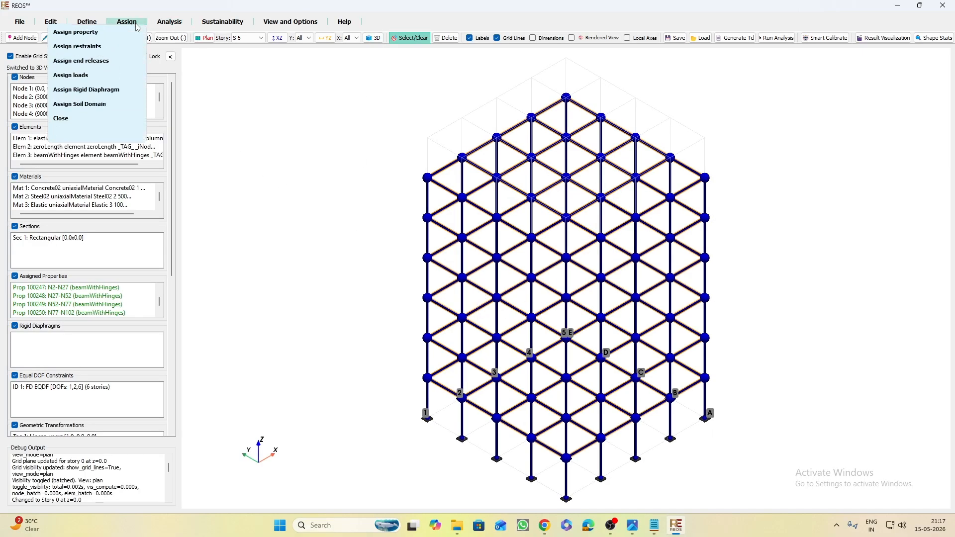
click(89, 81)
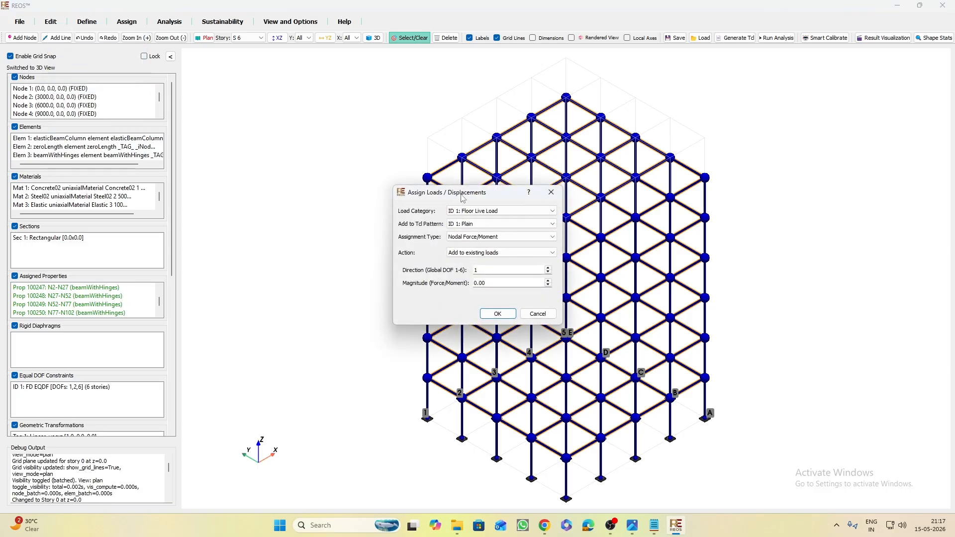
drag(460, 194, 281, 102)
click(310, 119)
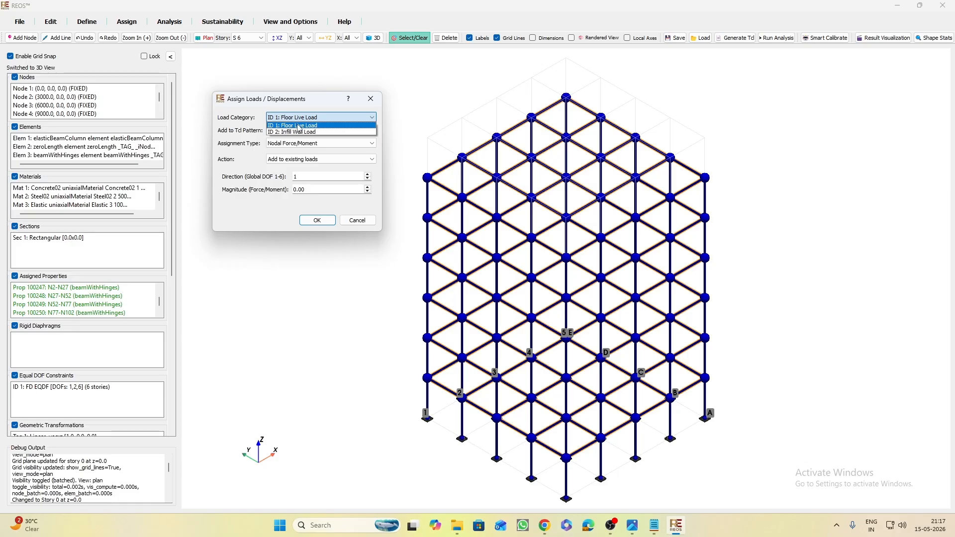
click(295, 125)
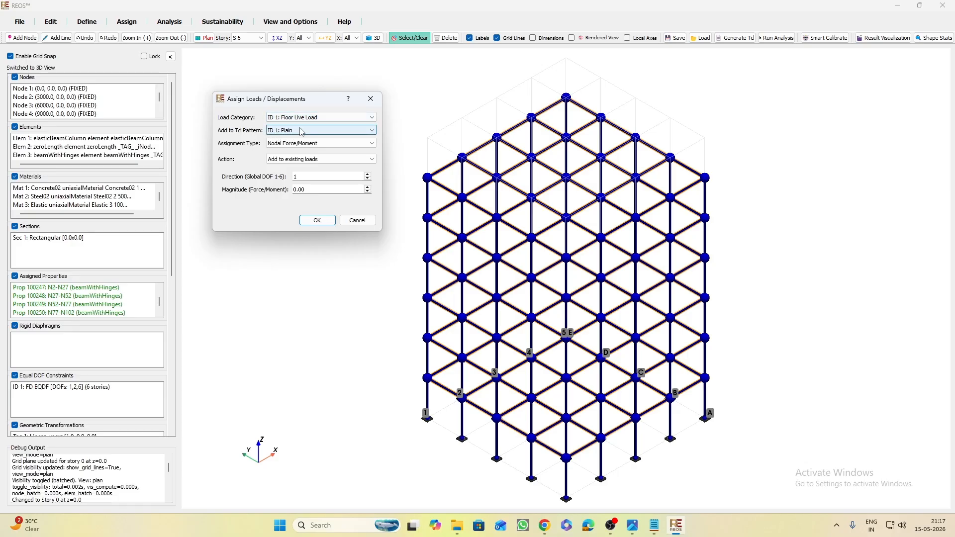
click(300, 130)
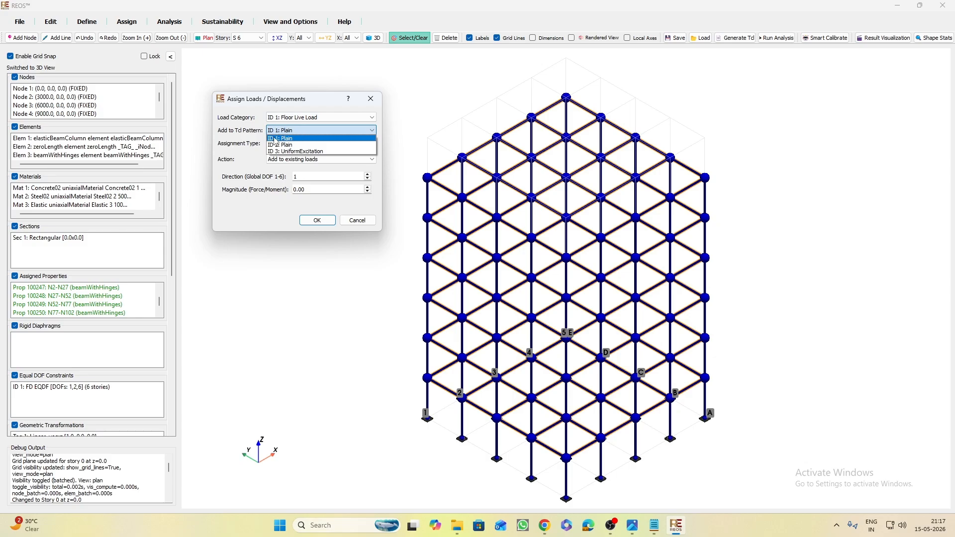
click(276, 139)
Assign the selected beams an element trapezoidal load in Global -Z, start and end magnitude 8.00, replacing all existing loads in this category
click(305, 144)
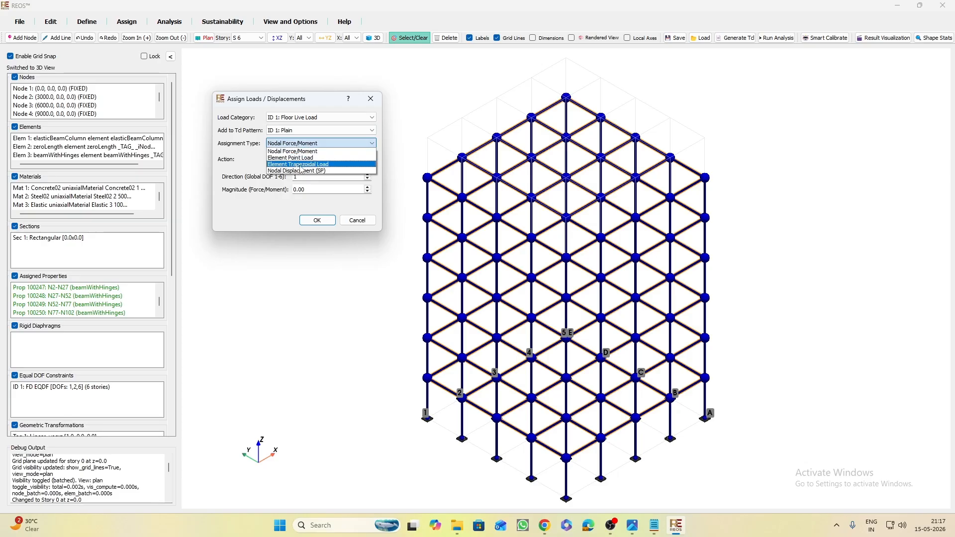
click(328, 165)
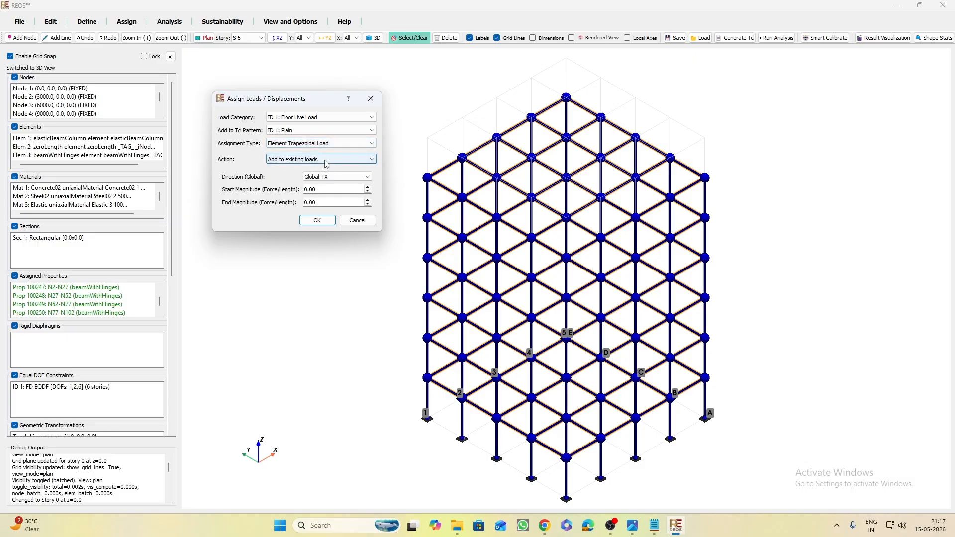
click(327, 163)
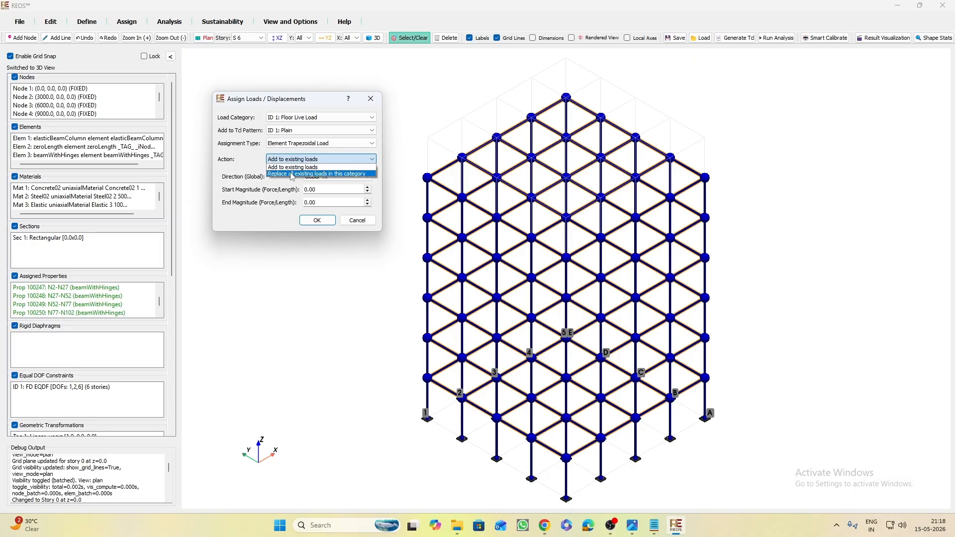
click(293, 174)
click(323, 177)
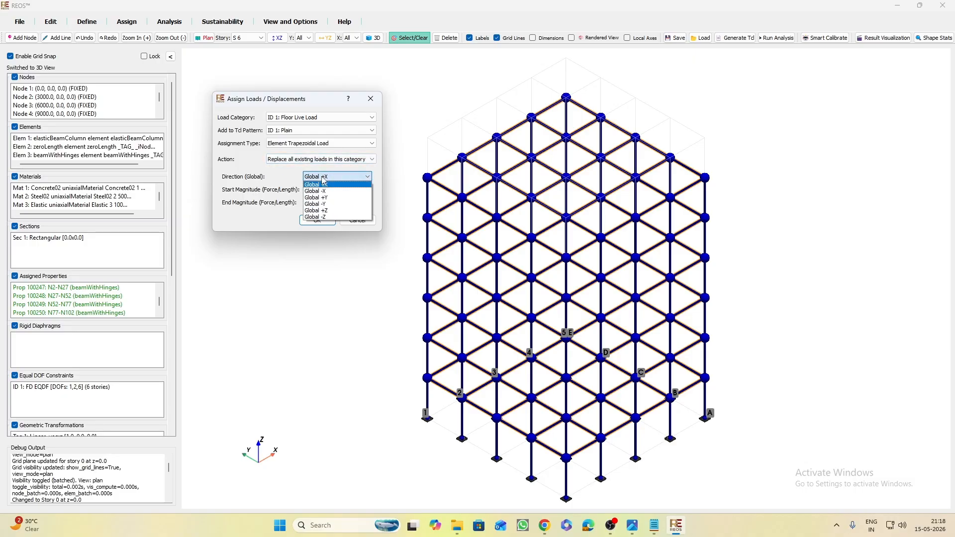
click(322, 218)
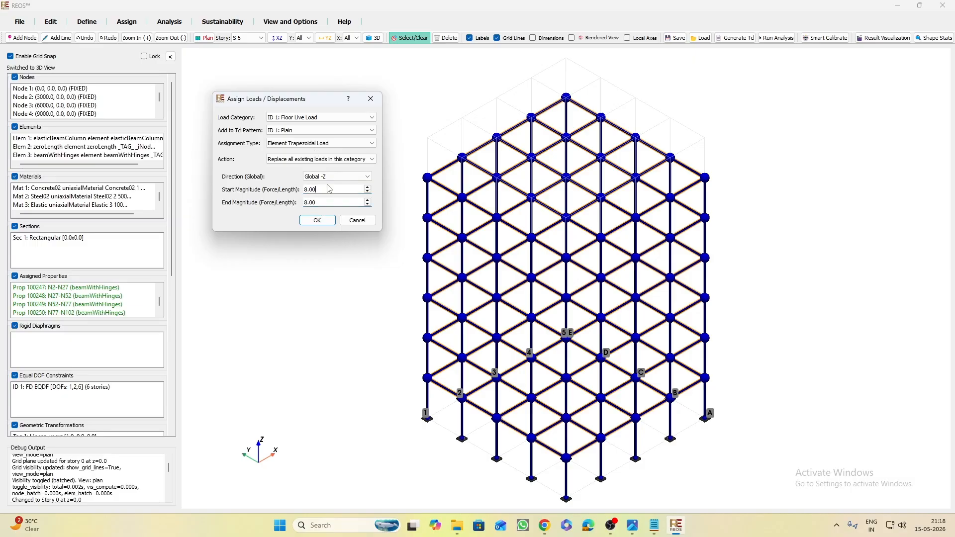
click(317, 221)
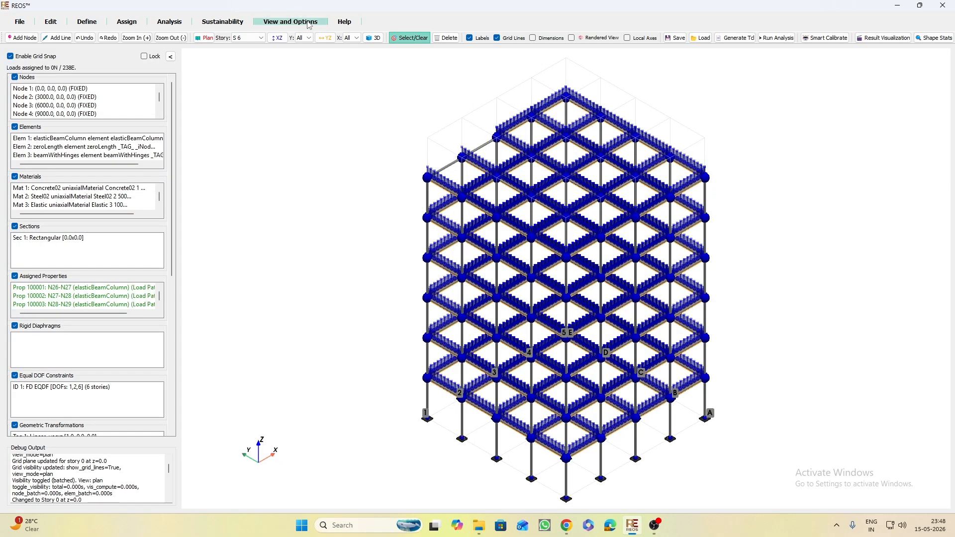
Clear the beam selection and inspect the Floor Live Load arrows on the frame in 3D
click(293, 23)
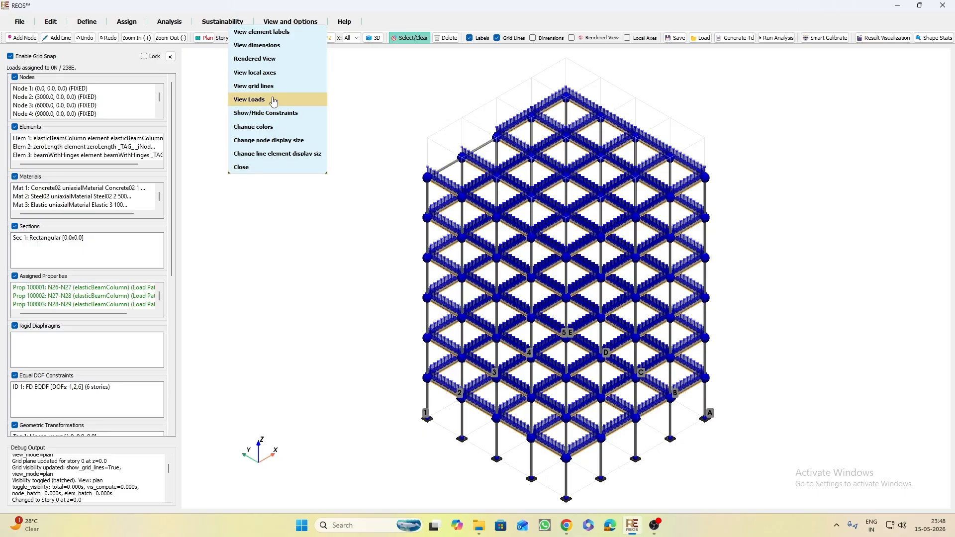
click(273, 99)
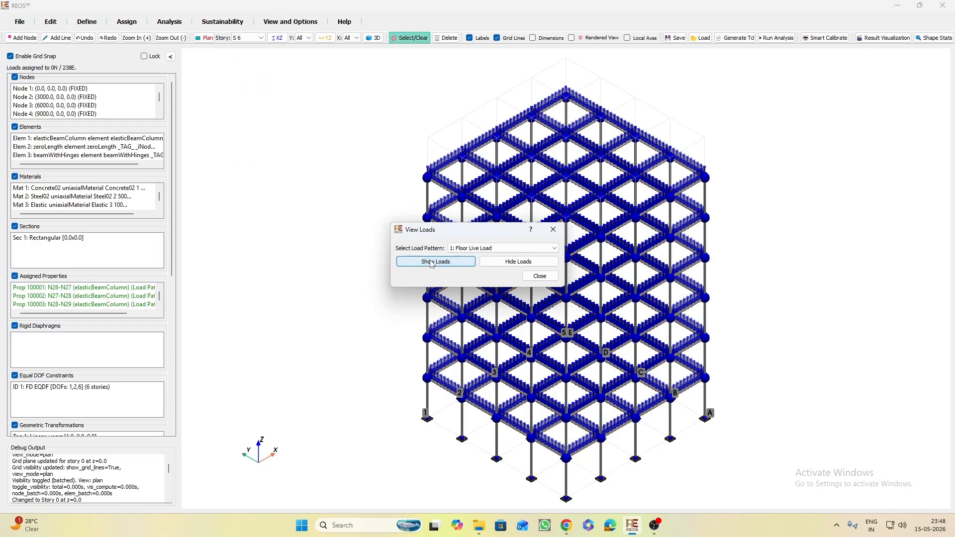
drag(505, 232, 283, 145)
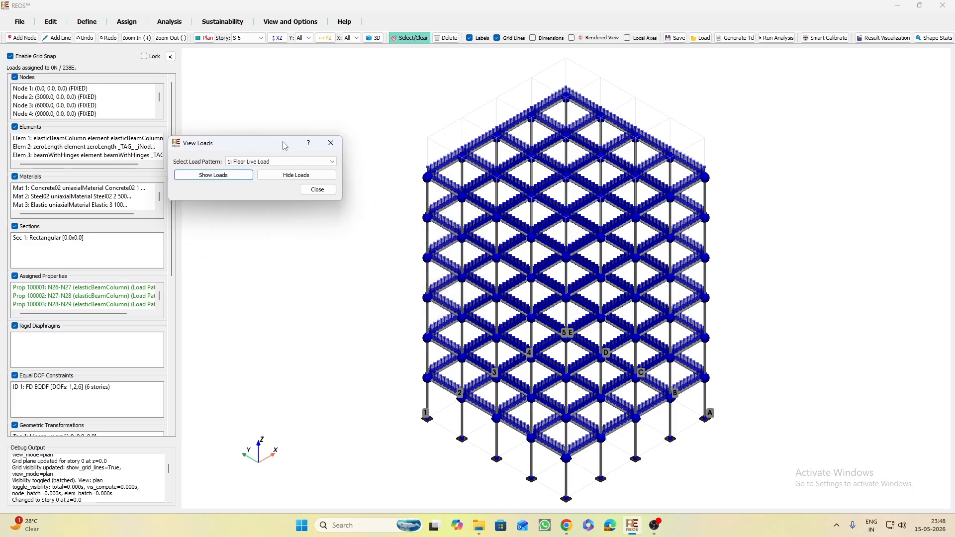
drag(354, 260, 341, 213)
click(409, 38)
mouse_move(397, 267)
mouse_down()
mouse_move(388, 296)
mouse_move(384, 244)
mouse_move(398, 232)
mouse_move(386, 235)
mouse_move(407, 257)
mouse_move(411, 241)
mouse_move(444, 237)
mouse_move(398, 249)
mouse_up()
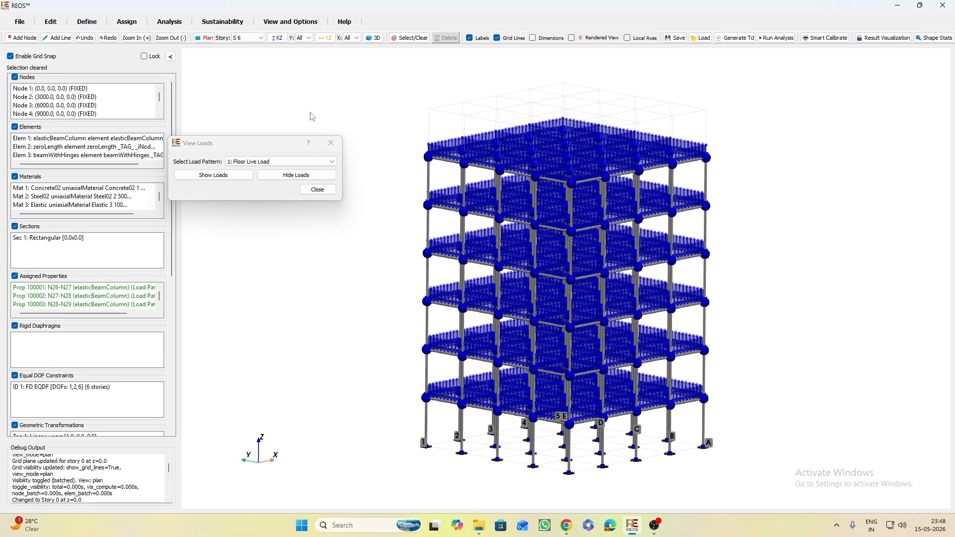
click(331, 143)
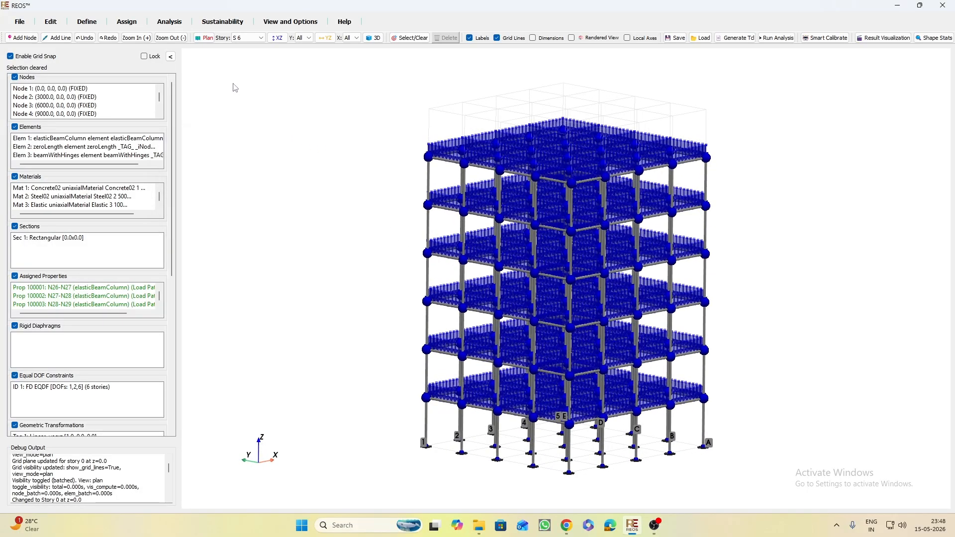
Hide the displayed loads of pattern 1: Floor Live Load
click(290, 22)
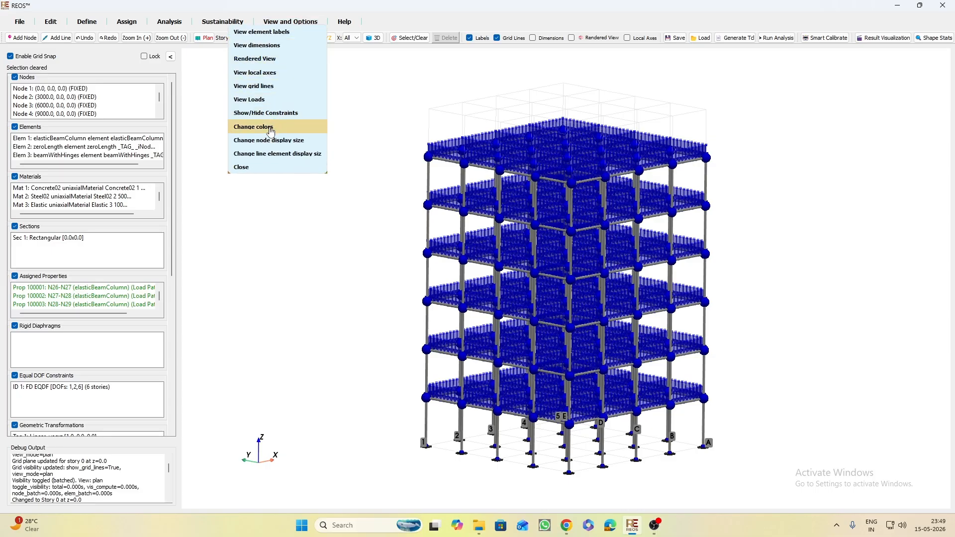
click(277, 100)
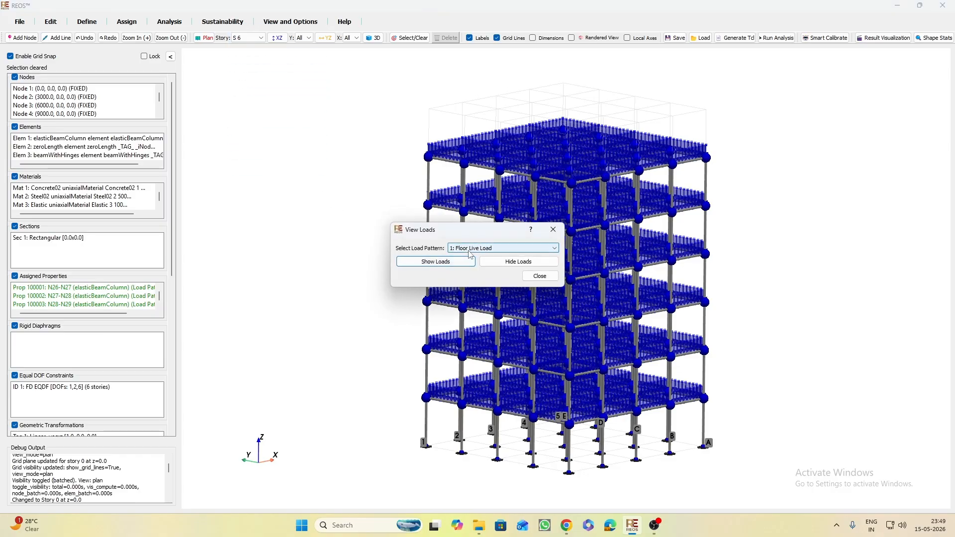
click(532, 265)
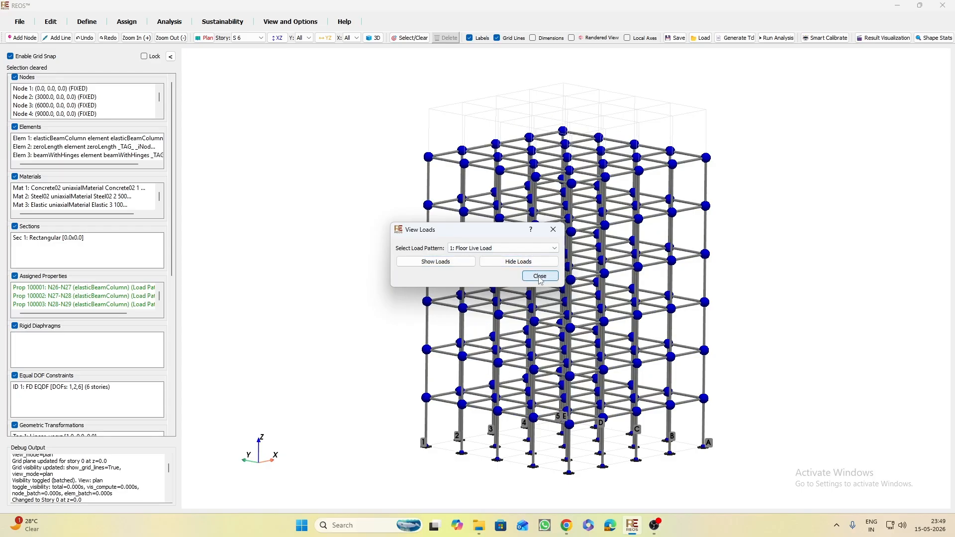
click(541, 277)
Save the model over the existing Practice_1.reos file
click(677, 38)
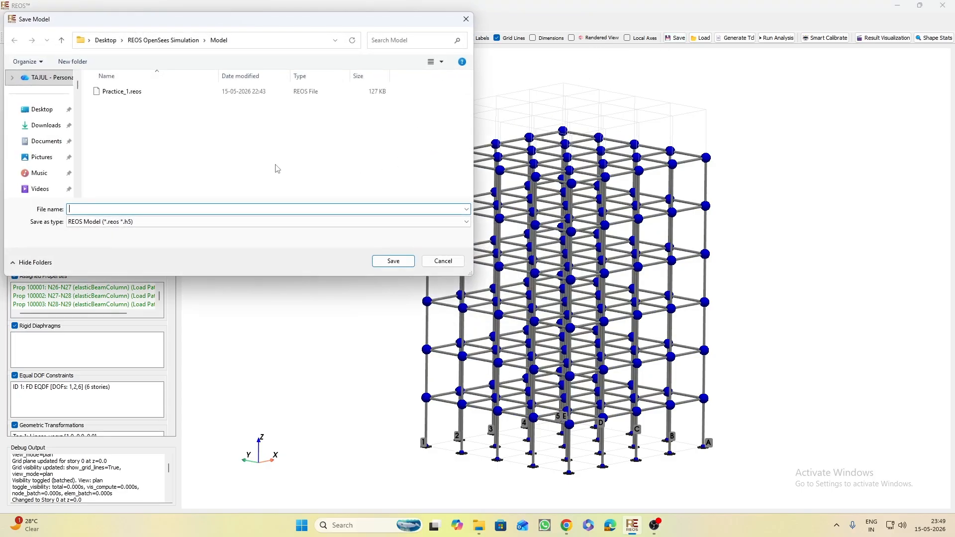
click(378, 91)
click(393, 262)
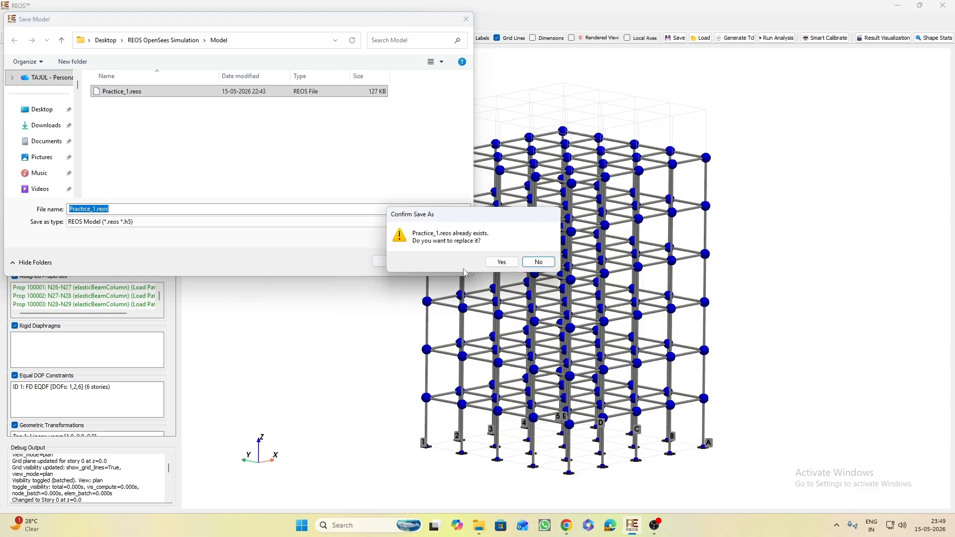
click(492, 264)
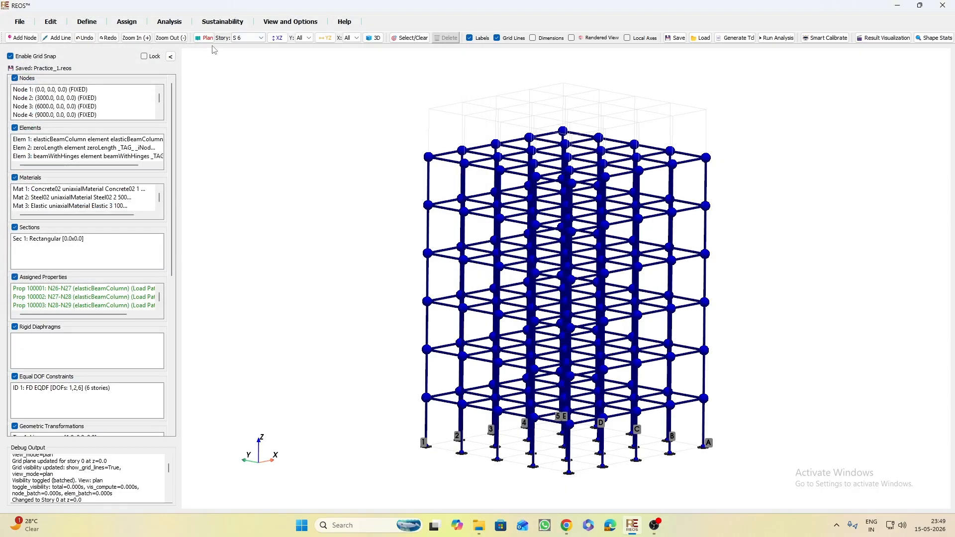
Show the plan of story S 1 and select all its beams in both directions
click(247, 39)
click(246, 56)
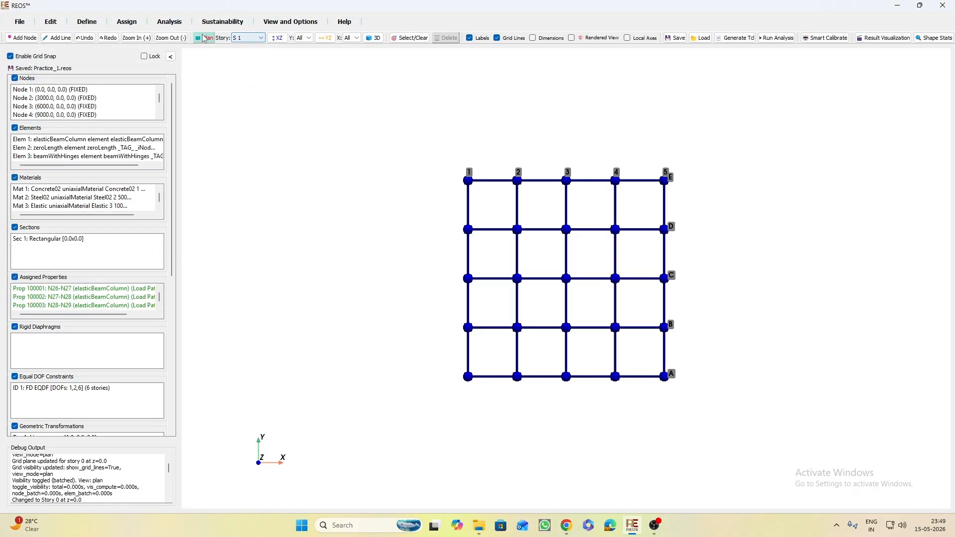
click(204, 38)
scroll(642, 226, up, 3)
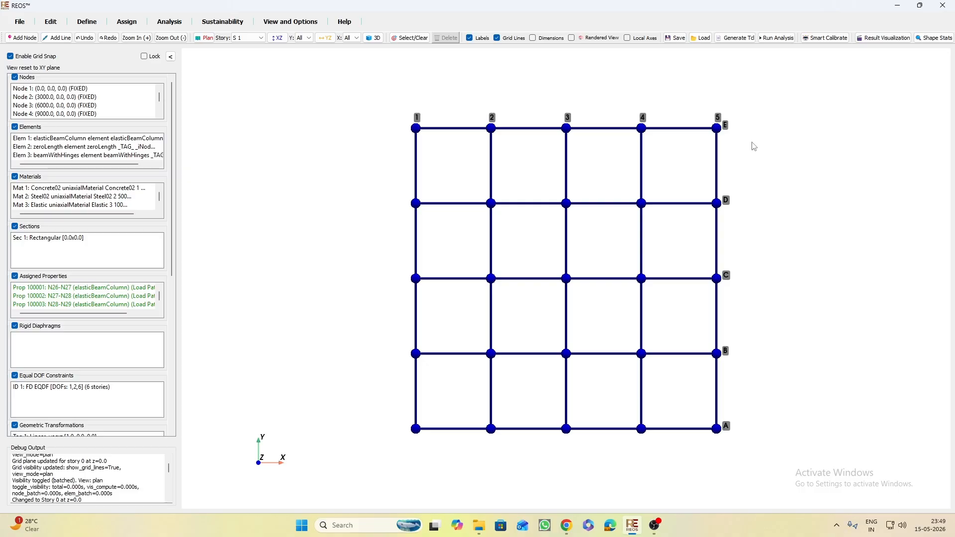
click(410, 38)
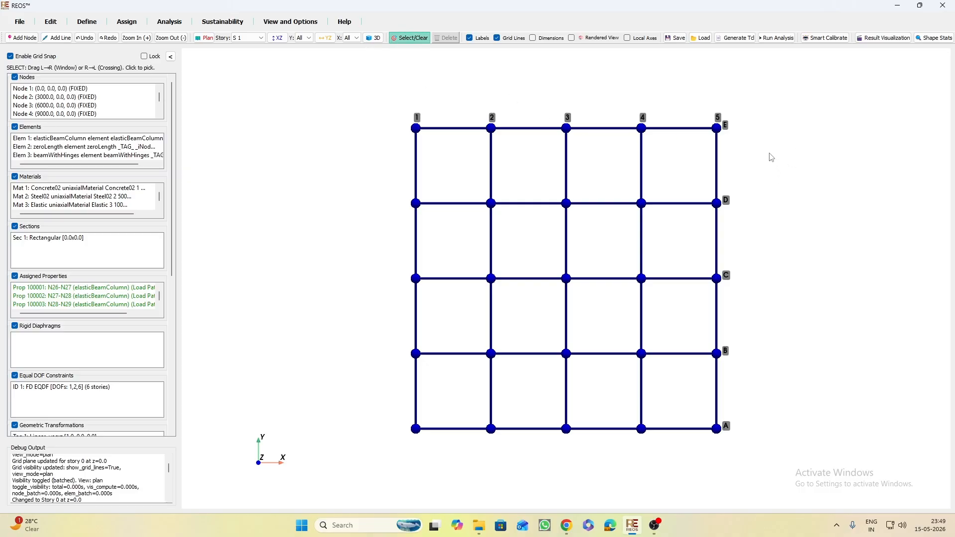
drag(774, 149, 286, 197)
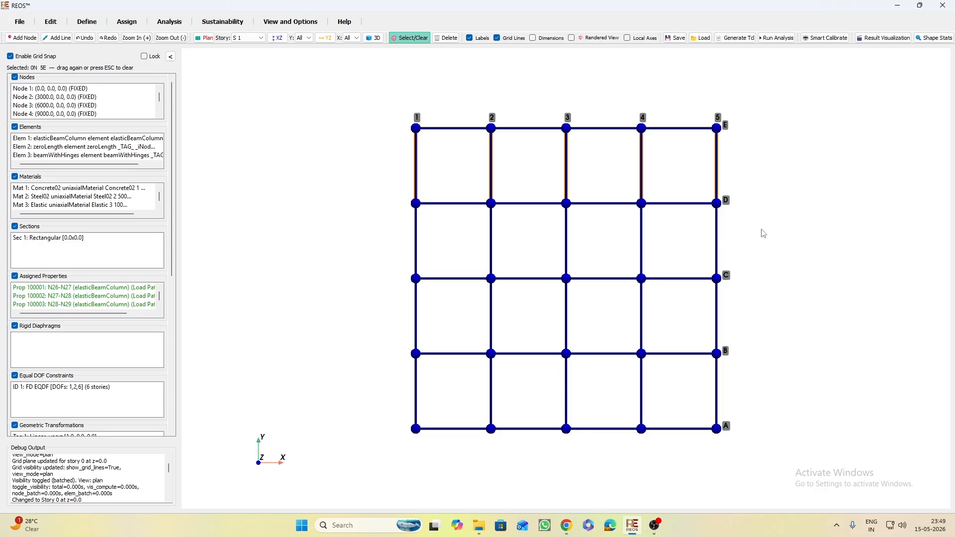
drag(774, 225, 332, 274)
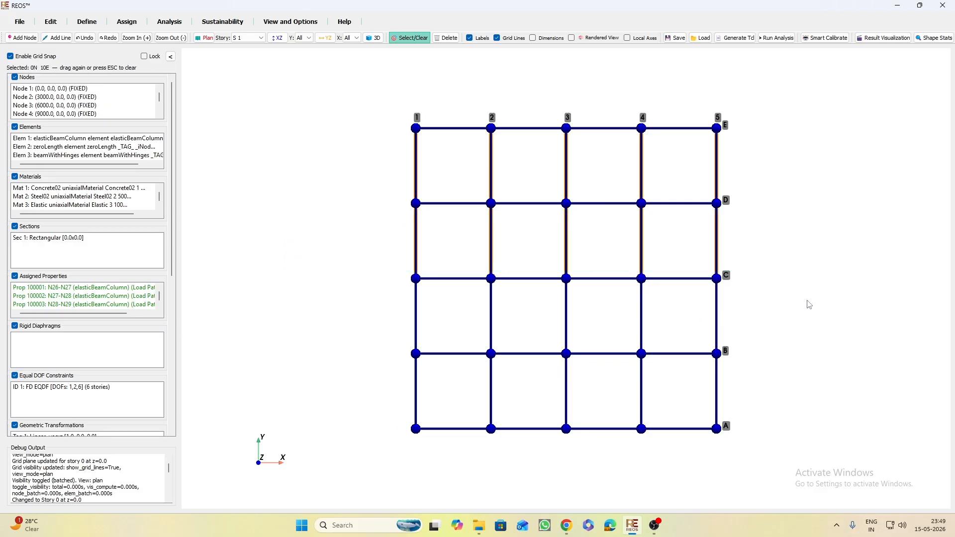
drag(809, 300, 251, 325)
drag(786, 373, 348, 401)
drag(696, 97, 679, 457)
drag(615, 100, 601, 455)
drag(536, 99, 527, 465)
drag(462, 109, 445, 482)
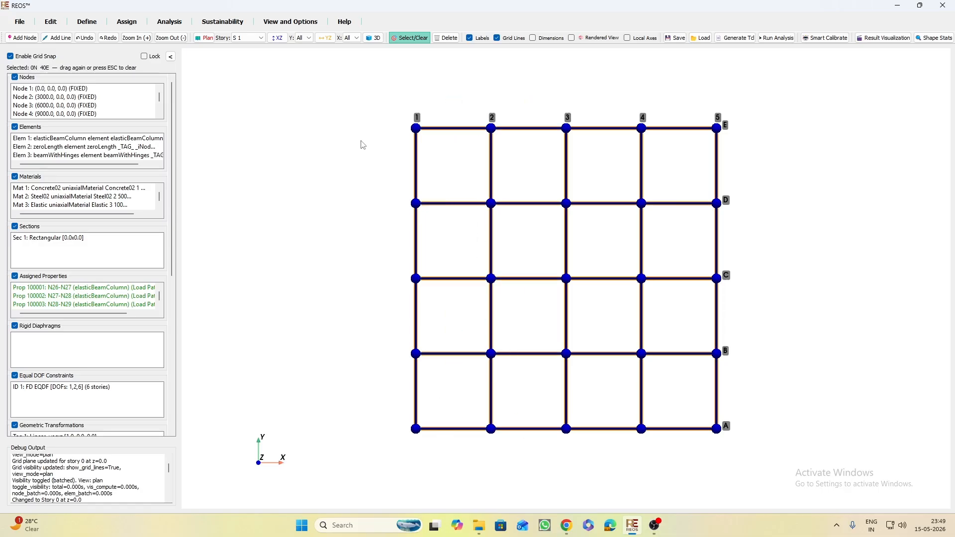
Show the plan of story S 2 and add all its beams in both directions to the selection
click(252, 38)
click(243, 59)
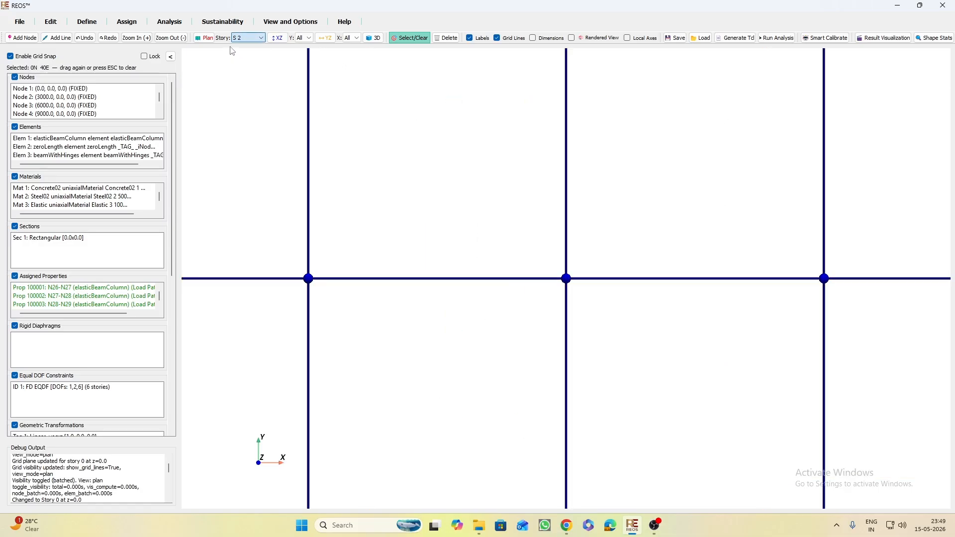
drag(782, 145, 374, 176)
drag(779, 228, 338, 256)
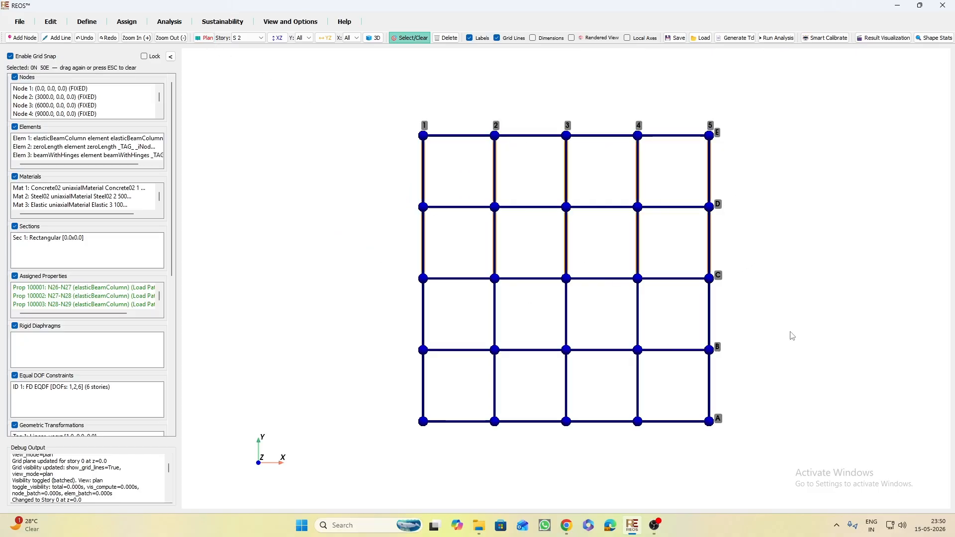
drag(818, 297, 304, 324)
drag(777, 368, 278, 390)
drag(690, 88, 653, 476)
drag(622, 96, 593, 454)
drag(548, 89, 527, 463)
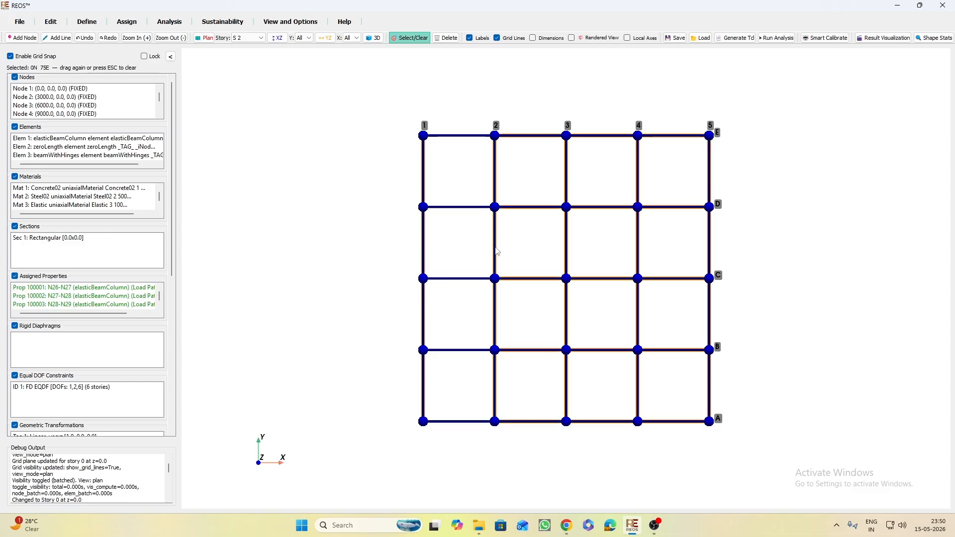
drag(476, 107, 428, 465)
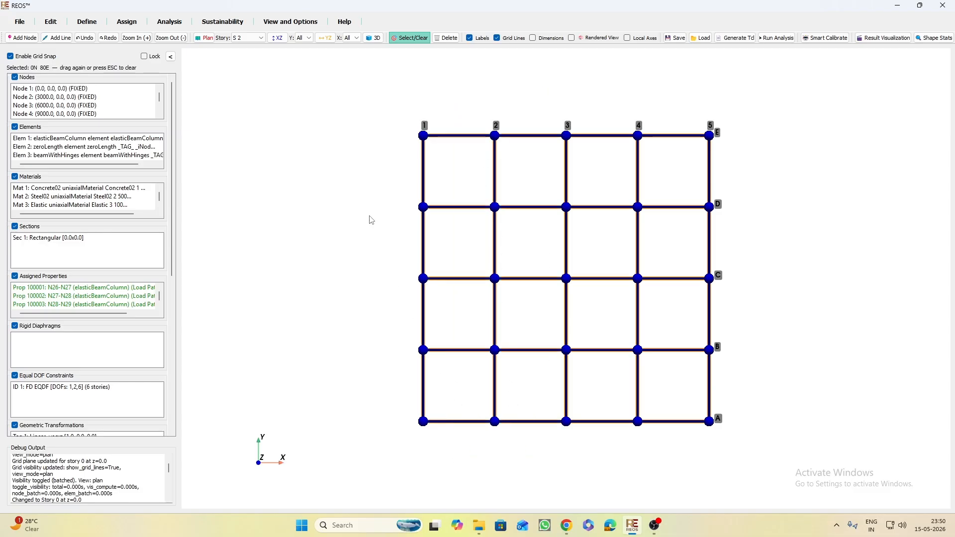
Show the plan of story S 3 and add all its beams in both directions to the selection
click(247, 38)
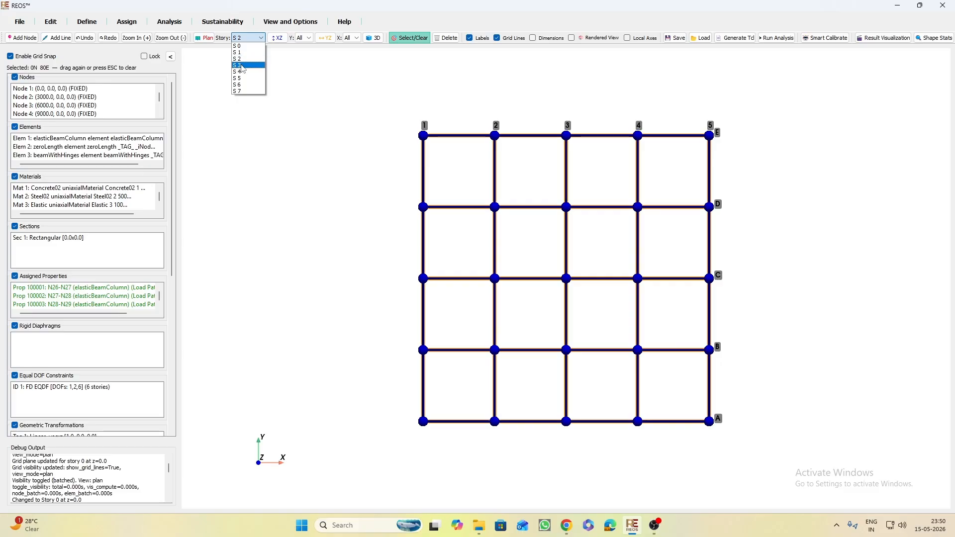
click(243, 65)
drag(794, 156, 310, 184)
drag(783, 235, 270, 249)
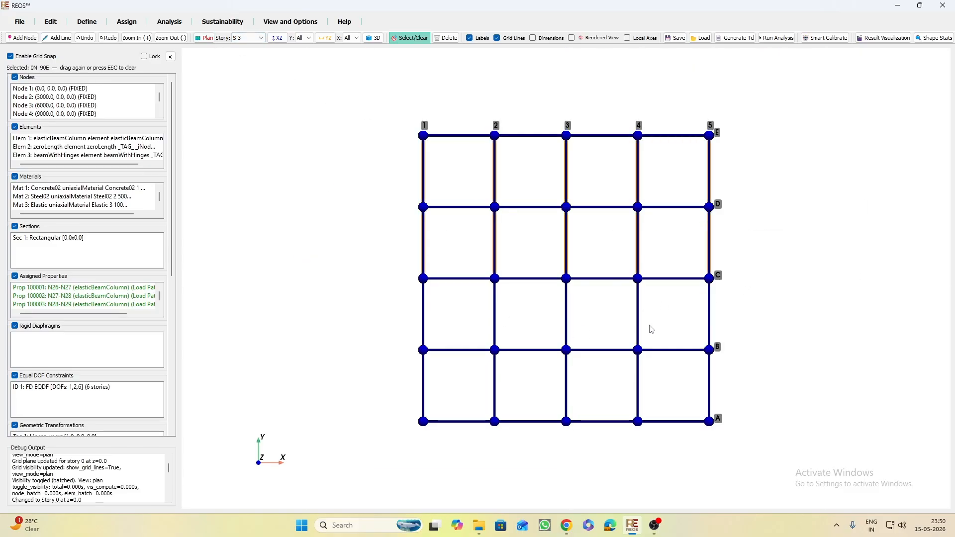
drag(788, 298, 316, 334)
drag(779, 369, 311, 401)
drag(686, 98, 653, 462)
drag(617, 81, 594, 452)
drag(557, 88, 516, 448)
drag(473, 85, 456, 462)
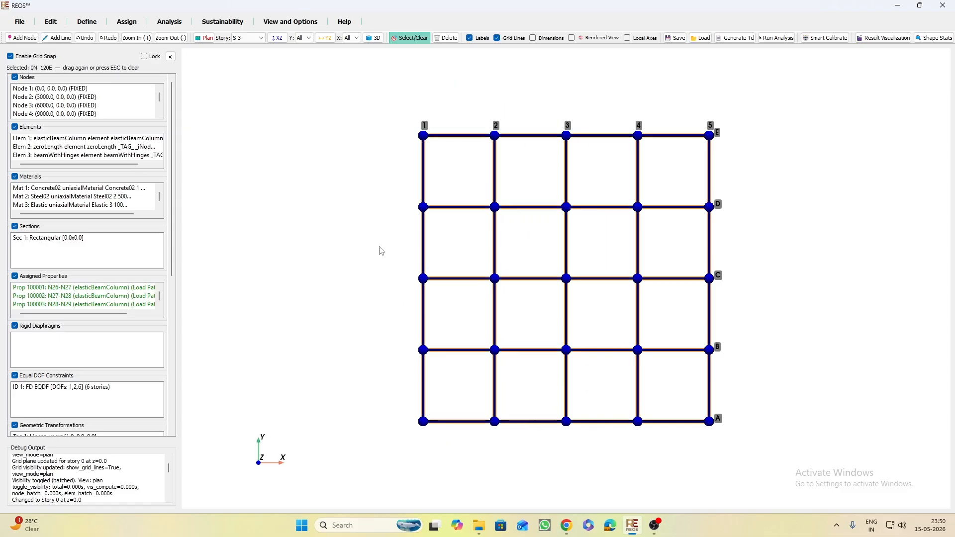
Show the plan of story S 4 and add all its beams in both directions to the selection
click(249, 38)
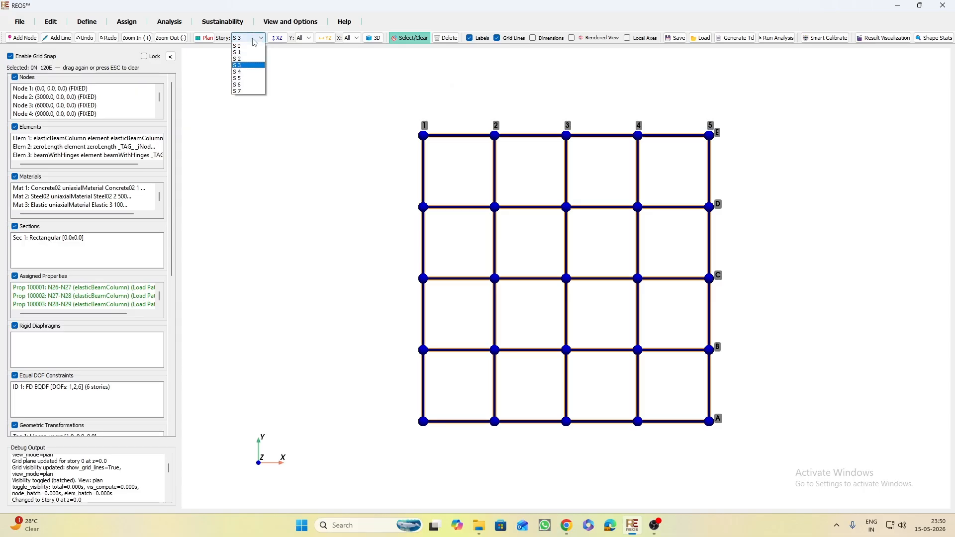
click(238, 71)
click(204, 38)
drag(801, 154, 345, 200)
drag(819, 226, 330, 255)
drag(760, 296, 252, 319)
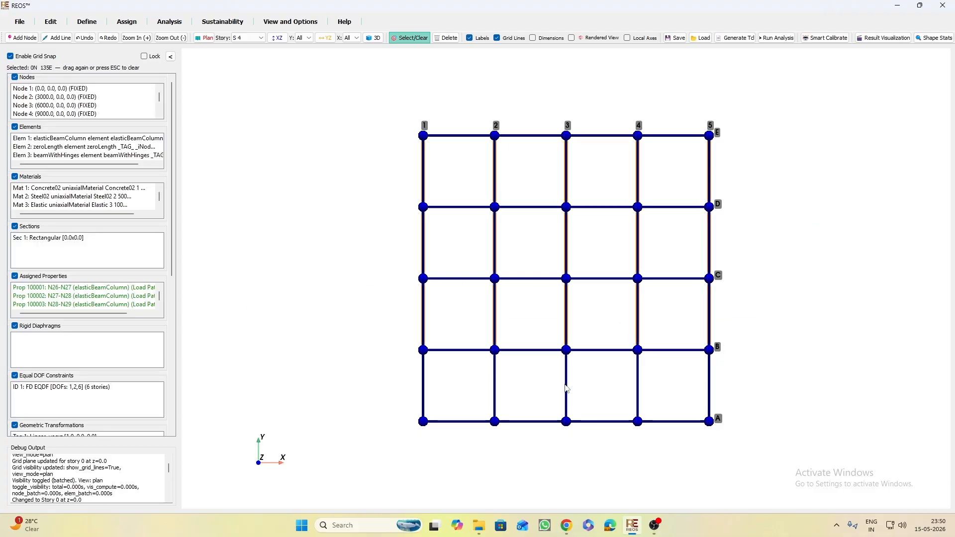
drag(797, 371, 354, 399)
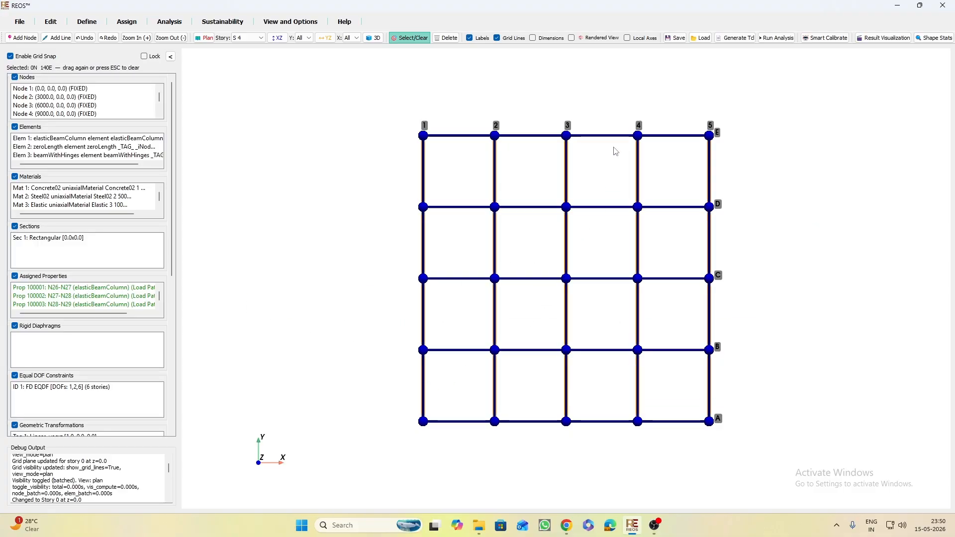
drag(688, 94, 656, 462)
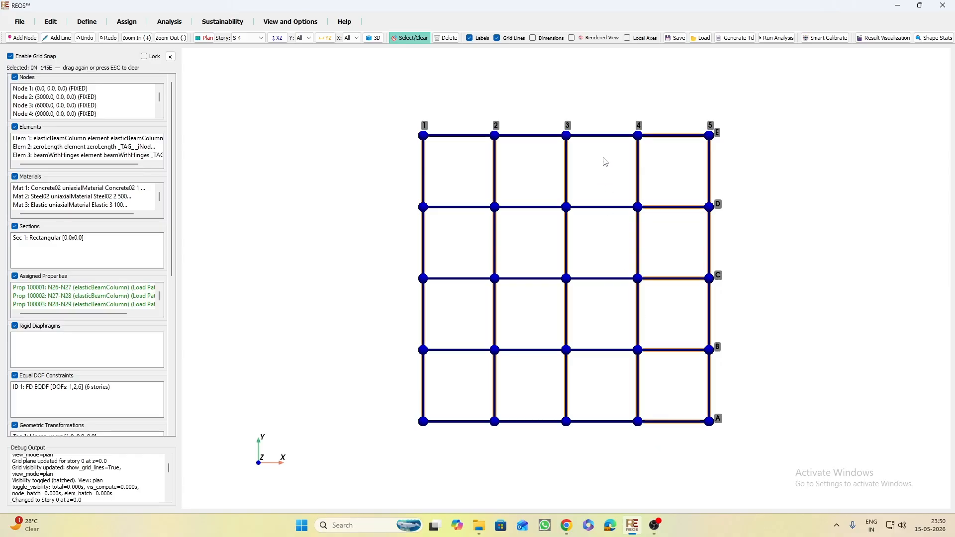
drag(613, 107, 591, 463)
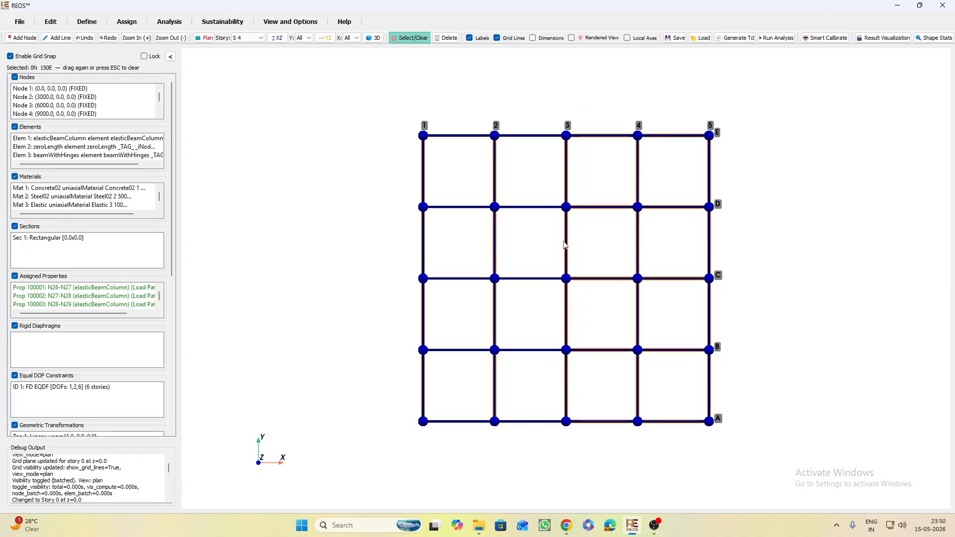
drag(542, 113, 523, 461)
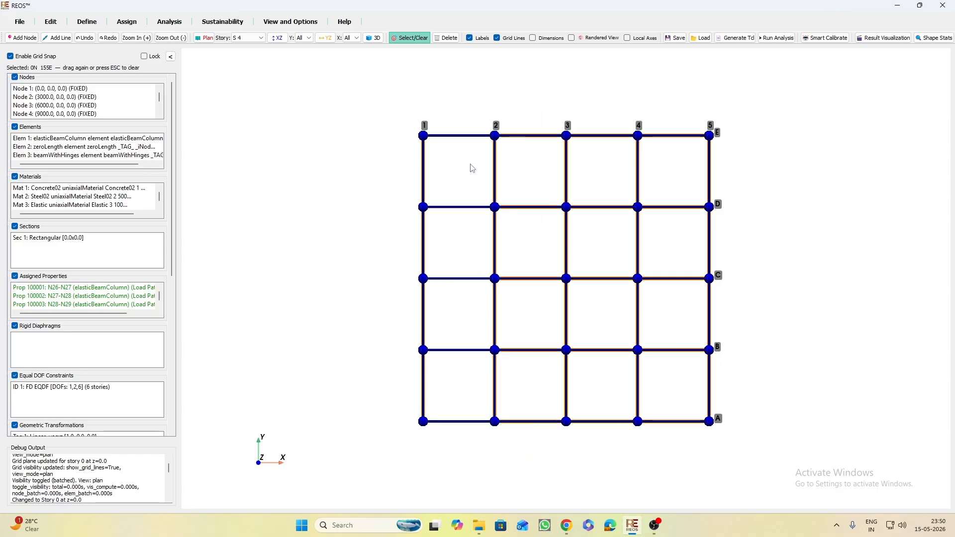
drag(480, 105, 453, 462)
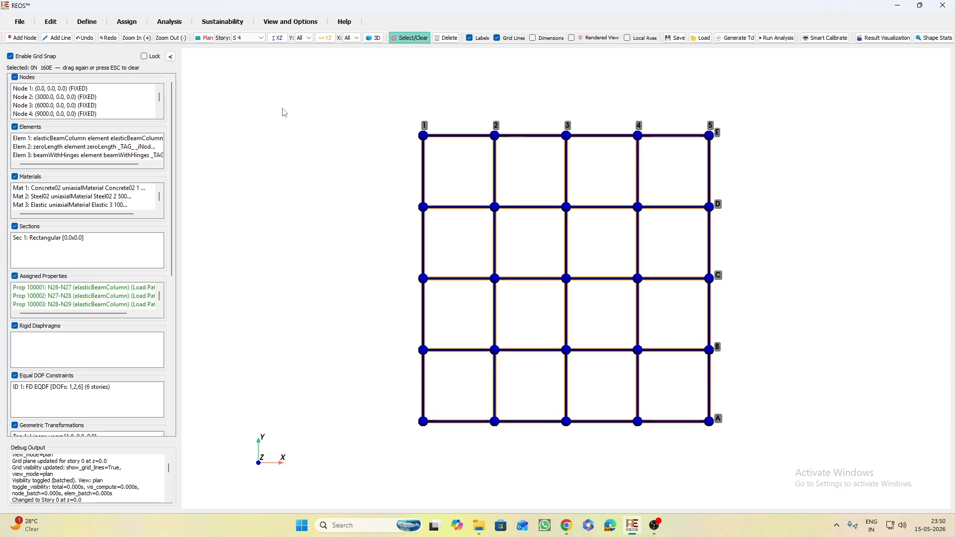
Show the plan of story S 5 and add all its beams in both directions to the selection
click(250, 39)
click(249, 78)
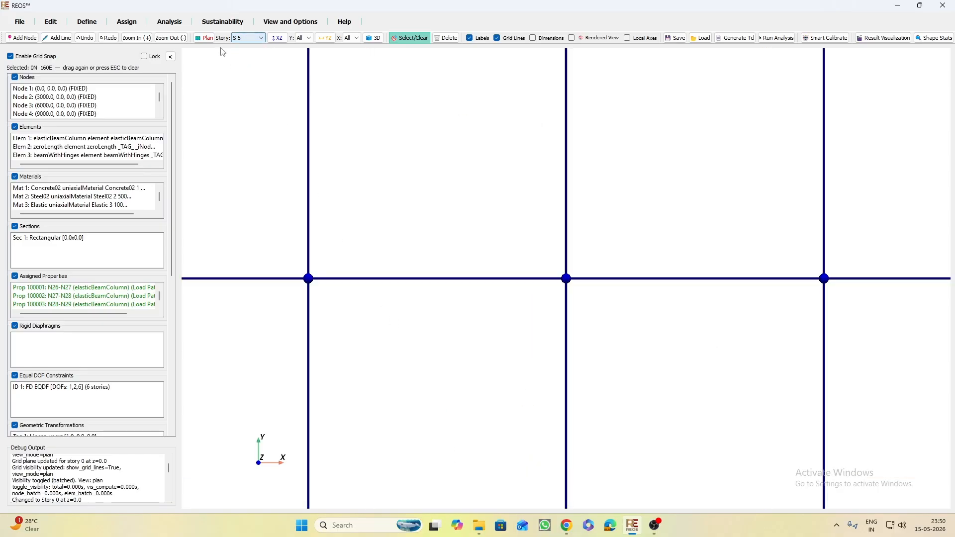
drag(793, 159, 355, 201)
drag(795, 233, 253, 244)
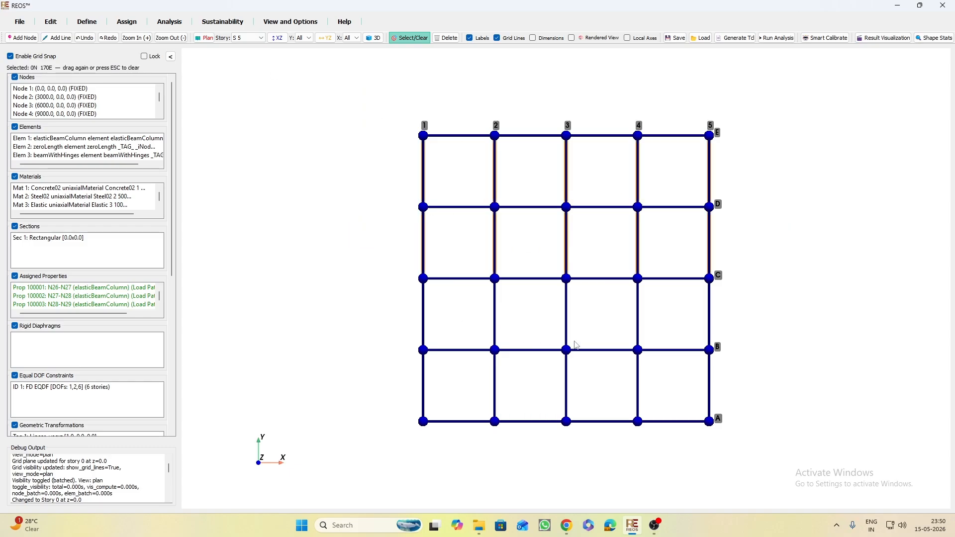
drag(769, 312, 353, 343)
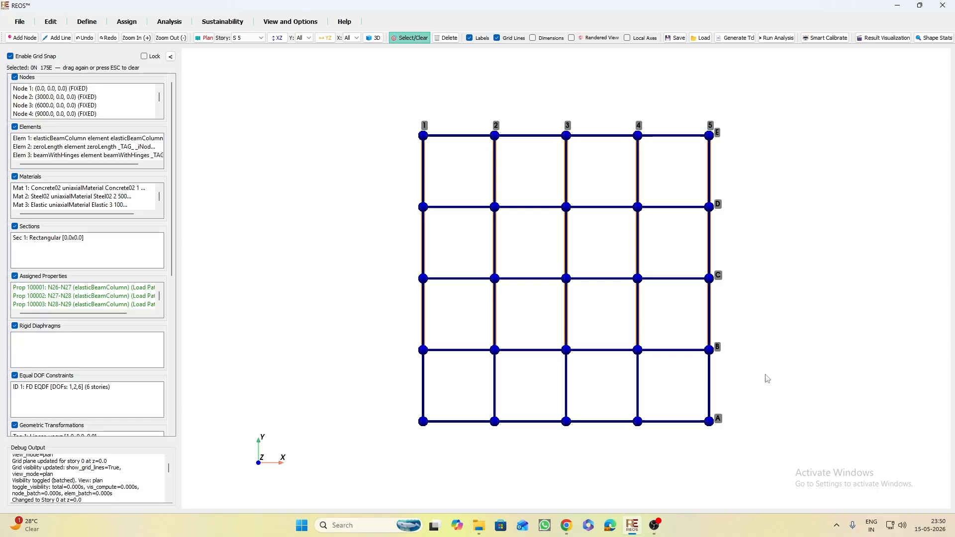
drag(766, 376, 307, 401)
drag(685, 96, 665, 471)
drag(622, 88, 591, 475)
drag(556, 90, 526, 442)
drag(479, 102, 457, 456)
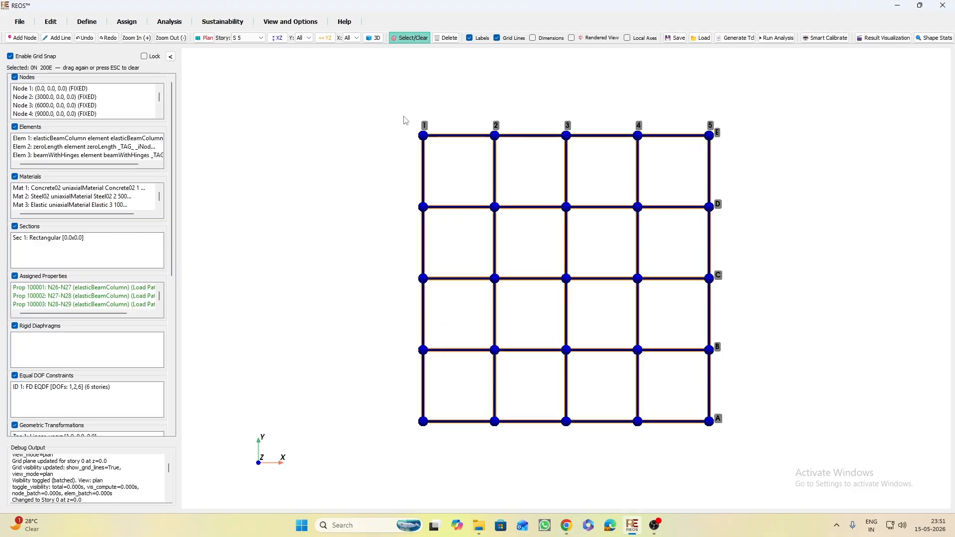
In the 3D view, start a load assignment for the selected beams with category Infill Wall Load and pattern ID 1: Plain
click(374, 38)
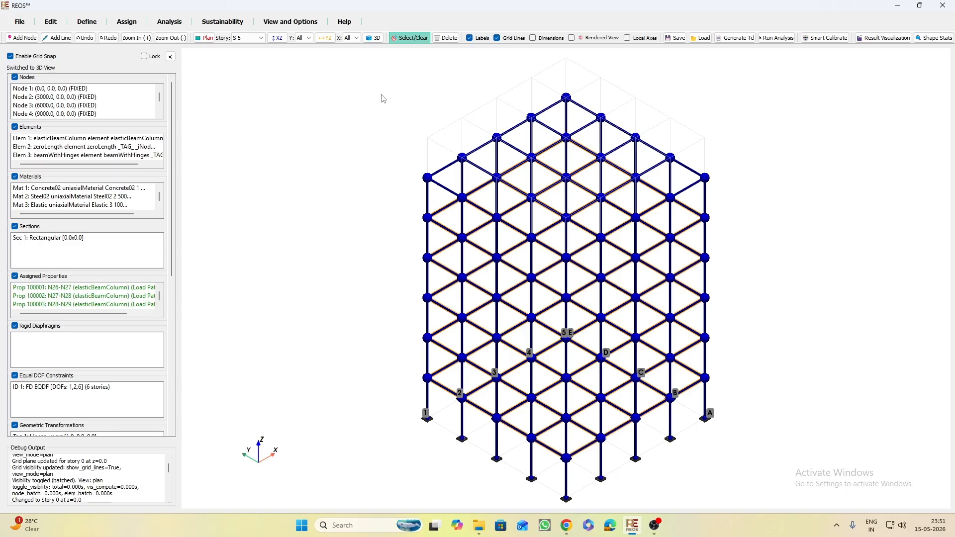
click(127, 22)
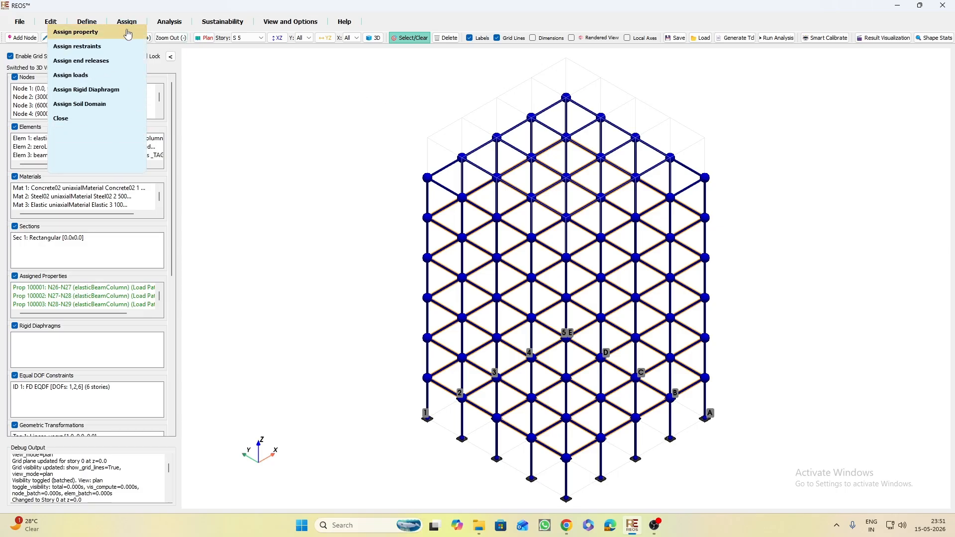
click(71, 75)
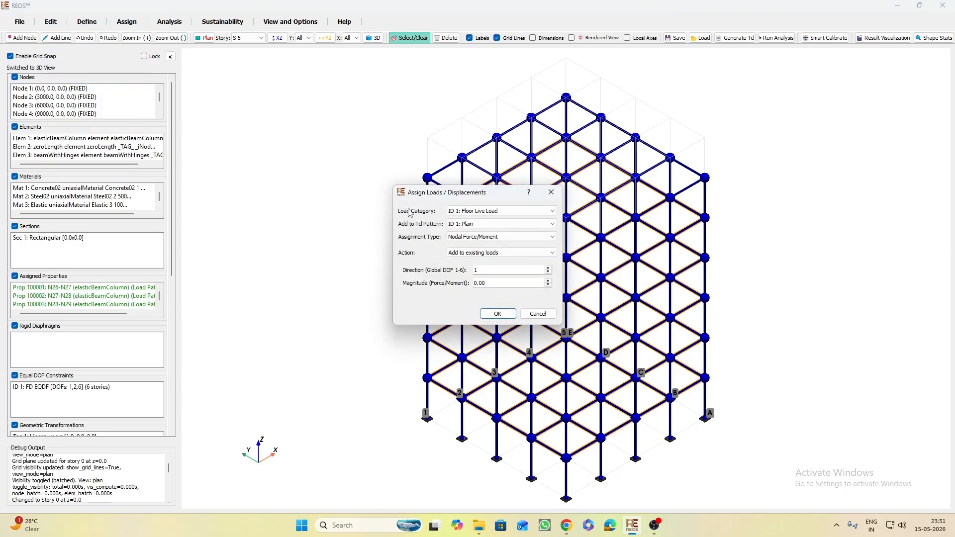
click(469, 212)
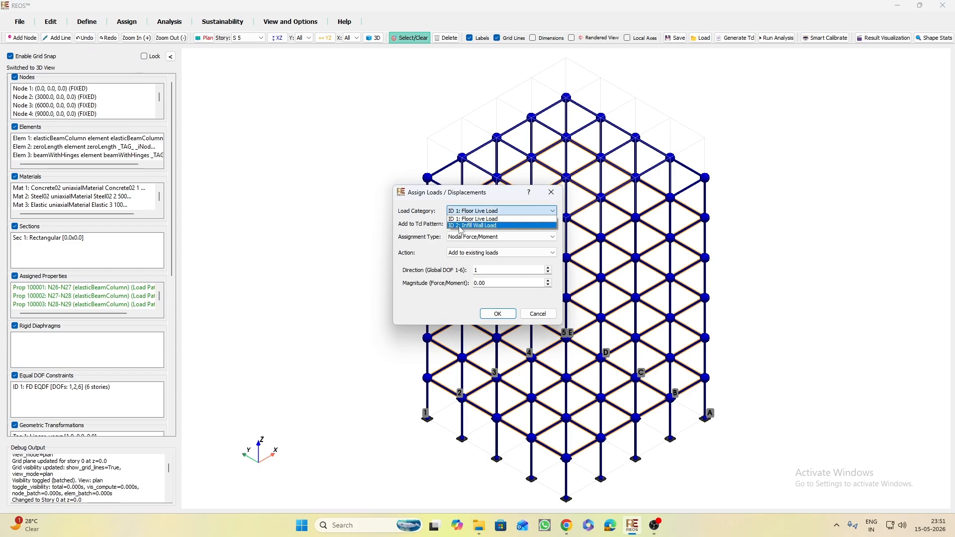
click(464, 226)
click(478, 225)
click(480, 230)
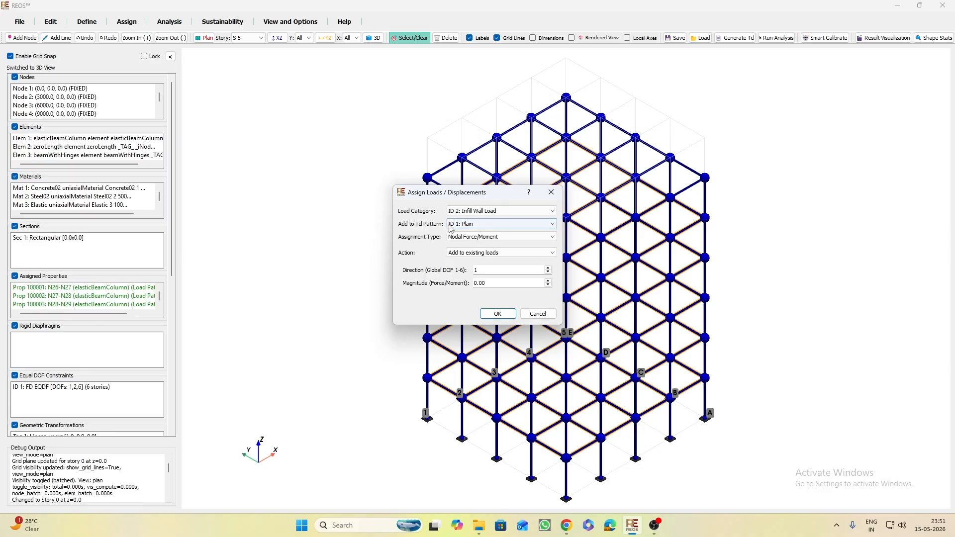
drag(426, 195, 241, 155)
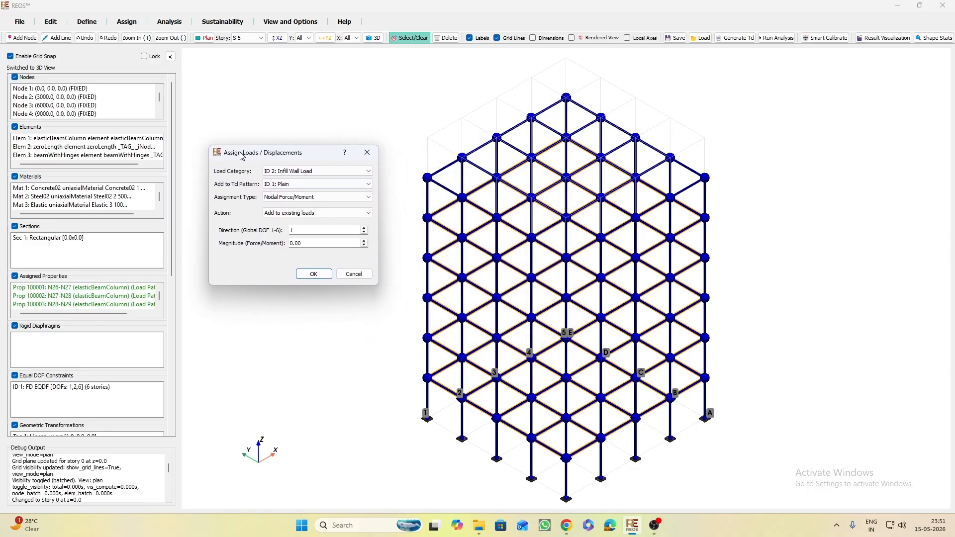
Make it an Element Trapezoidal Load in direction Global -Z that replaces all existing loads in this category
click(308, 198)
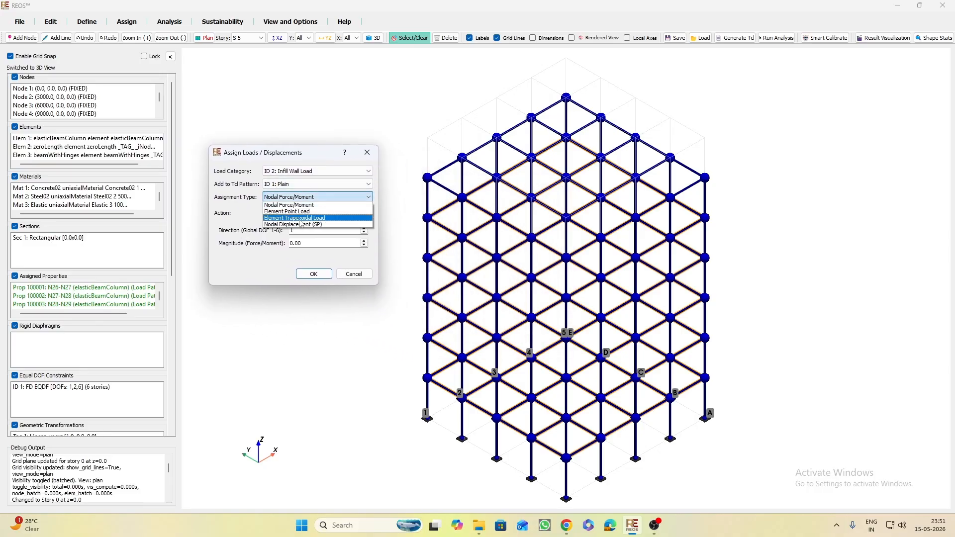
click(304, 217)
click(303, 216)
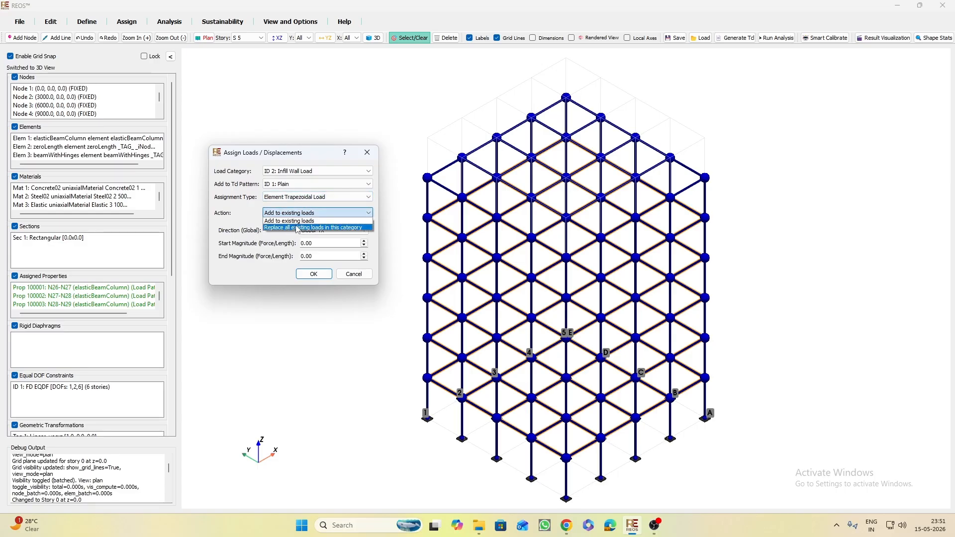
click(326, 228)
click(339, 231)
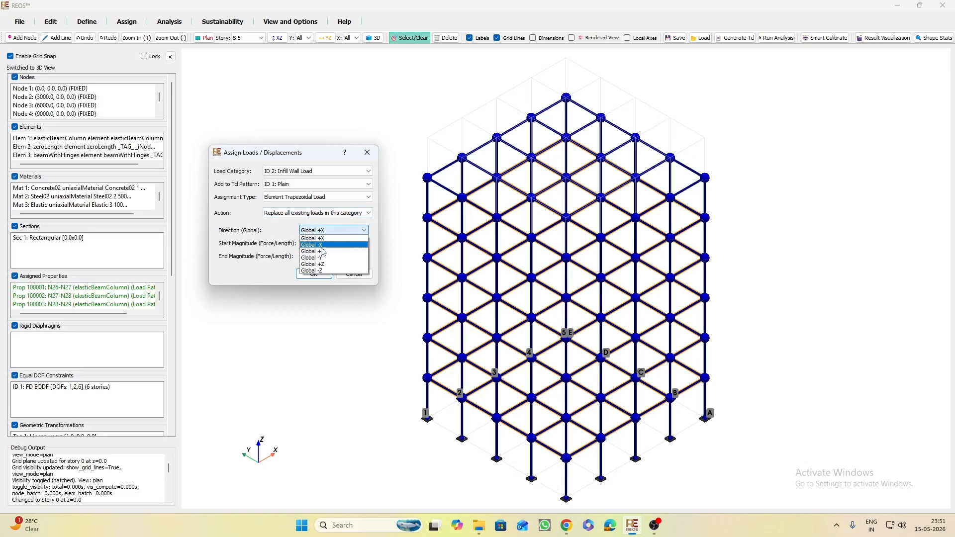
click(321, 272)
Set the load's start magnitude to 18, enter its end magnitude and assign it to the selected beams
drag(314, 244, 301, 244)
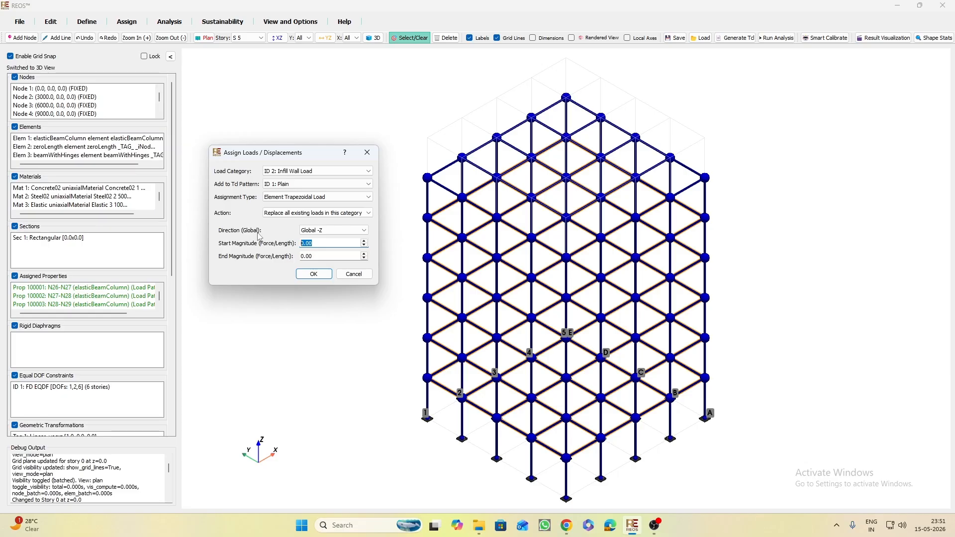
text(18)
key(Tab)
text(1)
key(Tab)
click(314, 274)
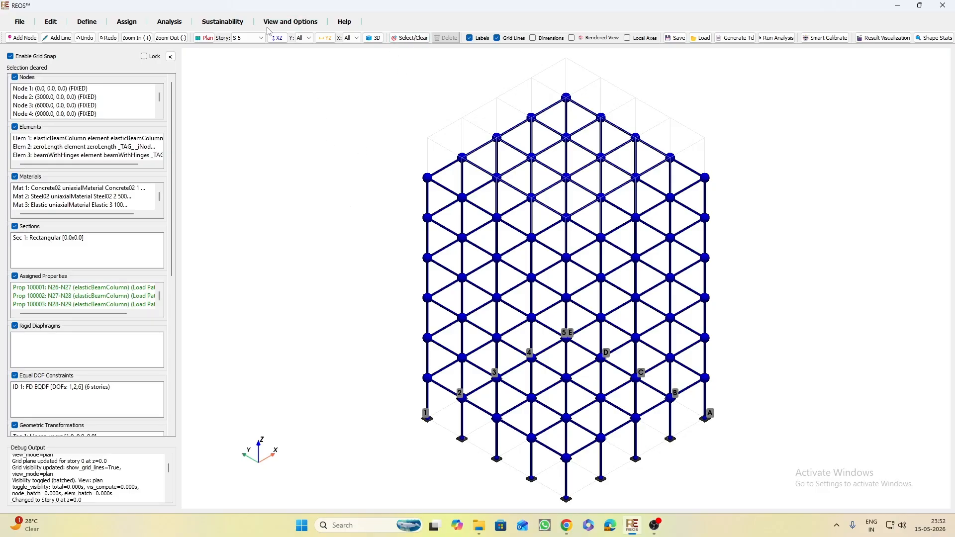
Display the Infill Wall Load on the frame, inspect it in 3D and hide the loads again
drag(332, 264, 256, 119)
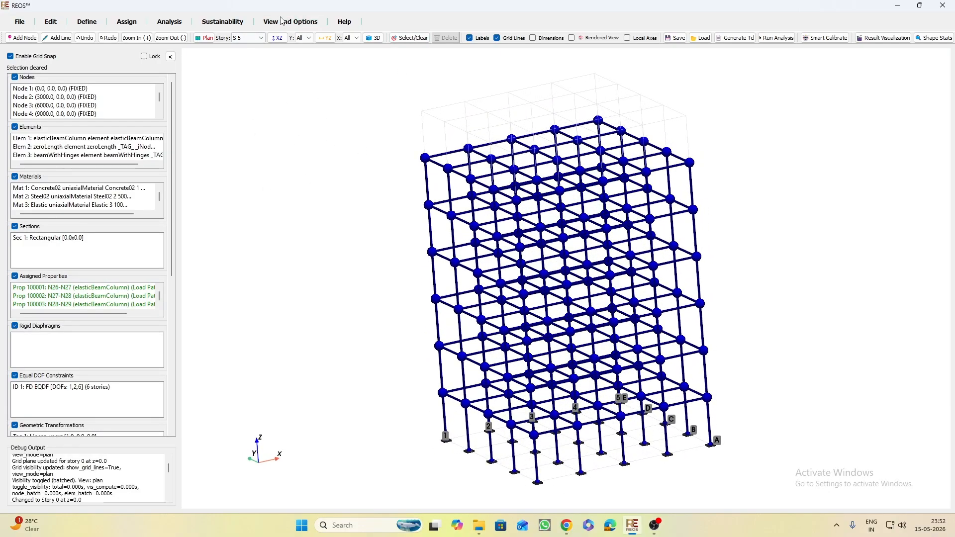
click(291, 21)
click(268, 100)
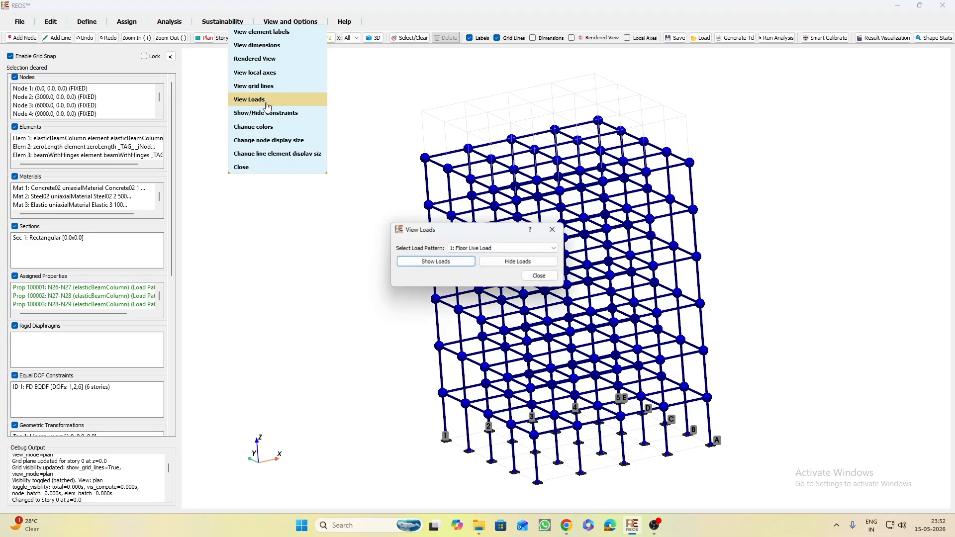
click(473, 248)
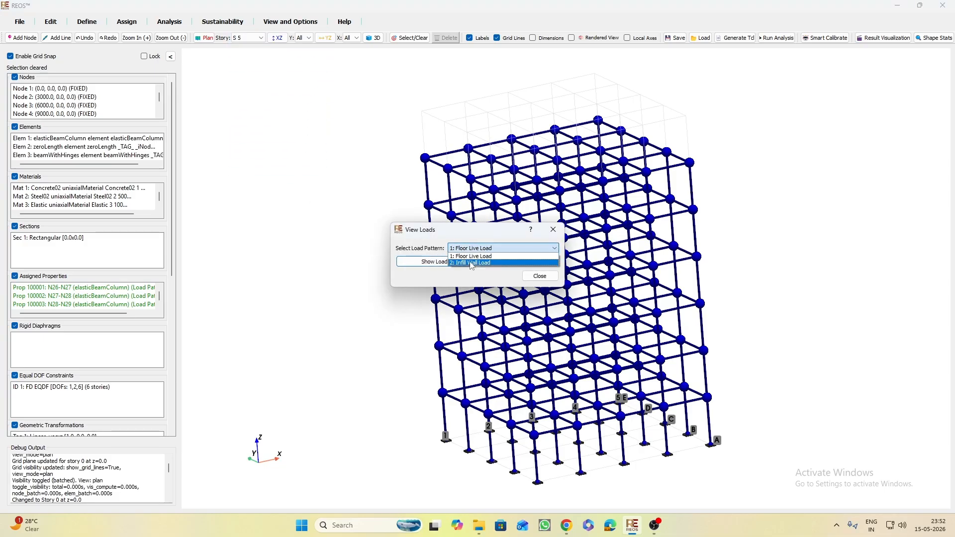
click(471, 263)
click(440, 267)
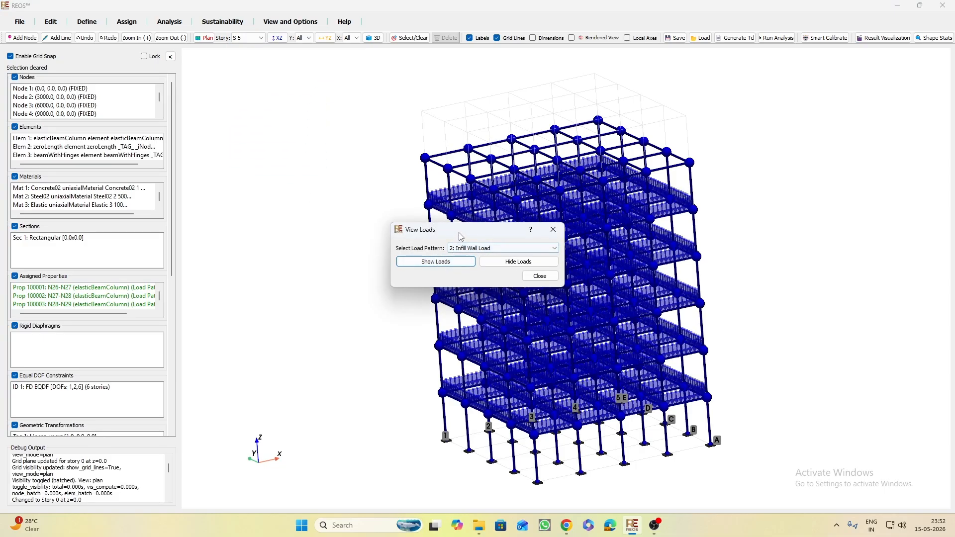
drag(459, 232, 227, 209)
drag(350, 307, 306, 286)
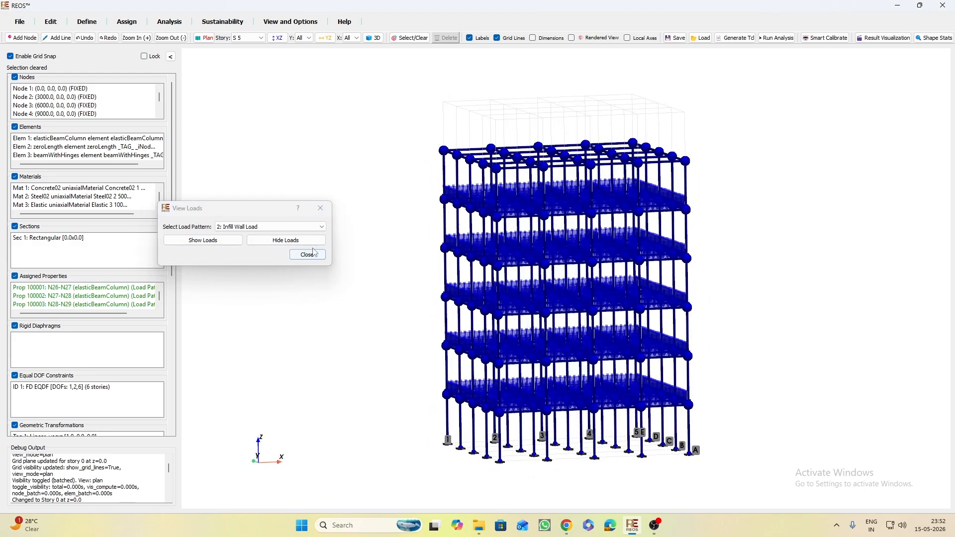
click(288, 241)
click(309, 255)
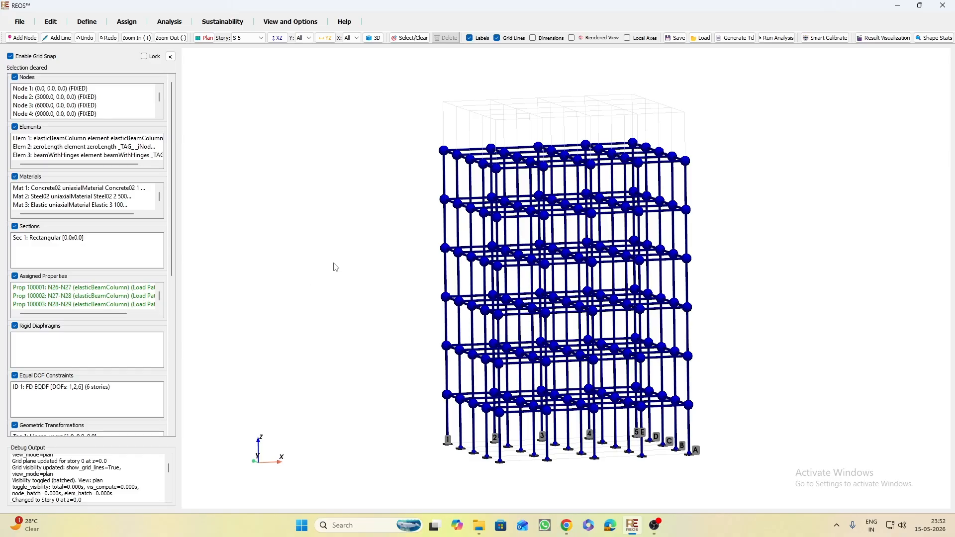
Examine the patterns, time series and masses defined in the model
scroll(66, 409, down, 4)
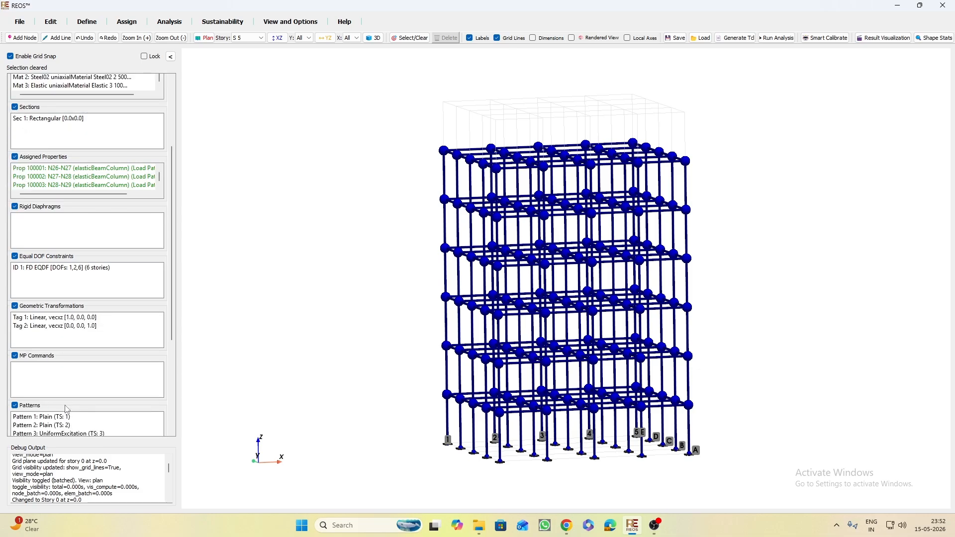
scroll(68, 410, down, 2)
scroll(238, 379, down, 1)
scroll(71, 413, down, 2)
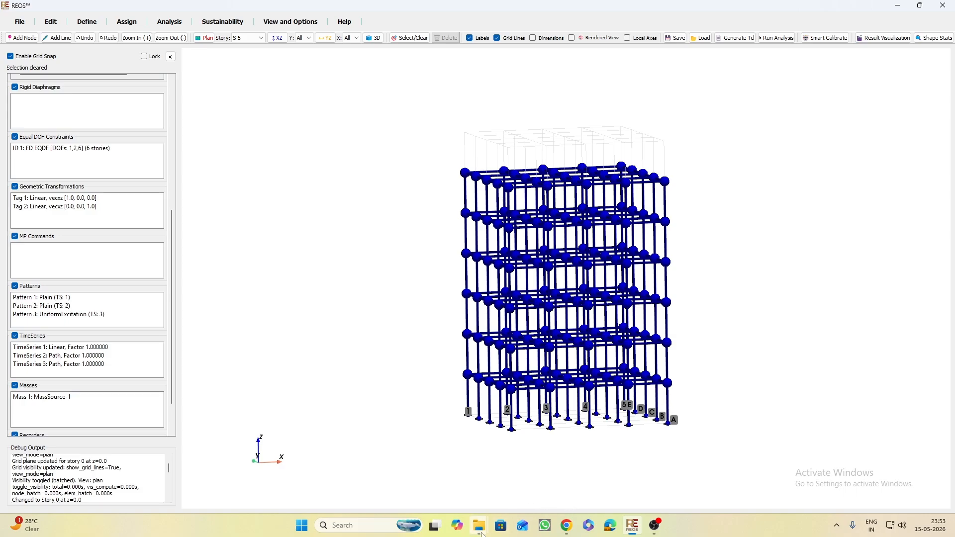
Switch to File Explorer and look through the Model and TimeHistory folders of the REOS OpenSees Simulation project
mouse_move(479, 526)
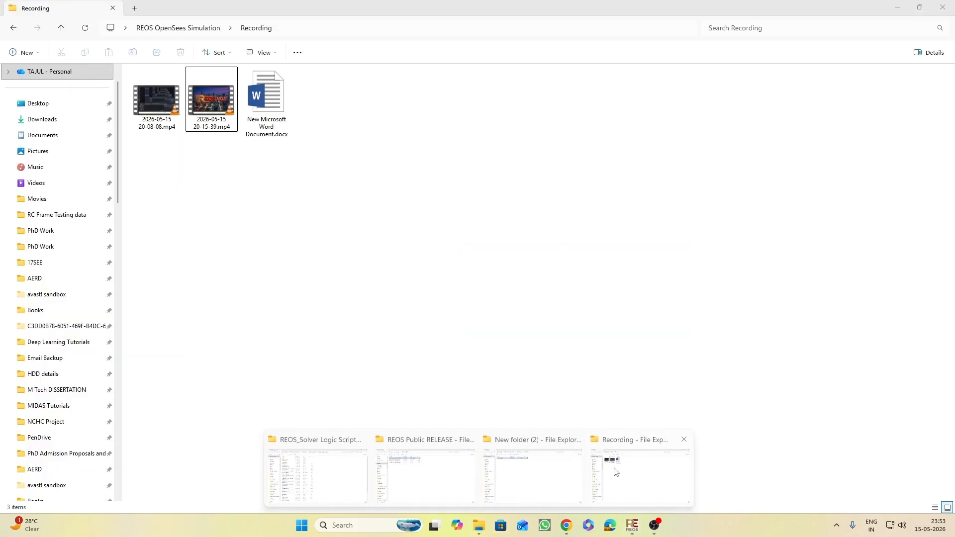
click(625, 474)
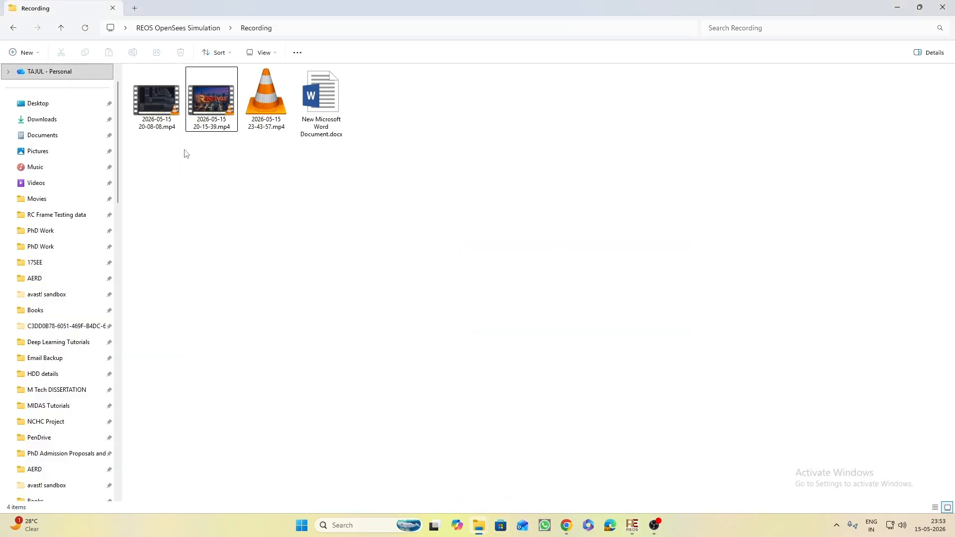
click(61, 28)
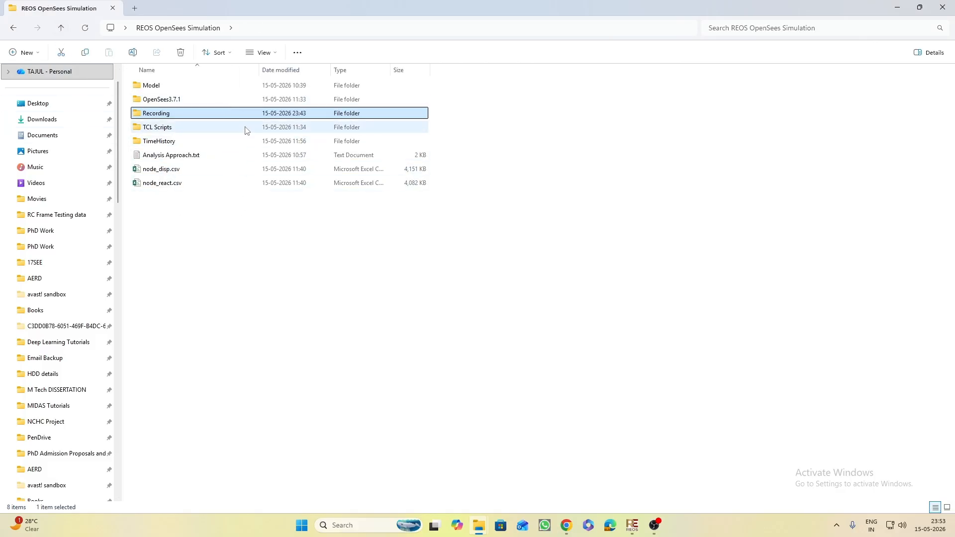
double_click(248, 87)
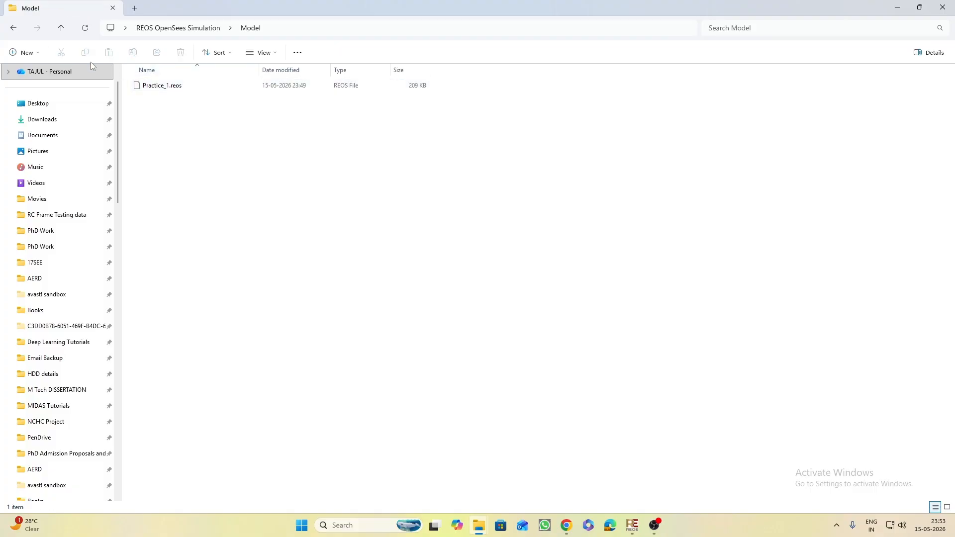
click(61, 27)
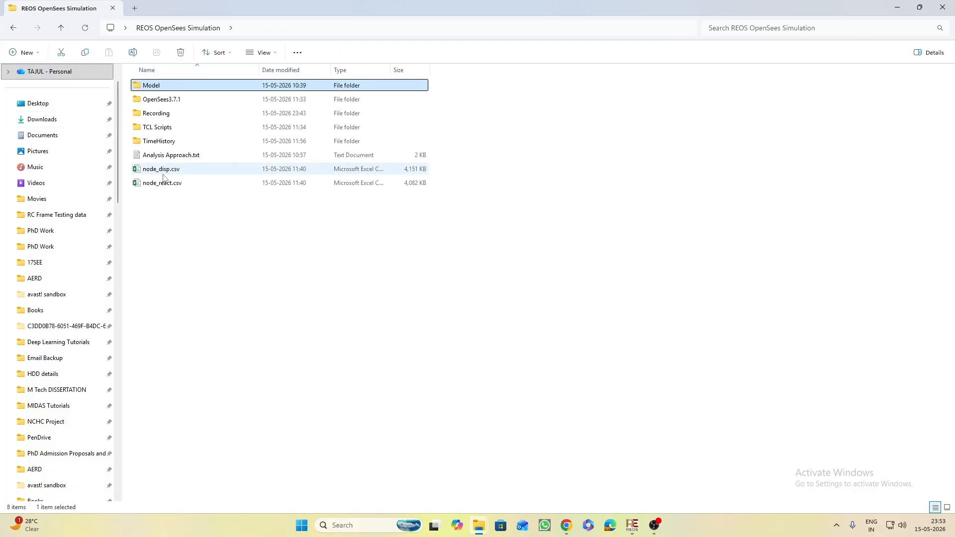
double_click(248, 145)
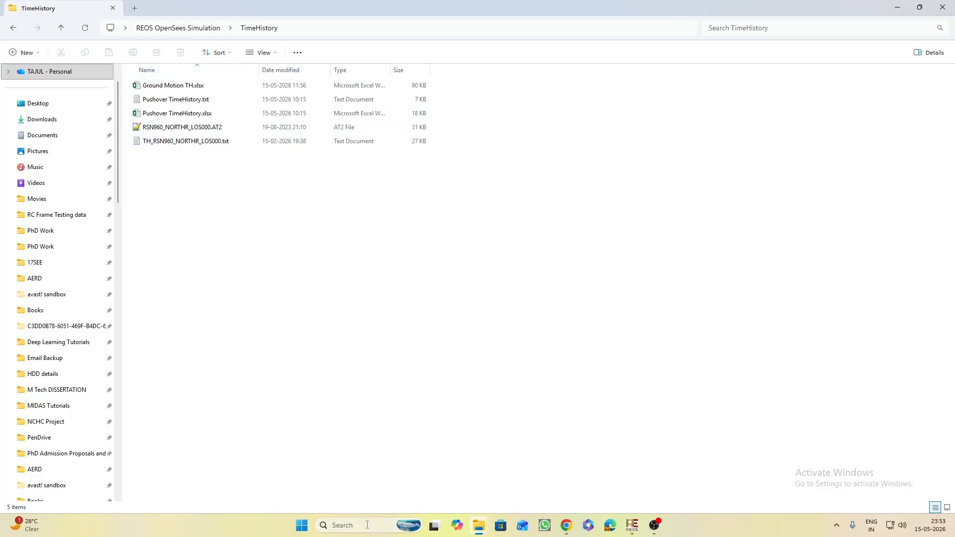
click(60, 28)
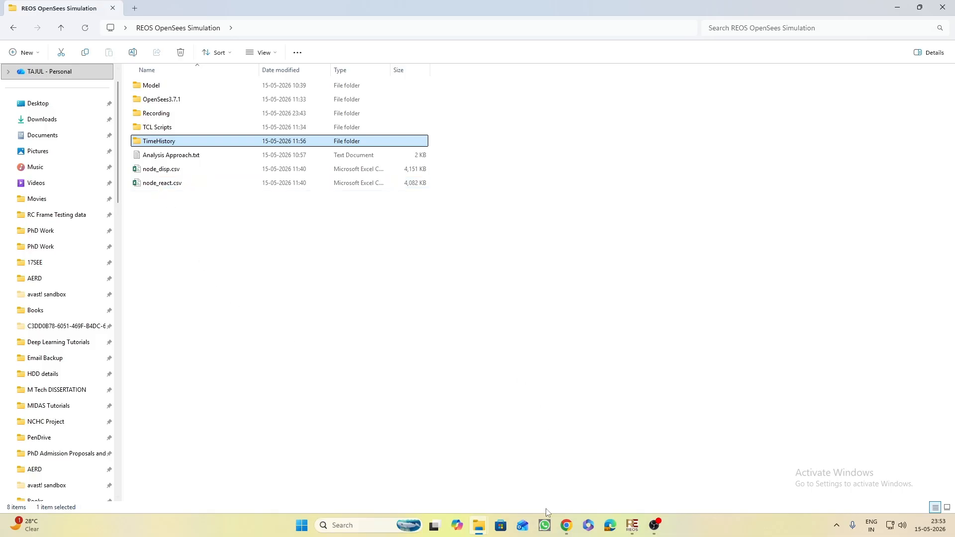
Open Paint with a blank canvas for a sketch of the building
click(363, 523)
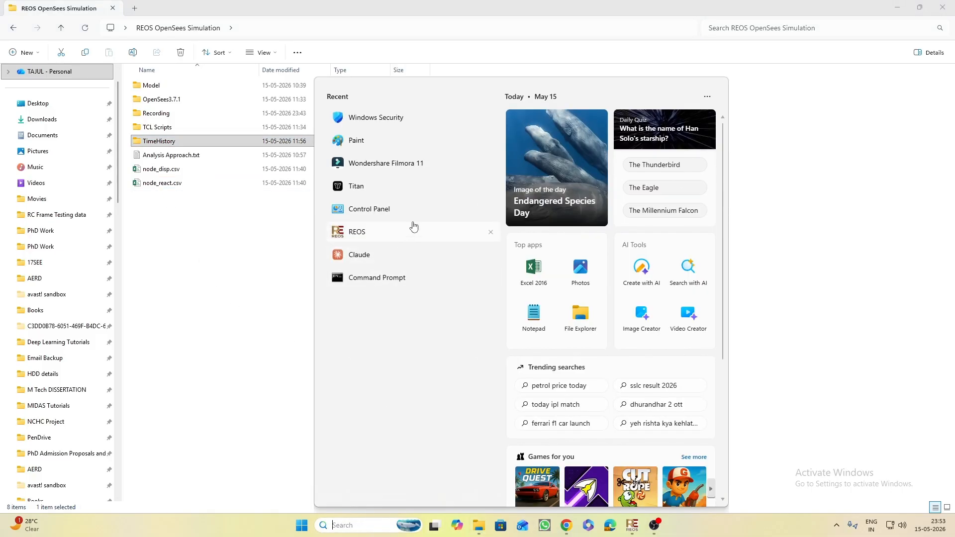
click(408, 142)
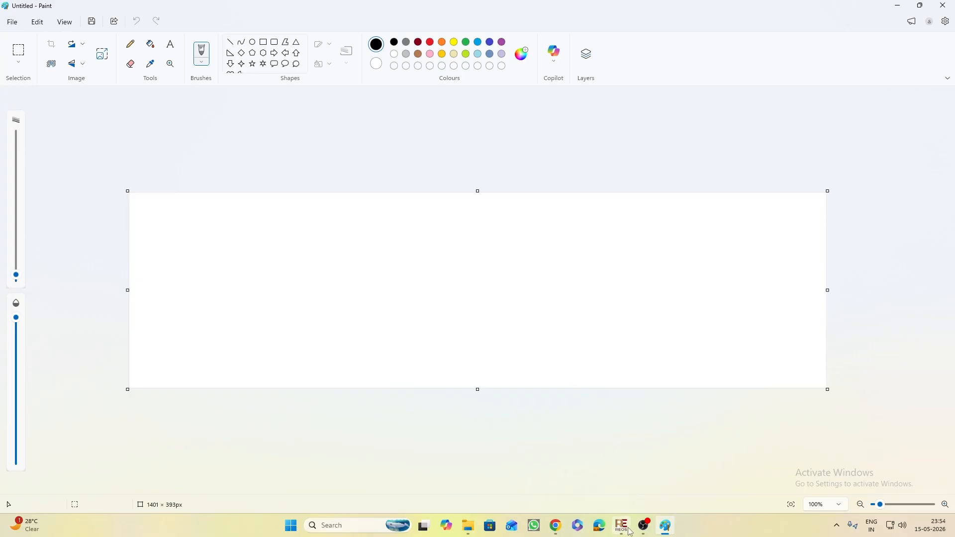
mouse_move(626, 533)
click(612, 477)
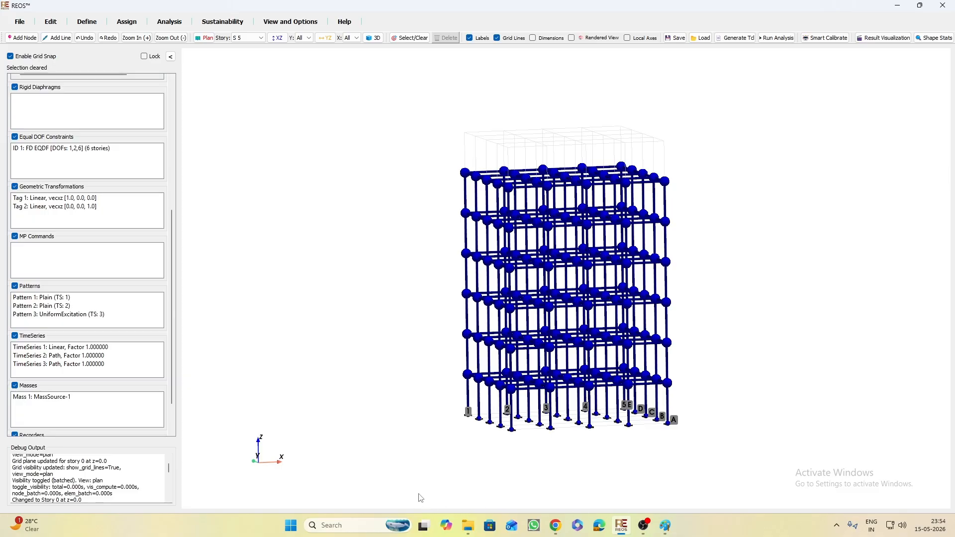
click(360, 526)
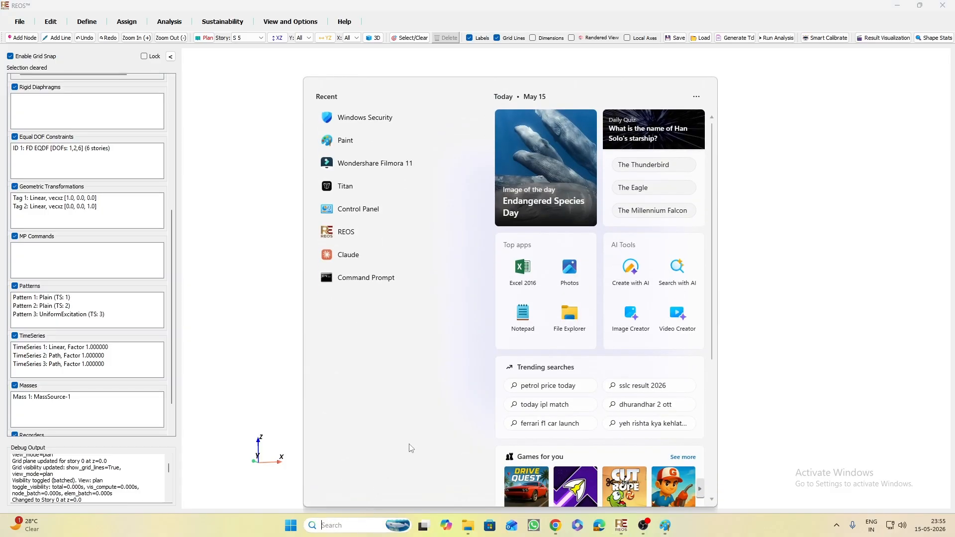
click(666, 526)
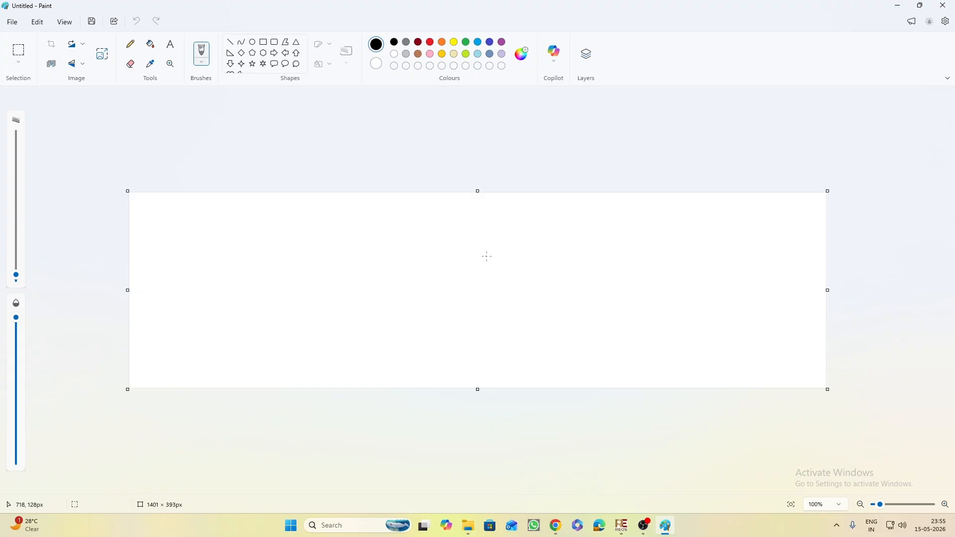
Draw a tall black building outline in pencil, standing on a ground line, near the middle of the canvas
ctrl+scroll(487, 257, up, 5)
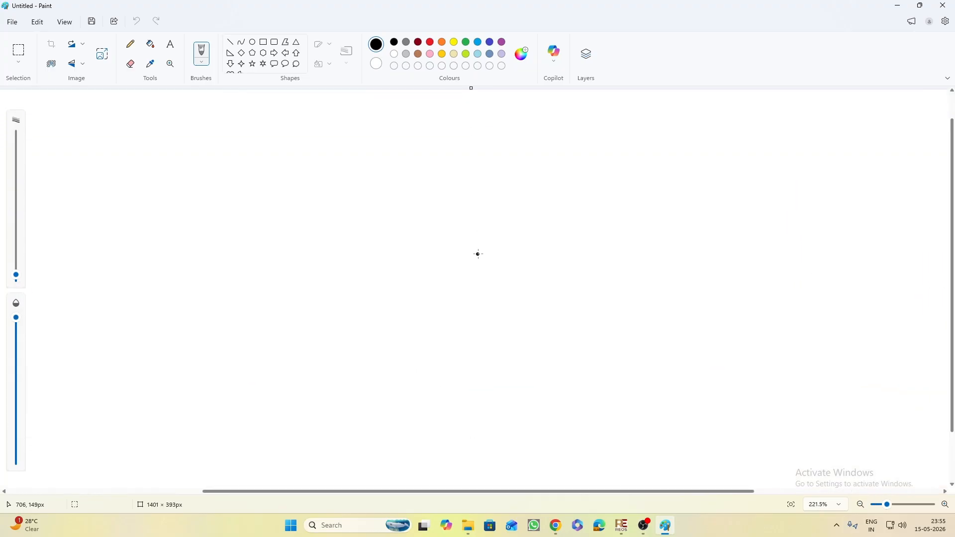
ctrl+scroll(479, 254, down, 2)
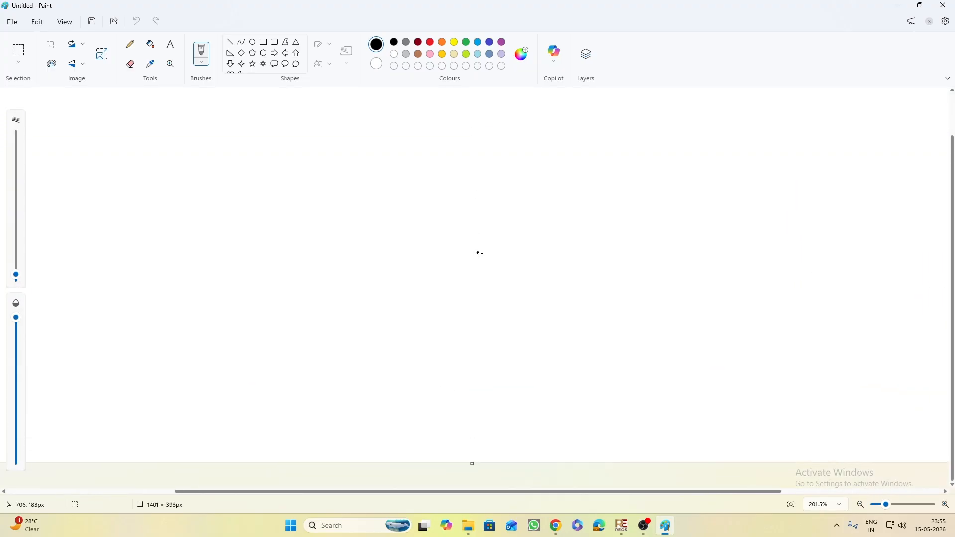
ctrl+scroll(479, 254, down, 1)
ctrl+scroll(479, 255, down, 1)
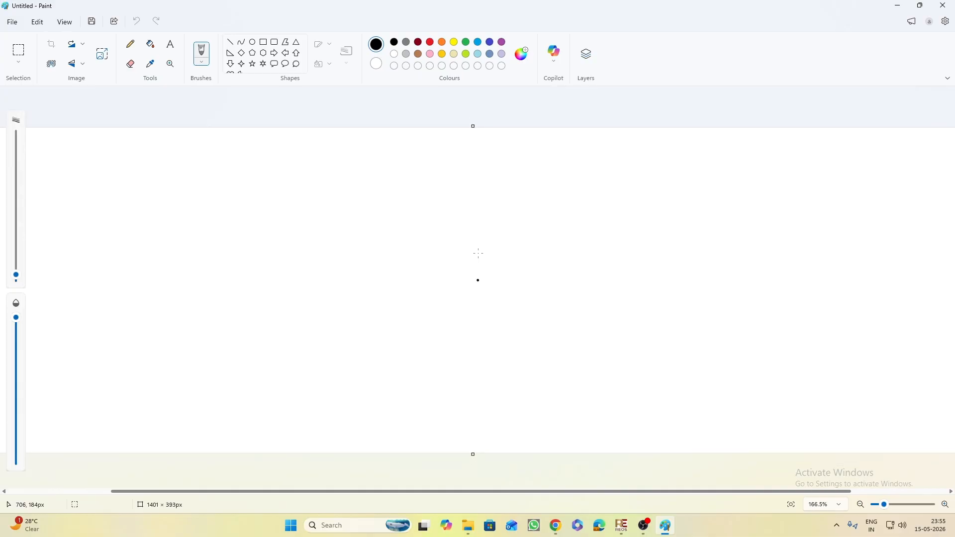
click(130, 44)
drag(382, 182, 374, 413)
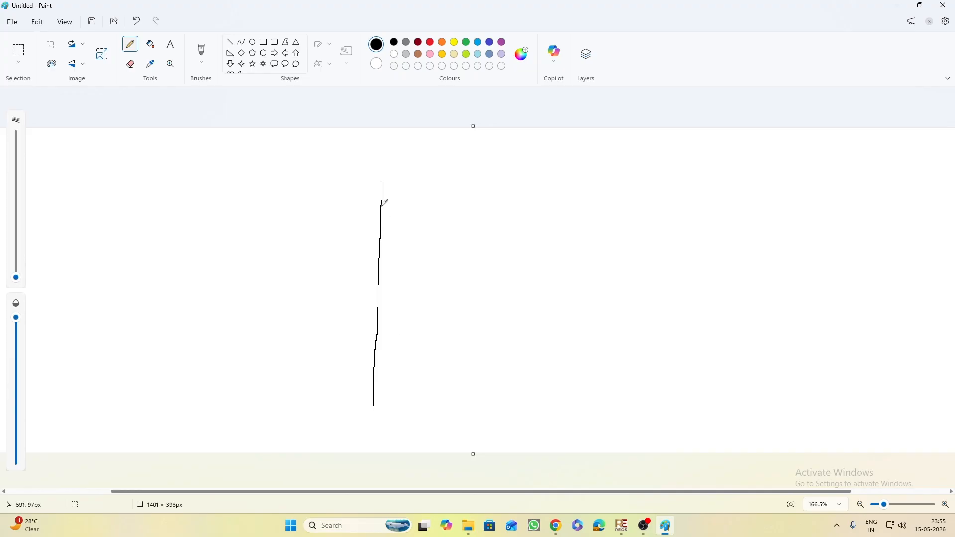
mouse_move(383, 184)
mouse_down()
mouse_move(472, 187)
mouse_move(471, 411)
mouse_up()
drag(294, 408, 521, 415)
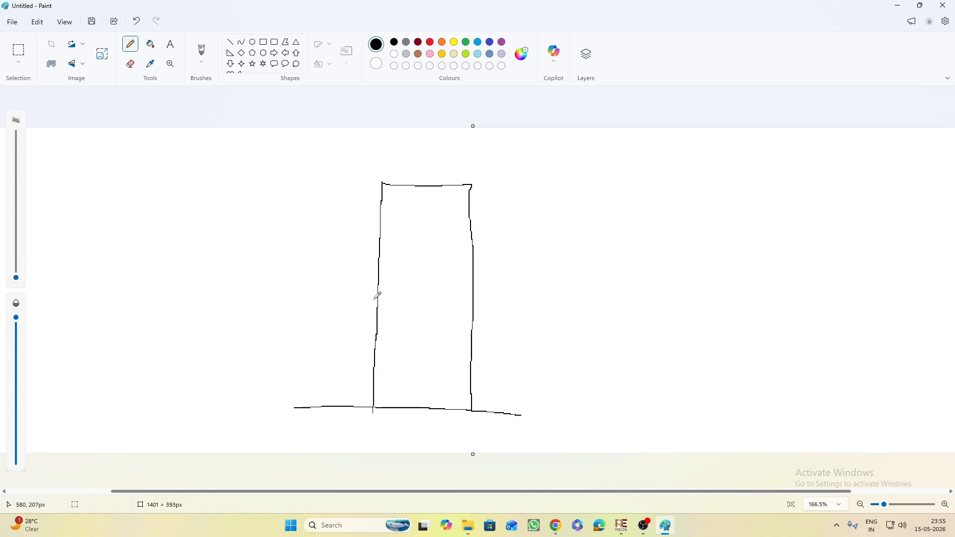
Draw five horizontal floor lines across the building outline to divide it into six storeys
drag(385, 298, 475, 297)
drag(380, 258, 474, 259)
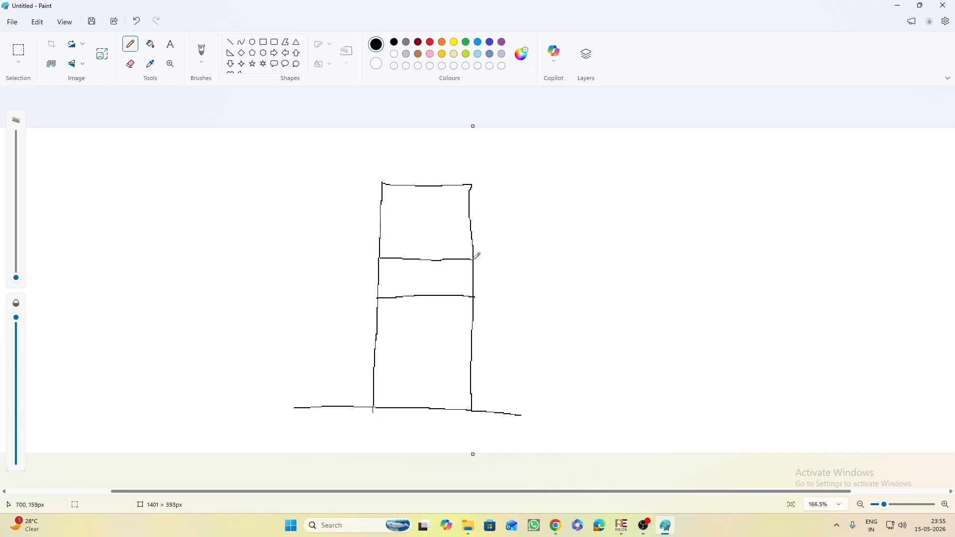
drag(381, 223, 474, 227)
drag(377, 334, 479, 335)
drag(372, 382, 479, 380)
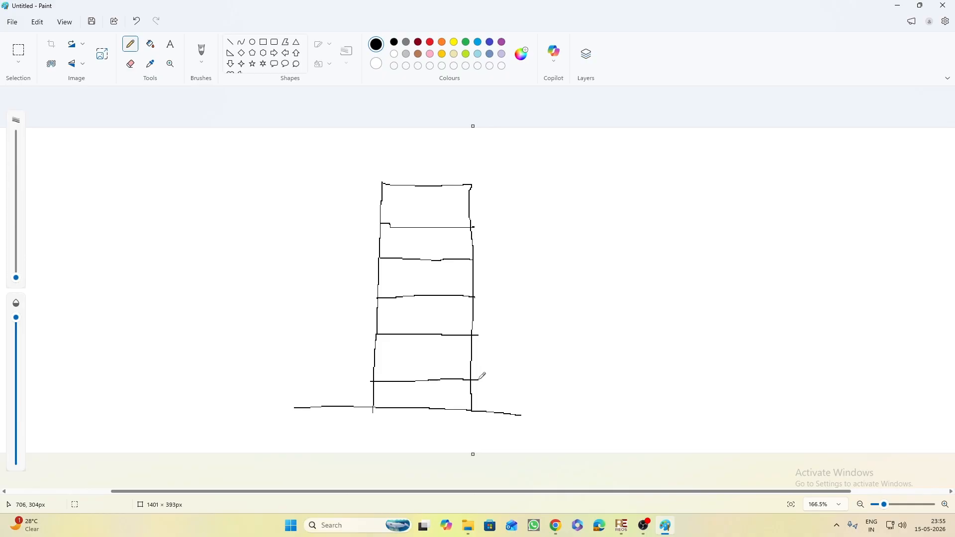
Beside the building, draw a vertical line, extend the ground line and add a slanted line rising from the base as a triangular load profile
drag(523, 414, 537, 208)
key(ctrl+z)
mouse_move(528, 183)
mouse_down()
mouse_move(527, 411)
mouse_move(477, 410)
mouse_move(679, 409)
mouse_up()
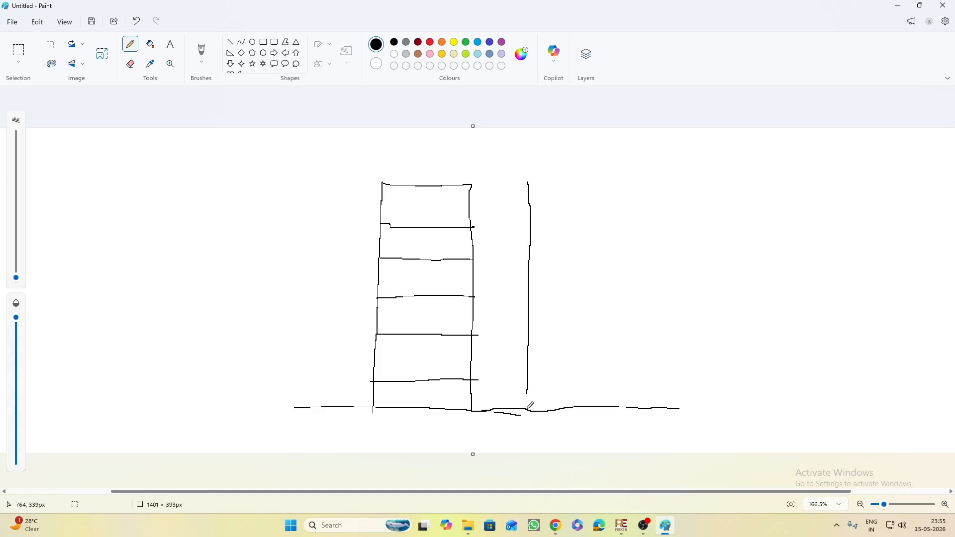
drag(531, 401, 623, 193)
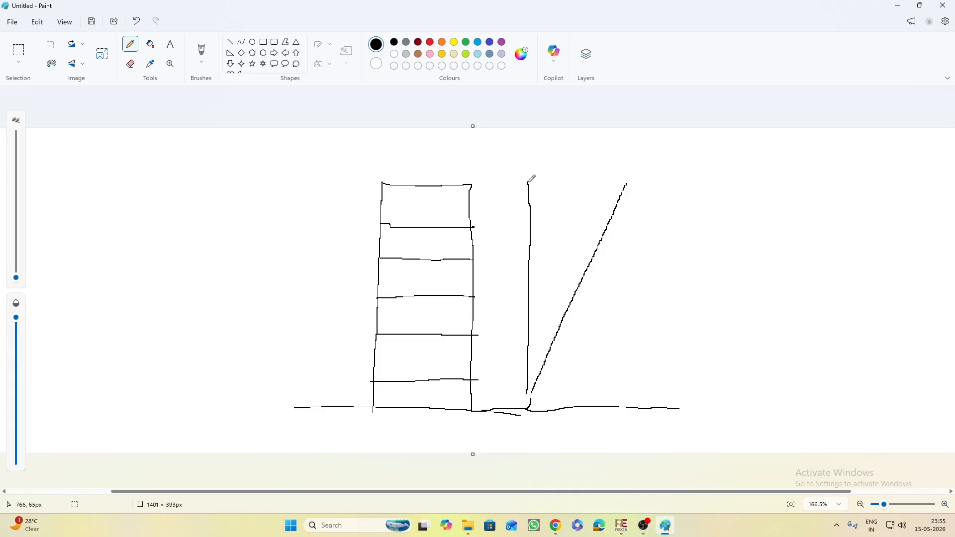
Draw six red horizontal arrows at the floor levels, from the vertical line to the slanted line of the load profile
click(430, 42)
mouse_move(529, 182)
mouse_down()
mouse_move(623, 183)
mouse_move(612, 188)
mouse_up()
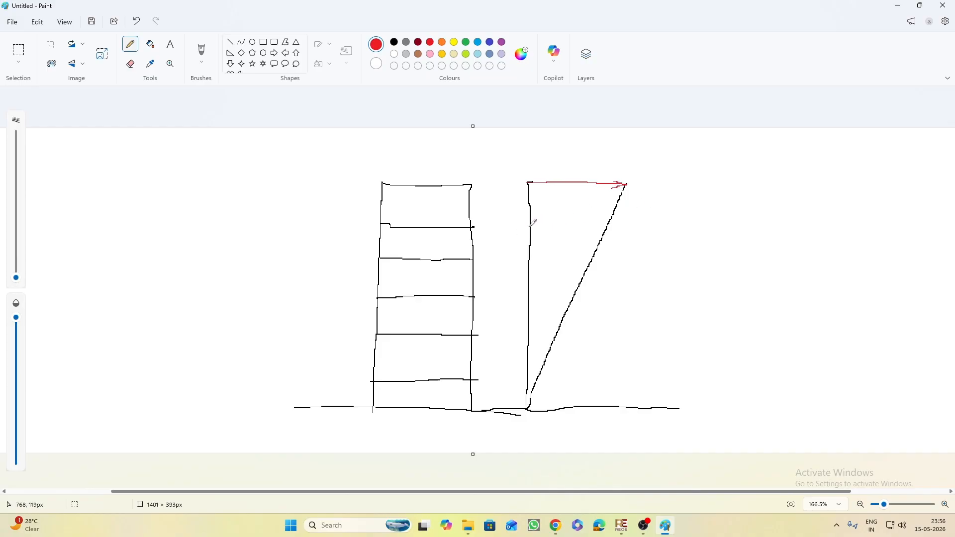
mouse_move(531, 226)
mouse_down()
mouse_move(610, 225)
mouse_move(603, 232)
mouse_up()
mouse_move(530, 264)
mouse_down()
mouse_move(592, 262)
mouse_move(578, 272)
mouse_up()
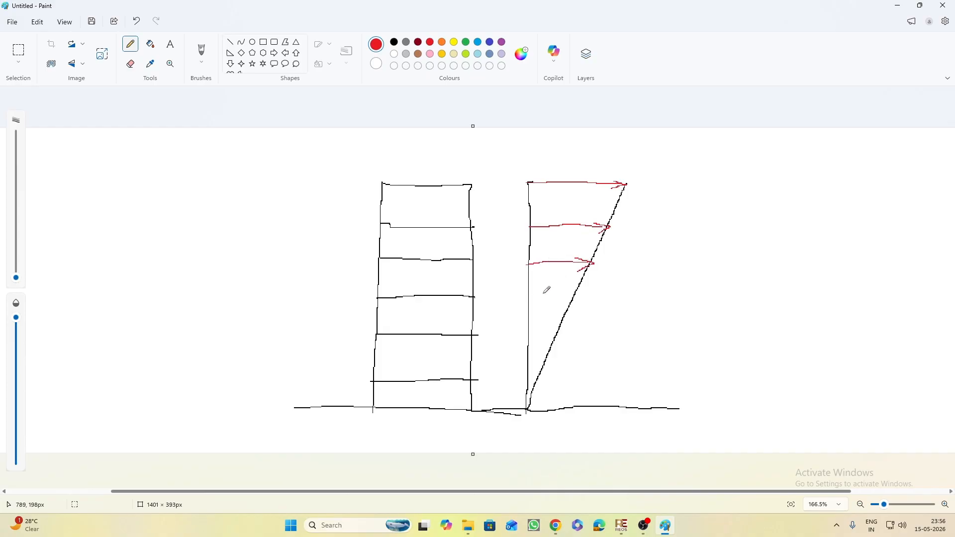
mouse_move(529, 300)
mouse_down()
mouse_move(573, 300)
mouse_move(555, 312)
mouse_up()
drag(525, 343, 555, 339)
drag(526, 374, 546, 374)
drag(546, 374, 538, 379)
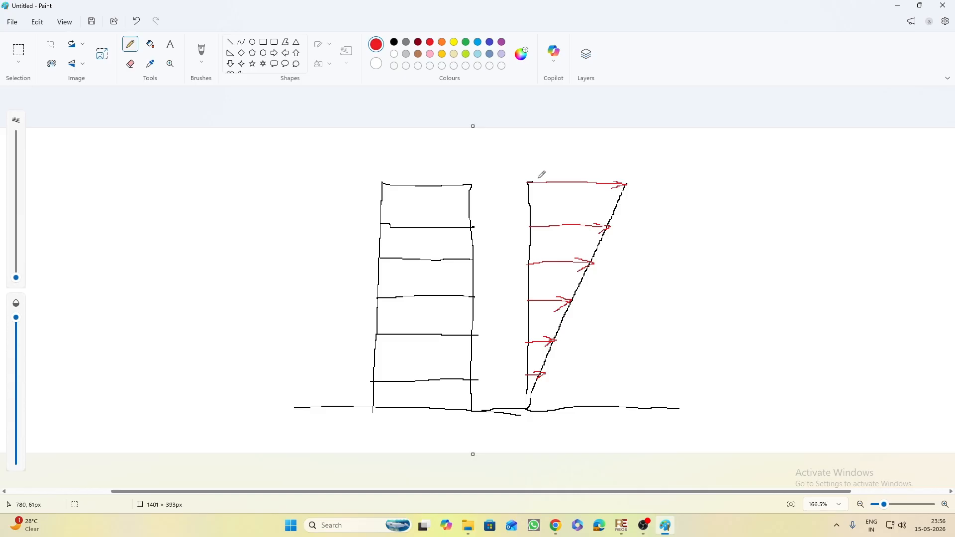
mouse_move(577, 152)
mouse_down()
mouse_move(570, 162)
mouse_move(590, 163)
mouse_move(584, 175)
mouse_move(611, 160)
mouse_move(621, 174)
mouse_move(625, 158)
mouse_up()
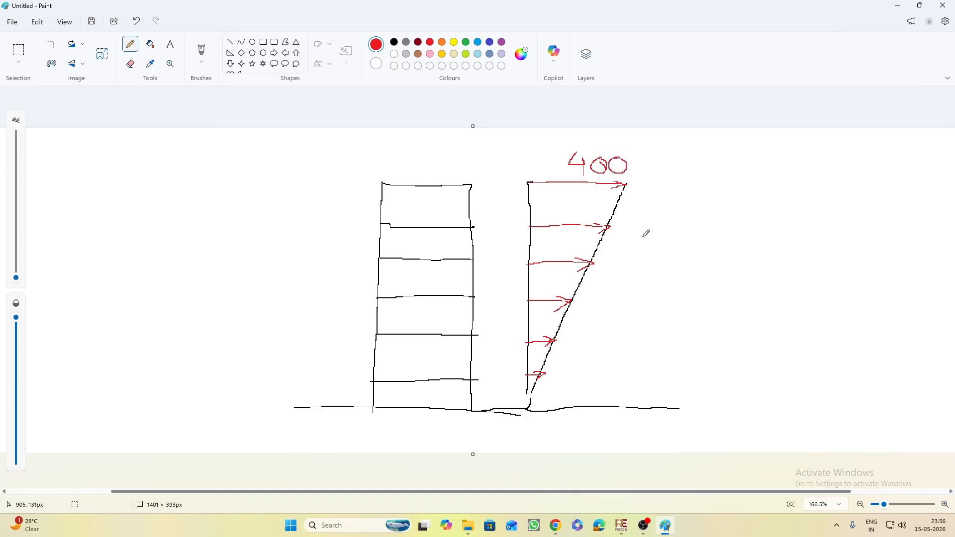
mouse_move(619, 227)
mouse_down()
mouse_move(632, 225)
mouse_move(636, 241)
mouse_move(625, 245)
mouse_up()
key(ctrl+z)
key(ctrl+z)
key(ctrl+z)
key(ctrl+z)
key(ctrl+z)
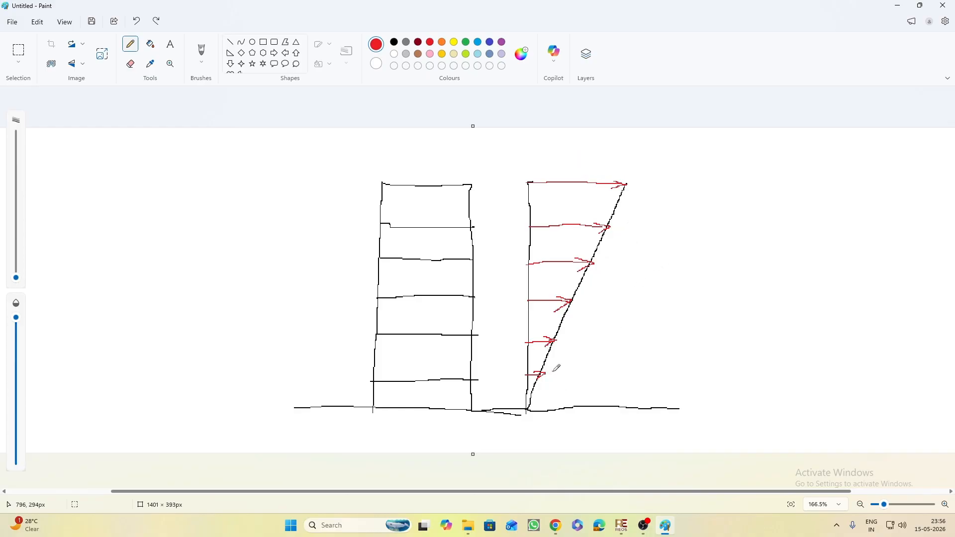
Label the red arrows from the lowest floor upward by hand with 50, 100, 150, 200, 250 and 300
mouse_move(555, 369)
mouse_down()
mouse_move(566, 377)
mouse_move(554, 385)
mouse_move(560, 368)
mouse_move(576, 371)
mouse_up()
mouse_move(570, 337)
mouse_down()
mouse_move(570, 349)
mouse_move(603, 337)
mouse_up()
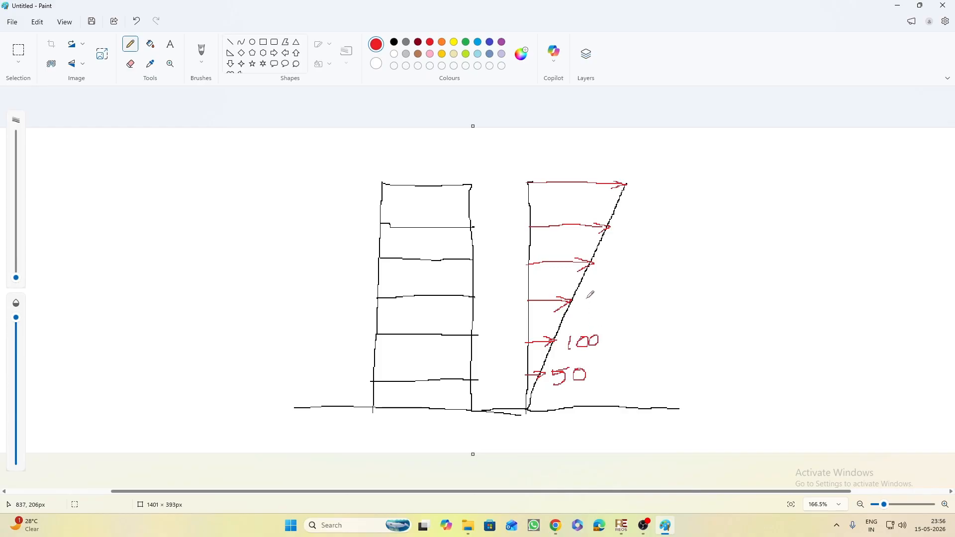
mouse_move(586, 298)
mouse_down()
mouse_move(590, 312)
mouse_move(605, 293)
mouse_move(617, 297)
mouse_up()
mouse_move(605, 265)
mouse_down()
mouse_move(601, 280)
mouse_move(625, 264)
mouse_up()
drag(635, 263, 637, 265)
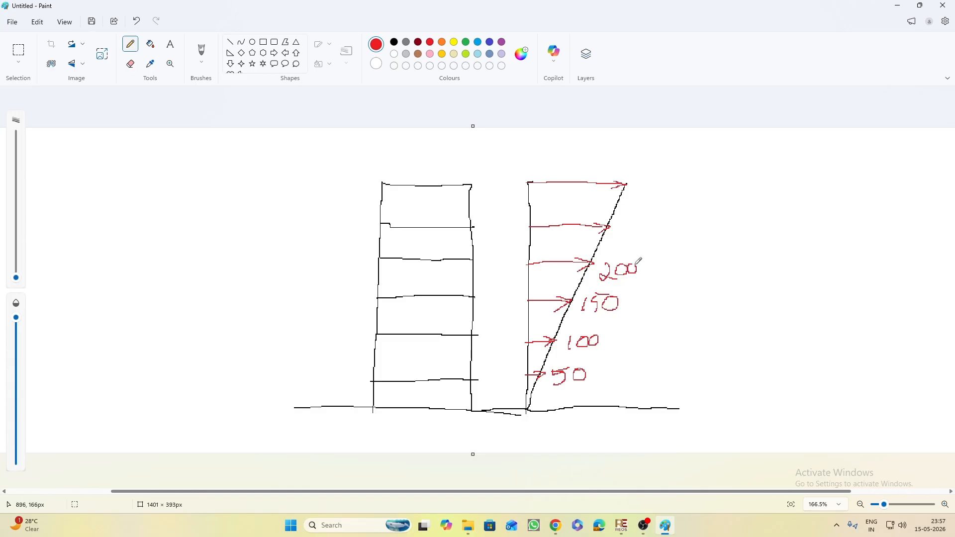
mouse_move(623, 228)
mouse_down()
mouse_move(639, 237)
mouse_move(640, 225)
mouse_move(650, 238)
mouse_move(646, 228)
mouse_up()
mouse_move(642, 186)
mouse_down()
mouse_move(639, 201)
mouse_move(673, 181)
mouse_up()
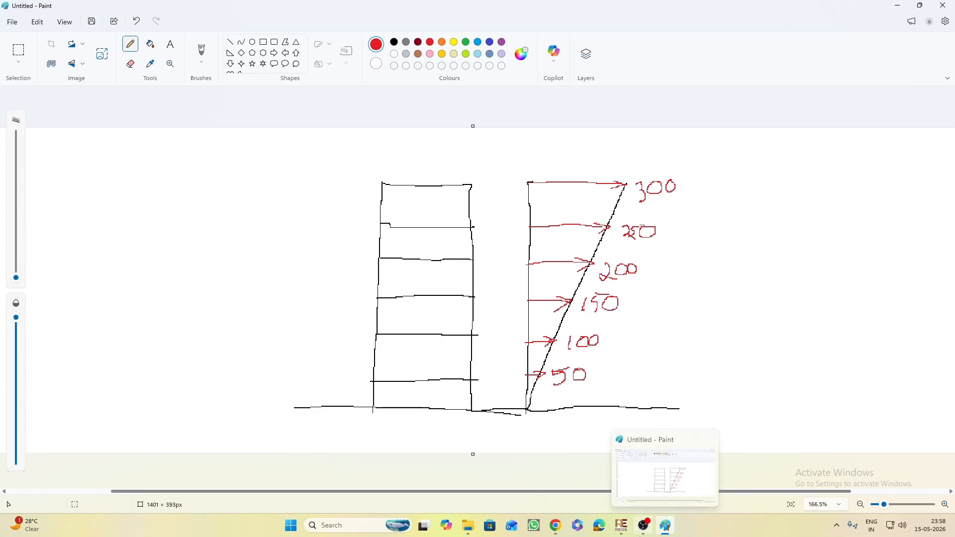
Switch to REOS and orient the 3D view of the six-storey frame to expose the roof-level nodes
click(628, 529)
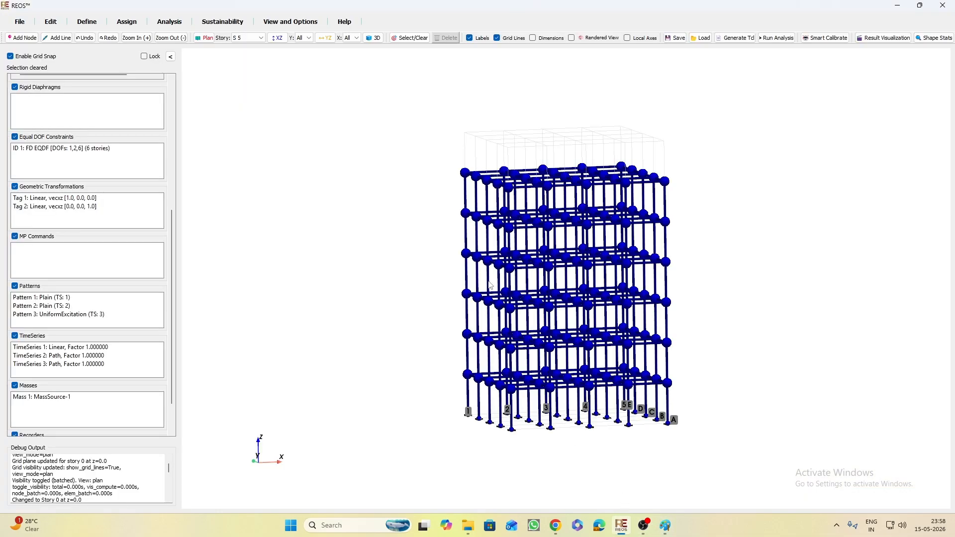
scroll(536, 189, up, 3)
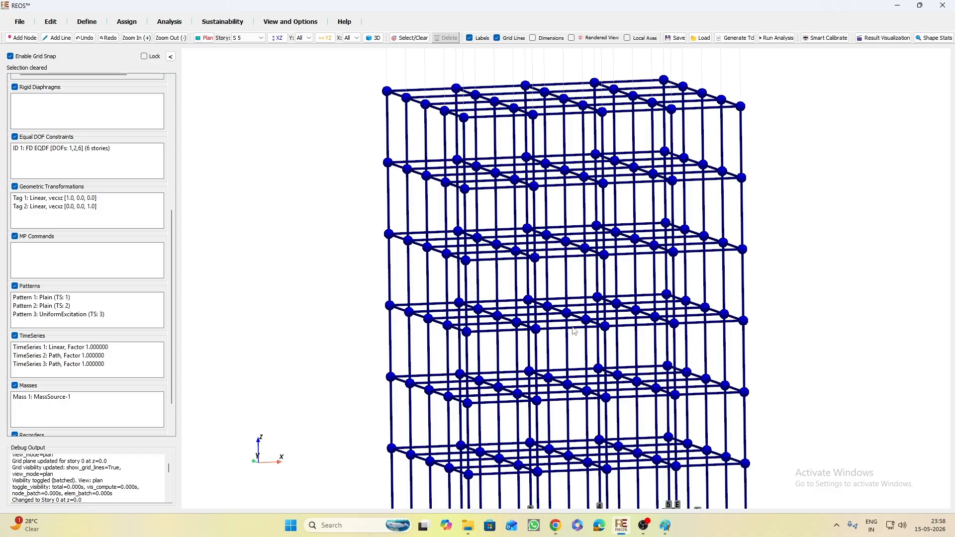
scroll(558, 307, down, 1)
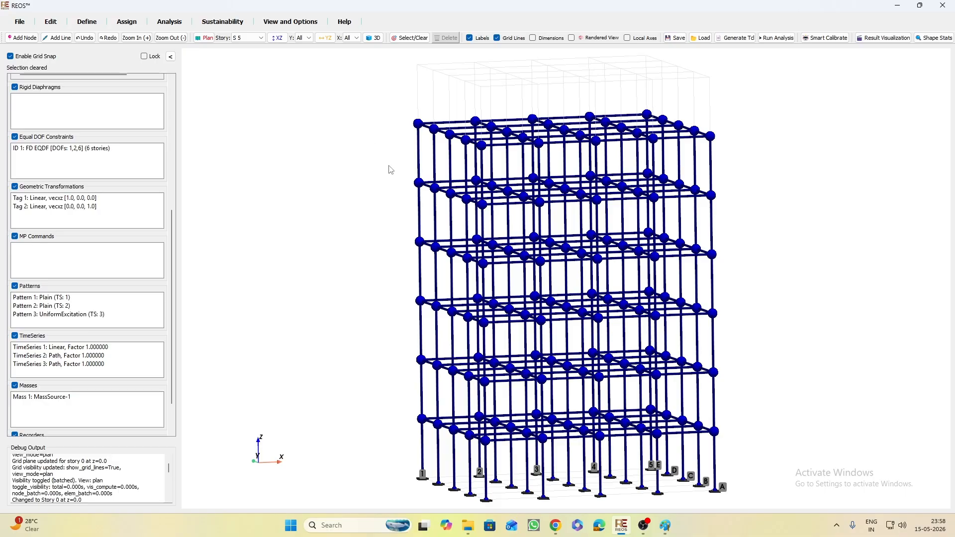
scroll(469, 155, up, 1)
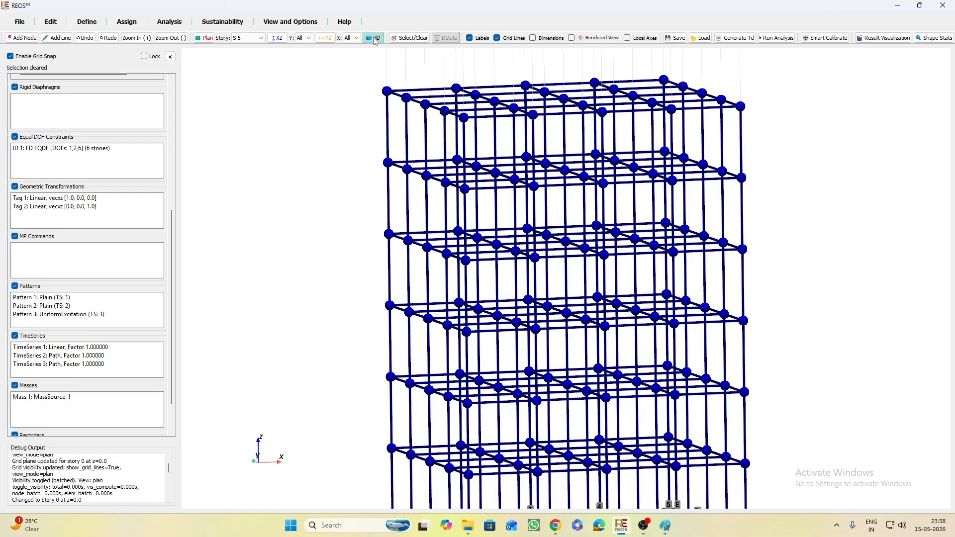
mouse_move(329, 122)
mouse_down()
mouse_move(356, 120)
mouse_move(279, 135)
mouse_move(331, 148)
mouse_move(327, 119)
mouse_move(328, 150)
mouse_move(333, 142)
mouse_up()
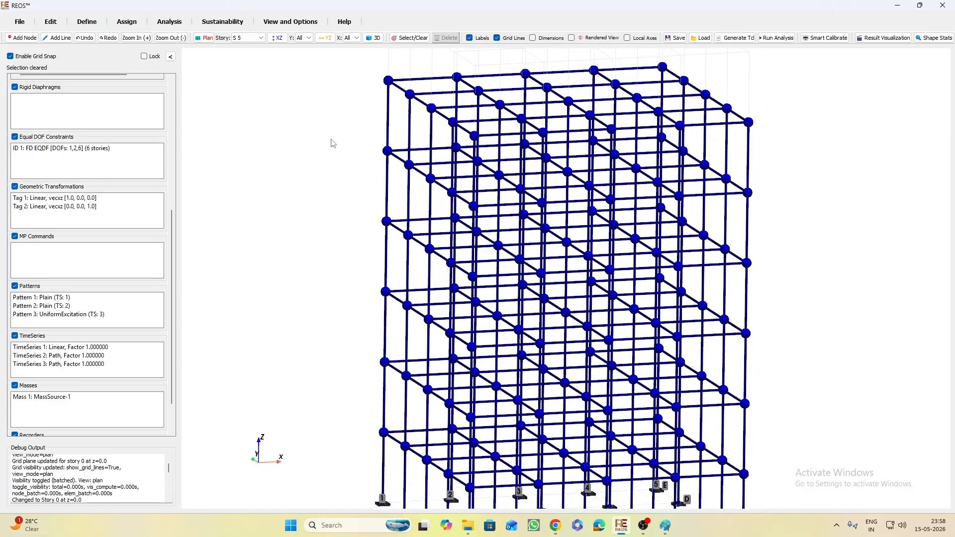
Assign a Nodal Displacement (SP) of 300 in direction 1 to the roof's centre node, adding it to pattern ID 2: Plain
click(413, 38)
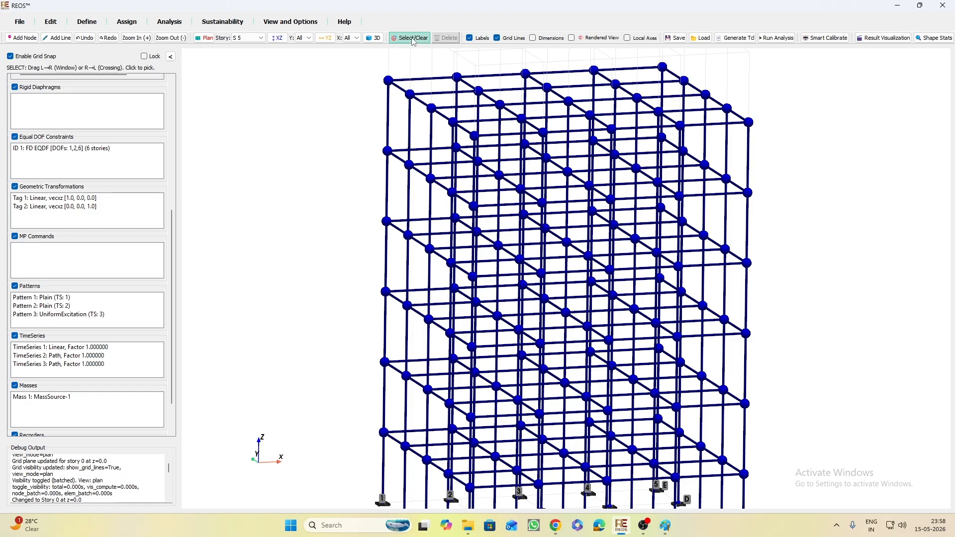
click(569, 102)
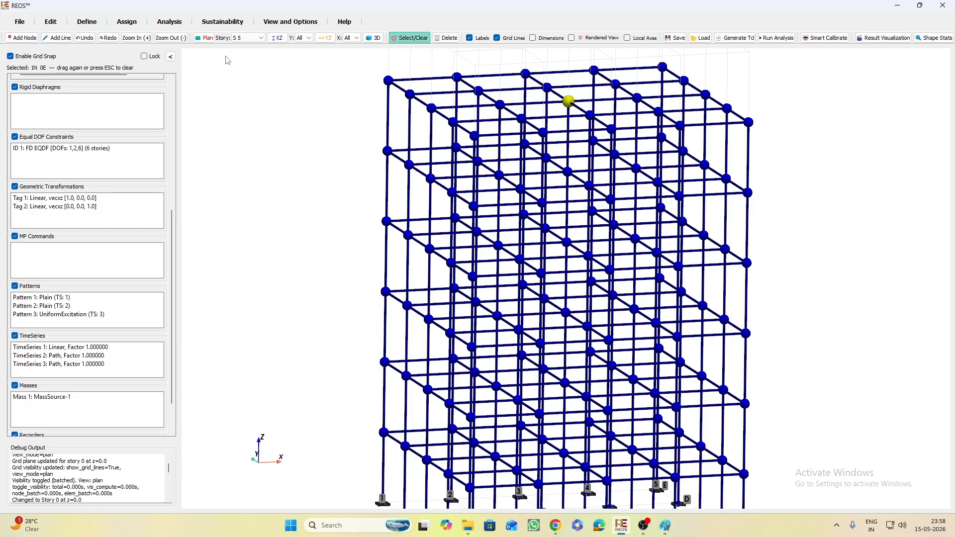
click(127, 21)
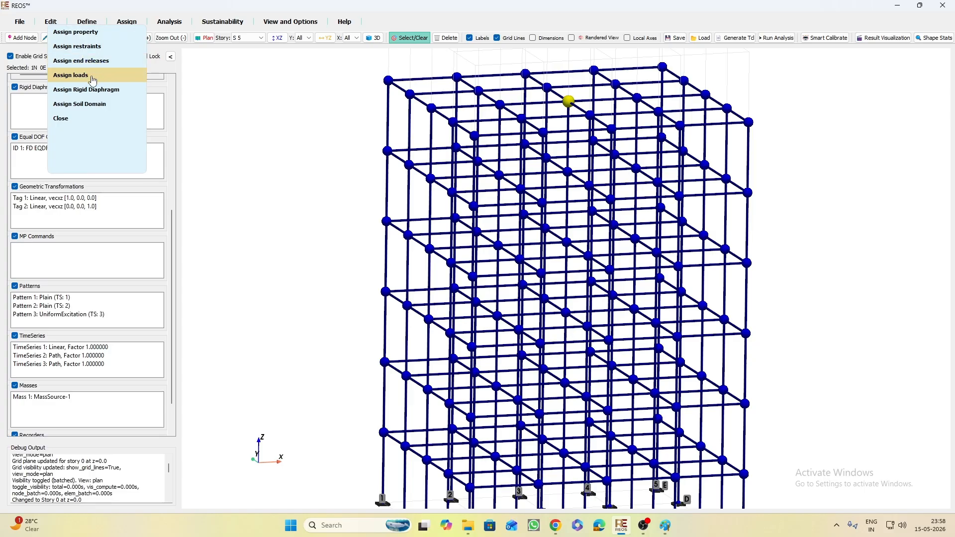
click(93, 80)
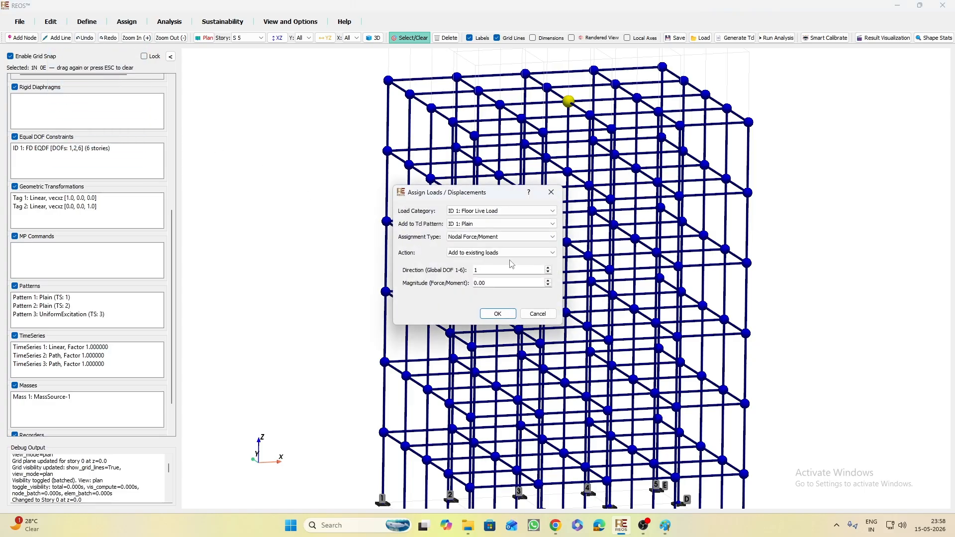
click(501, 238)
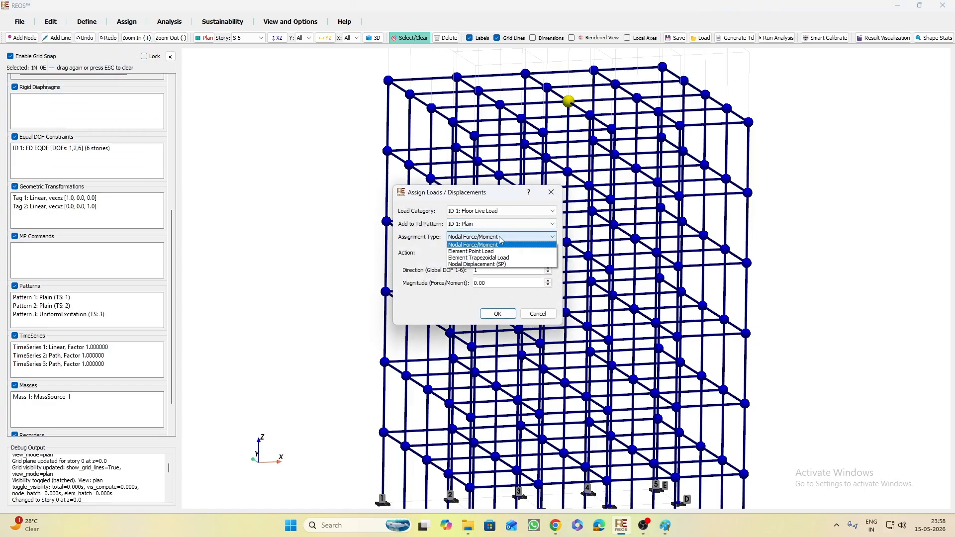
click(478, 265)
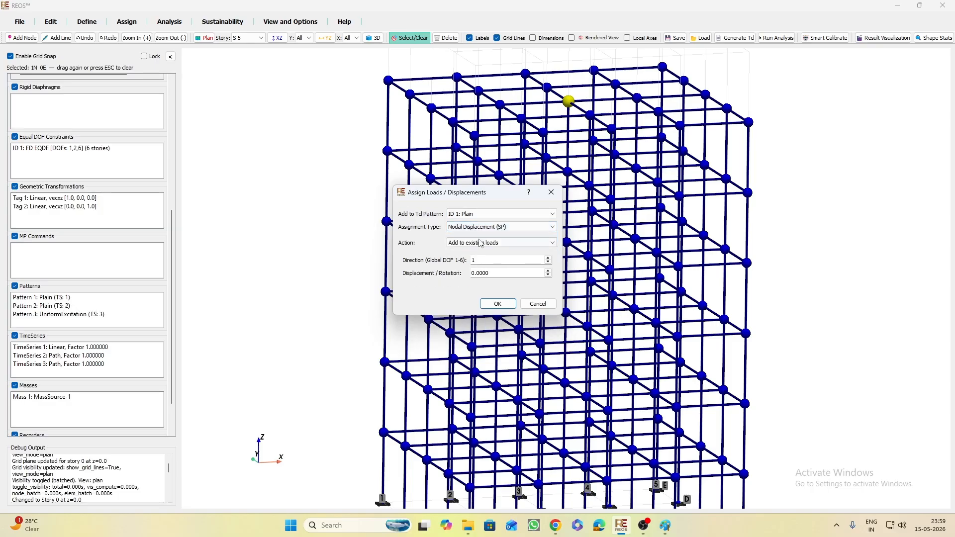
click(498, 214)
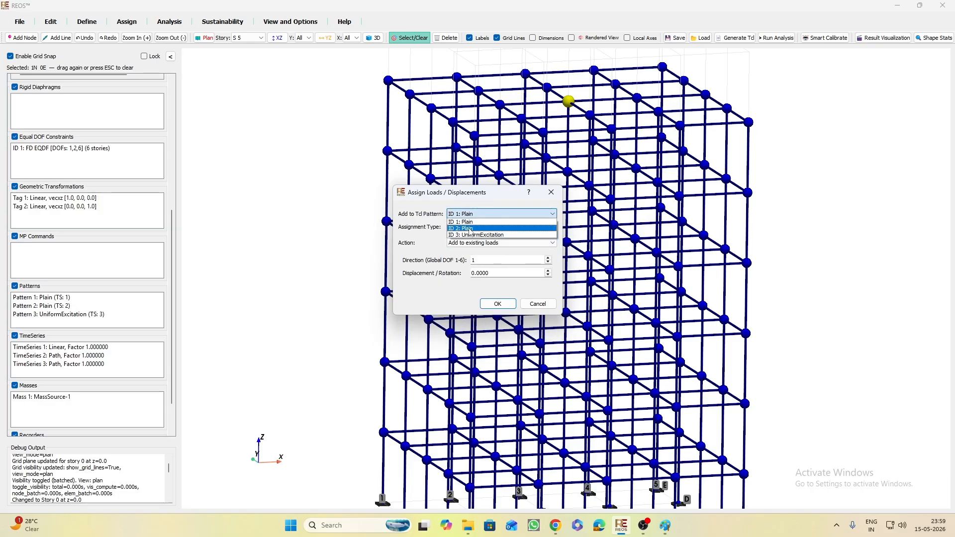
click(471, 229)
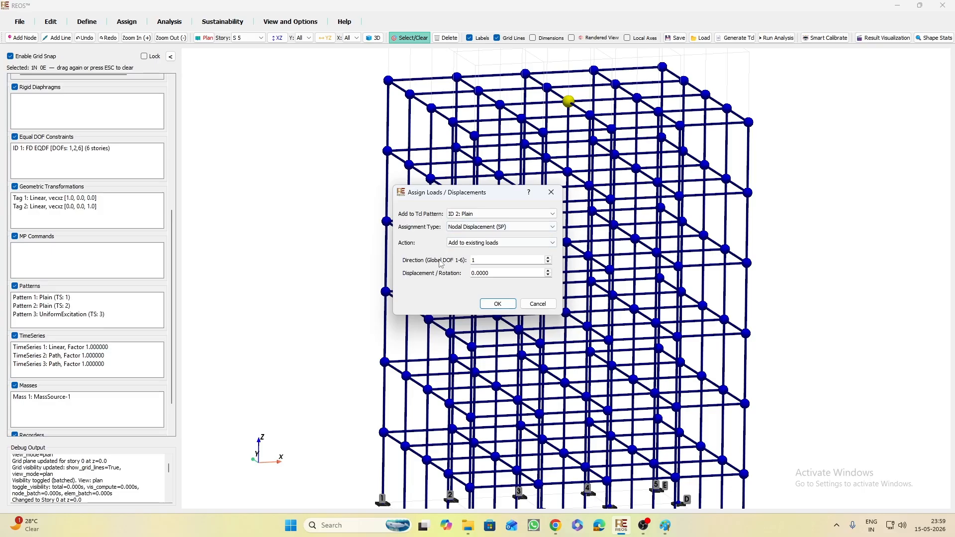
click(507, 244)
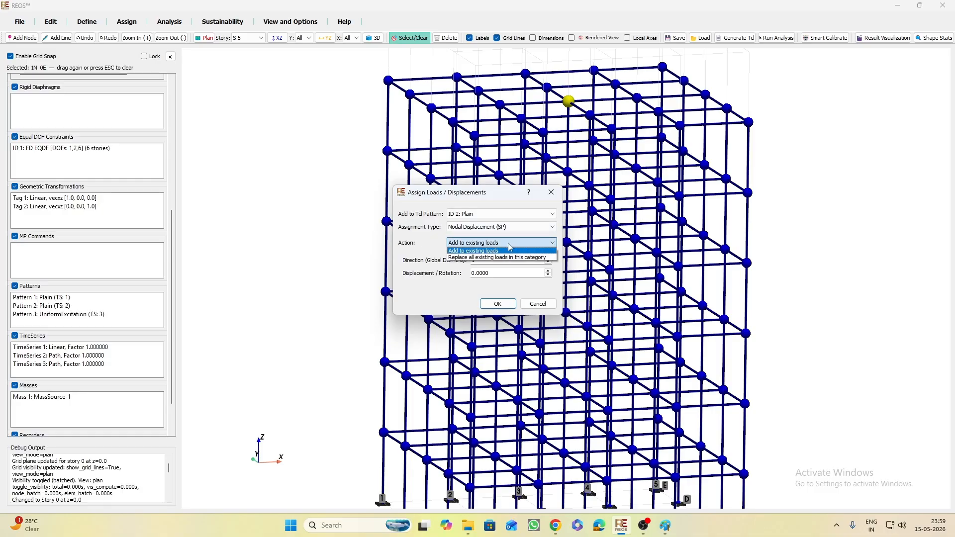
click(425, 263)
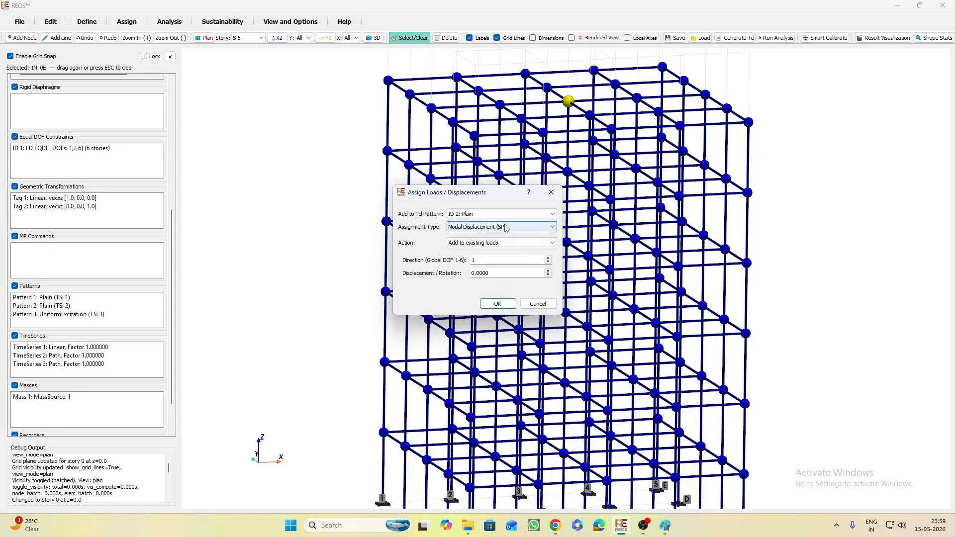
double_click(499, 274)
text(300)
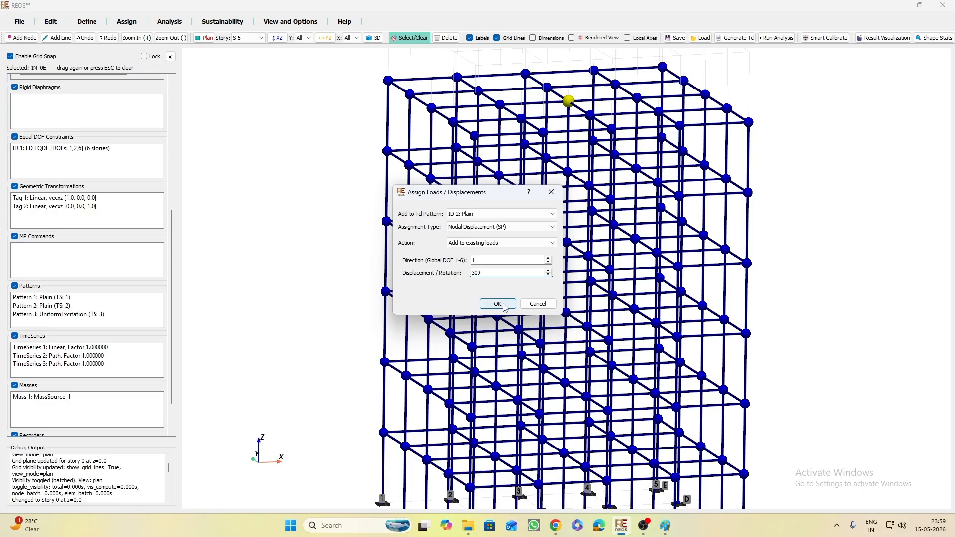
click(506, 307)
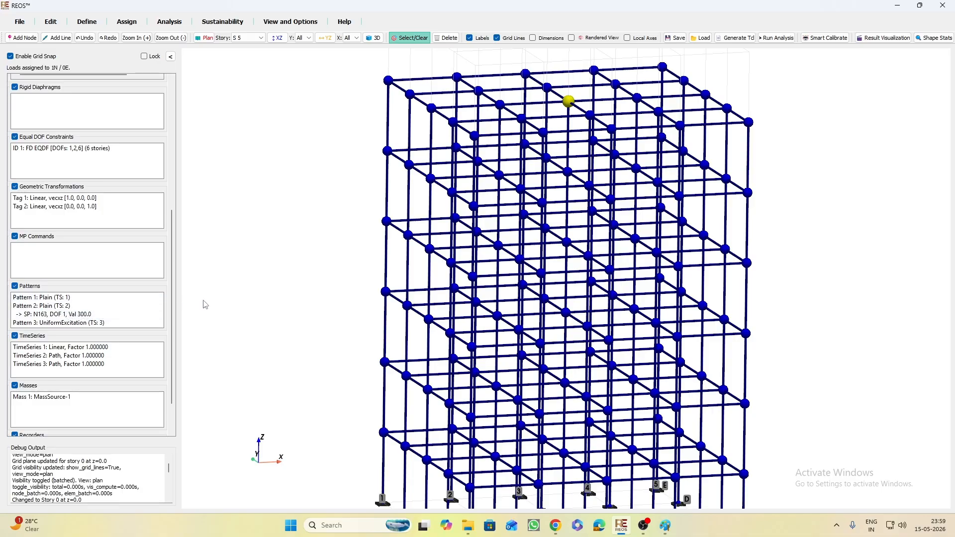
Clear the selection and assign a Nodal Displacement (SP) of 250 in direction 1, pattern ID 2: Plain, to the centre node one level below the roof
click(316, 301)
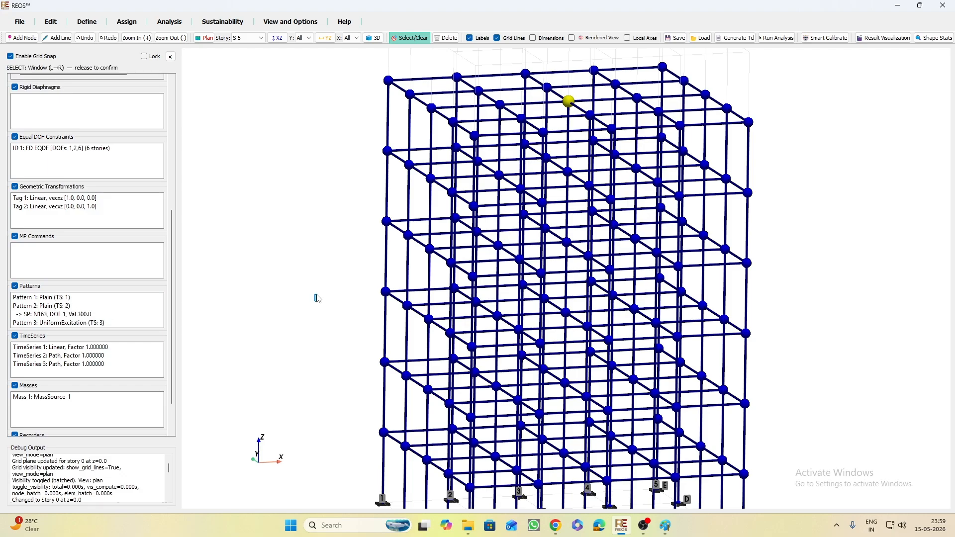
click(404, 38)
drag(315, 242, 303, 232)
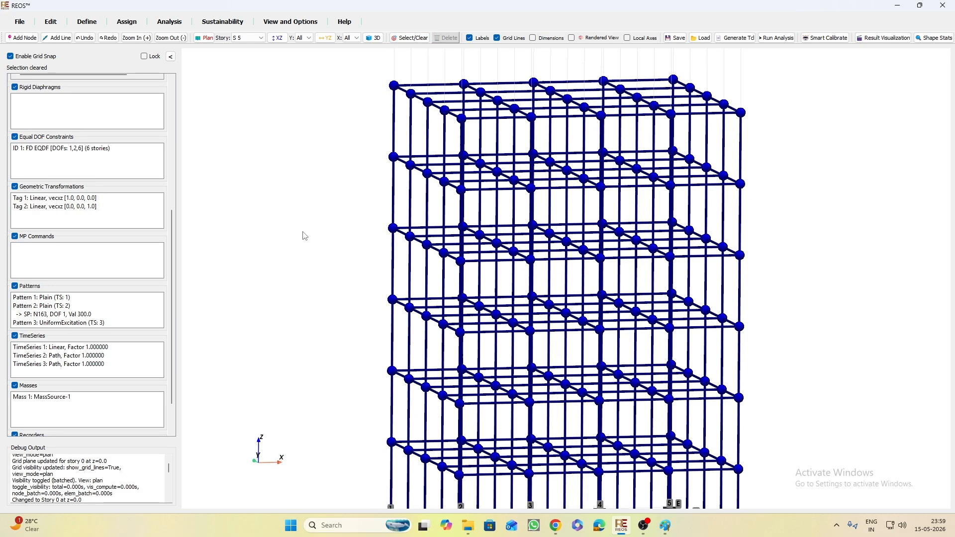
click(409, 38)
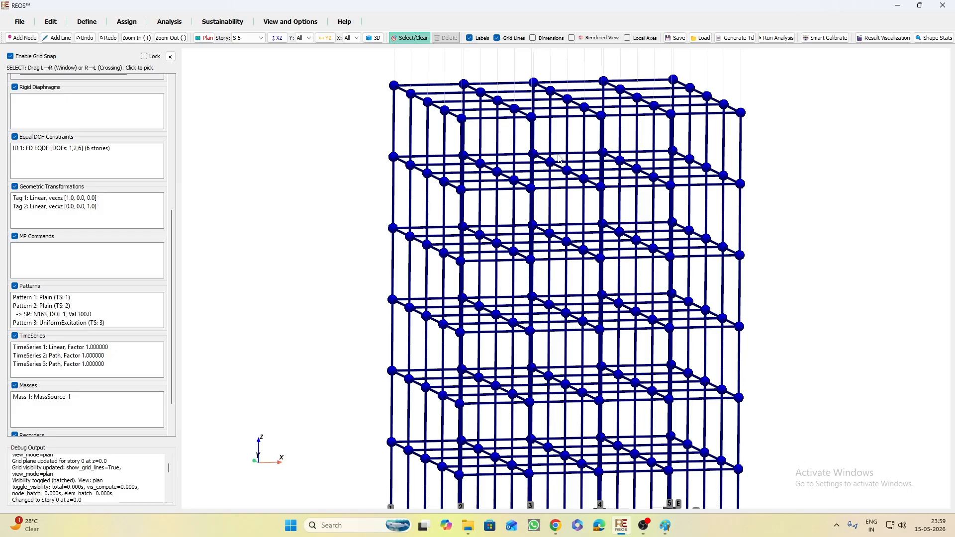
click(568, 171)
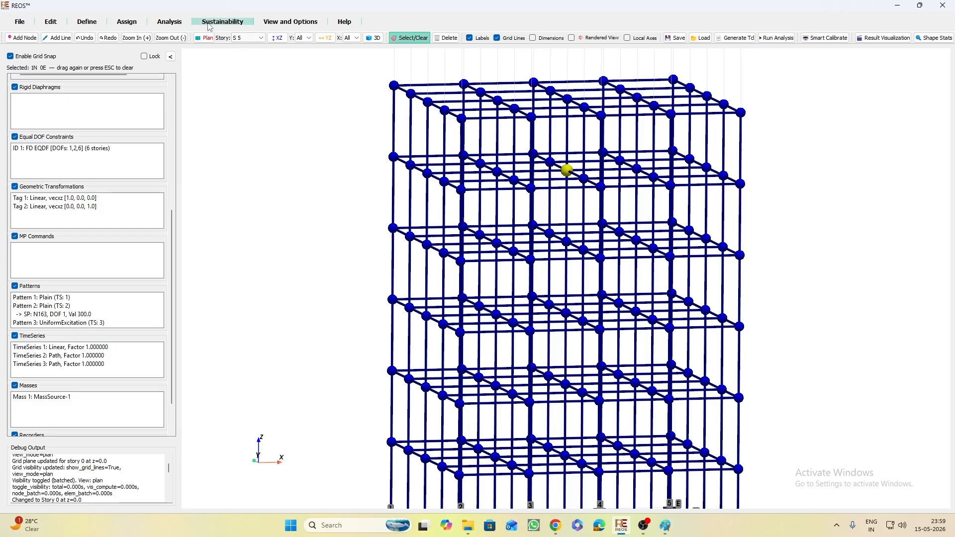
click(120, 25)
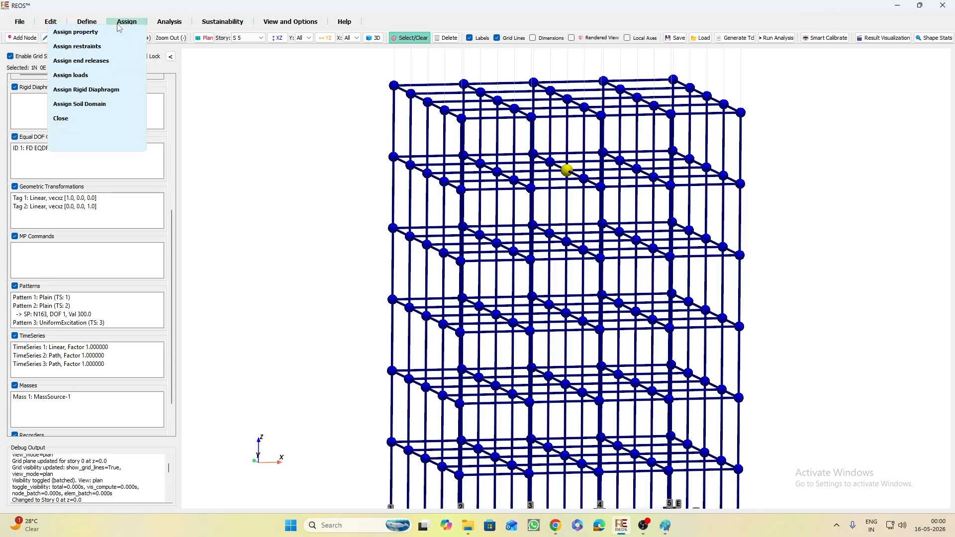
click(94, 74)
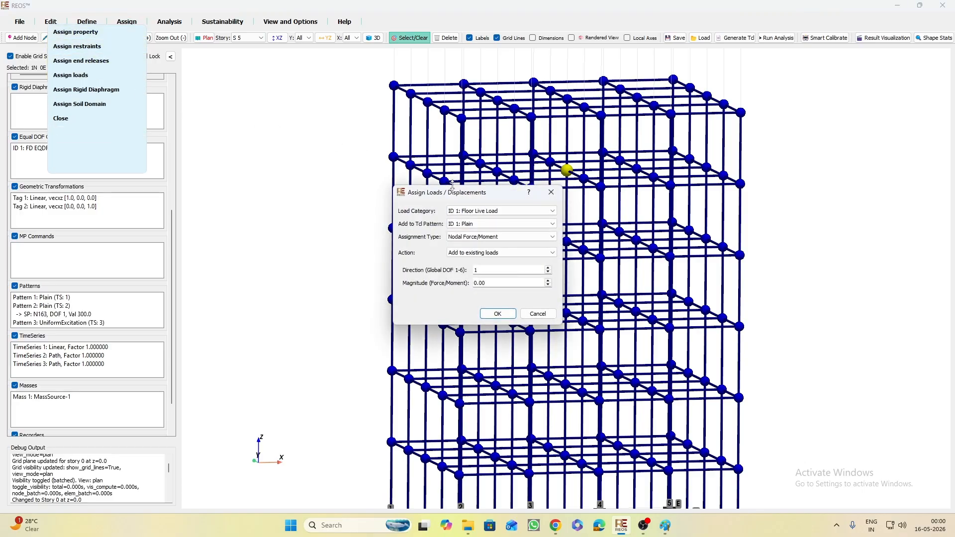
click(495, 237)
click(472, 264)
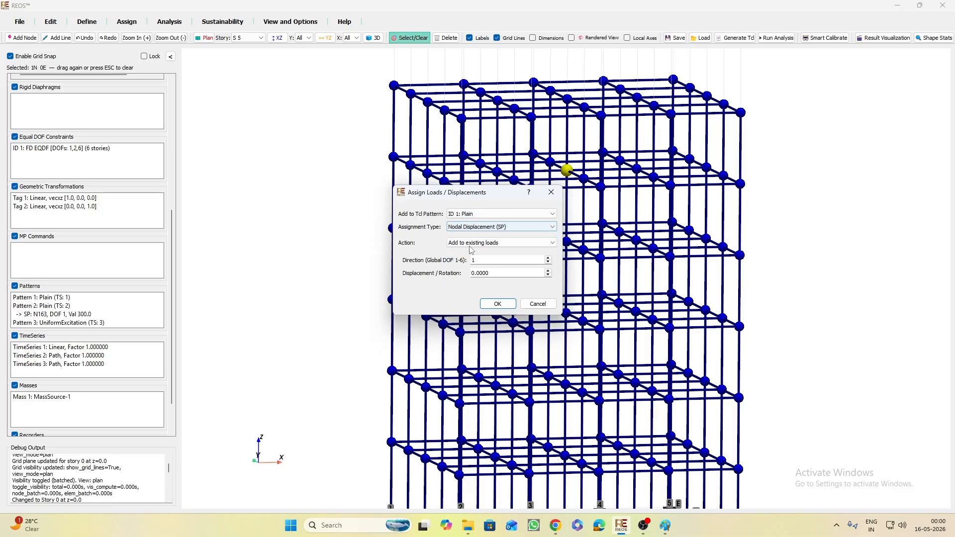
click(468, 214)
click(469, 229)
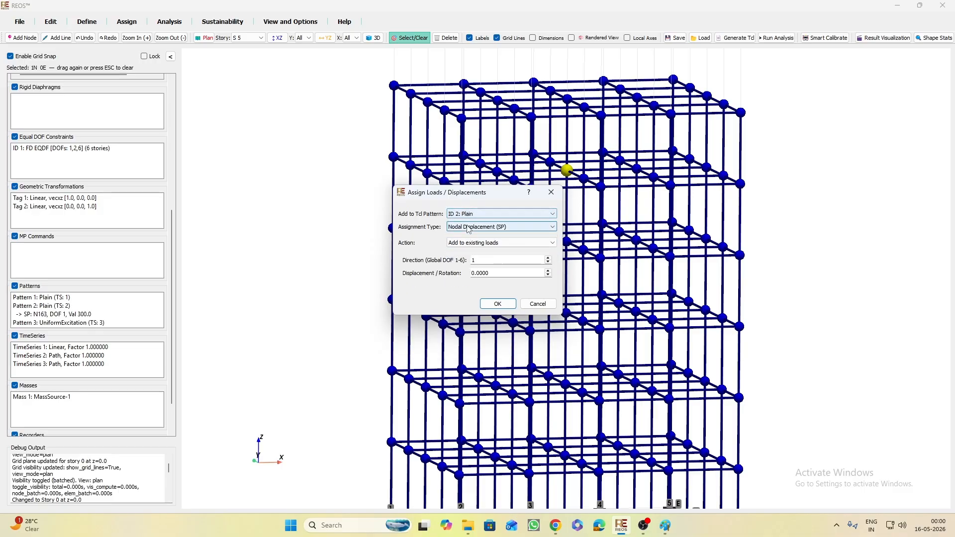
double_click(507, 275)
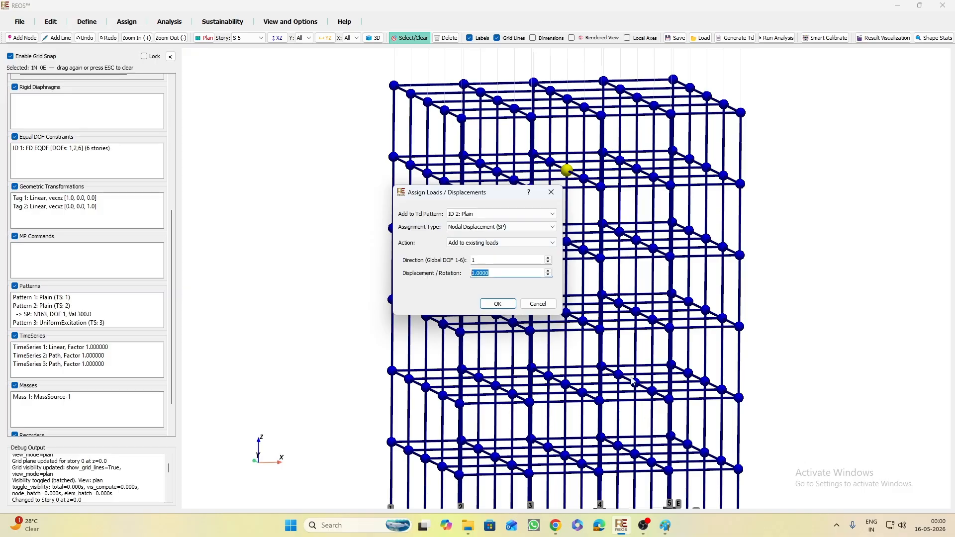
text(250)
click(498, 304)
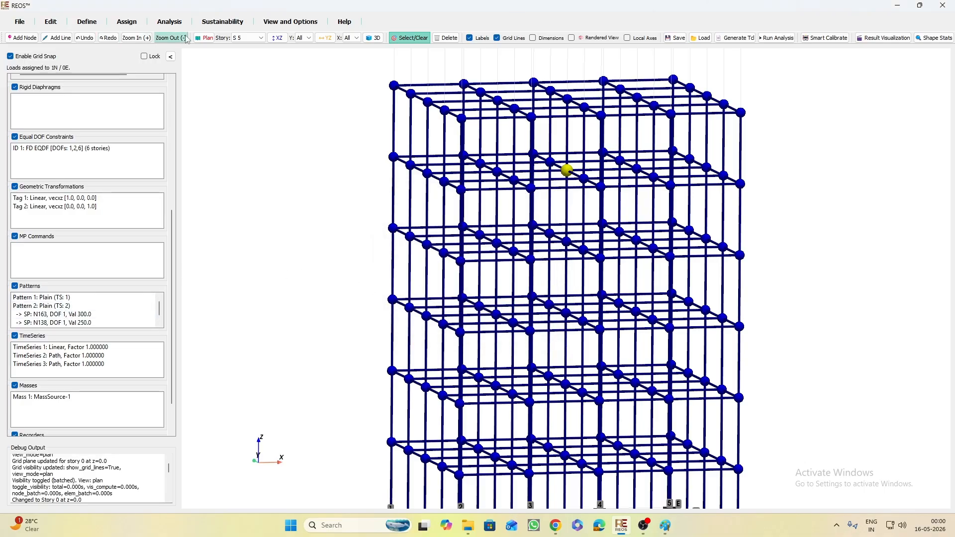
Assign a Nodal Displacement (SP) of 200 in direction 1, pattern ID 2: Plain, to the centre node two levels below the roof
click(568, 244)
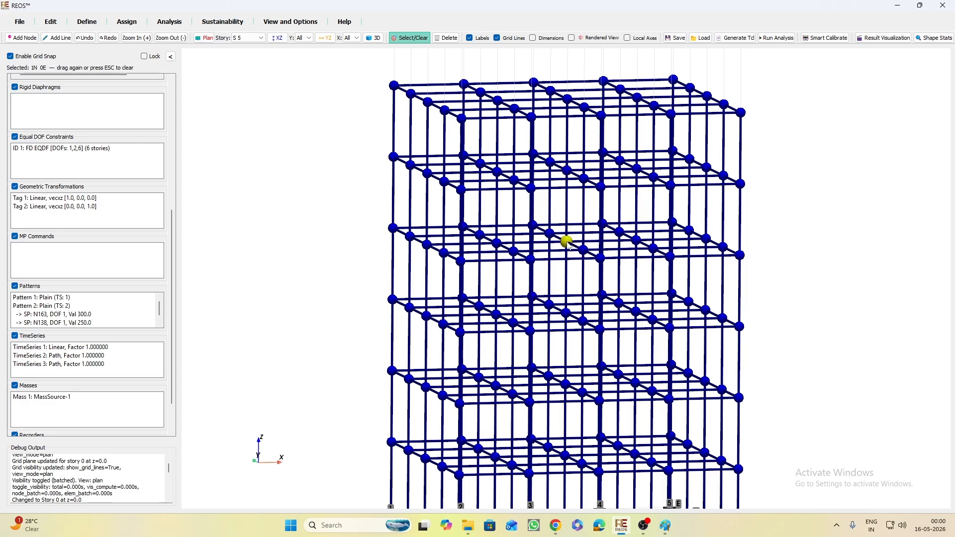
click(127, 22)
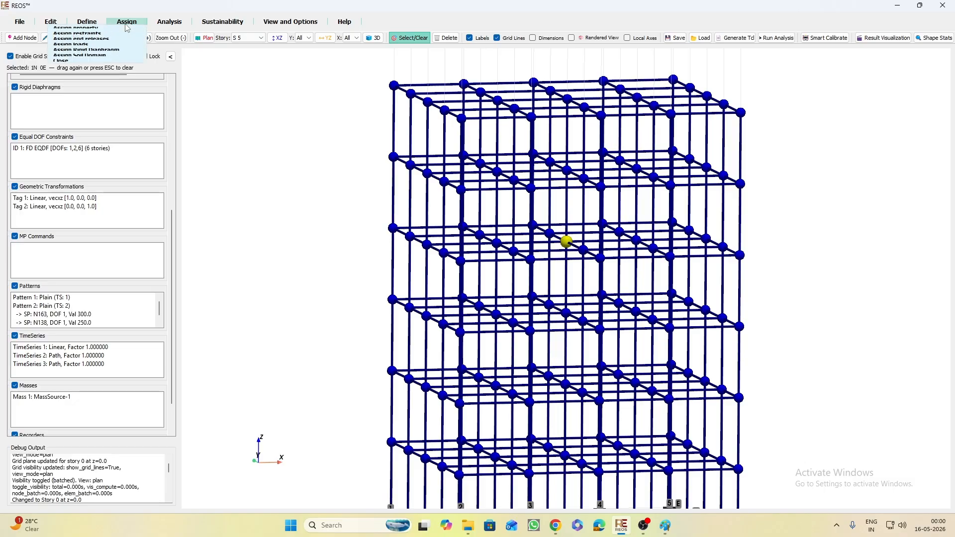
click(70, 74)
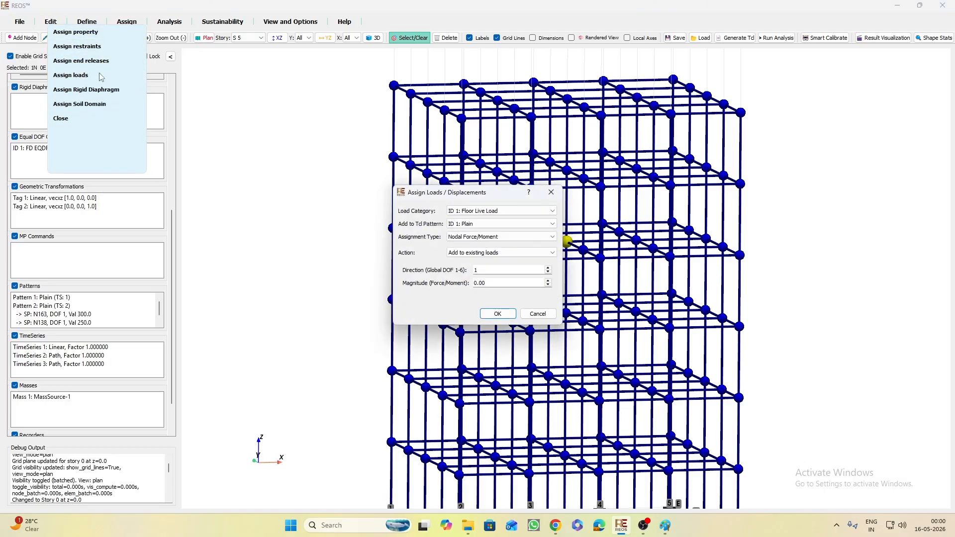
click(481, 237)
click(477, 264)
click(475, 215)
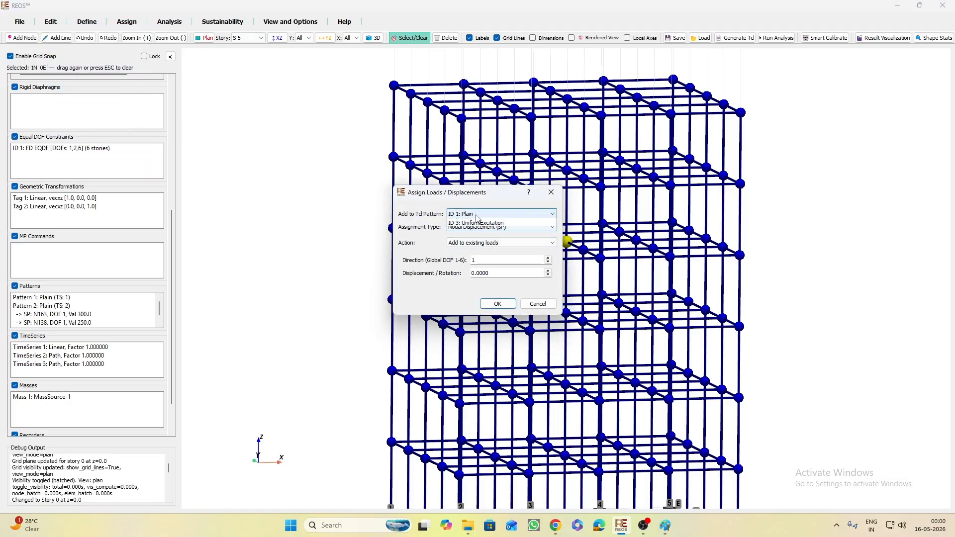
click(473, 228)
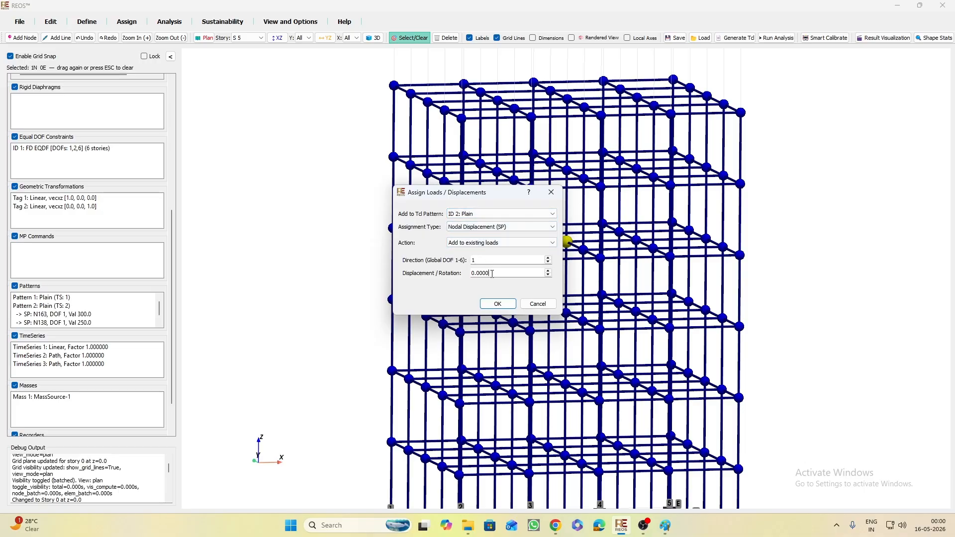
drag(492, 273, 419, 278)
text(200)
click(498, 304)
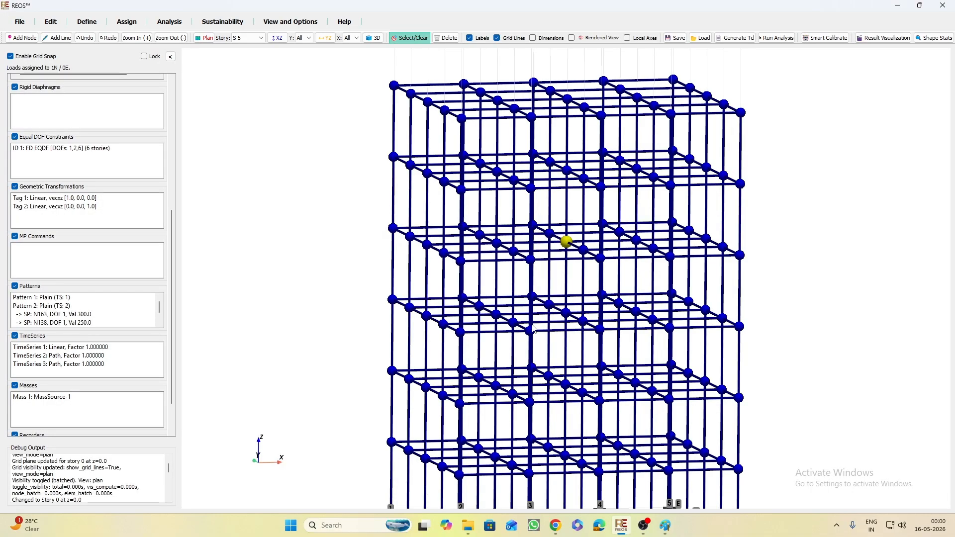
Assign a Nodal Displacement (SP) of 150 in direction 1, pattern ID 2: Plain, to the centre node three levels below the roof
click(567, 313)
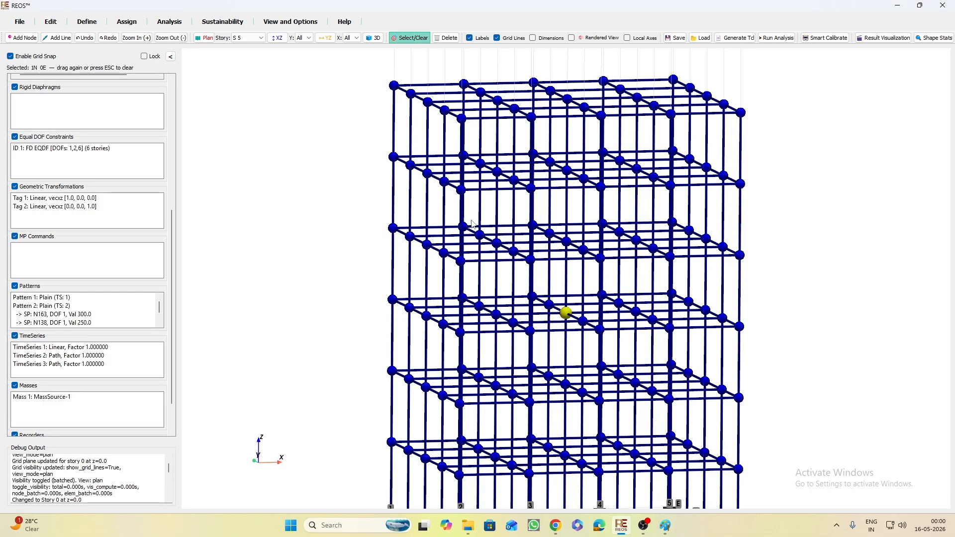
click(127, 21)
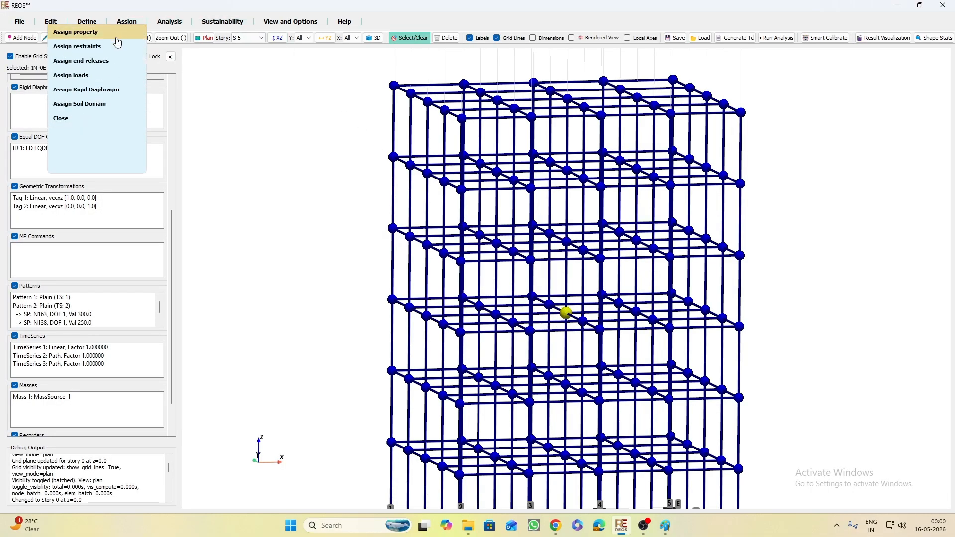
click(82, 75)
click(509, 242)
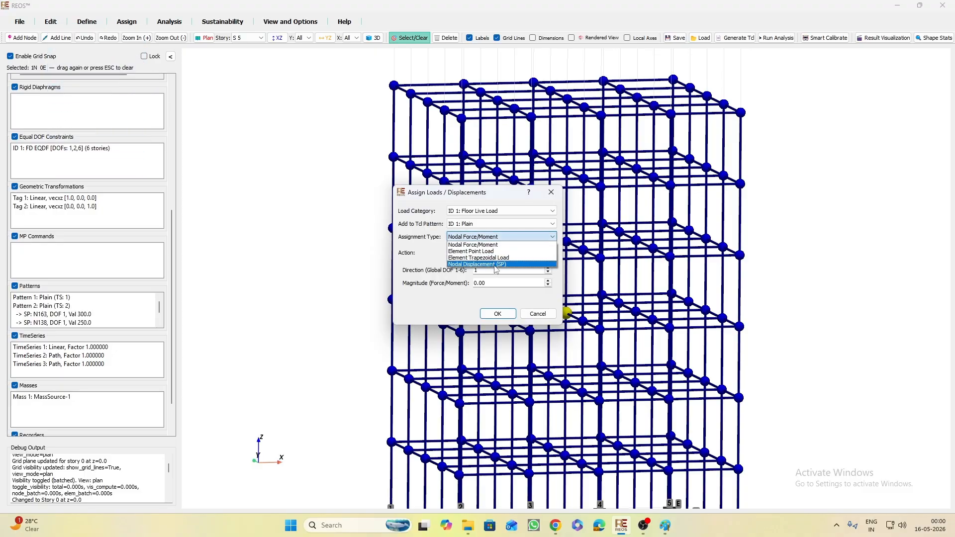
click(494, 269)
click(489, 214)
click(481, 230)
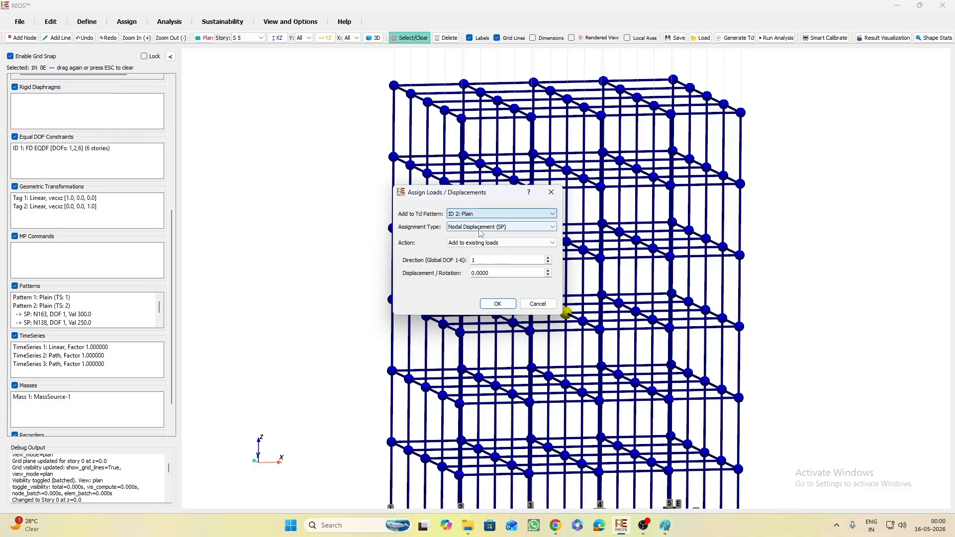
click(489, 242)
click(489, 250)
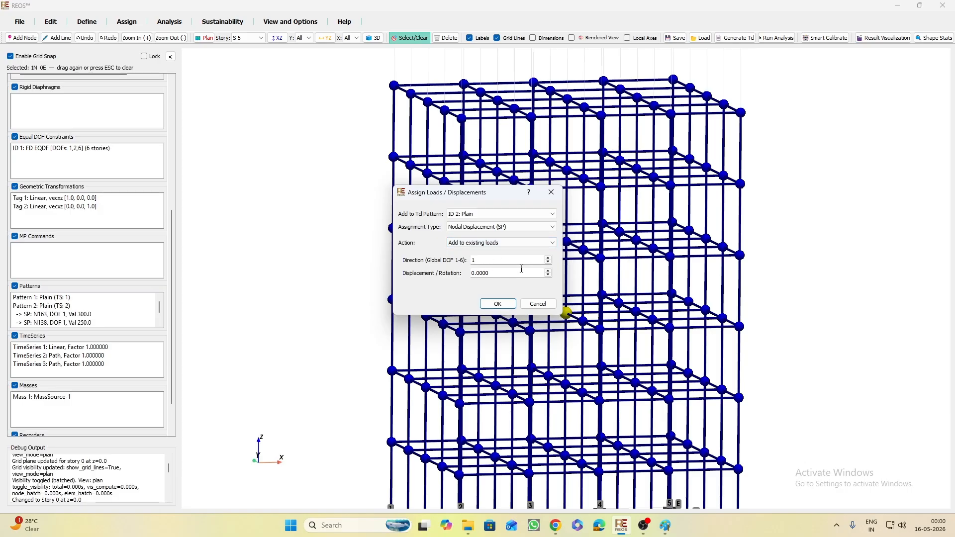
drag(518, 273, 444, 274)
text(150)
click(507, 305)
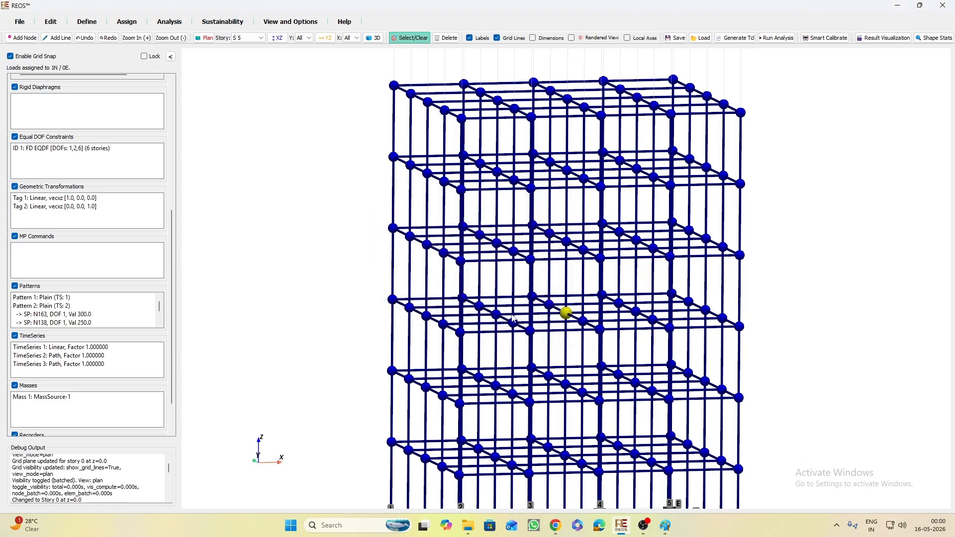
Assign a Nodal Displacement (SP) of 100 in direction 1, pattern ID 2: Plain, to the centre node four levels below the roof
click(568, 387)
click(127, 22)
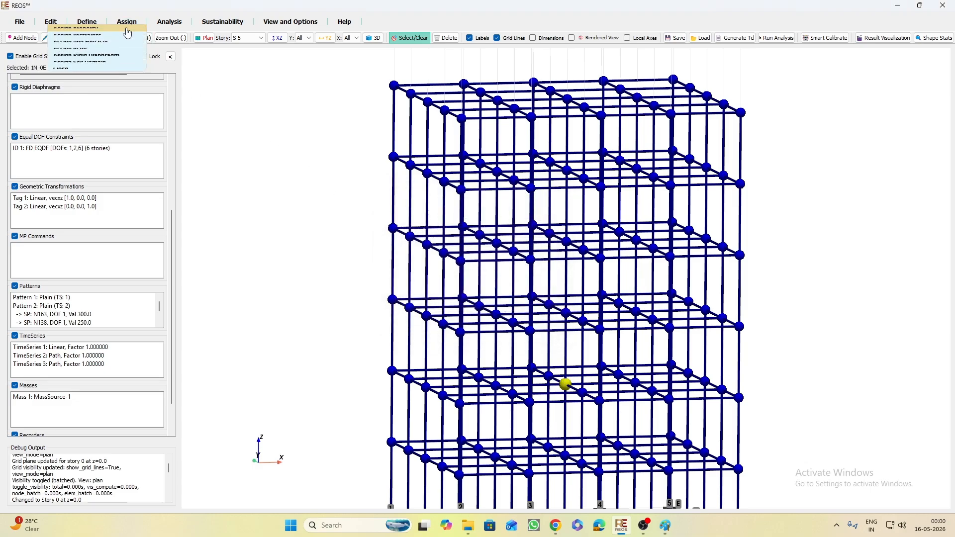
click(85, 76)
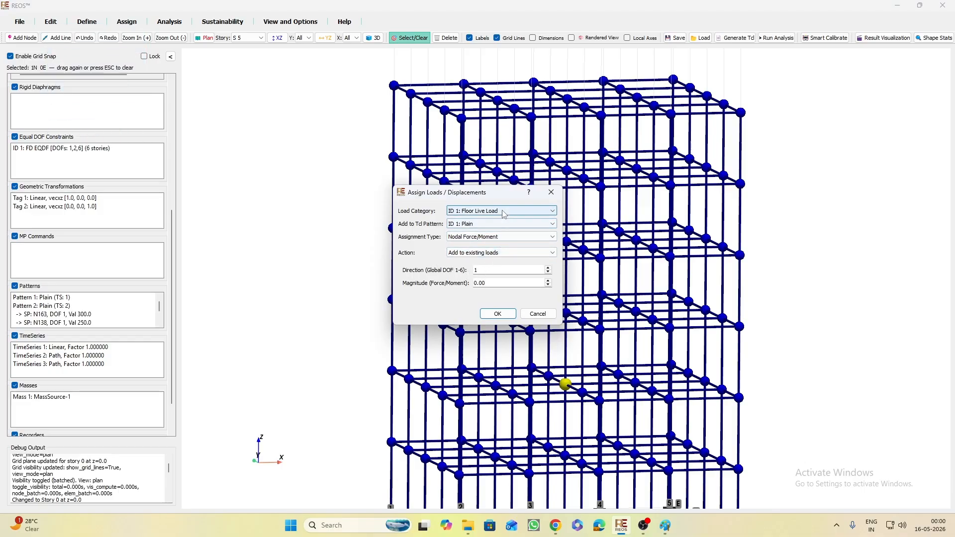
click(500, 237)
click(497, 264)
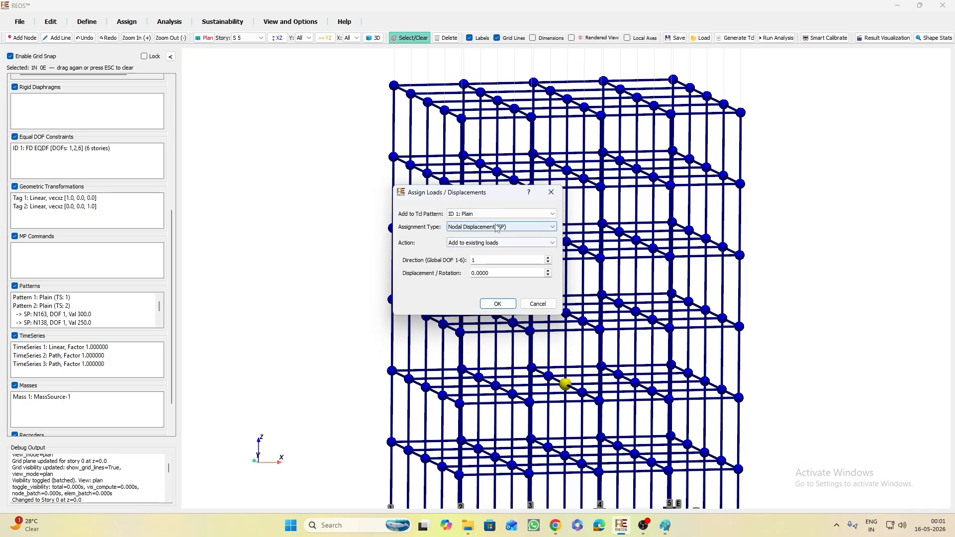
click(490, 214)
click(488, 230)
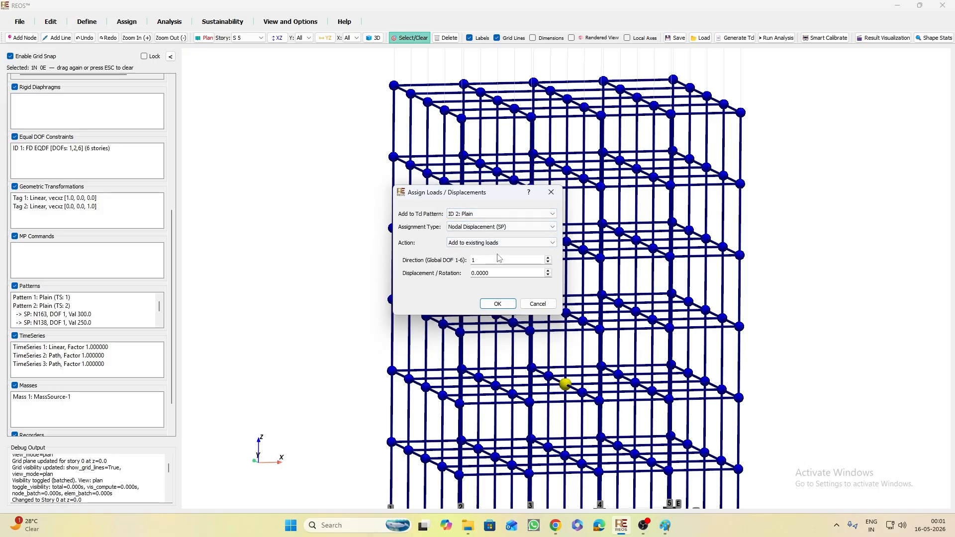
drag(489, 273, 470, 273)
text(100)
click(498, 304)
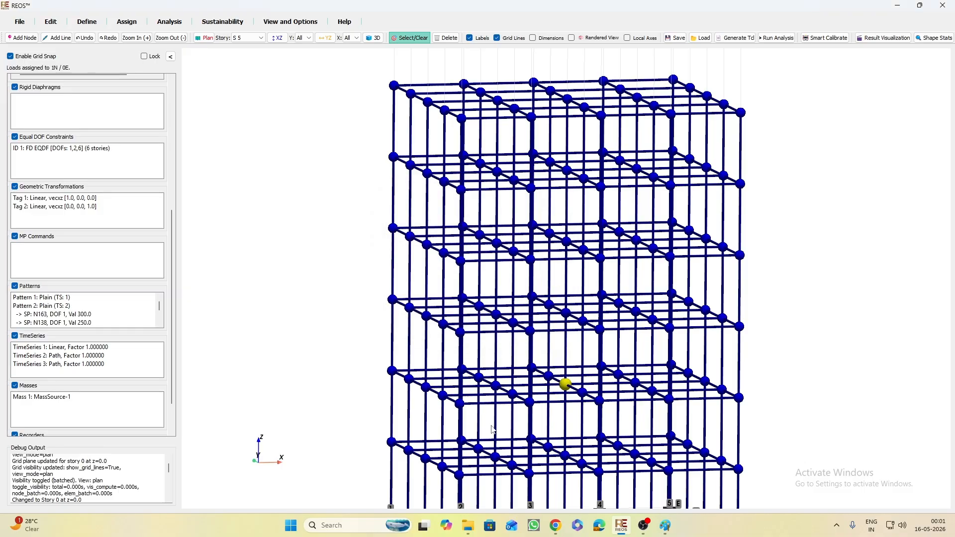
Assign a Nodal Displacement (SP) of 50 in direction 1, pattern ID 2: Plain, to the centre node of the lowest storey above the base
click(565, 455)
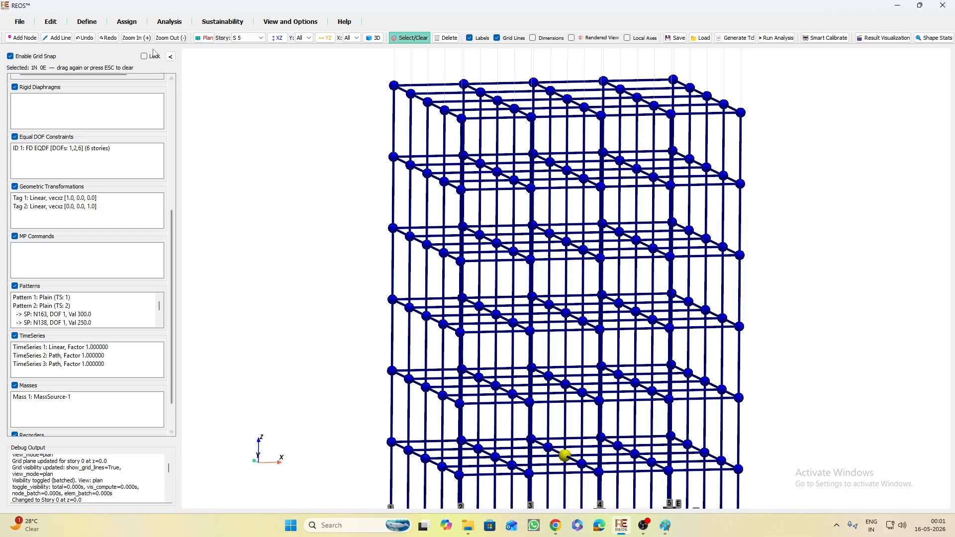
click(127, 22)
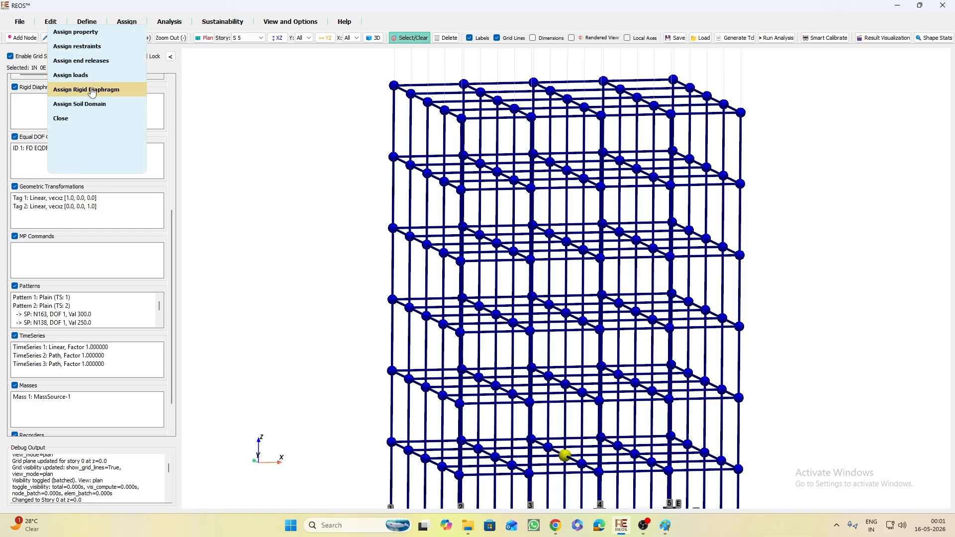
click(78, 75)
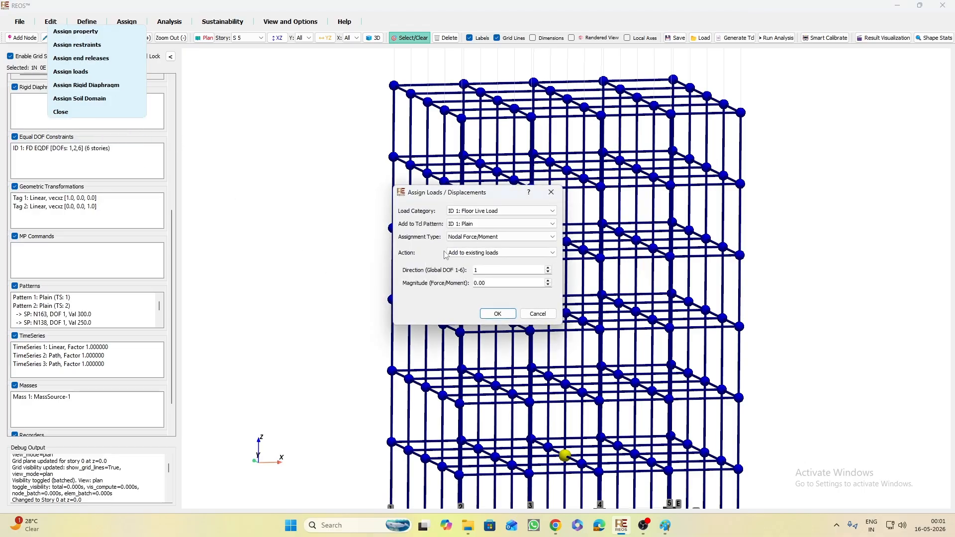
click(502, 236)
click(488, 265)
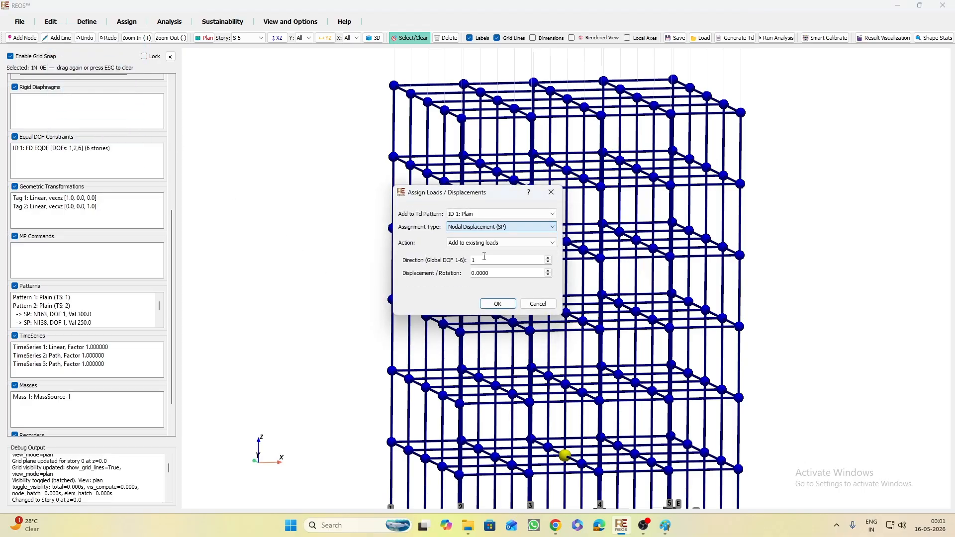
click(470, 214)
click(469, 230)
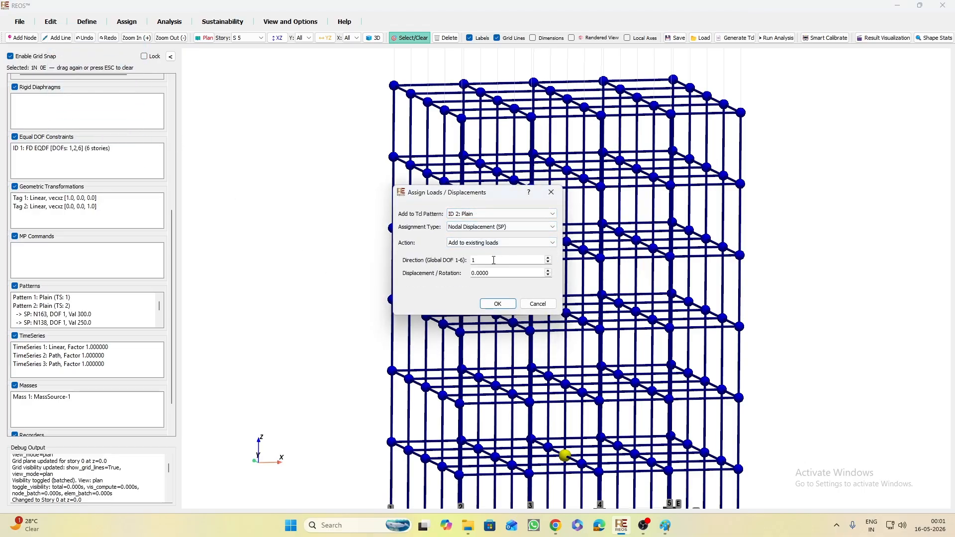
drag(493, 273, 421, 277)
text(50)
click(494, 305)
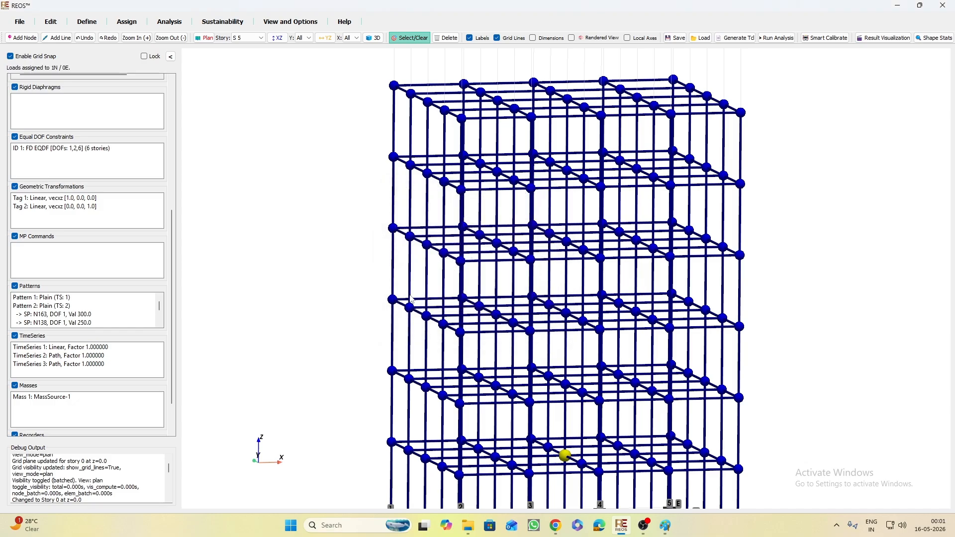
Clear the node selection and orient the 3D view to show the whole six-storey frame down to its supports
click(356, 165)
key(Escape)
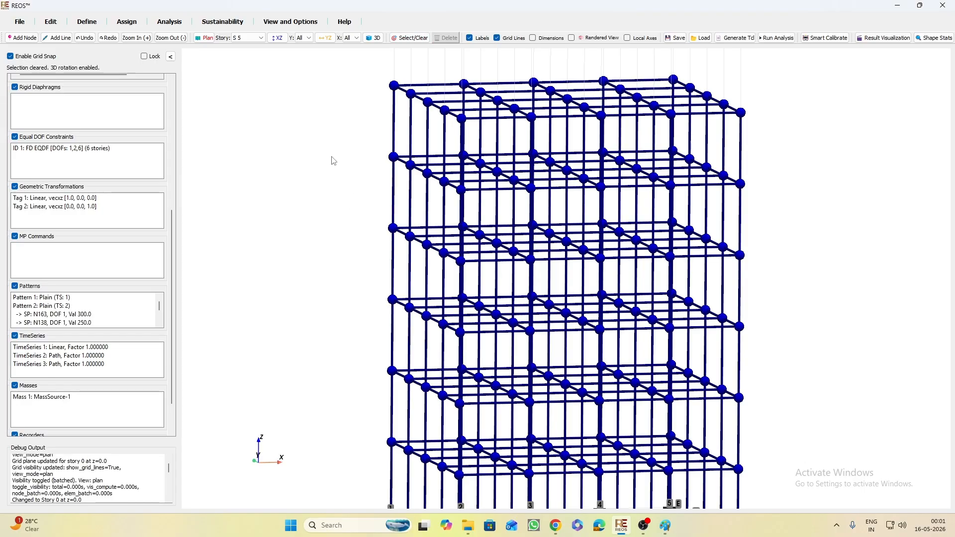
click(401, 40)
click(402, 40)
drag(309, 268, 326, 234)
drag(327, 272, 360, 298)
scroll(79, 311, down, 2)
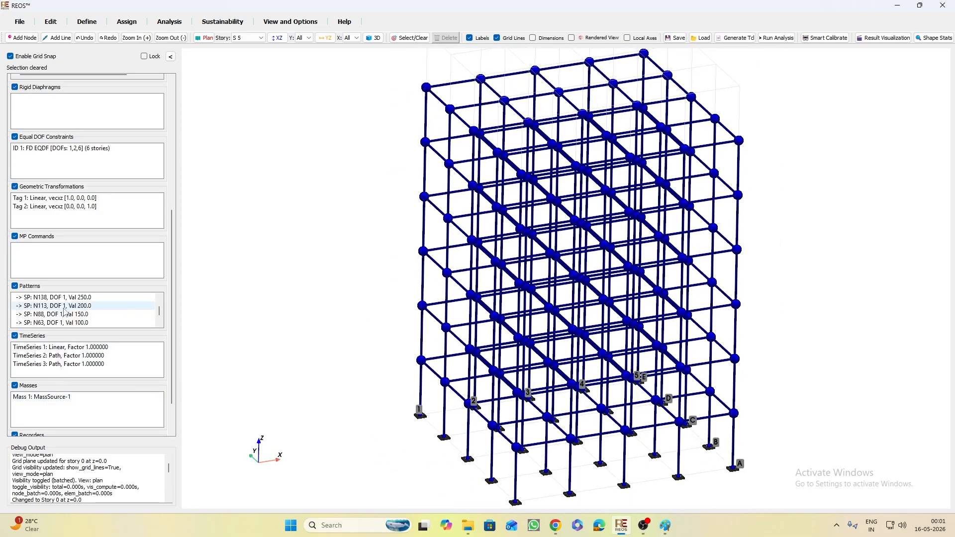
Collapse every model list except Nodes and Patterns so that all SP entries of Pattern 2 can be read
scroll(55, 416, down, 1)
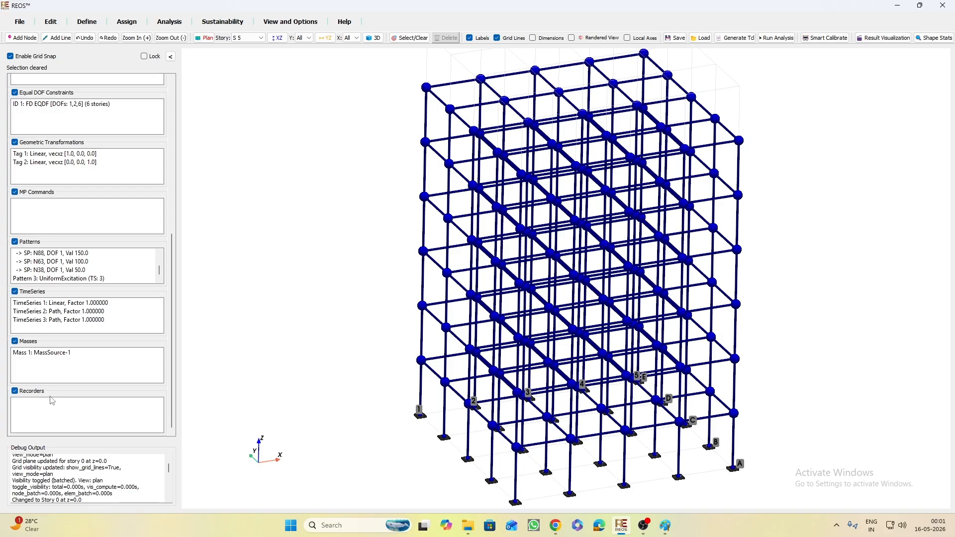
click(15, 405)
click(15, 379)
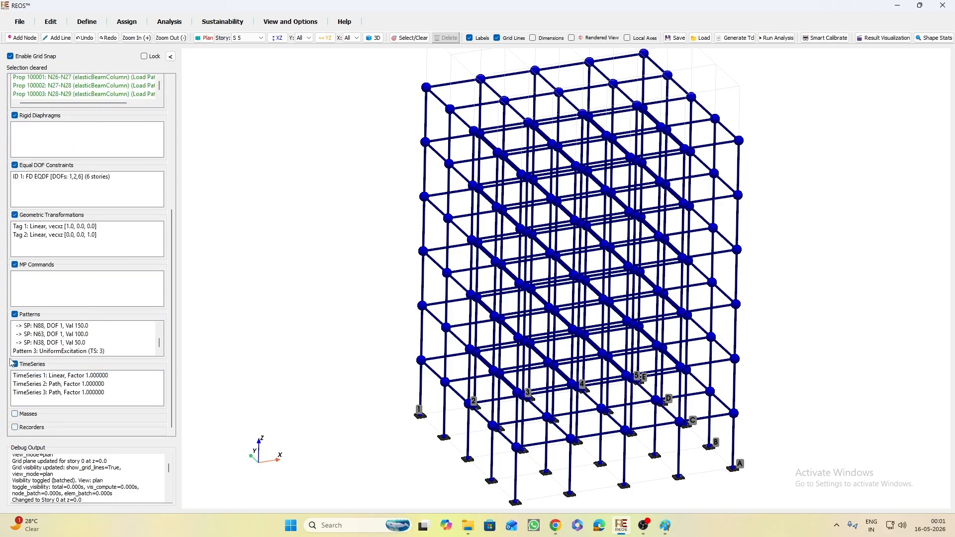
click(15, 365)
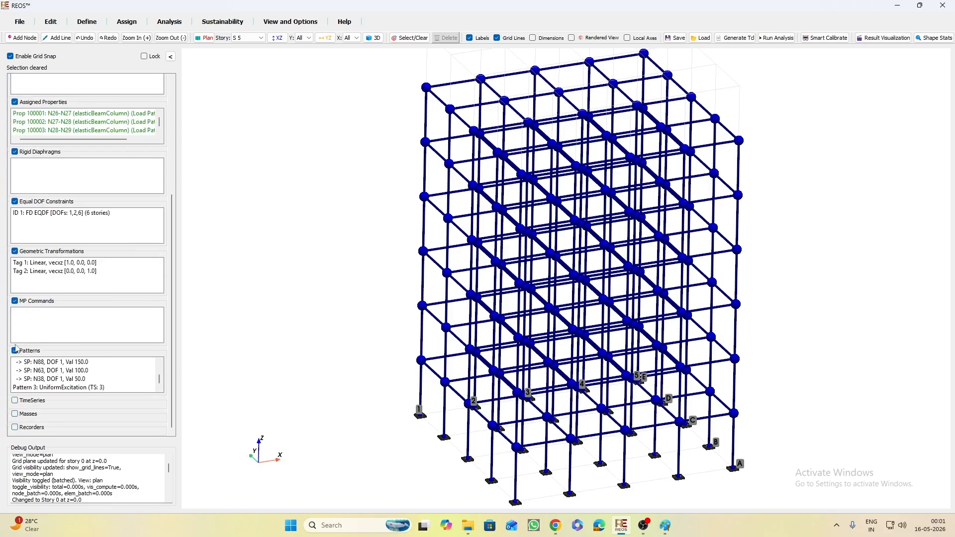
click(15, 301)
click(15, 287)
click(15, 274)
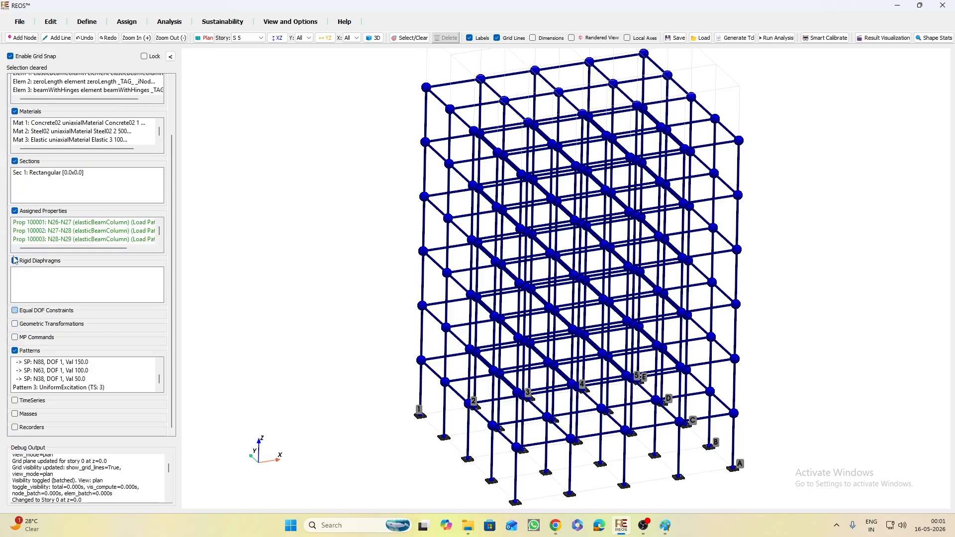
click(15, 261)
click(15, 198)
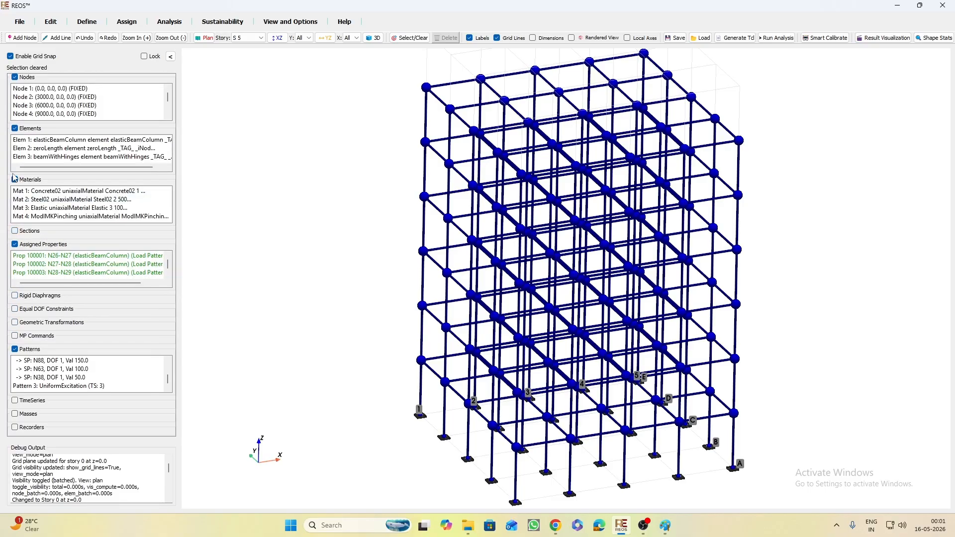
click(15, 178)
click(14, 143)
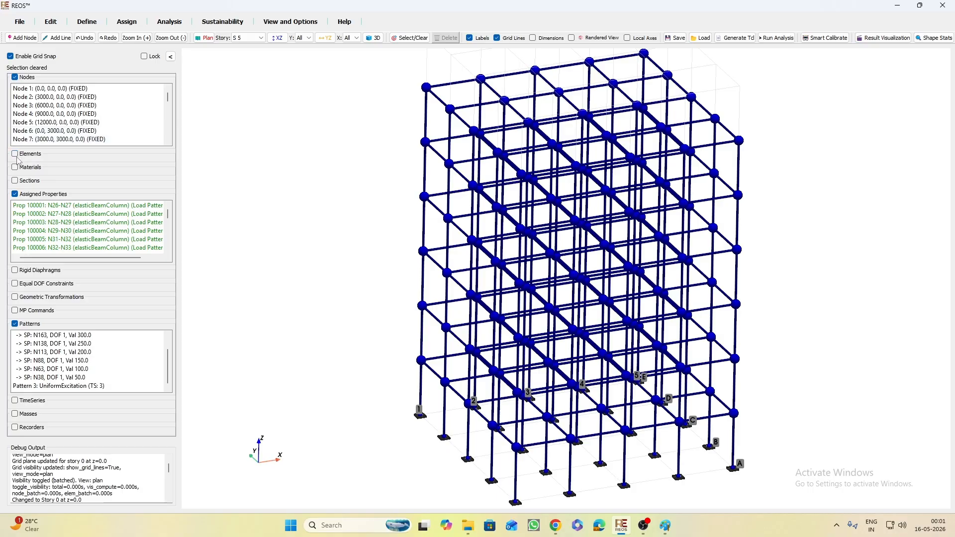
click(15, 194)
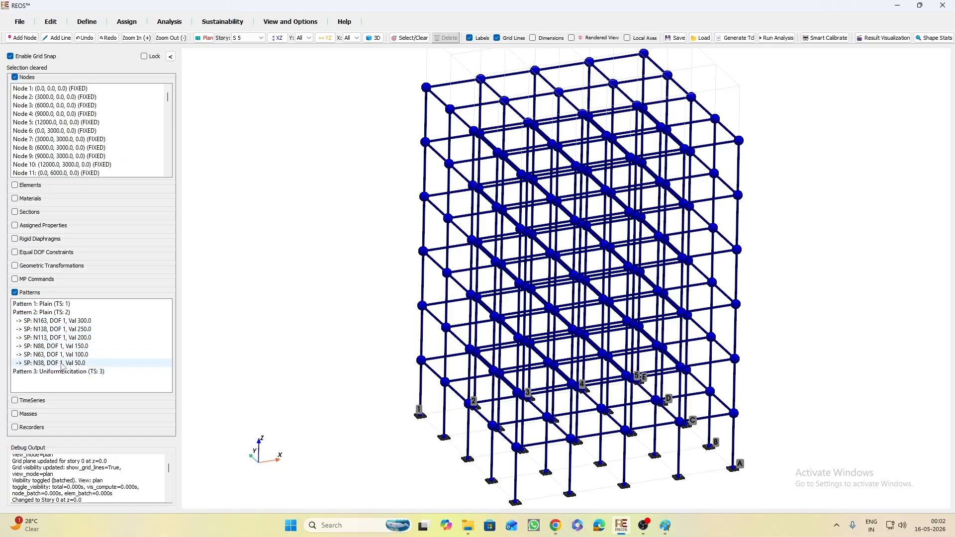
Open Pattern 2: Plain, check the node IDs, DOFs and values of its associated SP constraints, and close it without changes
double_click(54, 312)
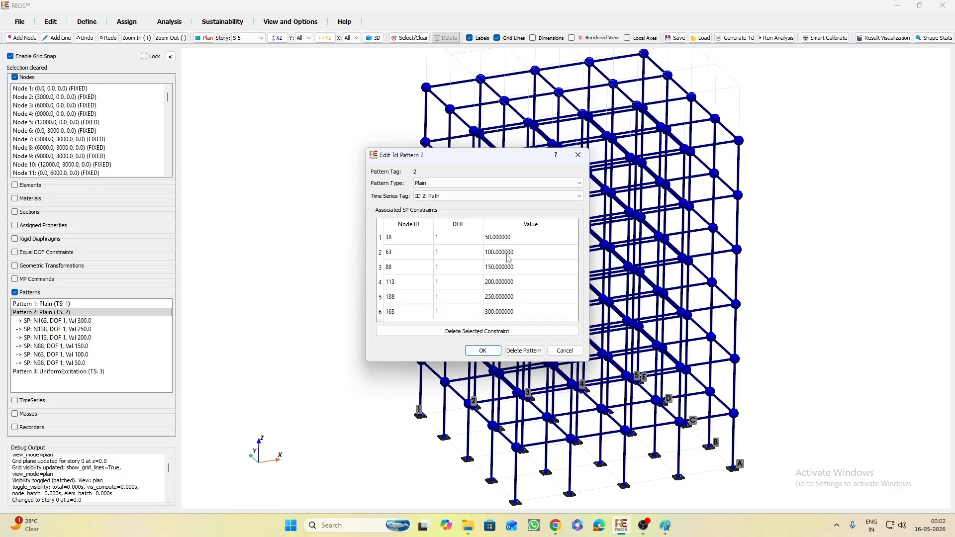
click(527, 243)
click(509, 258)
click(505, 284)
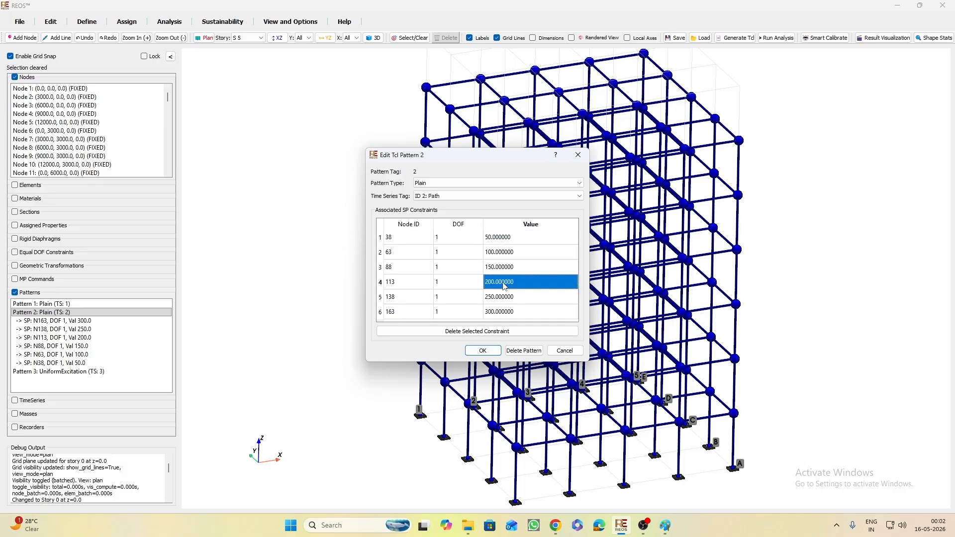
click(503, 297)
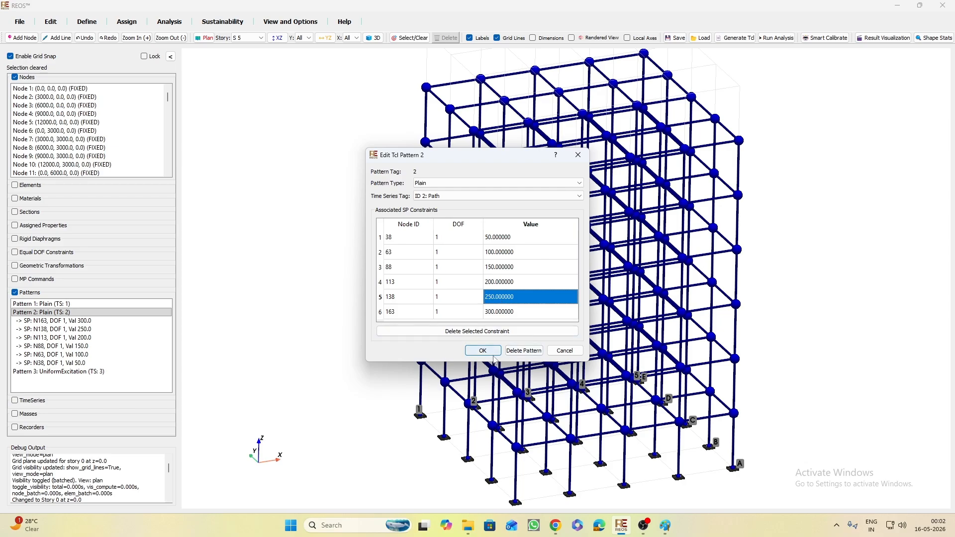
click(578, 156)
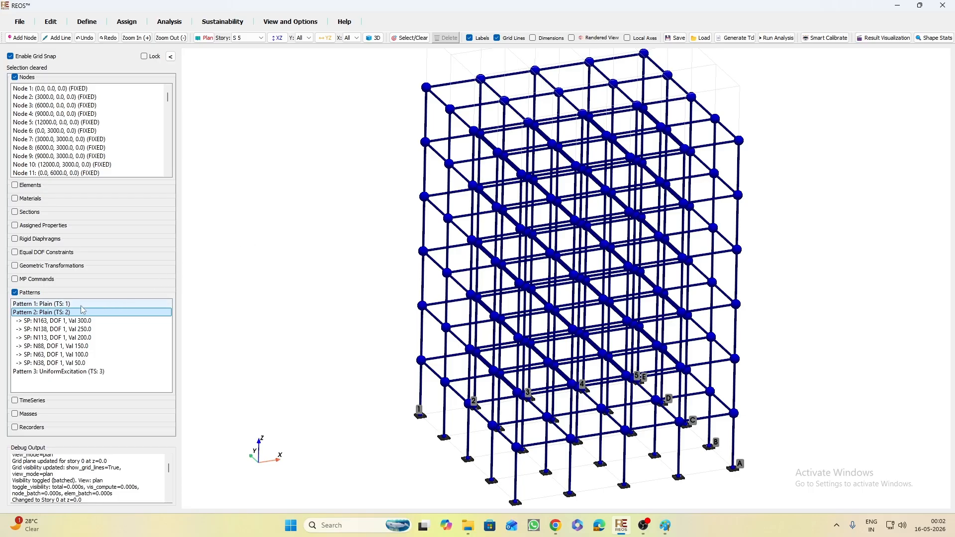
Collapse the Patterns list, leaving only the Nodes list expanded
click(15, 293)
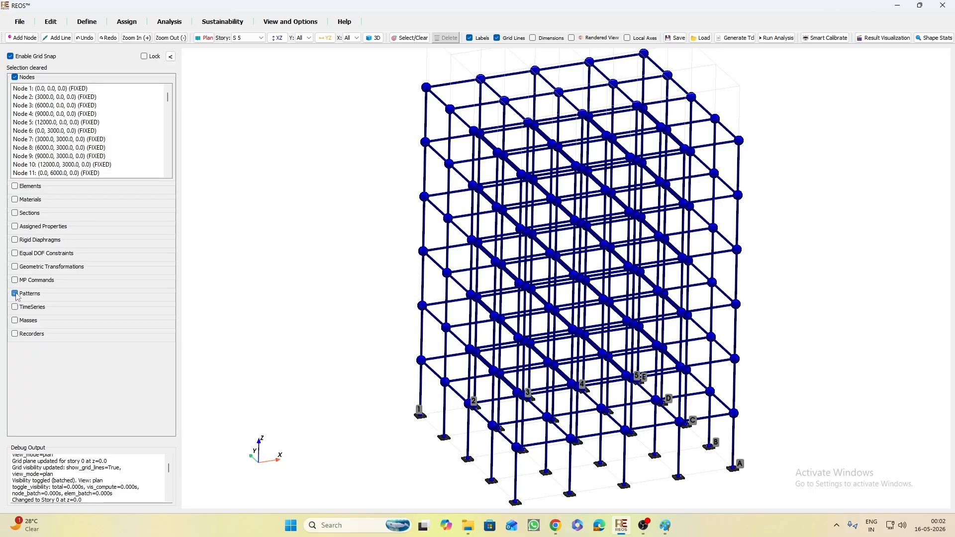
scroll(217, 208, up, 3)
scroll(355, 252, down, 2)
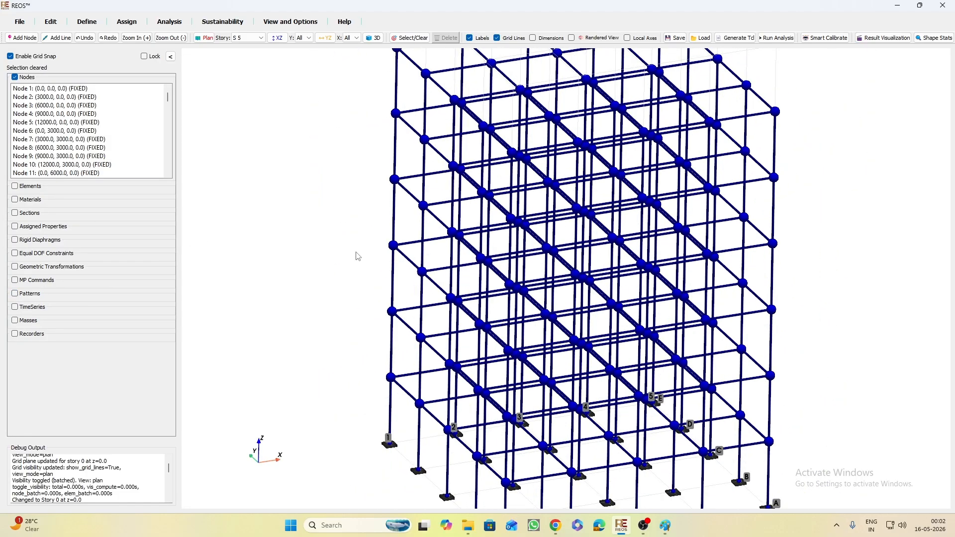
scroll(363, 264, down, 1)
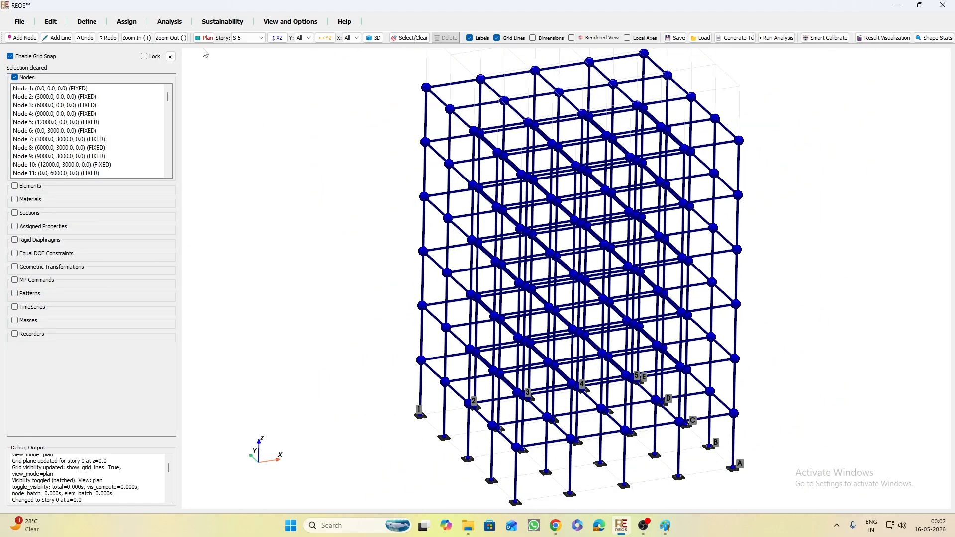
Open the Define Analysis Steps dialog and move it aside so the frame model stays in view
click(169, 25)
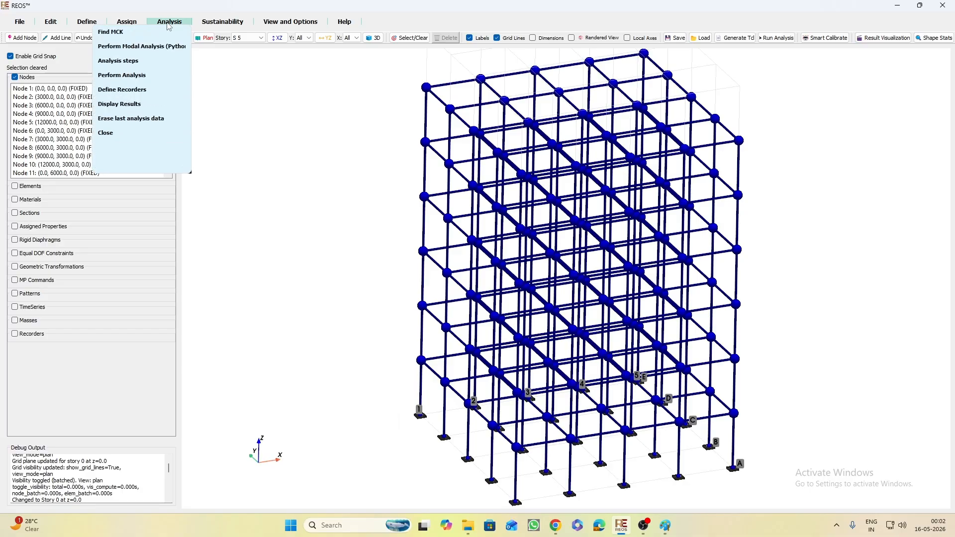
click(127, 62)
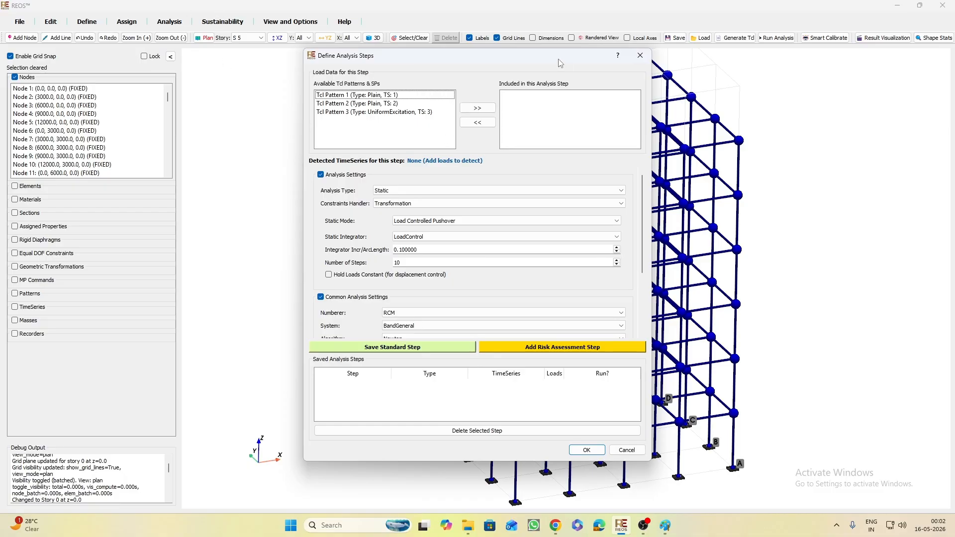
drag(561, 63, 315, 68)
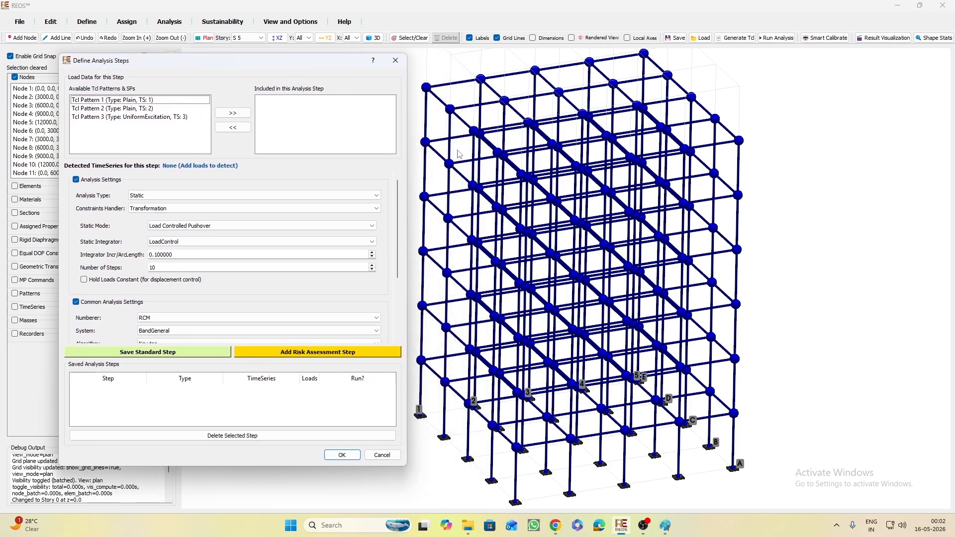
Switch to File Explorer and open Analysis Approach.txt from the REOS OpenSees Simulation folder to review the planned analysis sequence
mouse_move(468, 526)
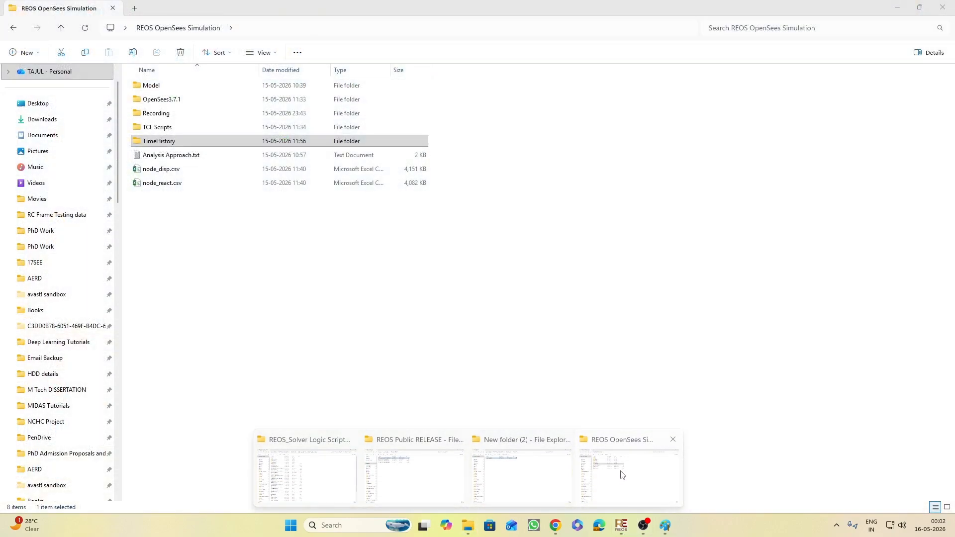
click(605, 474)
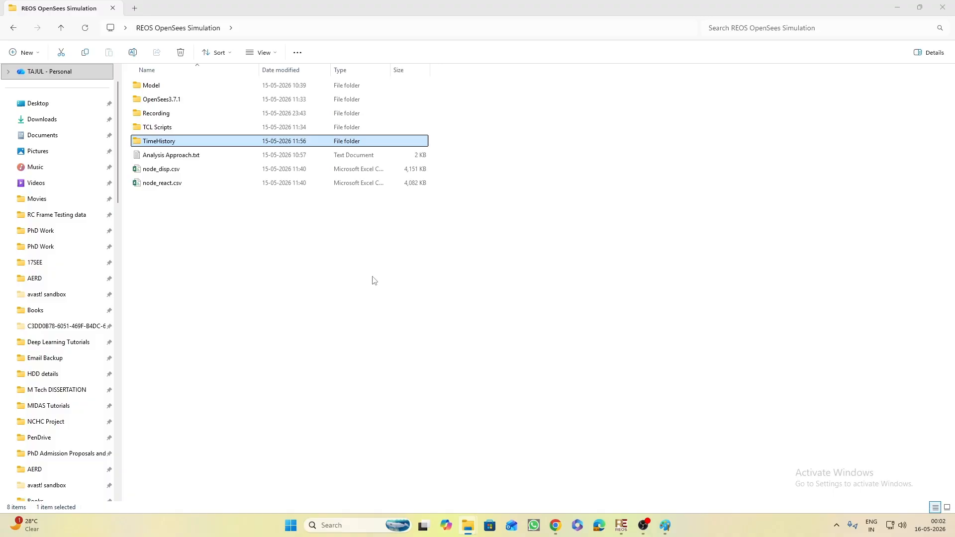
click(245, 156)
double_click(245, 156)
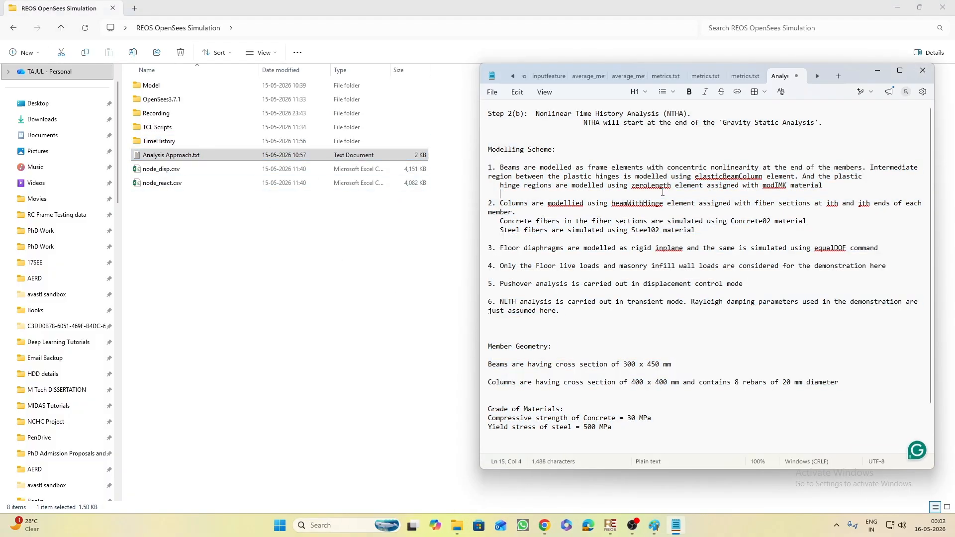
scroll(663, 192, up, 2)
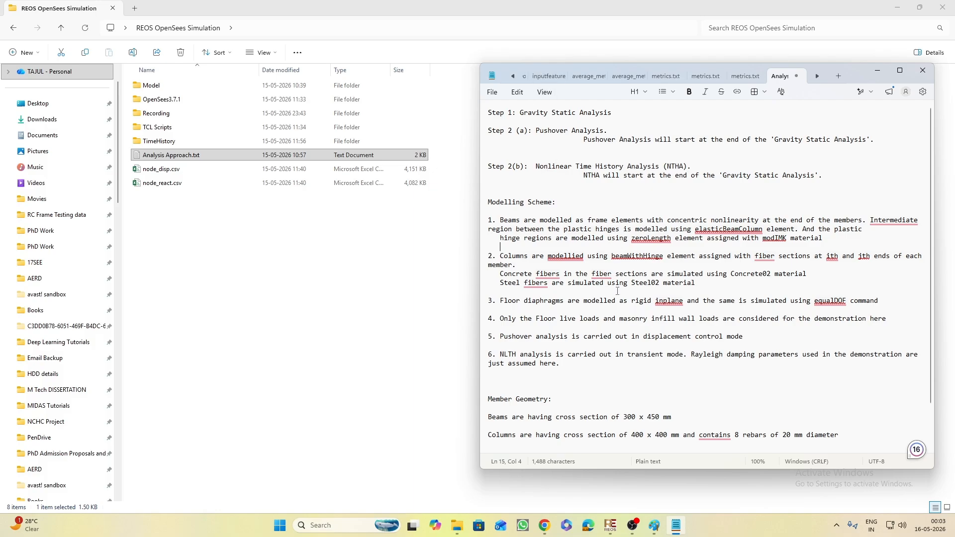
Switch back to REOS, include Tcl Pattern 1 in the analysis step and set its constraints handler to Penalty
click(611, 525)
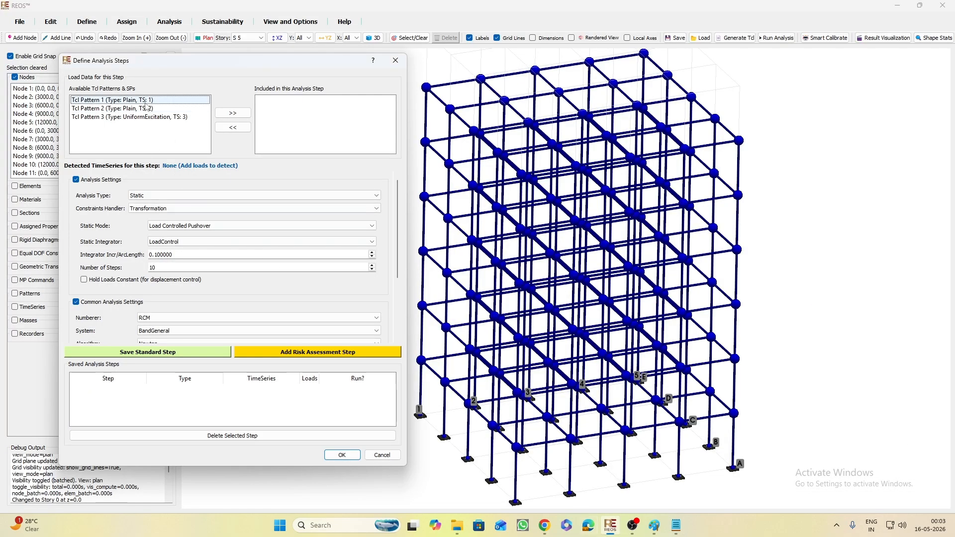
click(146, 104)
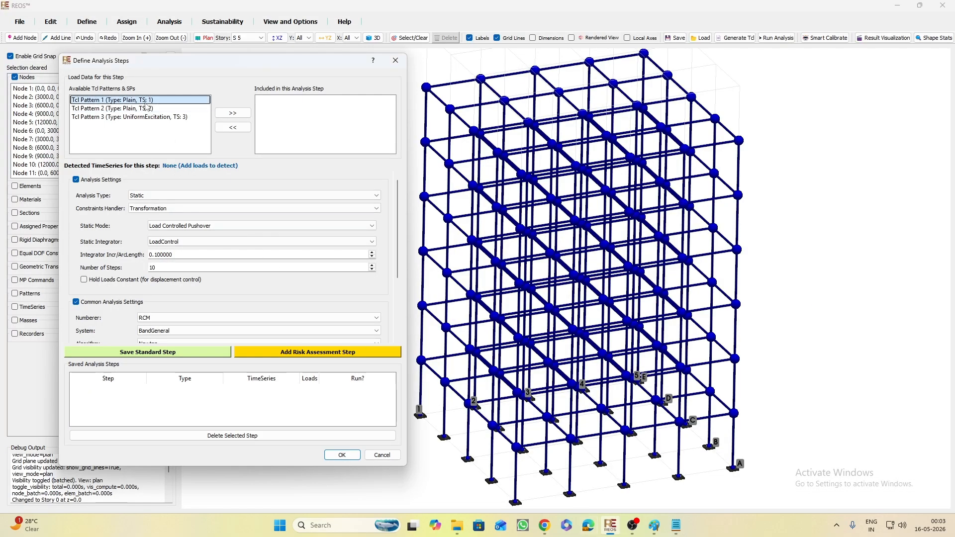
click(237, 116)
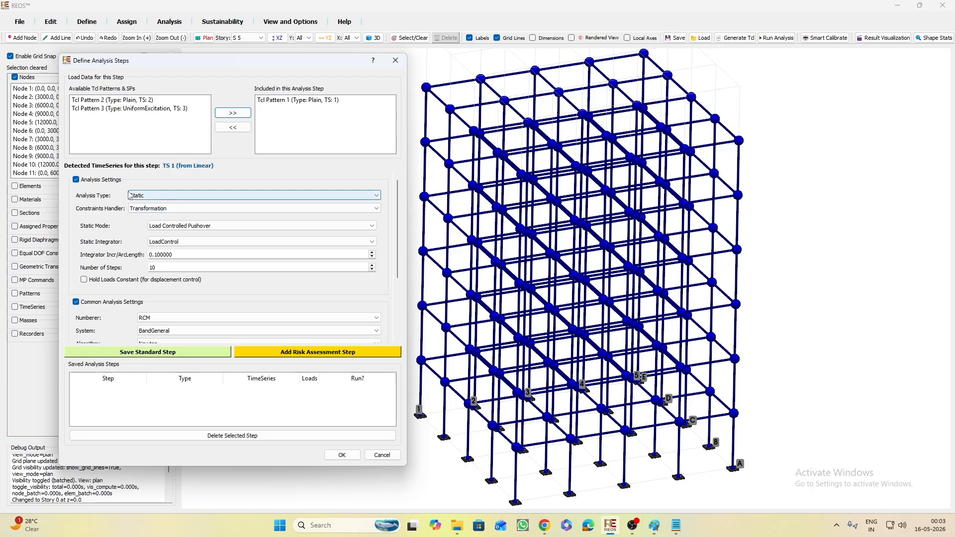
click(154, 210)
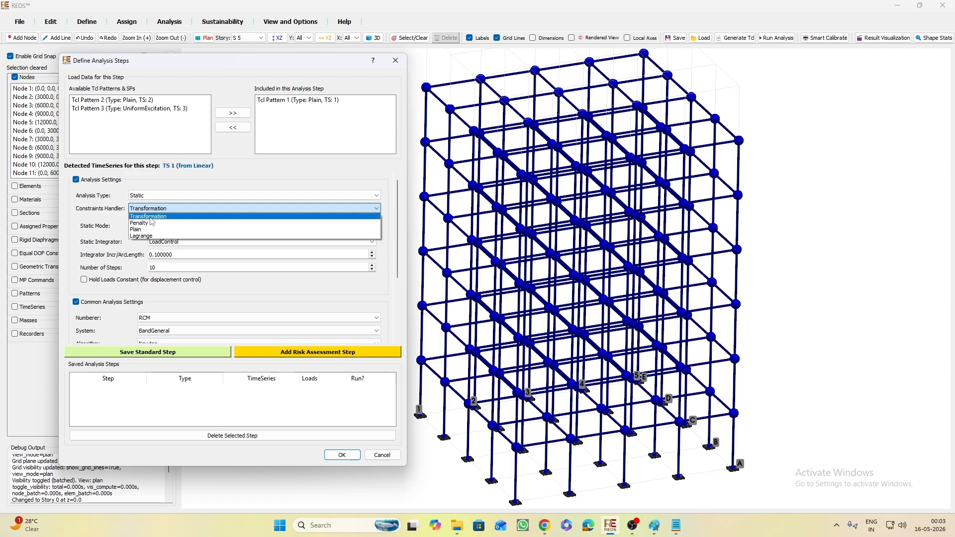
click(152, 224)
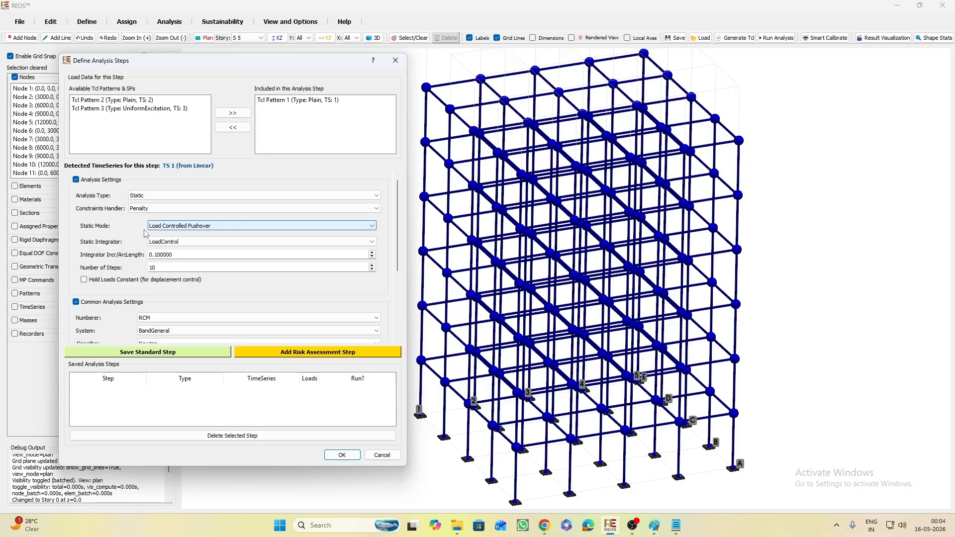
Review the static options, keeping Load Controlled Pushover as the static mode and LoadControl as the static integrator
click(209, 229)
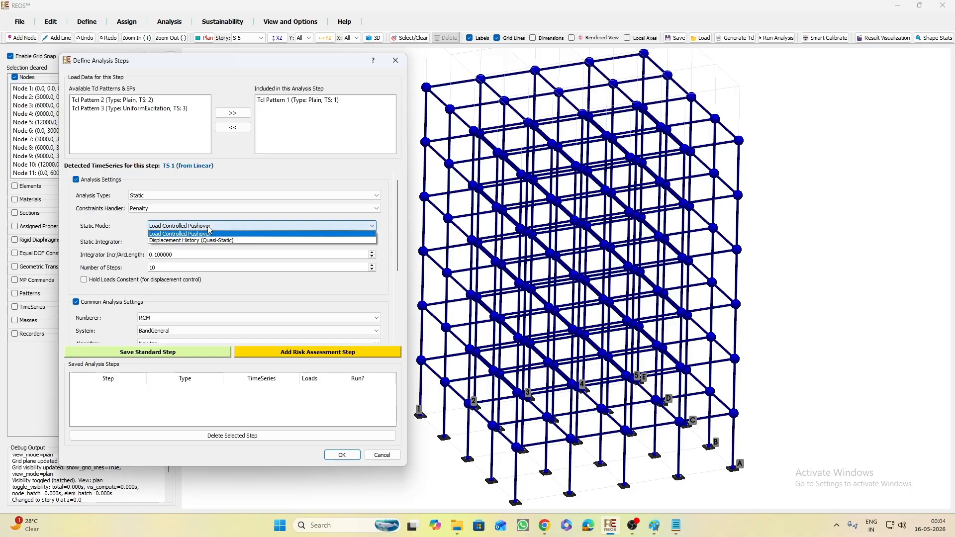
click(199, 229)
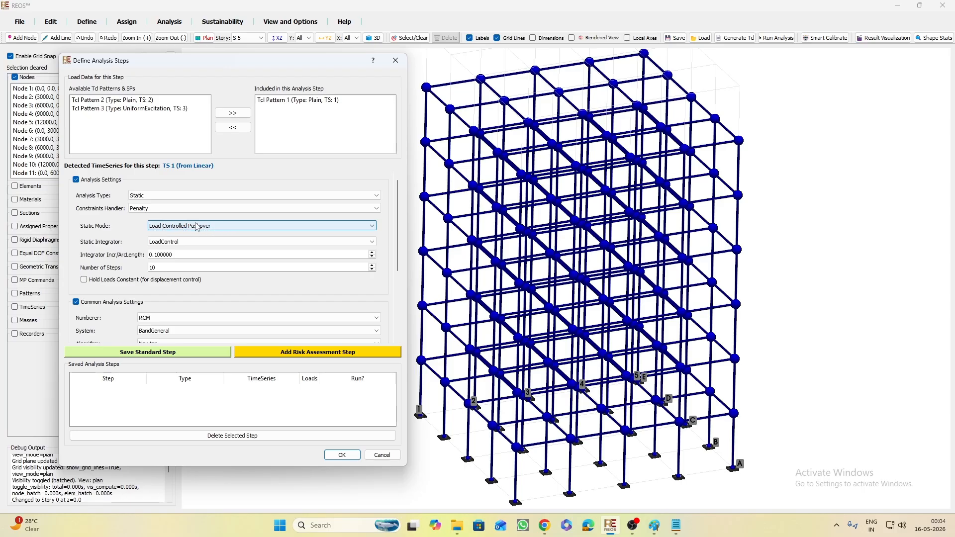
click(199, 227)
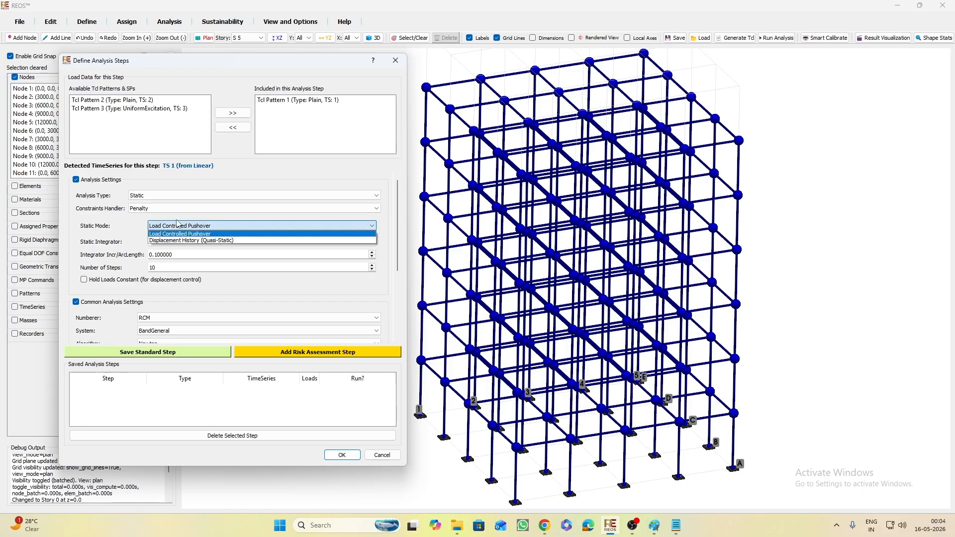
click(183, 227)
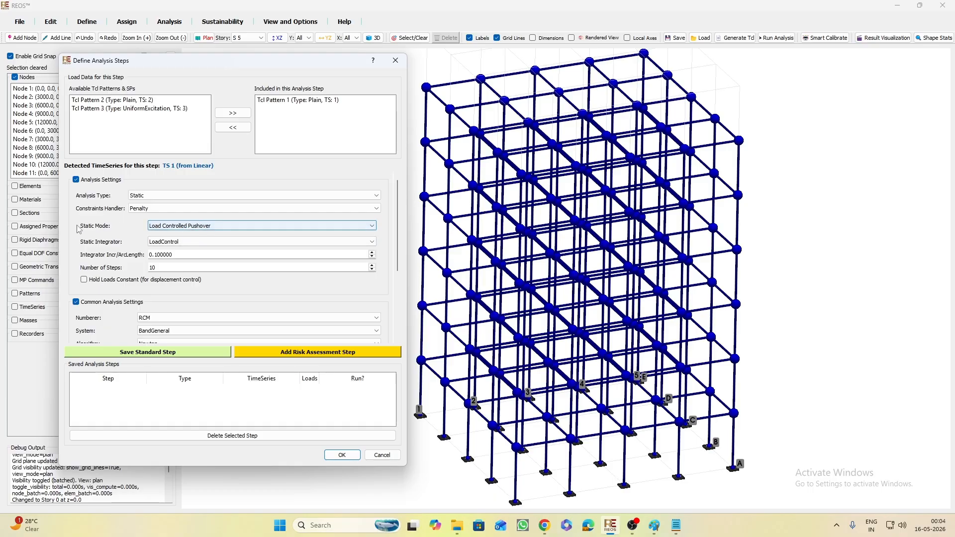
click(181, 243)
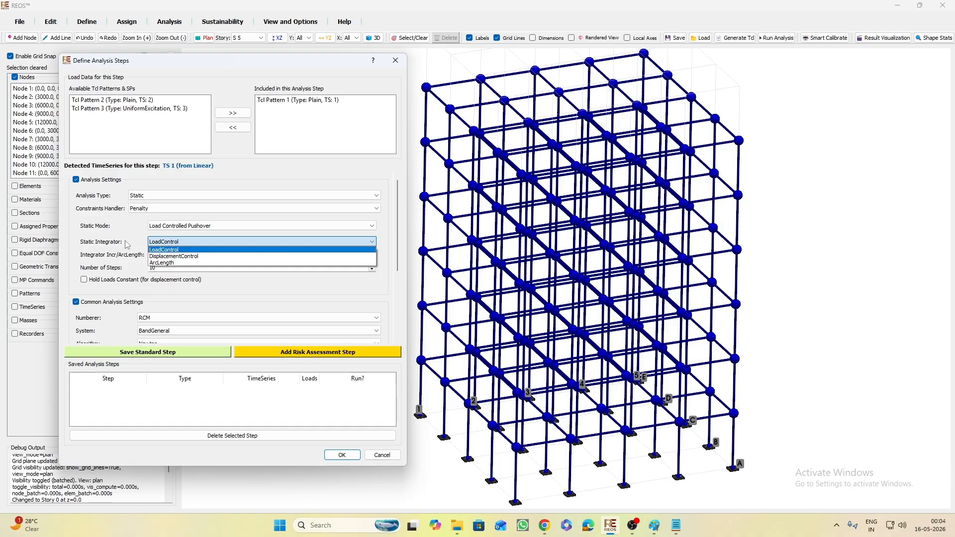
click(164, 250)
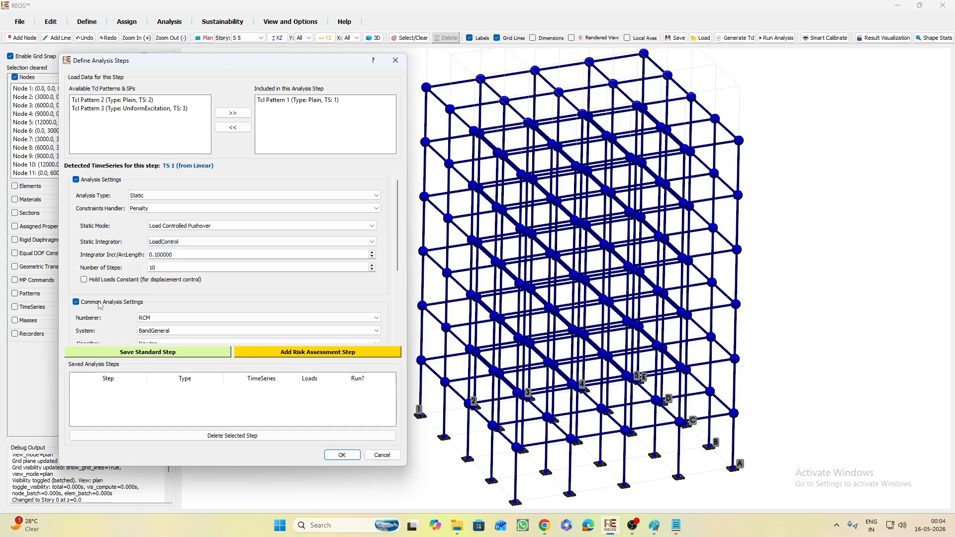
Set the equation system in the common analysis settings to UmfPack
scroll(107, 286, down, 2)
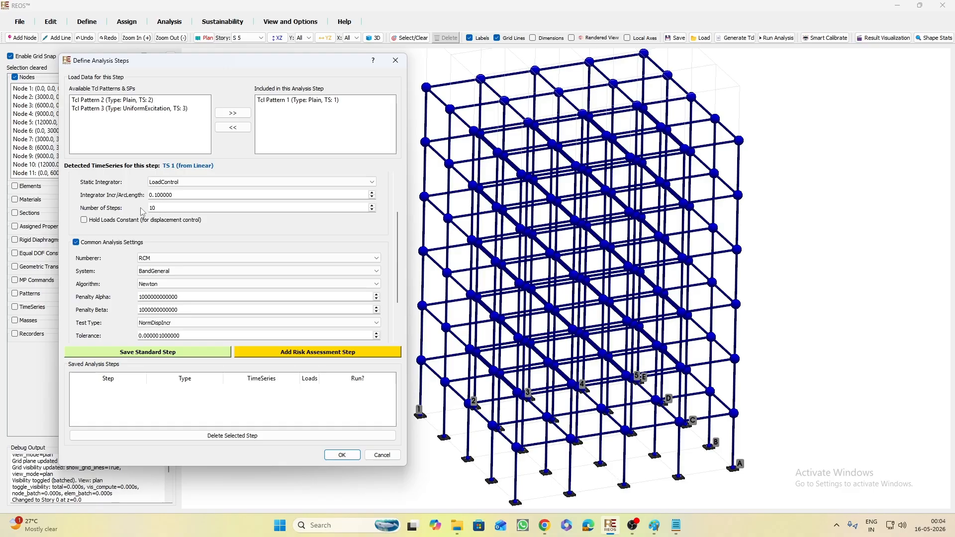
scroll(133, 241, down, 1)
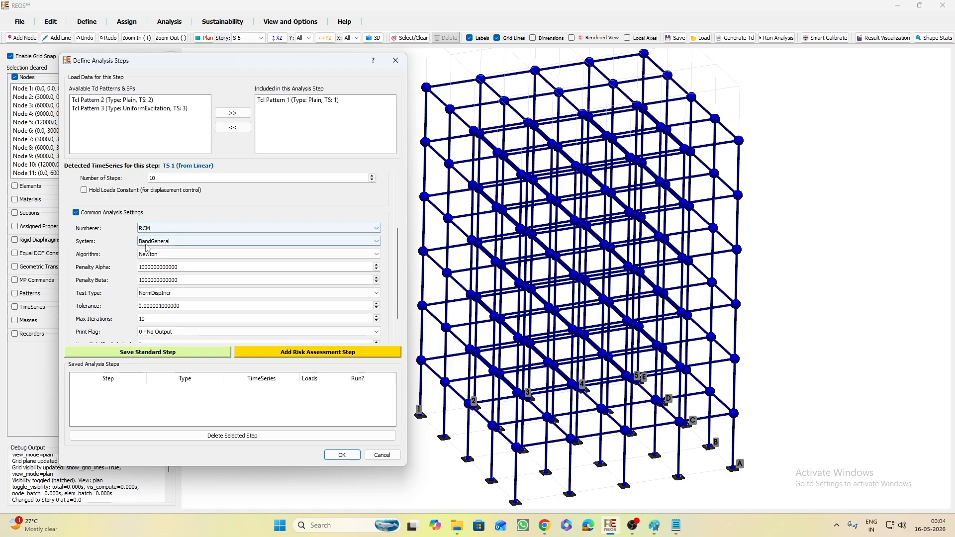
click(147, 244)
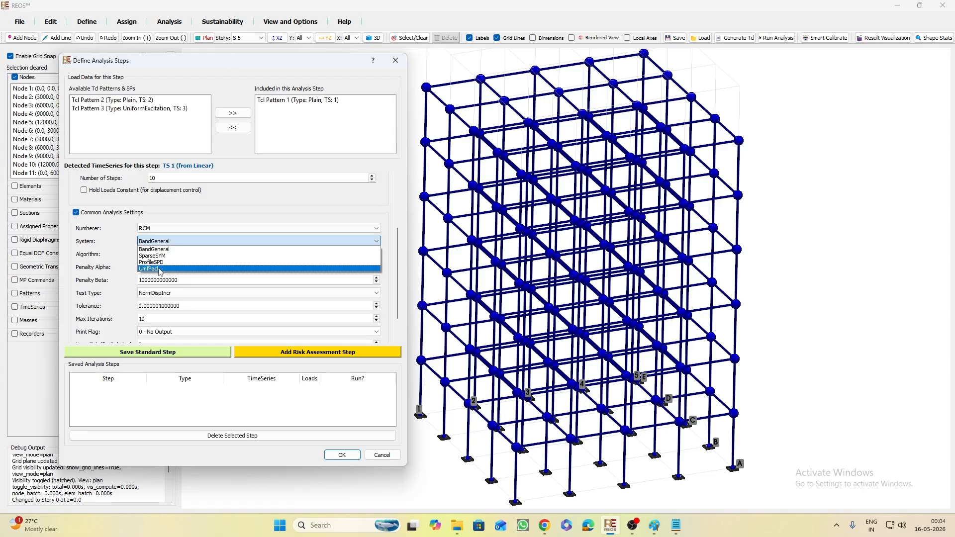
click(160, 271)
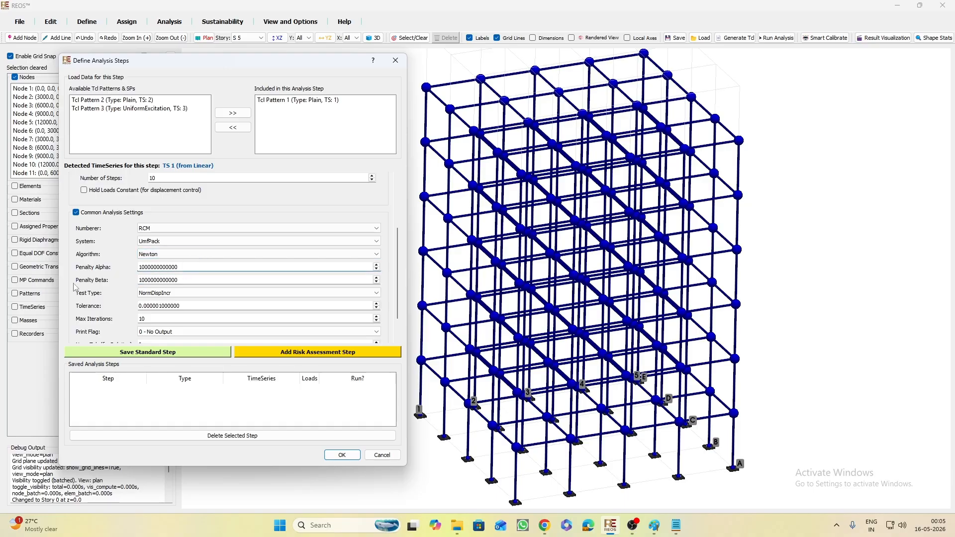
Set the tolerance to 0.0001, maximum iterations to 100 and print flag to 1 - Print on Failure, and save the standard step
scroll(134, 301, down, 1)
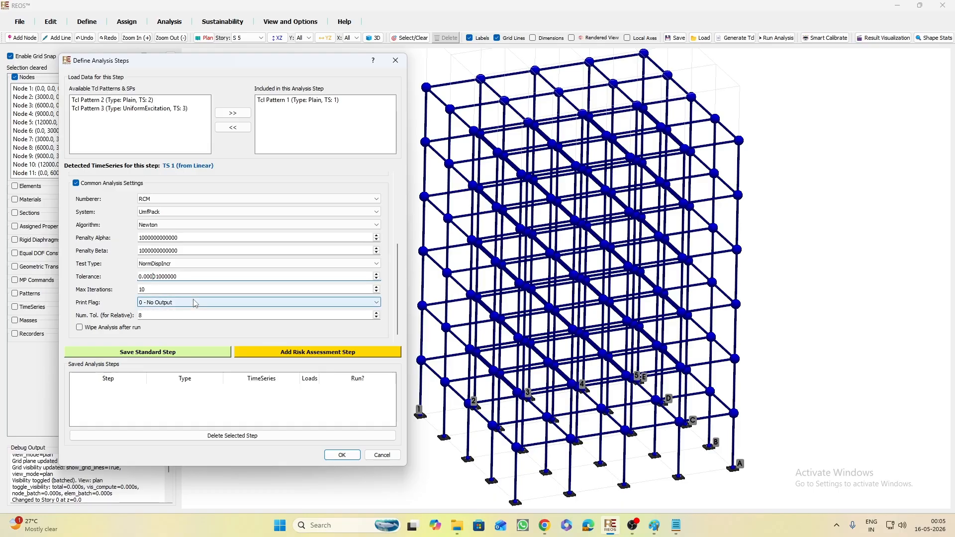
click(158, 302)
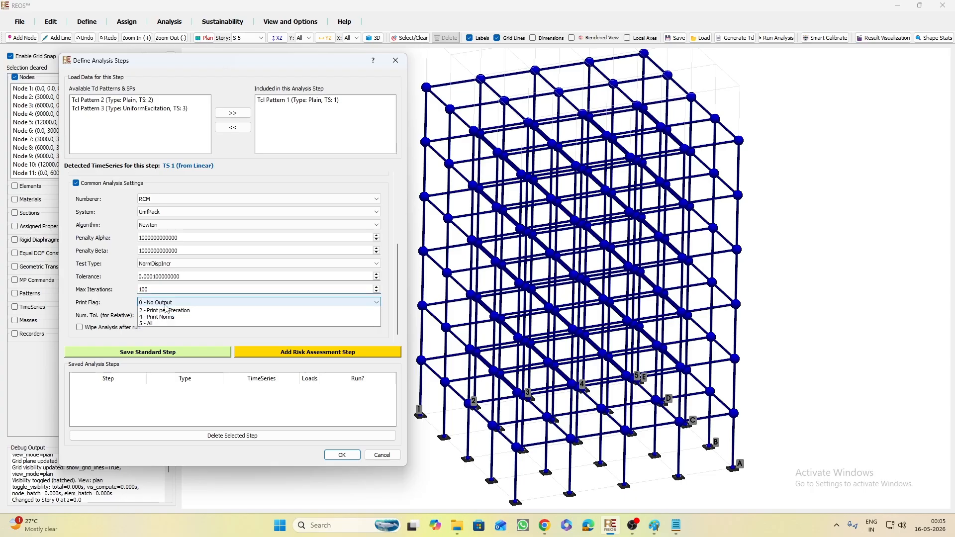
click(156, 318)
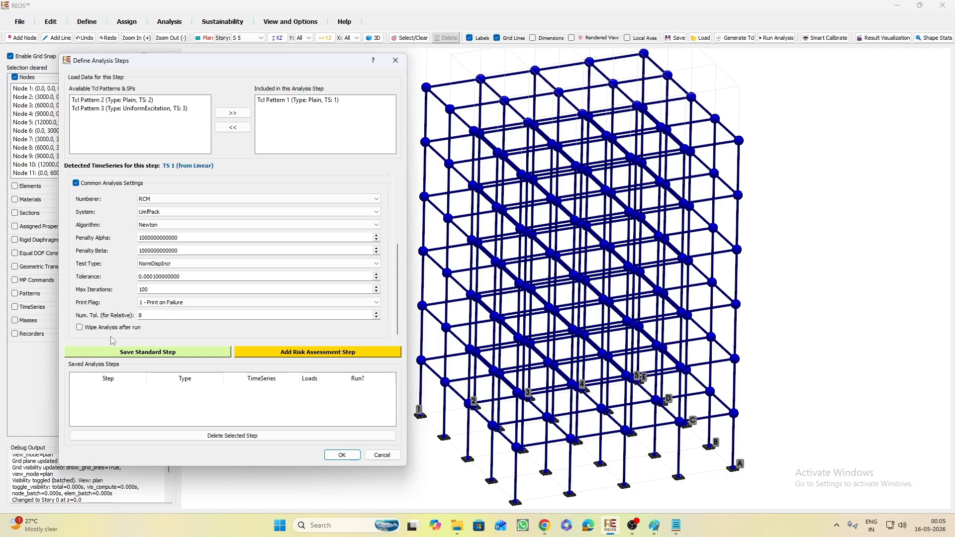
click(138, 355)
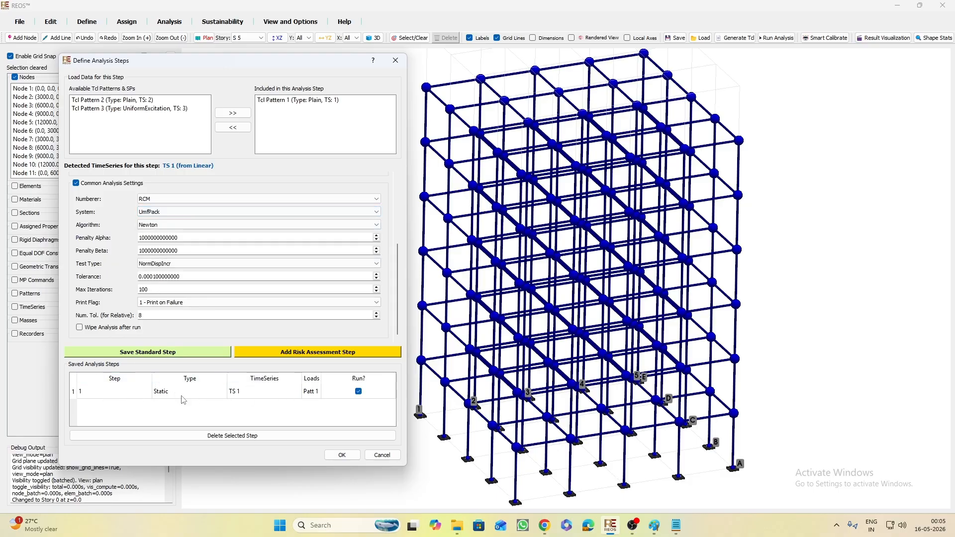
Replace Tcl Pattern 1 with Tcl Pattern 2 as the load data included in the next analysis step
click(313, 102)
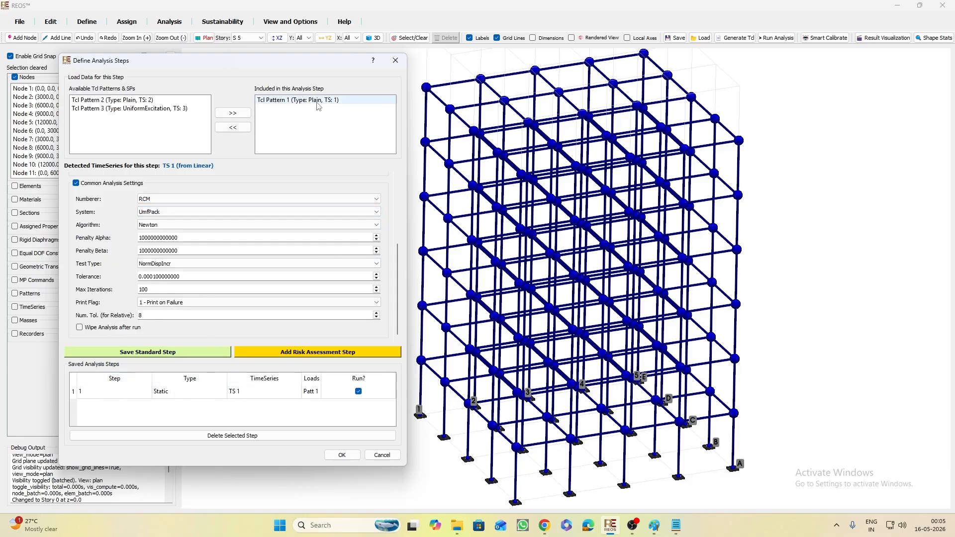
click(233, 128)
click(133, 102)
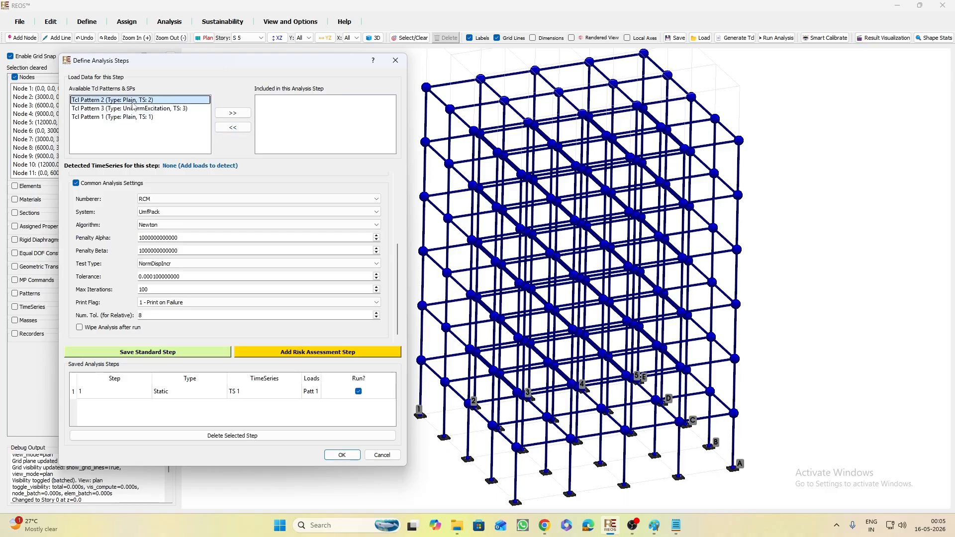
click(235, 117)
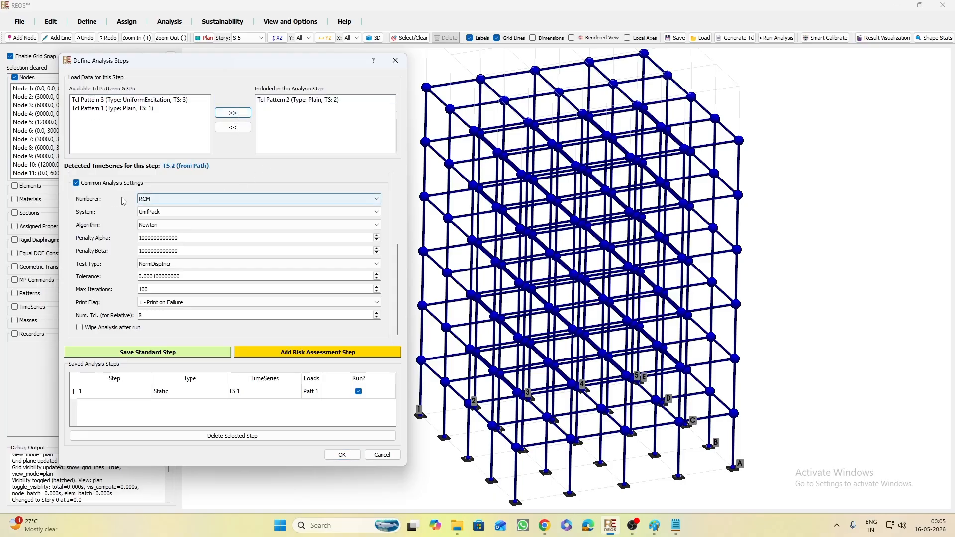
Review the analysis type and constraints handler options for the pushover step, keeping Static and Penalty
scroll(113, 224, up, 3)
scroll(115, 221, up, 1)
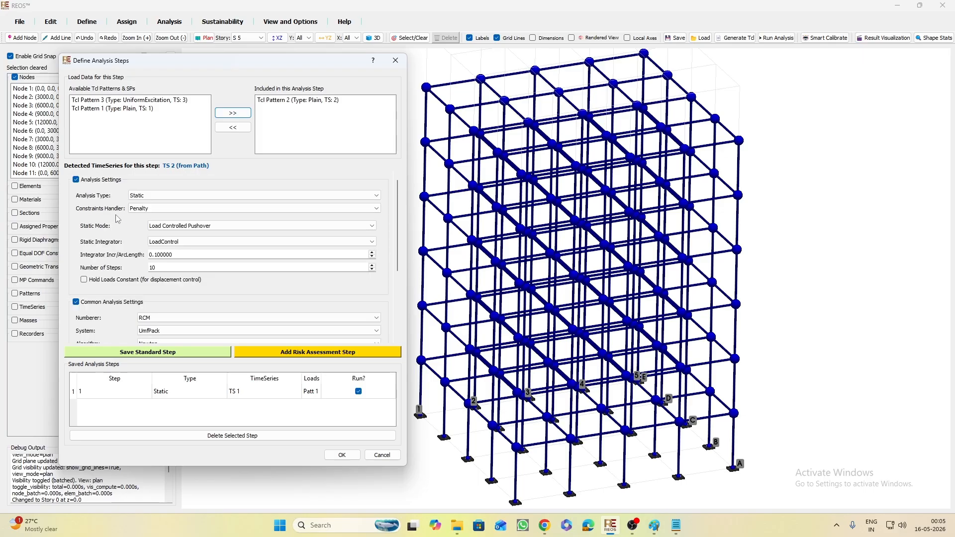
click(179, 199)
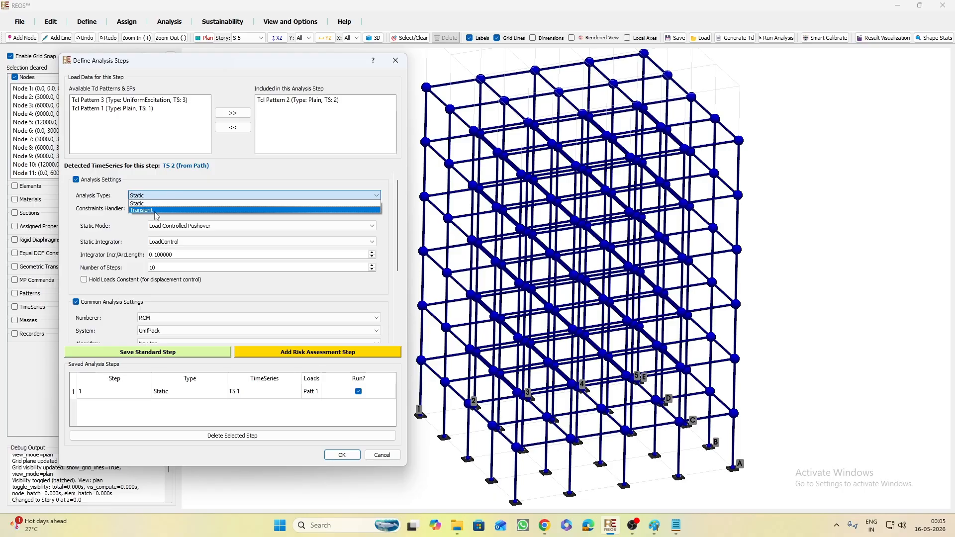
click(125, 229)
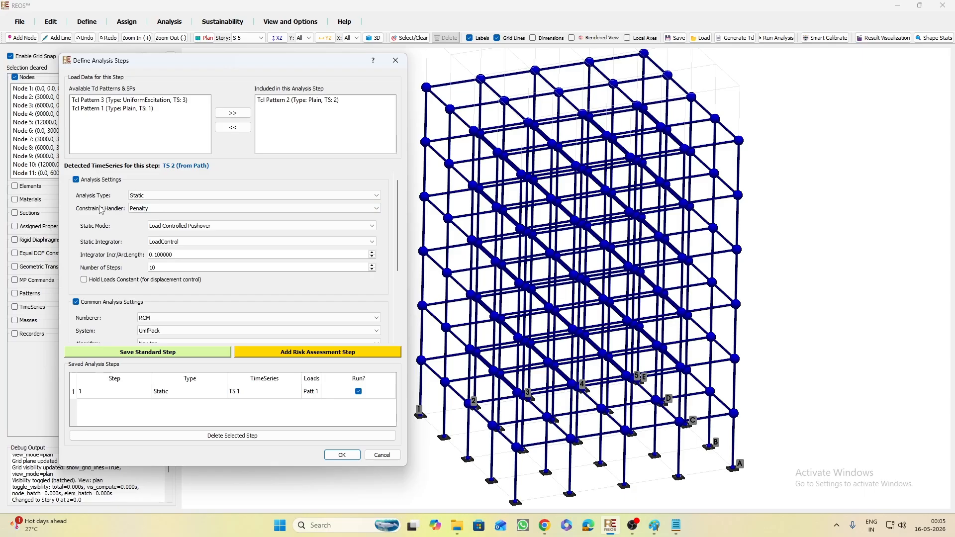
click(154, 210)
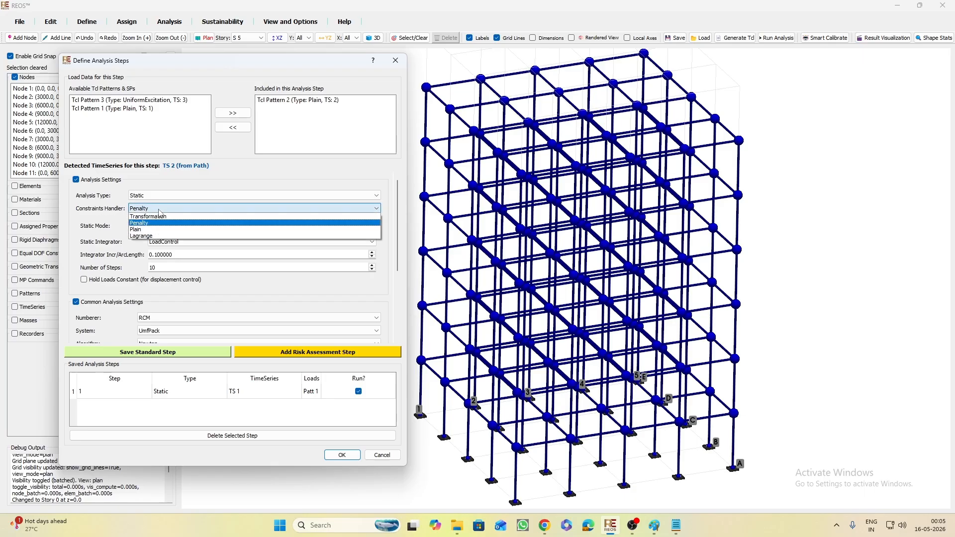
click(155, 223)
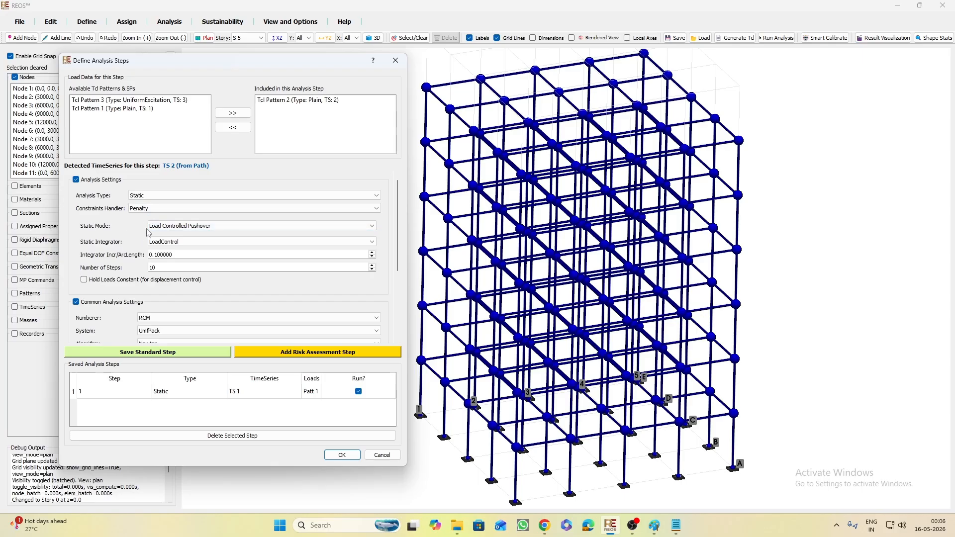
Set the static mode to Displacement History (Quasi-Static) with TS 2: Path (Pushover TimeHistory.txt) as history file and a maximum increment per step of 1
click(173, 227)
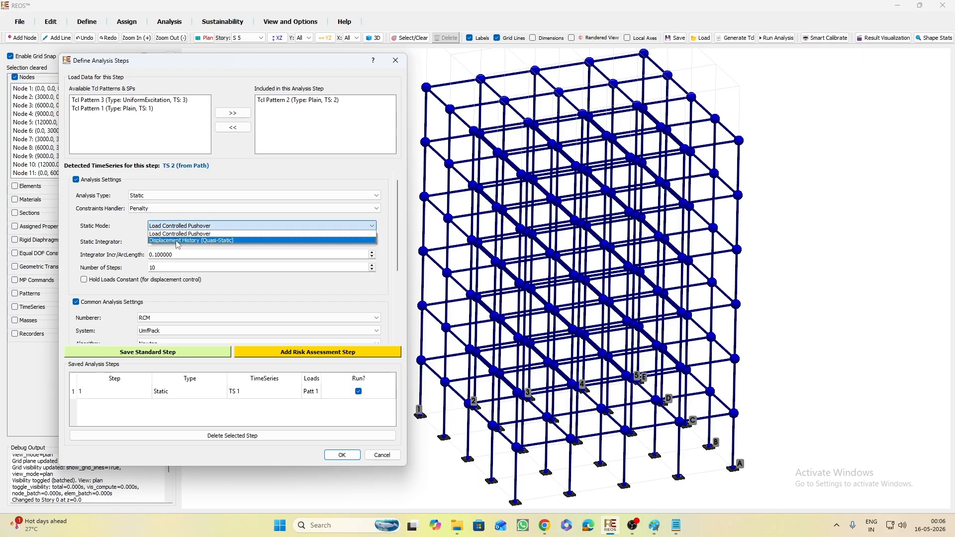
click(177, 241)
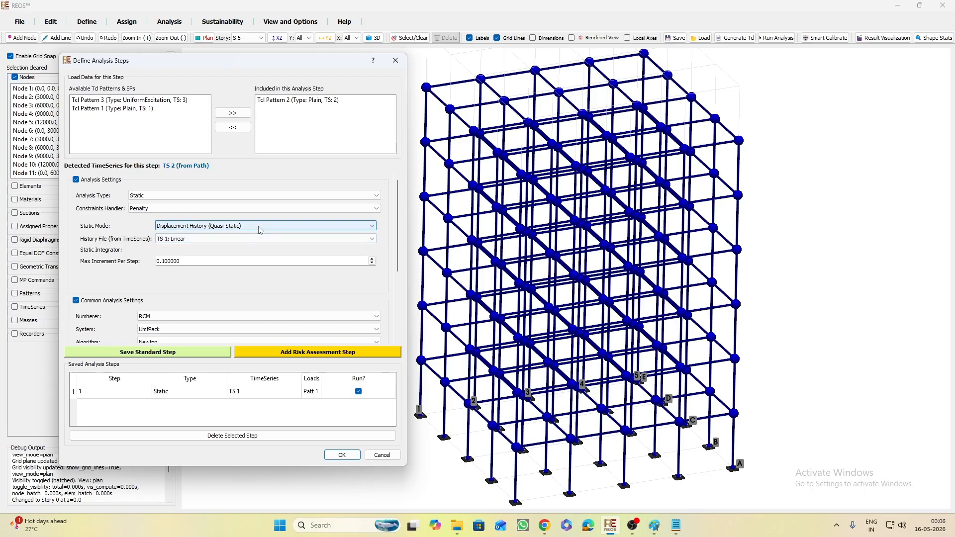
click(211, 239)
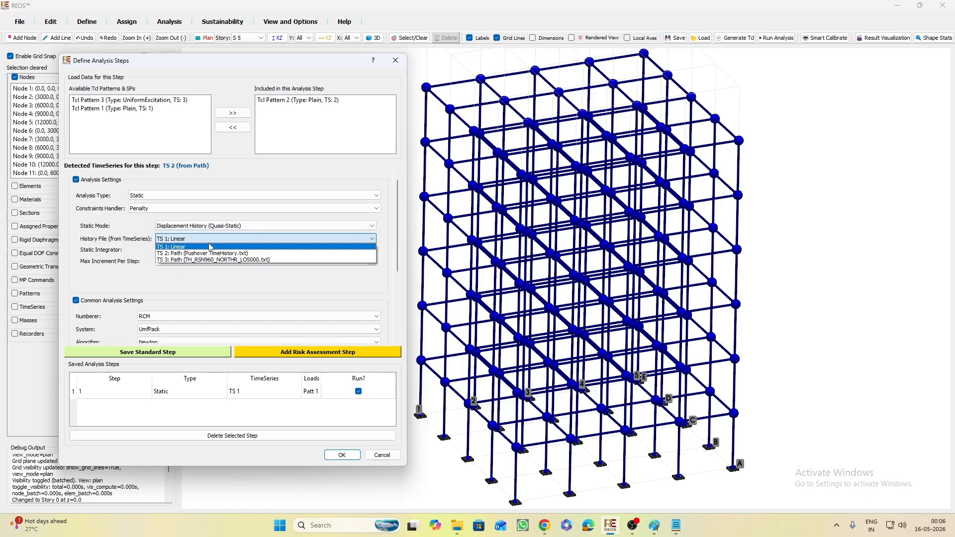
click(211, 254)
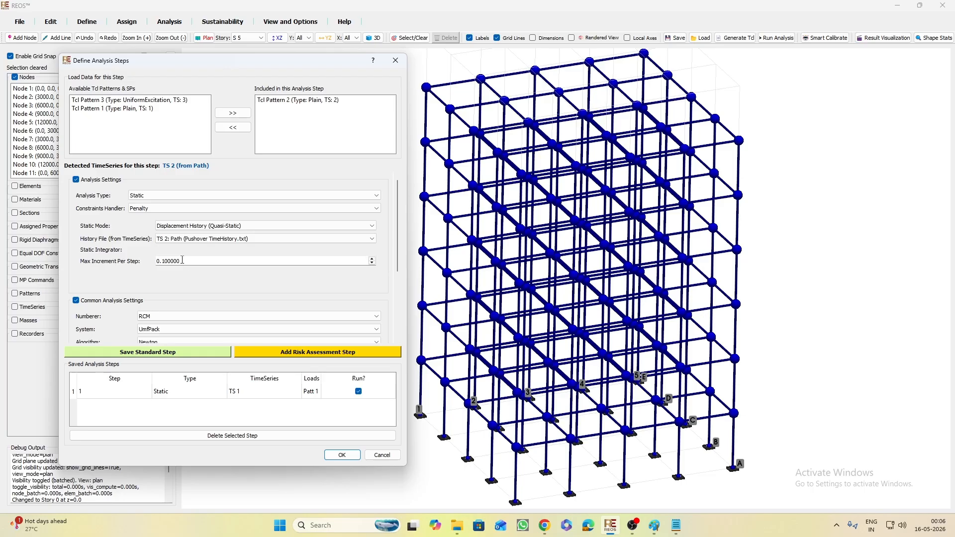
drag(193, 261, 149, 262)
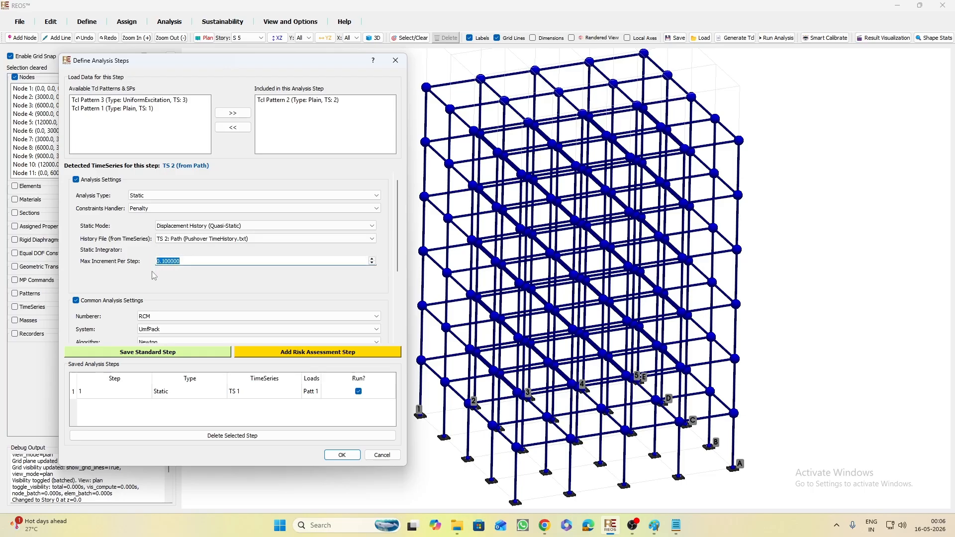
text(1)
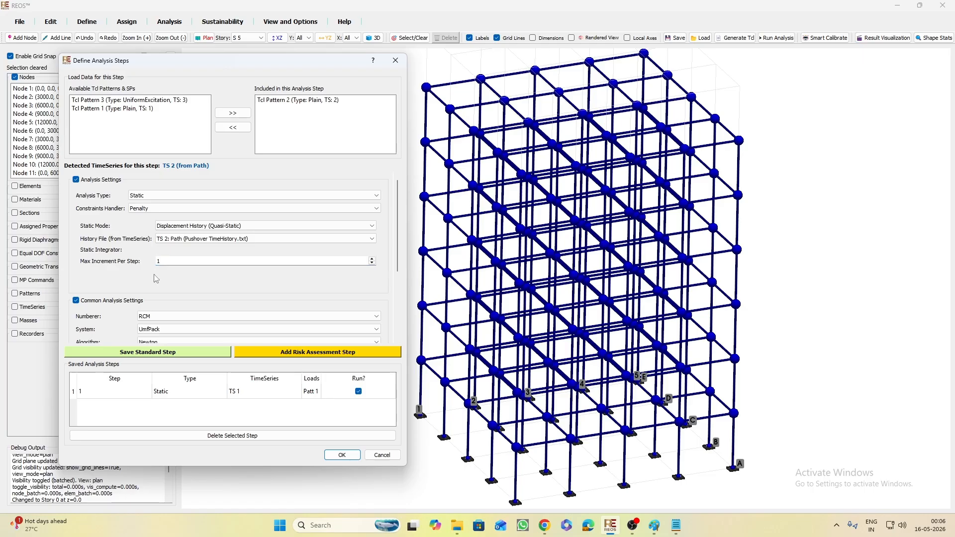
click(126, 271)
scroll(127, 272, down, 2)
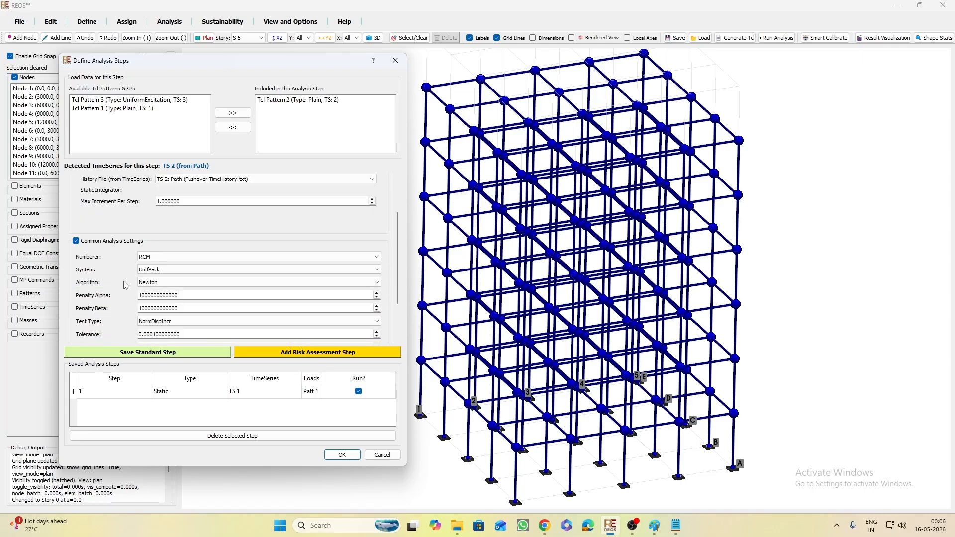
scroll(119, 278, down, 1)
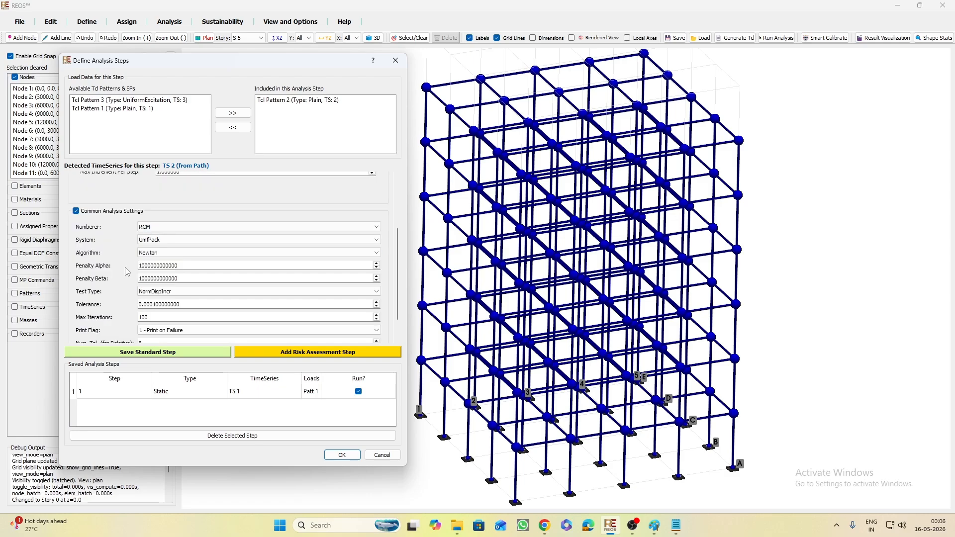
click(166, 253)
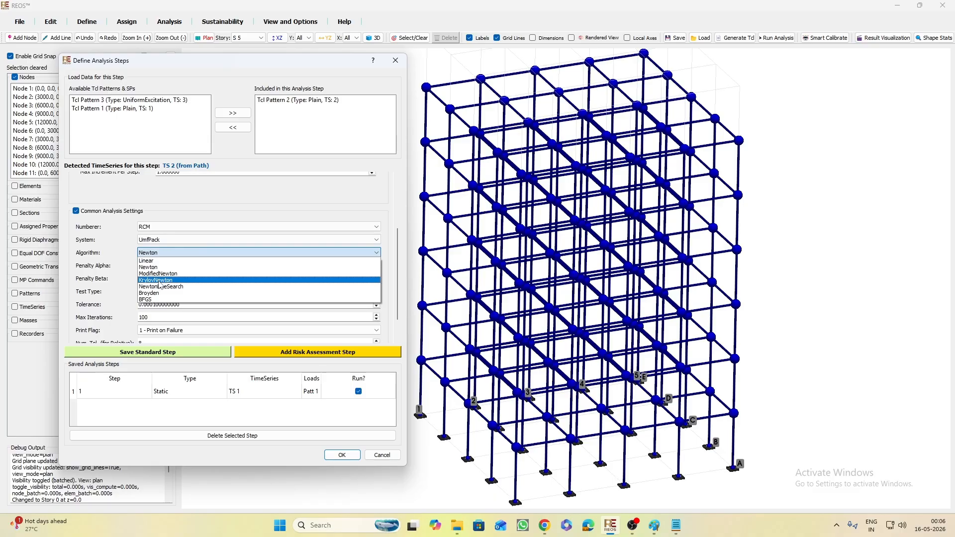
click(158, 281)
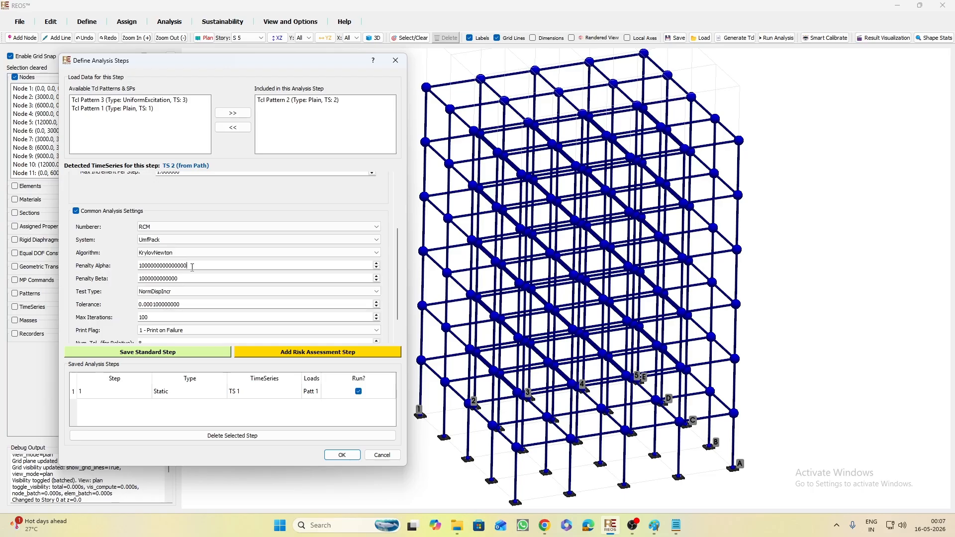
text(0)
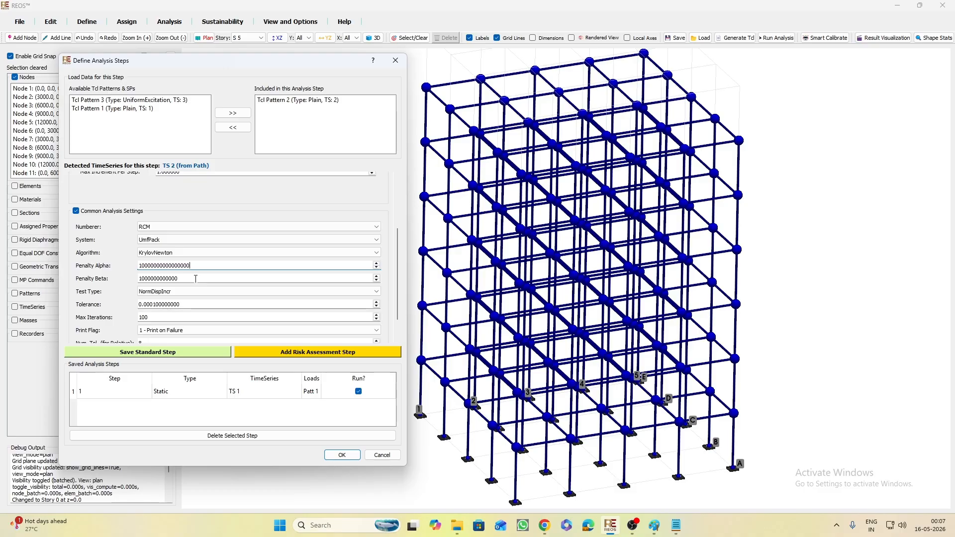
text(0000)
scroll(121, 307, down, 1)
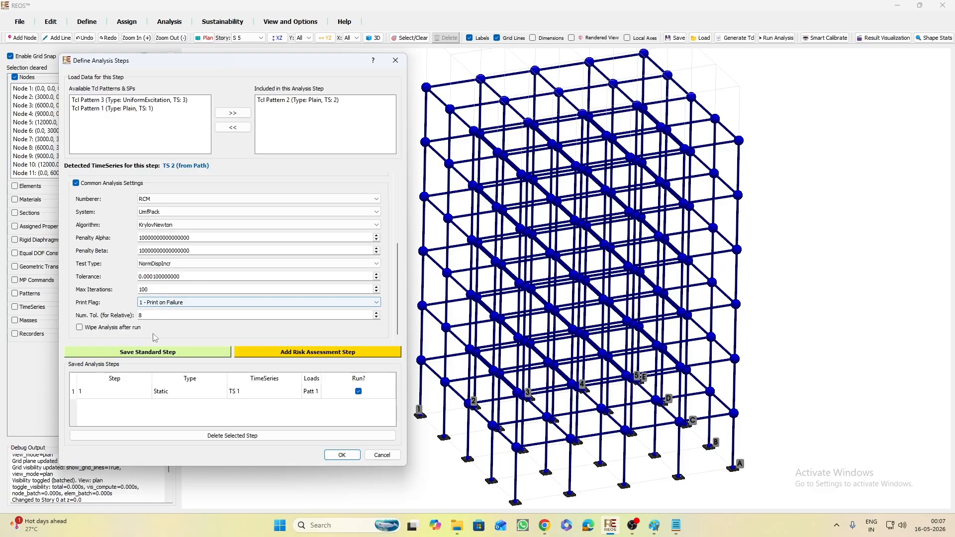
click(161, 353)
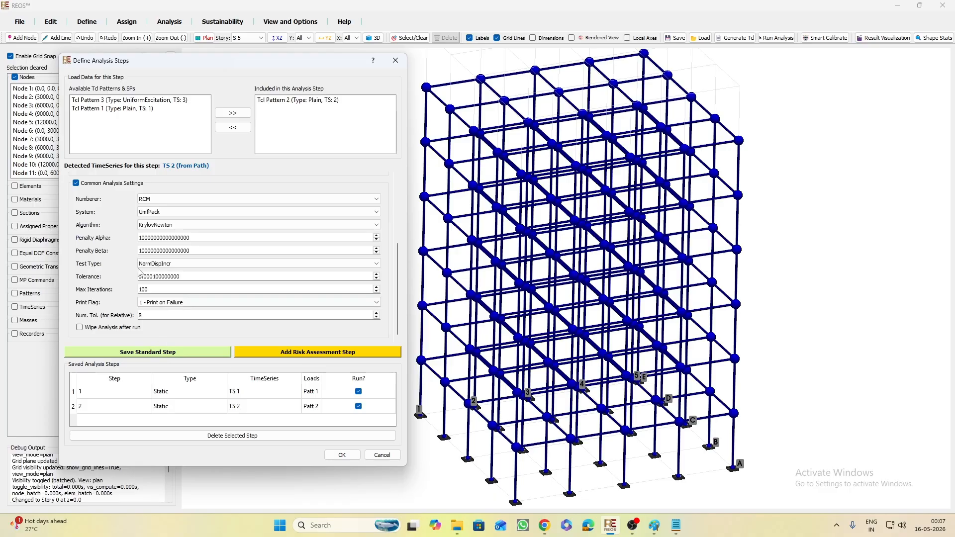
Replace Tcl Pattern 2 with the UniformExcitation Tcl Pattern 3 as the load data included in the analysis step
click(303, 100)
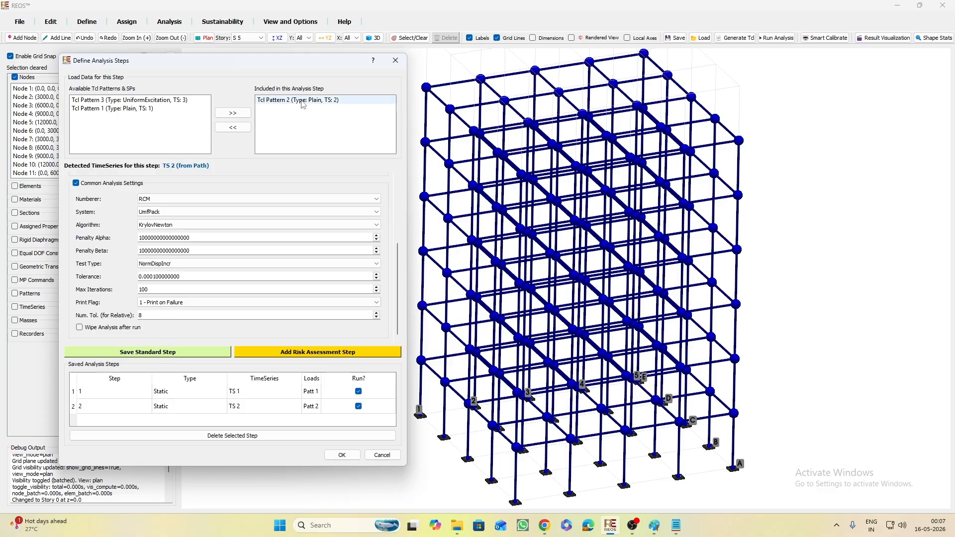
click(233, 128)
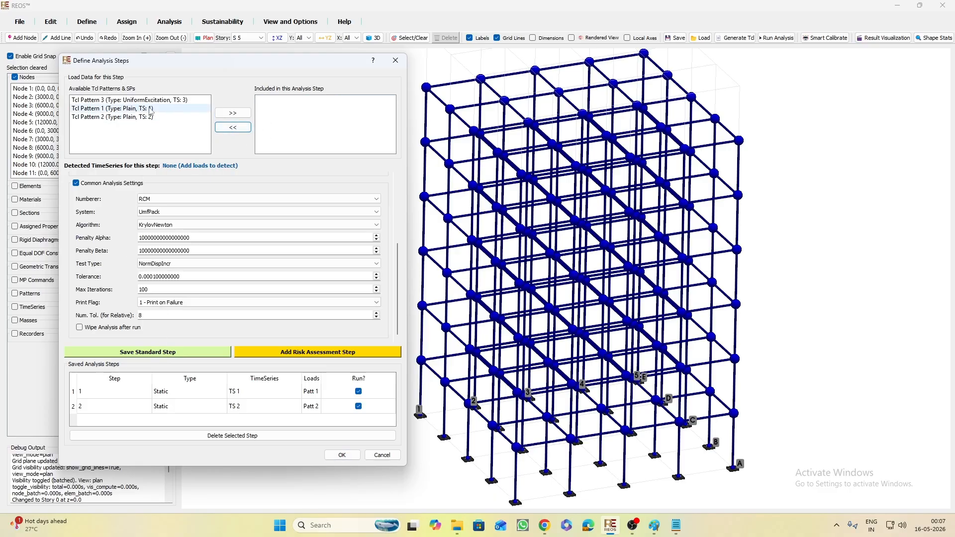
click(129, 100)
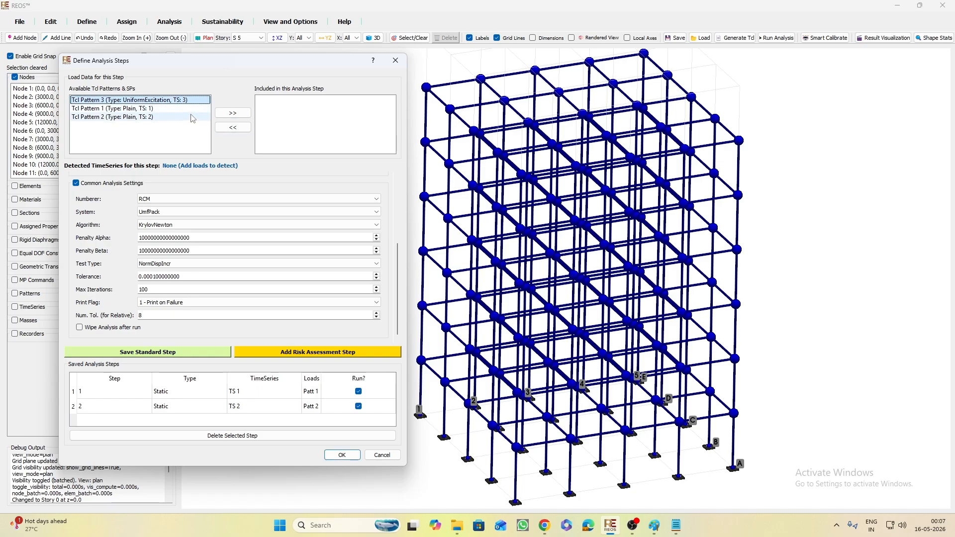
click(233, 114)
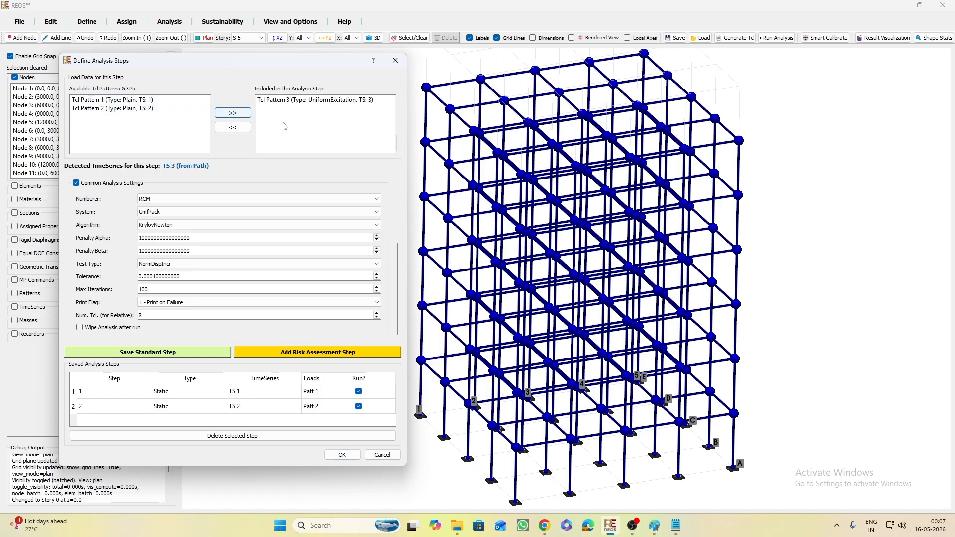
Set the analysis type to Transient and the dynamic integrator to HHT
scroll(117, 215, up, 5)
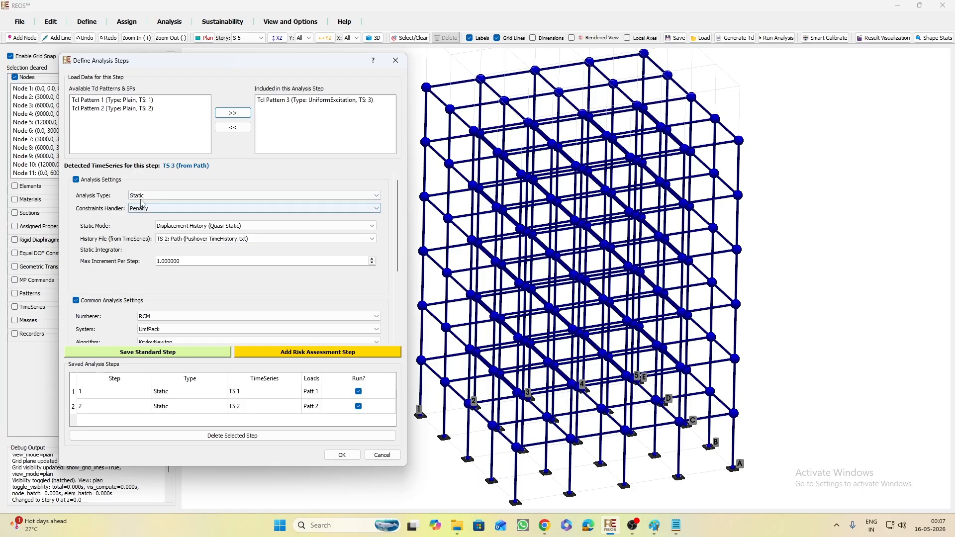
click(142, 198)
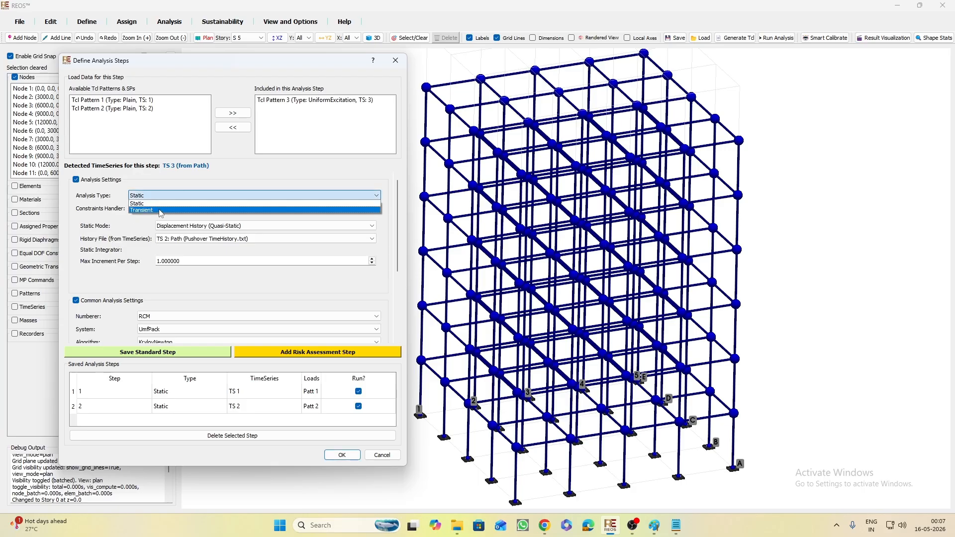
click(161, 211)
click(168, 227)
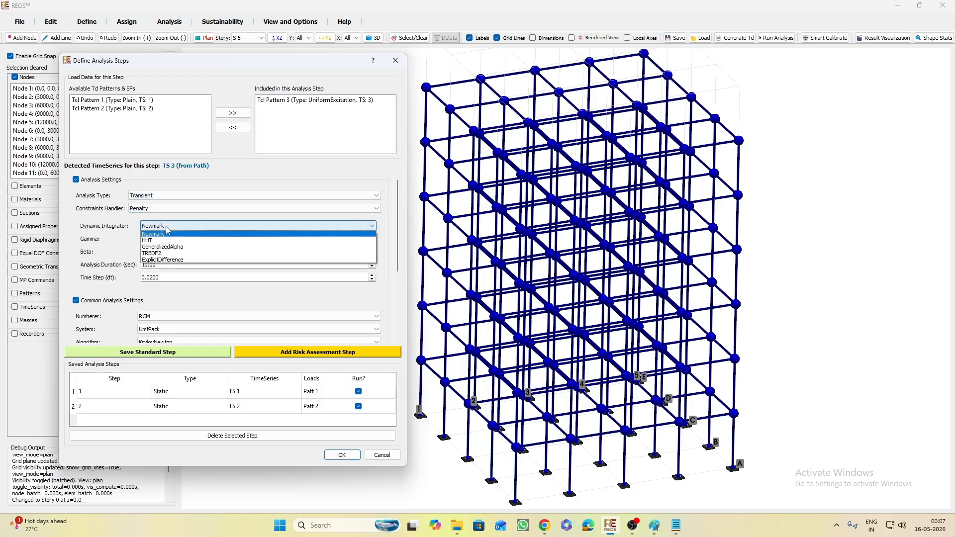
click(164, 241)
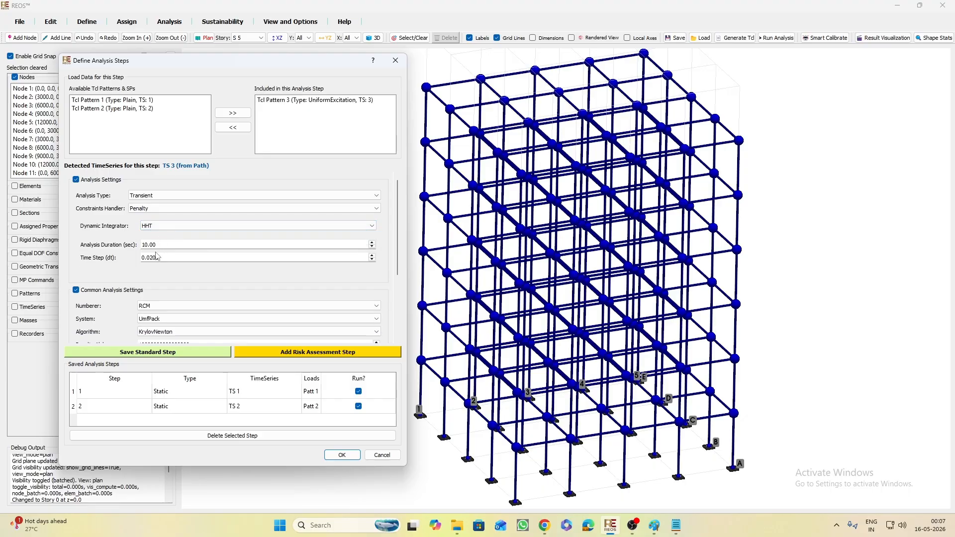
Enter a new analysis duration and time step for the transient analysis, and save it as a standard step
drag(173, 243, 141, 246)
text(3)
drag(154, 258, 151, 259)
text(1)
scroll(121, 269, down, 1)
scroll(119, 293, down, 2)
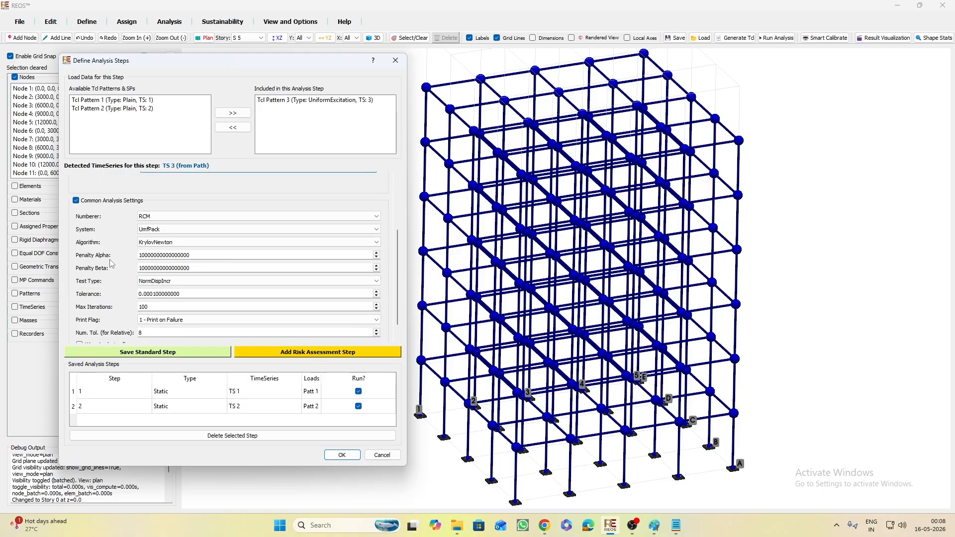
scroll(107, 246, down, 1)
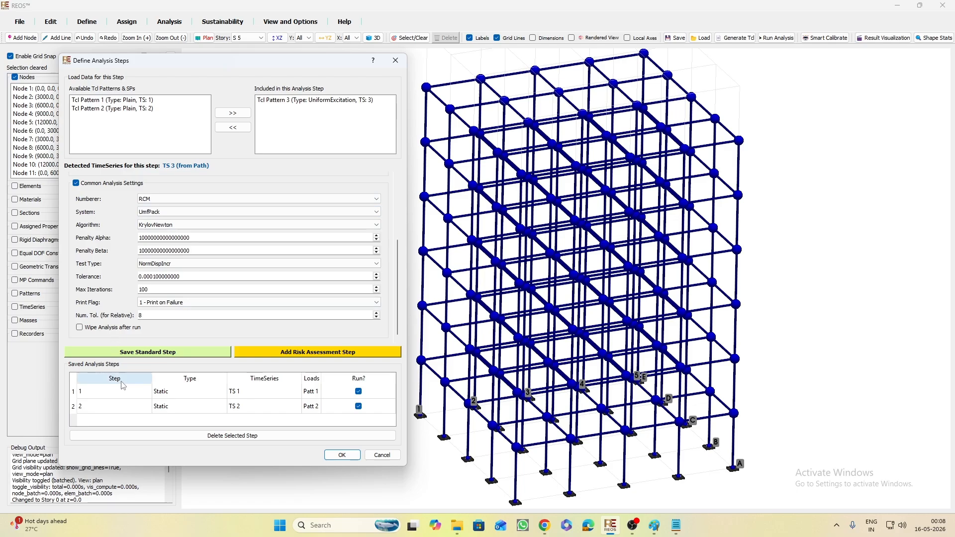
click(163, 353)
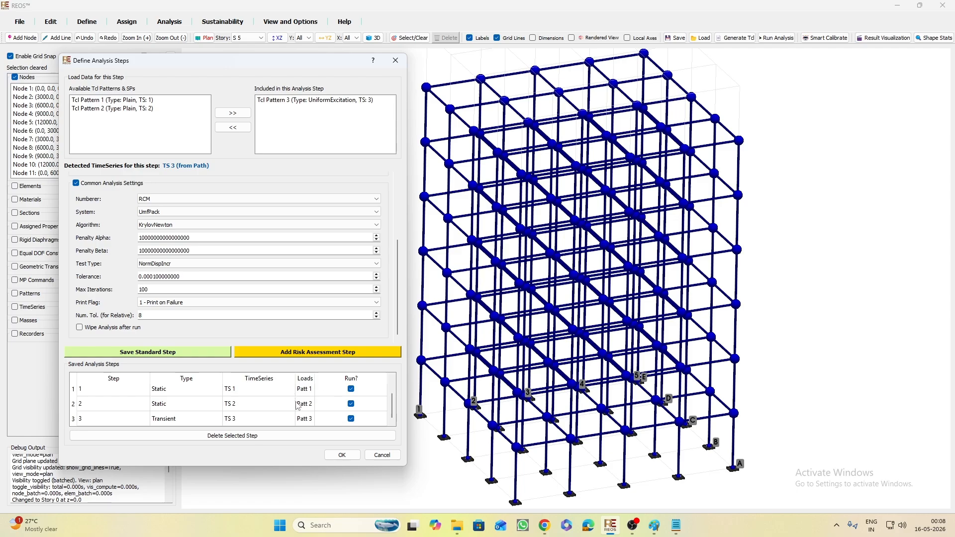
Exclude the saved transient step 3 from the run and accept the analysis step definitions
click(352, 419)
click(343, 456)
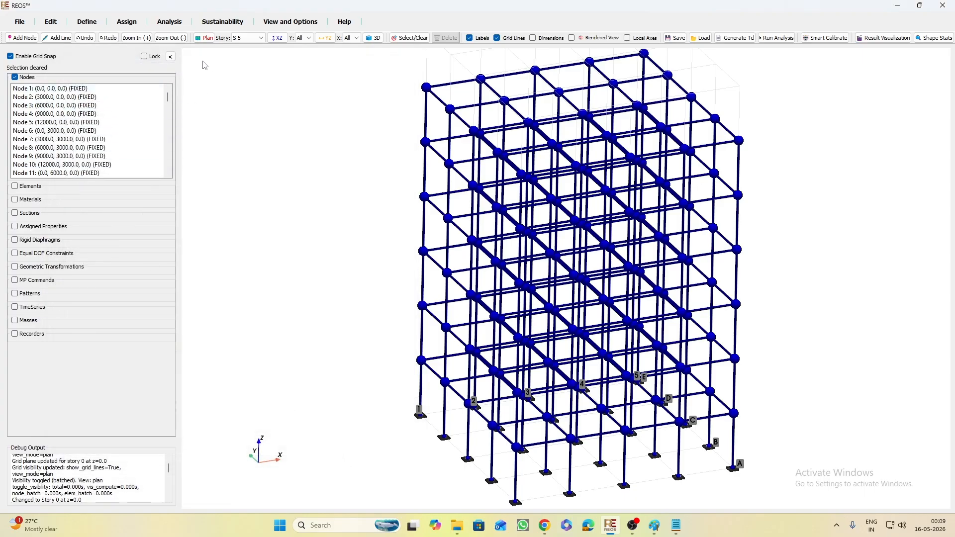
Add a nodal displacement recorder for all nodes in DOFs 1, 2 and 3, writing to node_disp.out with time recorded
click(178, 23)
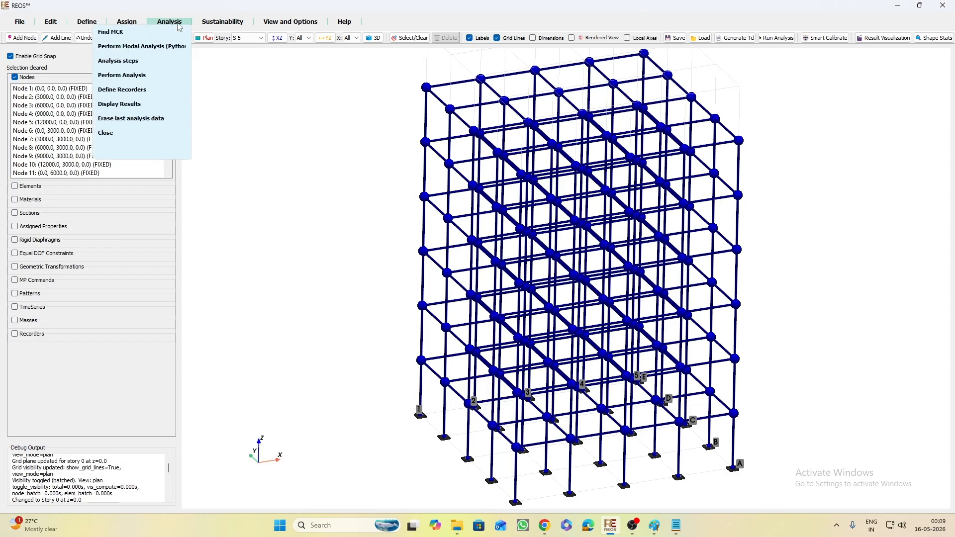
click(144, 95)
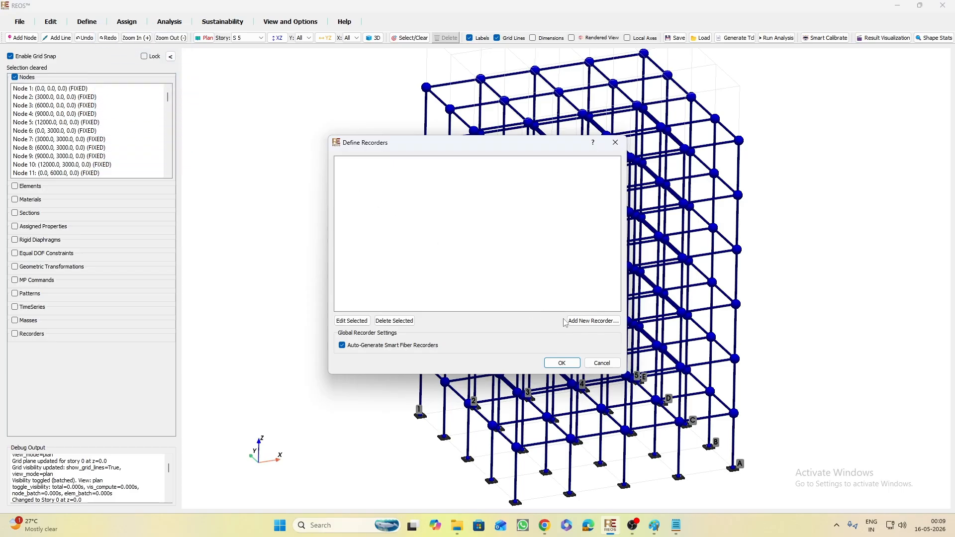
click(597, 326)
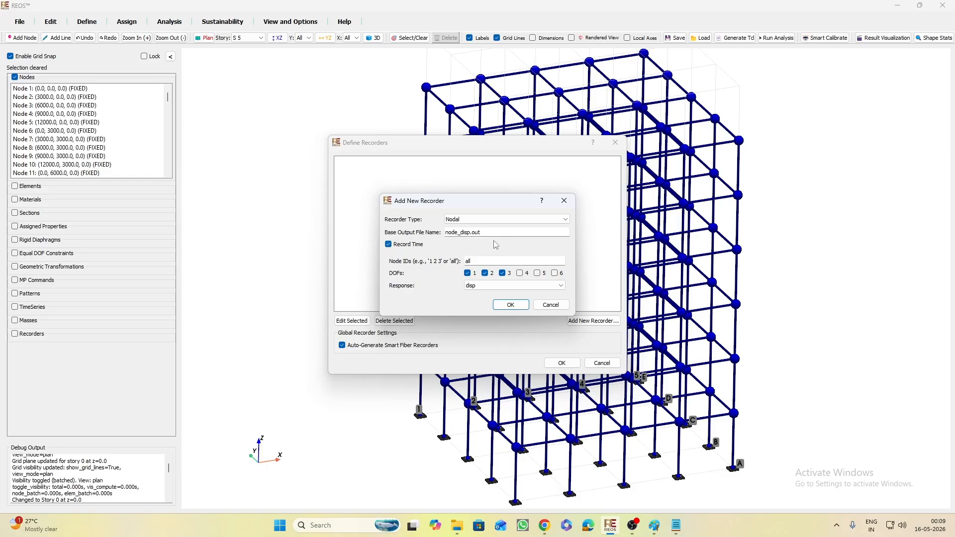
click(469, 221)
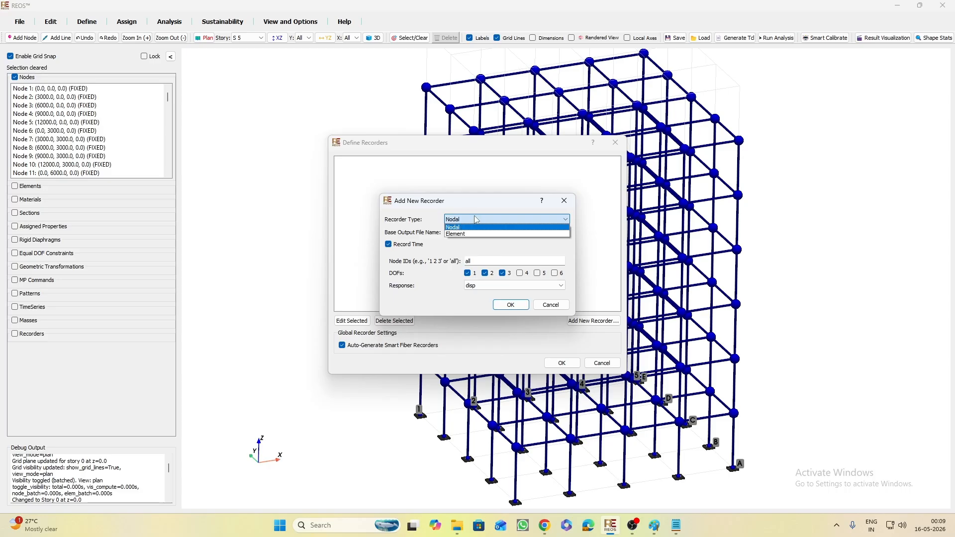
click(477, 221)
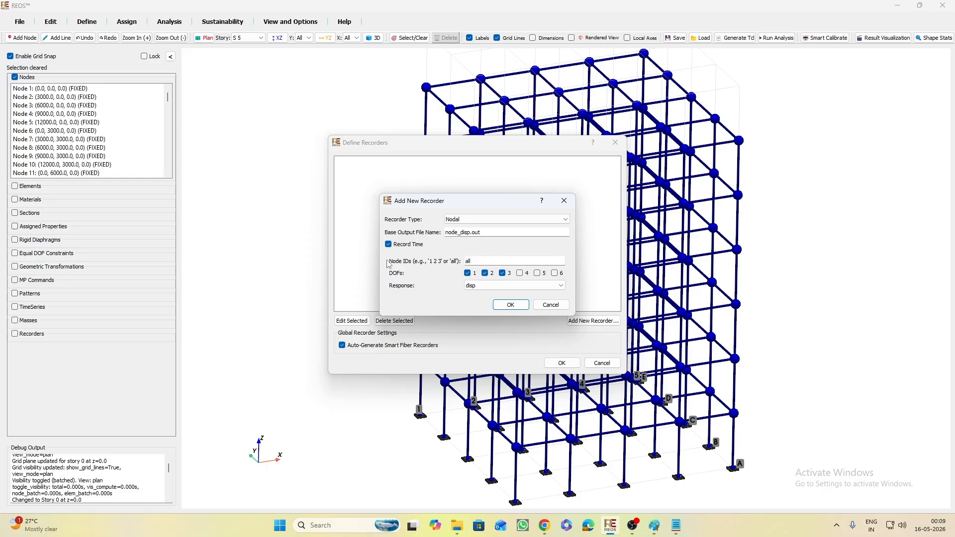
click(481, 289)
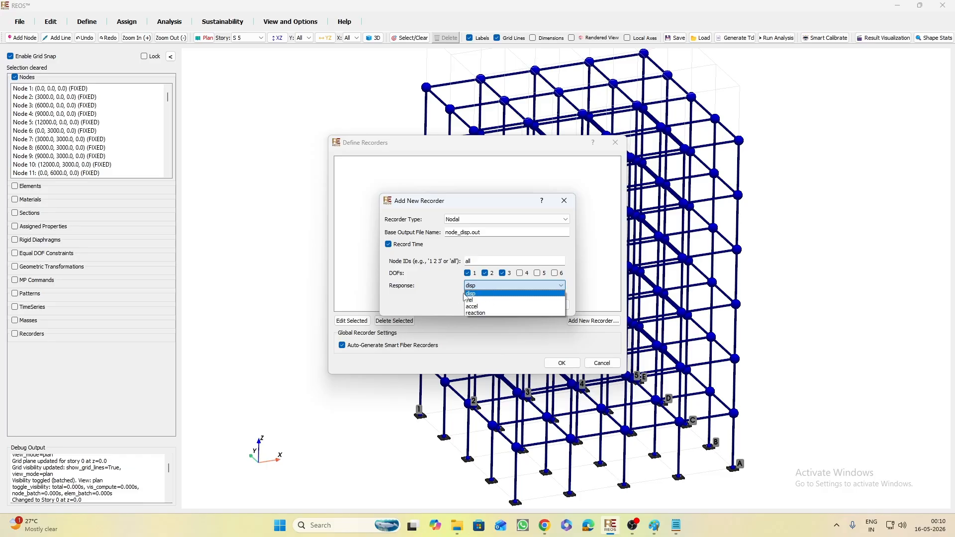
click(418, 293)
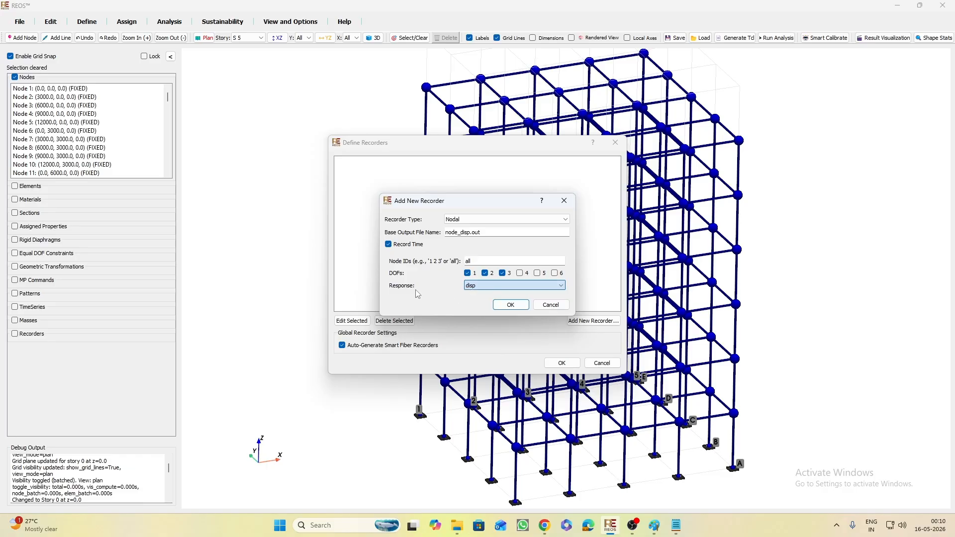
click(520, 305)
Add a nodal reaction recorder for all nodes in DOFs 1, 2 and 3, writing to node_react.out
click(593, 321)
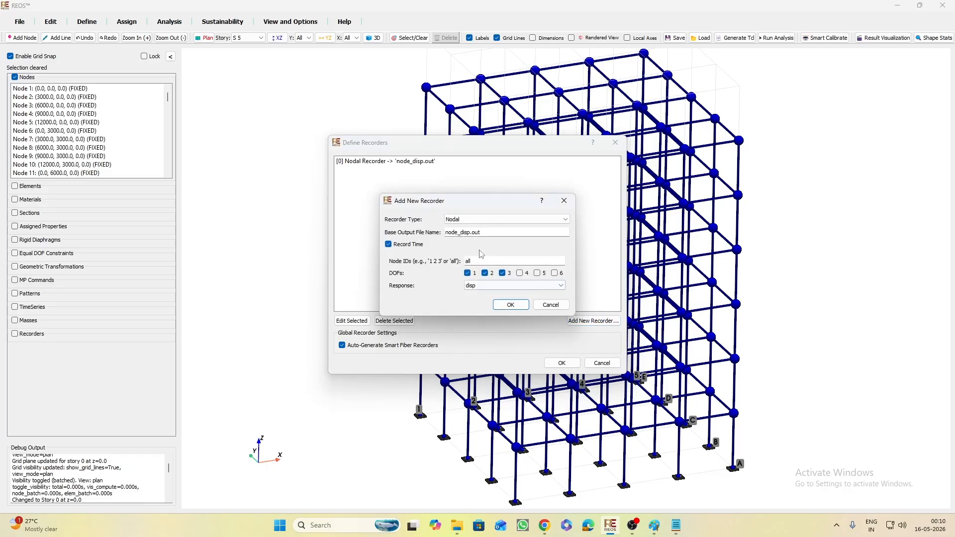
click(503, 286)
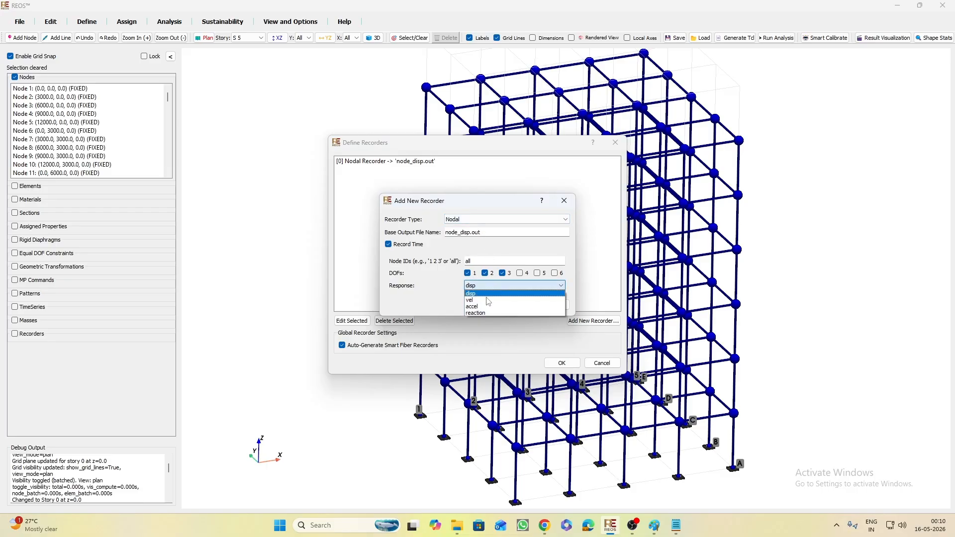
click(484, 312)
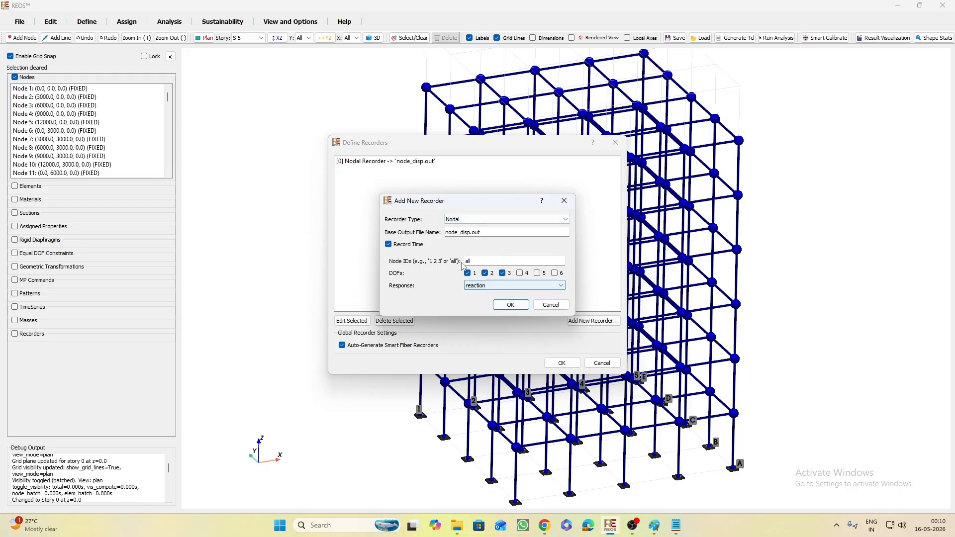
click(472, 232)
key(BackSpace)
key(BackSpace)
key(BackSpace)
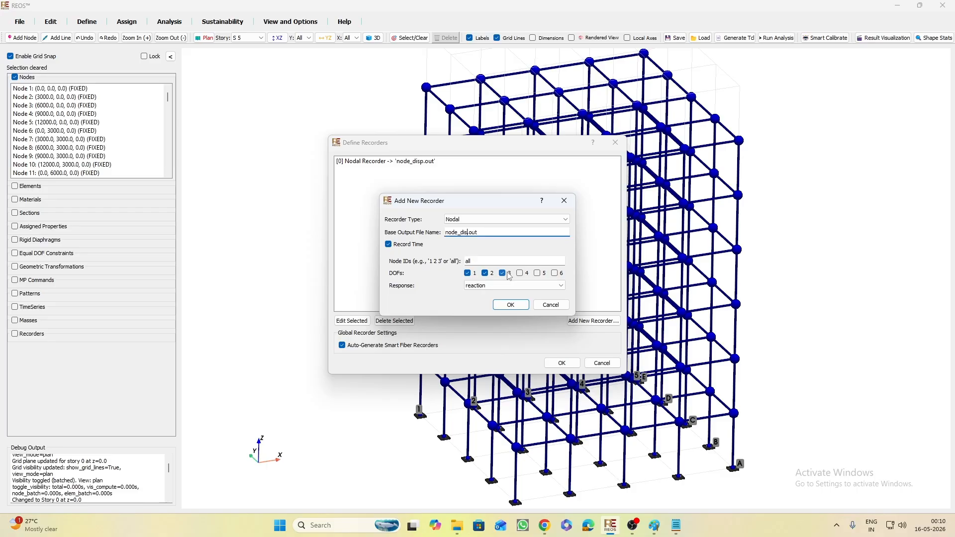
key(BackSpace)
text(react)
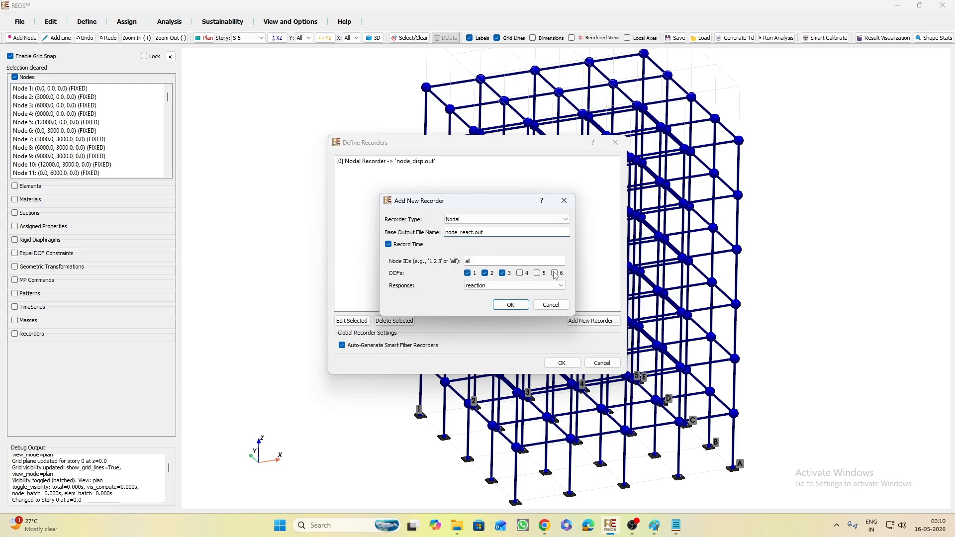
click(511, 305)
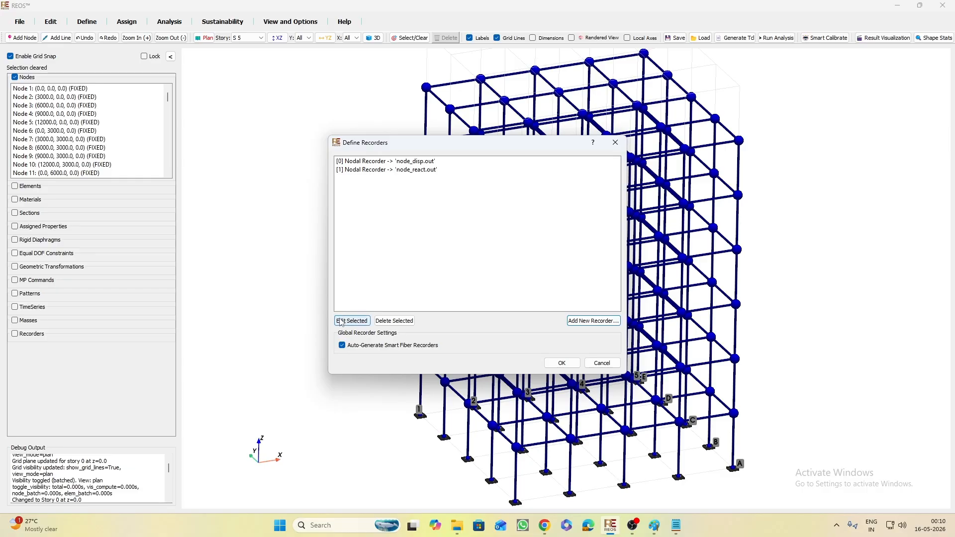
Disable automatic generation of smart fiber recorders and accept the recorder definitions
click(352, 347)
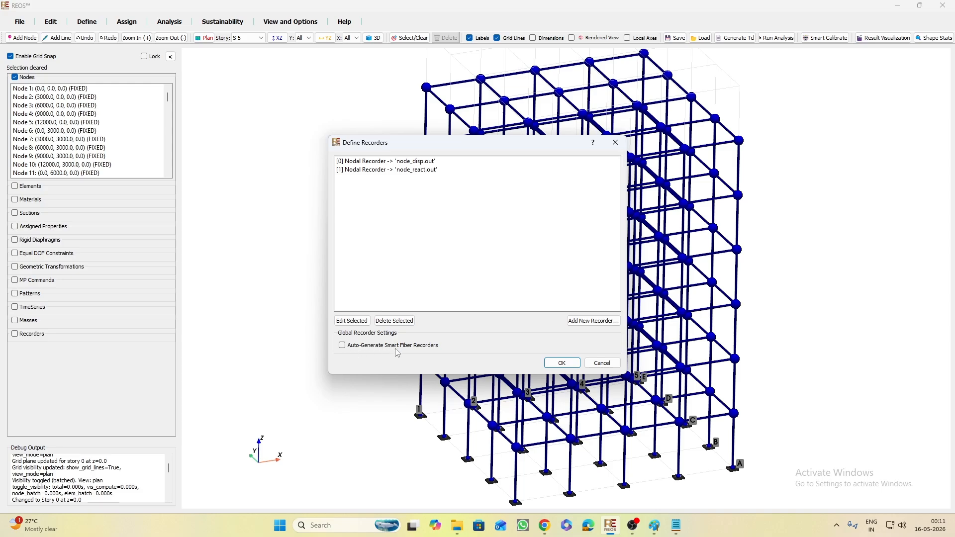
mouse_move(374, 351)
click(563, 364)
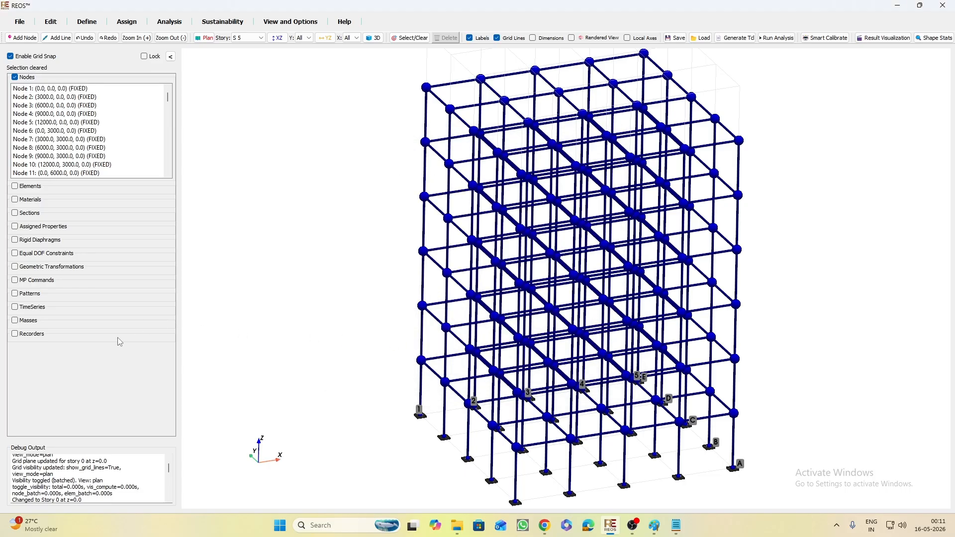
Check the defined recorders in the model data list, collapse that list again and save the model
click(15, 334)
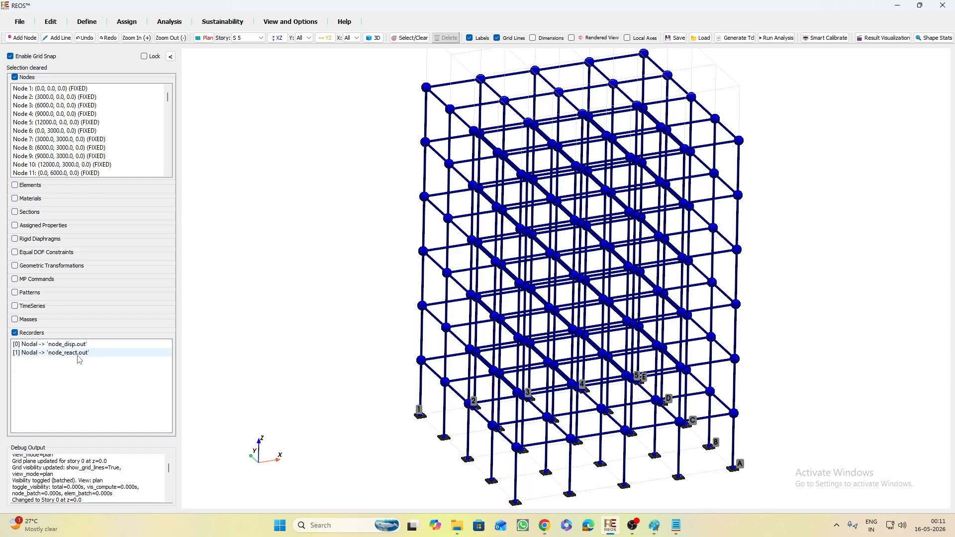
click(15, 333)
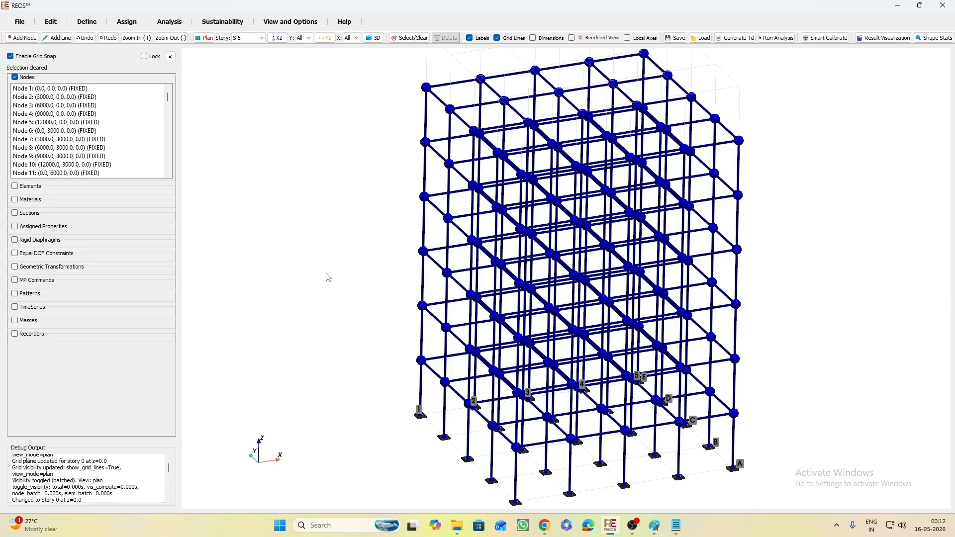
click(677, 38)
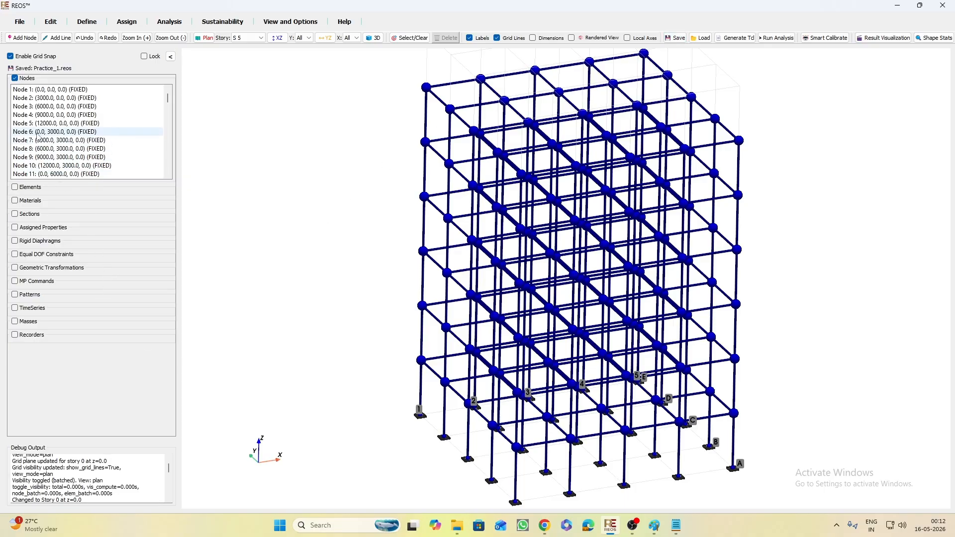
click(15, 79)
click(15, 79)
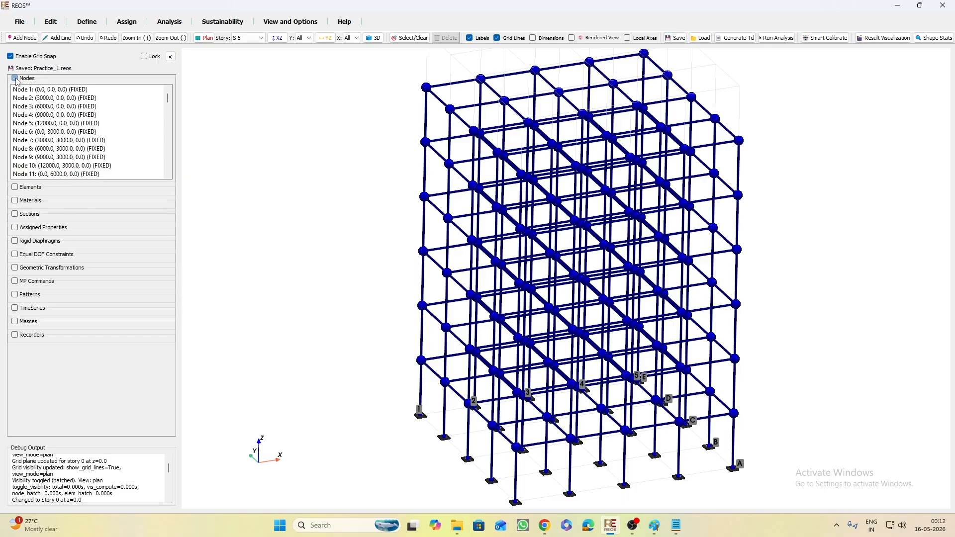
Expand the Elements, Materials, Sections, Assigned Properties, Rigid Diaphragms, Equal DOF Constraints and Geometric Transformations lists to review the model data
click(15, 188)
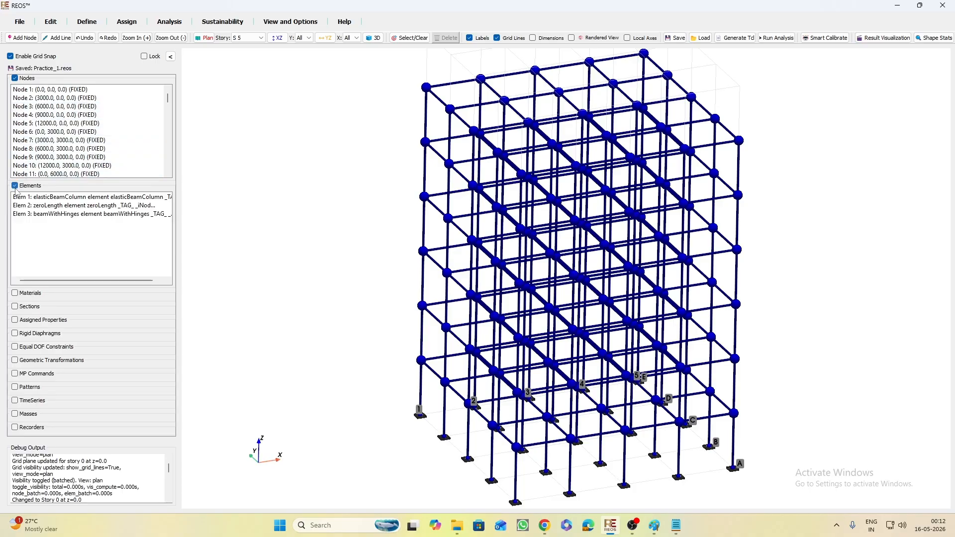
click(15, 294)
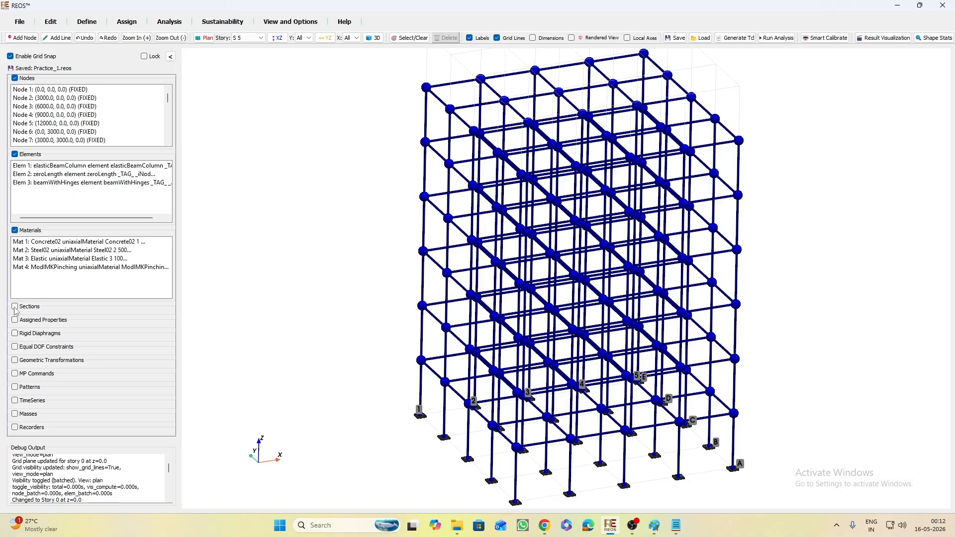
click(15, 308)
click(15, 320)
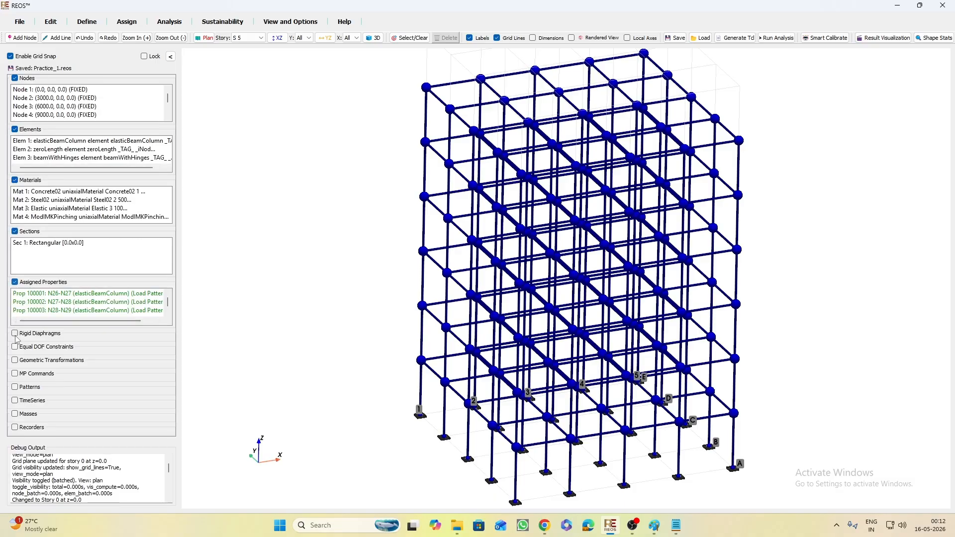
click(15, 334)
click(15, 377)
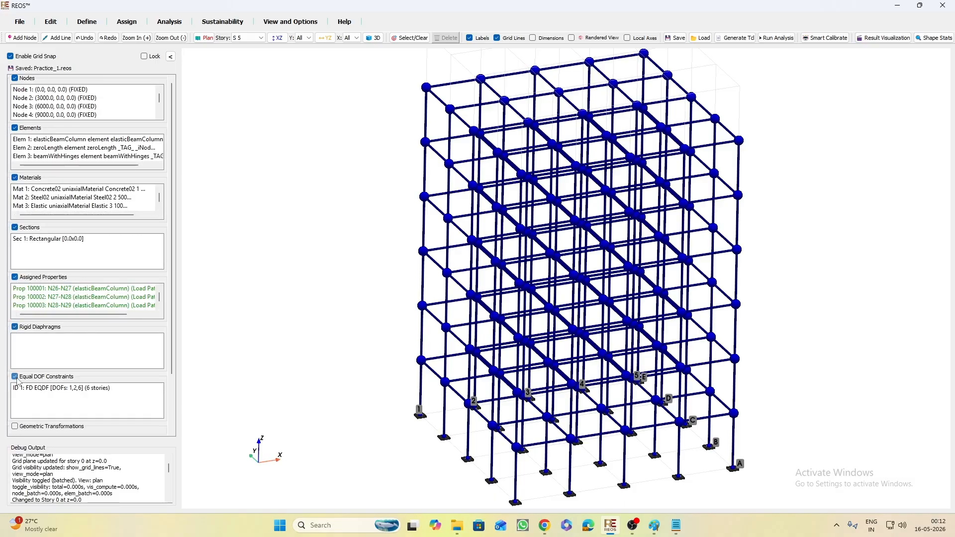
scroll(18, 381, down, 2)
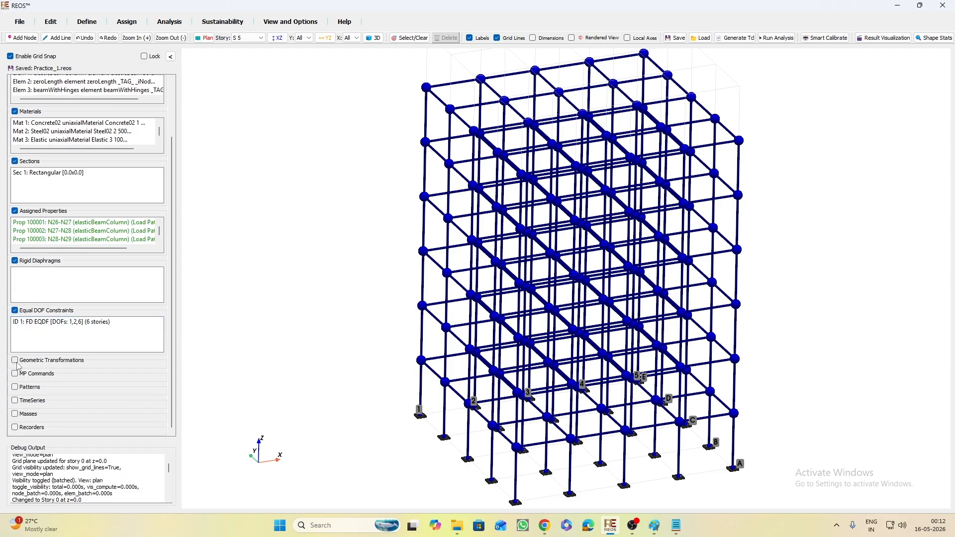
click(15, 360)
scroll(17, 371, down, 1)
Review the MP Commands, Patterns, TimeSeries and Masses lists one at a time, collapsing each one again
click(15, 373)
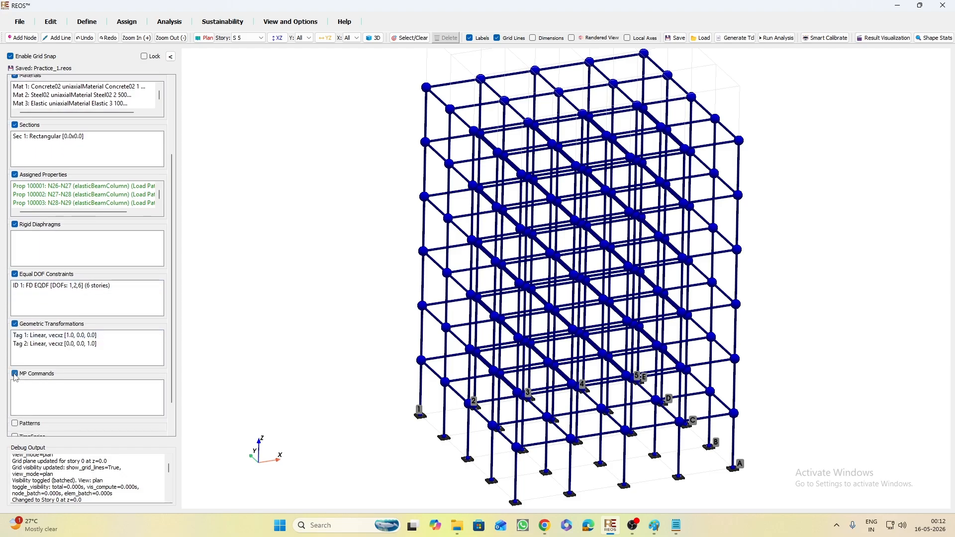
click(15, 374)
click(15, 387)
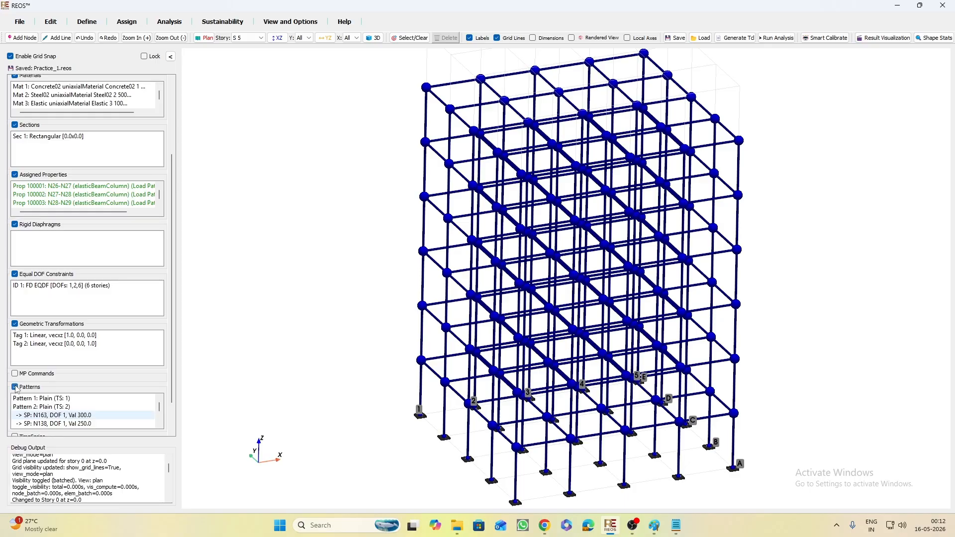
click(15, 387)
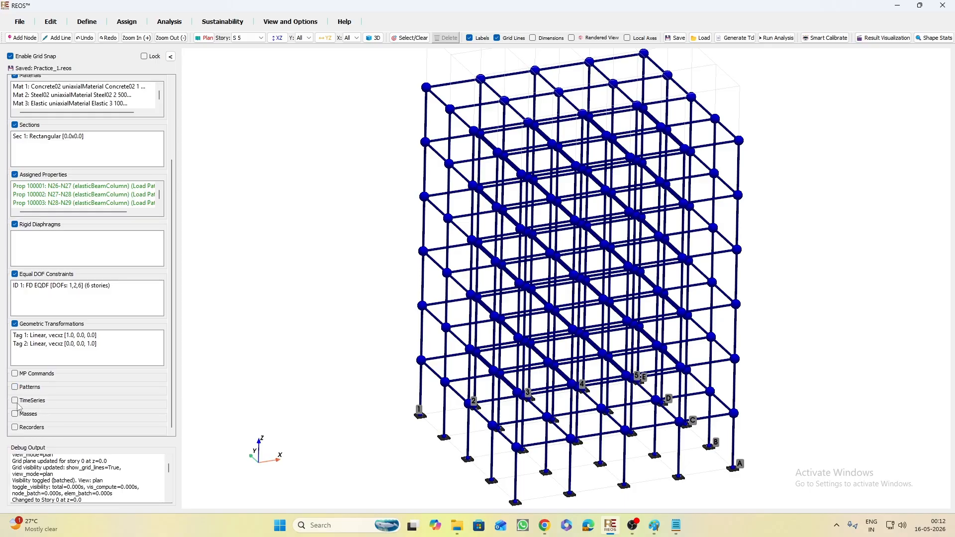
click(15, 401)
click(16, 402)
click(16, 414)
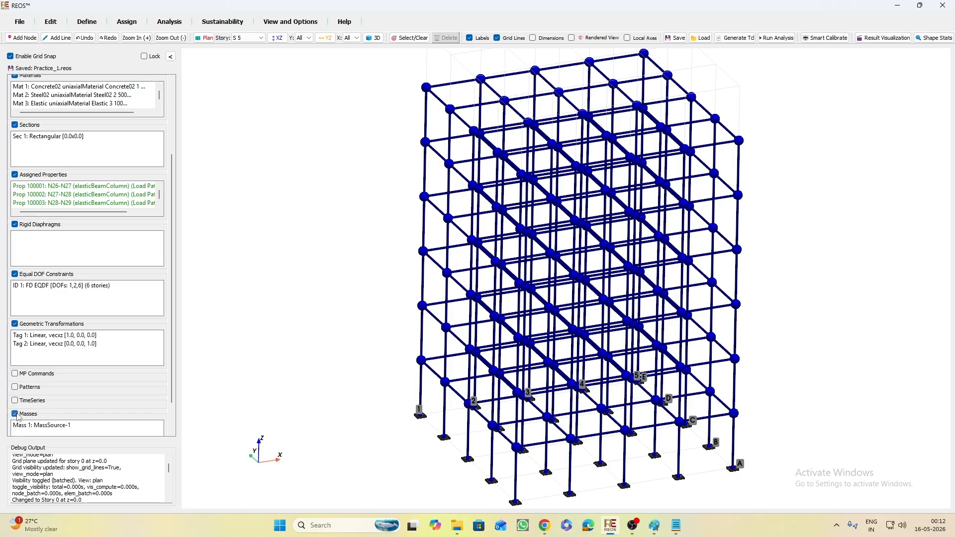
click(16, 415)
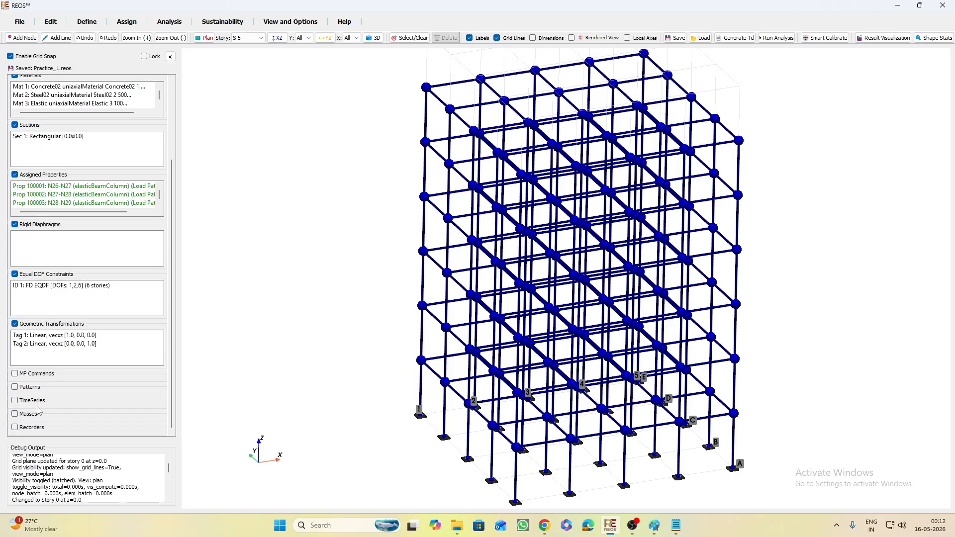
scroll(319, 180, up, 2)
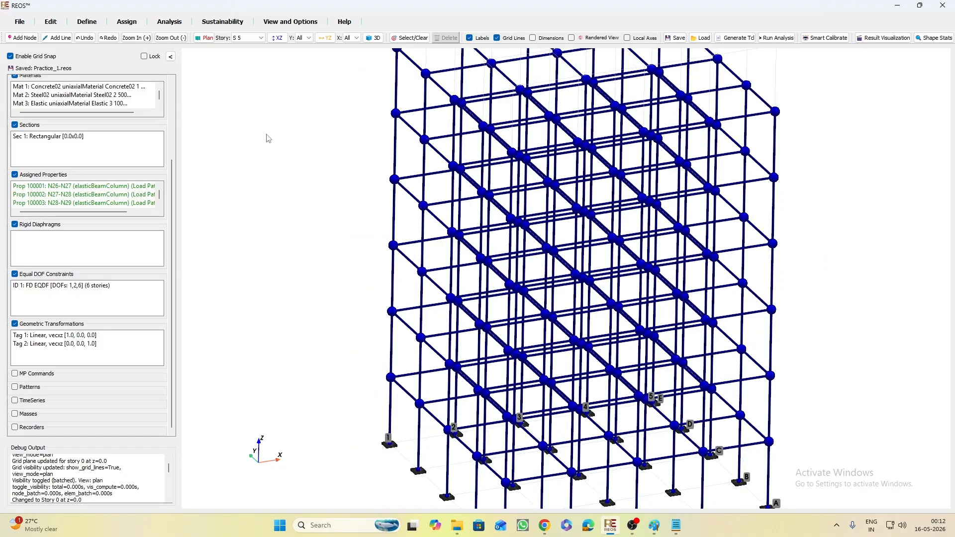
scroll(301, 243, down, 1)
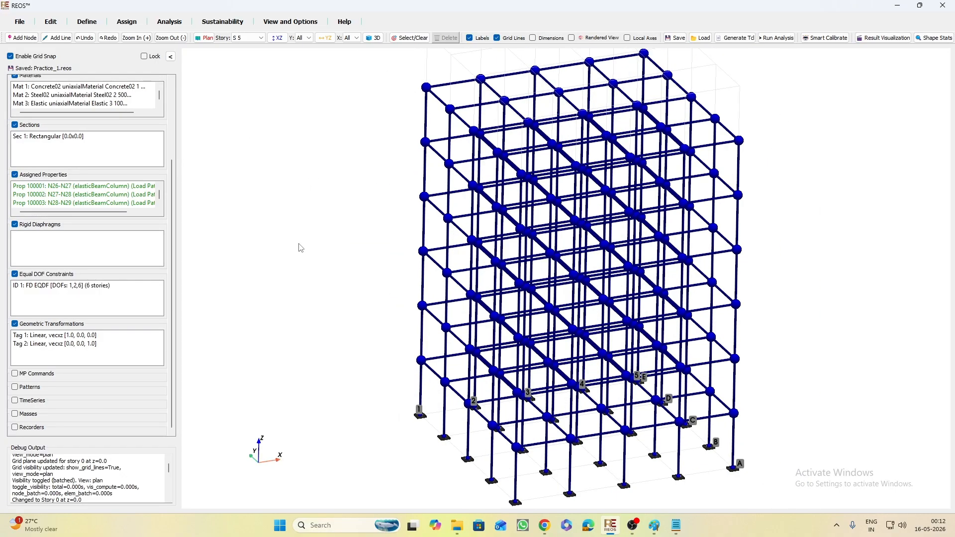
middle_drag(838, 268, 682, 256)
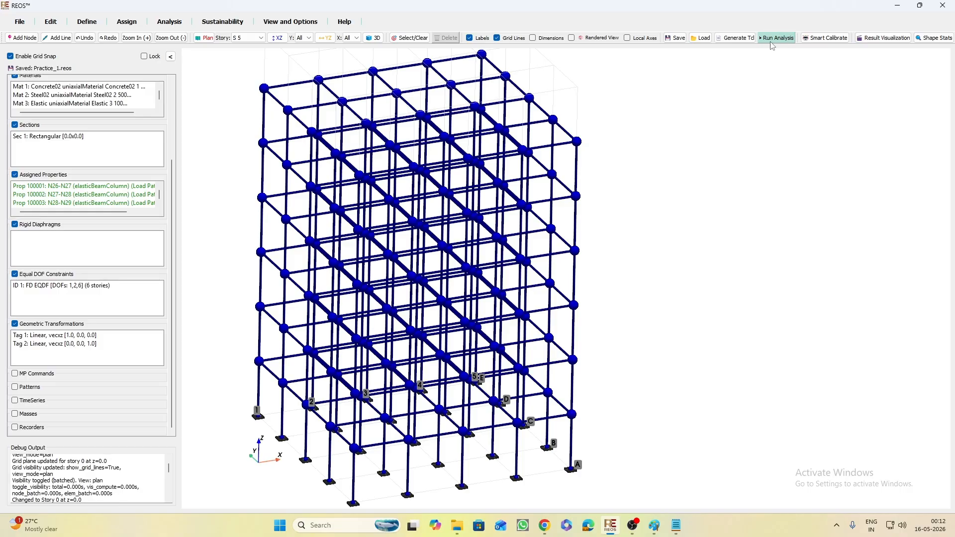
click(169, 22)
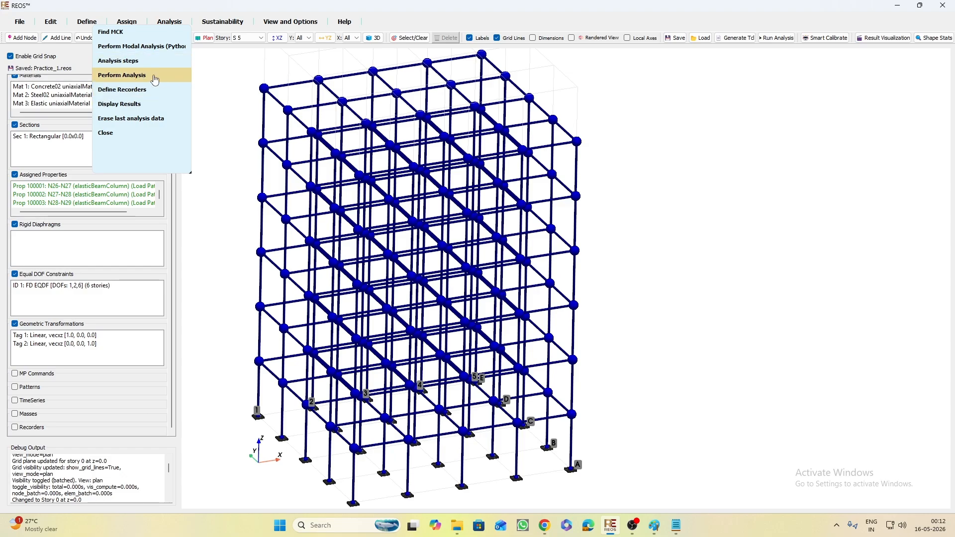
click(766, 86)
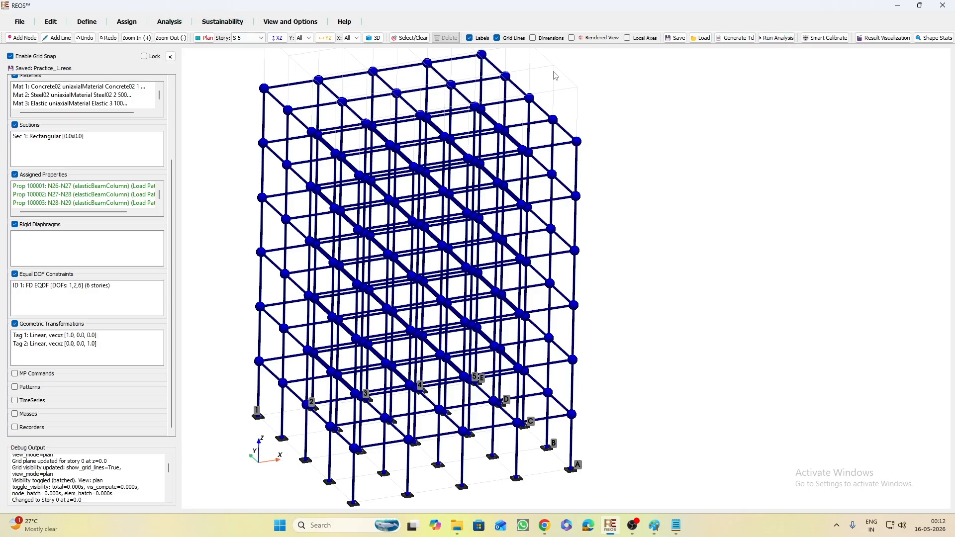
Start the analysis run and set the OpenSees executable to OpenSees.exe from the bin folder of OpenSees3.7.1
click(779, 44)
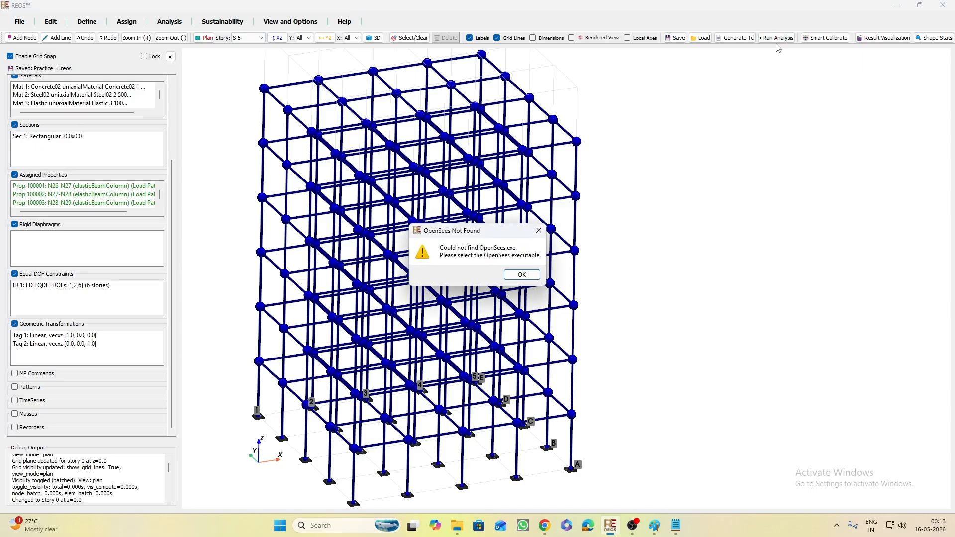
click(525, 279)
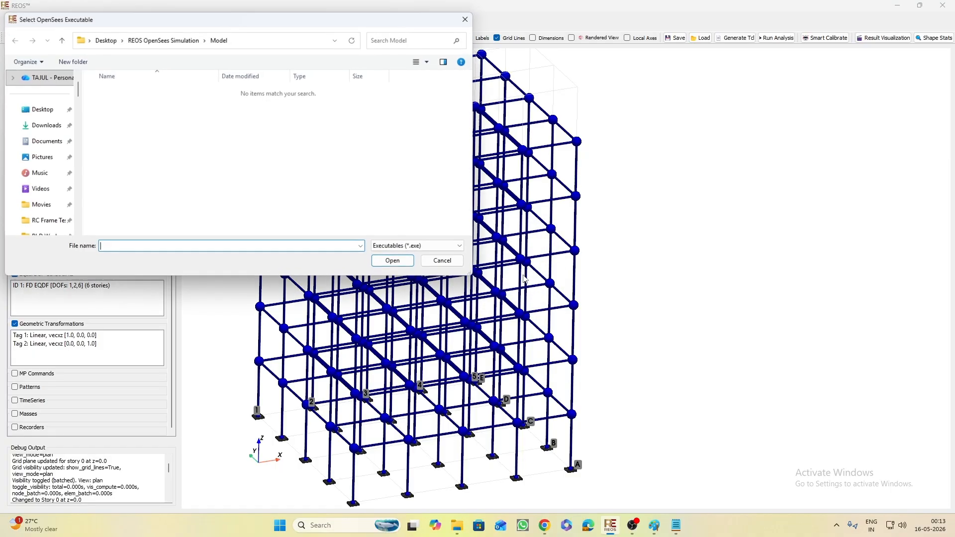
click(63, 42)
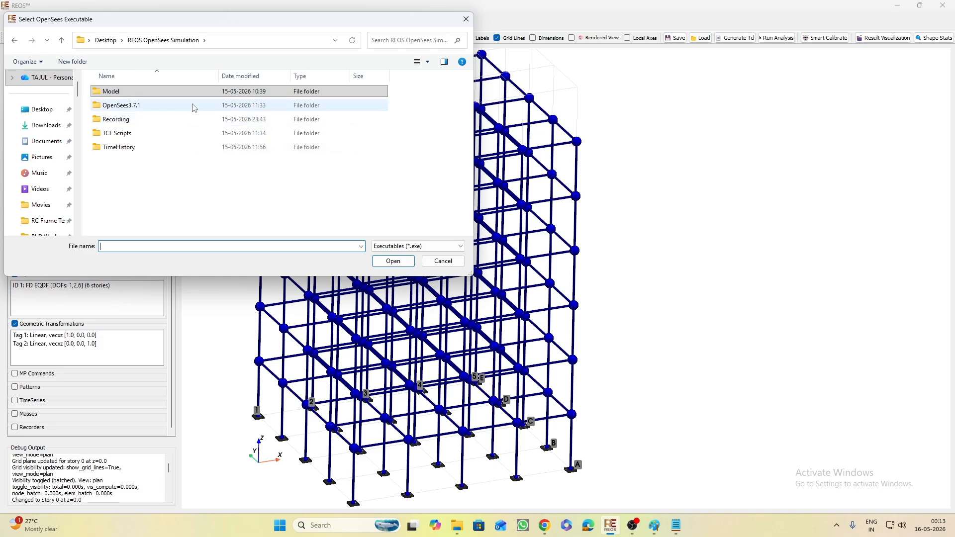
double_click(153, 106)
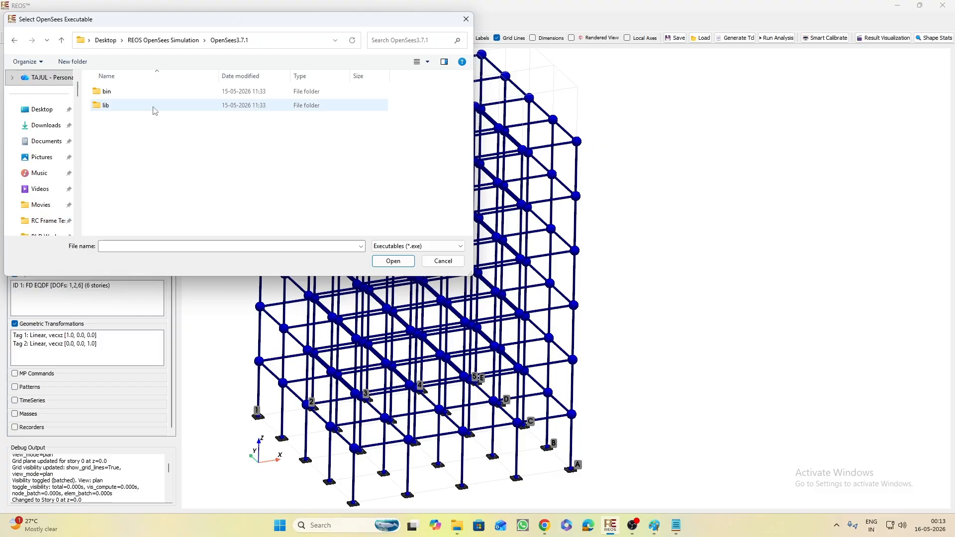
double_click(127, 91)
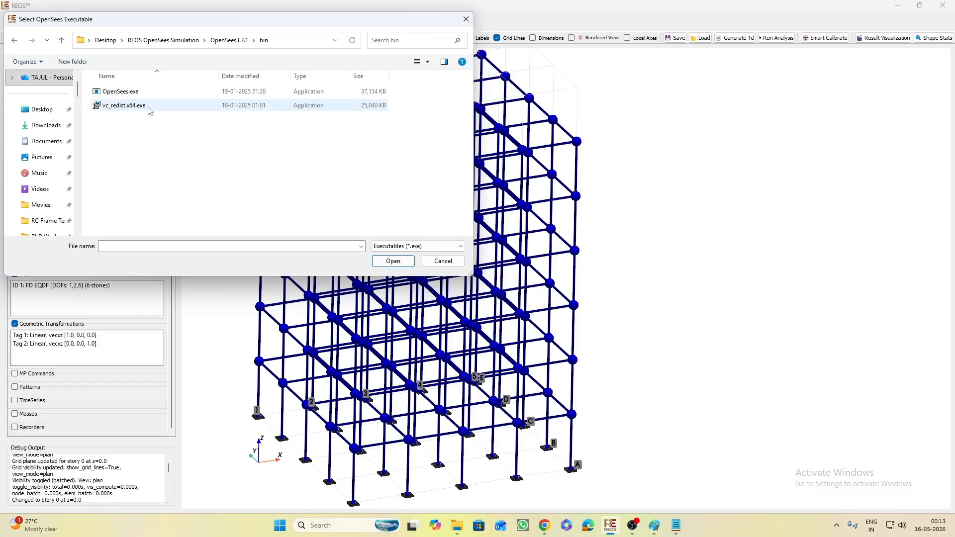
click(121, 95)
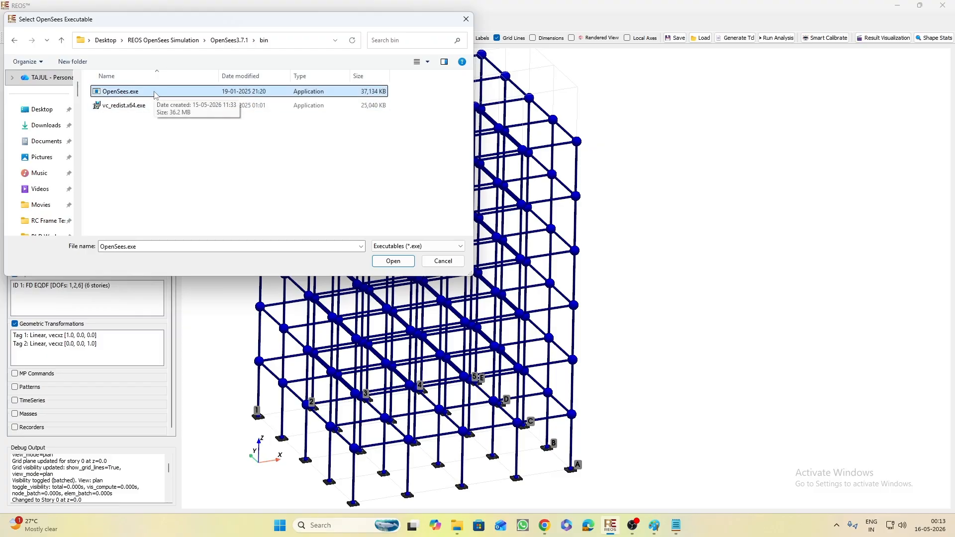
click(392, 263)
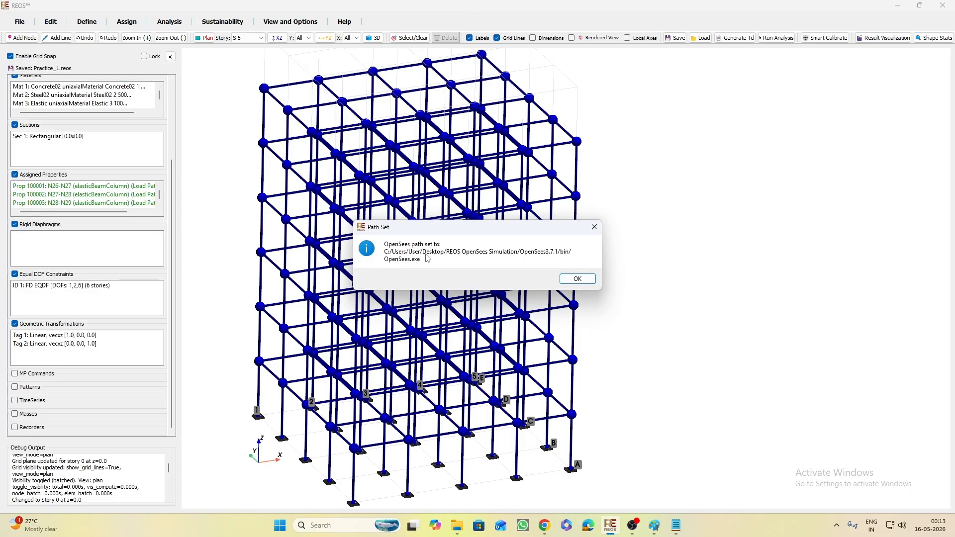
click(578, 279)
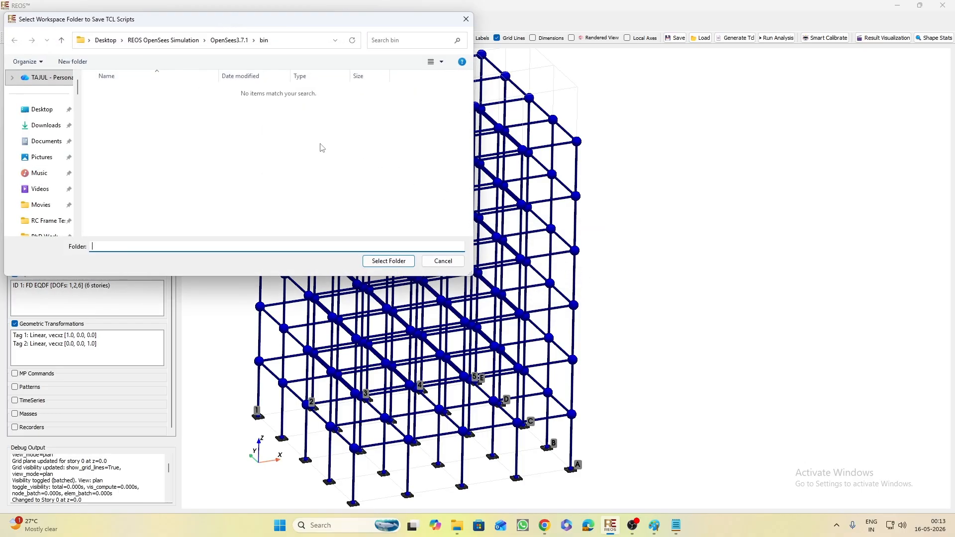
Choose the TCL Scripts folder in REOS OpenSees Simulation as the script workspace and run the analysis to completion
click(60, 44)
click(60, 44)
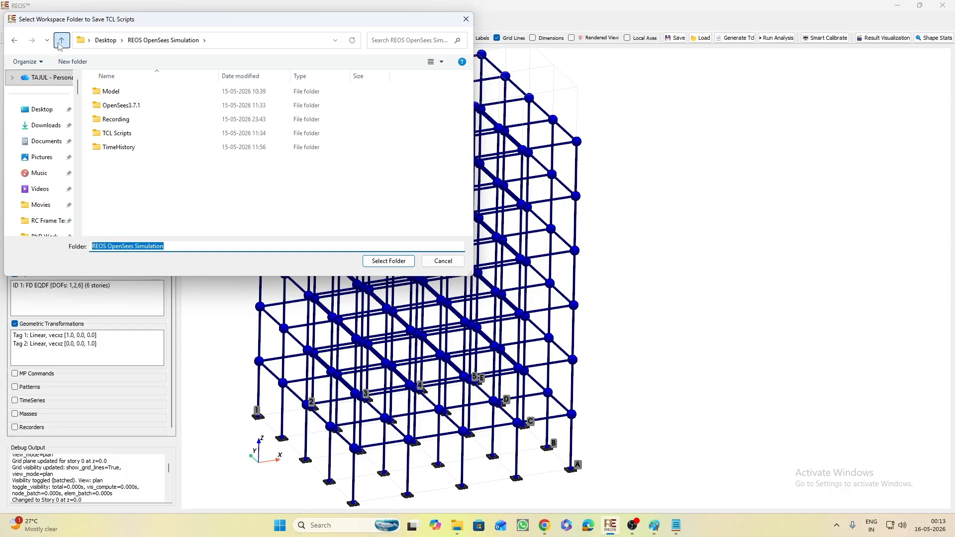
click(160, 138)
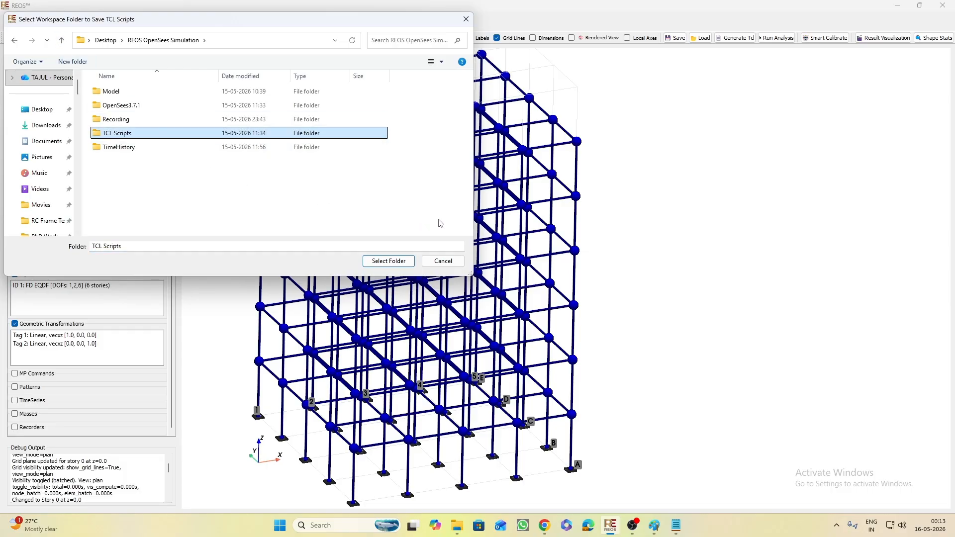
click(397, 264)
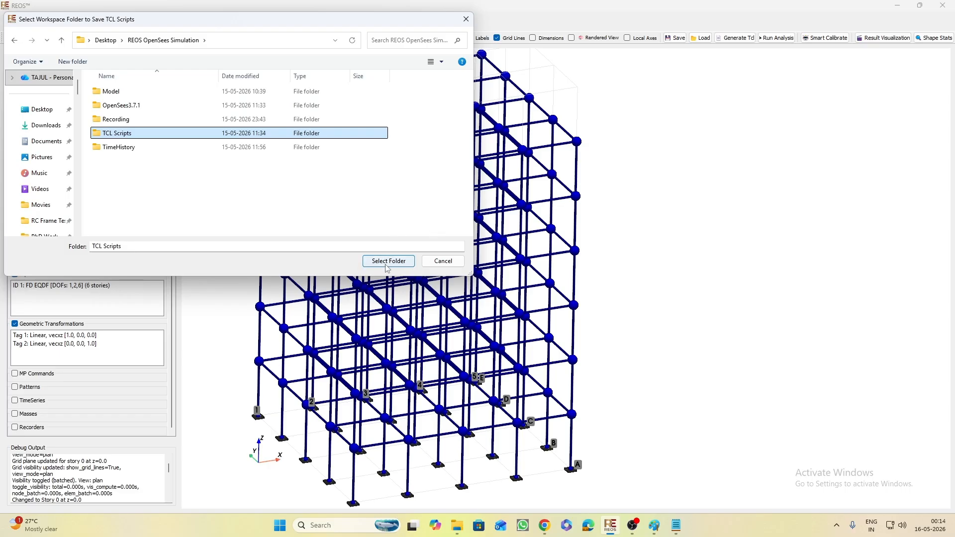
click(388, 261)
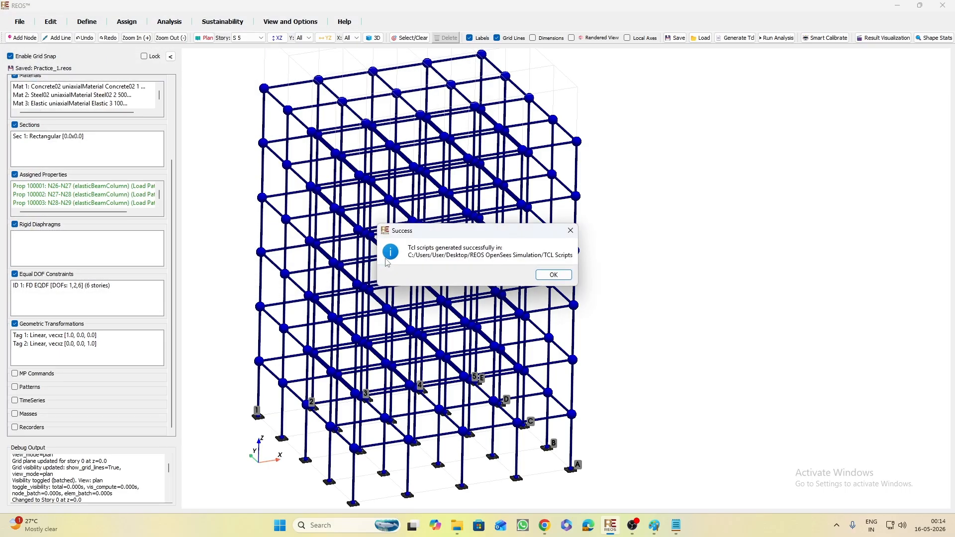
click(558, 275)
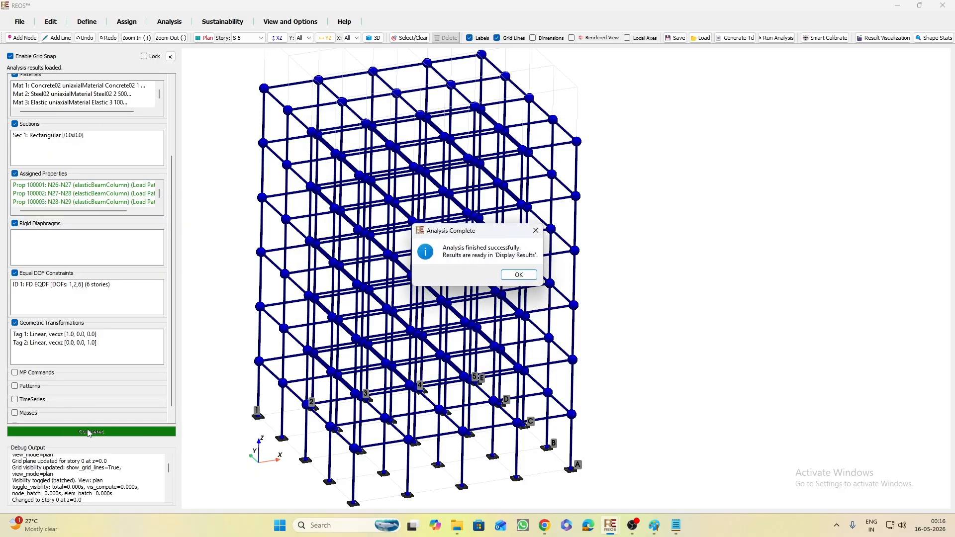
click(519, 276)
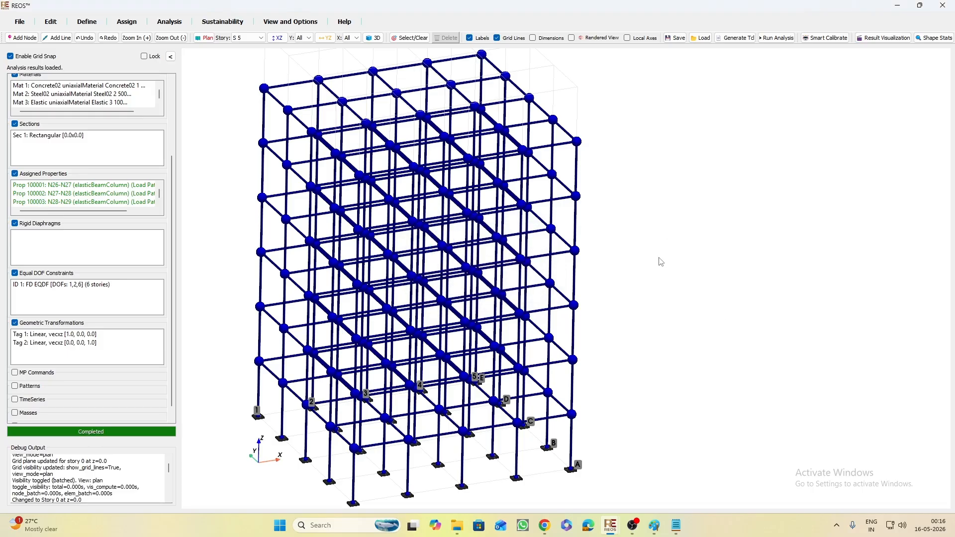
Display the Nodal Displacements analysis results and move the results viewer higher over the model
middle_drag(659, 260, 741, 277)
drag(315, 425, 335, 376)
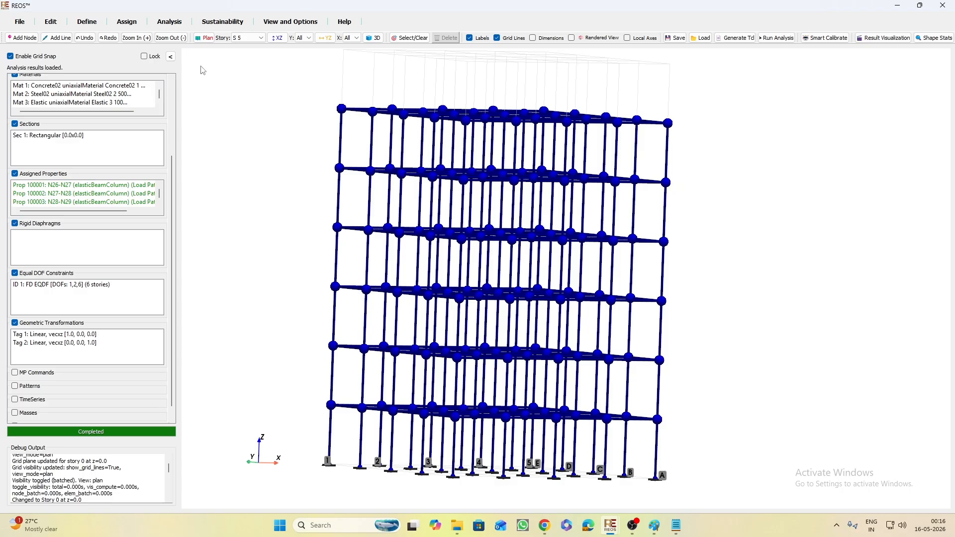
click(179, 23)
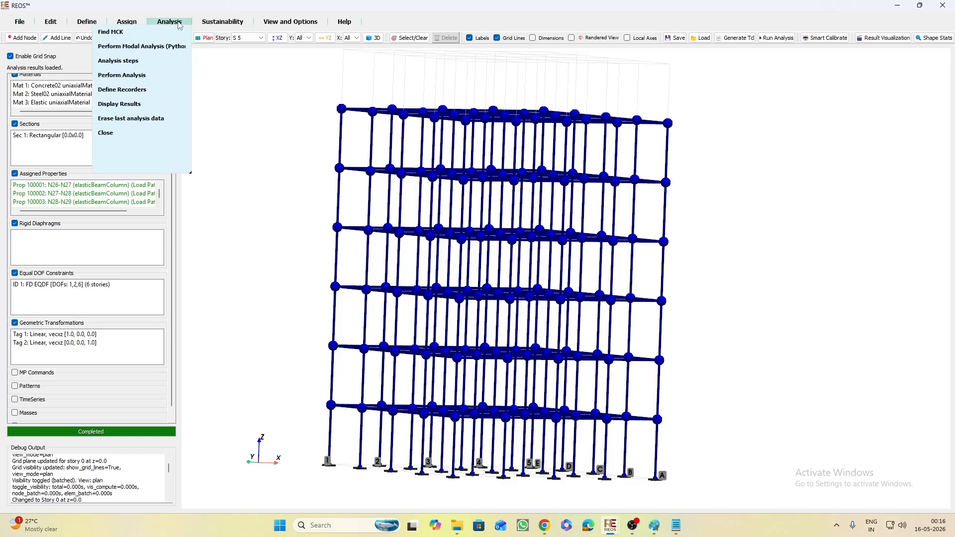
click(140, 104)
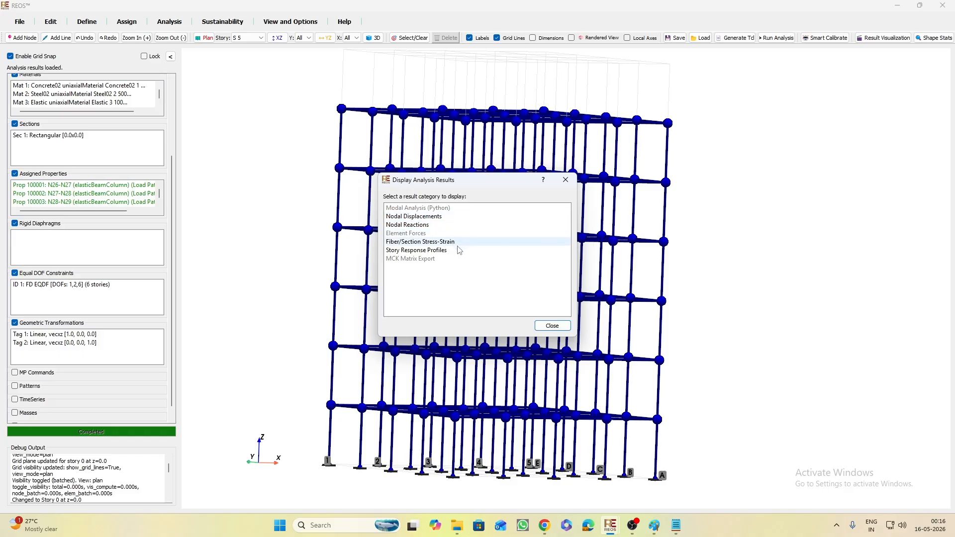
click(449, 220)
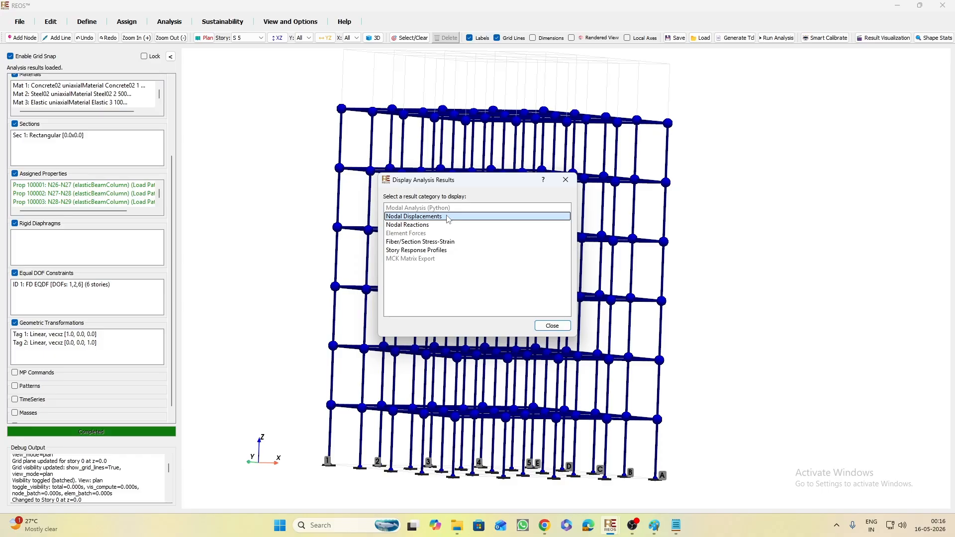
double_click(449, 220)
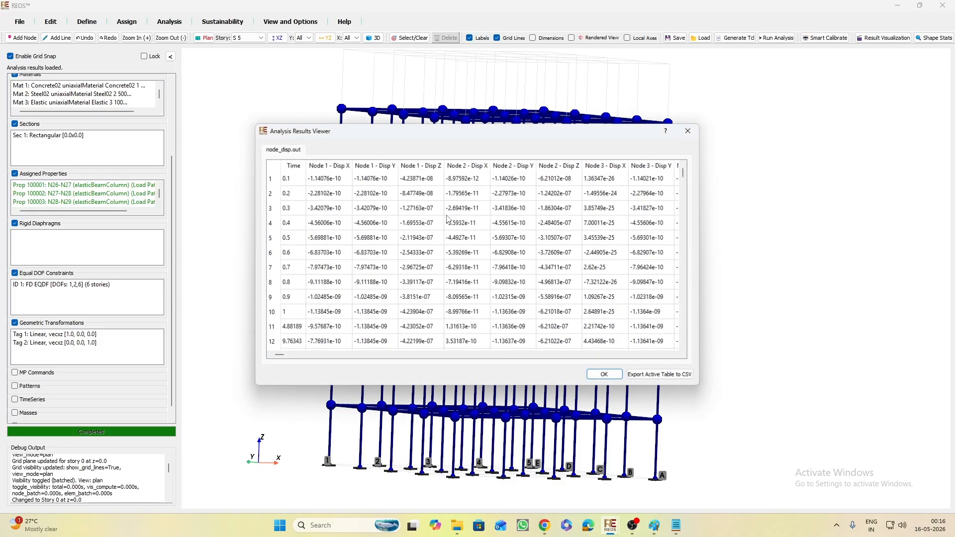
drag(421, 133, 403, 87)
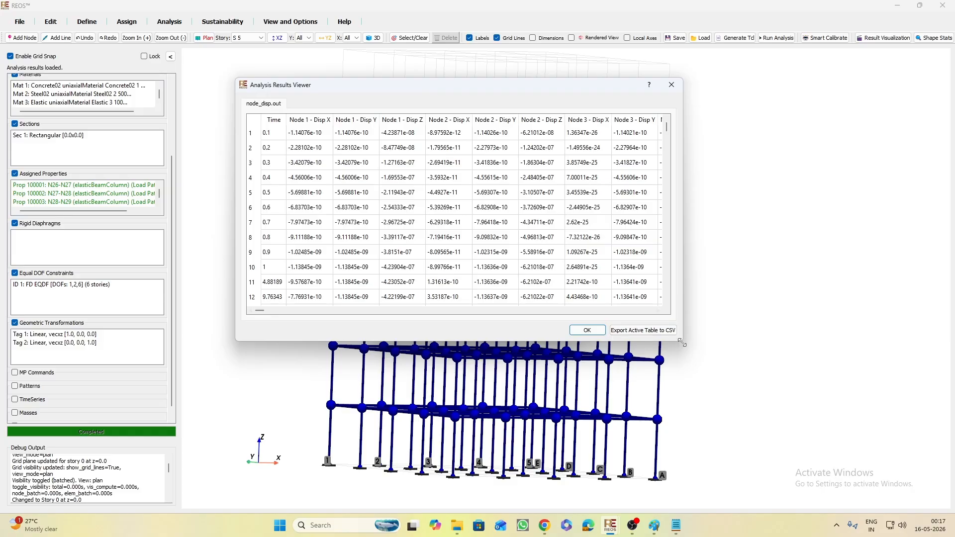
Enlarge the results viewer and export the nodal displacement table as node_disp.csv to the desktop's REOS OpenSees Simulation folder, replacing the existing file
drag(682, 341, 889, 499)
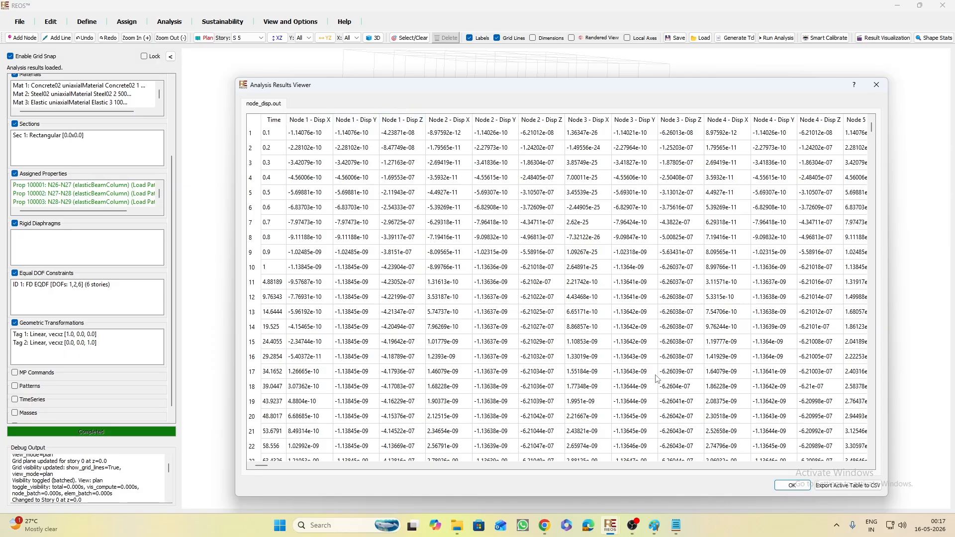
drag(750, 83, 684, 50)
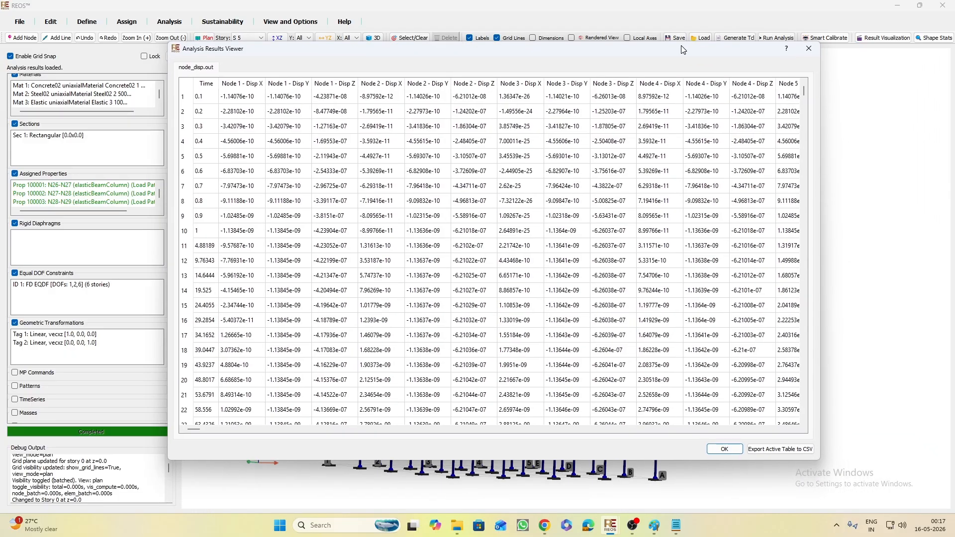
click(782, 450)
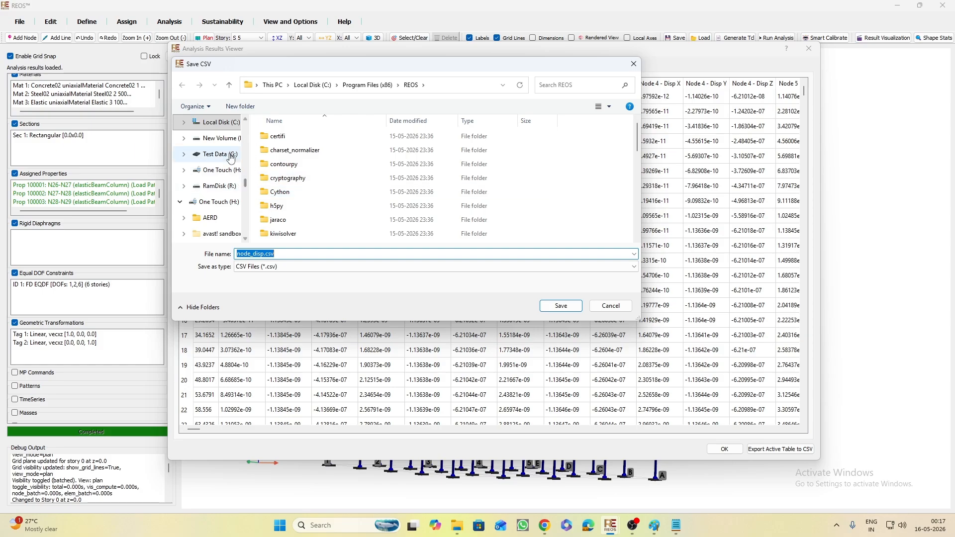
scroll(231, 158, up, 5)
click(209, 190)
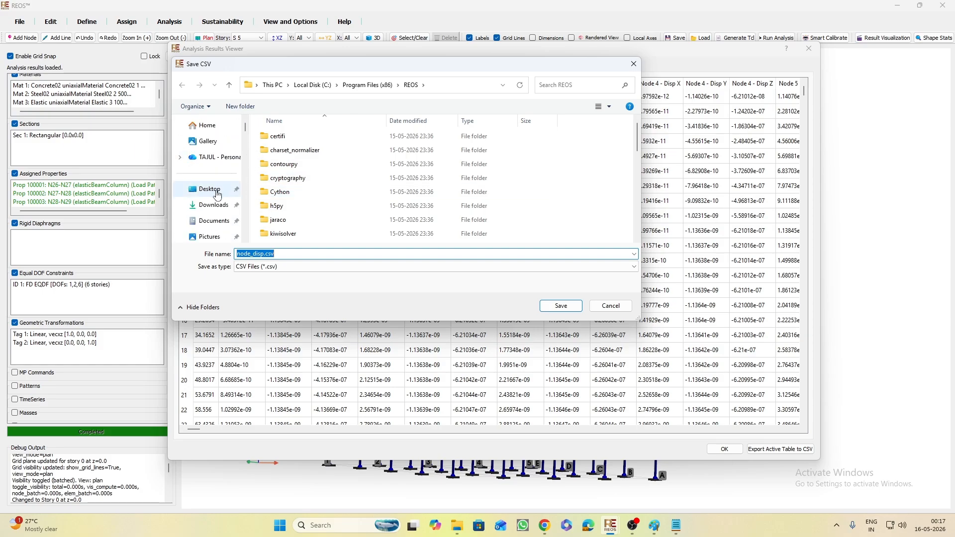
scroll(337, 220, down, 5)
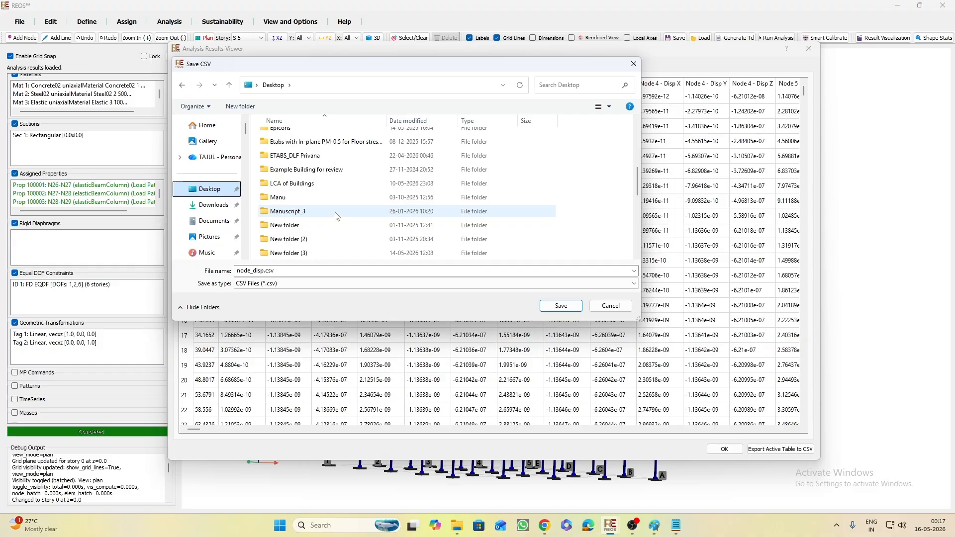
scroll(342, 221, down, 4)
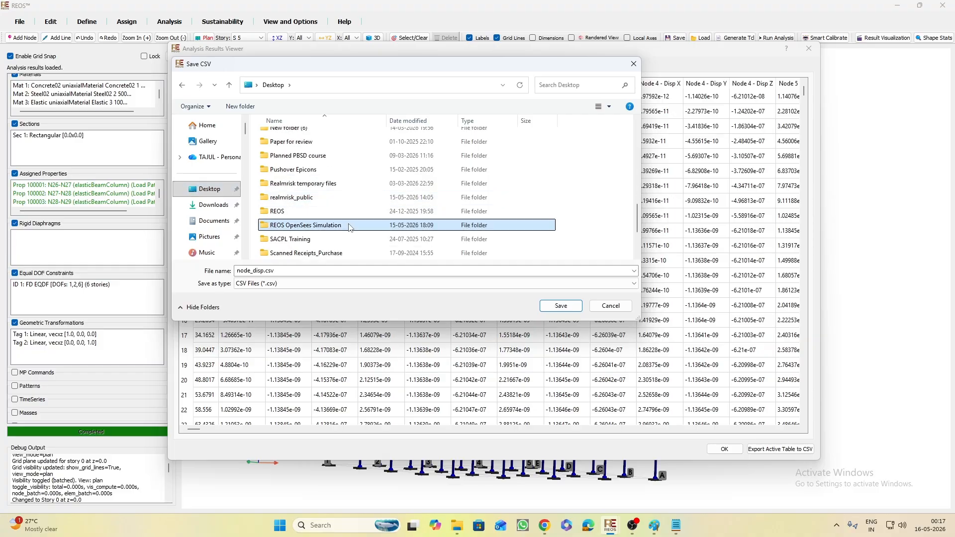
double_click(347, 223)
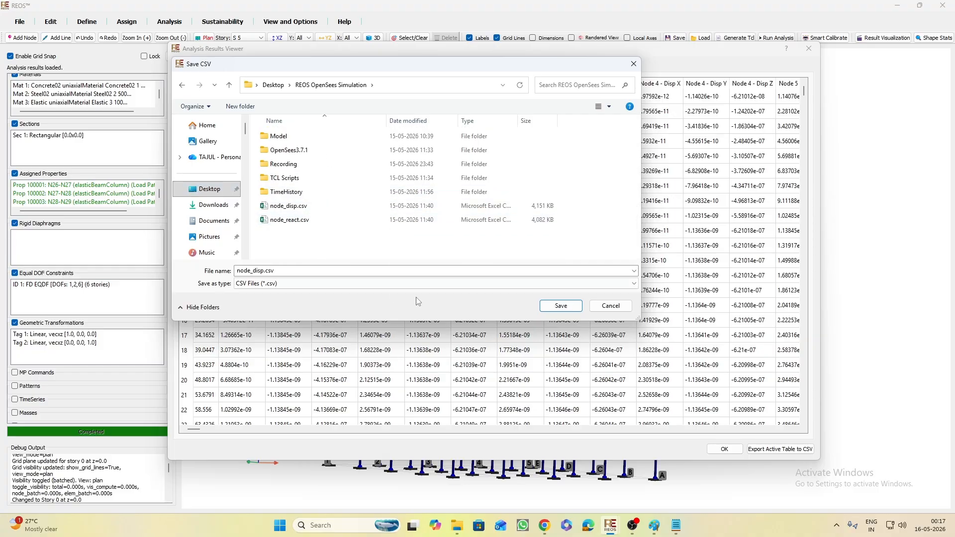
click(571, 311)
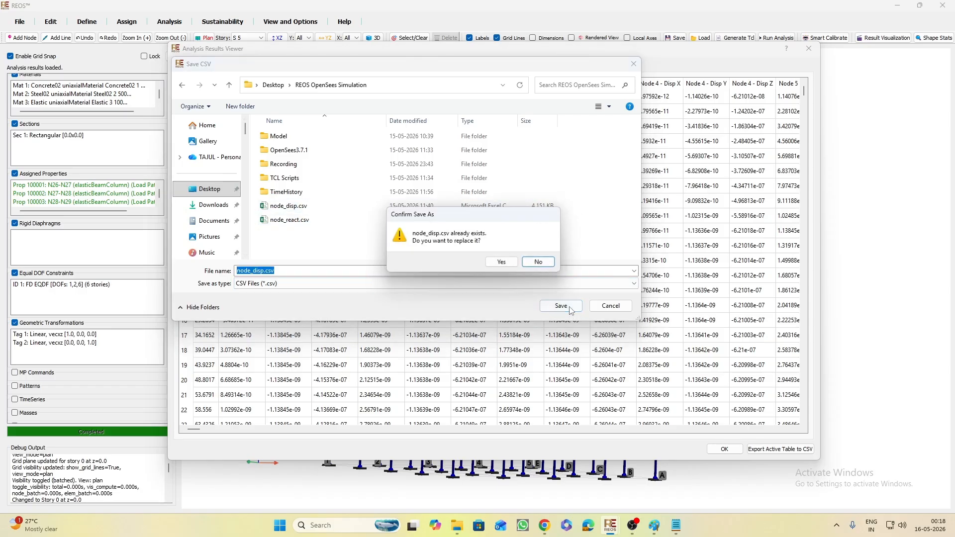
click(501, 267)
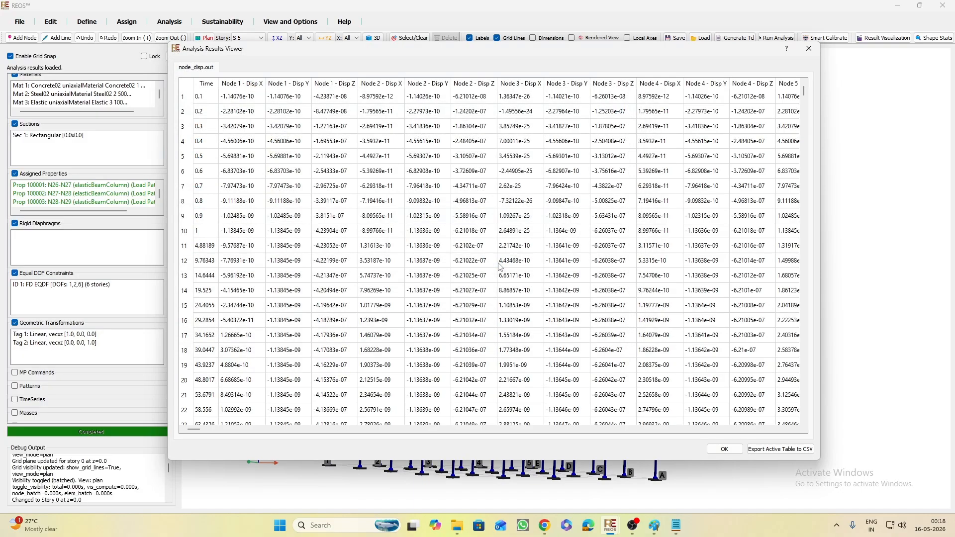
click(595, 271)
click(724, 450)
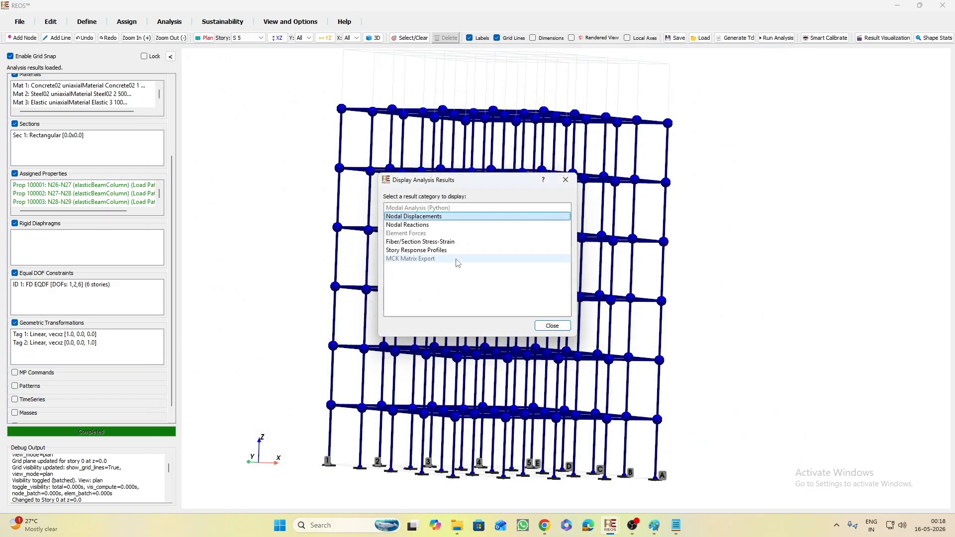
Display the Nodal Reactions results and export their table as node_react.csv to the desktop's REOS OpenSees Simulation folder, replacing the existing file
click(434, 225)
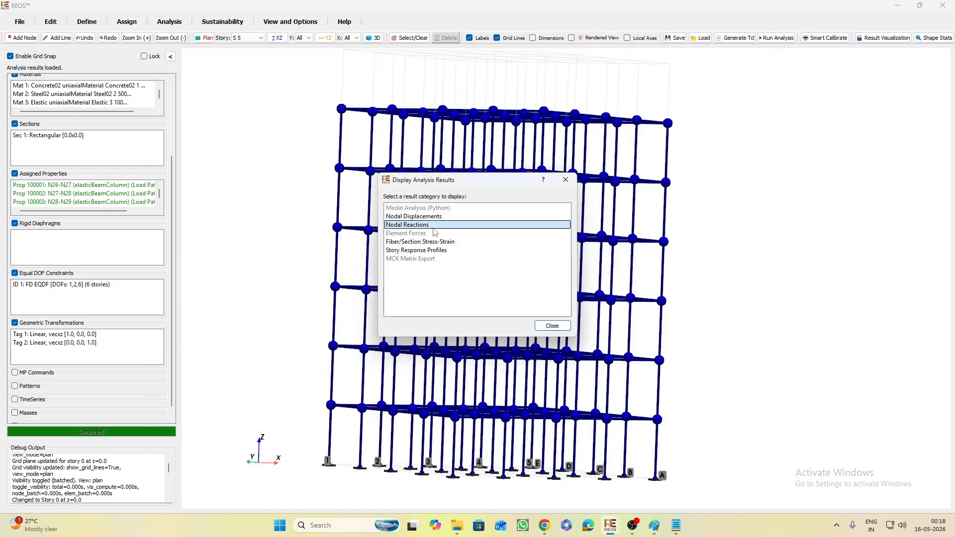
double_click(448, 225)
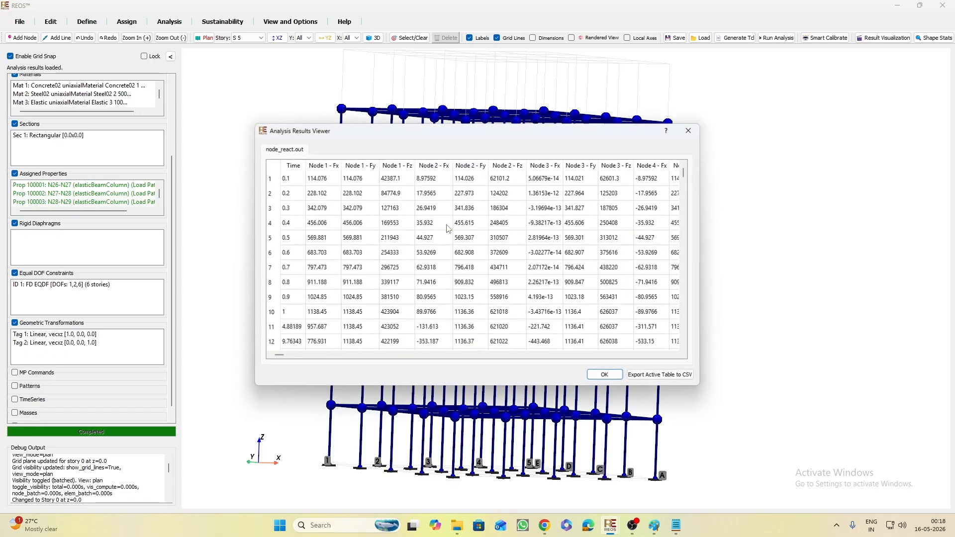
click(669, 376)
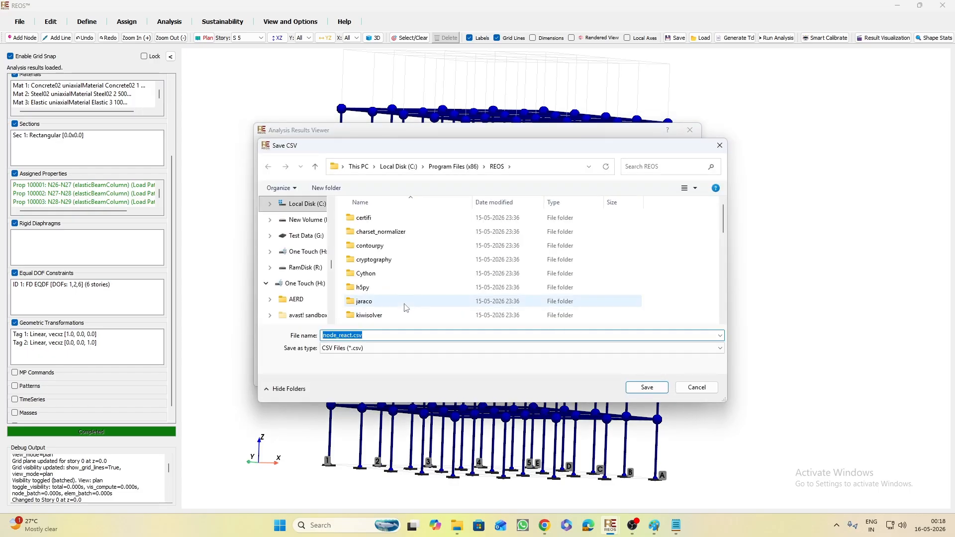
scroll(308, 228, up, 5)
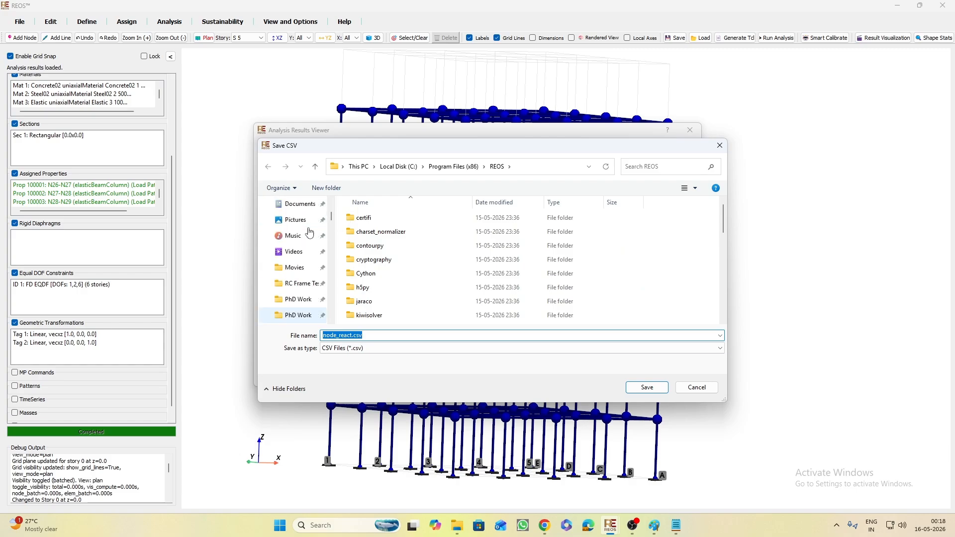
scroll(309, 233, up, 3)
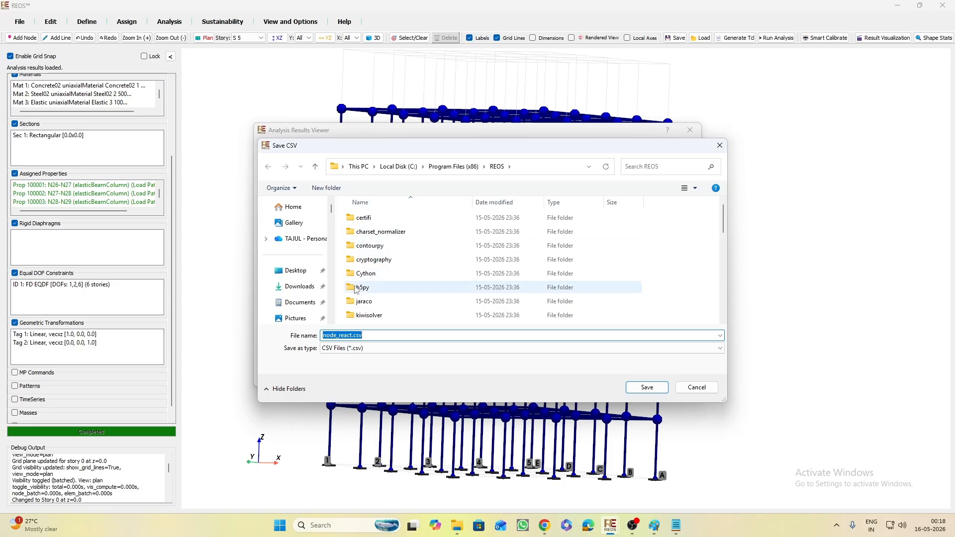
click(301, 277)
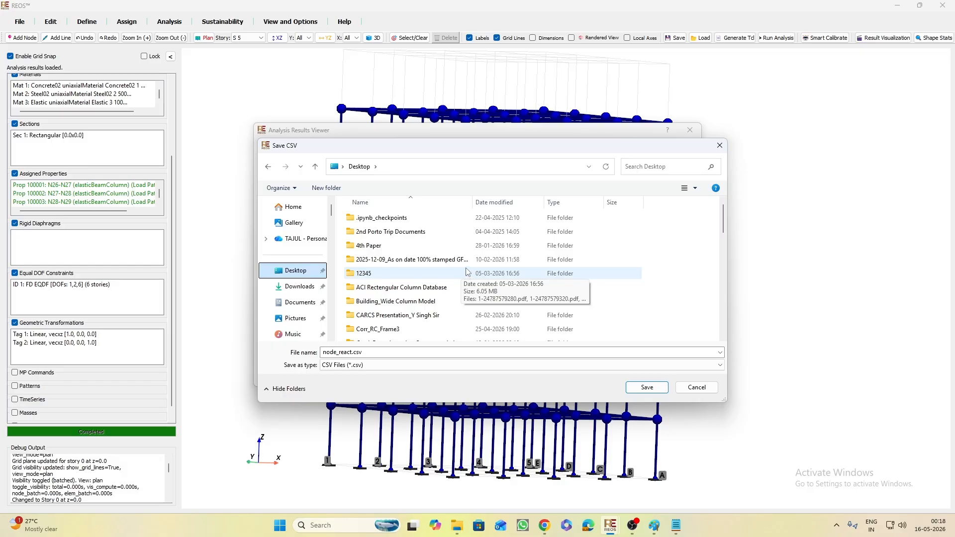
scroll(467, 274, down, 4)
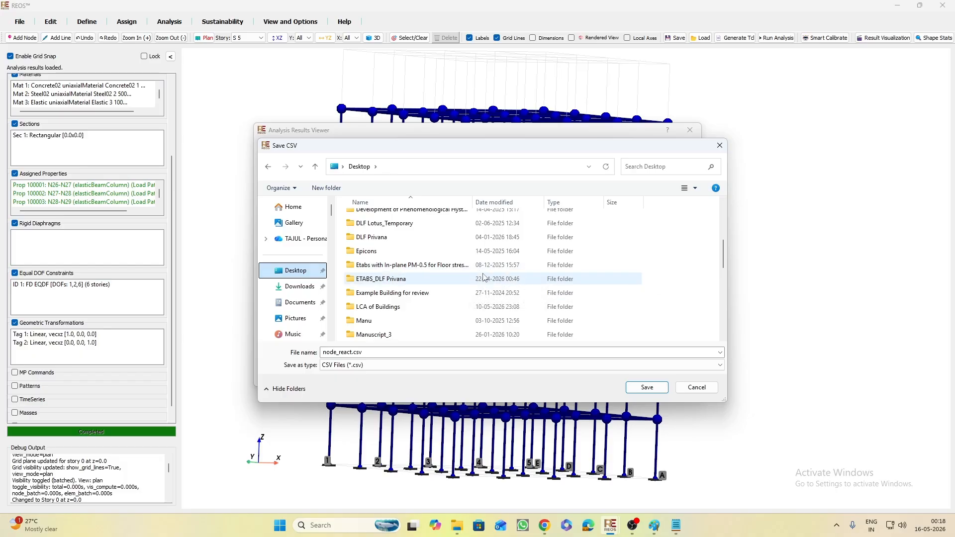
scroll(463, 284, down, 2)
scroll(457, 287, down, 5)
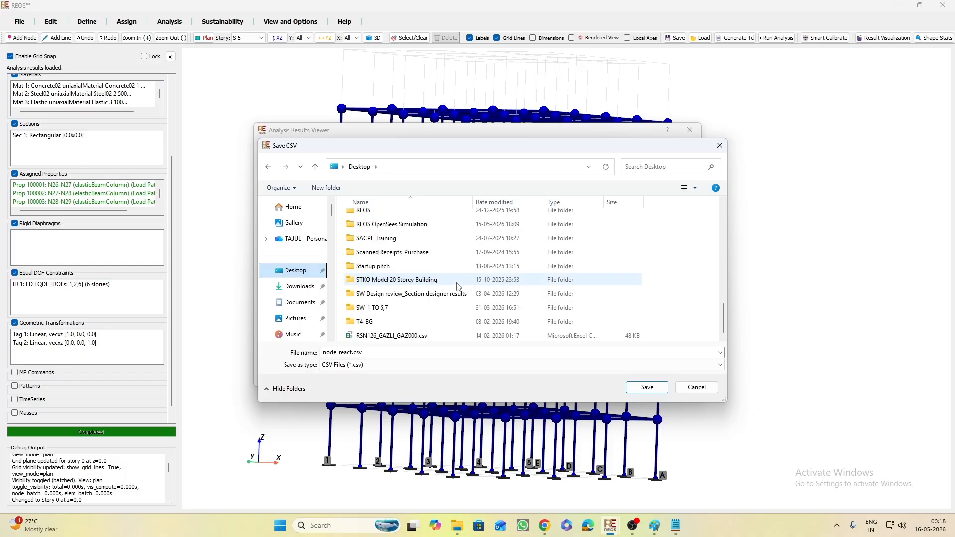
double_click(398, 224)
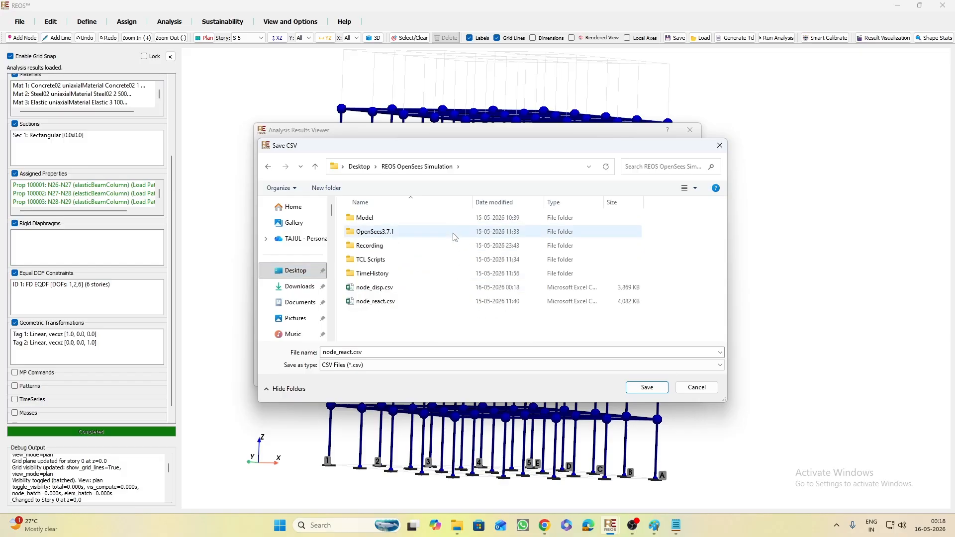
click(641, 392)
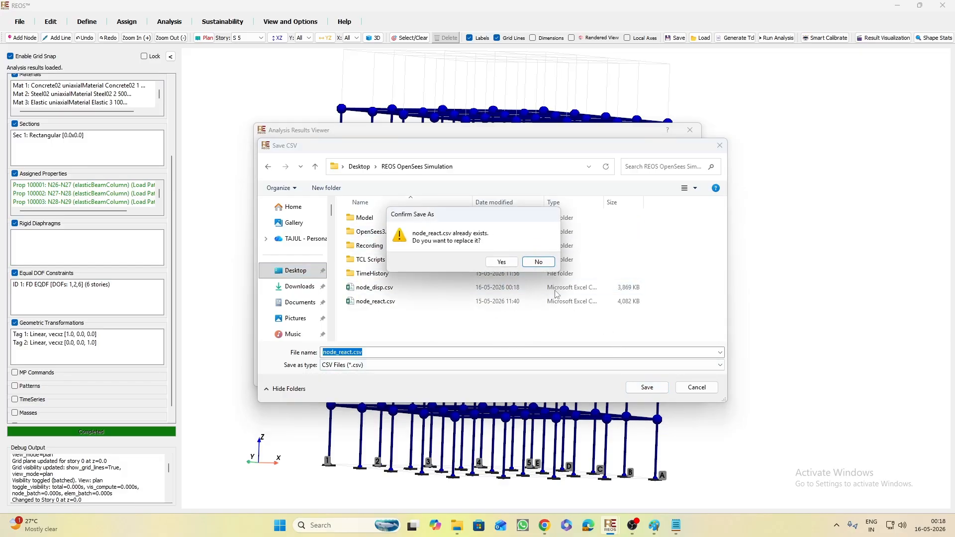
click(504, 261)
click(577, 275)
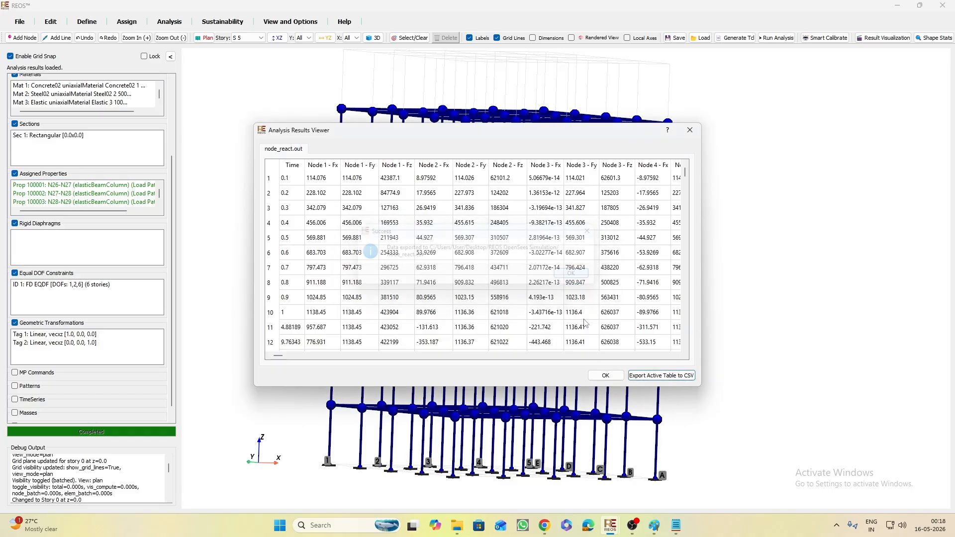
click(605, 375)
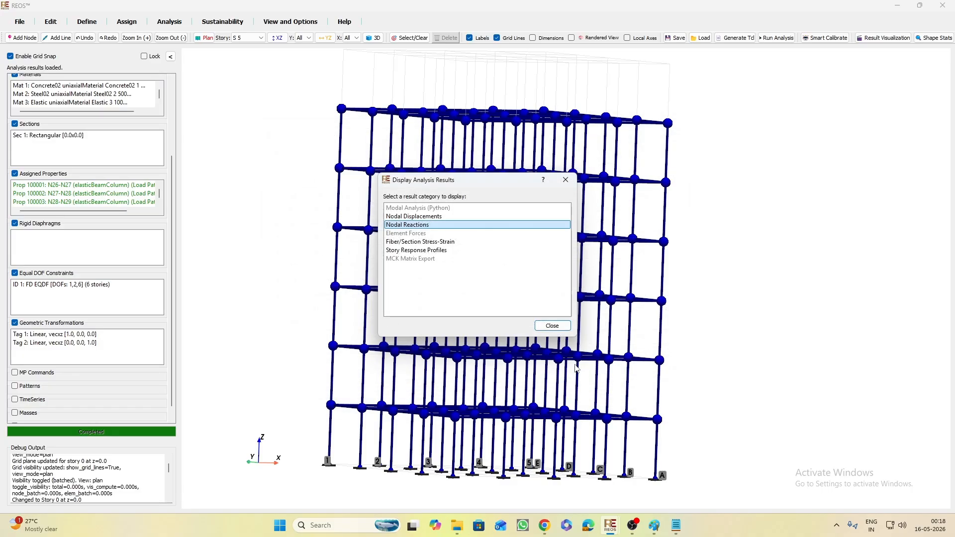
Display the Fiber/Section Stress-Strain results and look through the list of elements in the fiber hierarchy
double_click(454, 242)
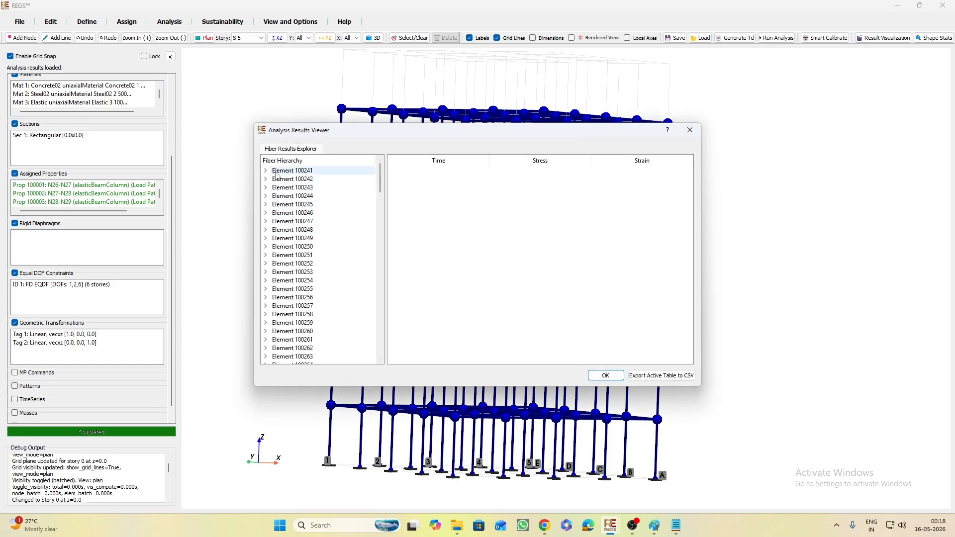
scroll(319, 265, down, 19)
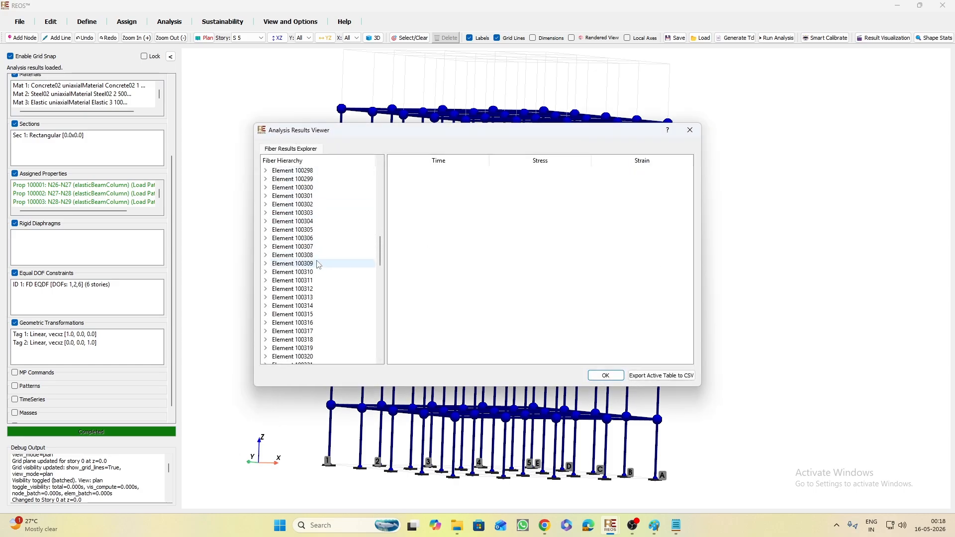
scroll(319, 265, down, 17)
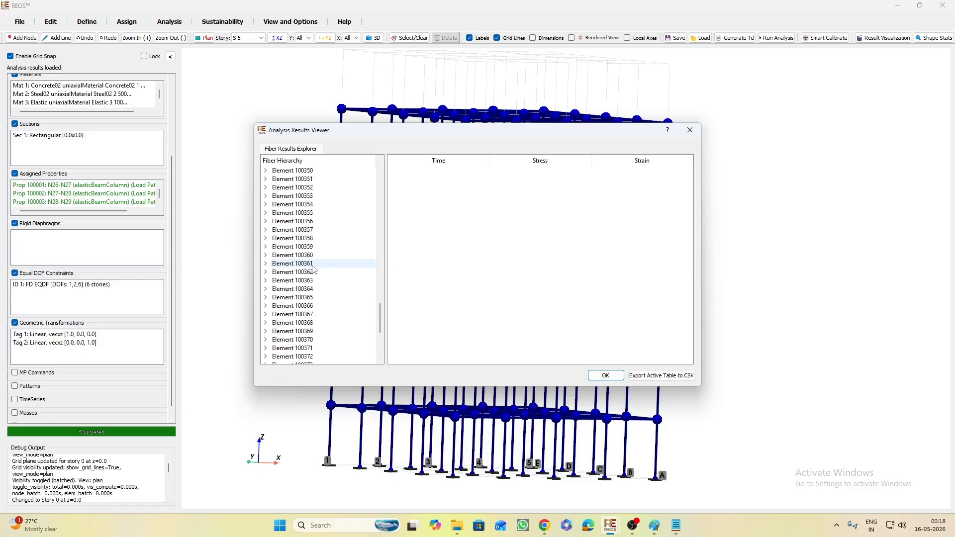
scroll(316, 267, up, 20)
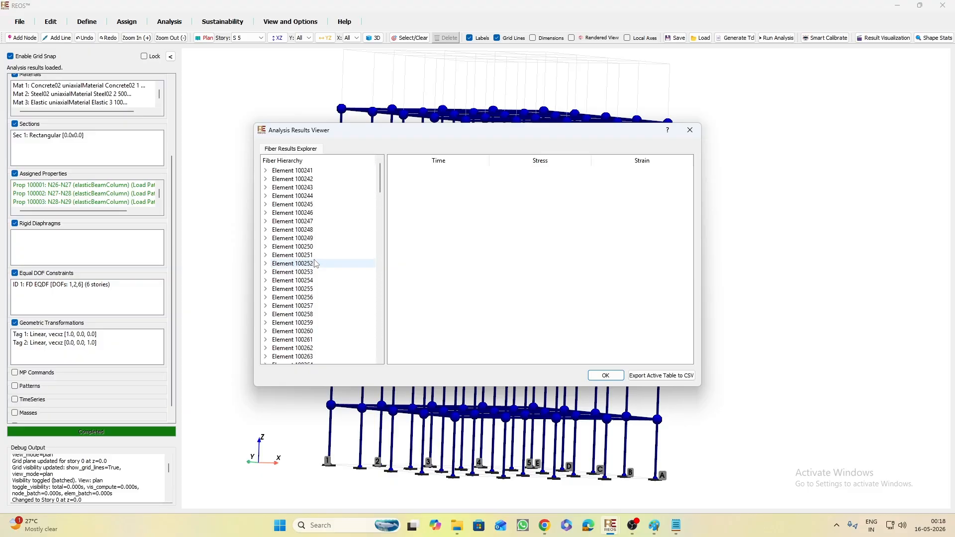
Expand the Hinge group of Element 100241 and look through its rebar, cover and core fibers at the I and J ends
click(266, 171)
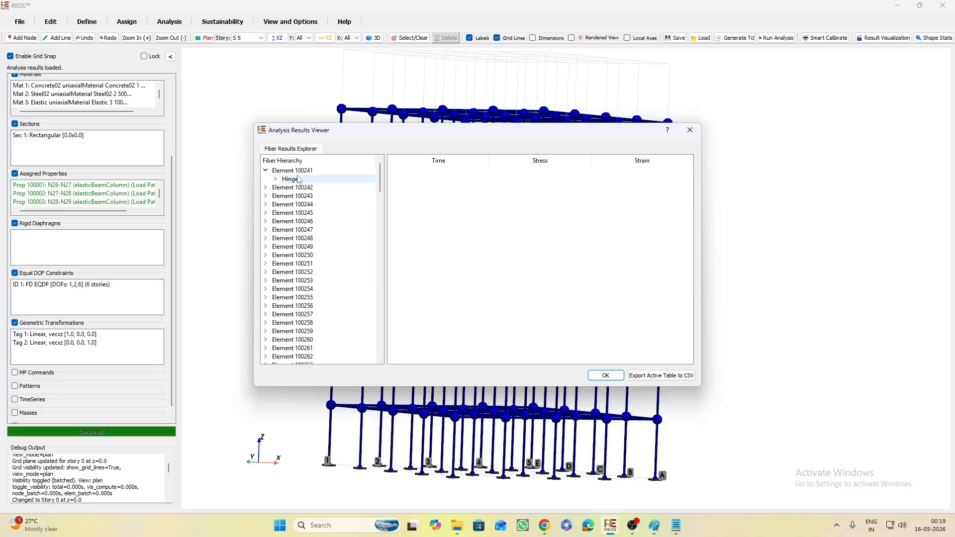
click(276, 179)
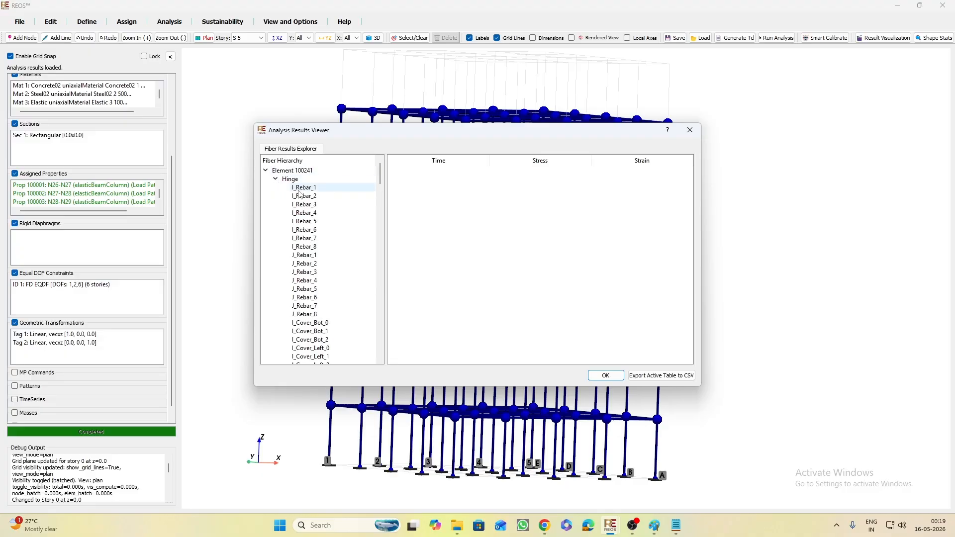
scroll(299, 197, down, 4)
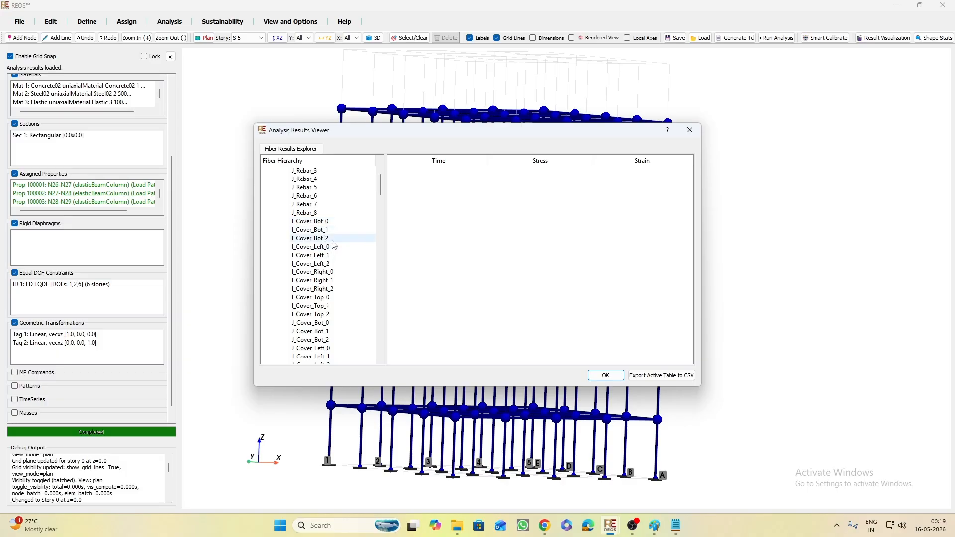
scroll(333, 246, down, 10)
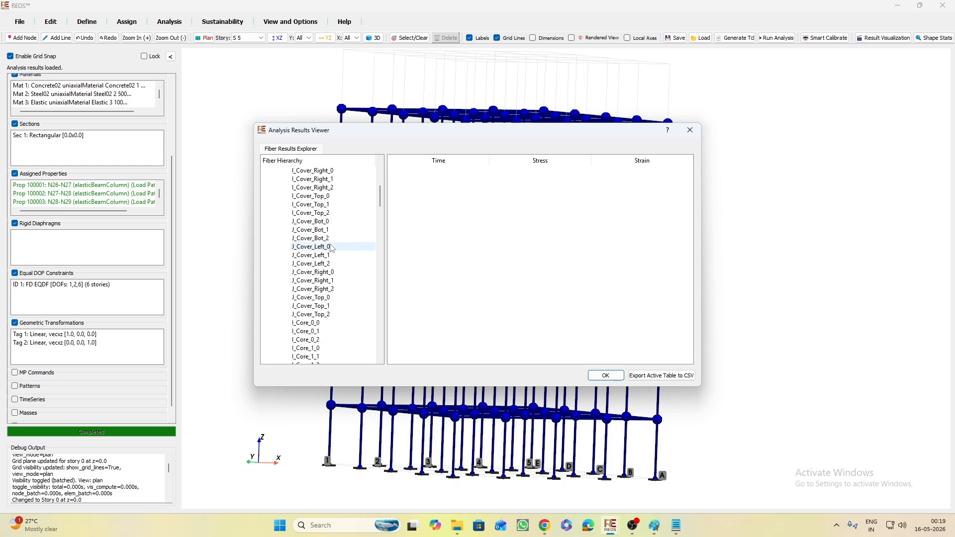
scroll(334, 246, up, 13)
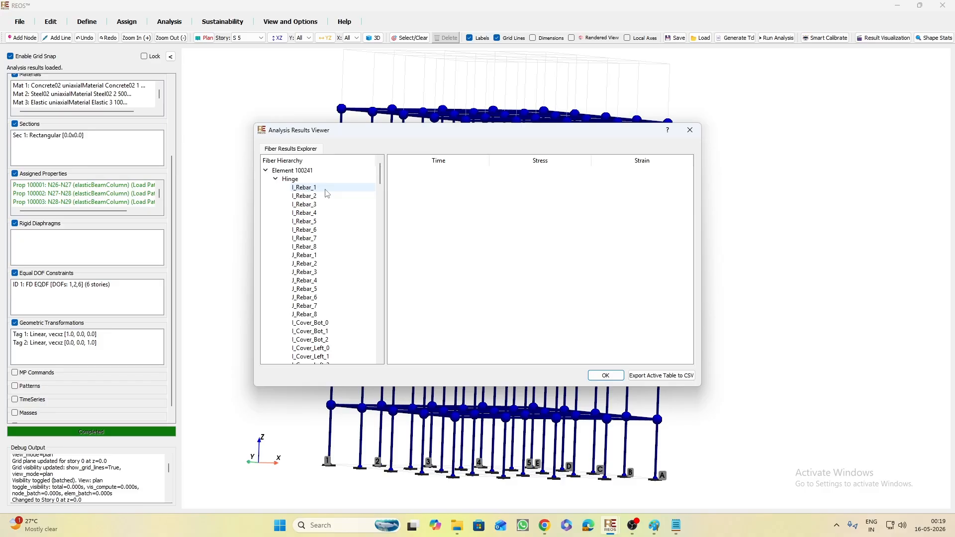
scroll(327, 194, down, 2)
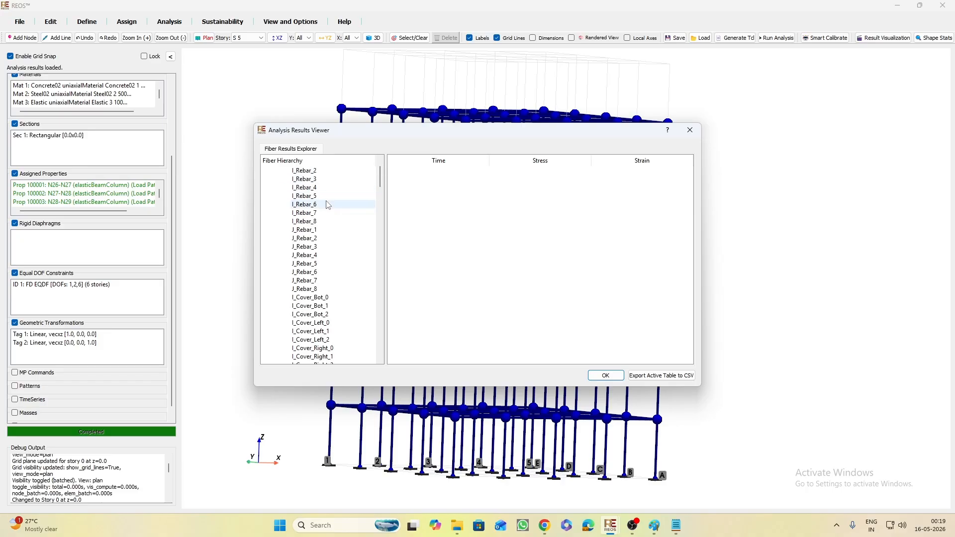
scroll(329, 208, down, 6)
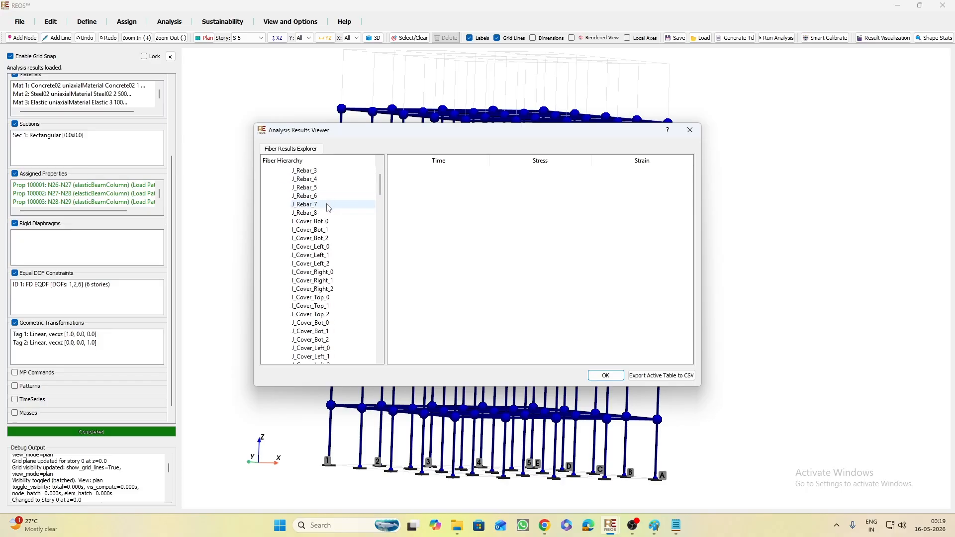
scroll(329, 208, down, 5)
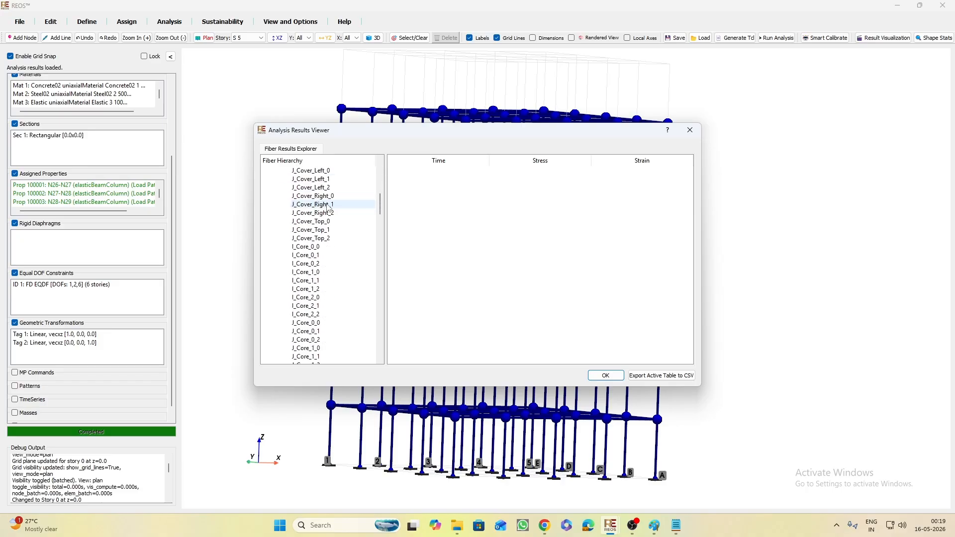
scroll(333, 249, up, 11)
scroll(346, 282, up, 2)
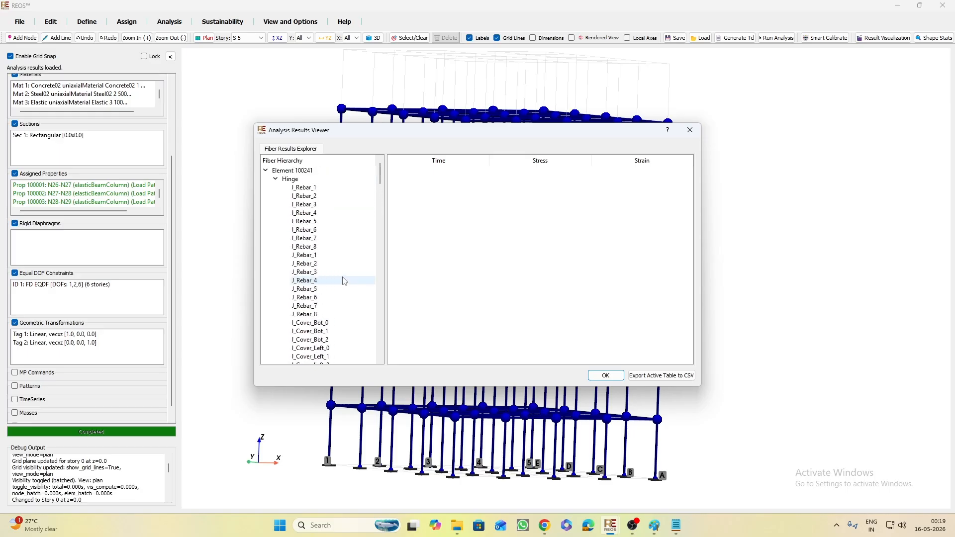
Collapse and re-expand Element 100241 and its Hinge group in the fiber hierarchy, and look through the rebar and cover fibers
click(274, 180)
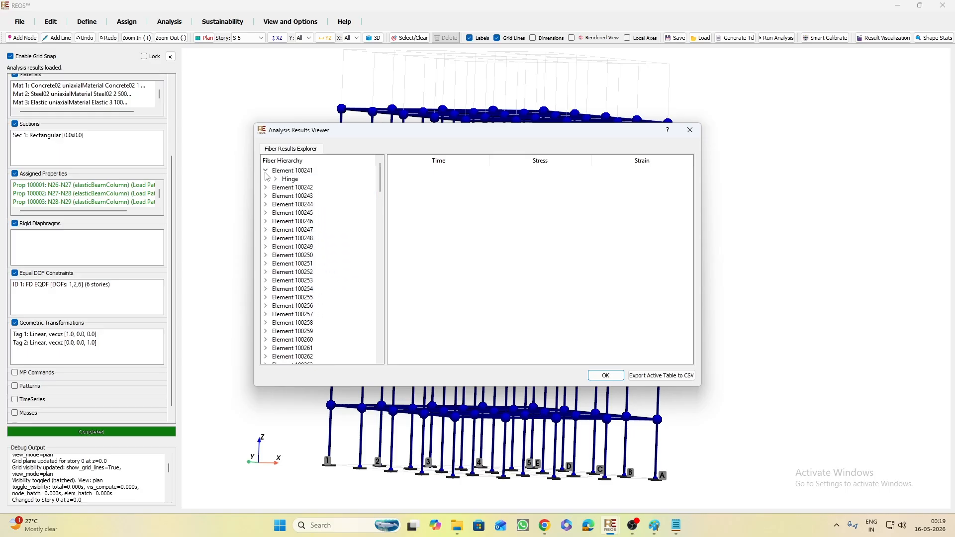
click(266, 171)
click(266, 171)
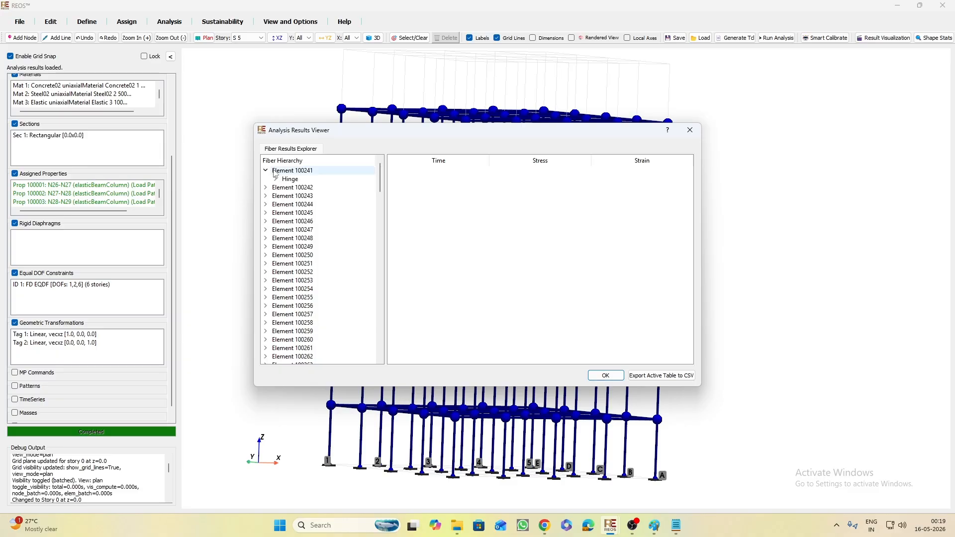
click(275, 180)
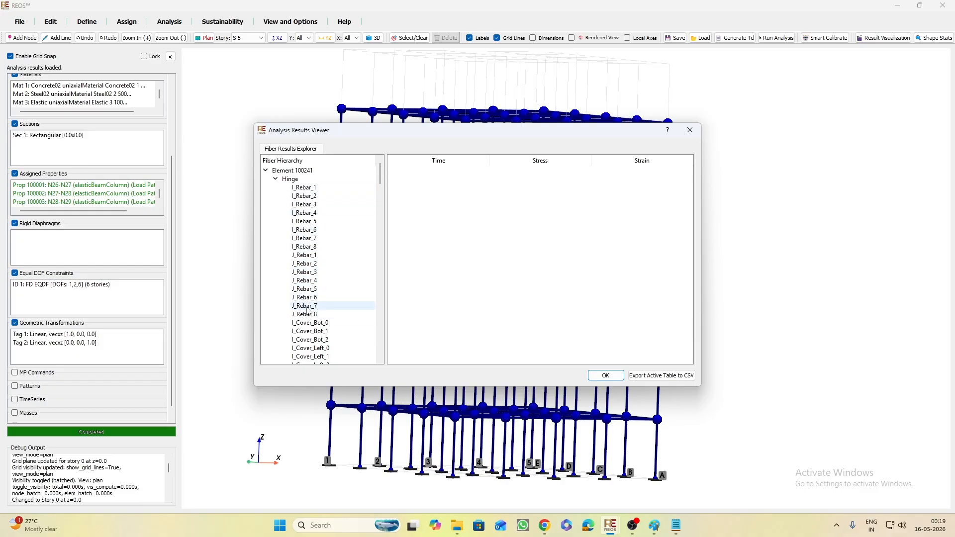
scroll(308, 309, down, 3)
scroll(310, 308, down, 1)
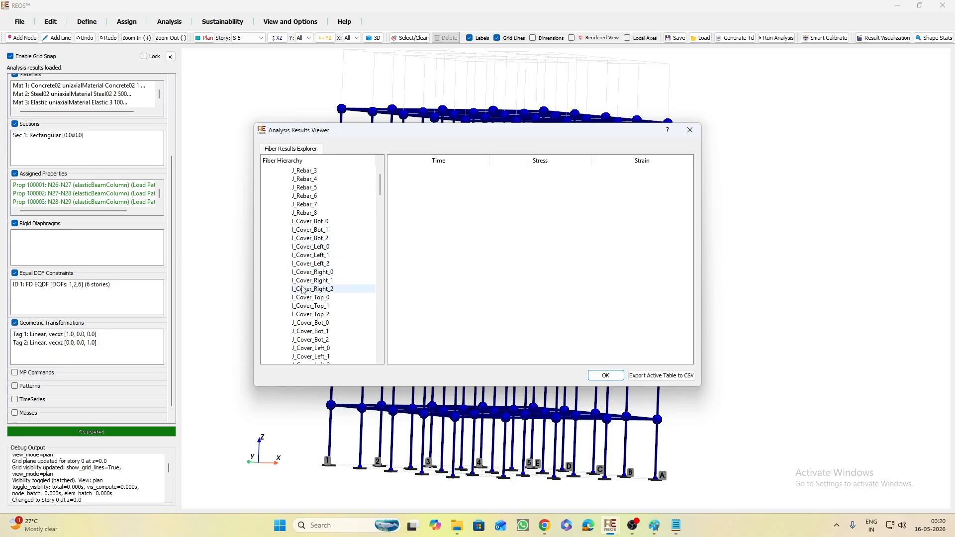
scroll(304, 308, down, 5)
scroll(306, 309, up, 10)
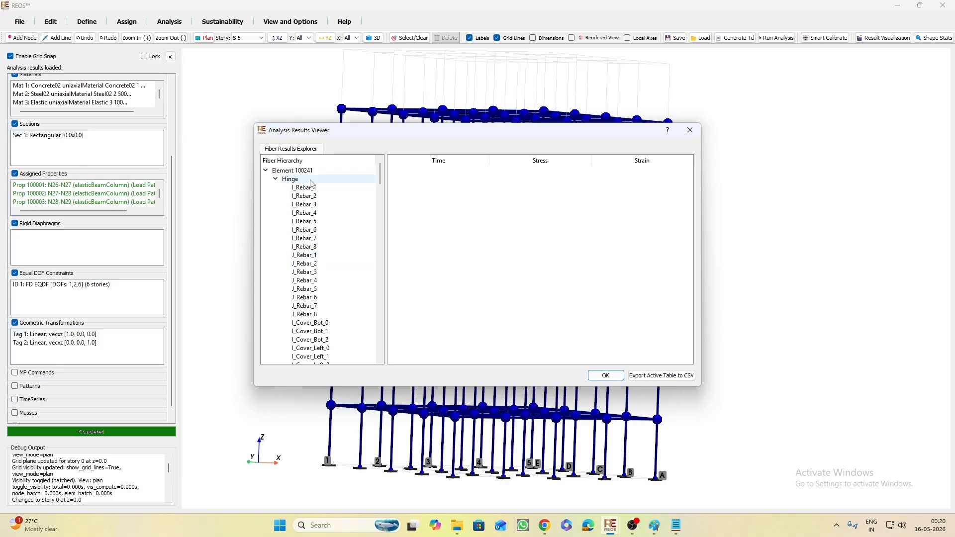
Display the time, stress and strain table of Element 100241's I_Rebar_1 fiber and look through its rows
click(312, 193)
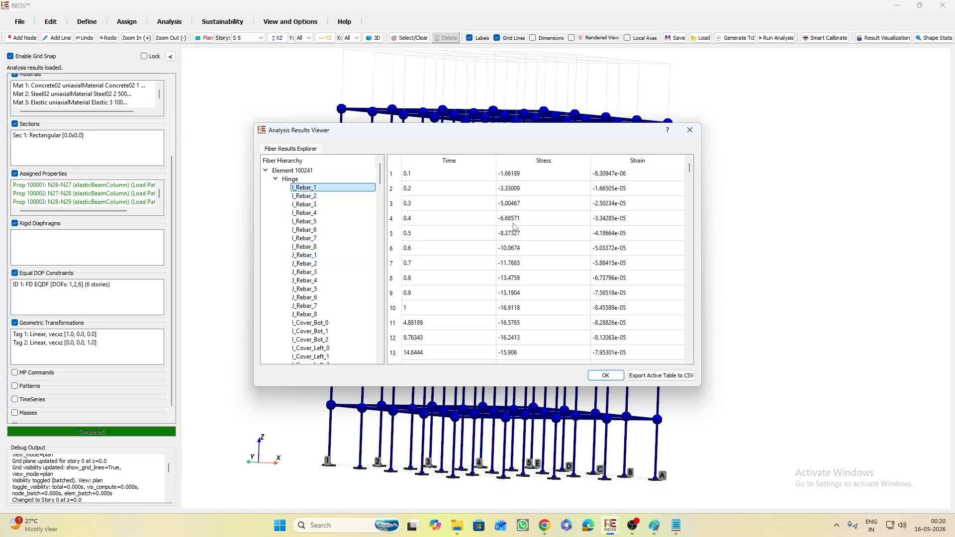
scroll(609, 252, down, 3)
scroll(609, 253, down, 20)
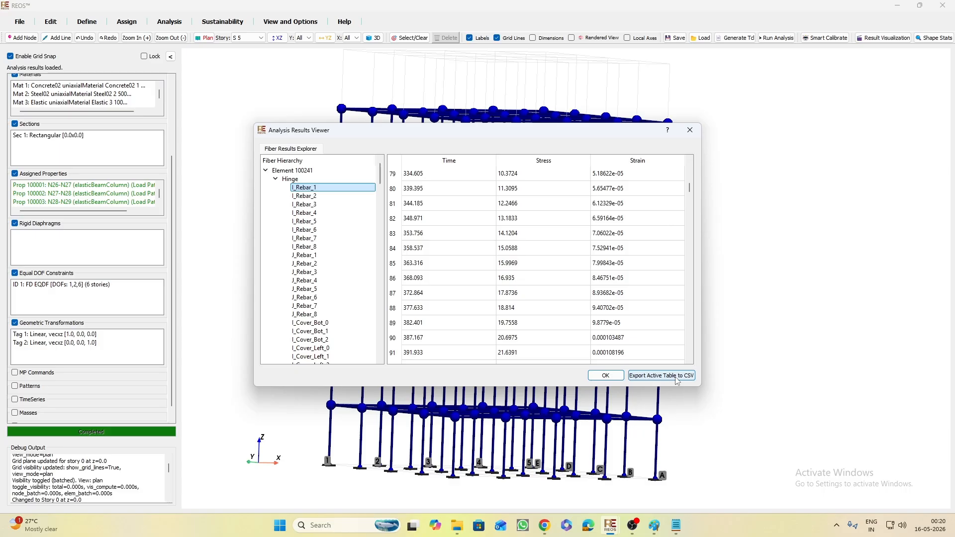
Display the stress-strain table of the J_Rebar_3 fiber in Element 100275's Hinge group, and close the fiber results
click(266, 170)
scroll(286, 257, down, 6)
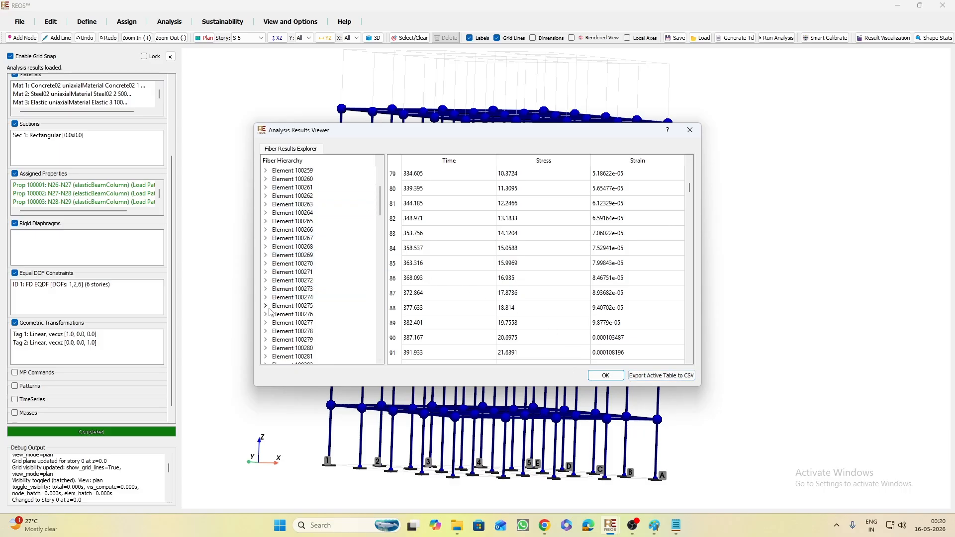
click(267, 306)
click(274, 315)
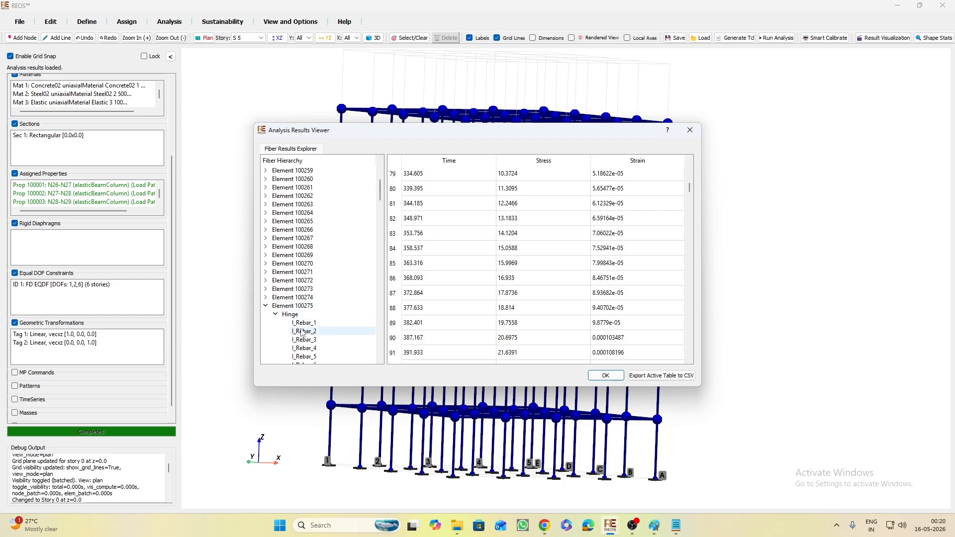
scroll(304, 323, down, 4)
click(308, 306)
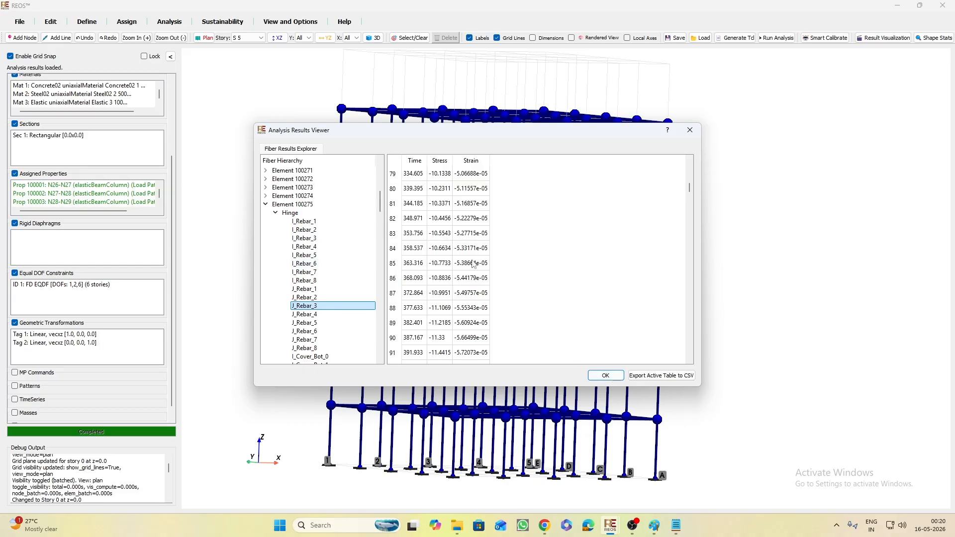
click(606, 376)
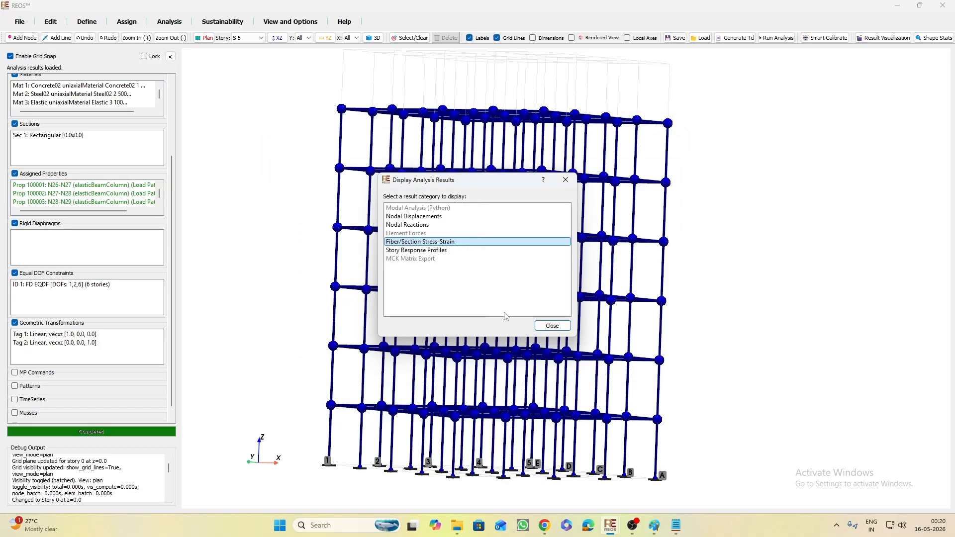
Display the Story Response Profiles with Story Displacement (mm) as response parameter, view the profile around time step 160.72 s, and close the results
double_click(446, 254)
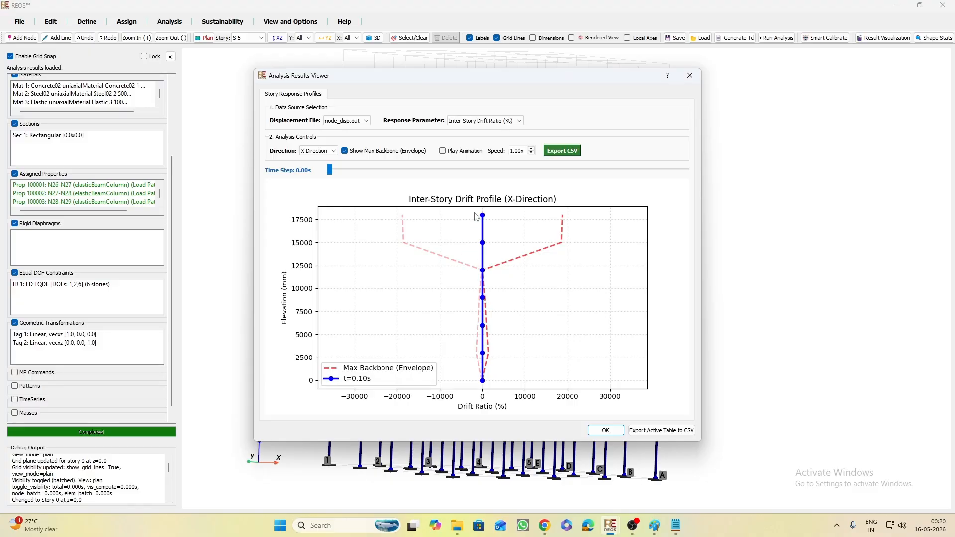
click(495, 121)
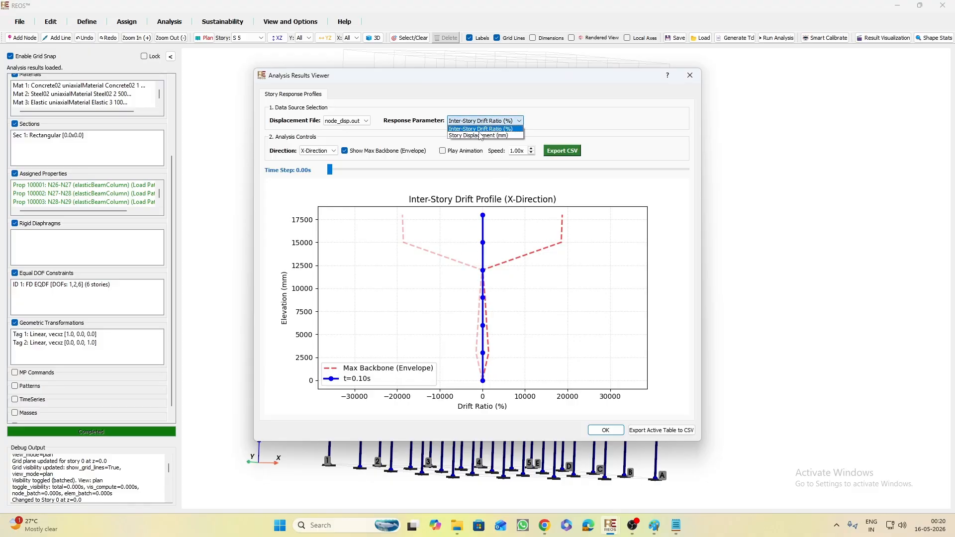
click(480, 135)
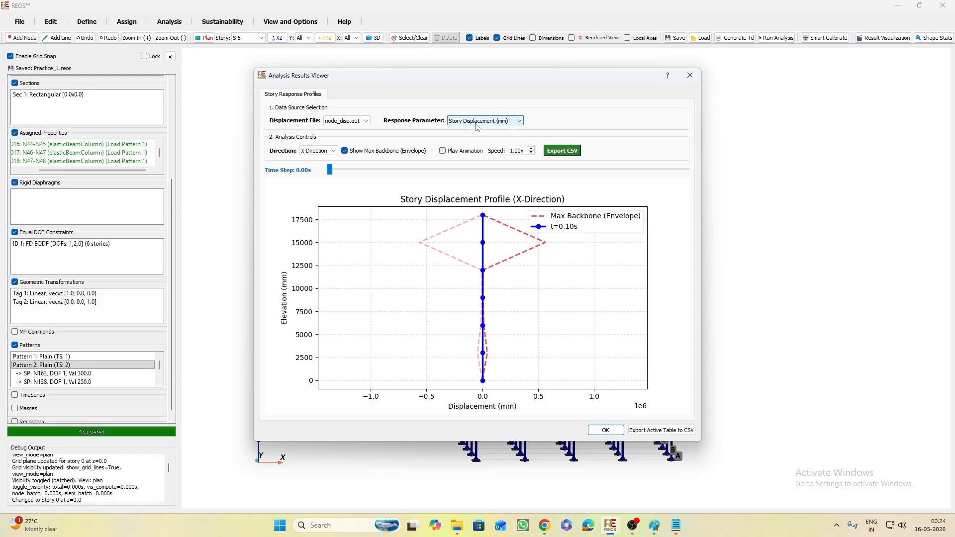
drag(331, 171, 361, 174)
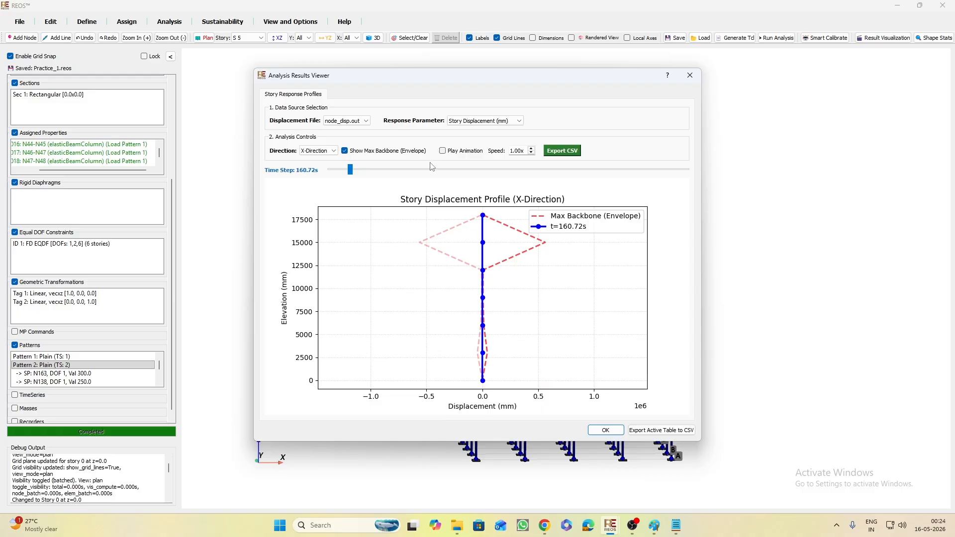
click(690, 77)
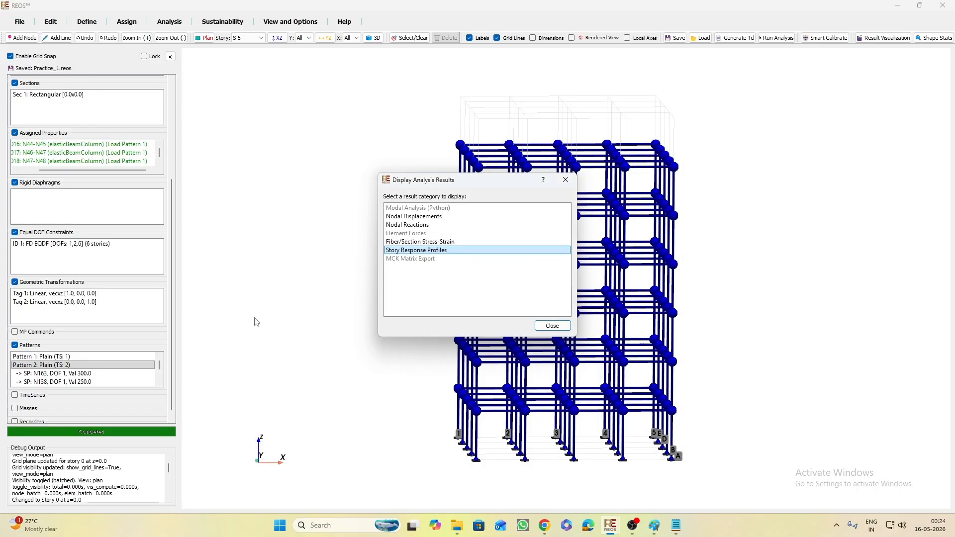
click(572, 184)
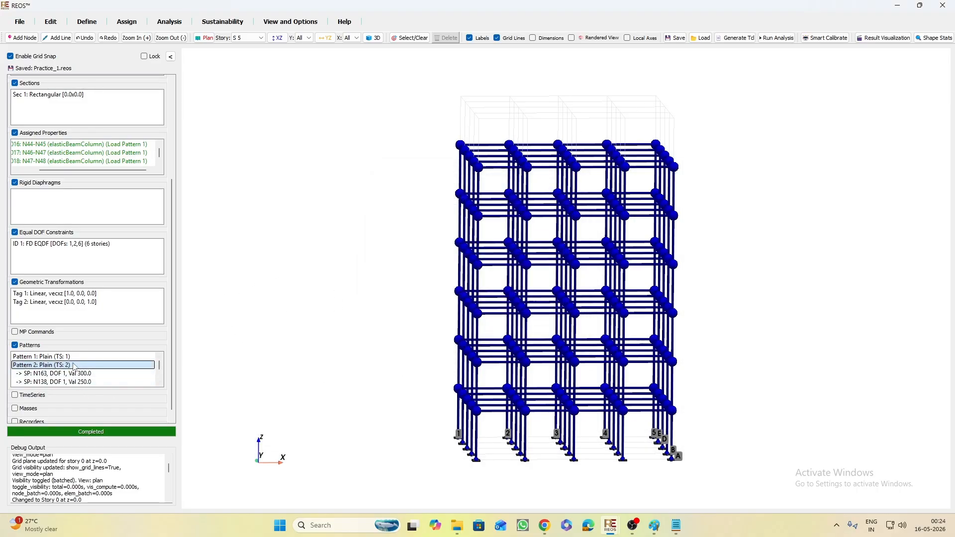
Open plain load Pattern 2 for editing and set the SP constraint value of node 163 to 200
scroll(54, 371, down, 3)
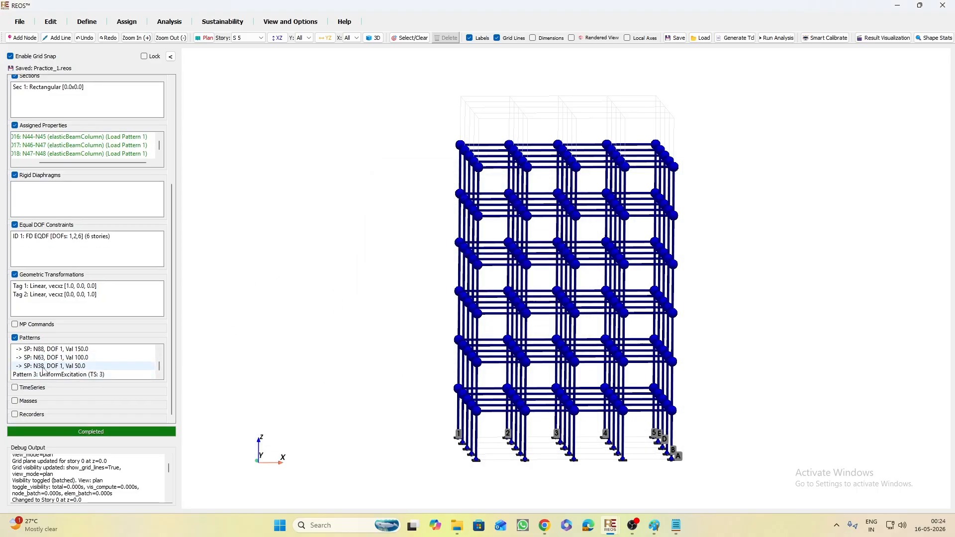
scroll(43, 372, up, 5)
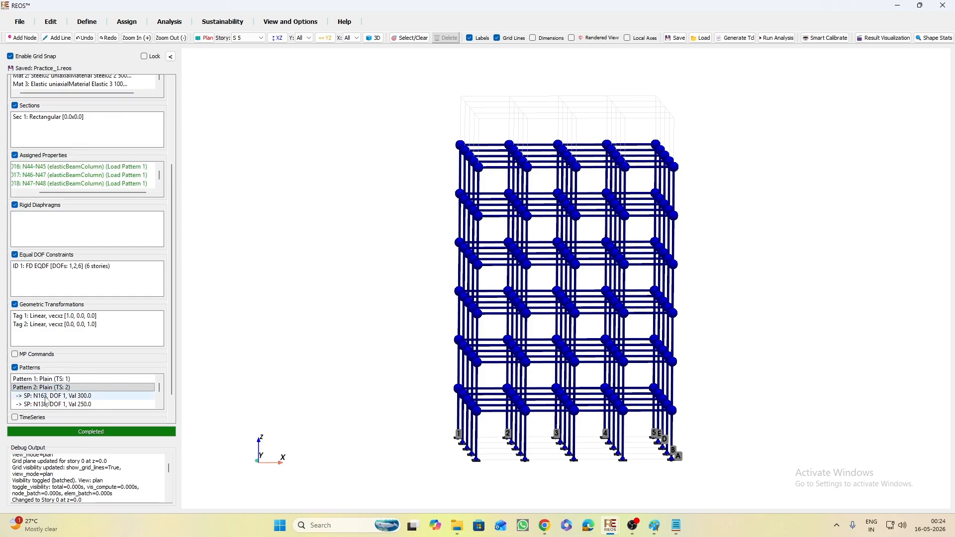
click(36, 389)
double_click(36, 388)
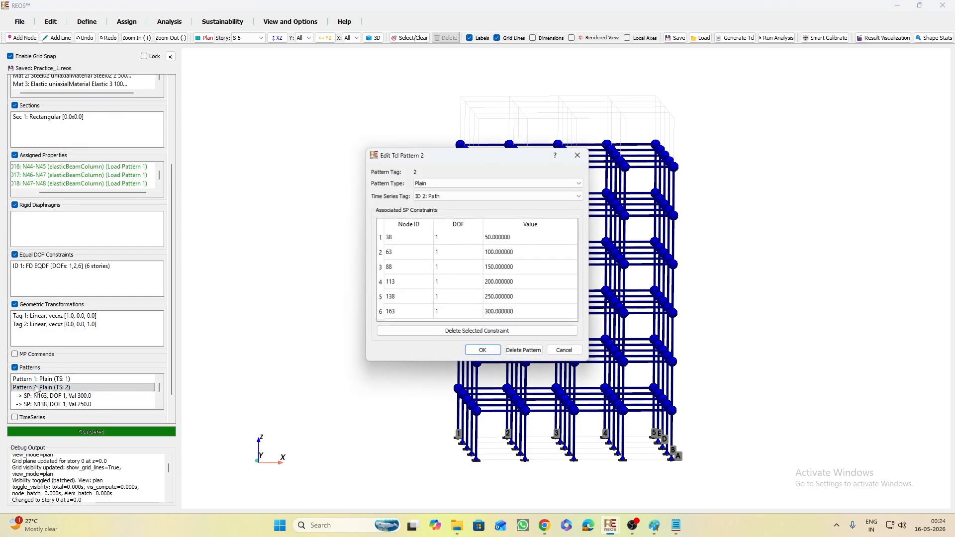
click(500, 316)
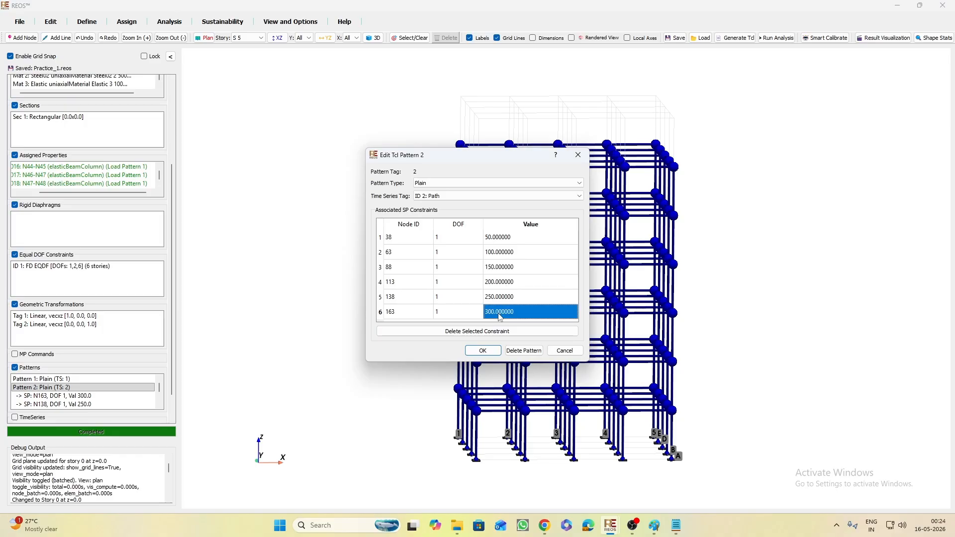
text(20)
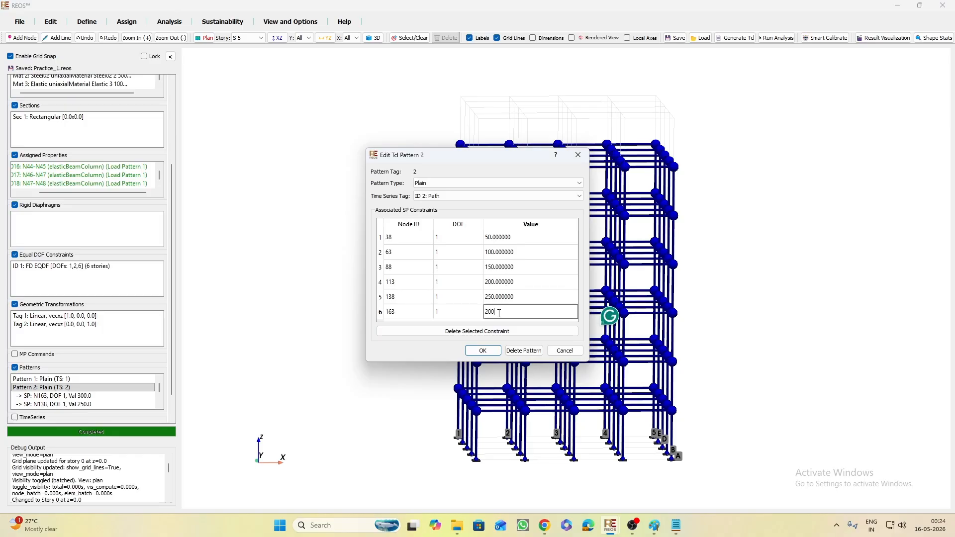
text(0)
Set the SP constraint values in Pattern 2 to 30 for node 38, 60 for node 63 and 90 for node 88
click(500, 300)
click(504, 241)
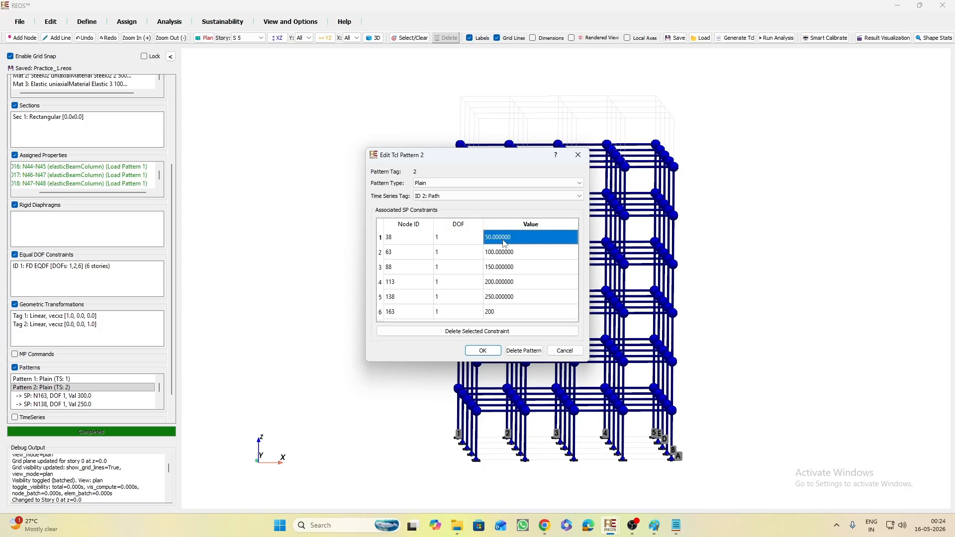
text(30)
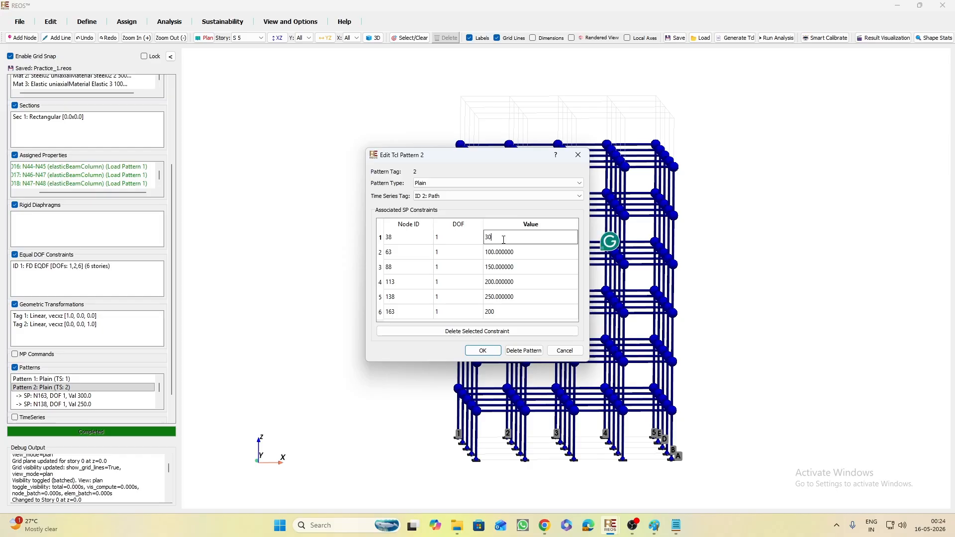
click(508, 259)
text(60)
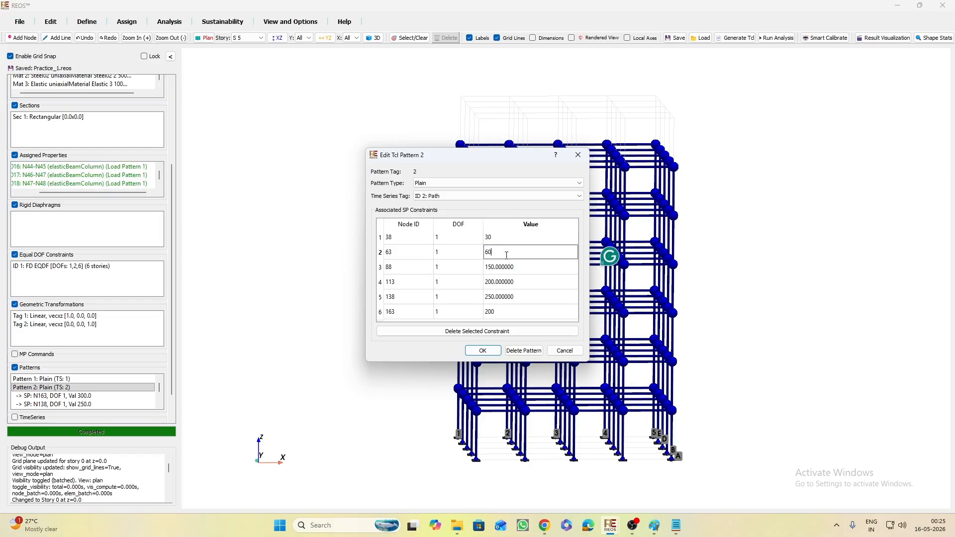
click(511, 272)
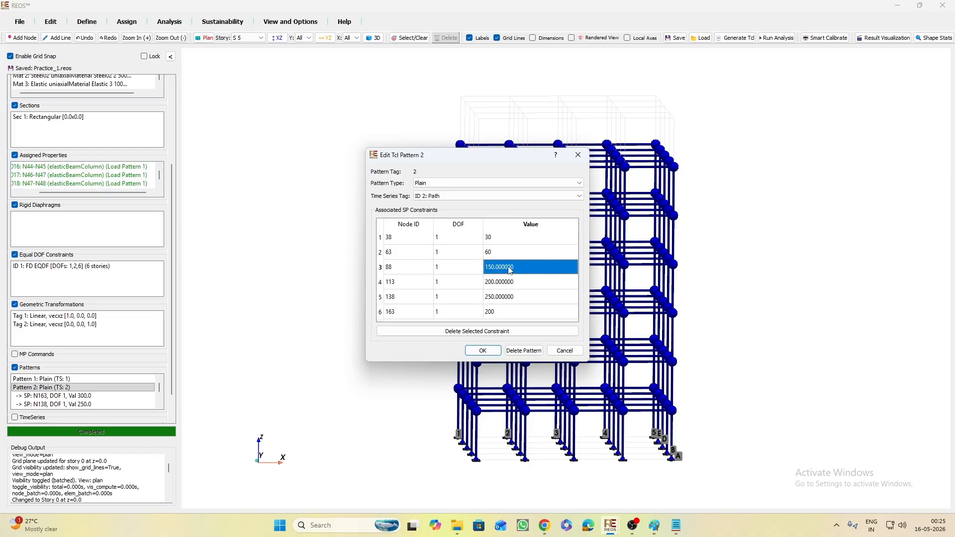
text(90)
Set the SP constraint values to 120 for node 113, 150 for node 138 and 180 for node 163, and save Pattern 2
click(511, 287)
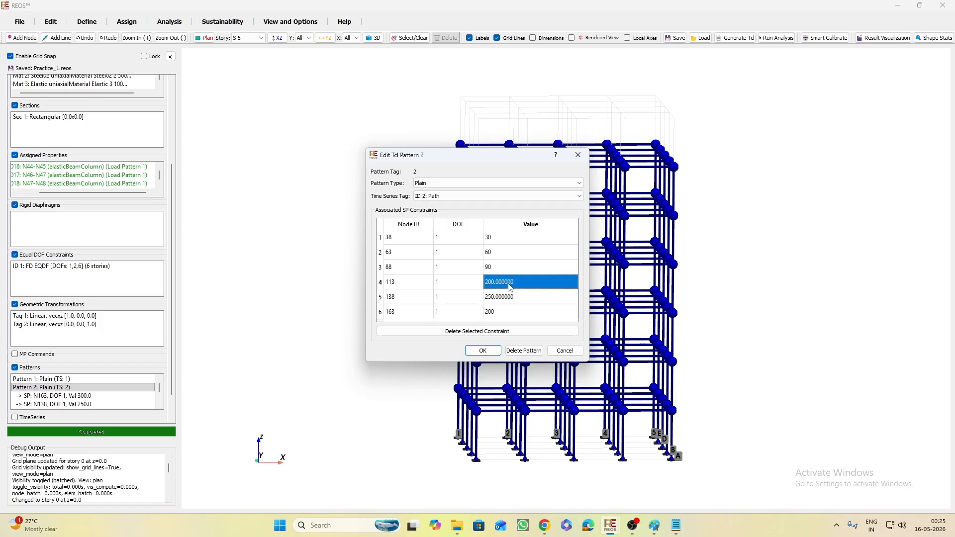
text(120)
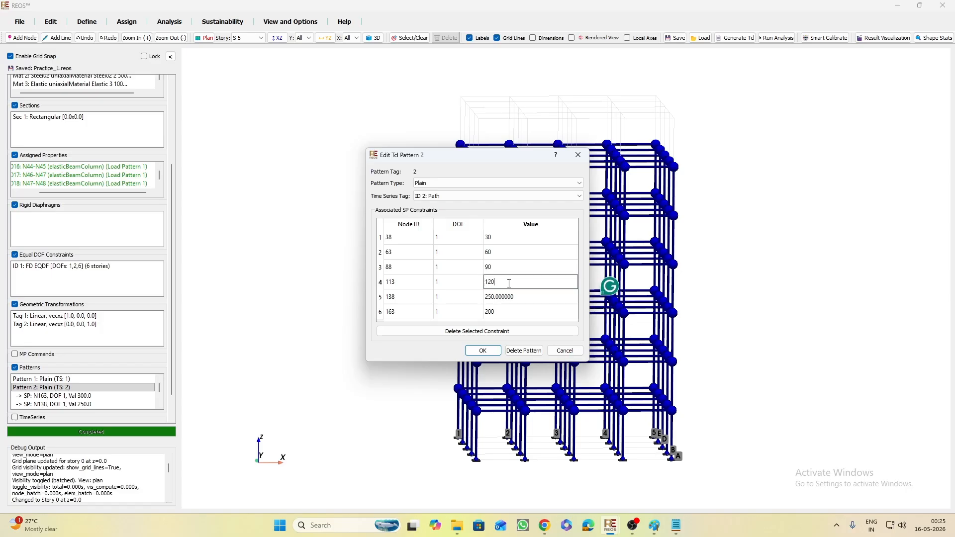
click(513, 297)
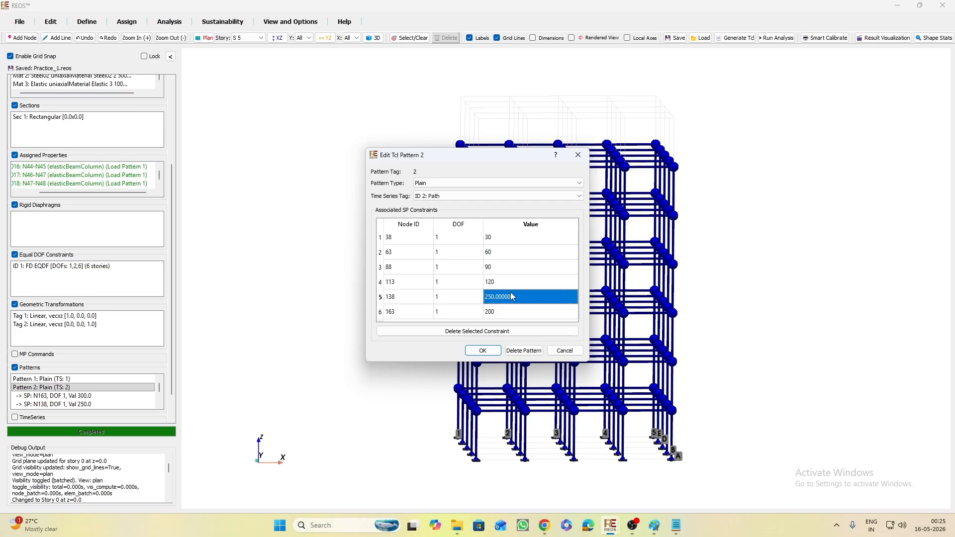
text(150)
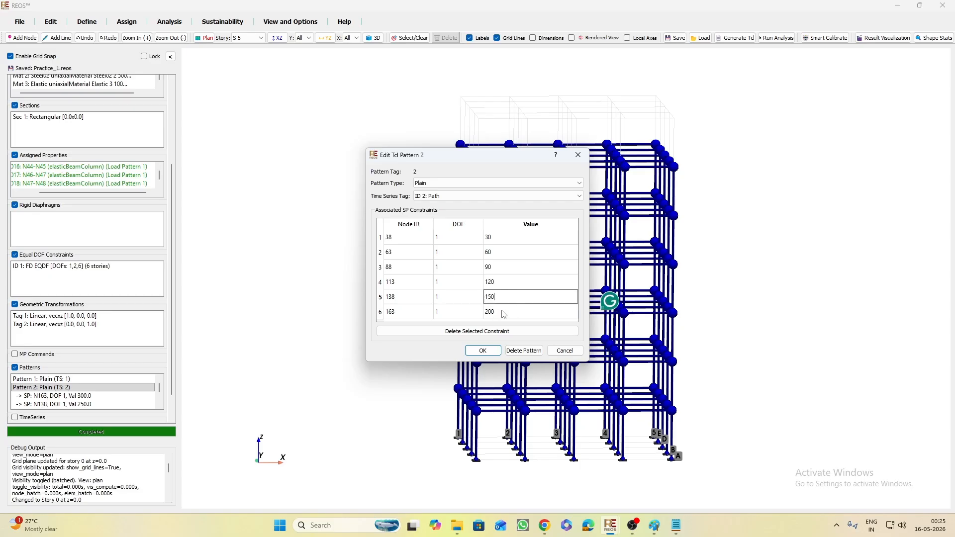
click(506, 312)
text(180)
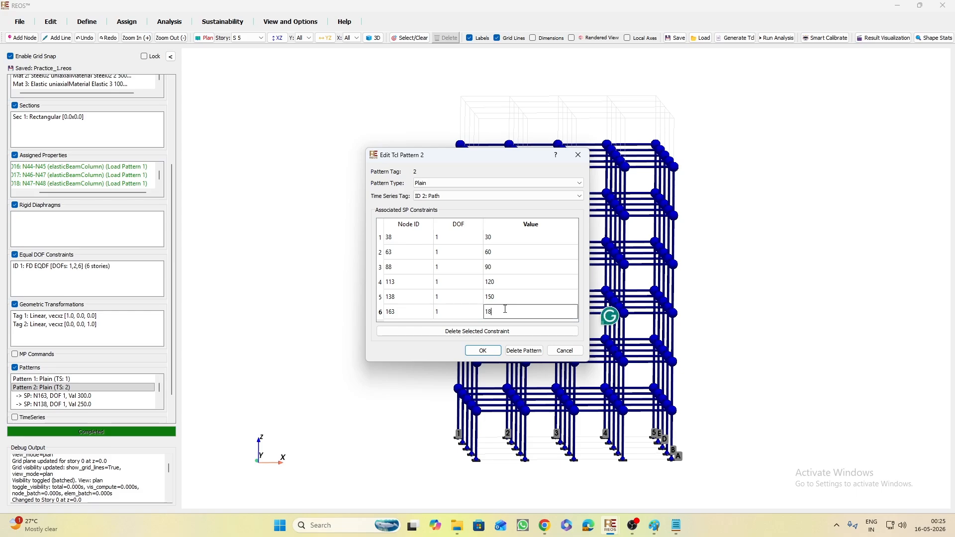
click(492, 354)
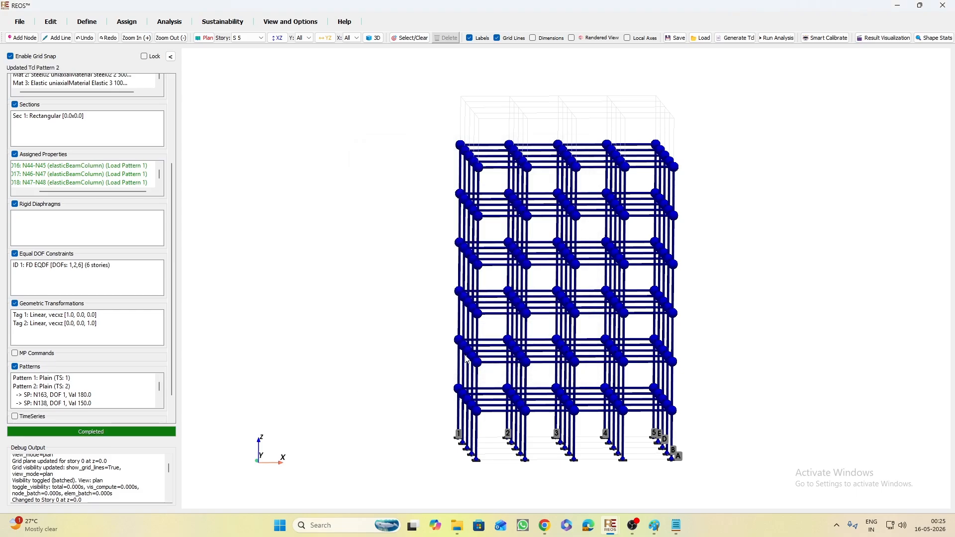
Generate the Tcl scripts of the updated model into the TCL Scripts folder of REOS OpenSees Simulation
click(780, 37)
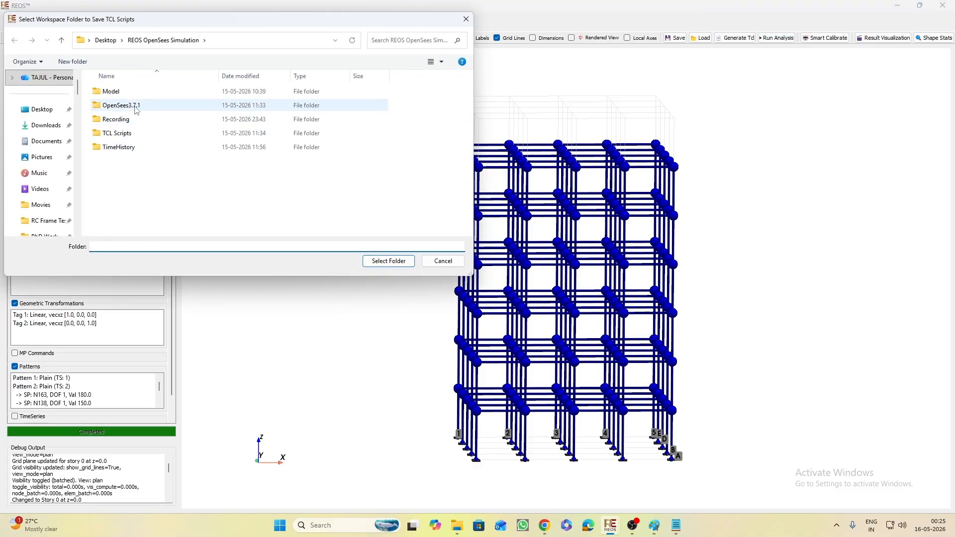
click(132, 133)
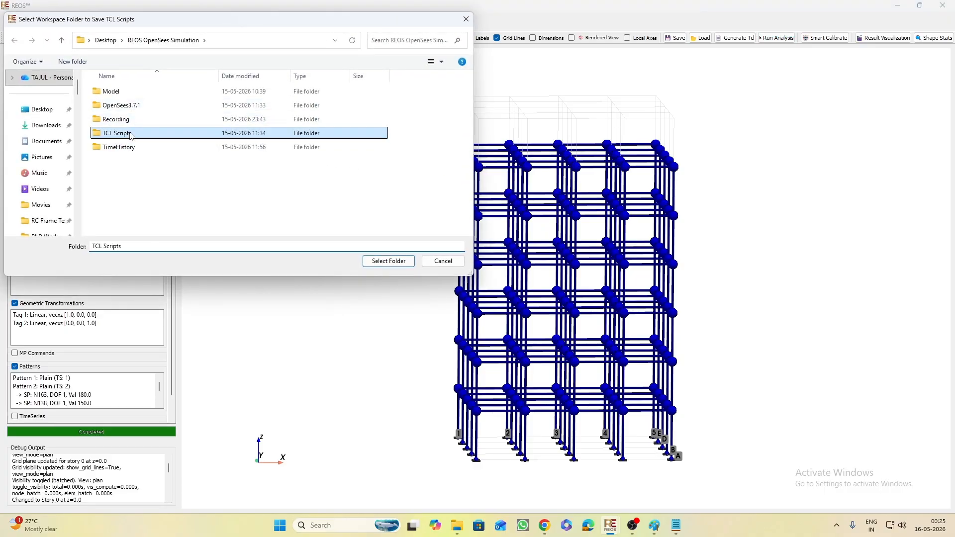
click(400, 264)
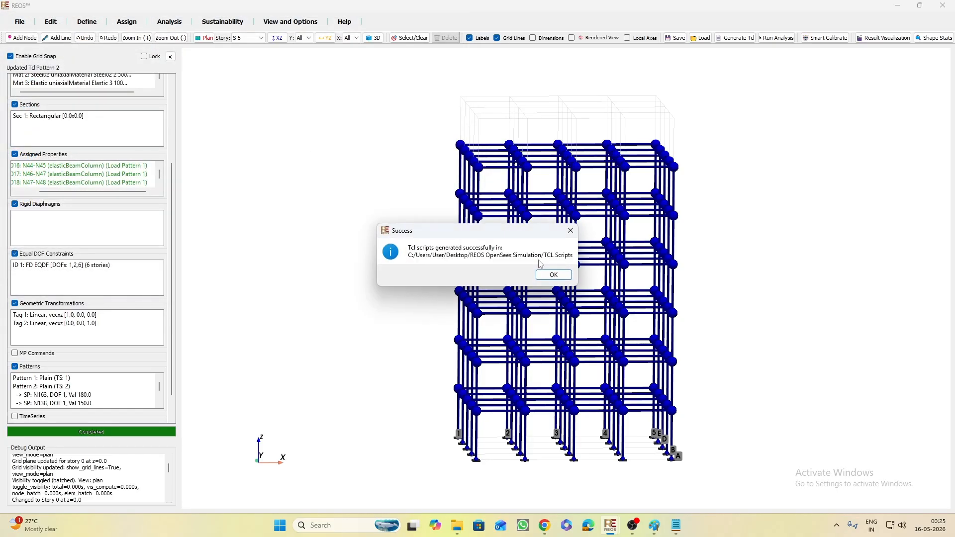
Run the analysis of the frame with the newly generated Tcl scripts
click(558, 276)
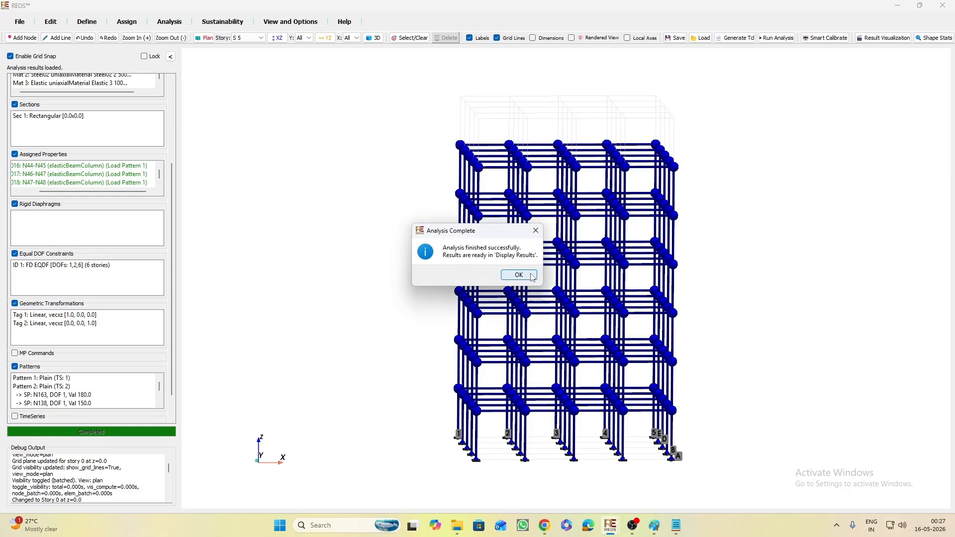
click(533, 274)
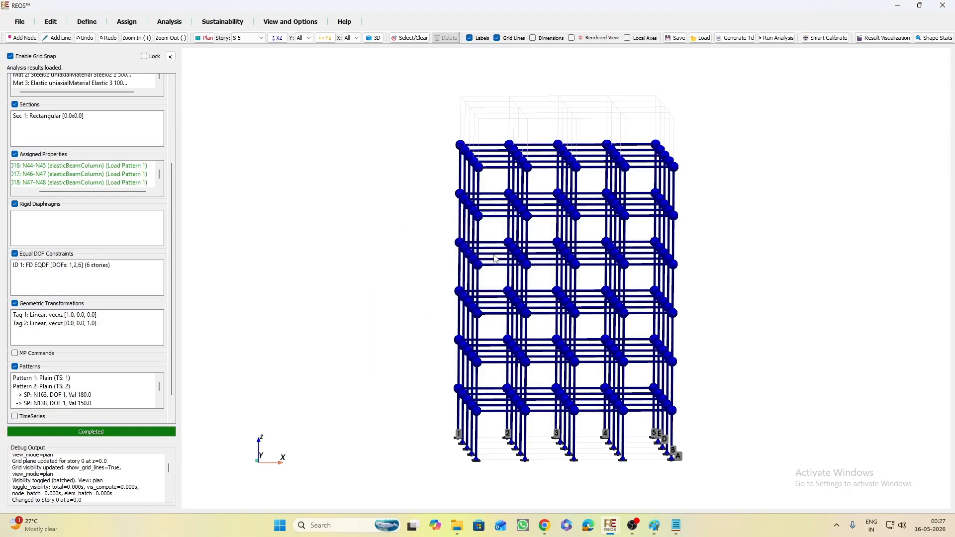
Open the Story Response Profiles results and plot the Story Displacement (mm) profile in the X-Direction
click(169, 21)
click(132, 105)
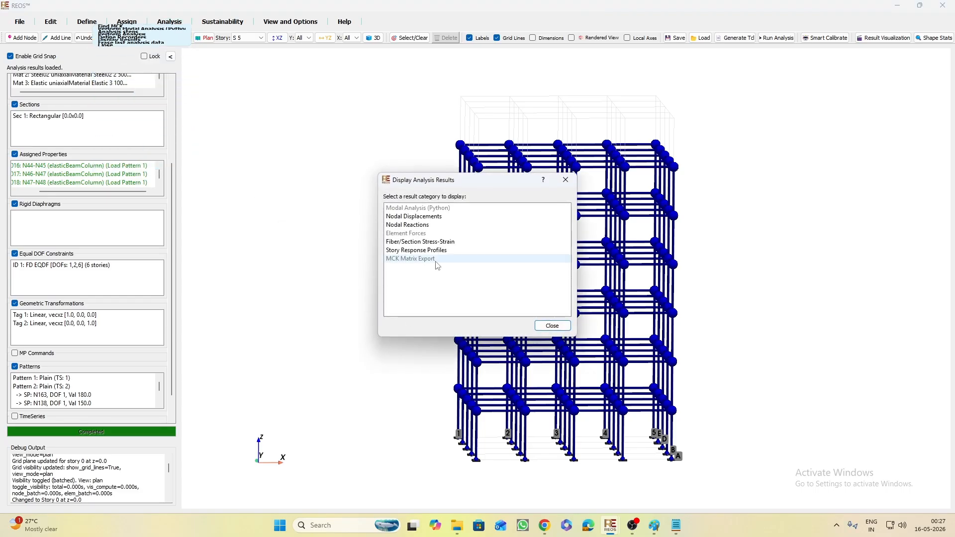
click(446, 251)
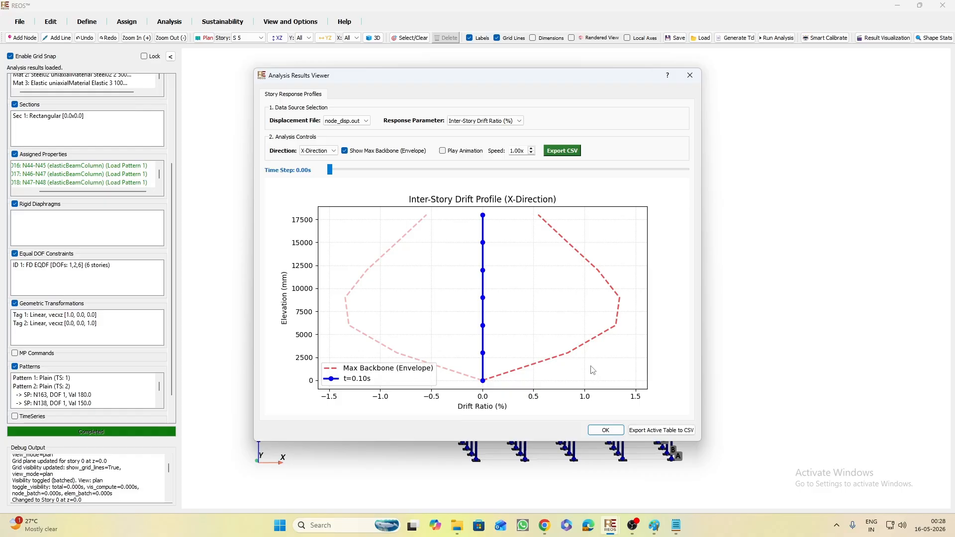
click(486, 123)
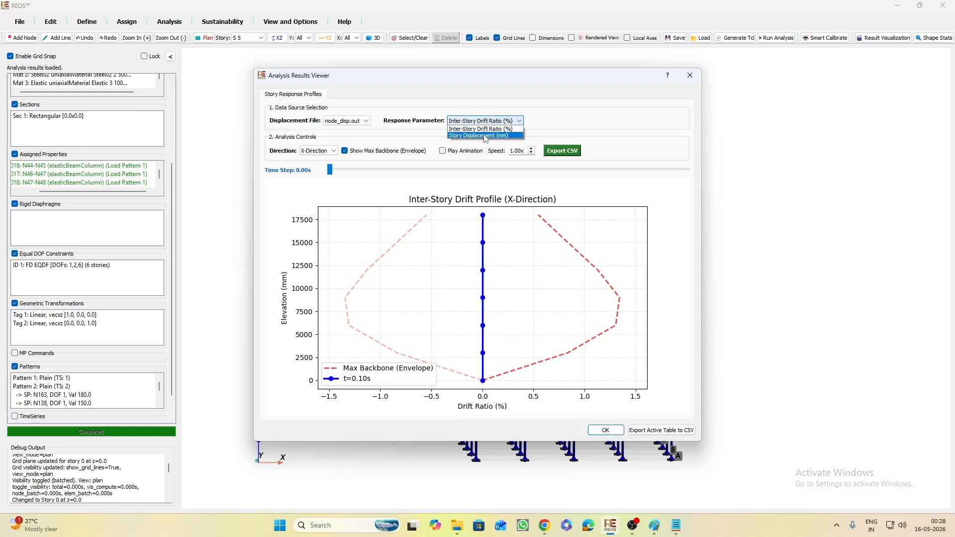
click(485, 136)
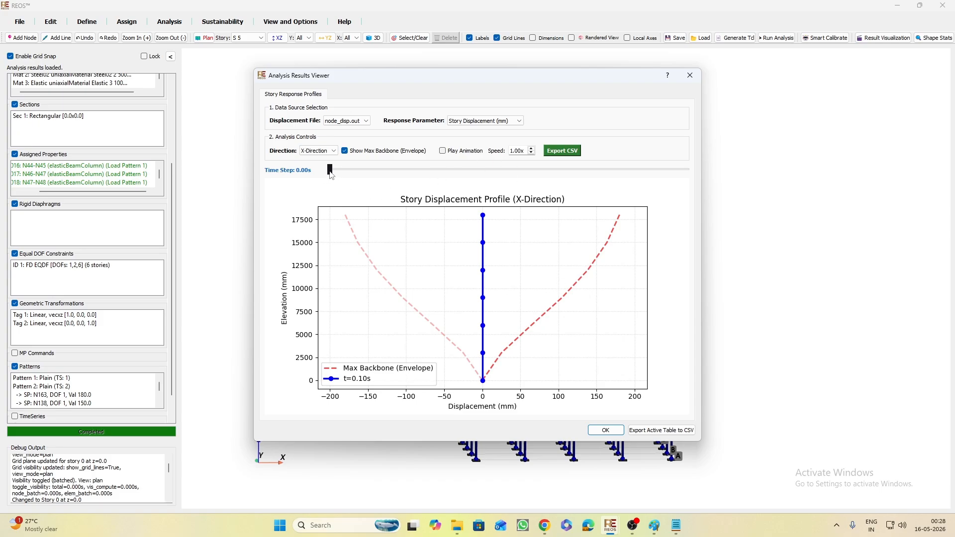
Play the story displacement animation from the start, raise its speed to 10.00x and stop the playback
mouse_move(331, 169)
mouse_down()
mouse_move(696, 179)
mouse_move(329, 171)
mouse_up()
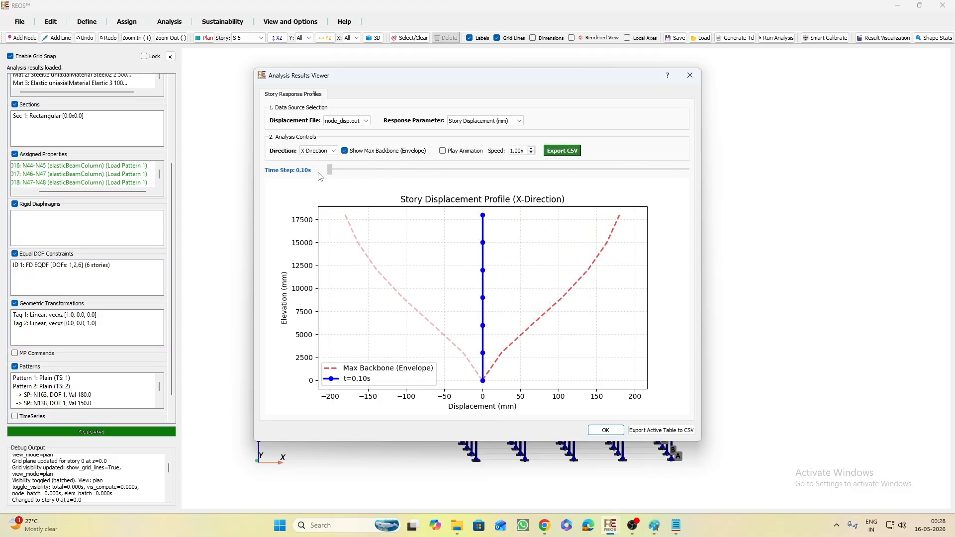
click(443, 150)
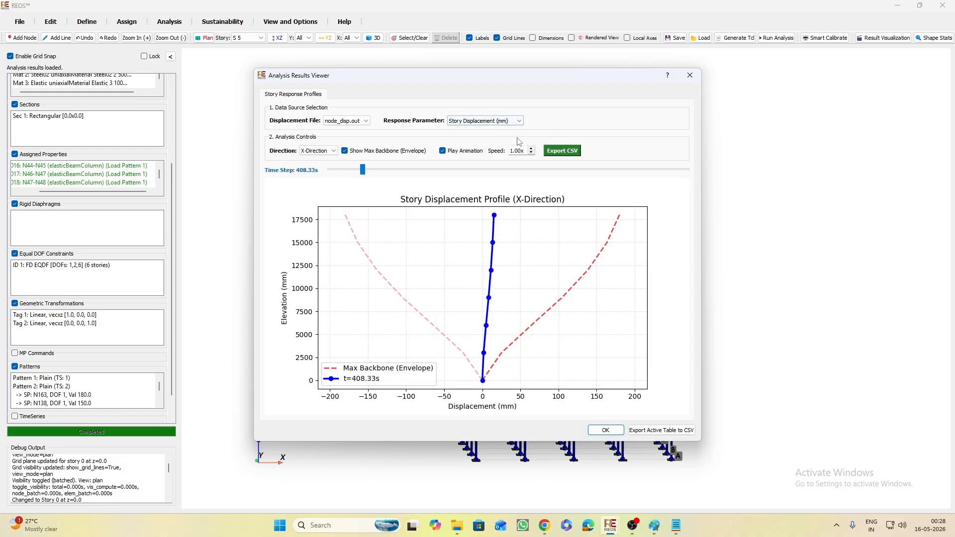
click(532, 149)
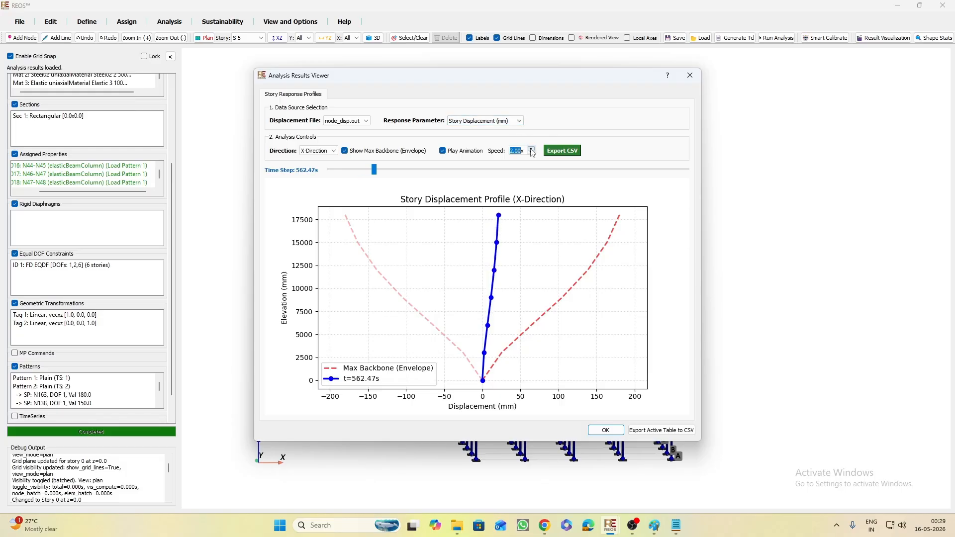
click(532, 149)
click(532, 149)
click(532, 148)
click(532, 149)
click(532, 149)
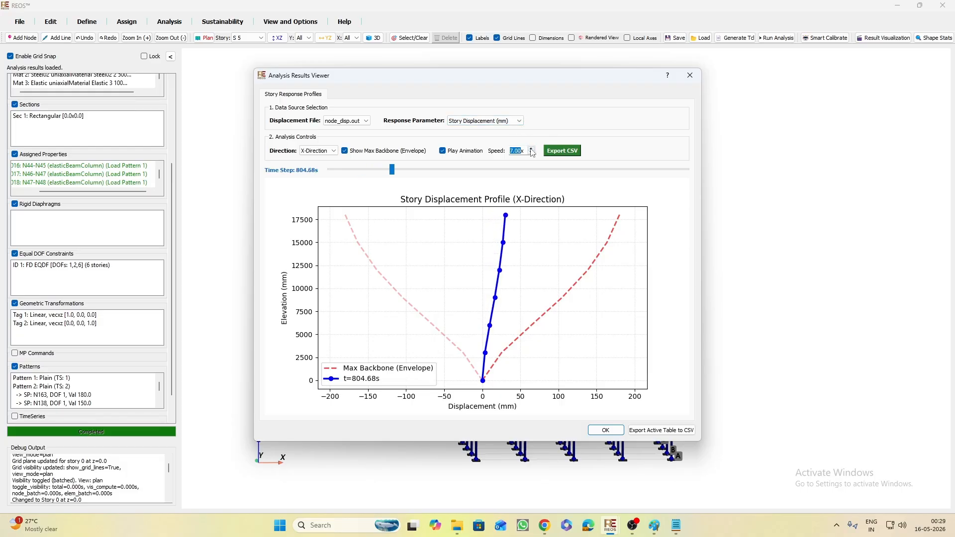
click(532, 149)
click(532, 149)
click(531, 149)
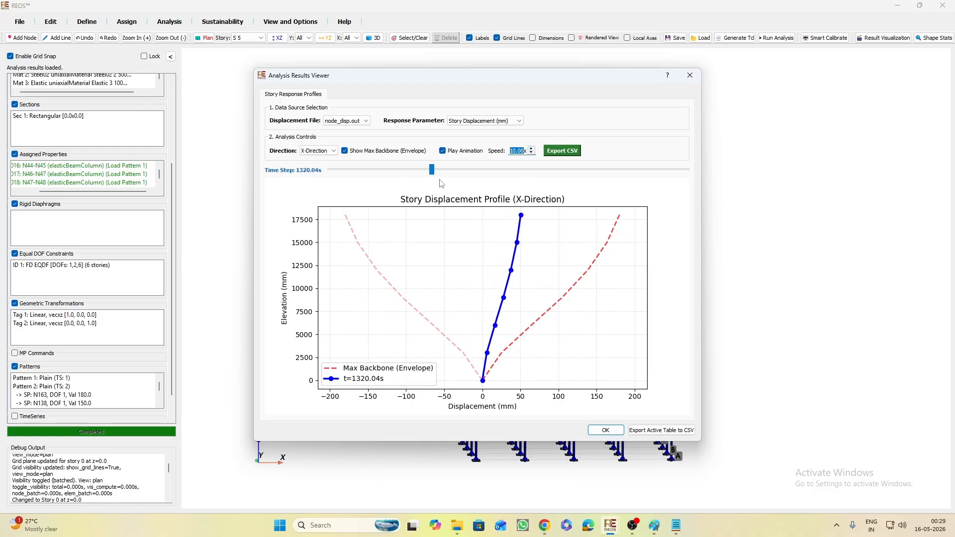
click(443, 151)
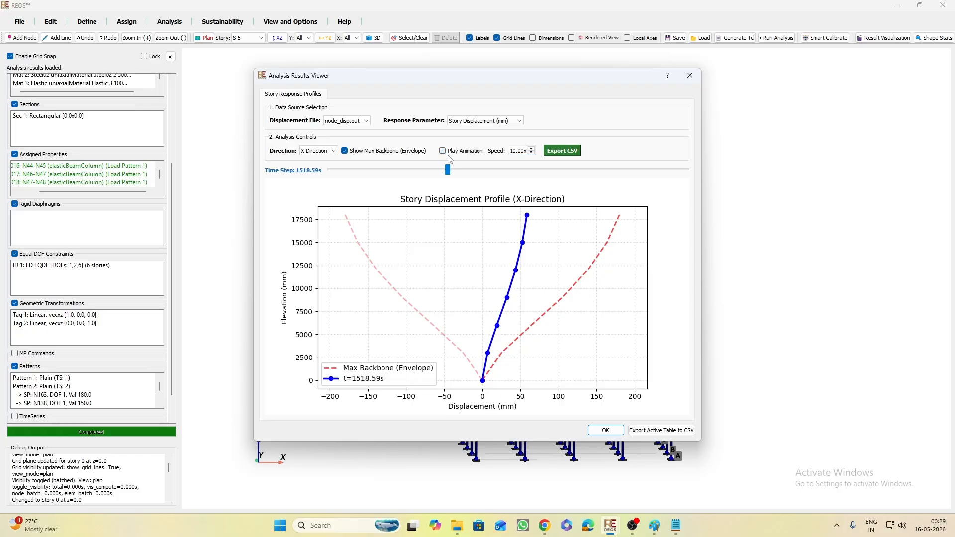
Review the Inter-Story Drift Ratio (%) profile at the first time step and close the analysis results
click(484, 125)
click(481, 133)
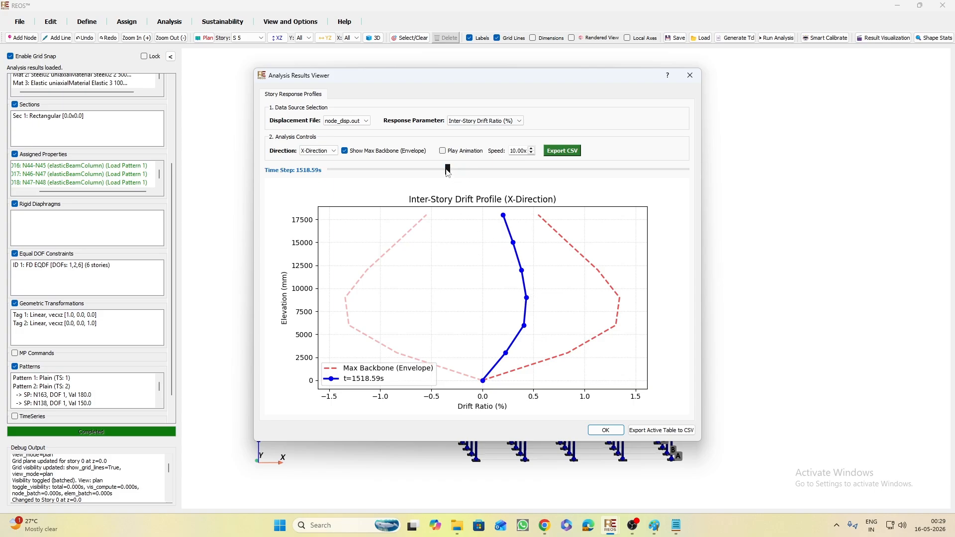
drag(448, 172, 331, 169)
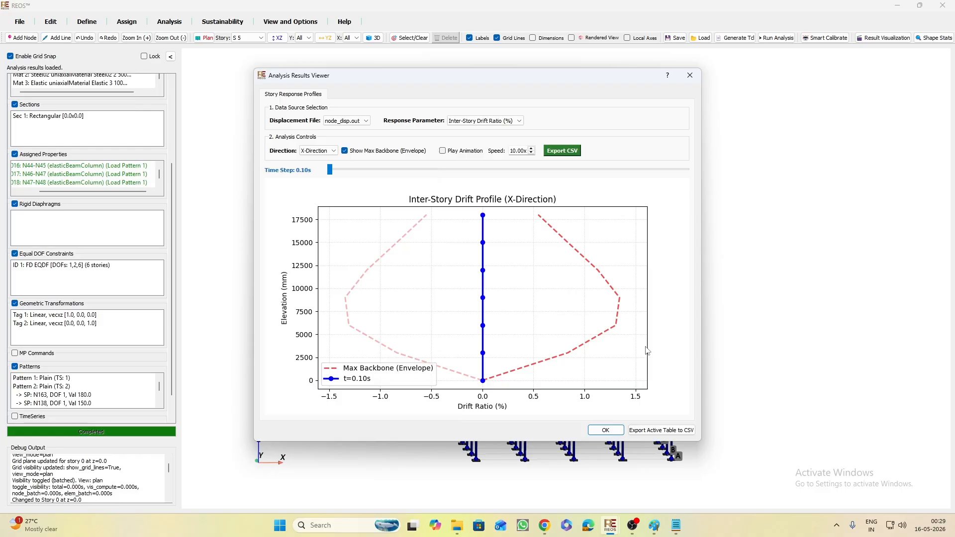
click(606, 431)
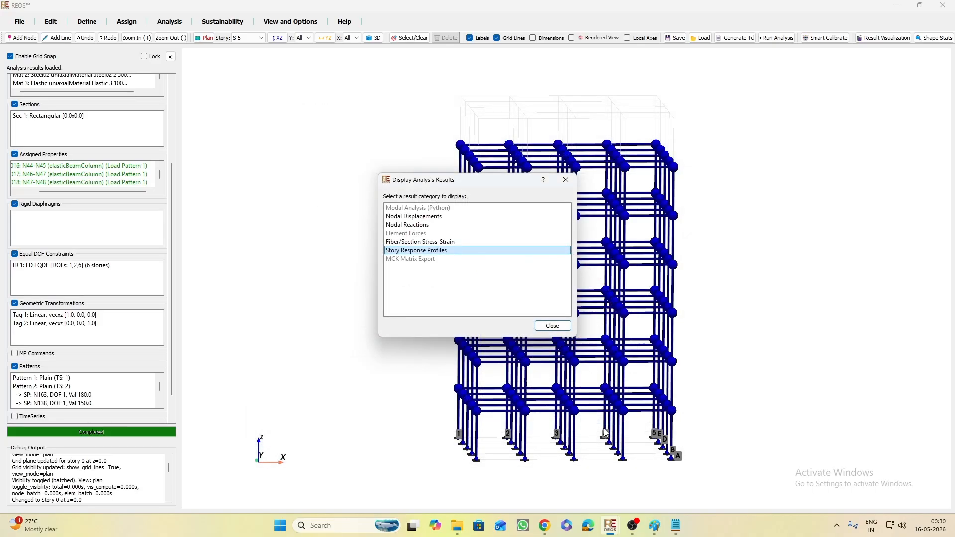
click(552, 326)
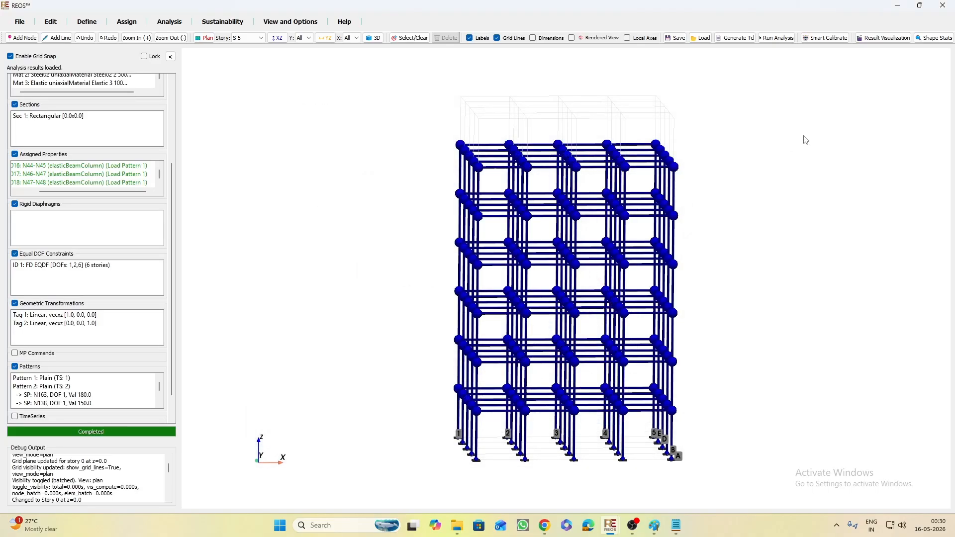
Open the result visualization with Displacement X (UX) as deformation component and check the available stress resultants and fibers of 100241_Hinge_I
click(896, 39)
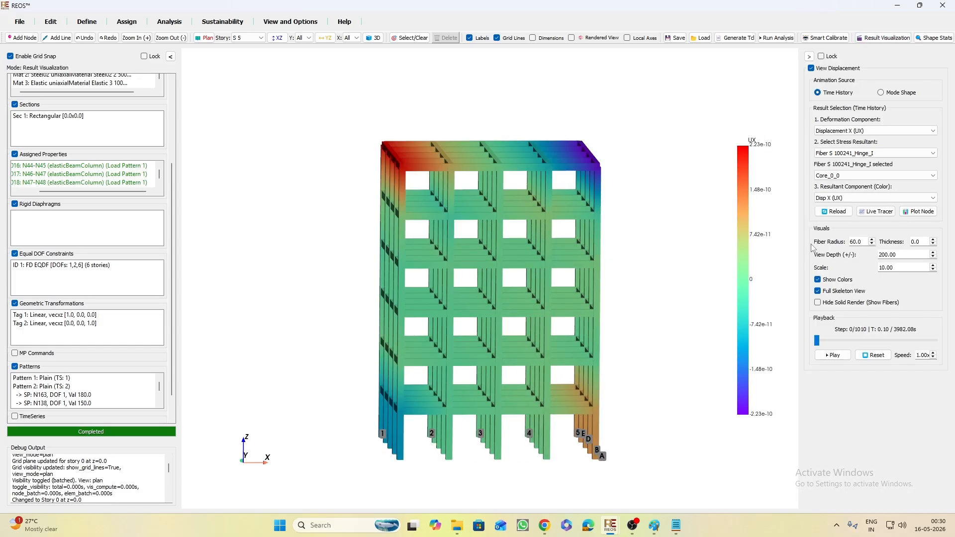
click(864, 131)
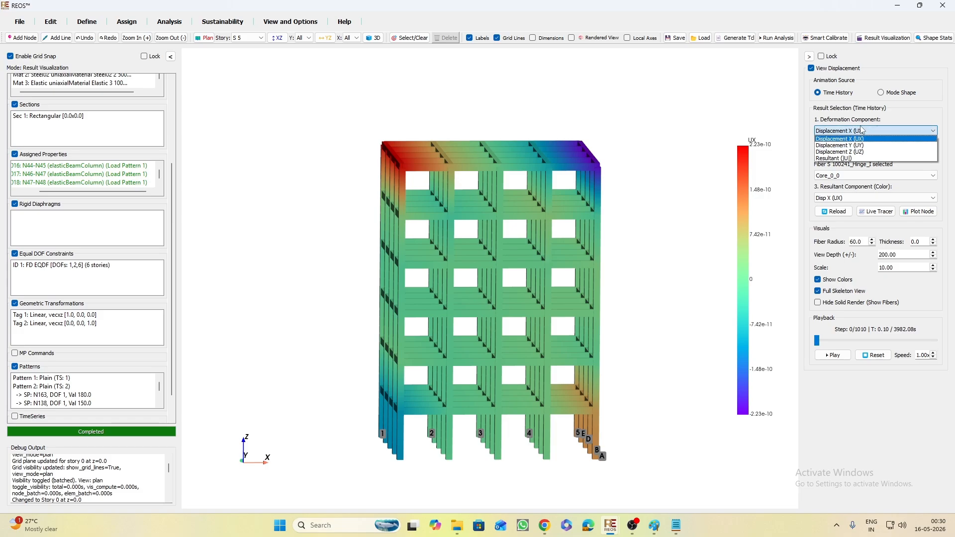
click(844, 142)
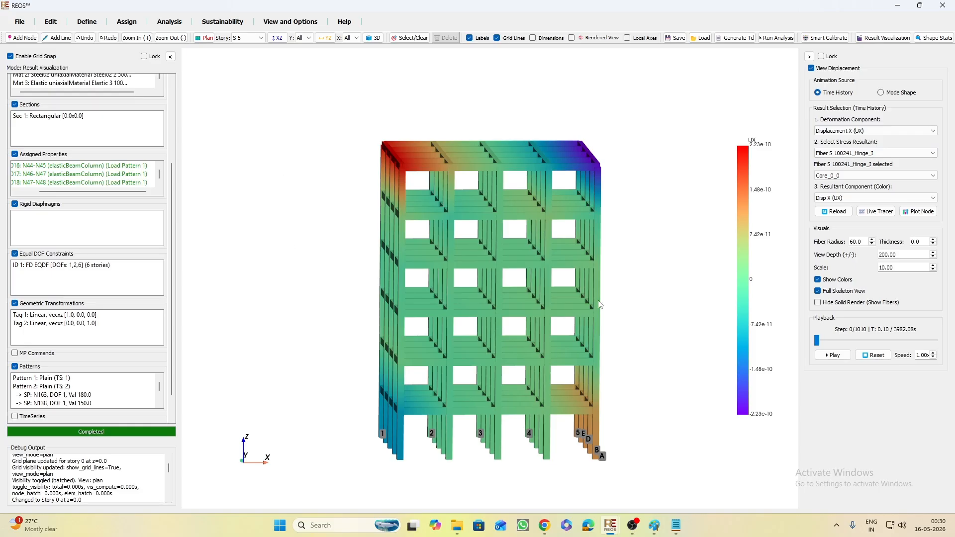
click(864, 156)
click(860, 156)
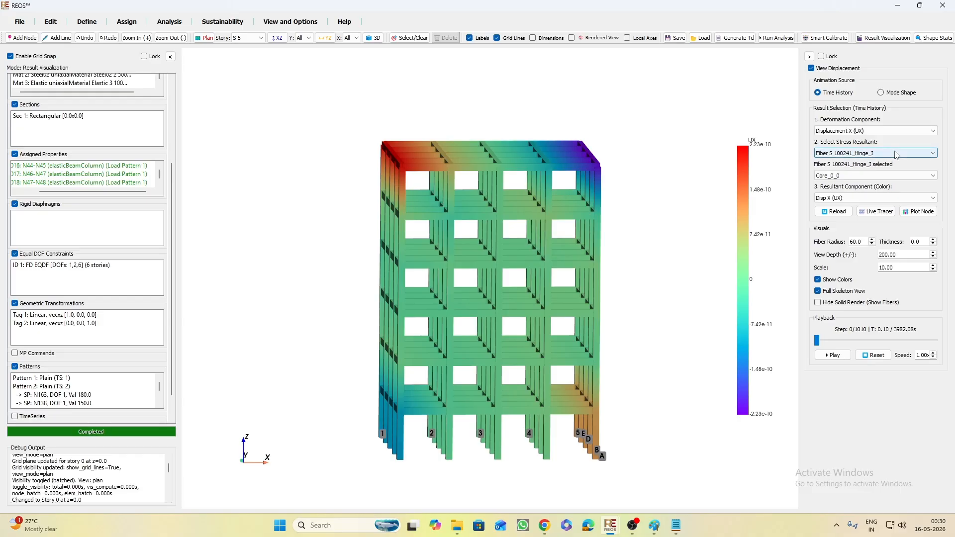
click(859, 177)
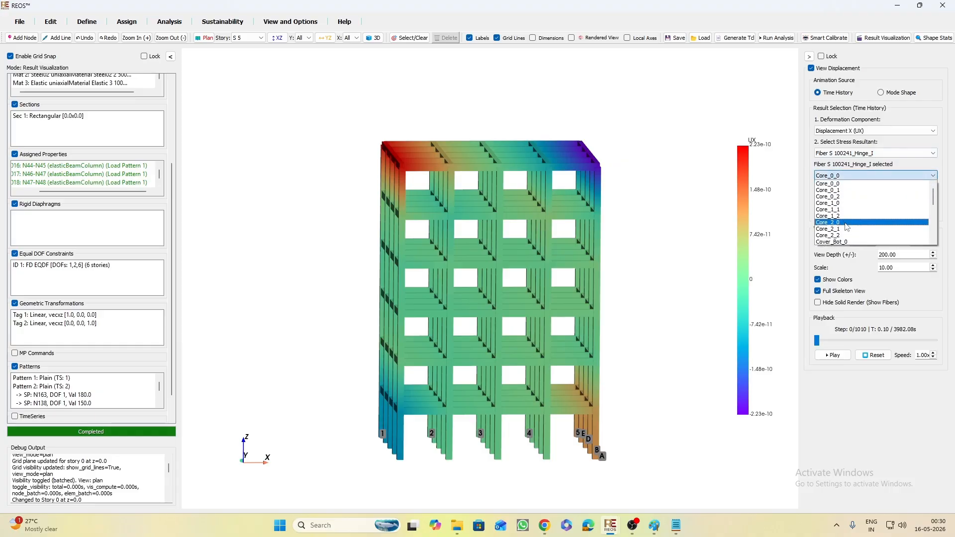
click(841, 165)
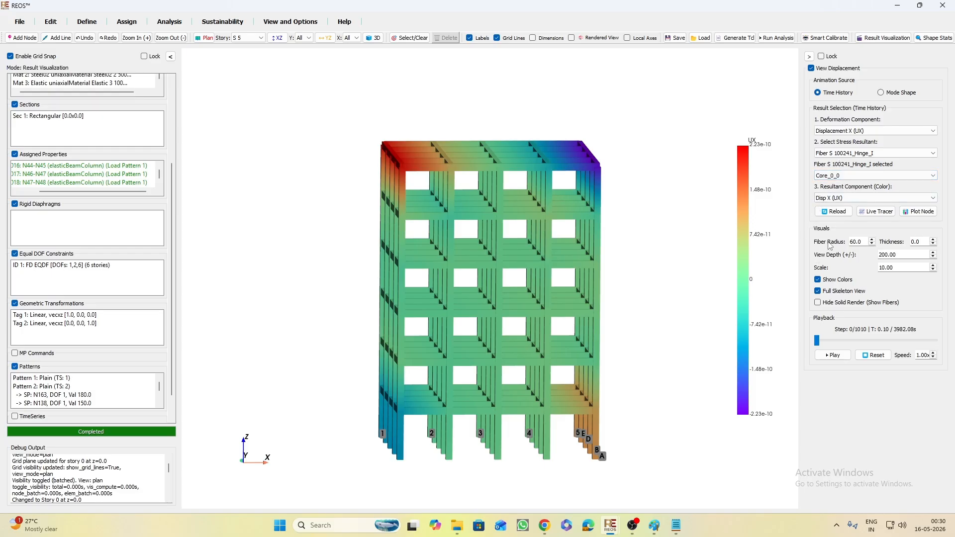
Preview the frame colored by Disp Y (UY) and return the resultant color component to Disp X (UX)
click(841, 199)
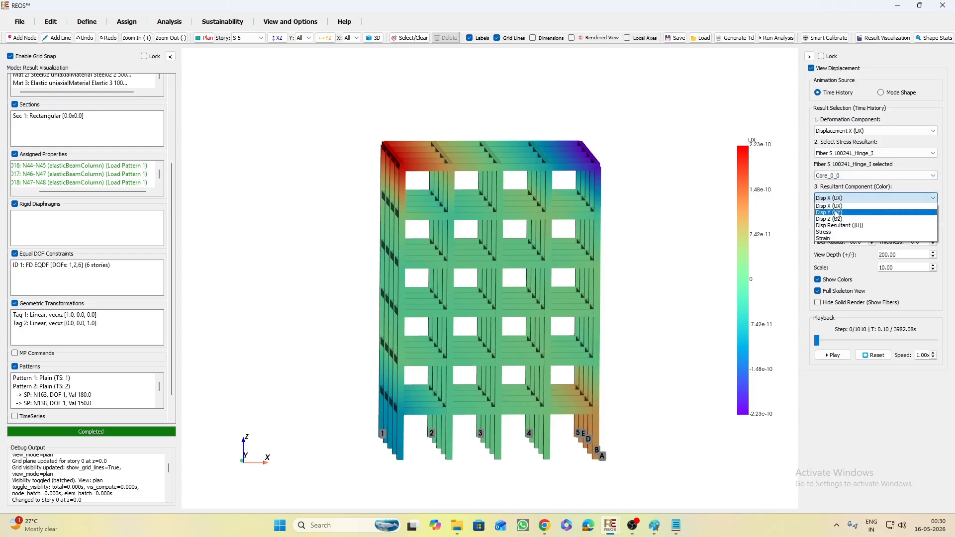
click(838, 213)
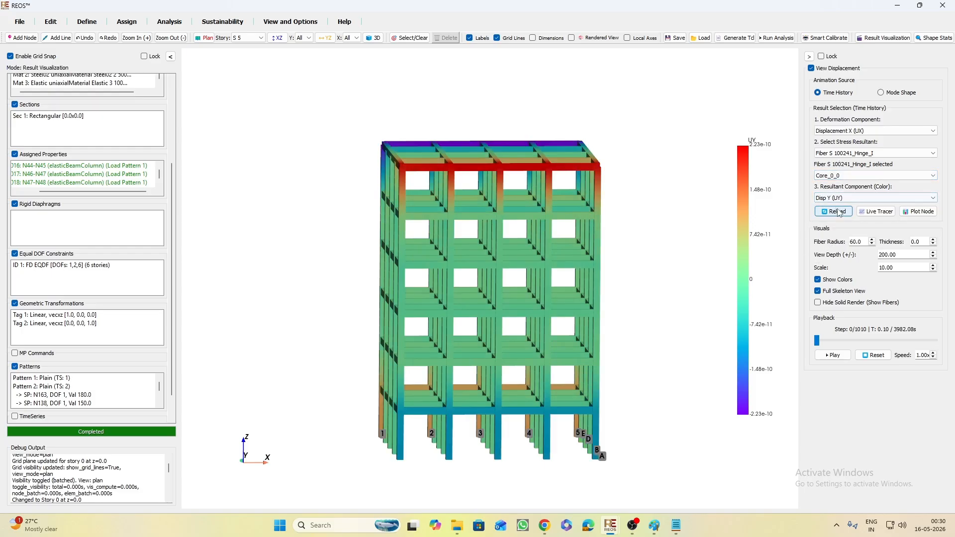
click(862, 199)
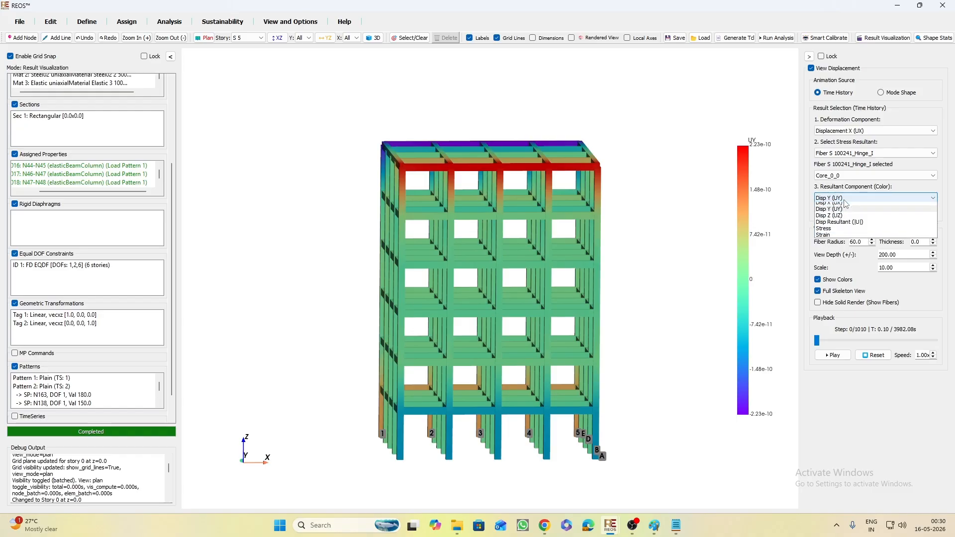
click(844, 205)
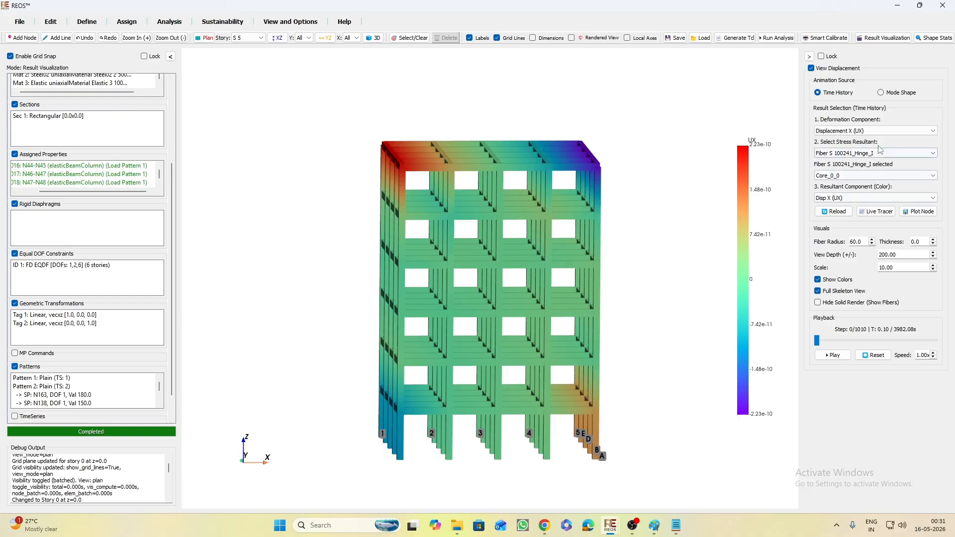
Select Displacement X (UX) as the deformation component and Disp X (UX) as the resultant color component
click(850, 131)
click(850, 138)
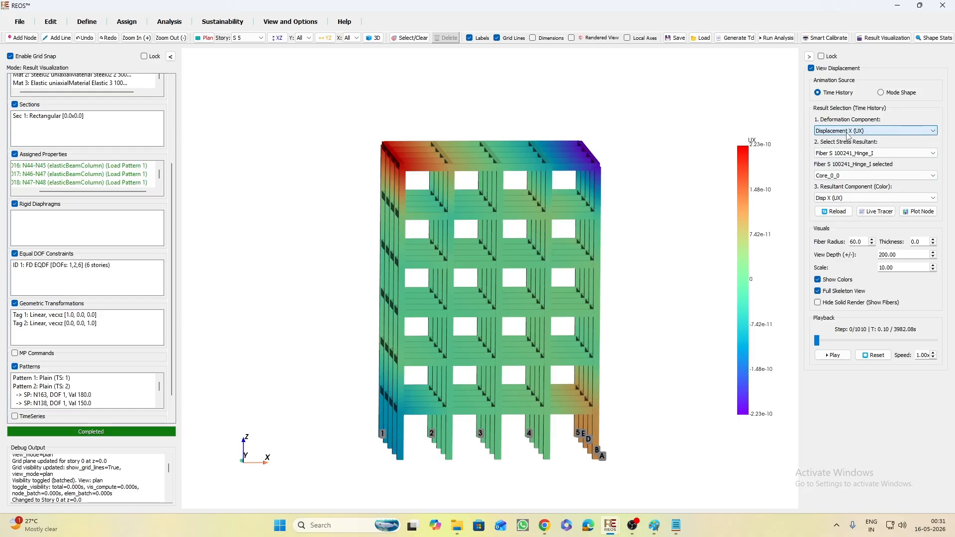
click(844, 199)
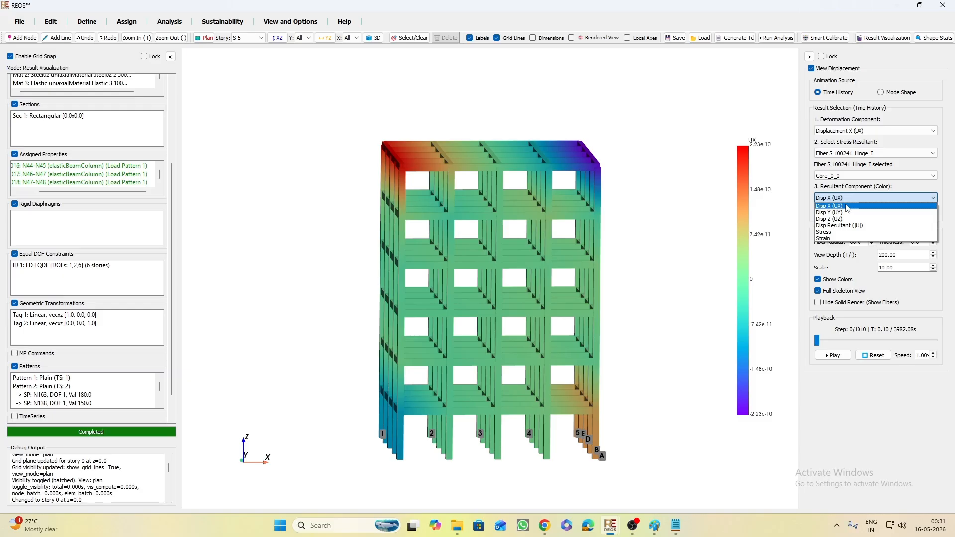
click(848, 207)
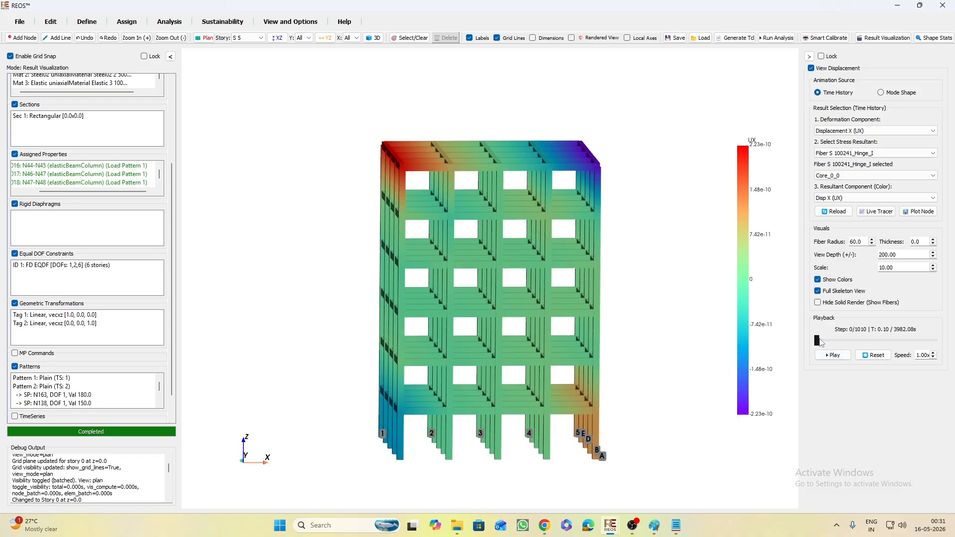
Turn off the full skeleton view and hide the solid render to show the frame's fibers at step 0
mouse_move(818, 341)
mouse_down()
mouse_move(939, 342)
mouse_move(807, 336)
mouse_up()
click(819, 292)
click(818, 303)
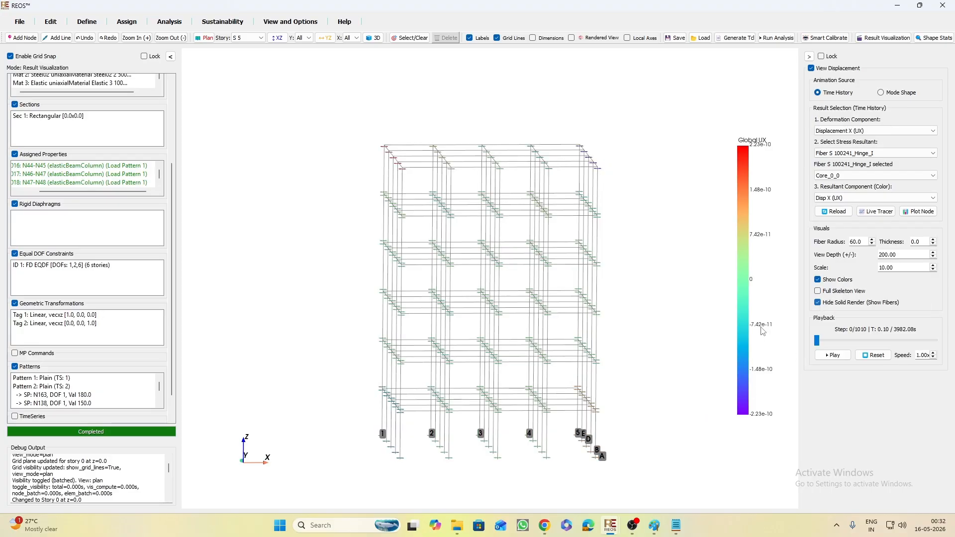
Examine the fiber sections at the column bases along grid line 5, near grid lines A and B
scroll(577, 296, up, 2)
scroll(578, 296, up, 2)
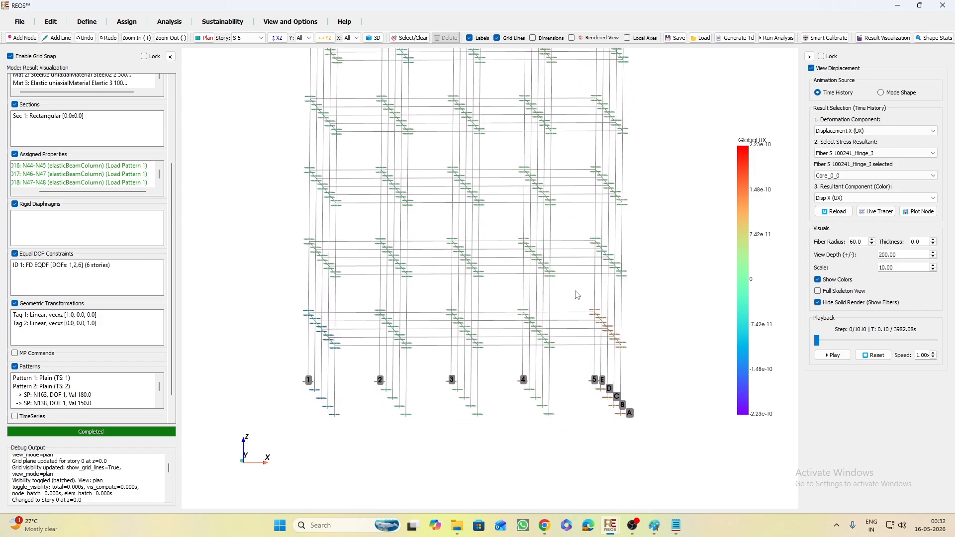
drag(577, 296, 582, 461)
scroll(567, 464, up, 4)
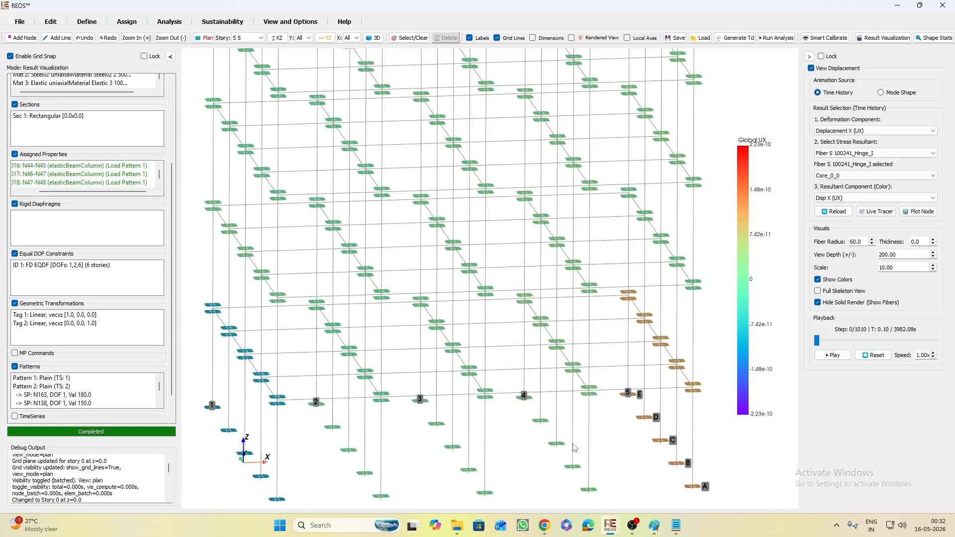
scroll(576, 395, up, 5)
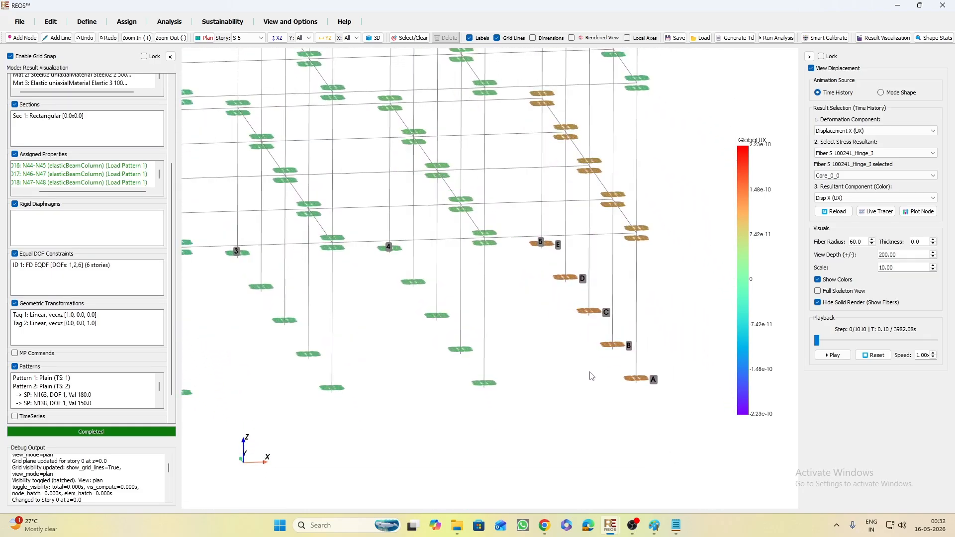
scroll(547, 355, up, 5)
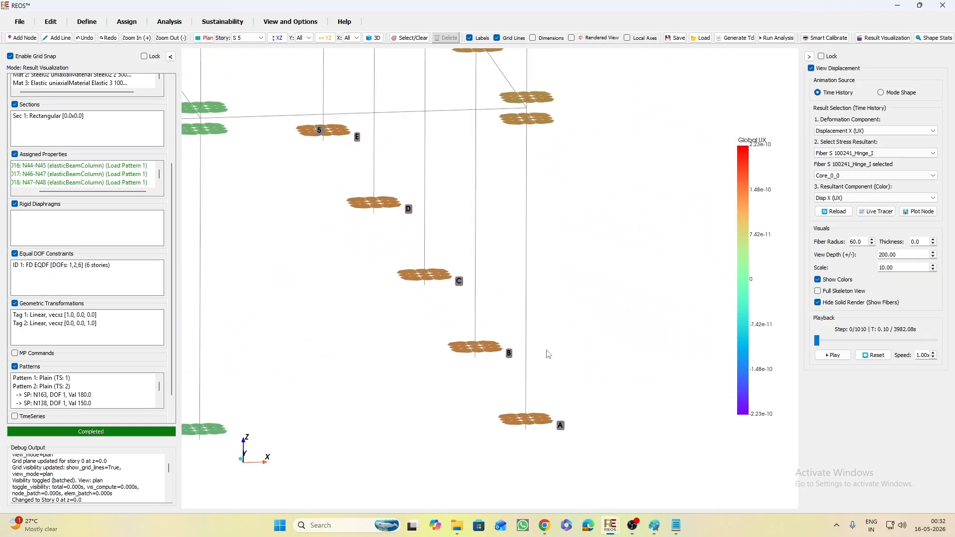
scroll(567, 343, up, 4)
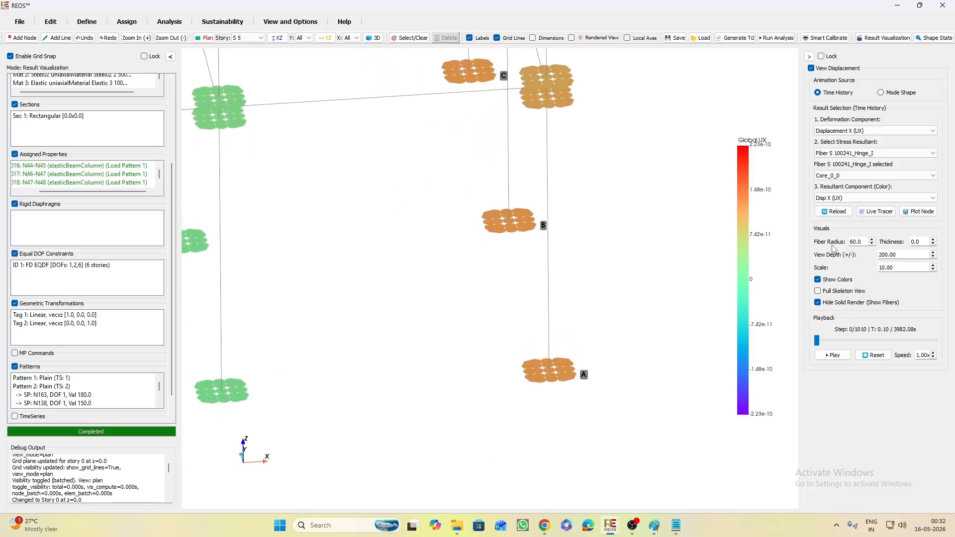
Reduce the fiber radius to 15.0 so the individual fibers of the column base section at grid A-5 are separated
click(874, 245)
click(874, 245)
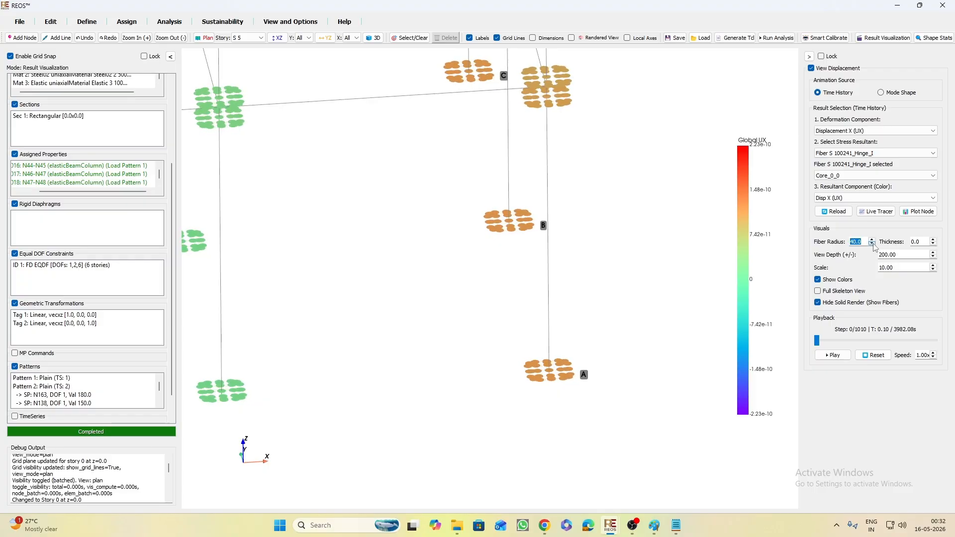
click(875, 244)
click(874, 244)
scroll(542, 387, up, 5)
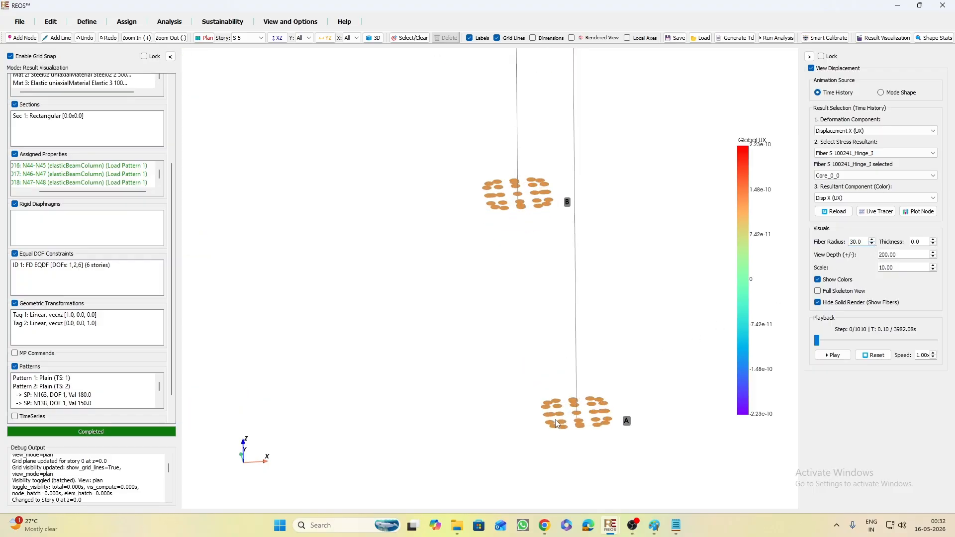
scroll(568, 409, up, 3)
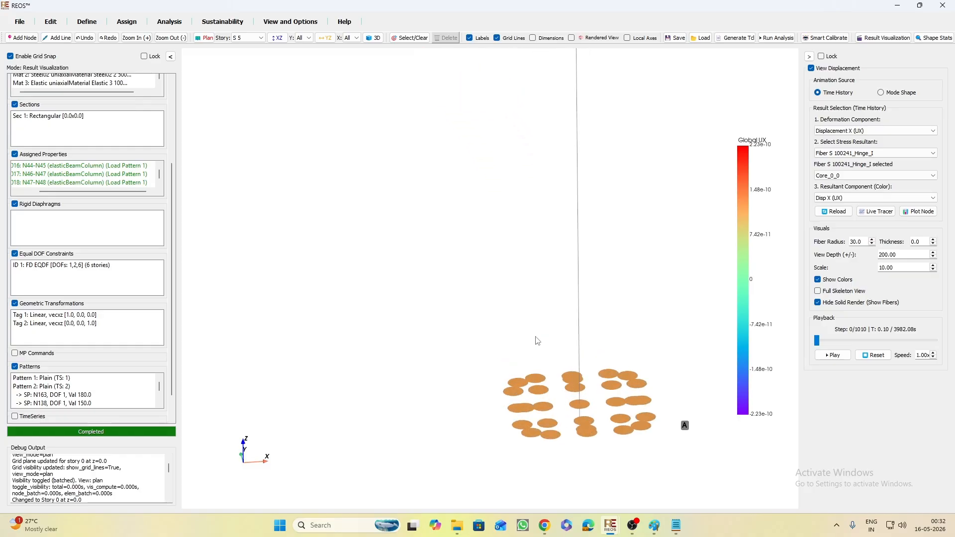
middle_drag(517, 315, 440, 219)
scroll(562, 412, up, 3)
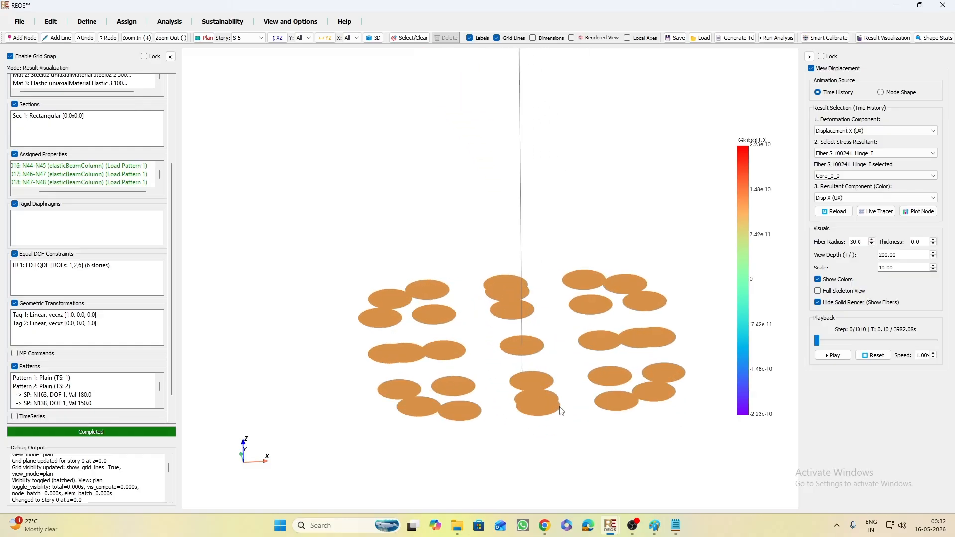
middle_drag(616, 479, 559, 409)
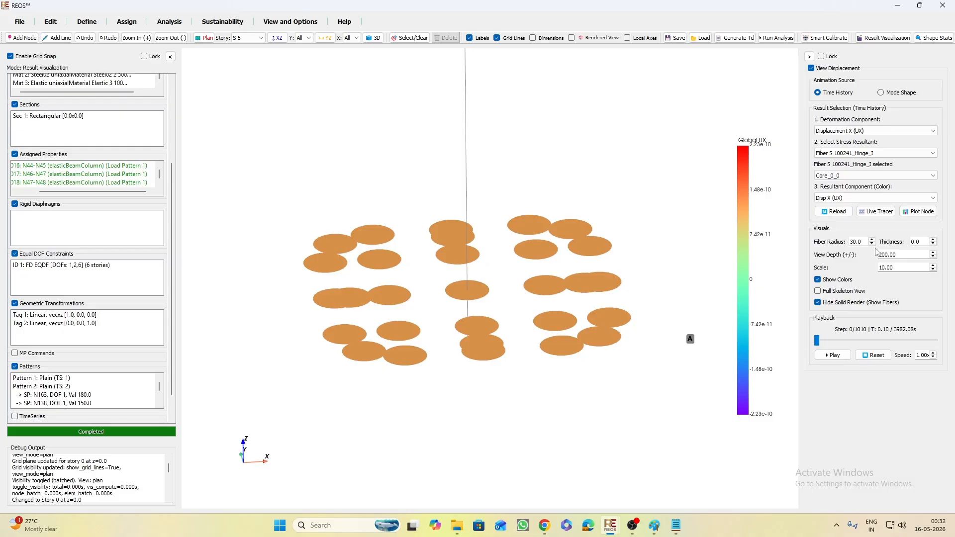
click(872, 244)
click(872, 243)
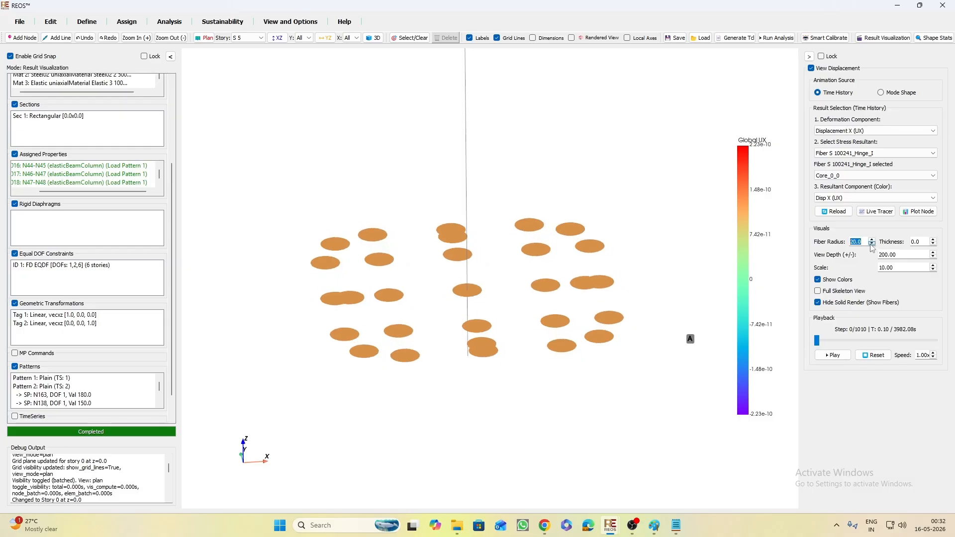
click(872, 244)
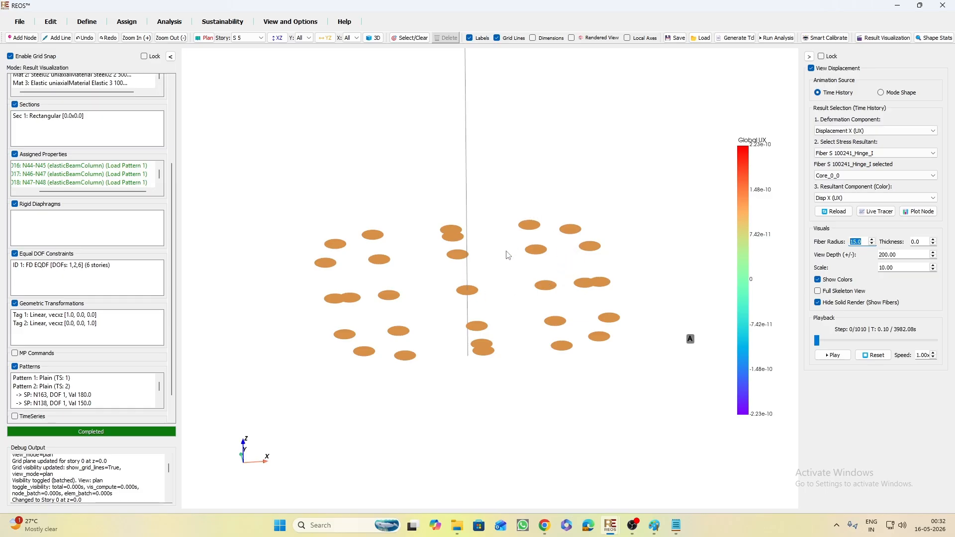
Plot stress against strain for the Core_1_1 fiber of element 100265 at Hinge_I, review the curve and close it
click(471, 296)
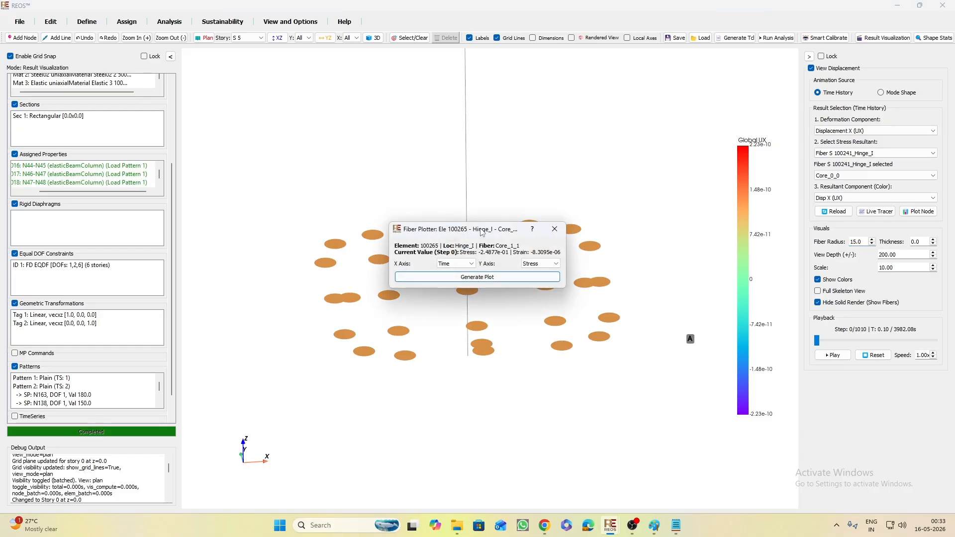
drag(482, 230, 562, 156)
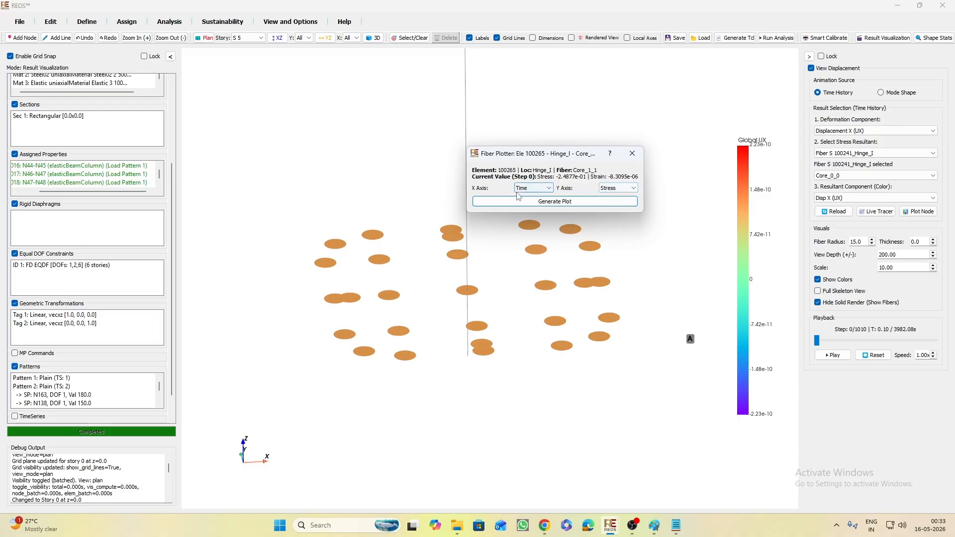
click(528, 188)
click(524, 210)
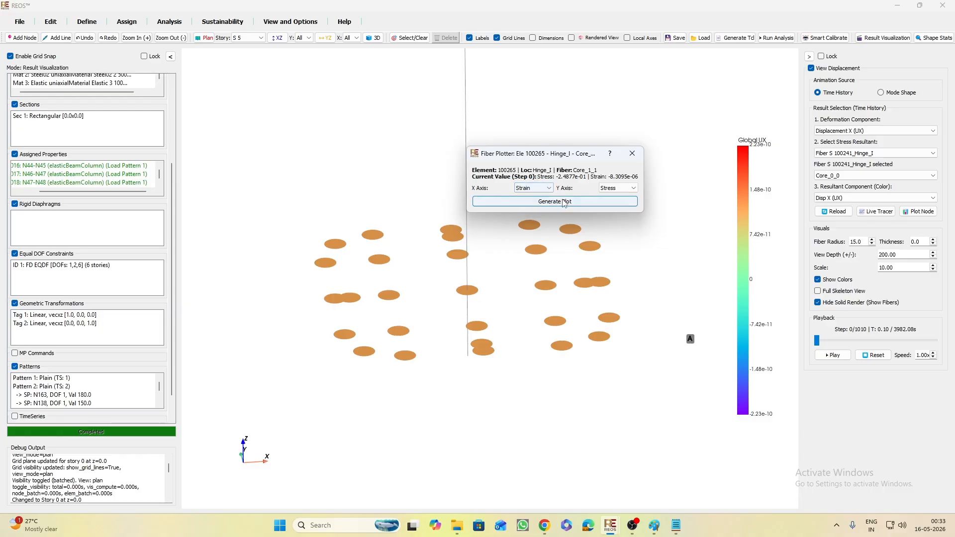
click(557, 202)
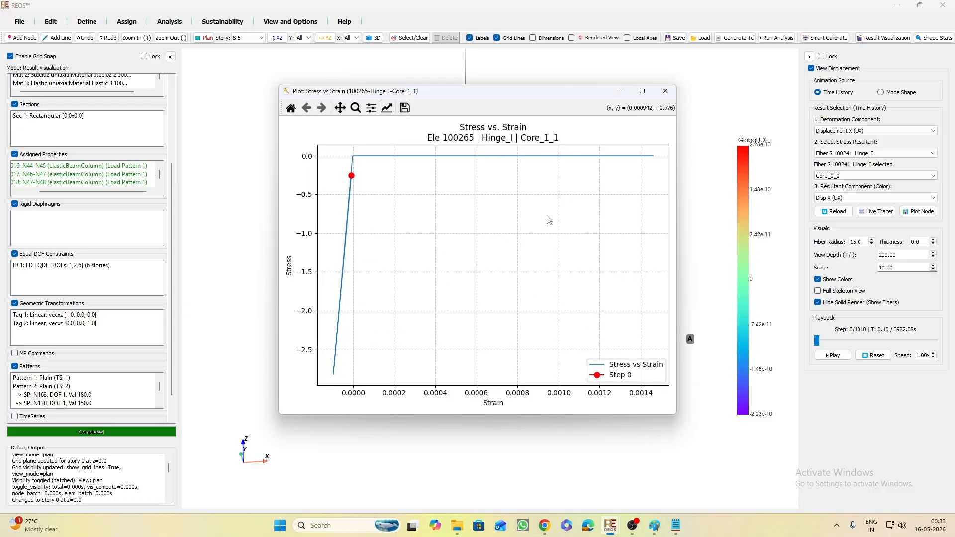
drag(558, 97, 319, 110)
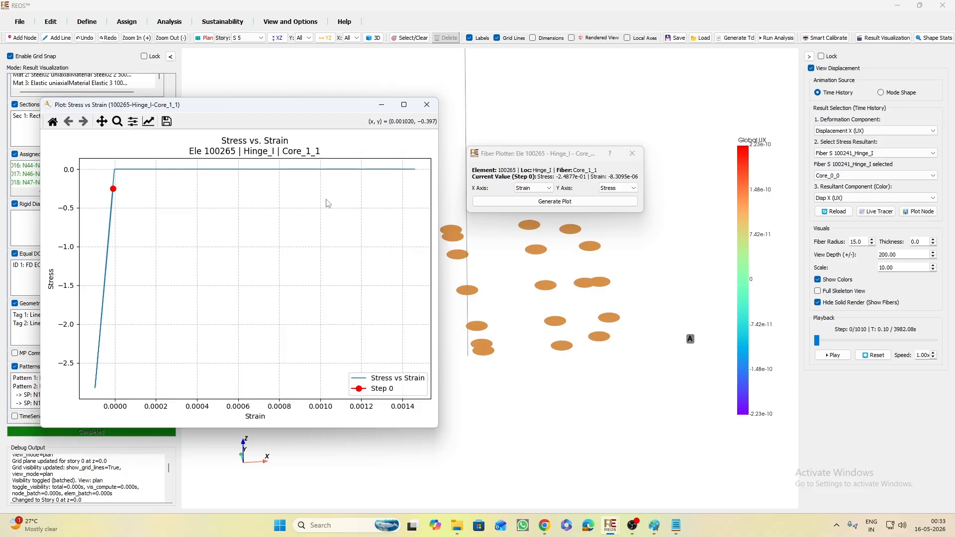
click(427, 105)
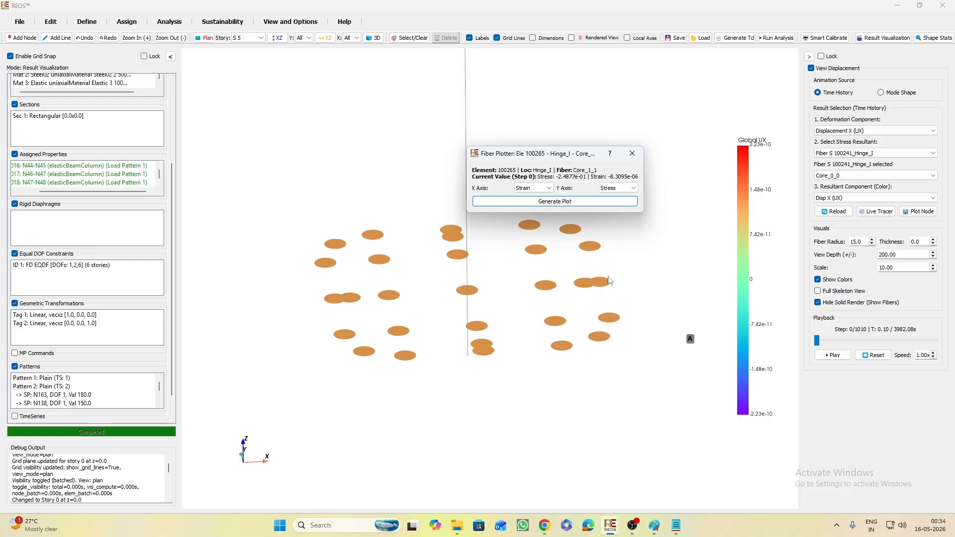
Plot stress against strain for the Cover_Bot_0 fiber of element 100265 at Hinge_I, then close the plot and the fiber plotter
click(325, 265)
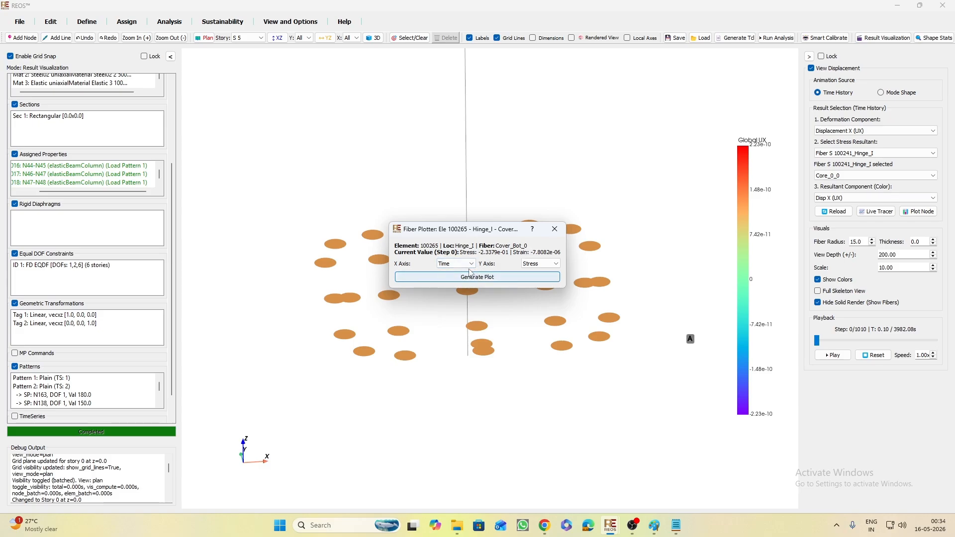
click(470, 264)
click(454, 285)
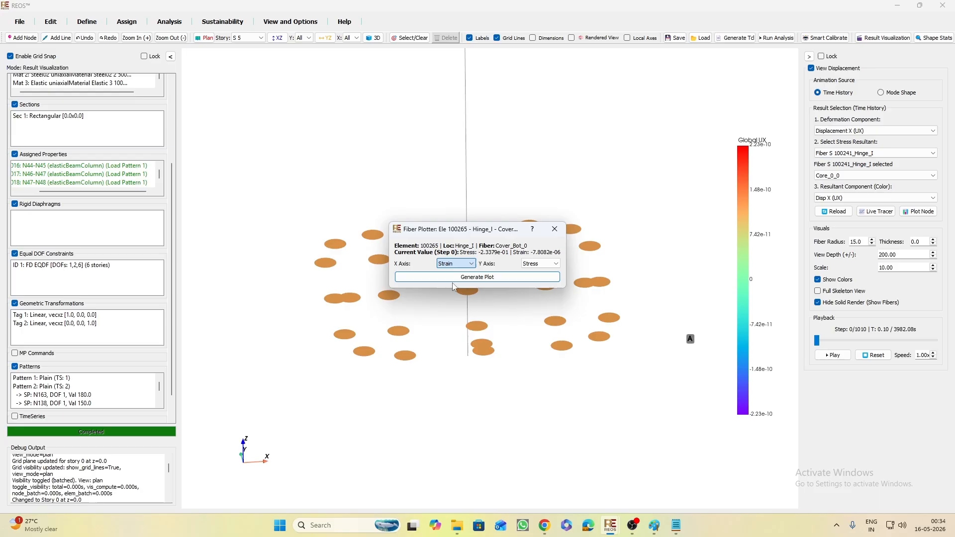
click(481, 277)
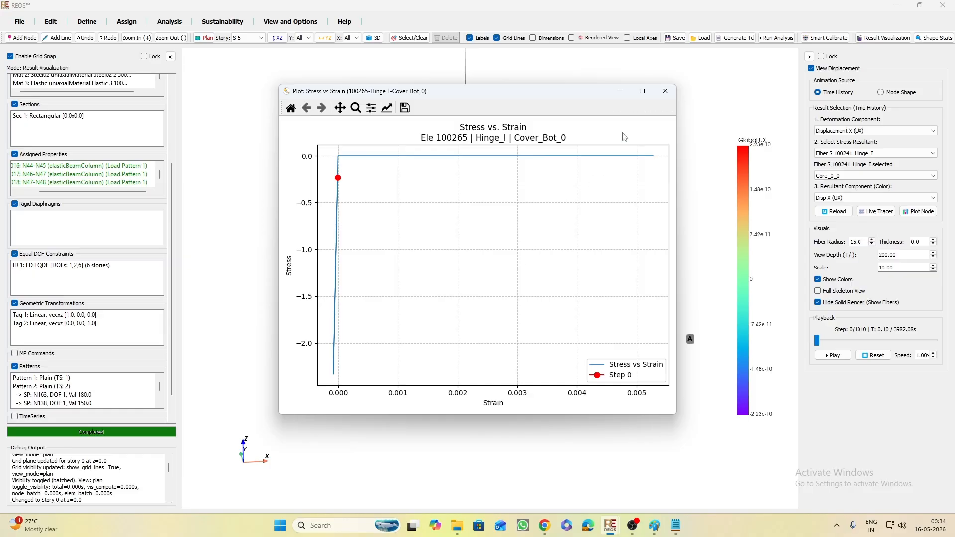
click(665, 91)
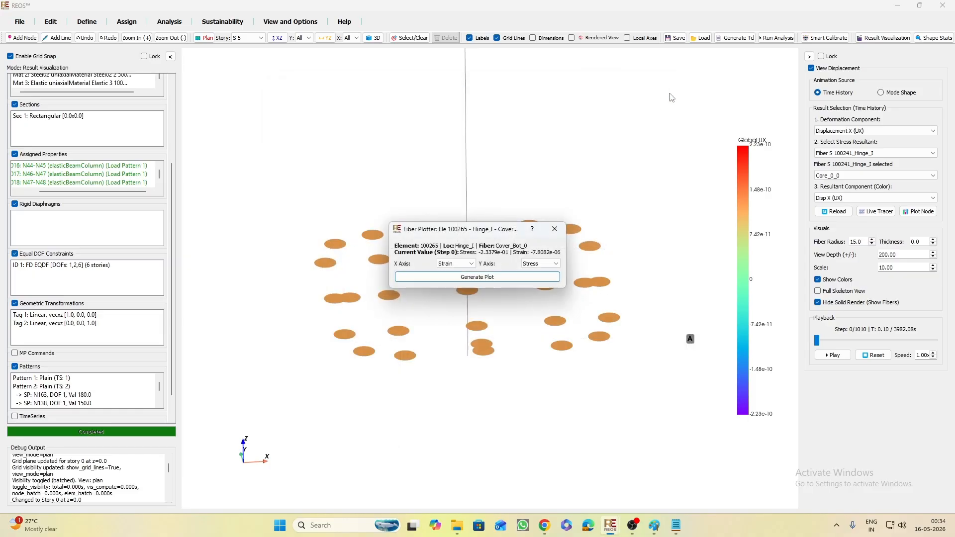
click(555, 228)
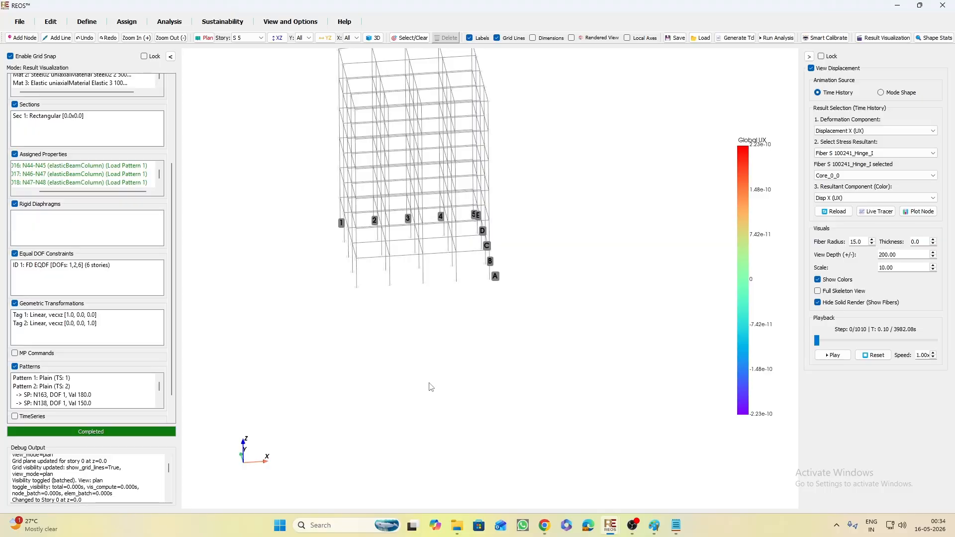
Set the fiber radius to 35.0 for the whole frame and advance the playback to the final step, 1009
middle_drag(496, 346, 578, 384)
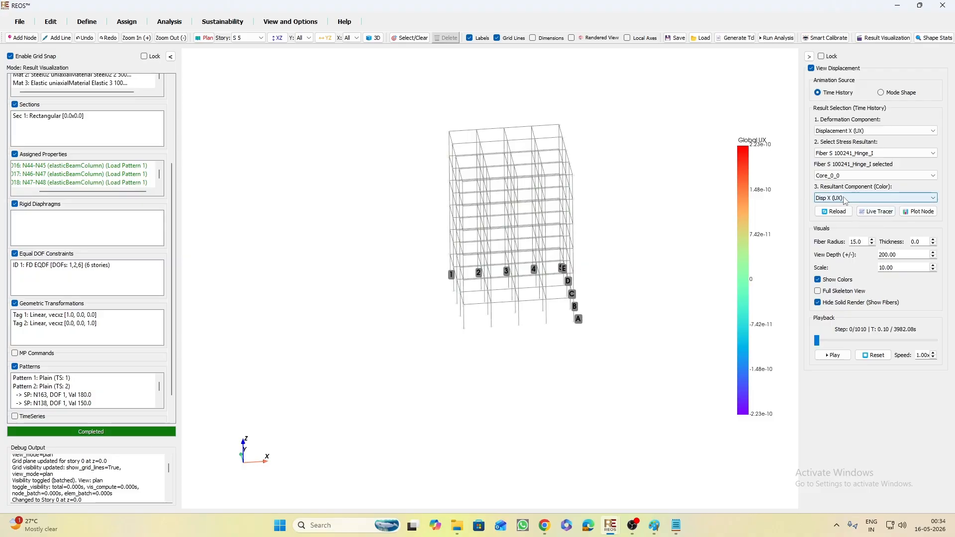
scroll(645, 353, up, 4)
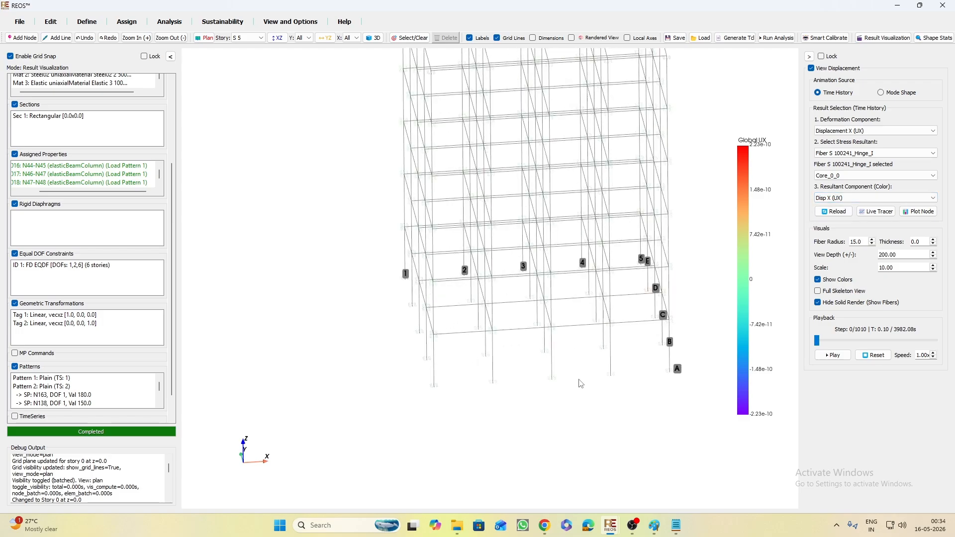
middle_drag(582, 383, 524, 424)
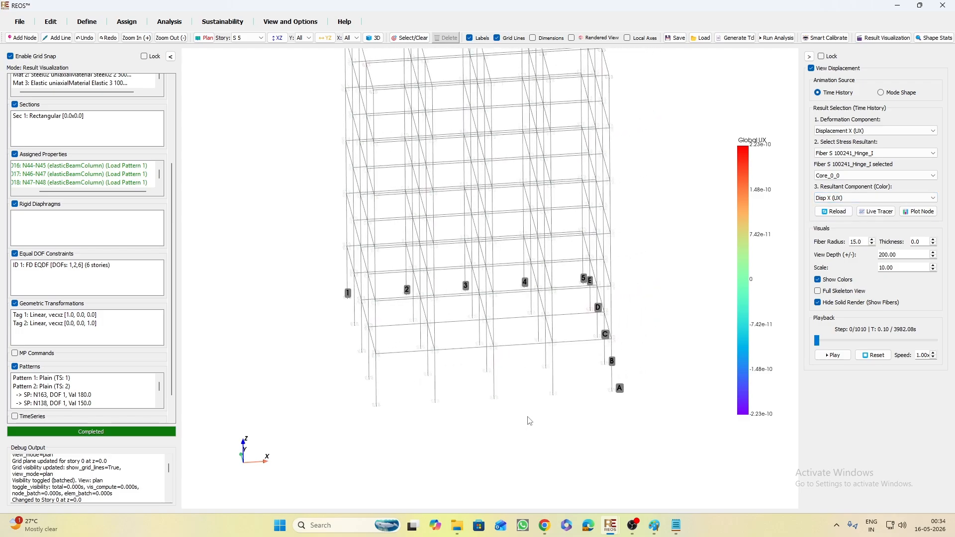
click(873, 240)
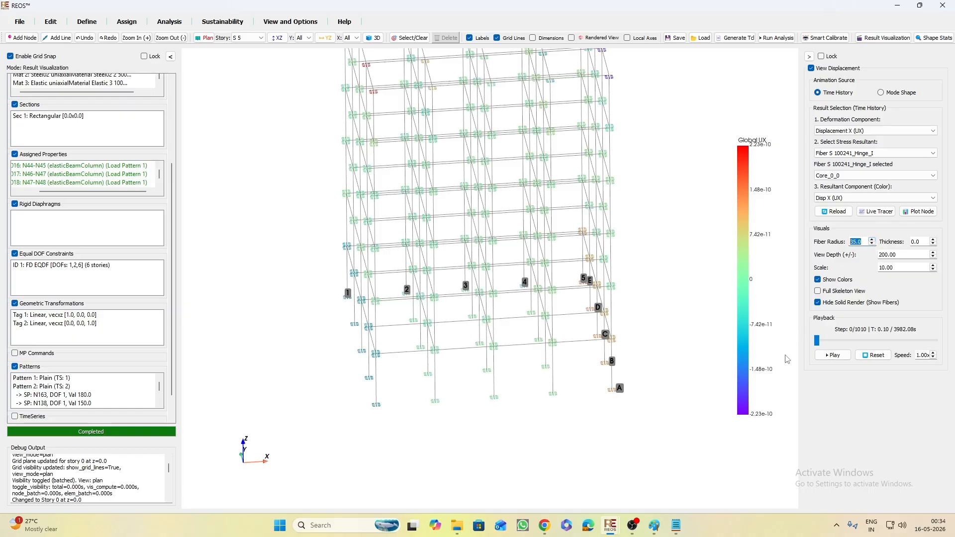
click(817, 342)
drag(818, 342, 951, 341)
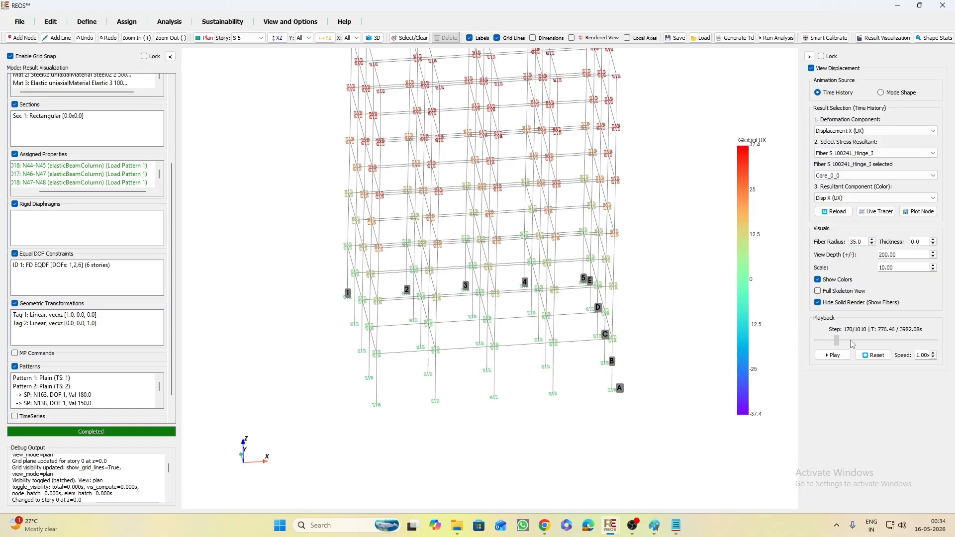
Color the fibers by Strain and examine the strain distribution across the column base section at grid A-5
click(865, 198)
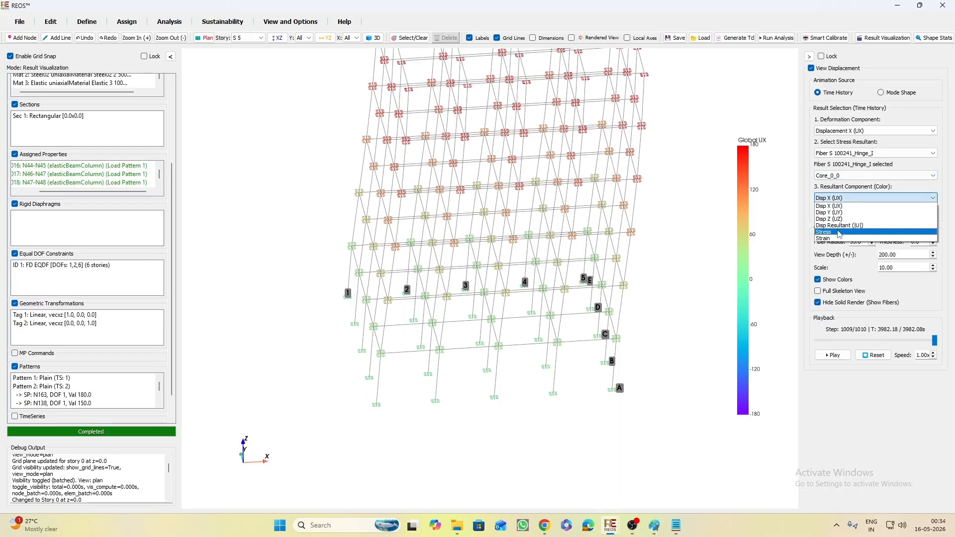
click(839, 239)
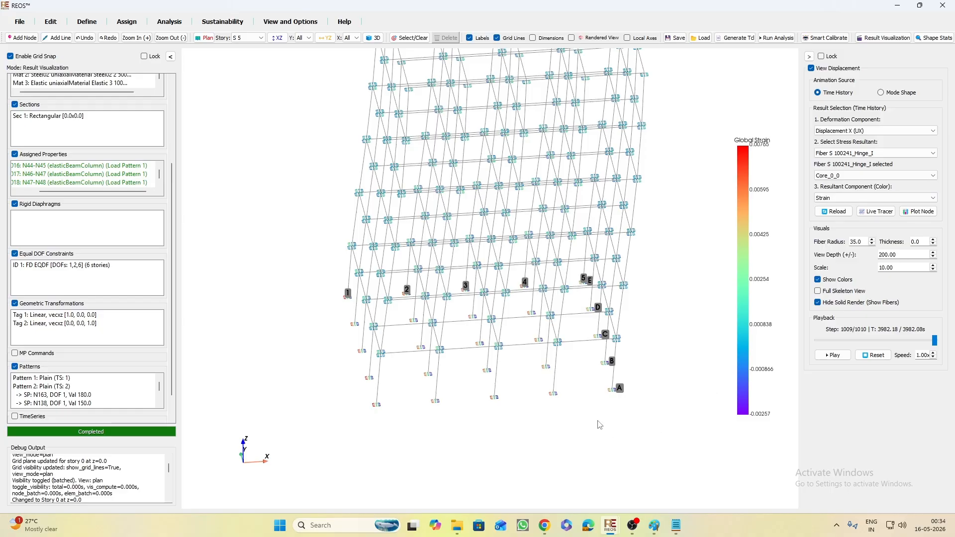
scroll(623, 393, up, 2)
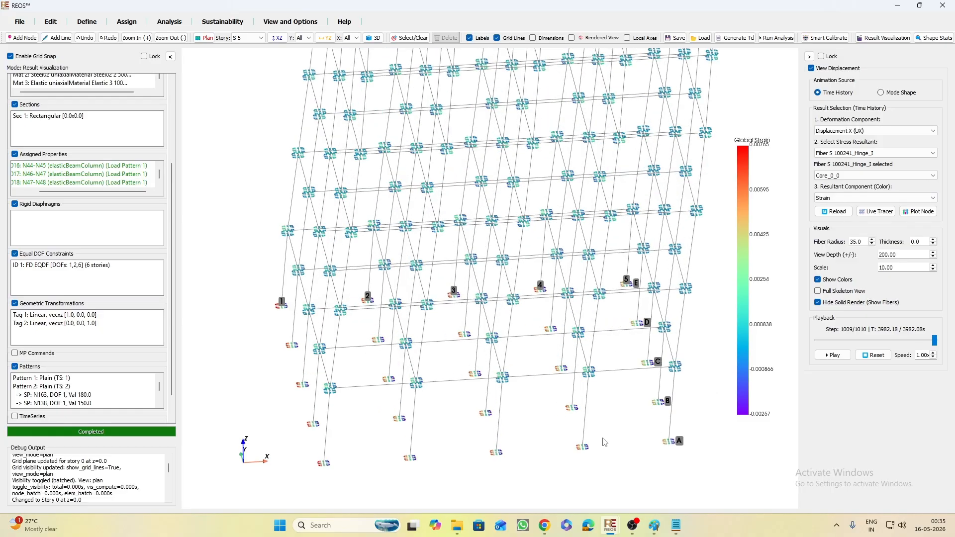
middle_drag(605, 442, 524, 382)
scroll(601, 398, up, 2)
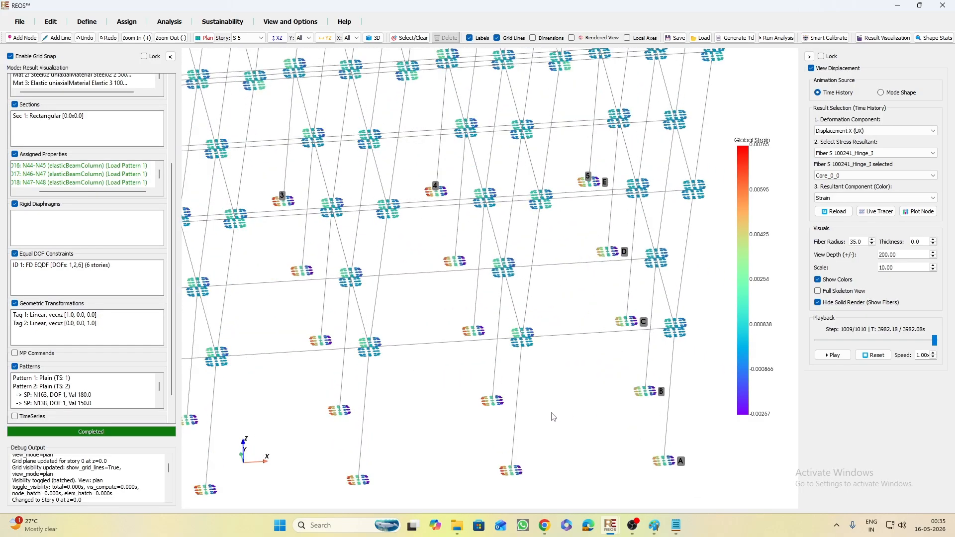
scroll(553, 417, up, 3)
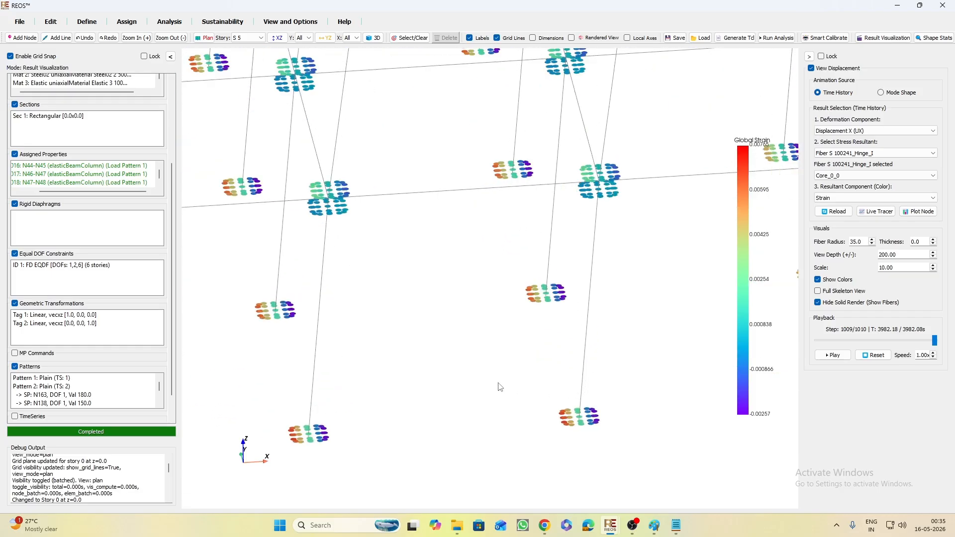
middle_drag(498, 383, 287, 283)
scroll(656, 298, up, 2)
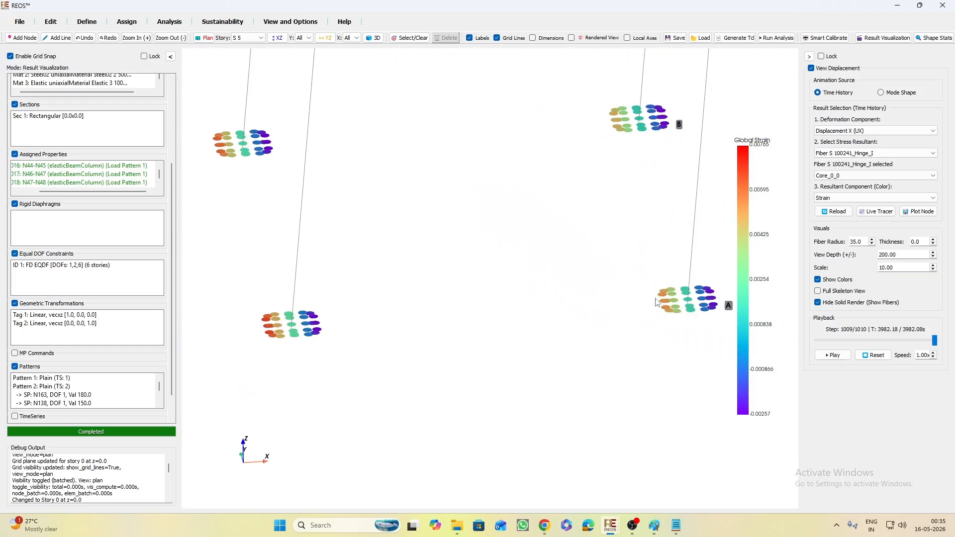
middle_drag(628, 318, 479, 336)
scroll(533, 352, up, 2)
scroll(535, 355, up, 1)
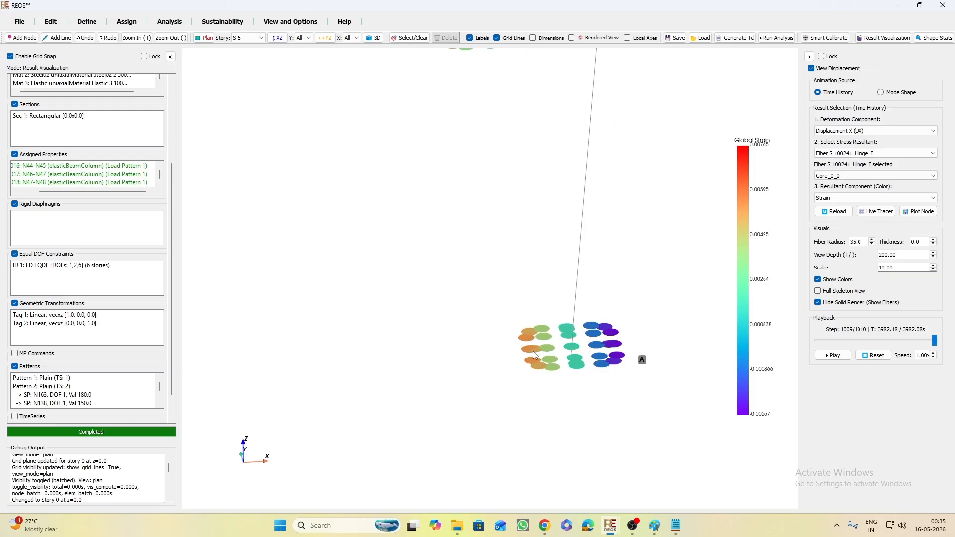
Check the Rebar_7 fiber of element 100265 in the fiber plotter, close it and set the fiber radius to 25.0
click(621, 350)
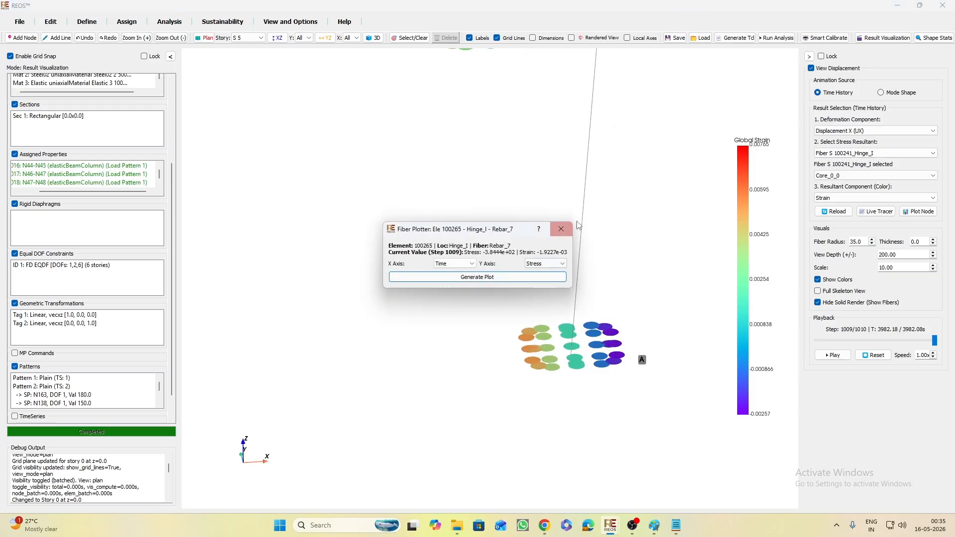
click(561, 229)
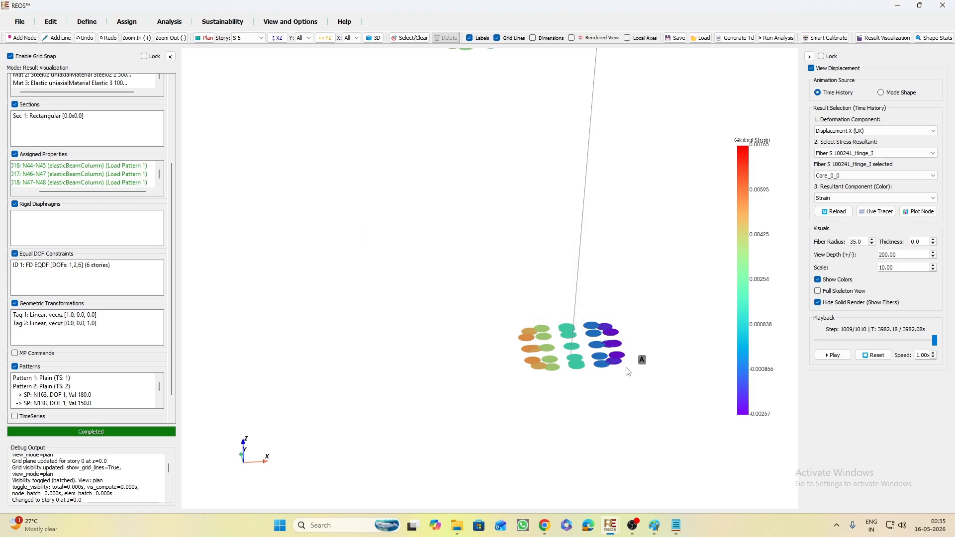
scroll(626, 355, up, 2)
middle_drag(534, 297, 432, 258)
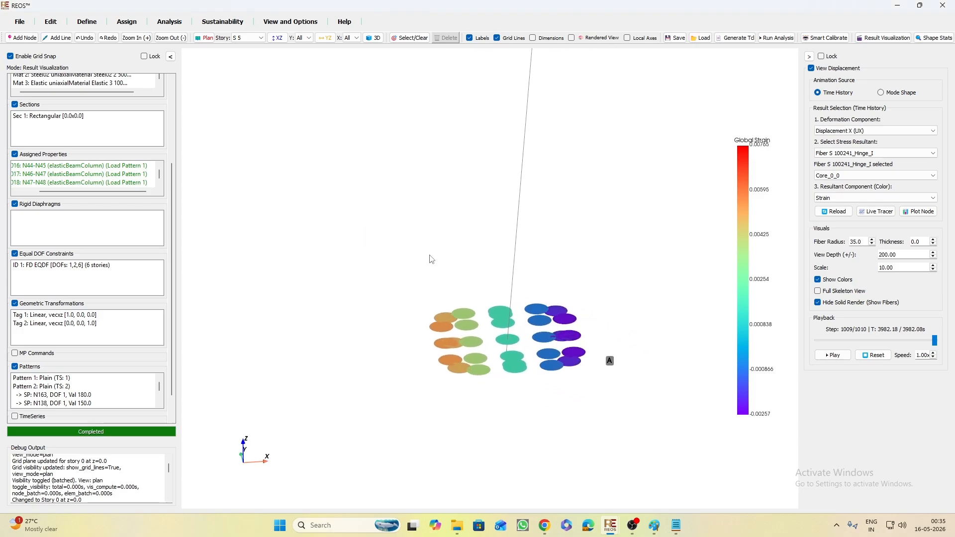
click(872, 244)
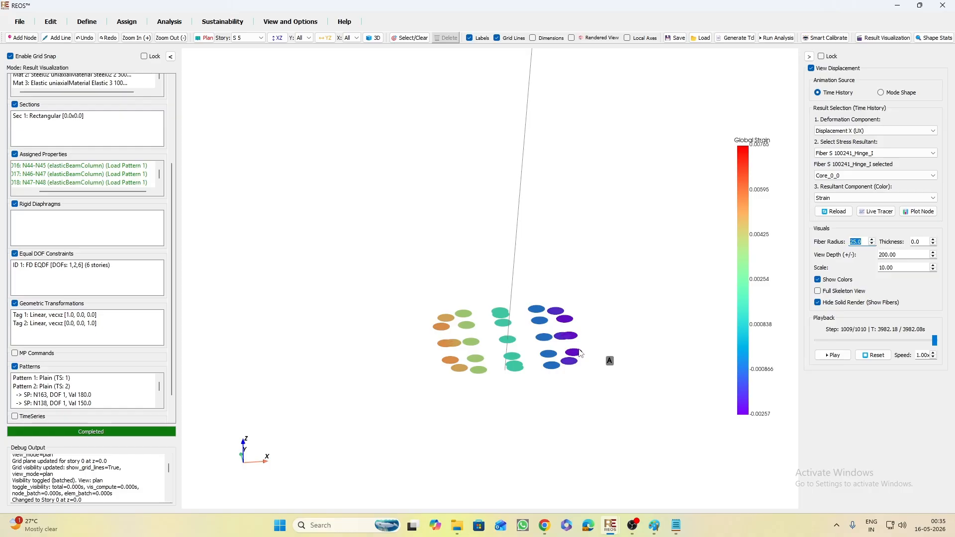
Plot stress against time for the Cover_Top_2 fiber of element 100265 at Hinge_I and close the plot
click(581, 357)
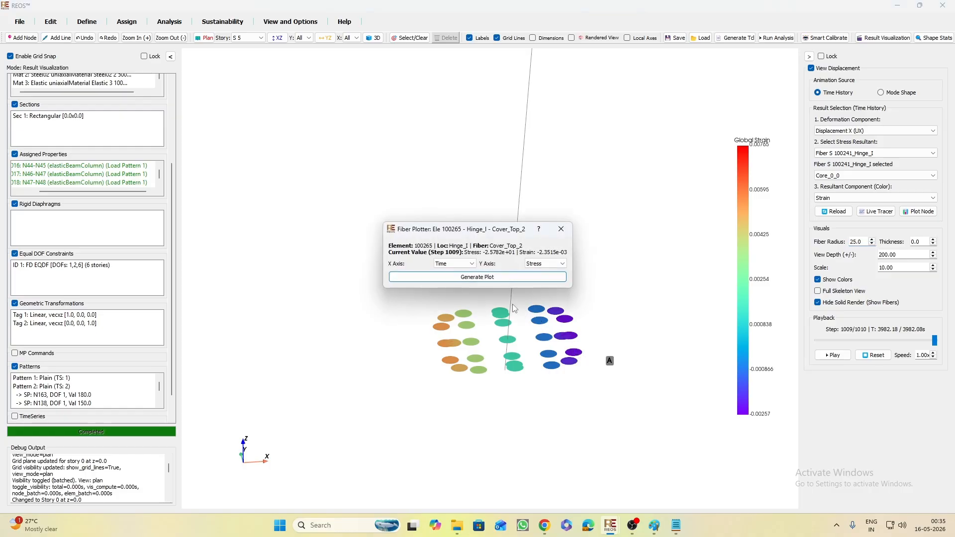
click(474, 278)
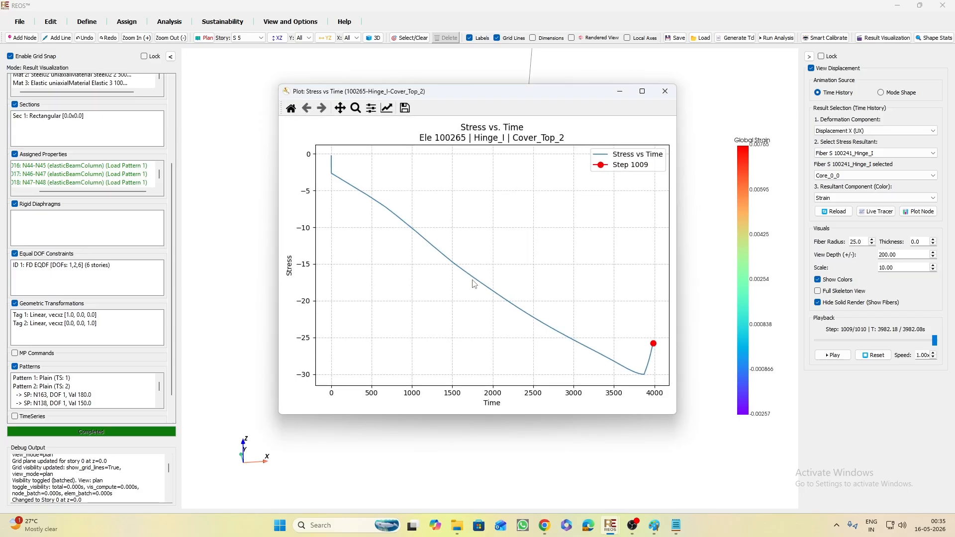
click(665, 91)
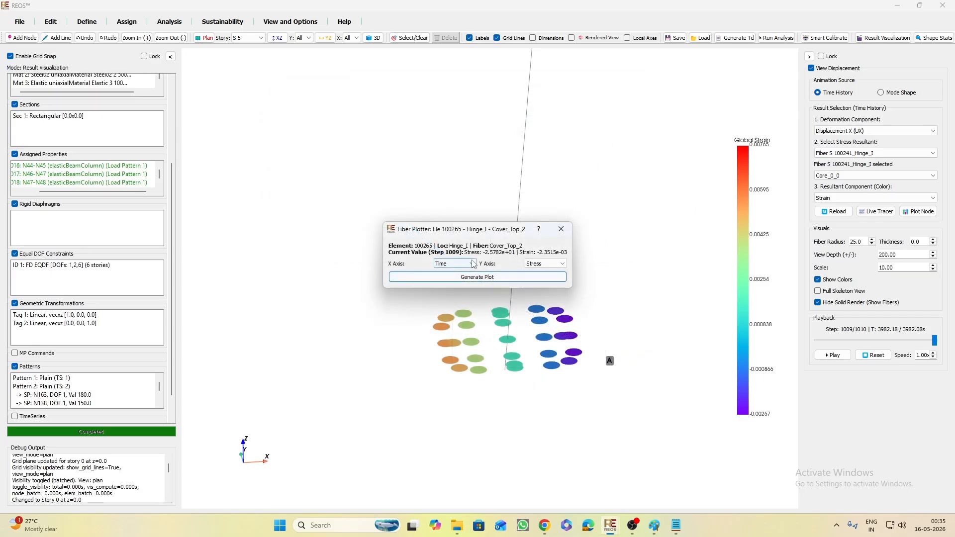
Plot stress against strain for the Cover_Top_2 fiber of element 100265, review the curve, then close the plot and the fiber plotter
click(455, 263)
click(449, 286)
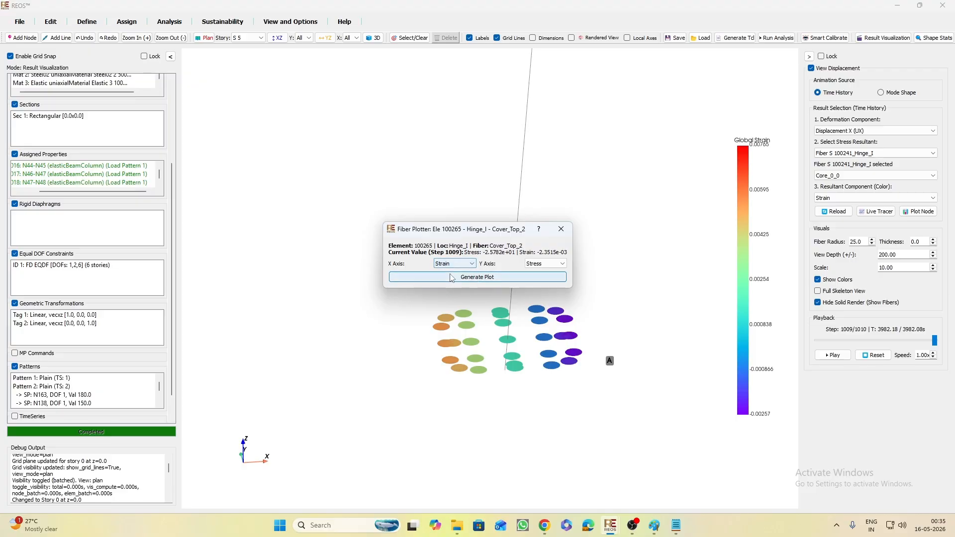
click(453, 277)
drag(576, 100, 371, 64)
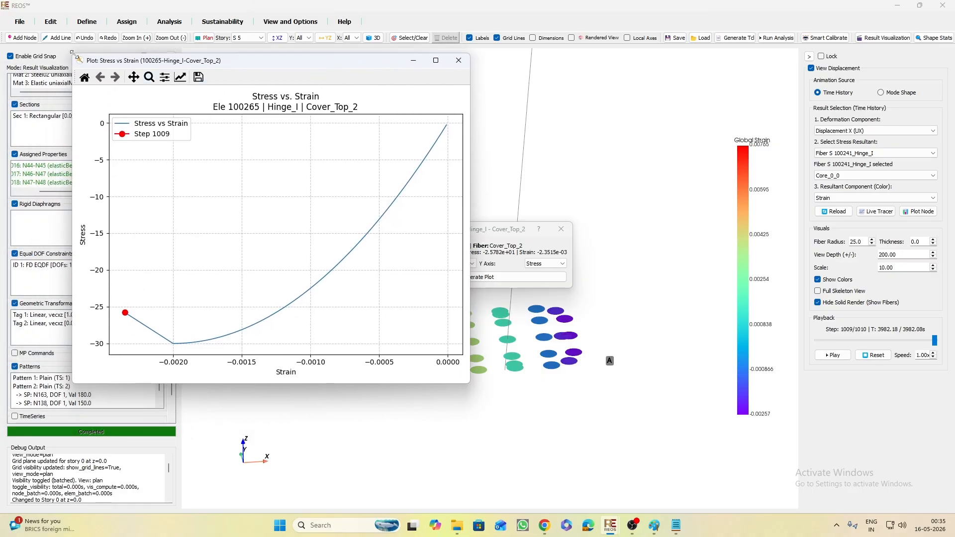
drag(74, 56, 125, 88)
drag(352, 102, 258, 89)
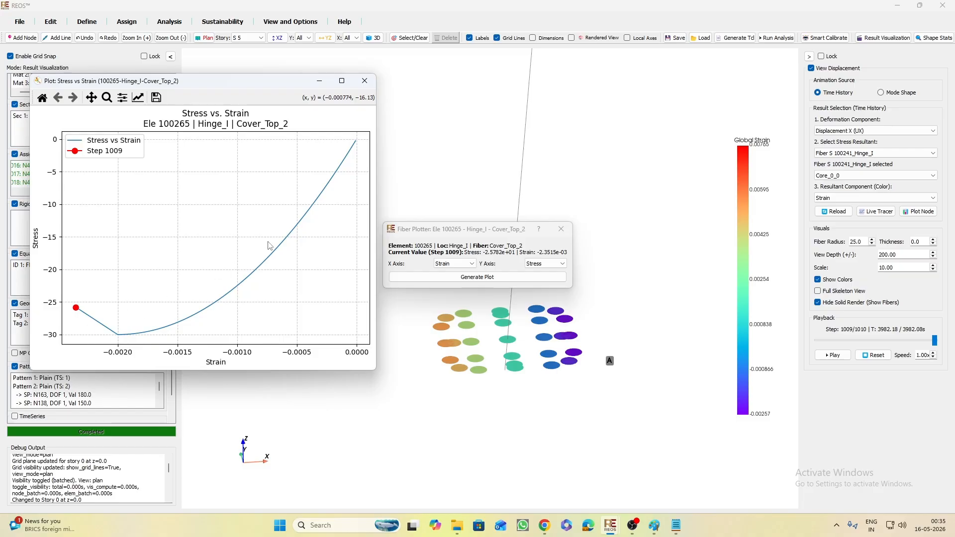
click(364, 81)
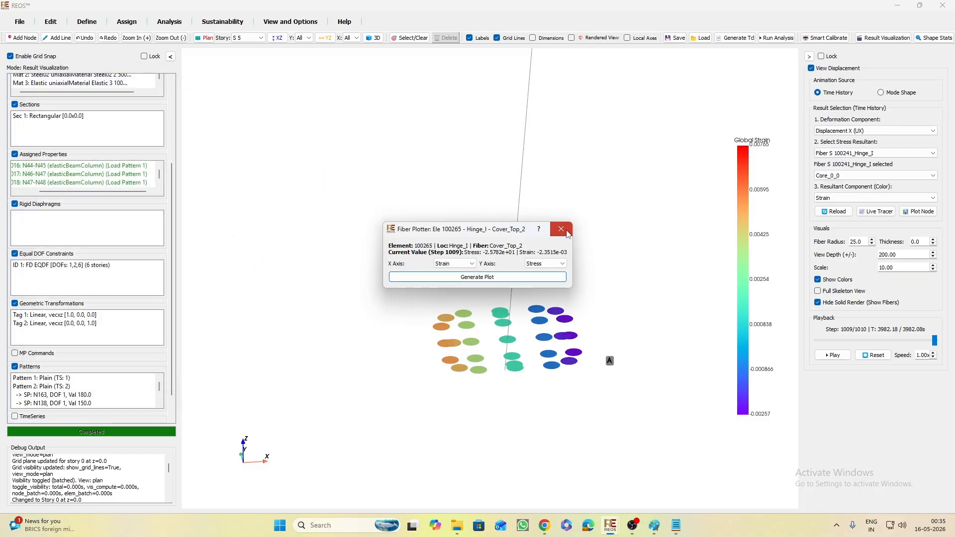
click(561, 229)
Compare the strain coloring of the column base sections along grids A to C, then examine the adjacent column base on grid A closely
scroll(449, 361, down, 1)
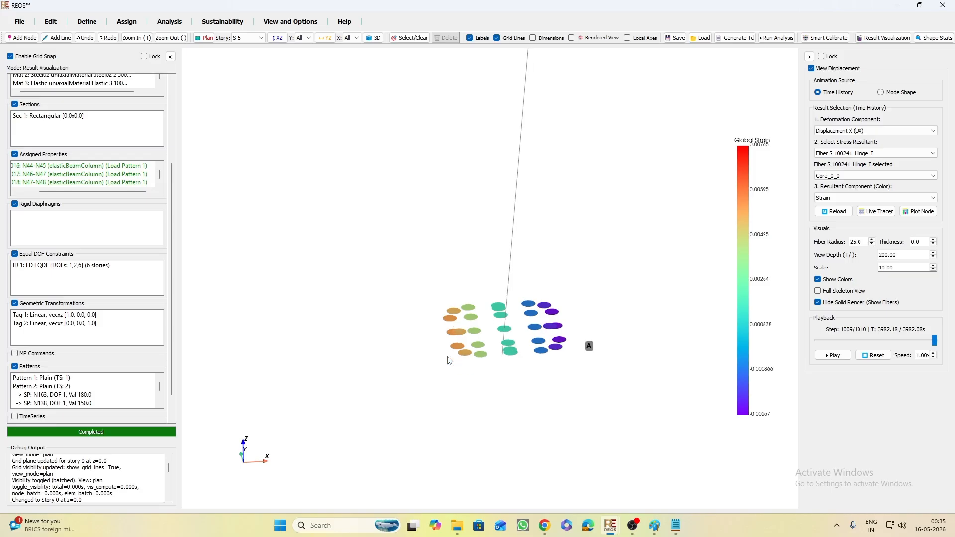
scroll(513, 409, down, 2)
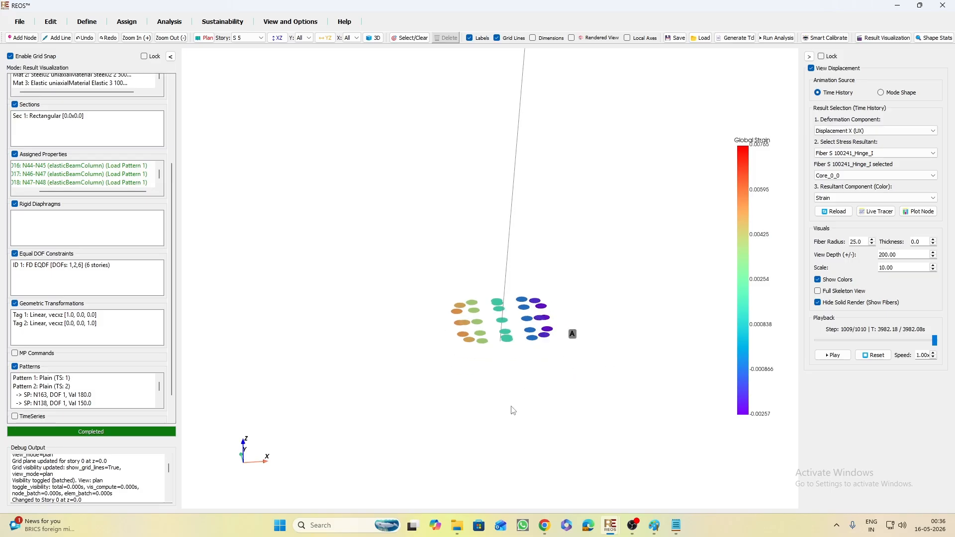
scroll(519, 395, down, 2)
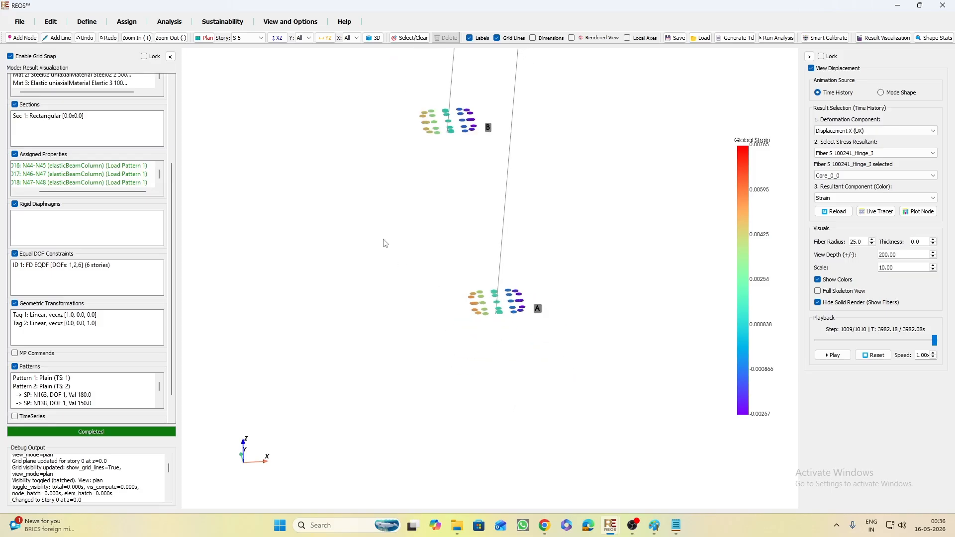
scroll(490, 326, down, 3)
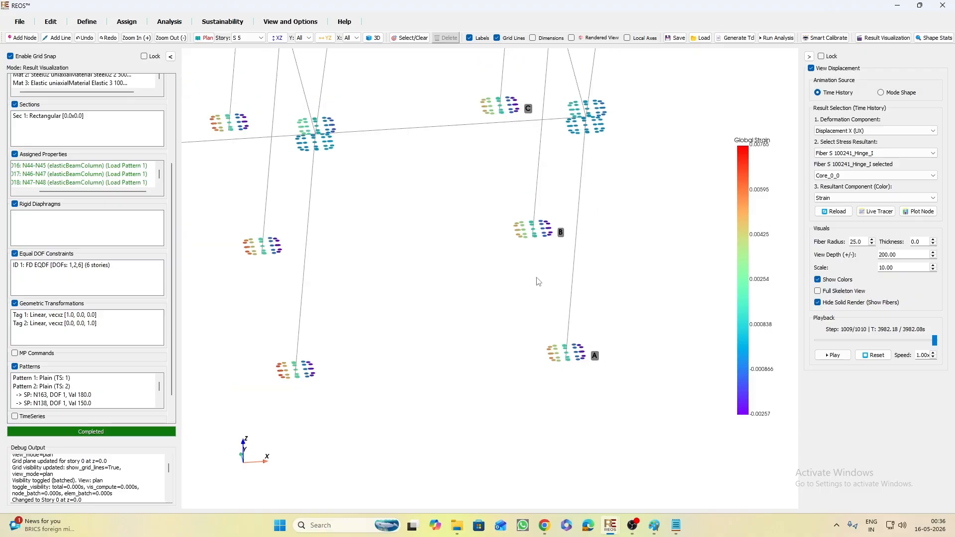
middle_drag(392, 363, 530, 335)
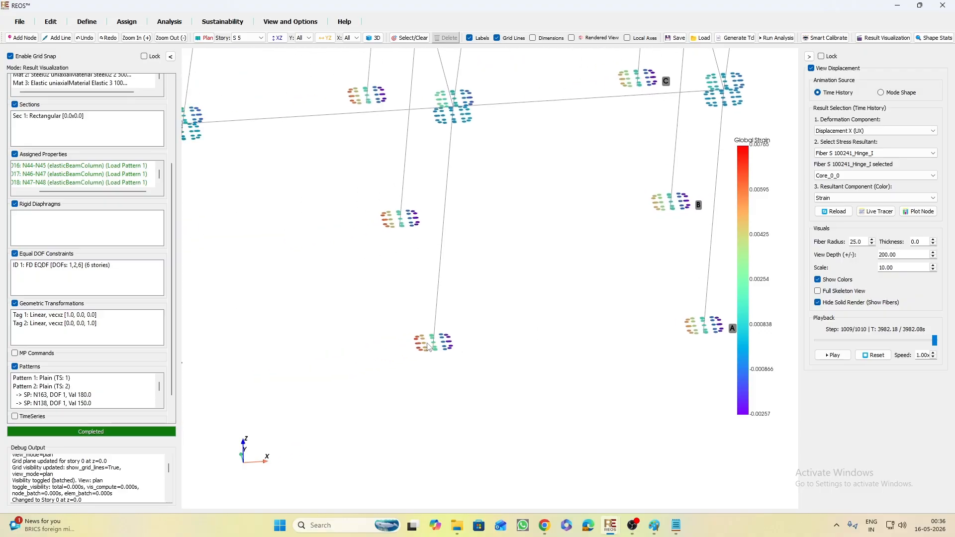
scroll(427, 348, up, 3)
scroll(456, 354, up, 1)
middle_drag(456, 354, 198, 251)
scroll(198, 251, down, 2)
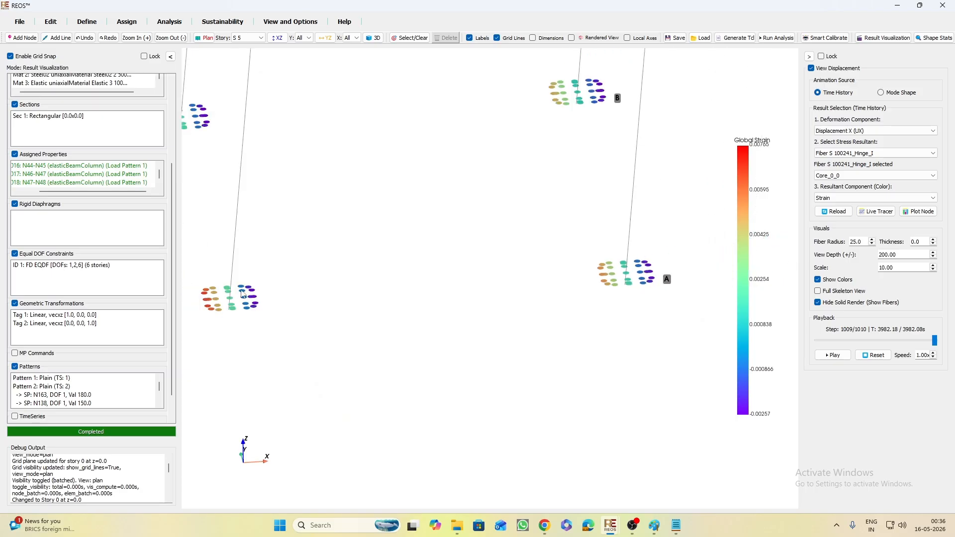
scroll(432, 308, down, 2)
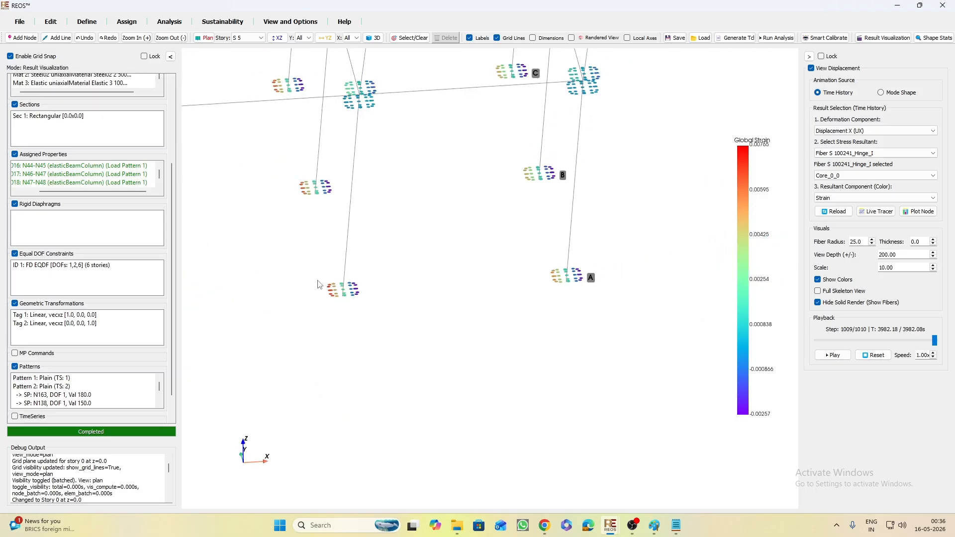
scroll(318, 281, up, 3)
middle_drag(320, 282, 601, 209)
scroll(401, 334, up, 3)
scroll(404, 335, up, 1)
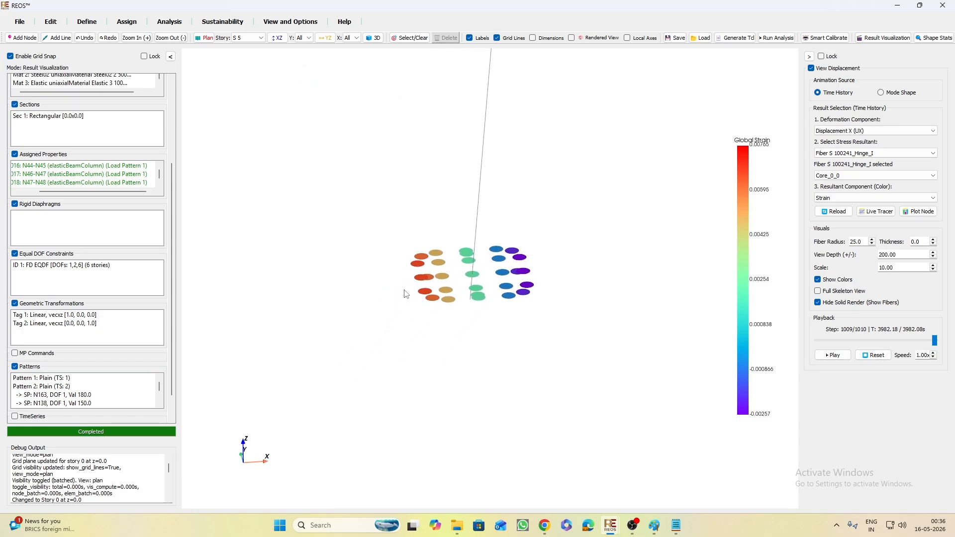
Plot stress against strain for the Rebar_2 fiber of element 100259 at Hinge_I
click(433, 281)
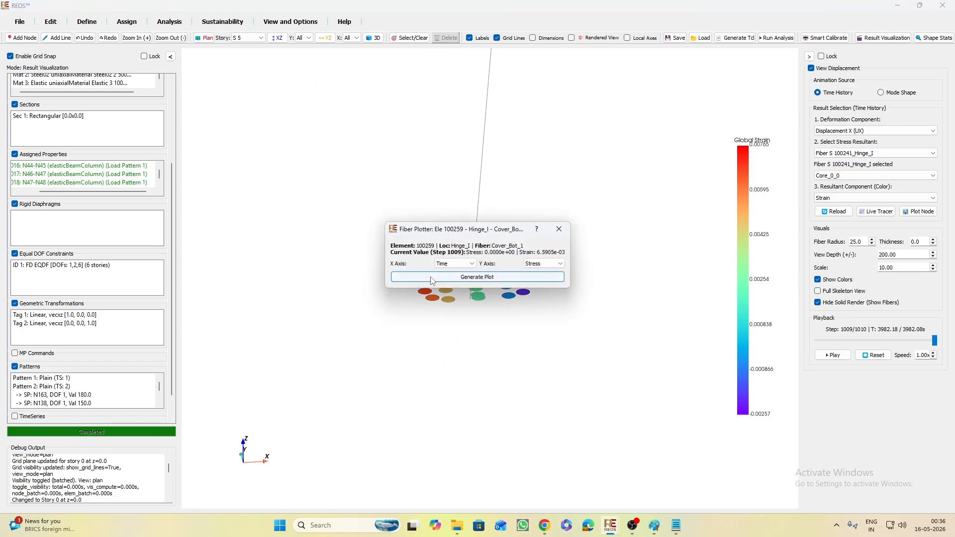
click(560, 230)
scroll(456, 285, up, 2)
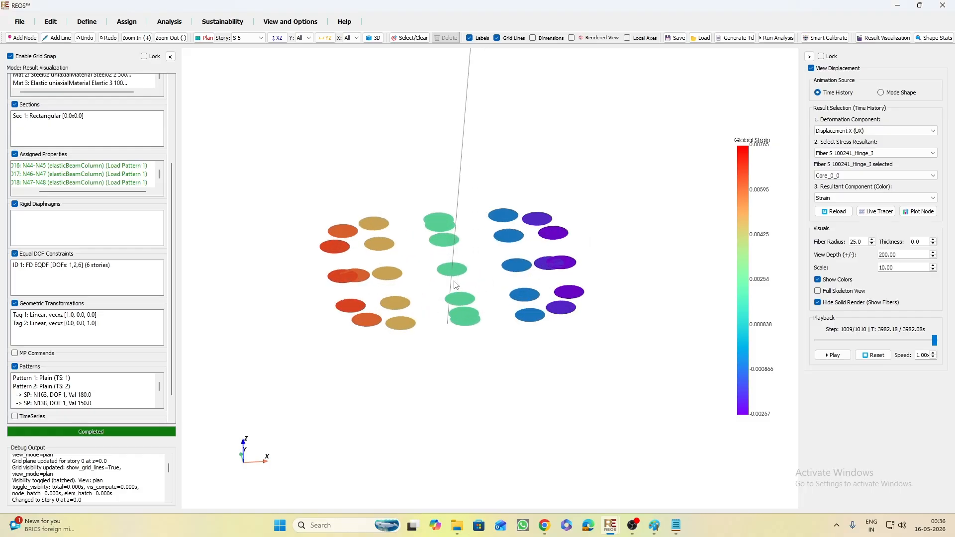
click(367, 278)
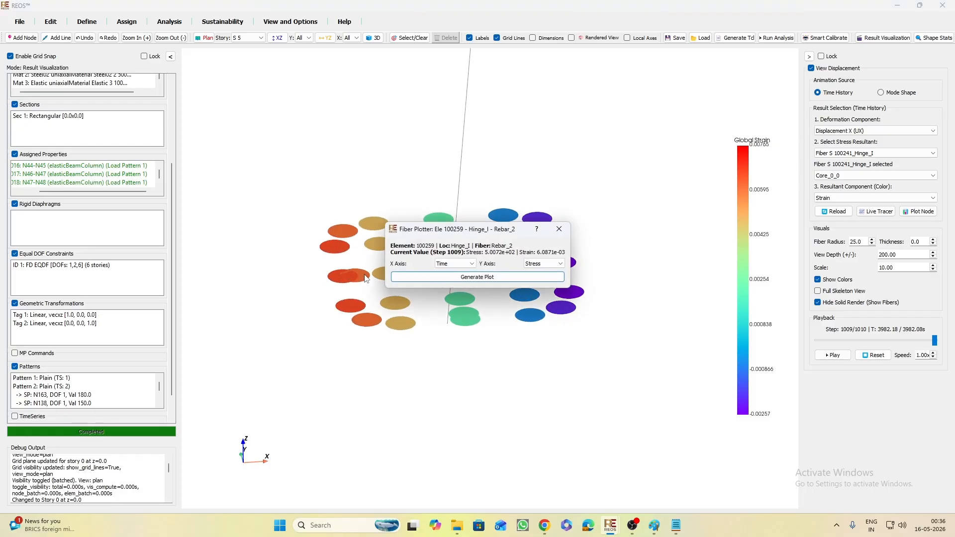
click(467, 264)
click(463, 281)
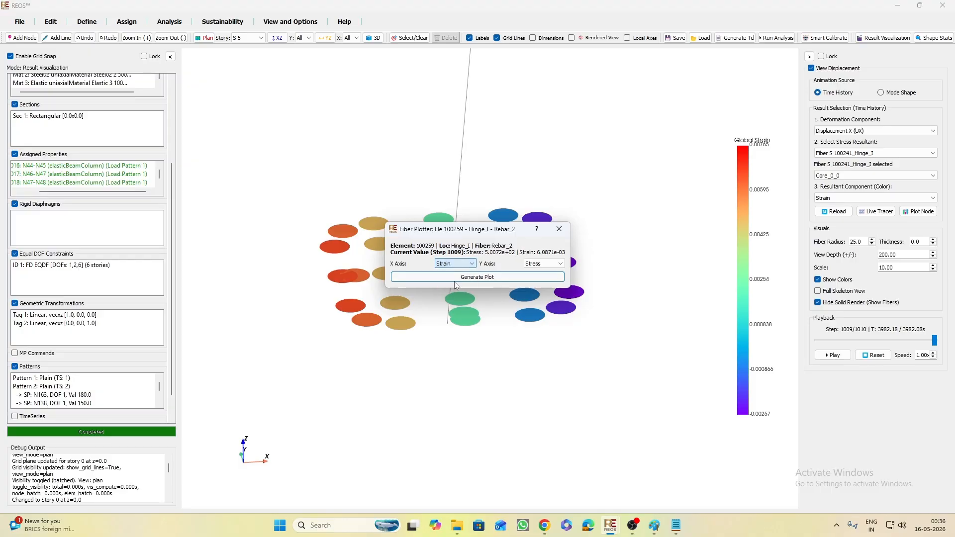
click(468, 279)
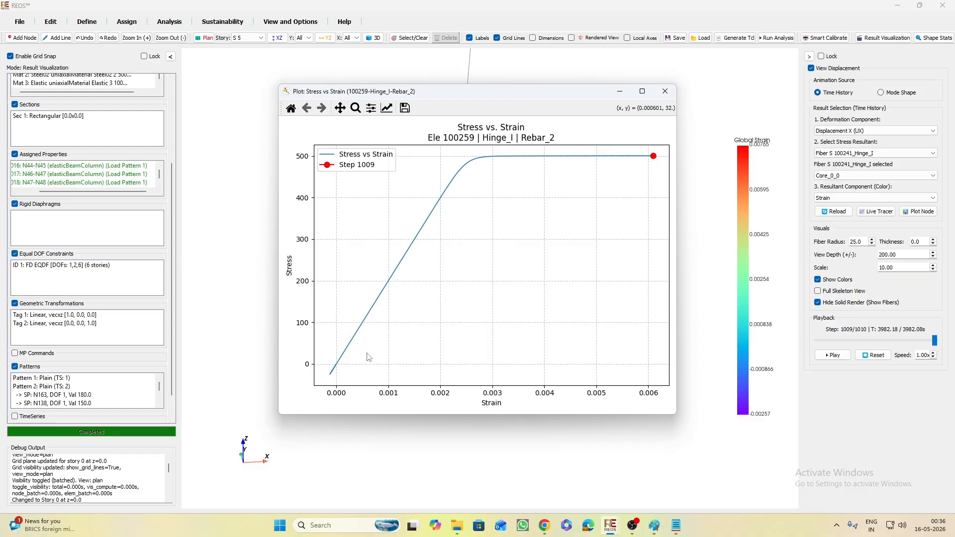
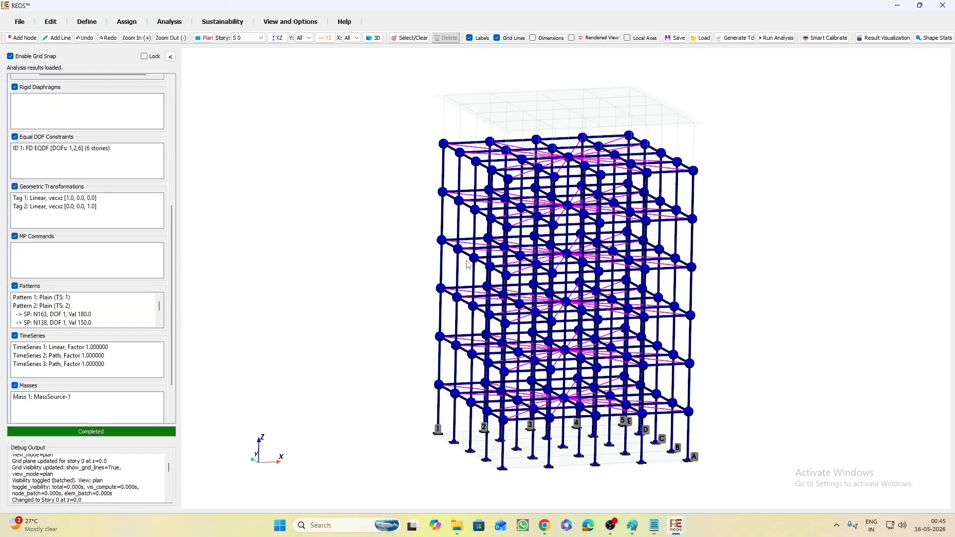
Start result visualization for the loaded analysis and plot the displacement time history of node 160
click(178, 24)
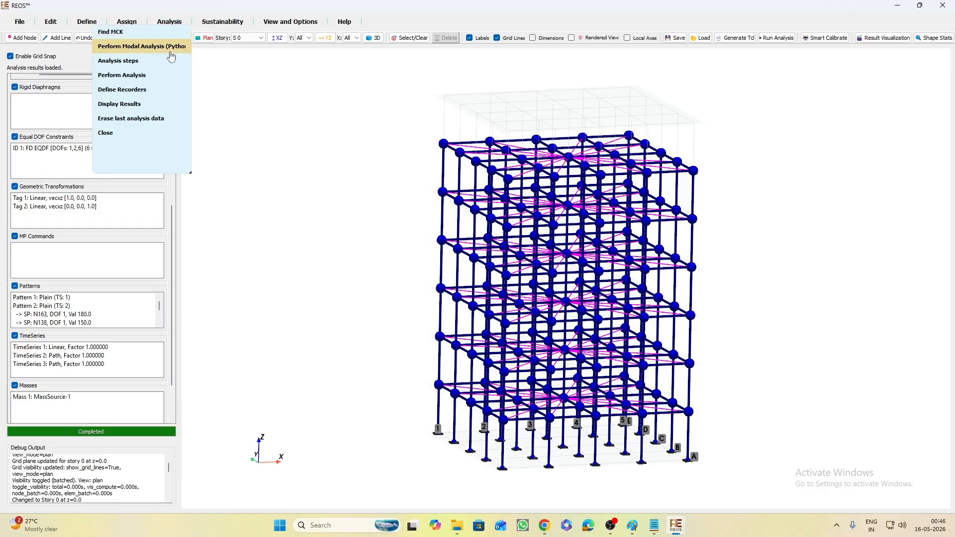
click(895, 42)
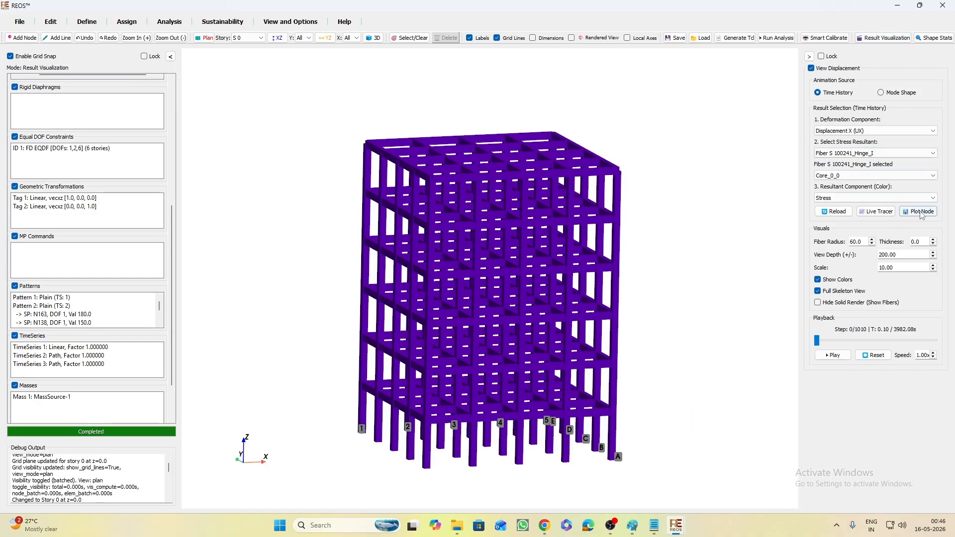
click(920, 212)
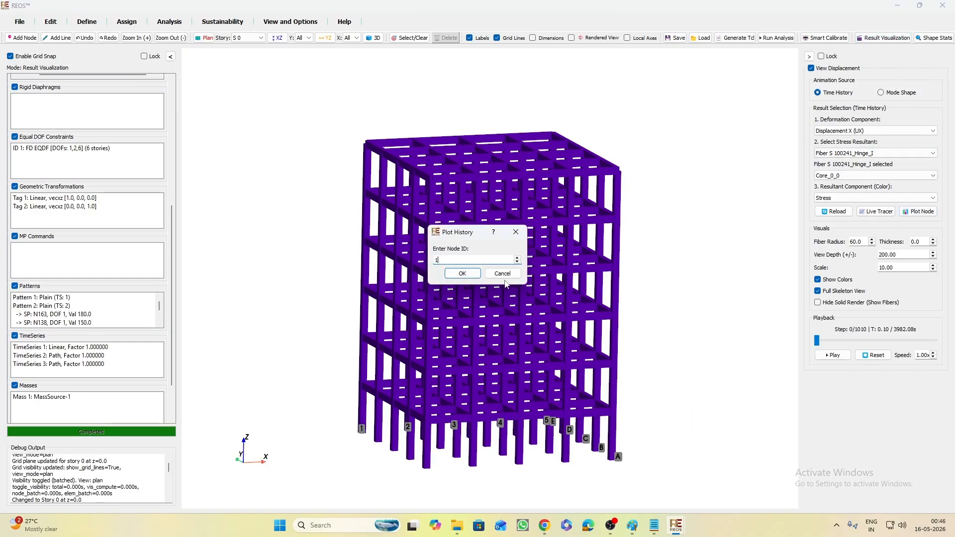
click(462, 274)
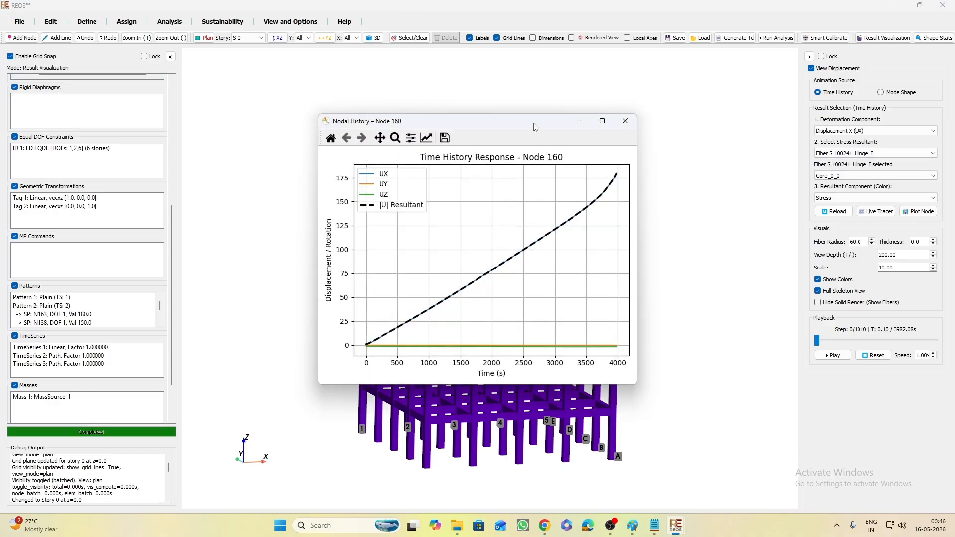
Review the time history response plot of node 160 beside the frame model and close it
drag(535, 127, 492, 73)
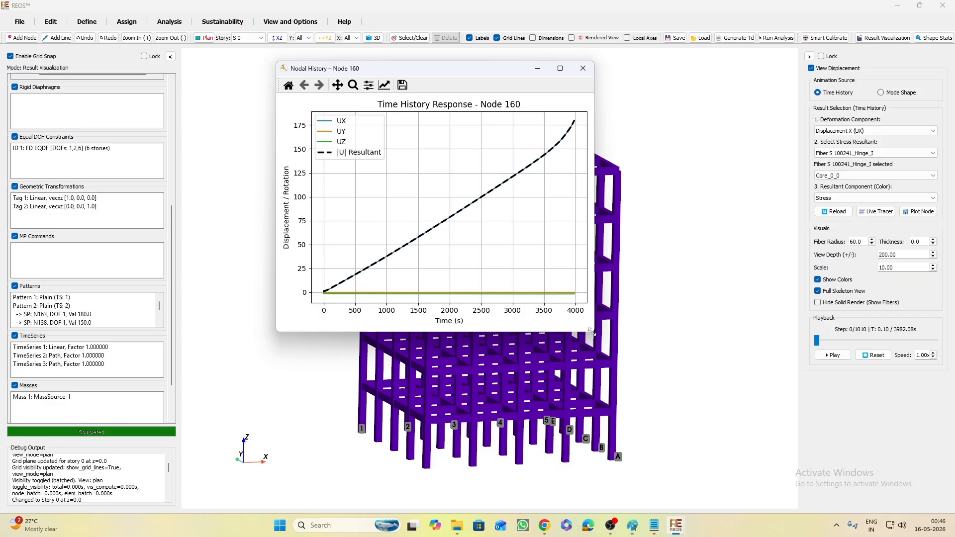
click(877, 211)
drag(462, 73, 524, 111)
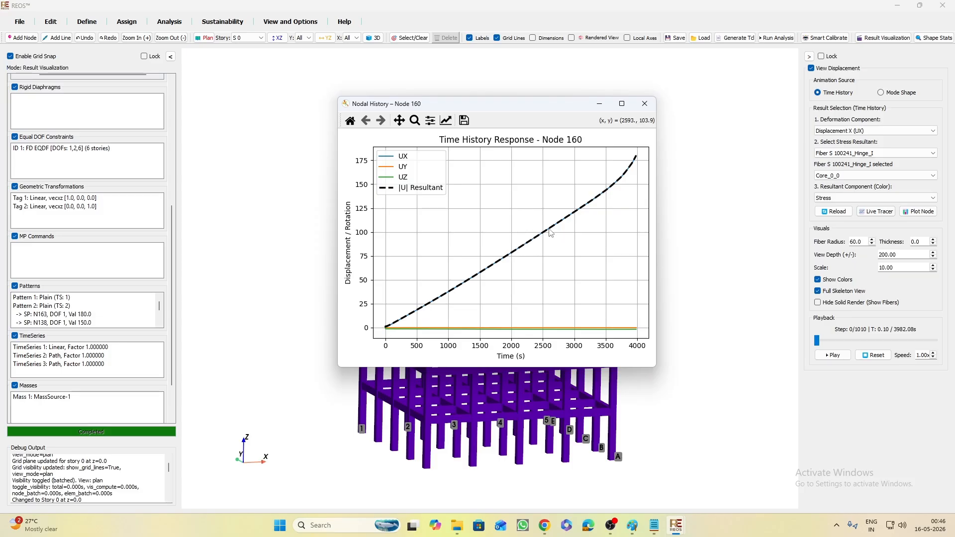
drag(558, 107, 658, 92)
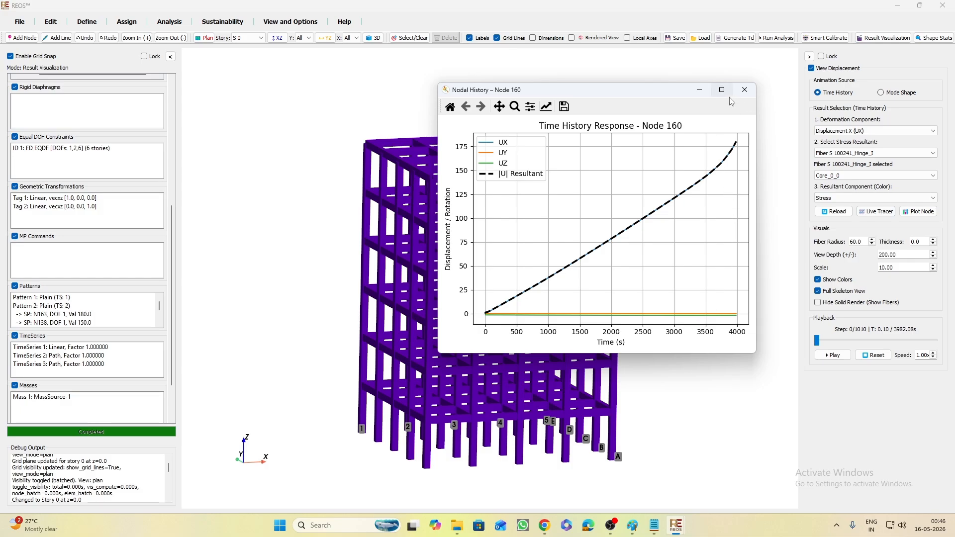
click(745, 89)
Reopen the node history prompt, cancel it and look up the nodes with prescribed displacements listed under Pattern 2
click(920, 213)
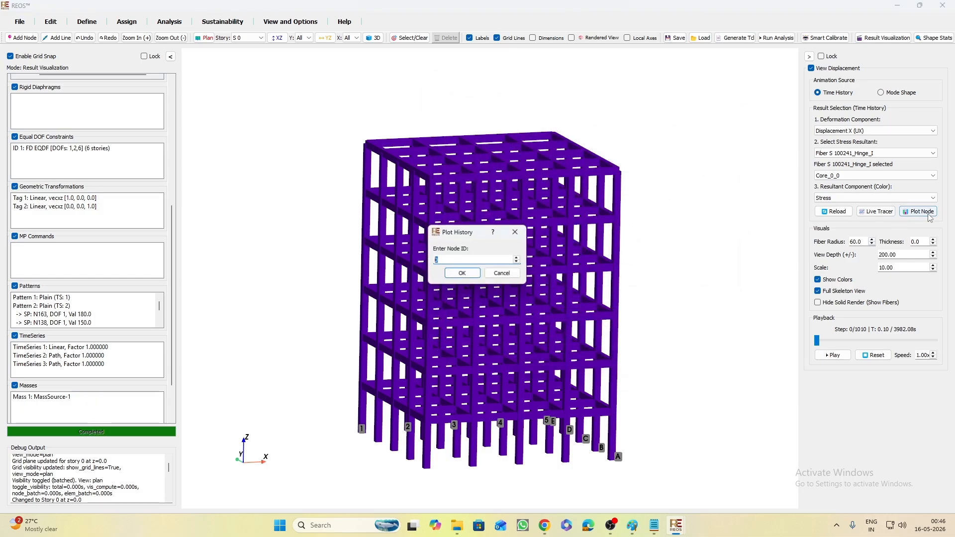
click(515, 232)
scroll(54, 310, down, 2)
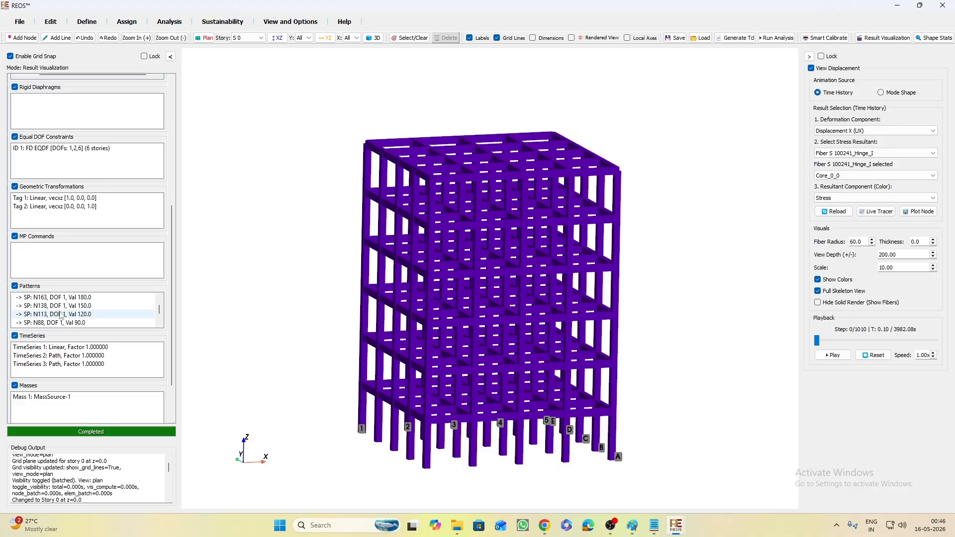
scroll(56, 319, down, 3)
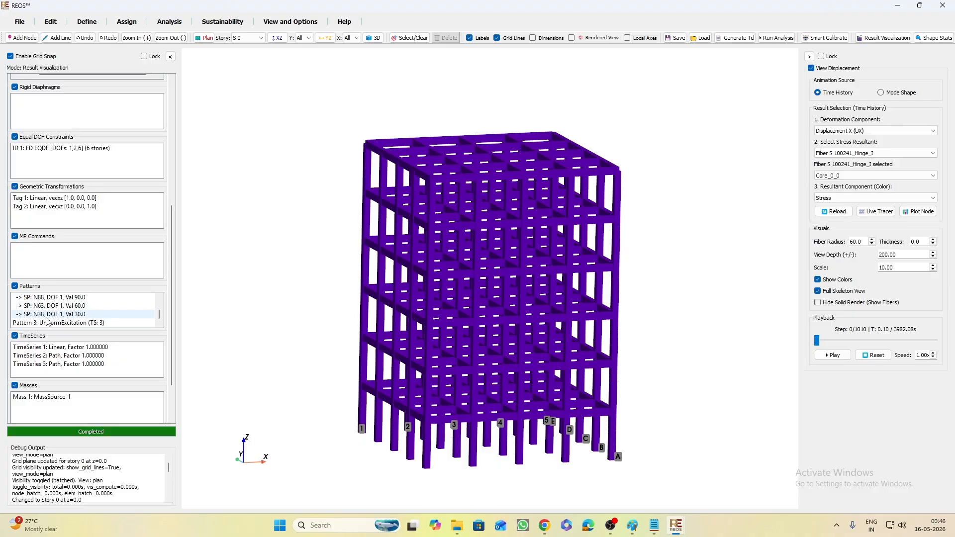
Plot the displacement time history of node 138, review the response curves and close the plot
scroll(47, 322, up, 3)
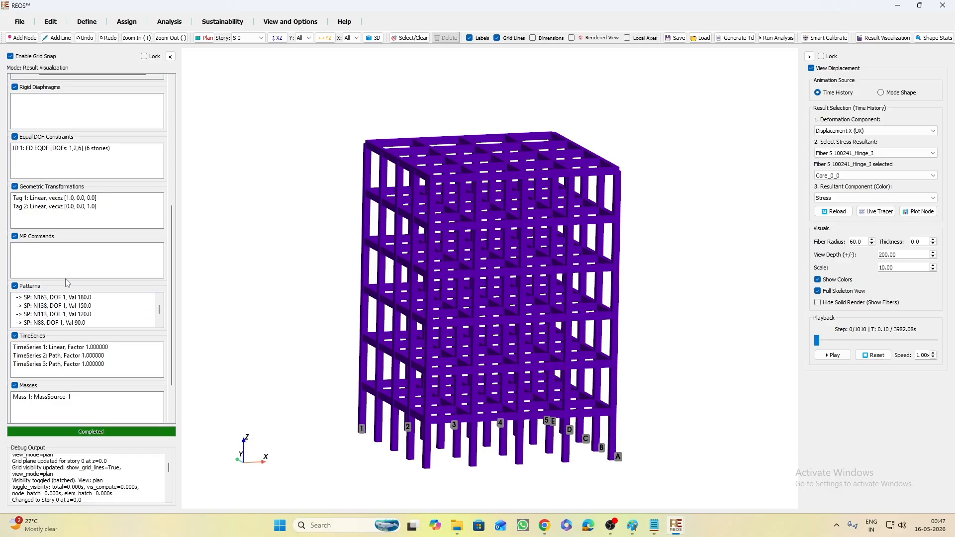
click(918, 211)
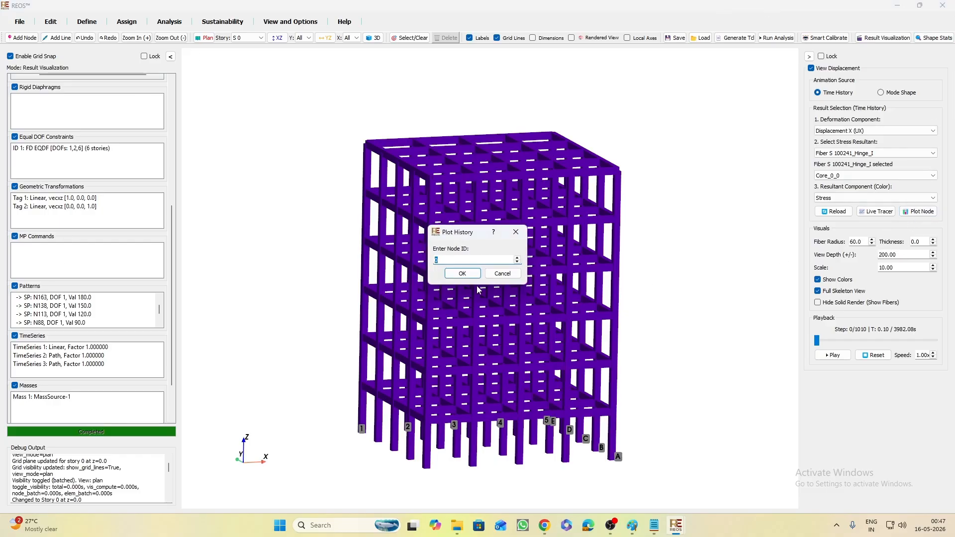
text(8)
click(462, 274)
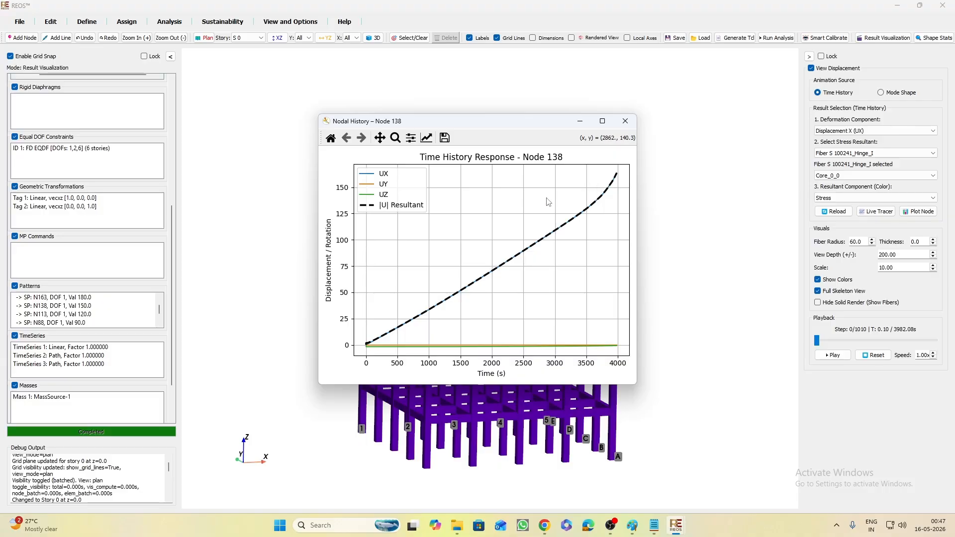
click(626, 122)
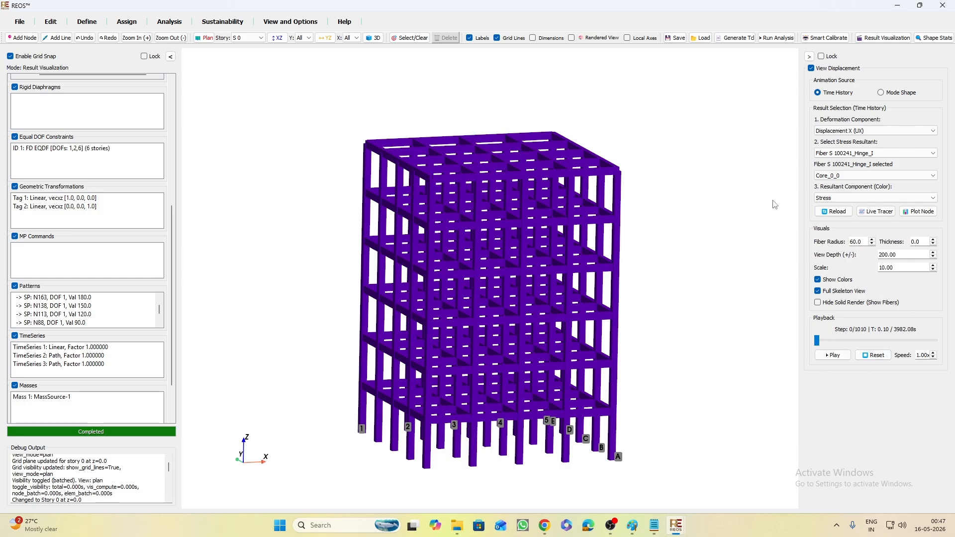
In the saved analysis steps, exclude static step 2 from the run and include transient step 3
click(374, 38)
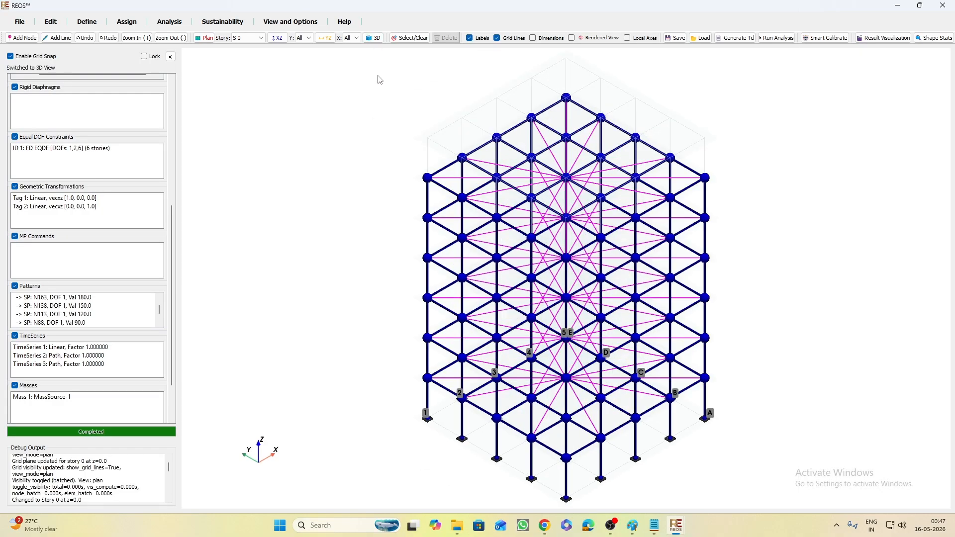
drag(373, 283, 309, 242)
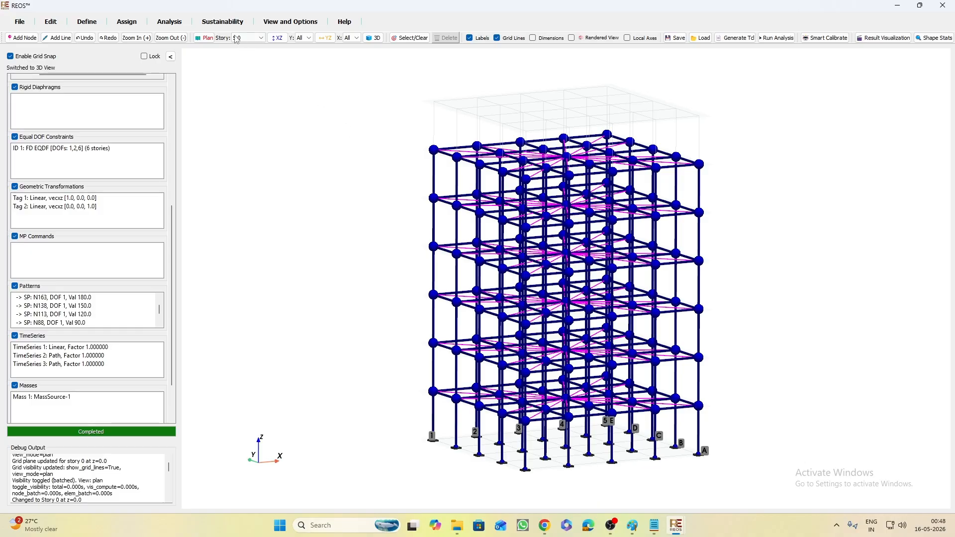
click(170, 22)
click(113, 60)
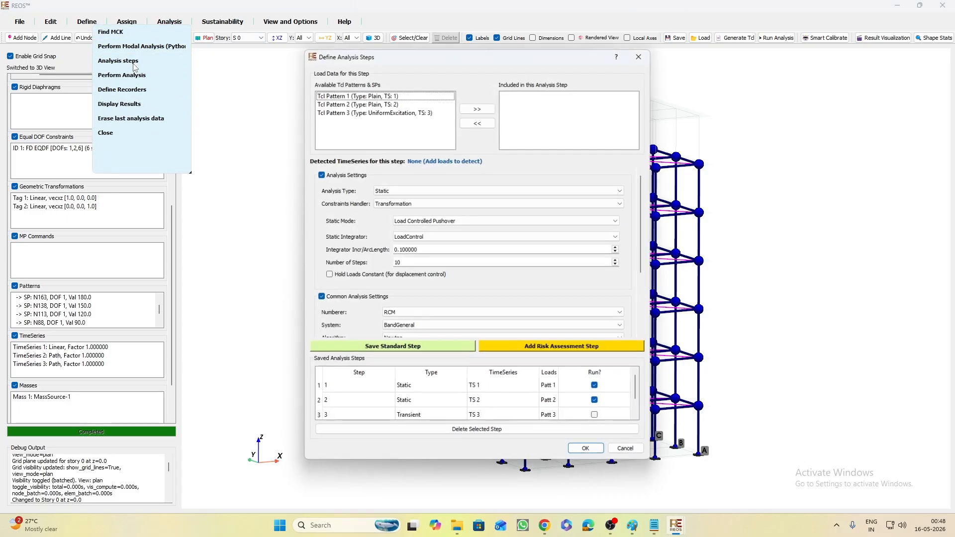
click(595, 401)
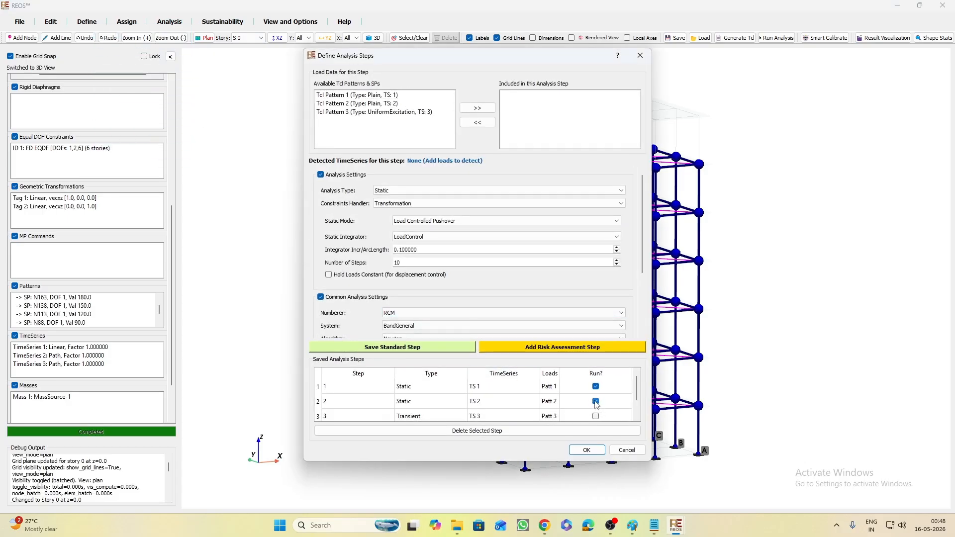
click(596, 417)
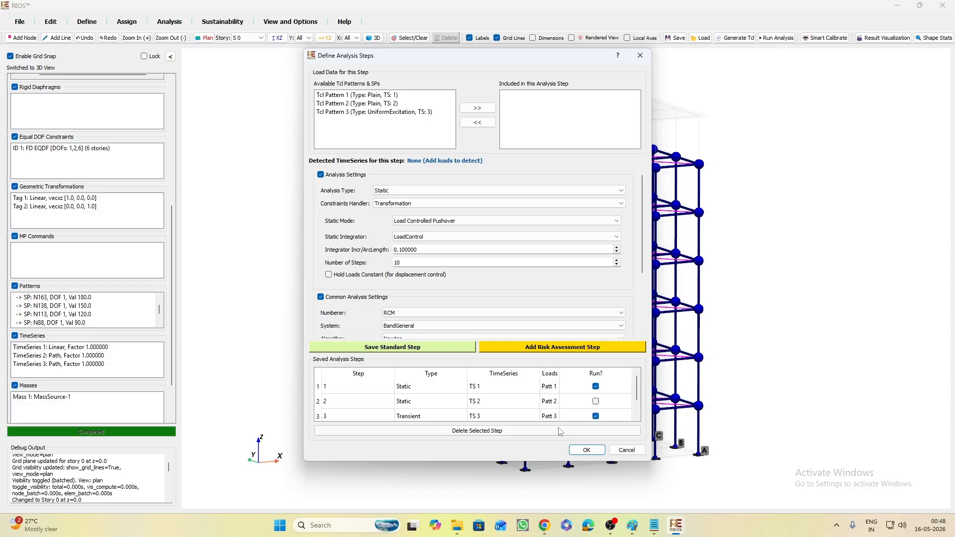
click(587, 450)
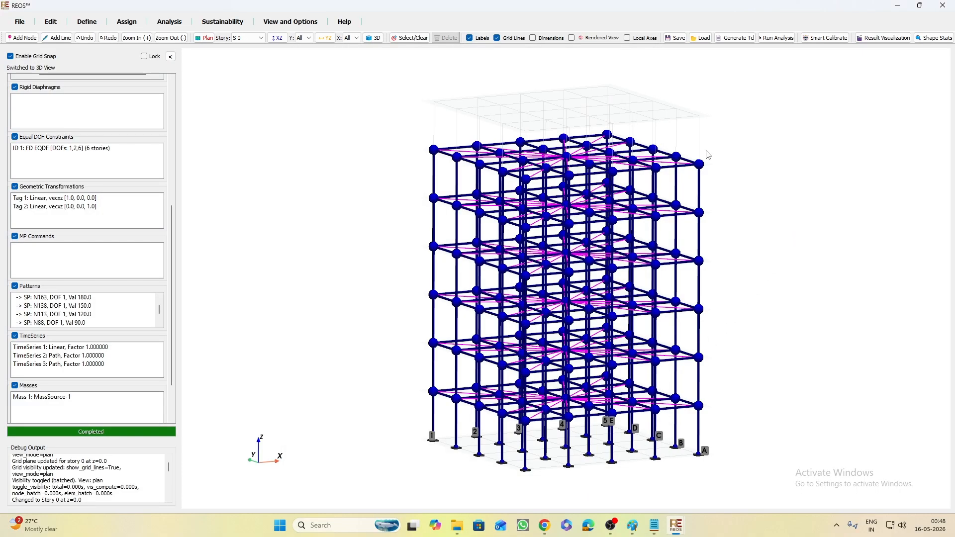
Erase all loaded results of the last analysis
click(170, 22)
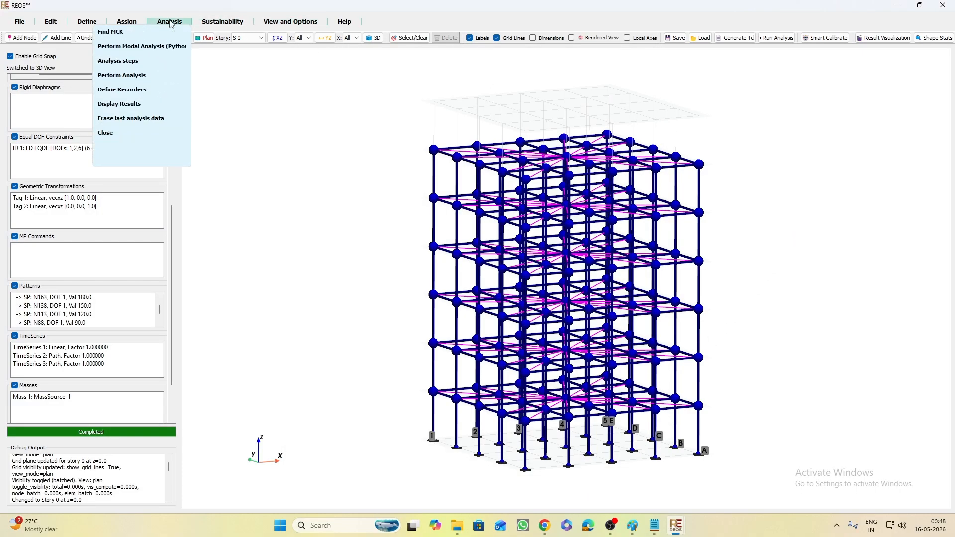
click(131, 118)
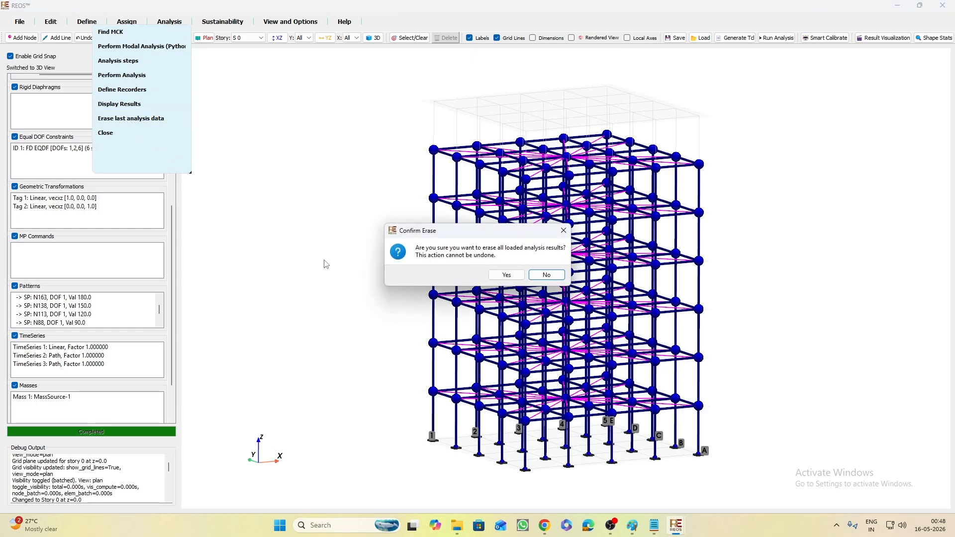
click(507, 276)
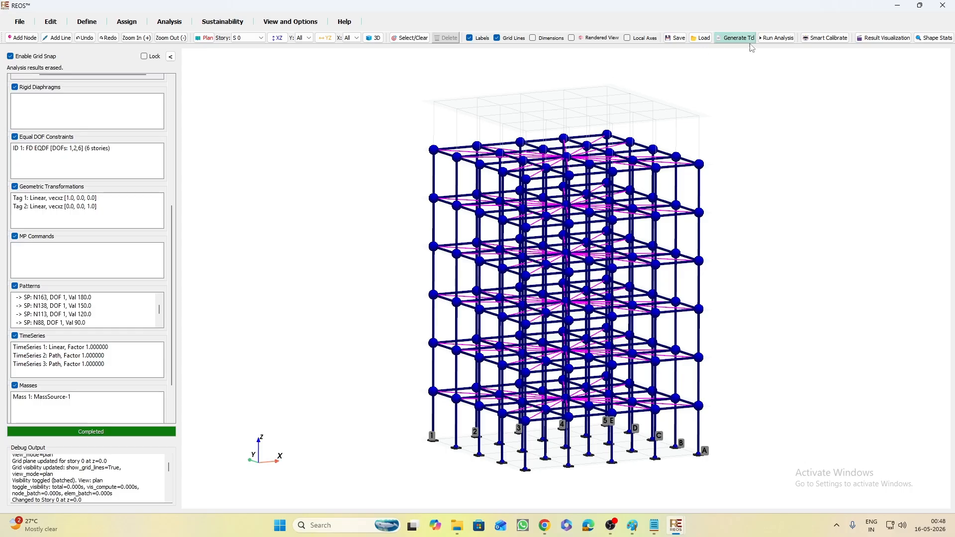
Run the analysis with the TCL Scripts folder as the workspace for the generated scripts
click(783, 42)
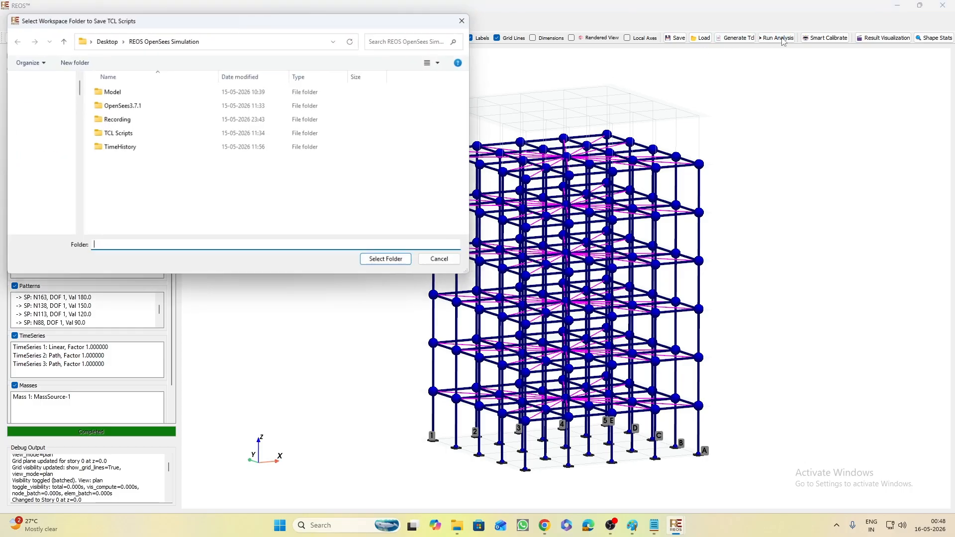
click(148, 134)
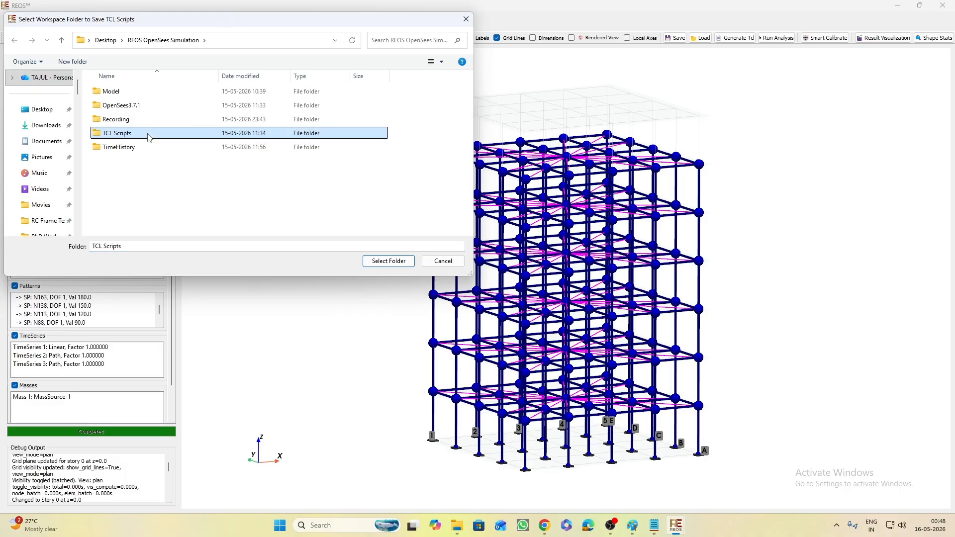
click(388, 261)
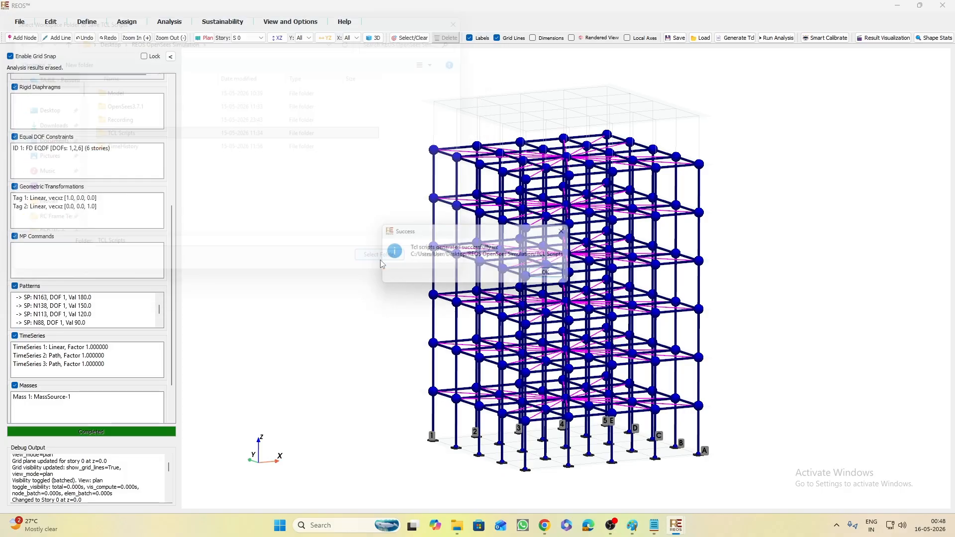
click(548, 274)
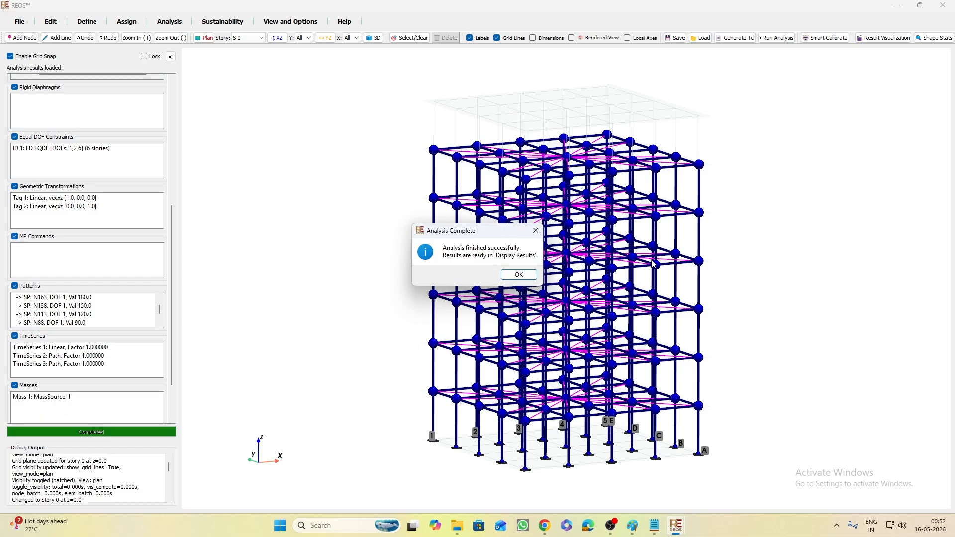
click(520, 275)
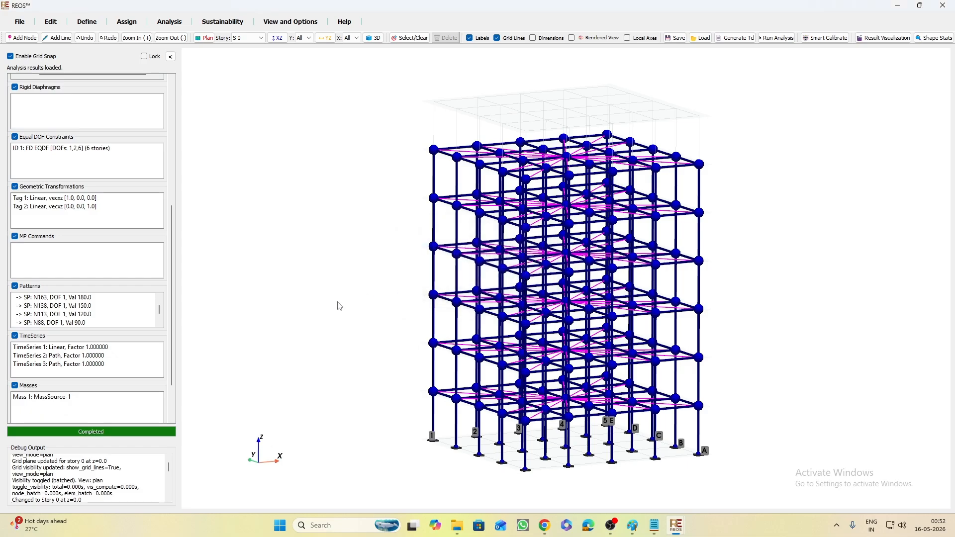
Display the story response profiles and step through the X-direction inter-story drift profile up to 19.08 s
click(169, 21)
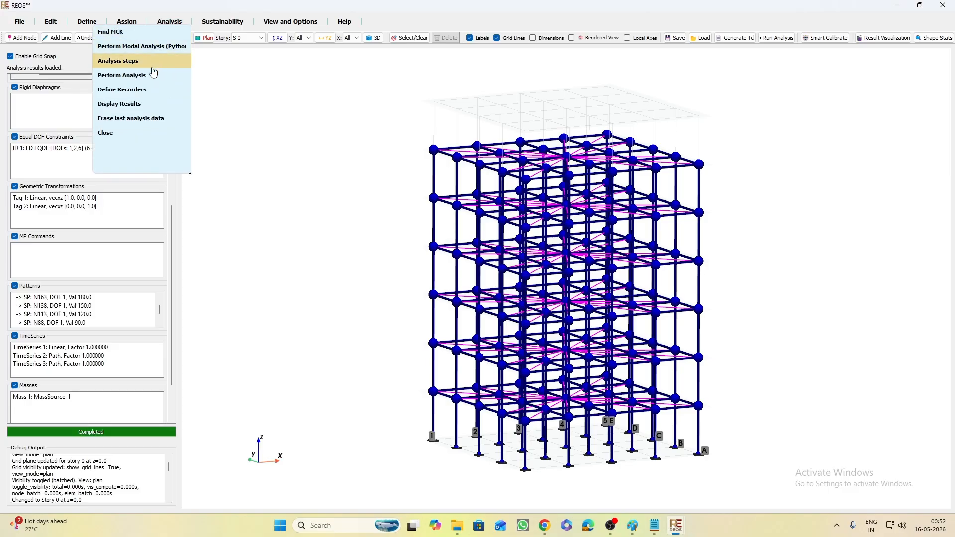
click(130, 104)
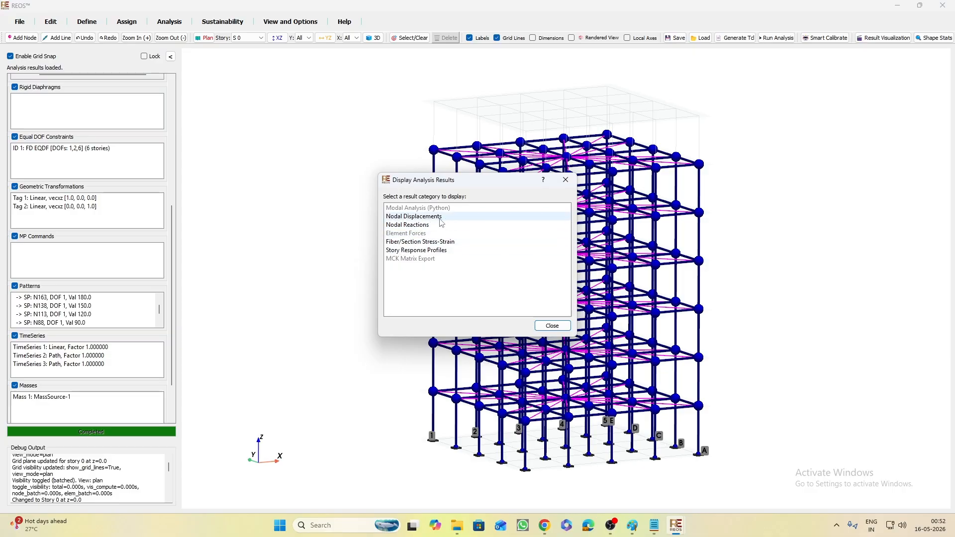
double_click(450, 250)
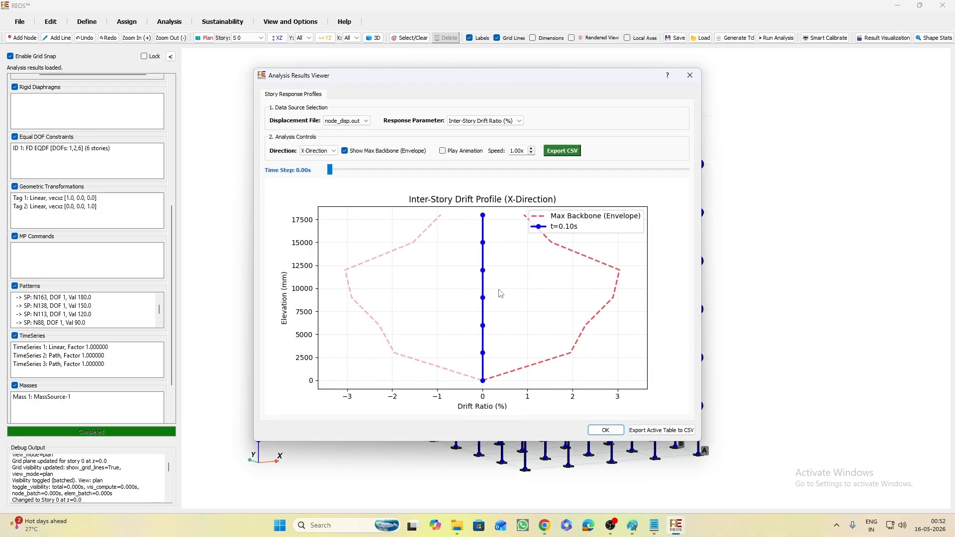
mouse_move(330, 170)
mouse_down()
mouse_move(522, 184)
mouse_move(677, 180)
mouse_move(331, 168)
mouse_up()
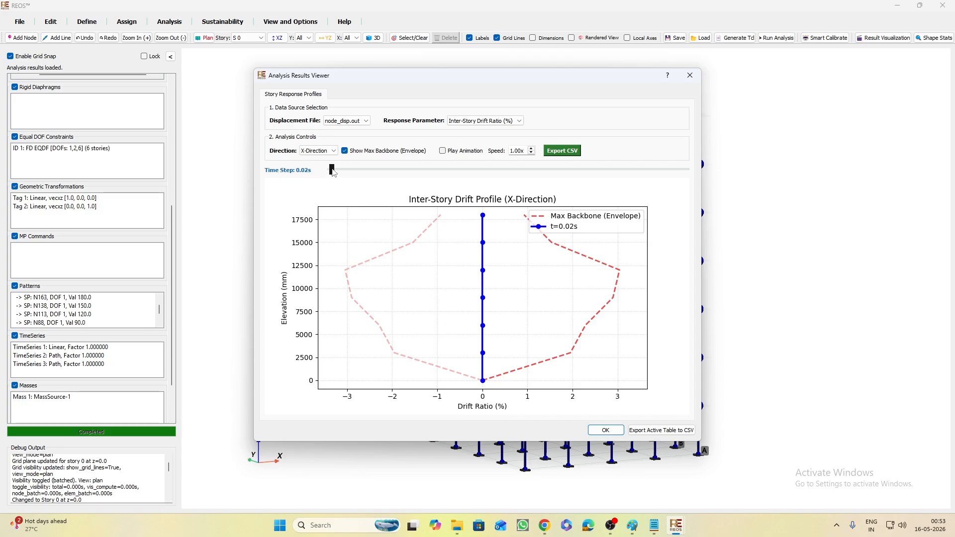
drag(333, 169, 616, 180)
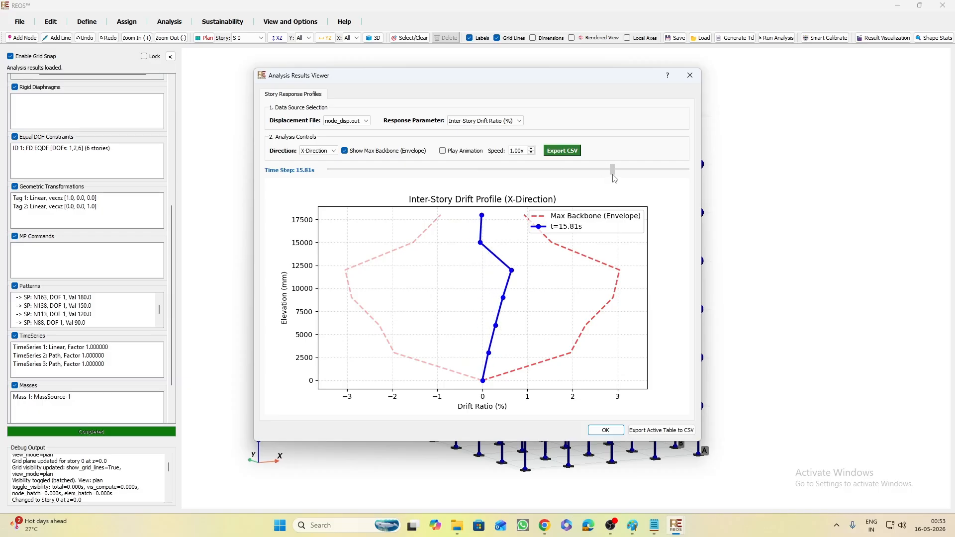
drag(616, 179, 673, 180)
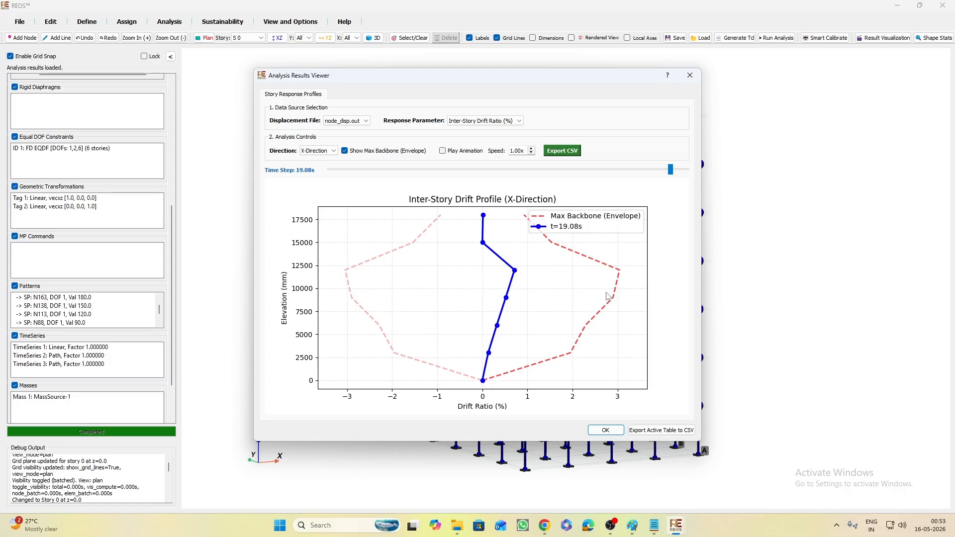
Show the X-direction story displacement profile, step it back to the start of the record and close the results display
click(449, 125)
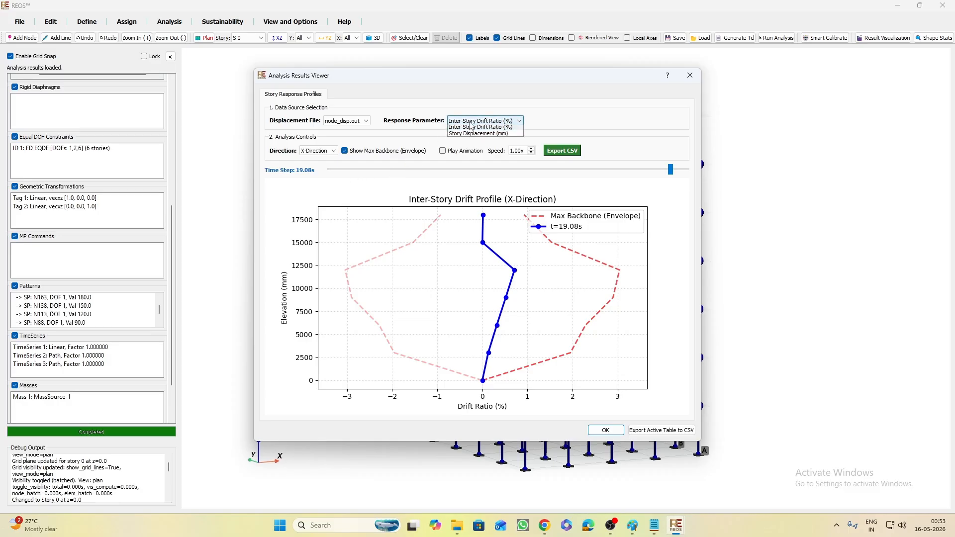
click(471, 139)
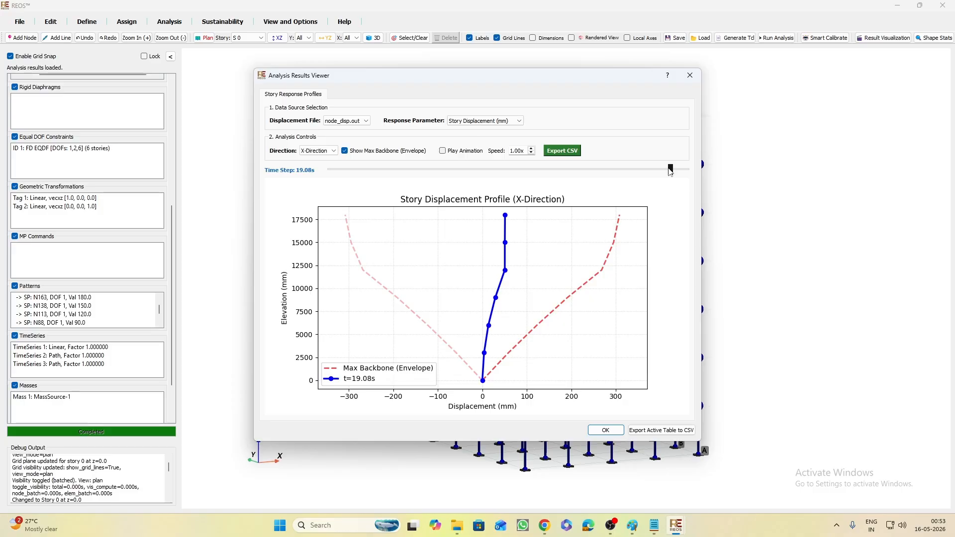
drag(671, 171, 324, 175)
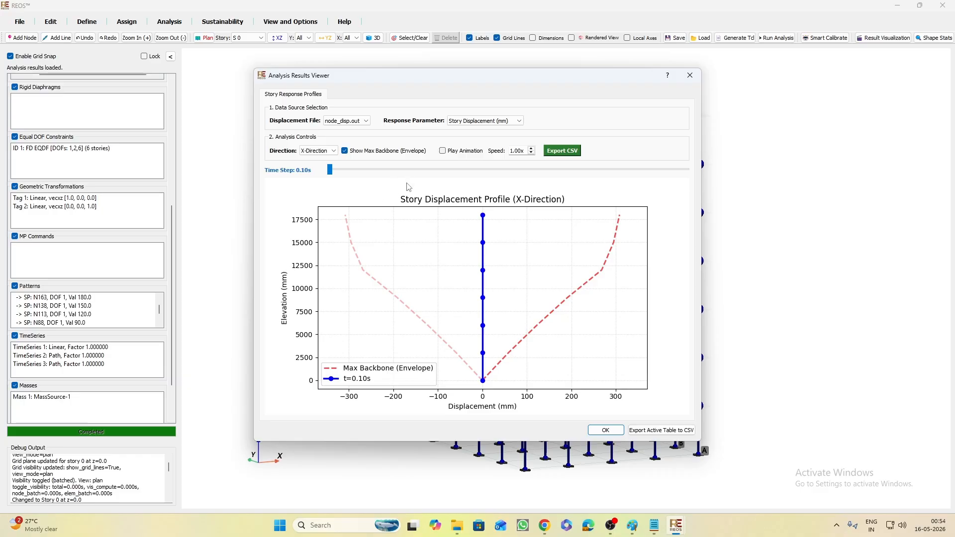
click(609, 431)
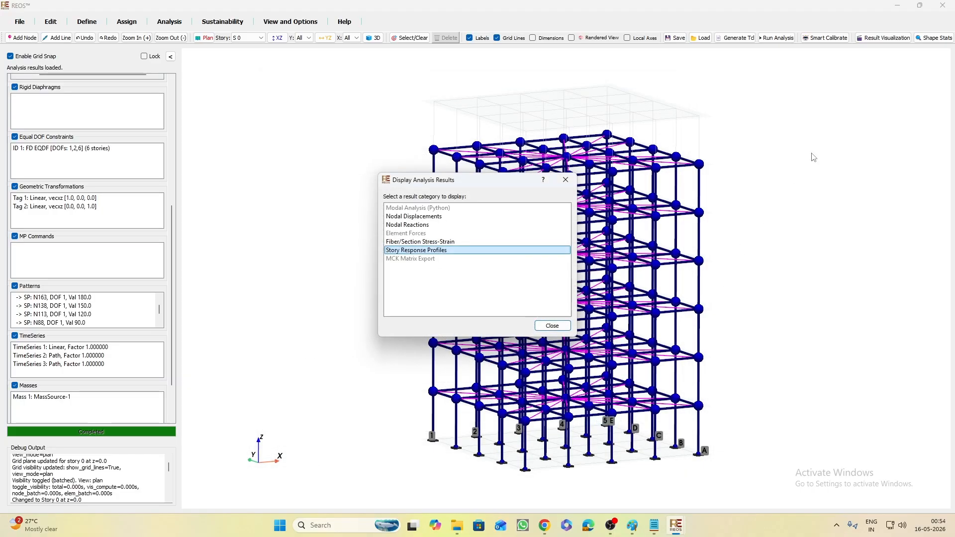
click(553, 326)
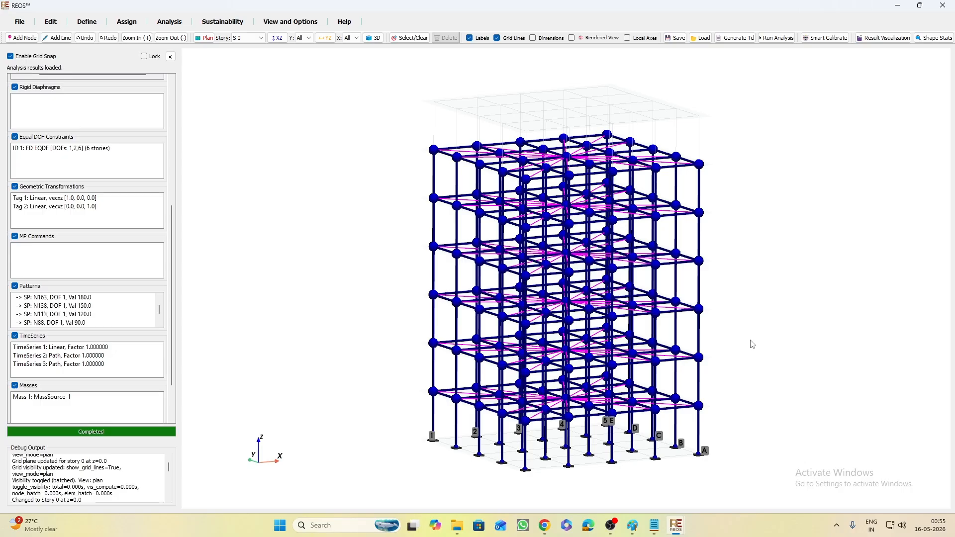
Switch to File Explorer and open definitions.tcl from the TCL Scripts folder in REOS OpenSees Simulation
mouse_move(457, 534)
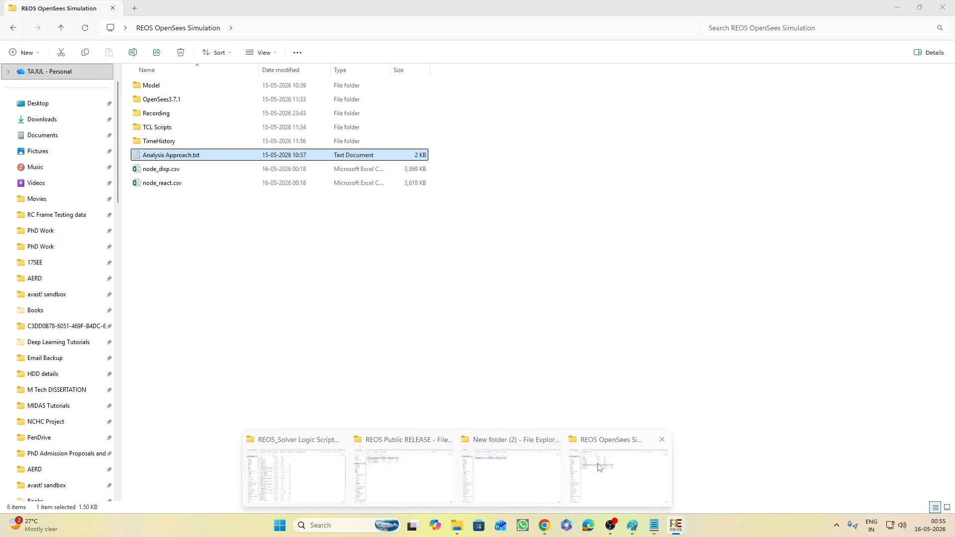
click(600, 466)
double_click(230, 128)
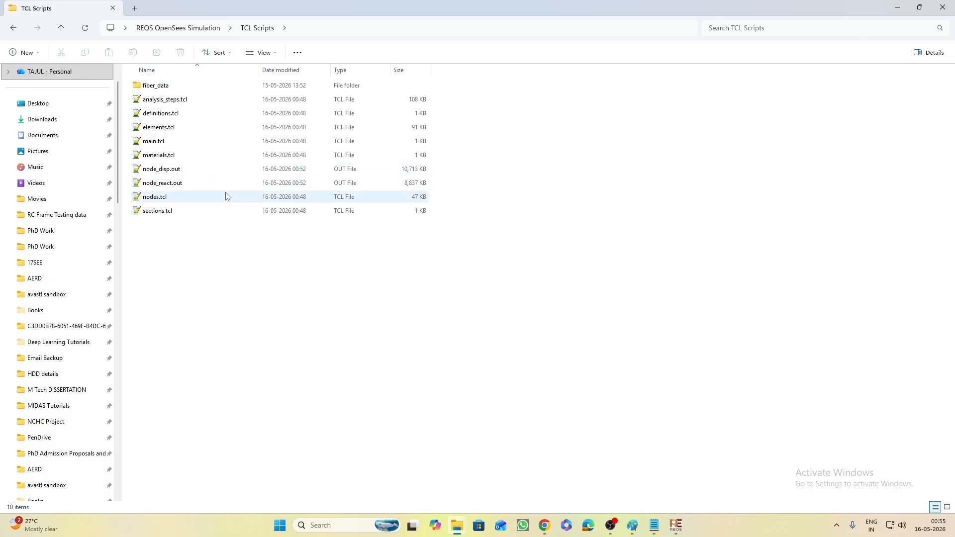
double_click(233, 115)
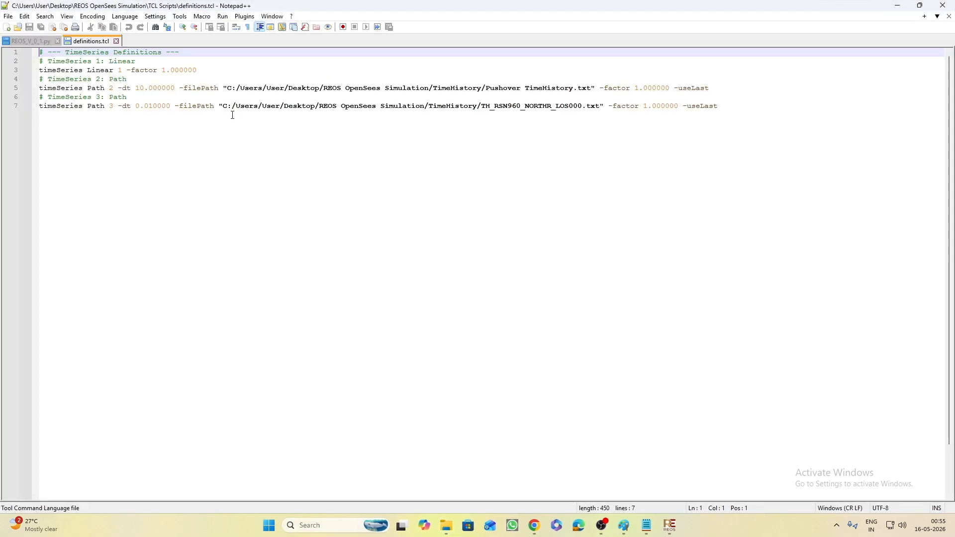
Examine the Linear time series 1 and Path time series 2 definitions in definitions.tcl
triple_click(50, 70)
click(58, 91)
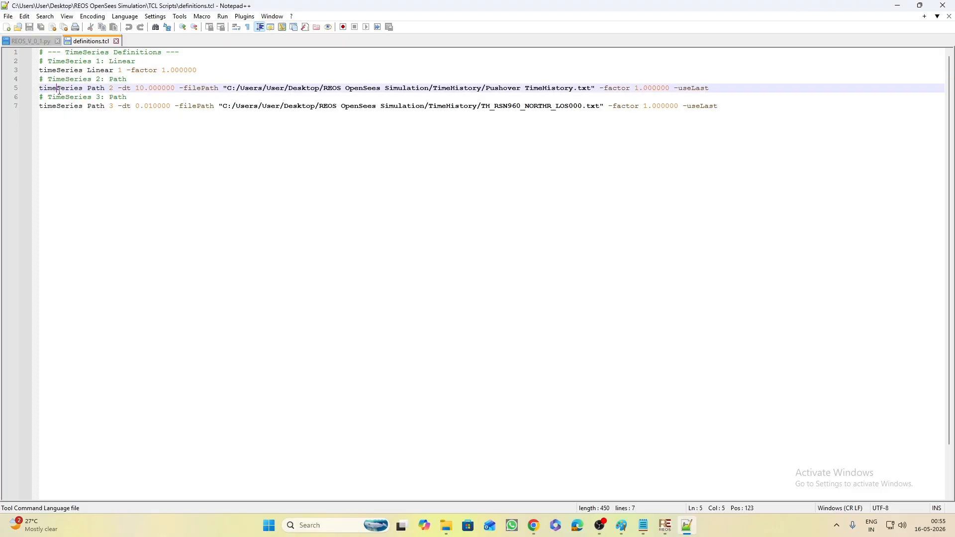
drag(58, 91, 214, 69)
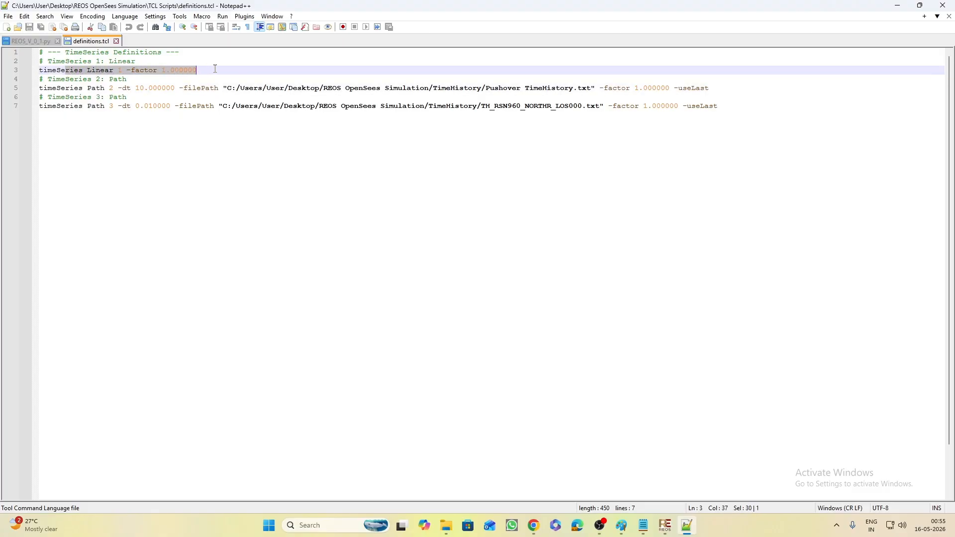
drag(52, 89, 546, 92)
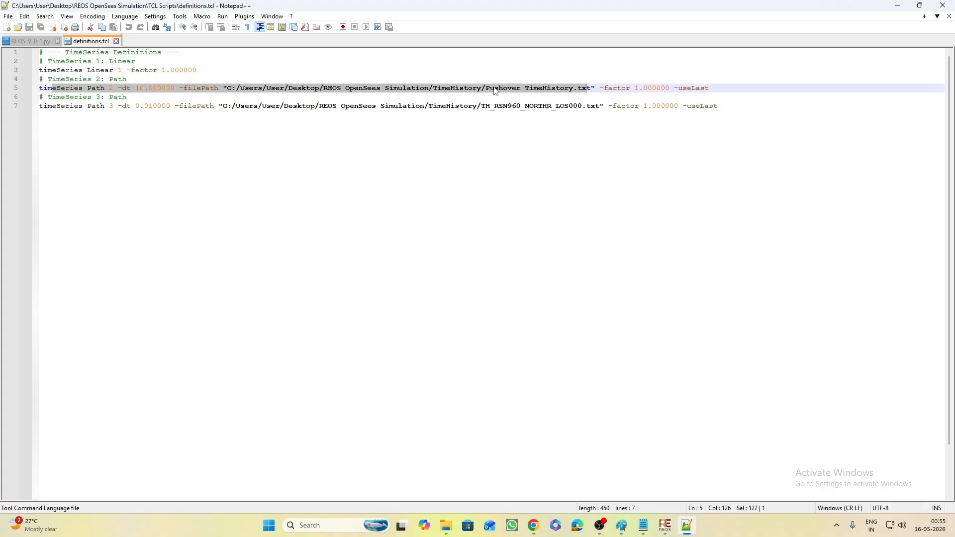
Examine the record files of Path time series 2 and 3 in definitions.tcl, and return to the TCL Scripts folder
drag(486, 89, 596, 88)
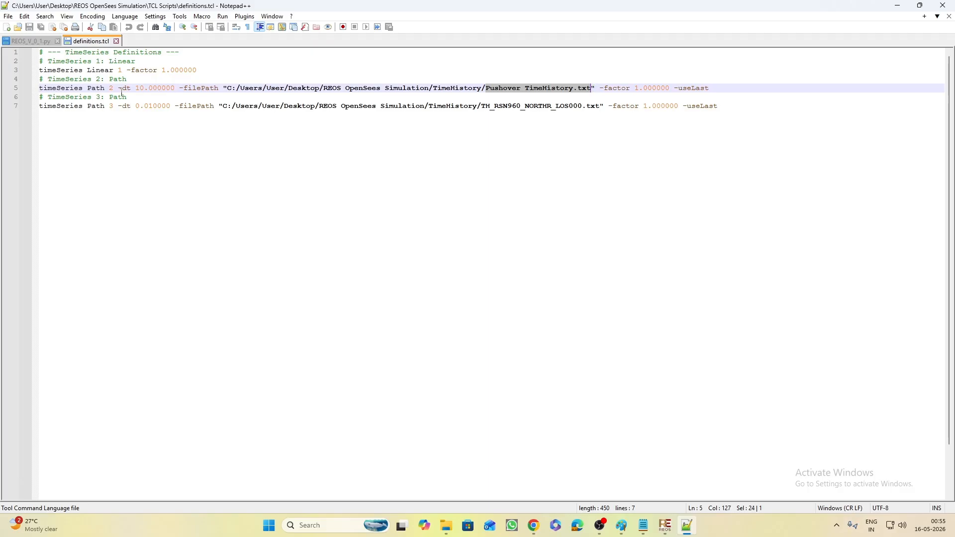
drag(56, 105, 206, 106)
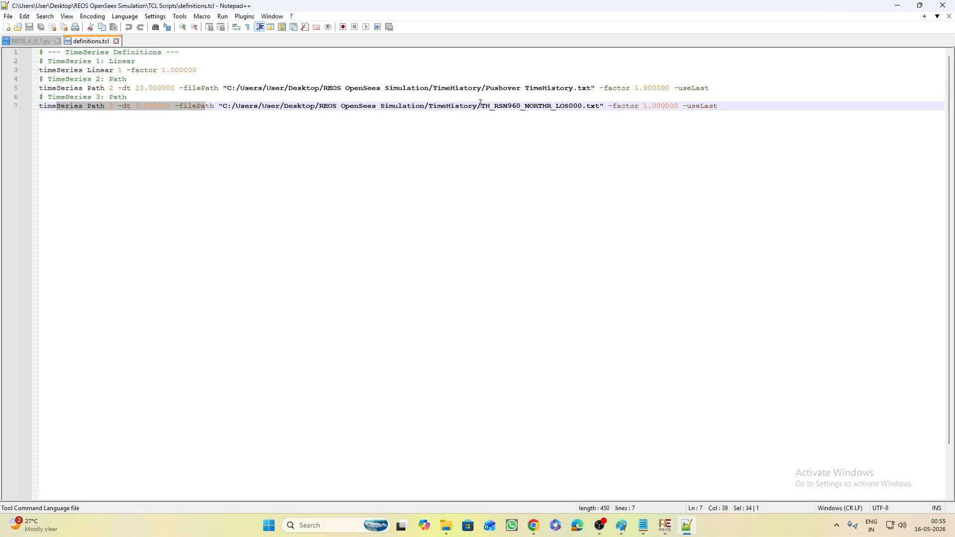
drag(481, 106, 597, 107)
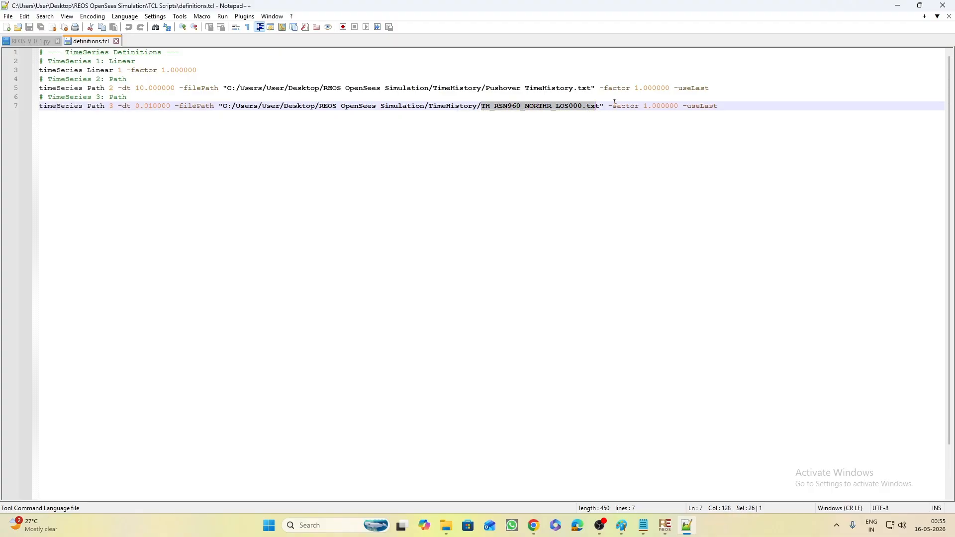
click(898, 6)
Open elements.tcl and examine the two Linear geometric transformations and the first elasticBeamColumn definitions with their transformation tag
double_click(218, 131)
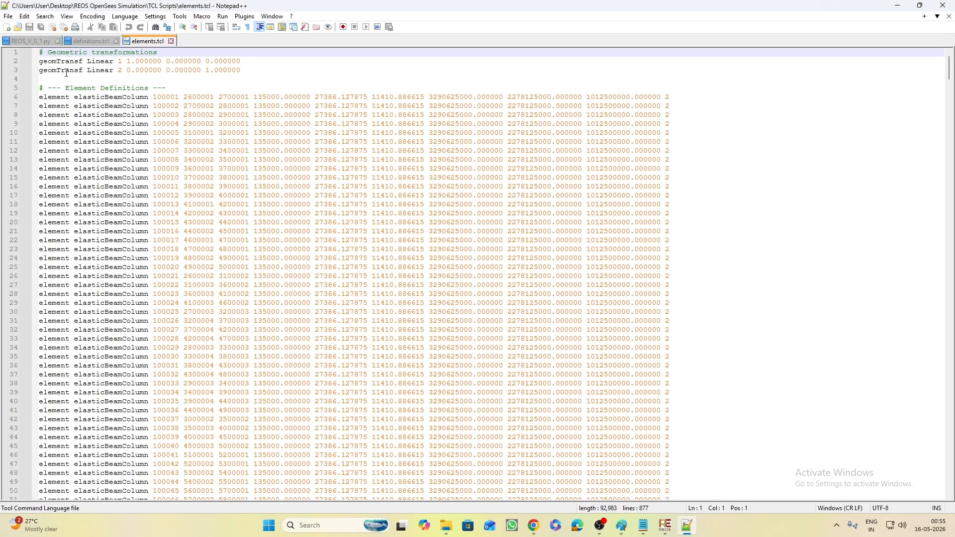
drag(59, 62, 228, 65)
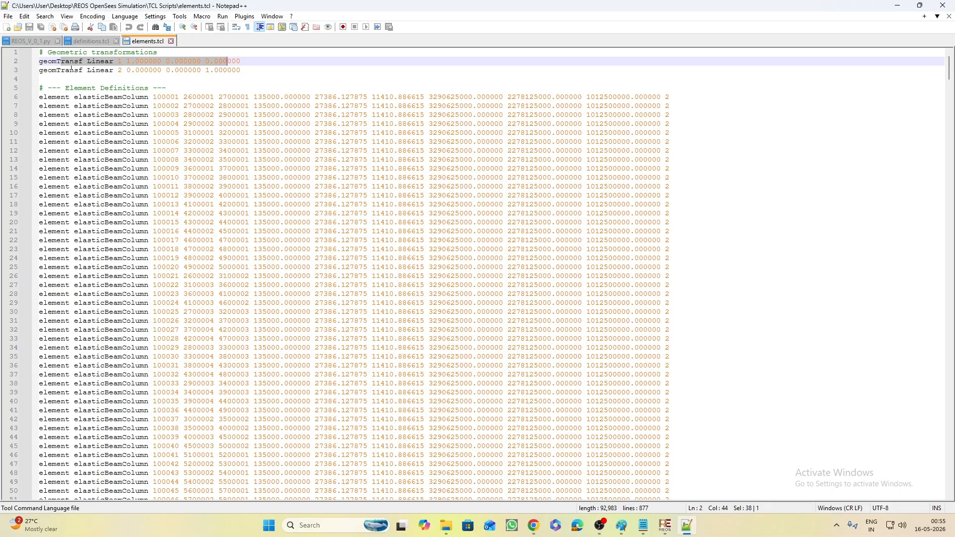
drag(65, 70, 255, 74)
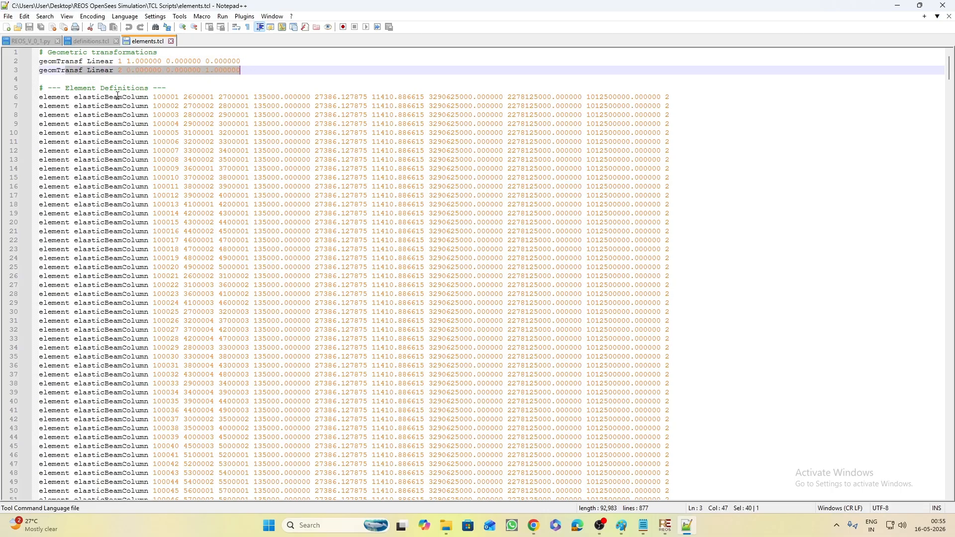
drag(47, 98, 177, 97)
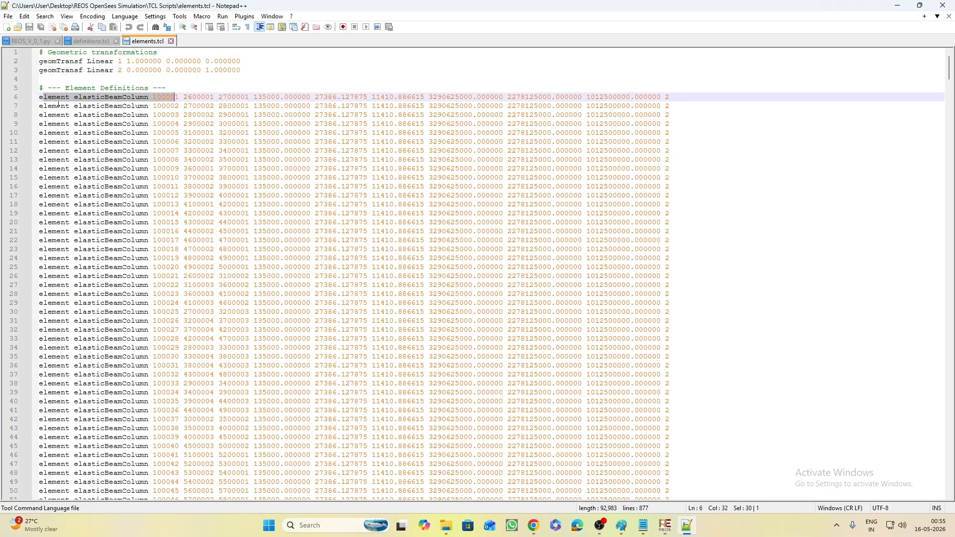
drag(56, 106, 180, 107)
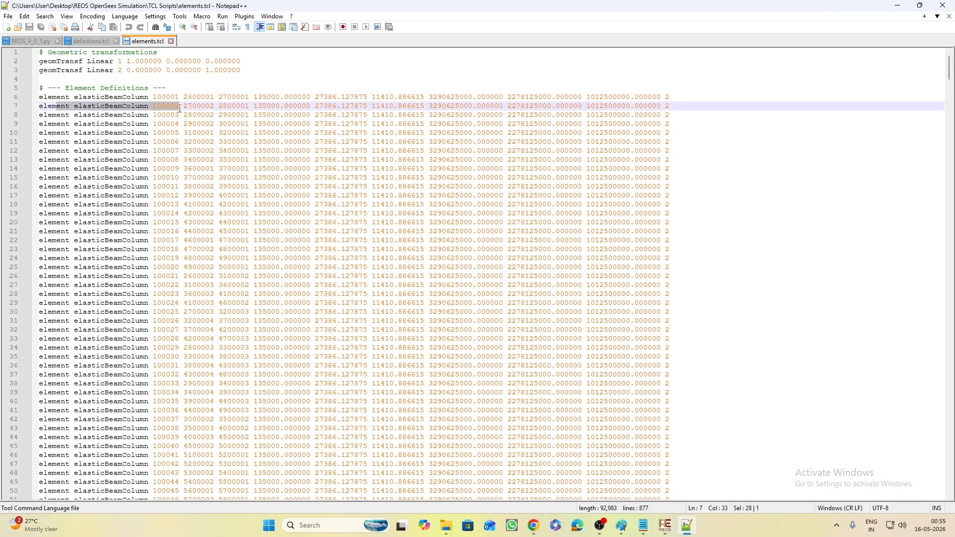
double_click(670, 97)
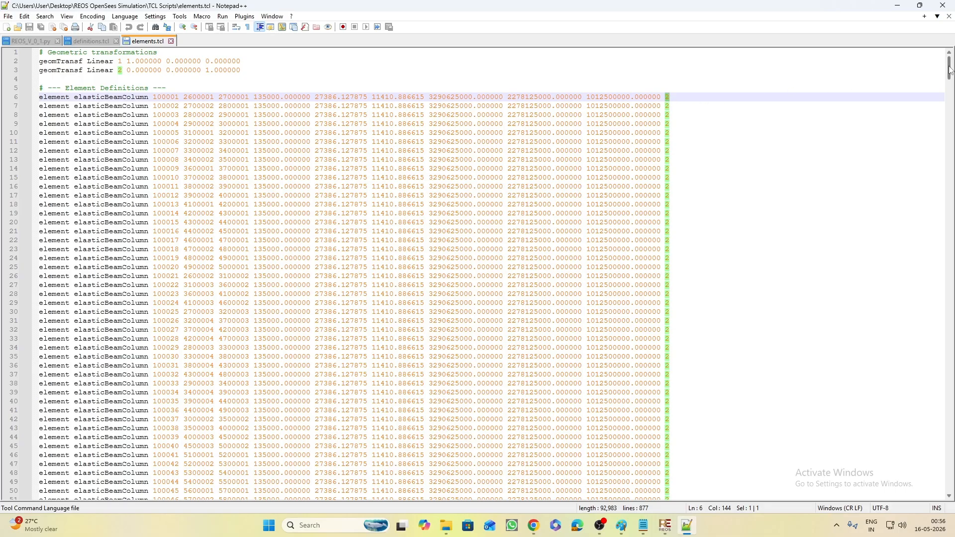
Examine the beamWithHinges element definitions in elements.tcl, including the transformation tag that ends element 100260
drag(949, 70, 954, 189)
drag(81, 132, 126, 131)
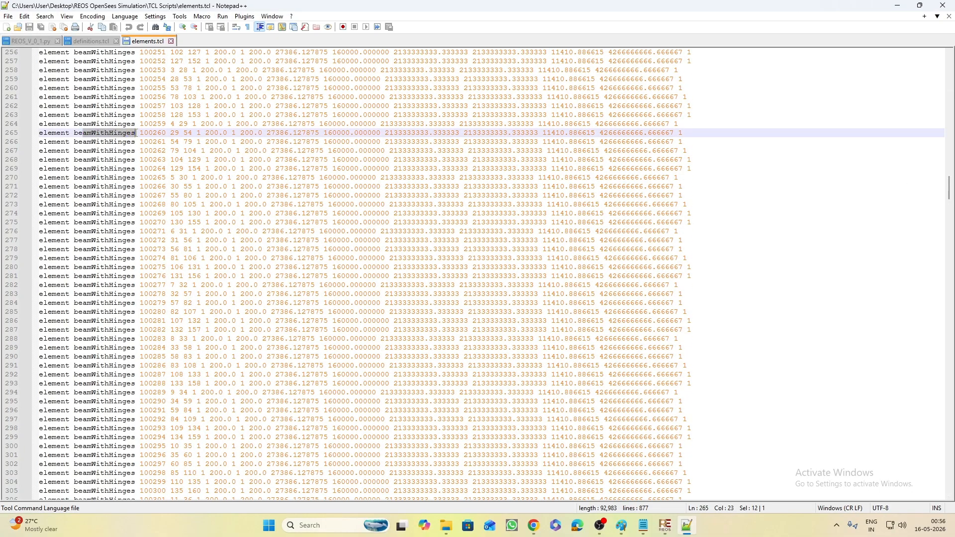
double_click(680, 132)
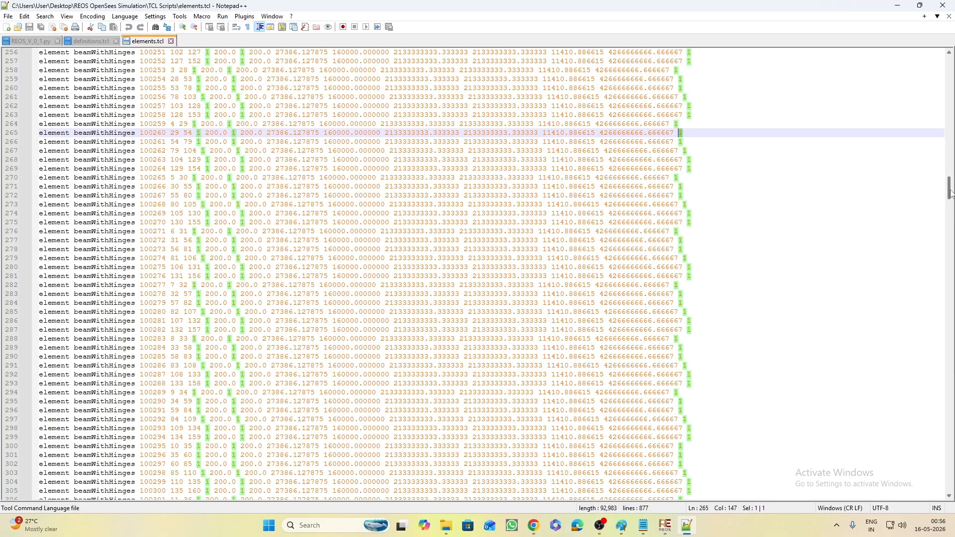
Examine the material and direction assignments of the zeroLength hinge elements through the end of elements.tcl, and return to the folder
drag(951, 193, 951, 252)
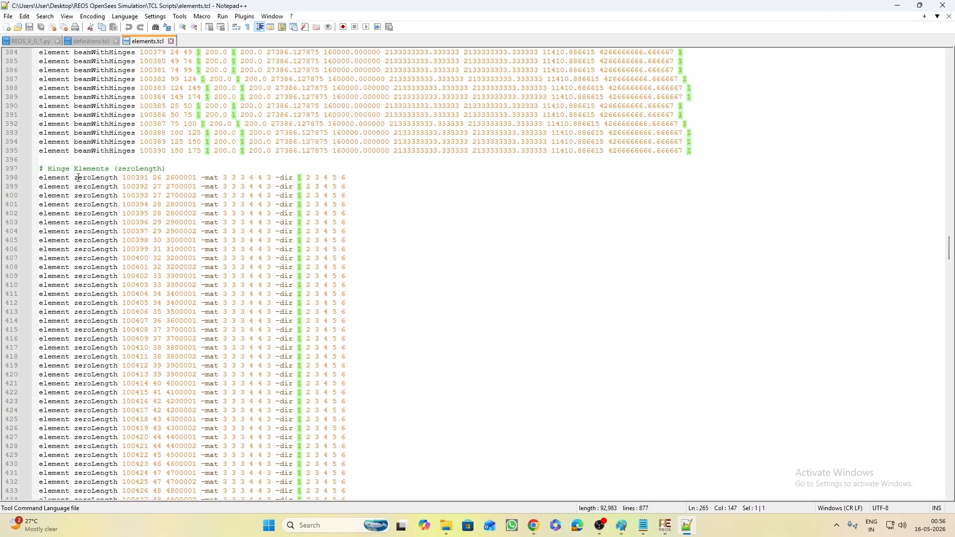
drag(78, 177, 112, 180)
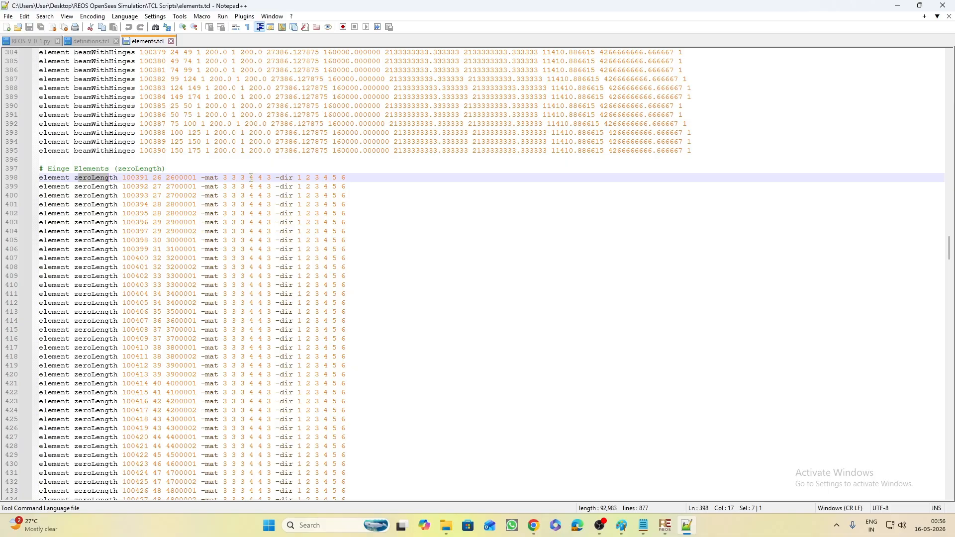
drag(252, 177, 264, 177)
drag(324, 177, 334, 178)
drag(251, 177, 264, 175)
drag(223, 177, 246, 180)
double_click(268, 177)
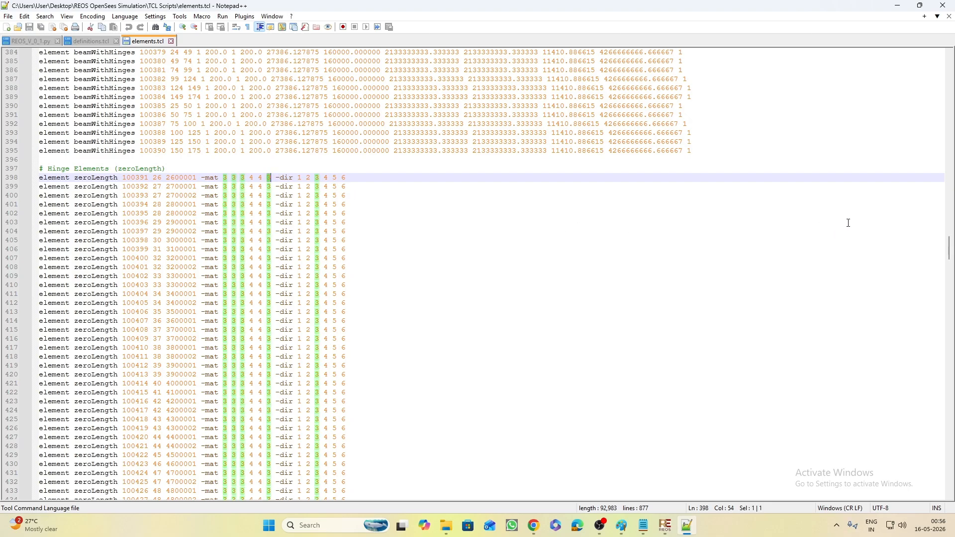
drag(950, 258, 949, 475)
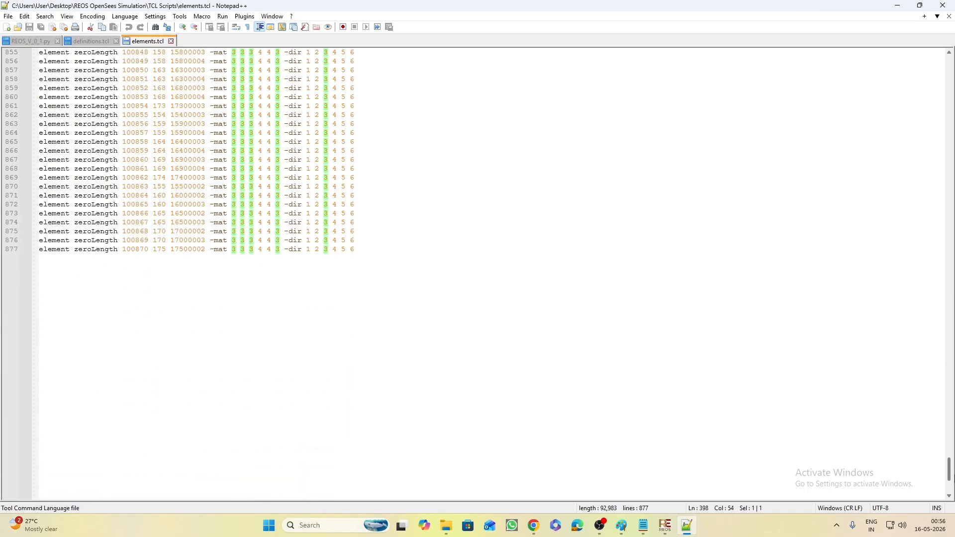
click(897, 6)
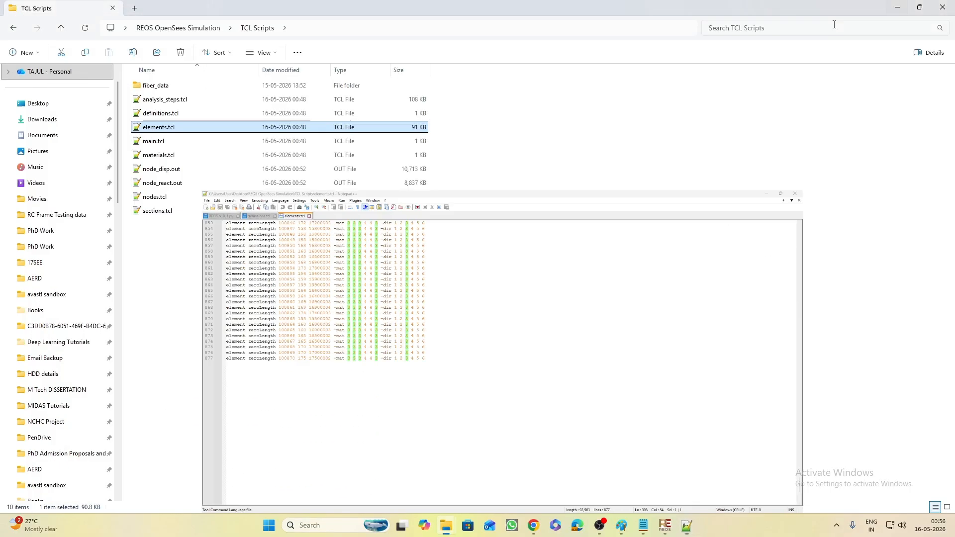
Open materials.tcl and examine the Concrete02, Elastic and ModIMKPinching uniaxial materials, undoing any accidental text change, and return to the folder
double_click(215, 156)
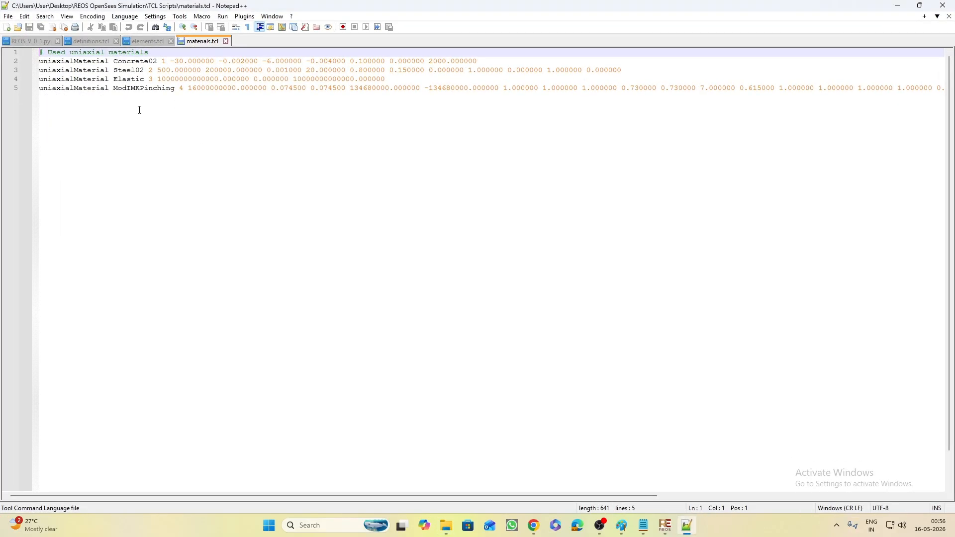
drag(105, 61, 223, 60)
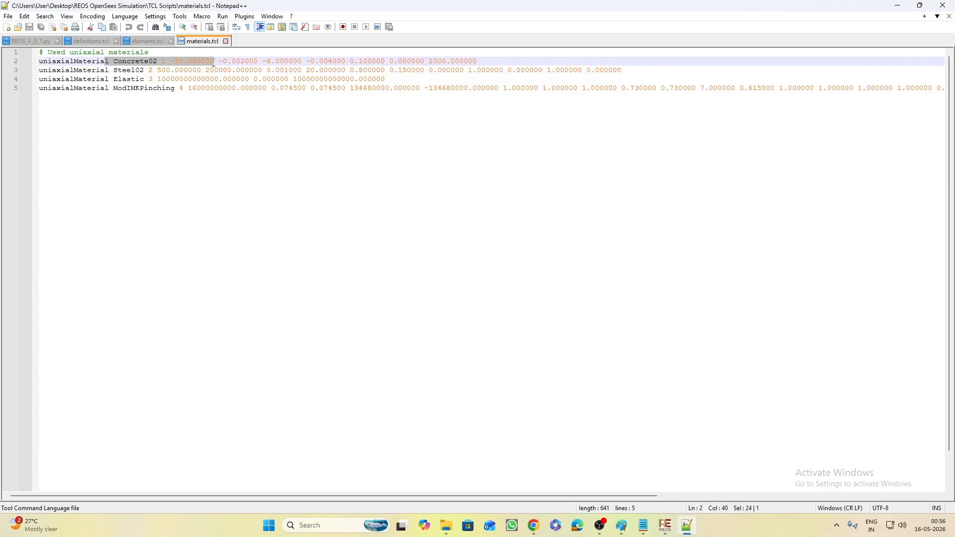
drag(113, 65, 129, 73)
key(ctrl+z)
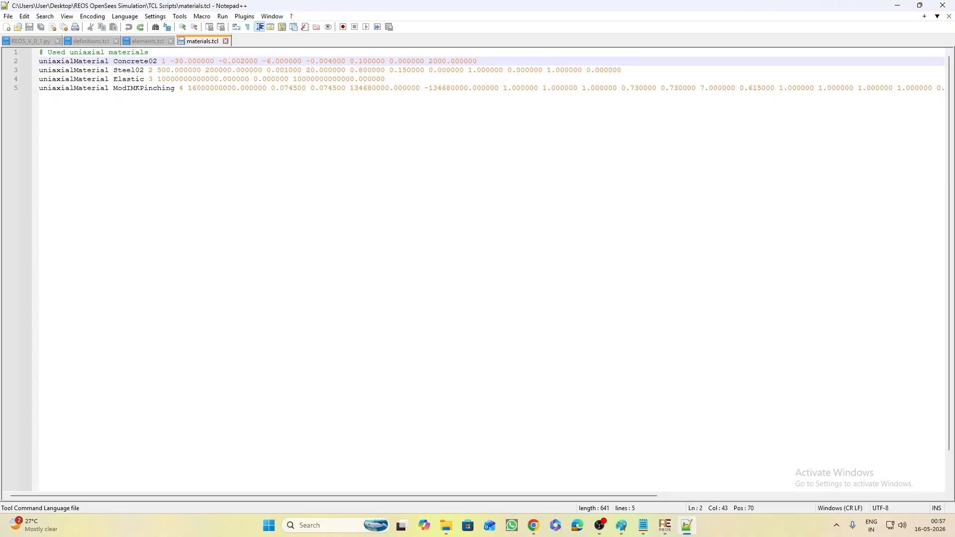
drag(121, 79, 202, 84)
drag(130, 90, 249, 95)
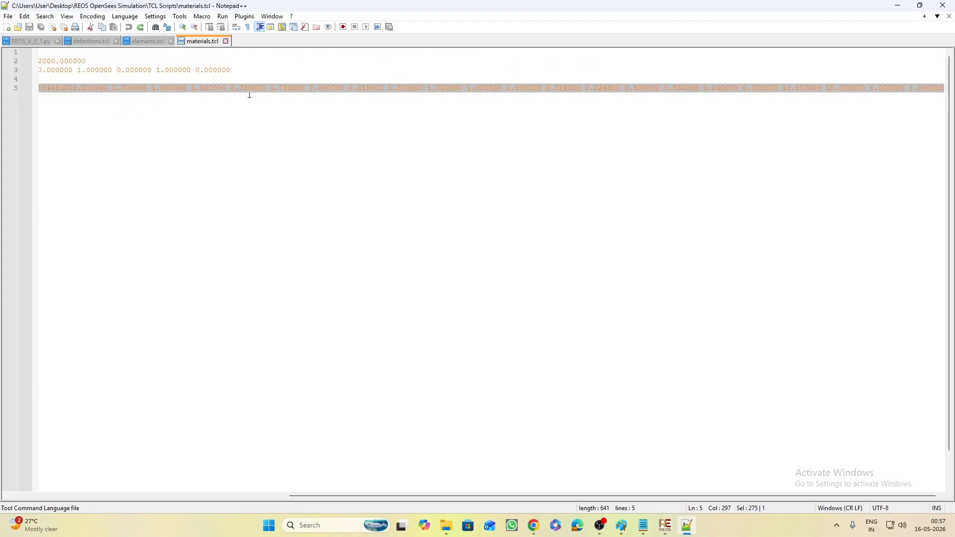
drag(434, 96, 477, 91)
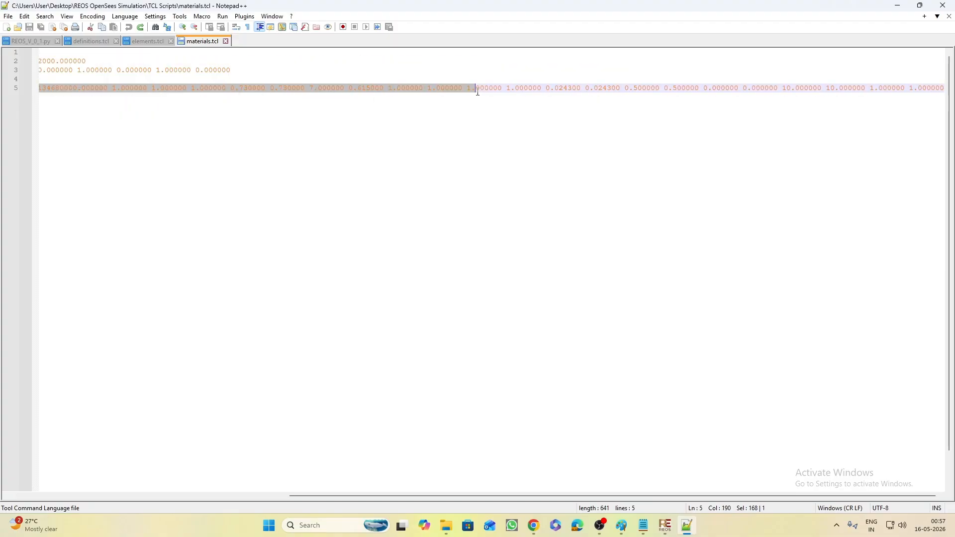
click(898, 5)
Open node_disp.out from the TCL Scripts folder, examine its rows of nodal displacements and return to the folder
double_click(198, 170)
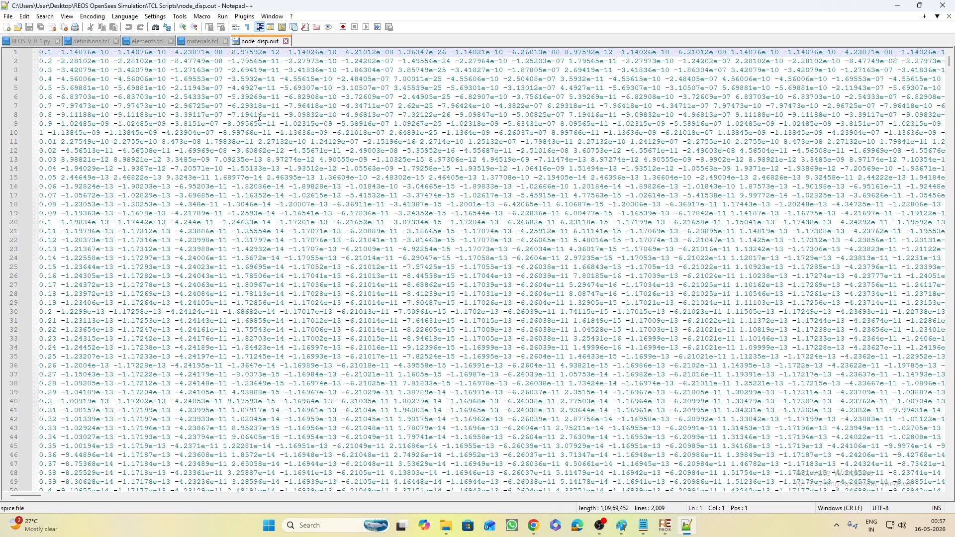
drag(122, 70, 625, 393)
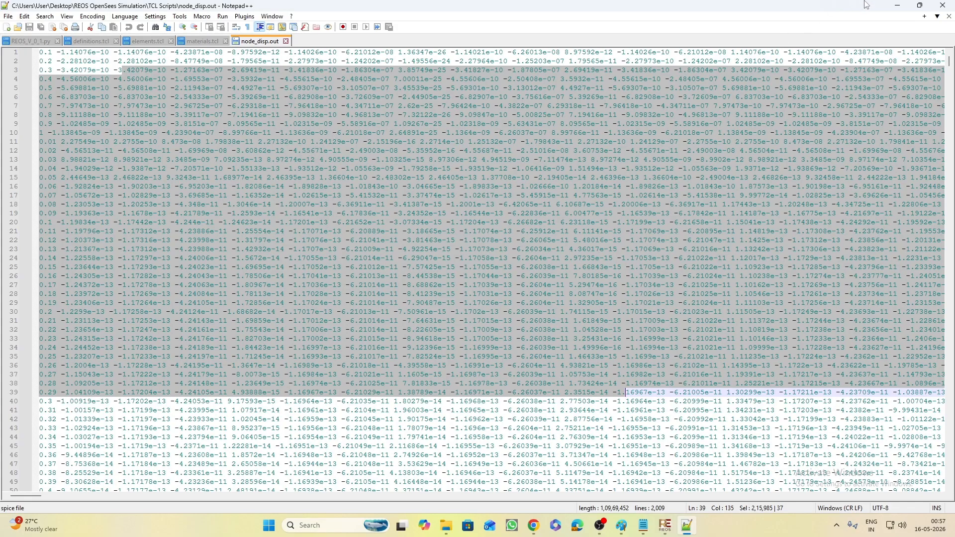
click(897, 6)
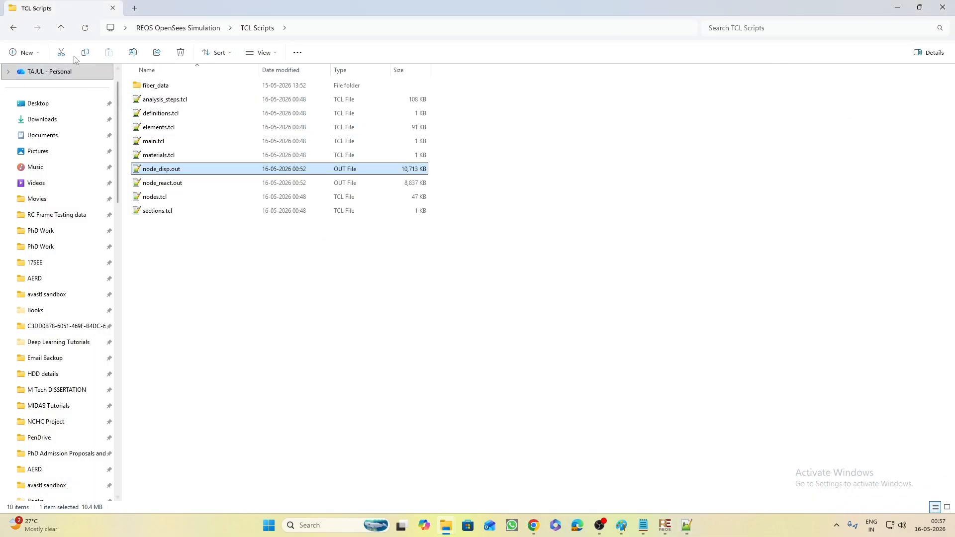
Open node_disp.csv from the REOS OpenSees Simulation folder in Excel, dismiss the activation notice and widen column B to fit its header
click(61, 27)
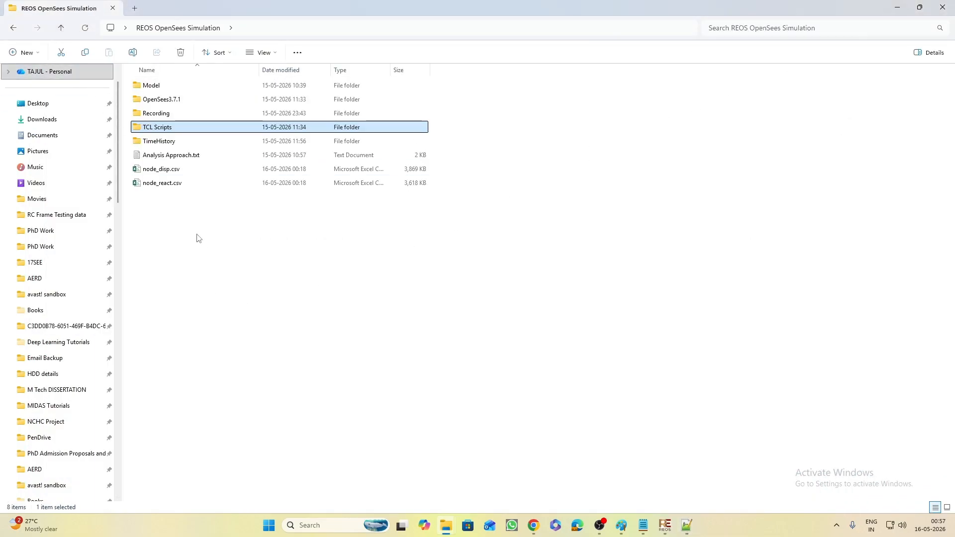
double_click(233, 170)
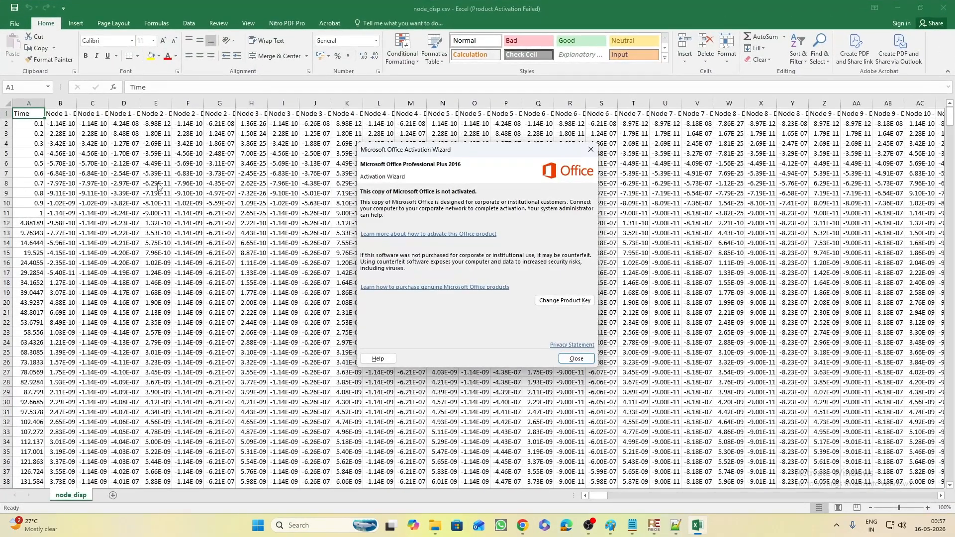
click(576, 358)
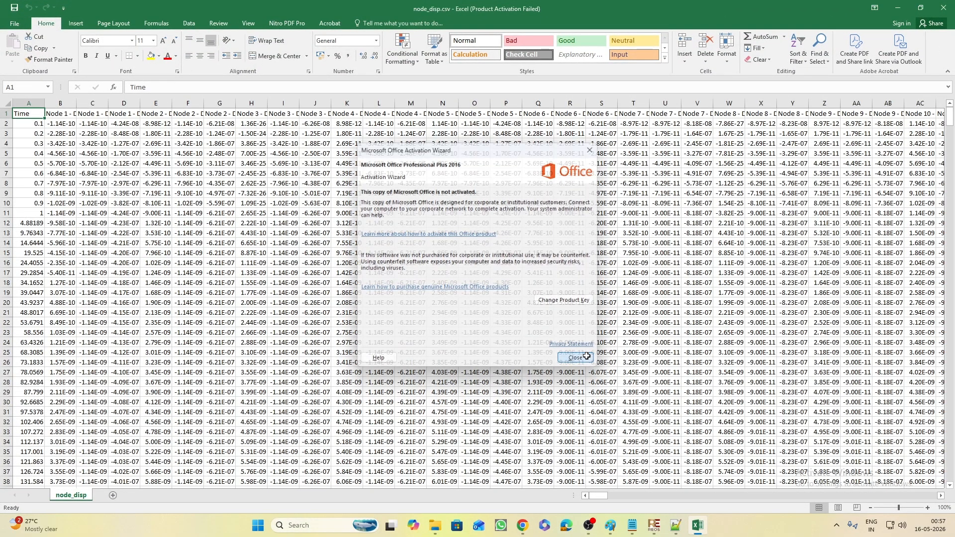
double_click(76, 103)
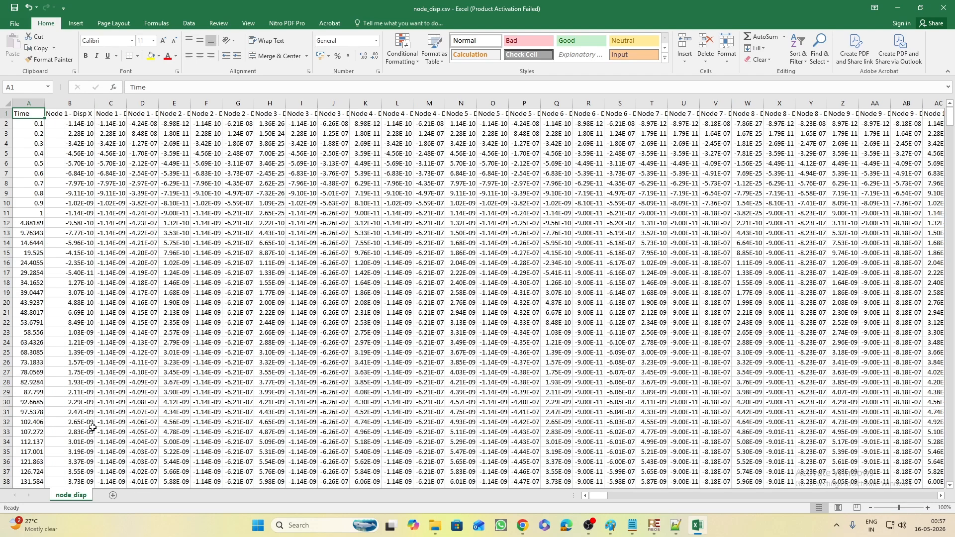
click(898, 7)
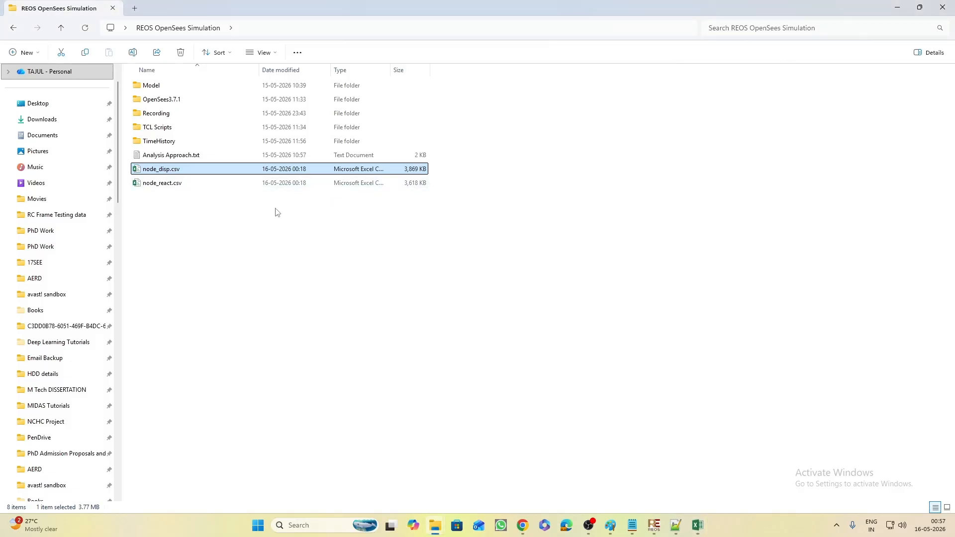
Reopen node_disp.out from the TCL Scripts folder, examine its displacement rows for comparison with the CSV file and return to the folder
double_click(202, 130)
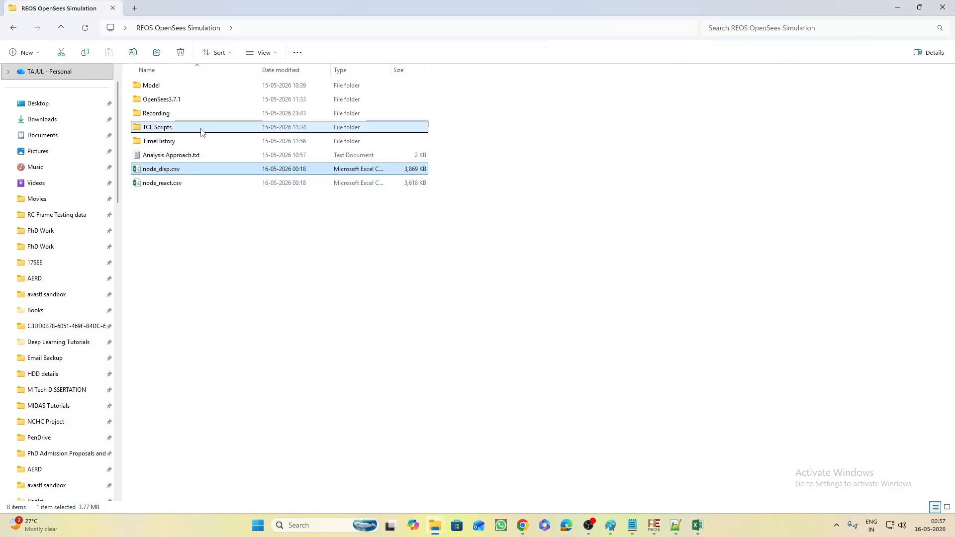
double_click(223, 173)
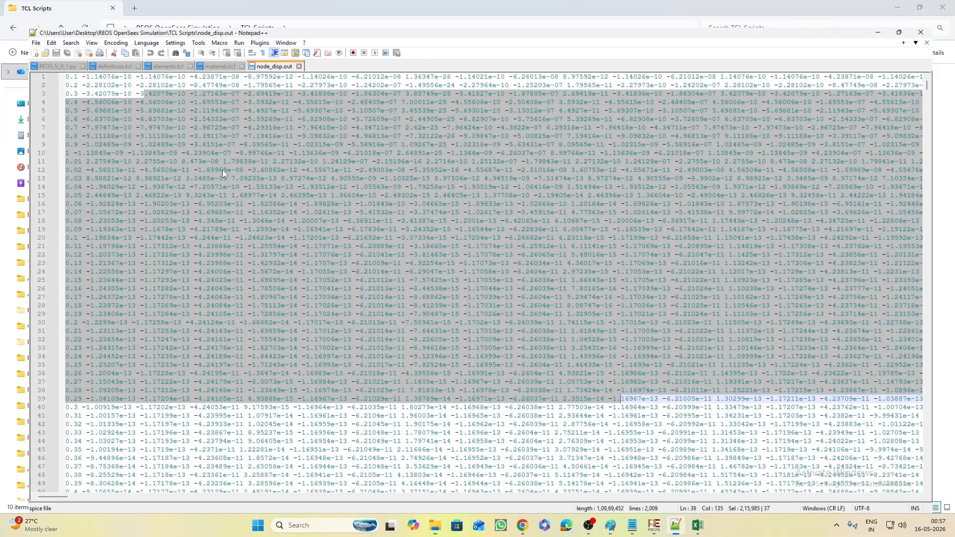
click(204, 132)
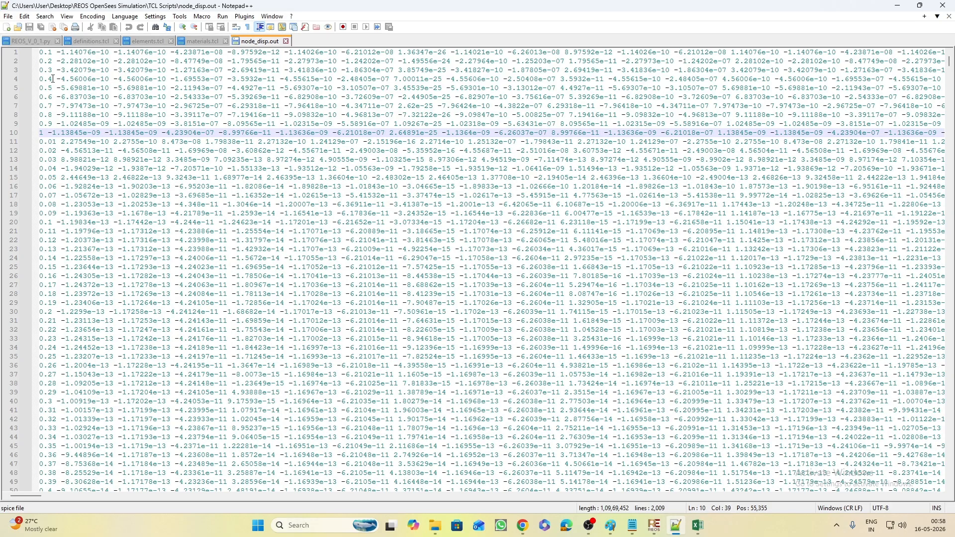
drag(208, 159, 692, 446)
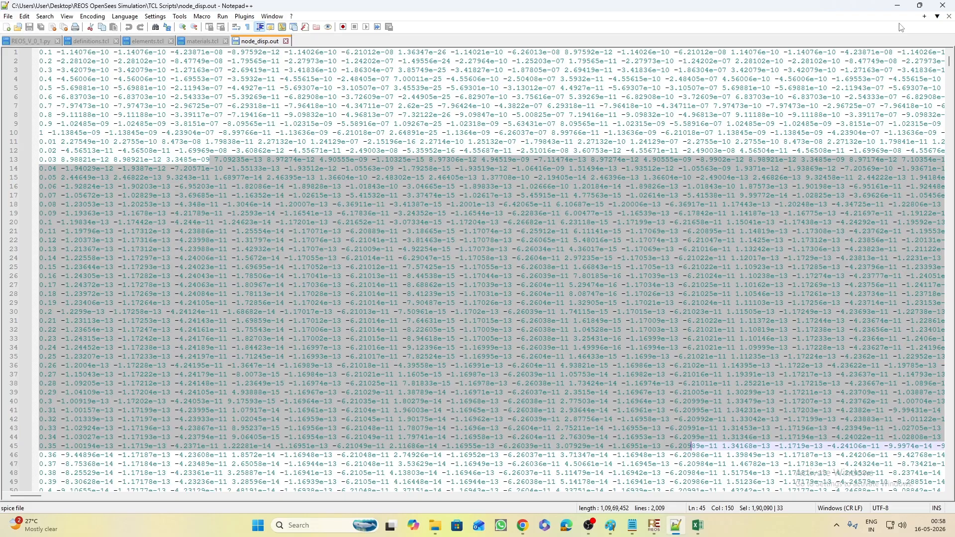
click(897, 5)
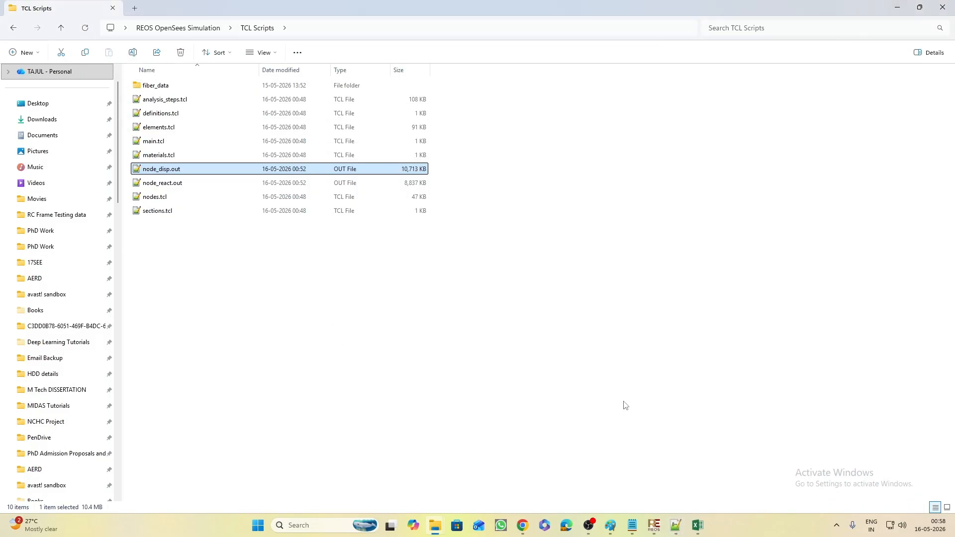
Open node_react.out from the TCL Scripts folder, examine its rows of nodal reactions and return to the folder
mouse_move(656, 531)
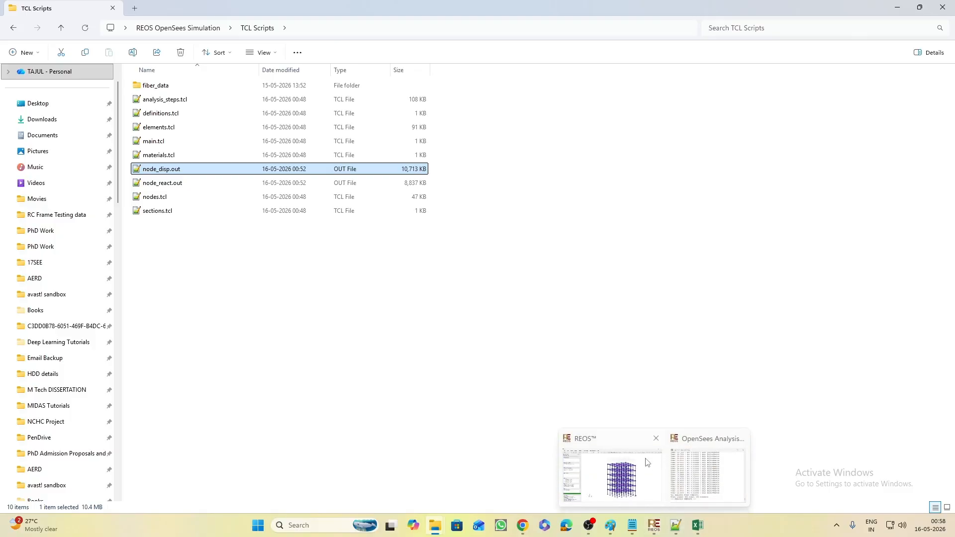
double_click(235, 183)
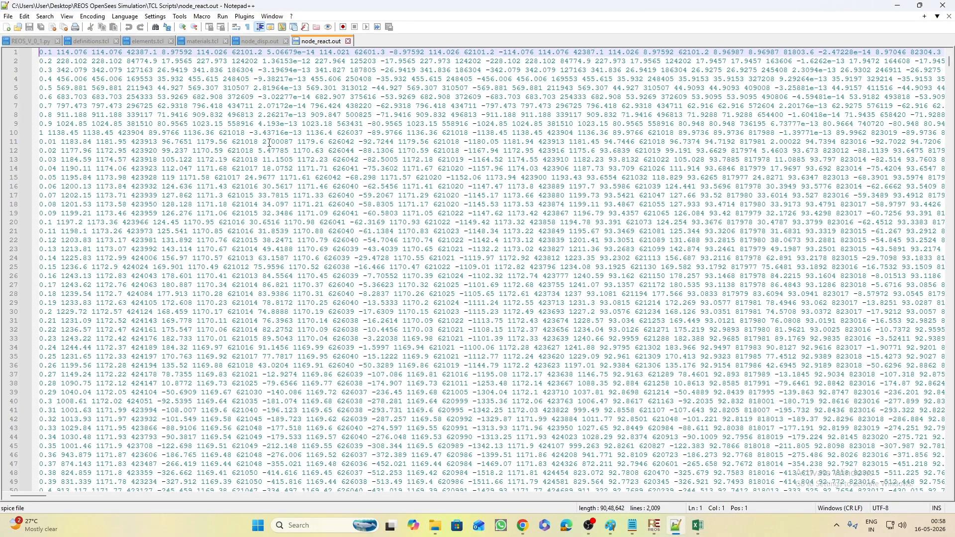
drag(185, 97, 439, 330)
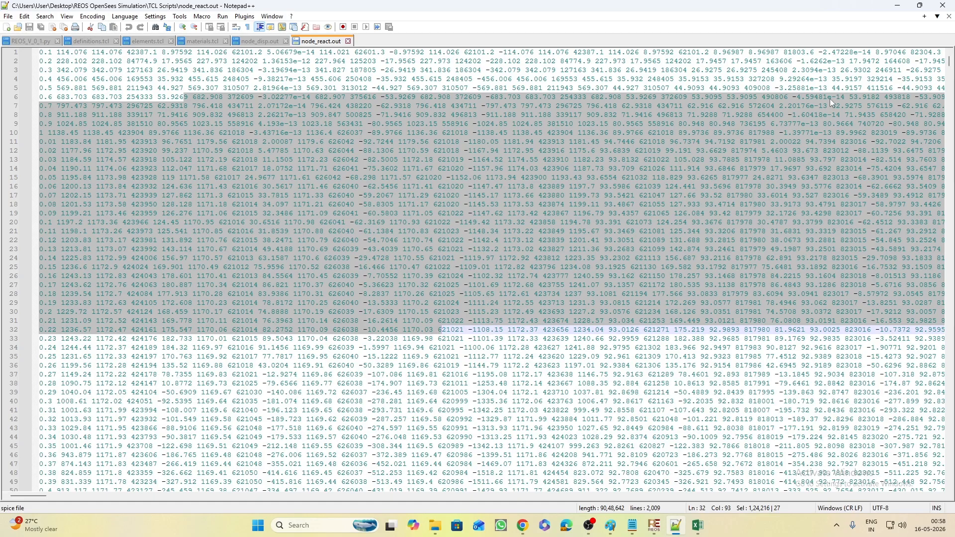
click(897, 6)
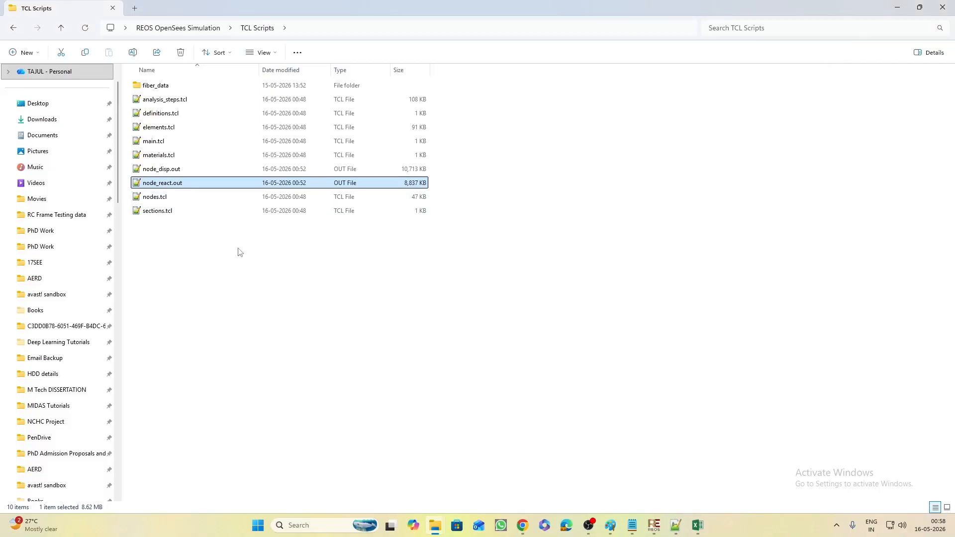
Open nodes.tcl and examine the coordinates of the main frame nodes and the additional nodes listed from tag 2600001
double_click(232, 199)
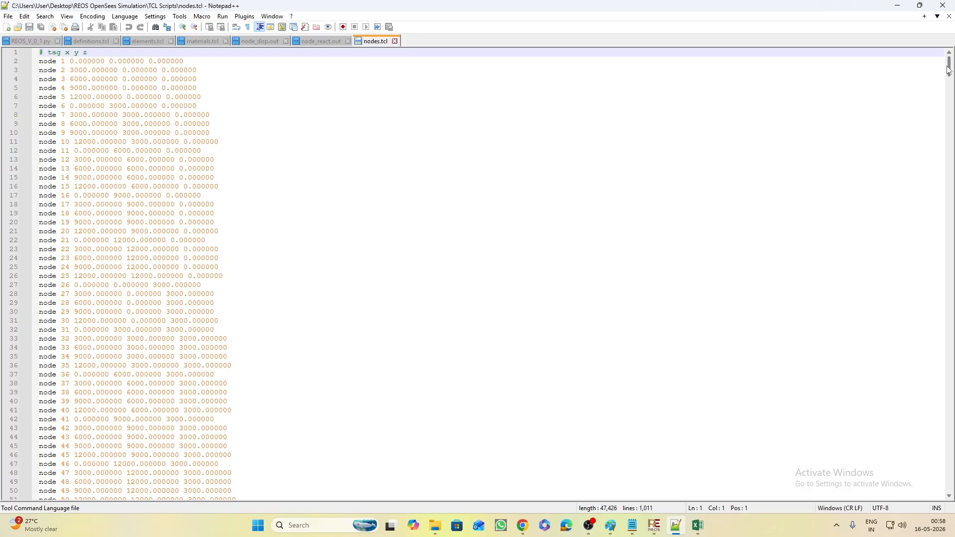
drag(949, 67, 952, 123)
scroll(291, 328, down, 1)
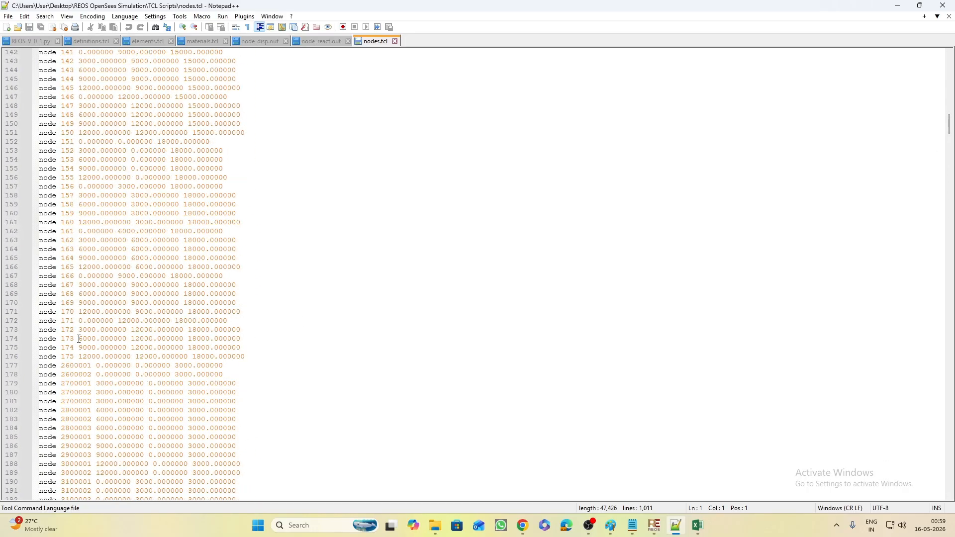
drag(40, 356, 305, 97)
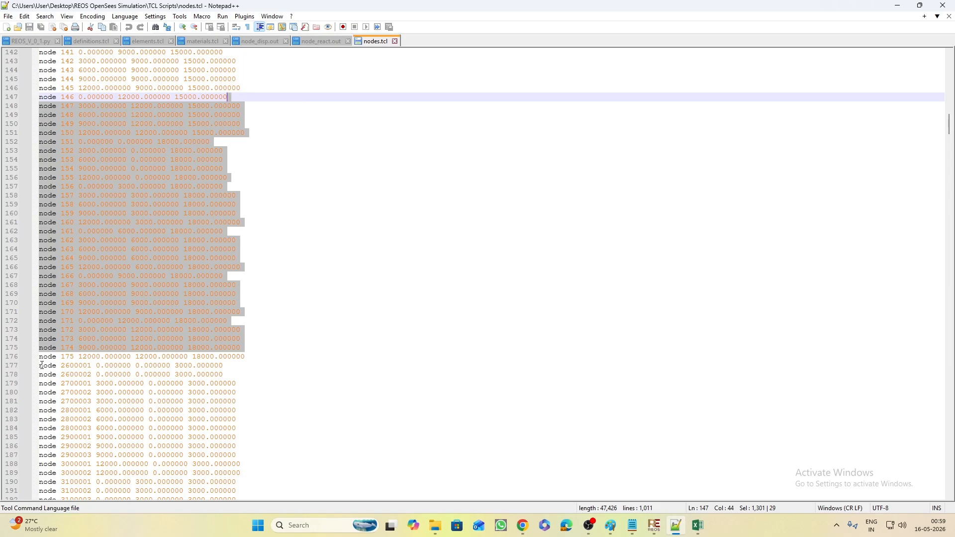
drag(40, 366, 310, 356)
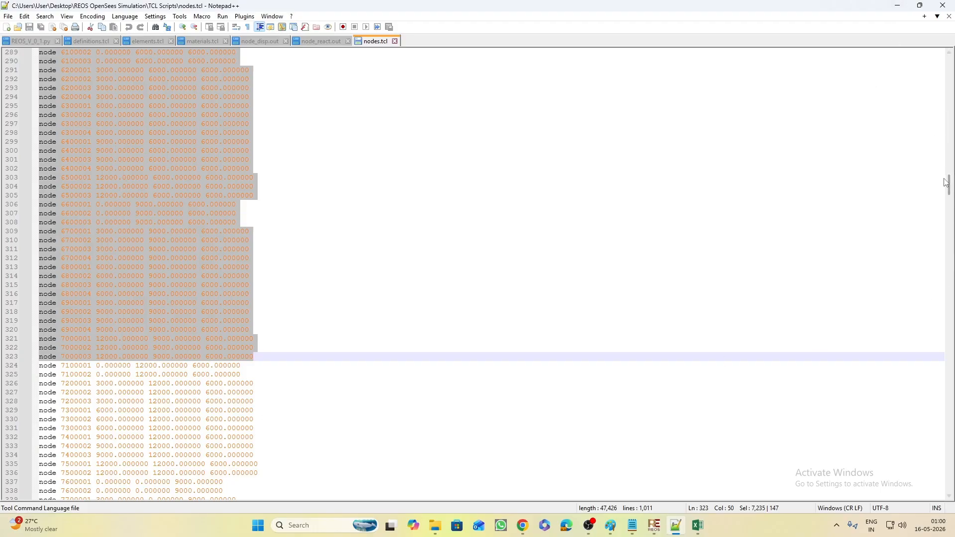
Examine the Restraints (fix) block and the nodal masses calculated from mass sources in nodes.tcl
drag(947, 183, 943, 337)
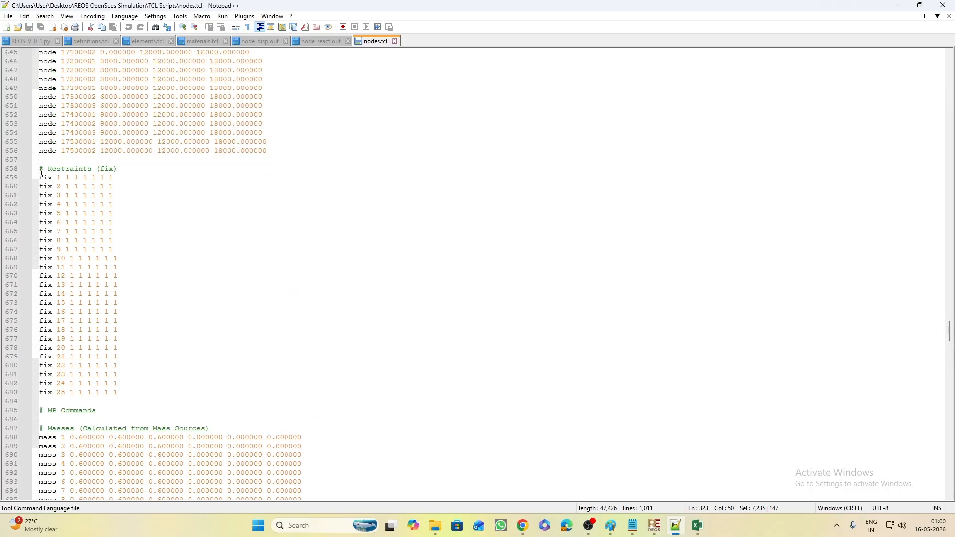
drag(42, 174, 143, 396)
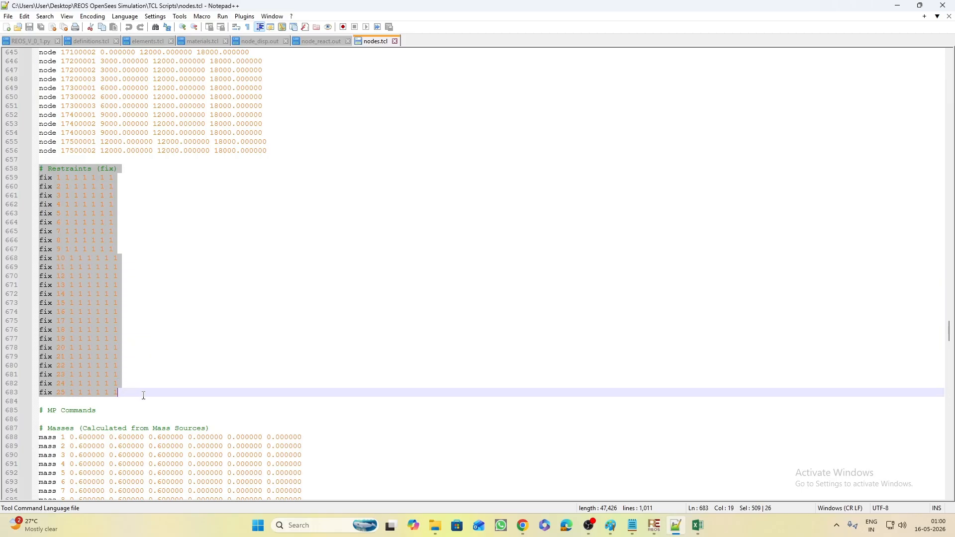
scroll(55, 278, down, 8)
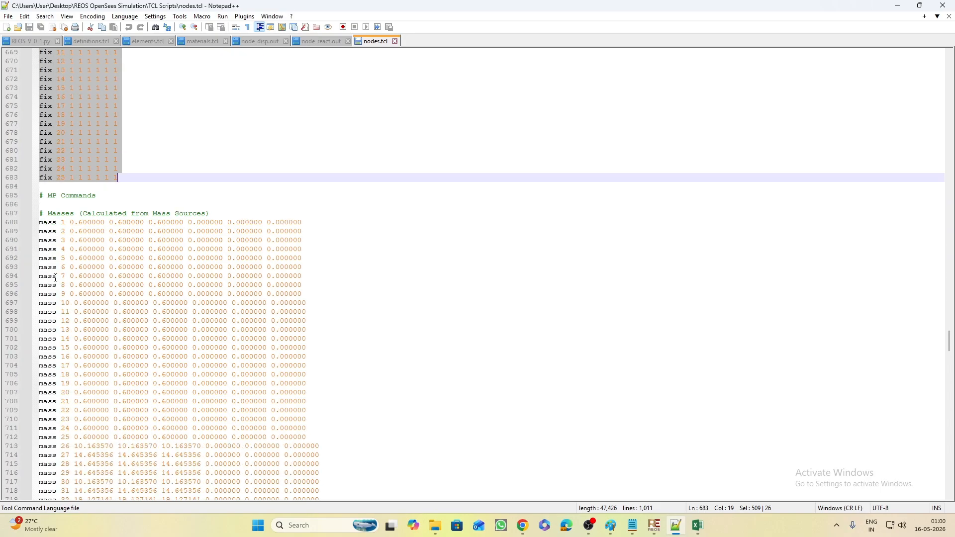
scroll(56, 279, down, 1)
drag(43, 186, 214, 495)
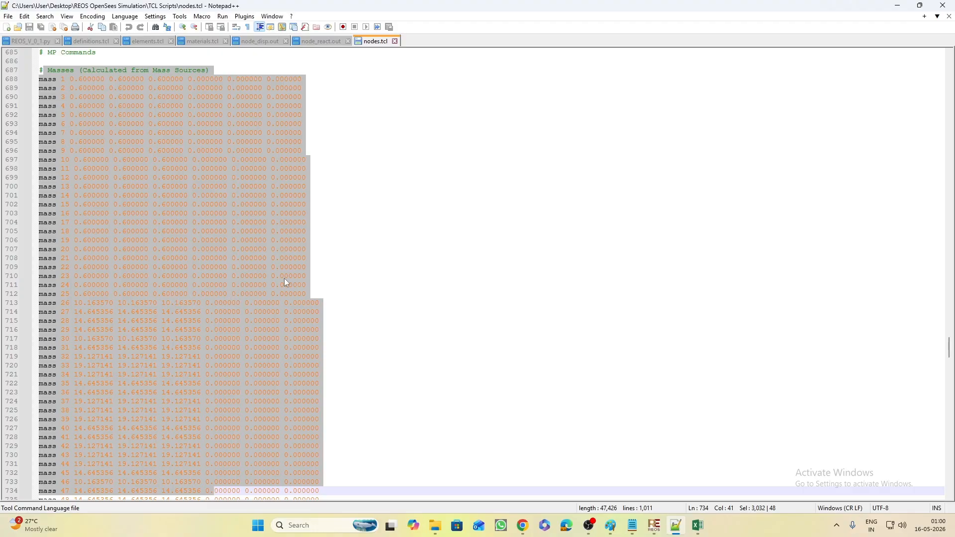
scroll(349, 283, down, 5)
scroll(425, 339, down, 2)
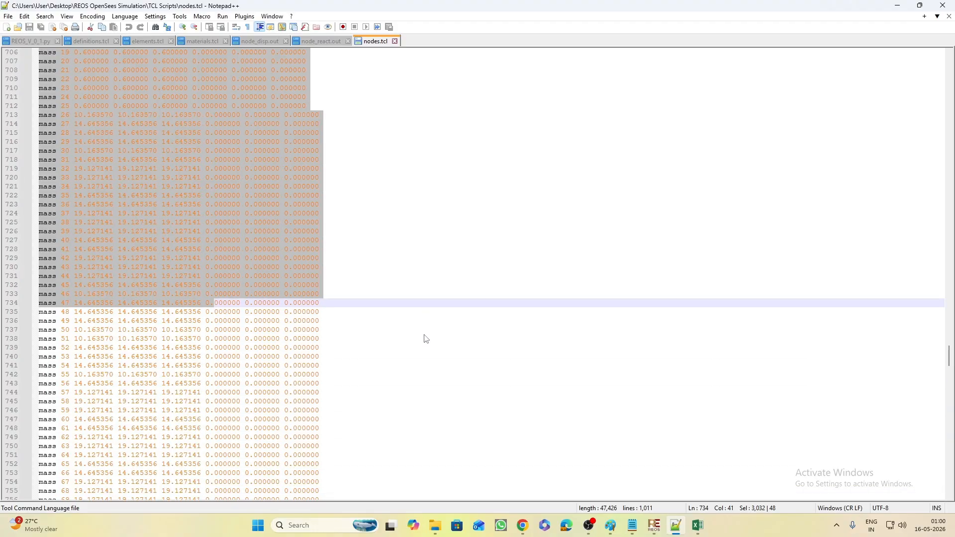
scroll(426, 338, down, 20)
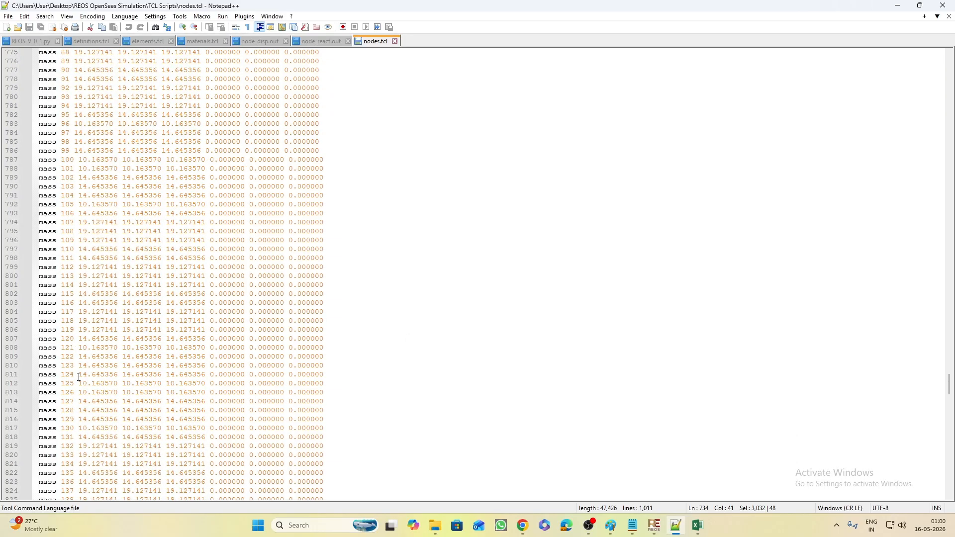
Examine the individual mass components assigned to node 123 and return to the TCL Scripts folder
drag(79, 365, 161, 367)
drag(171, 366, 206, 368)
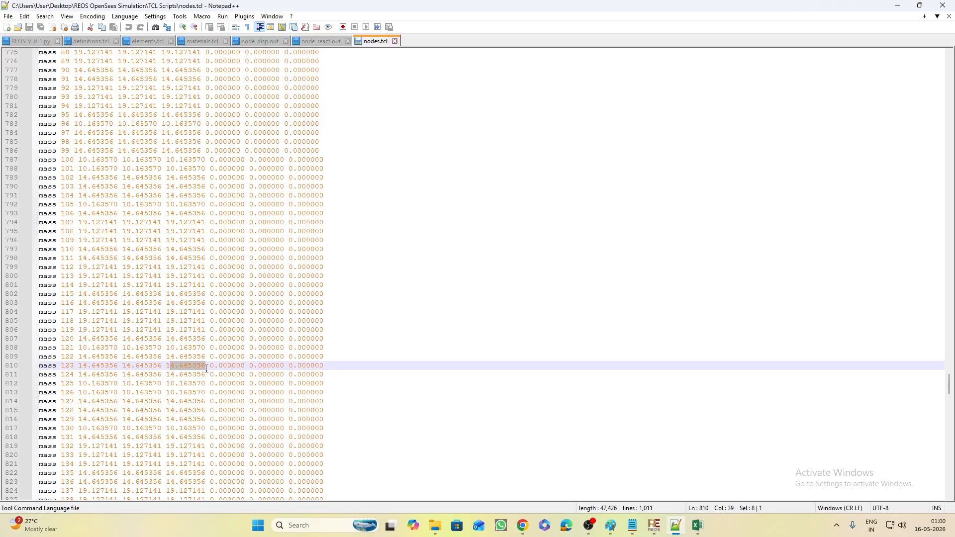
click(219, 367)
drag(209, 366, 329, 365)
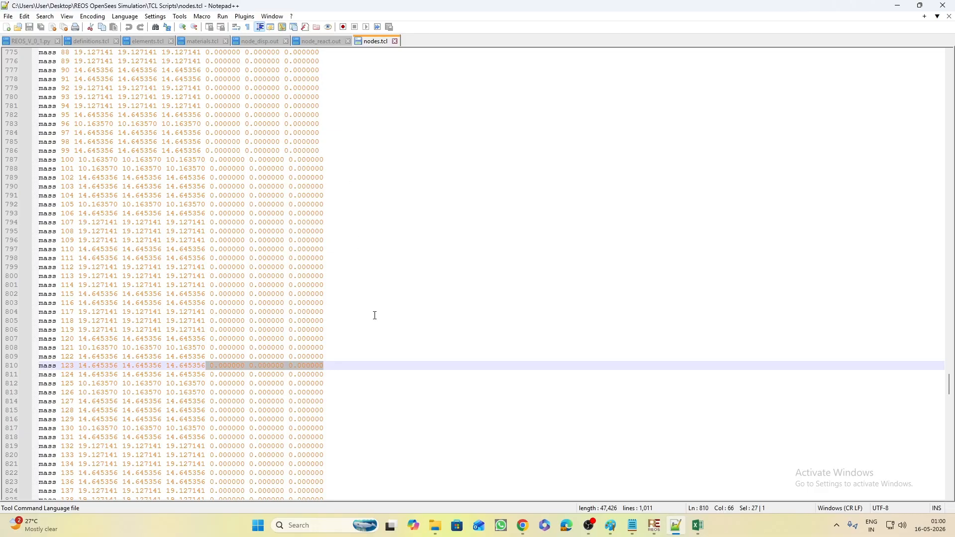
click(334, 364)
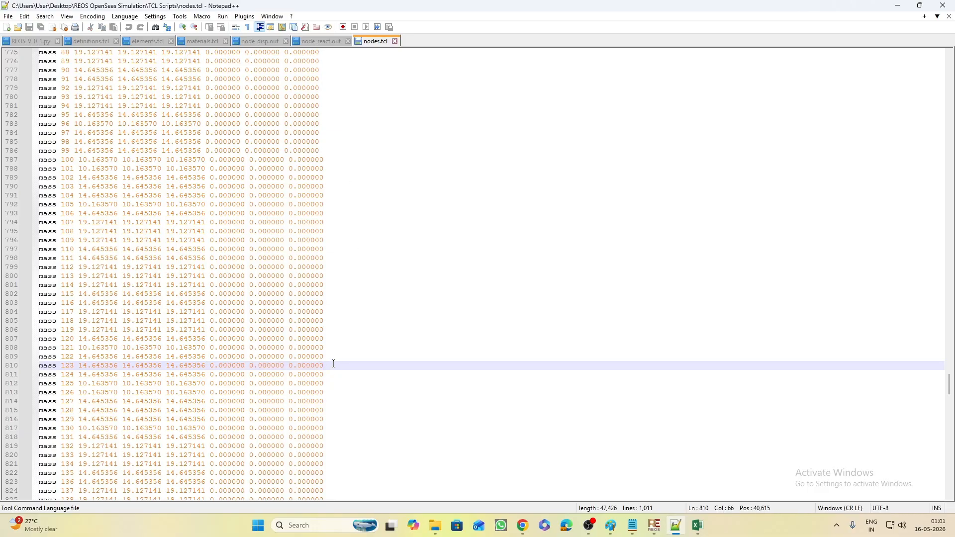
click(895, 10)
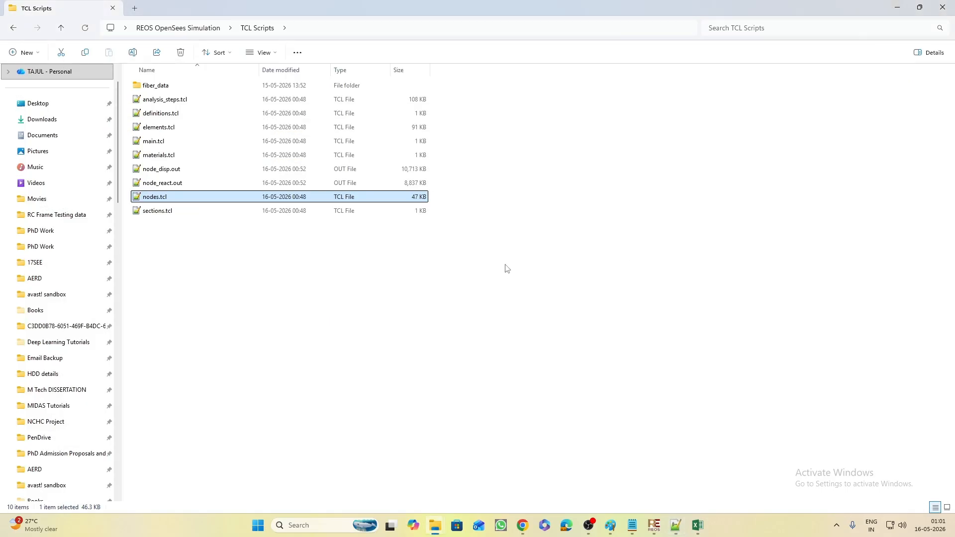
Open sections.tcl, examine the core concrete, cover concrete and reinforcement definitions of FiberSec-1, and return to the folder
double_click(247, 214)
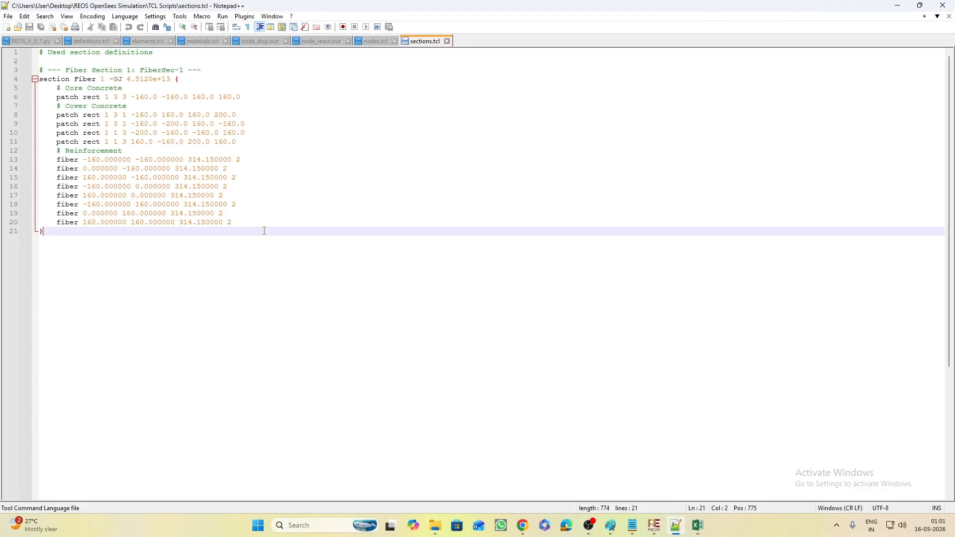
drag(264, 232, 184, 261)
drag(57, 99, 265, 99)
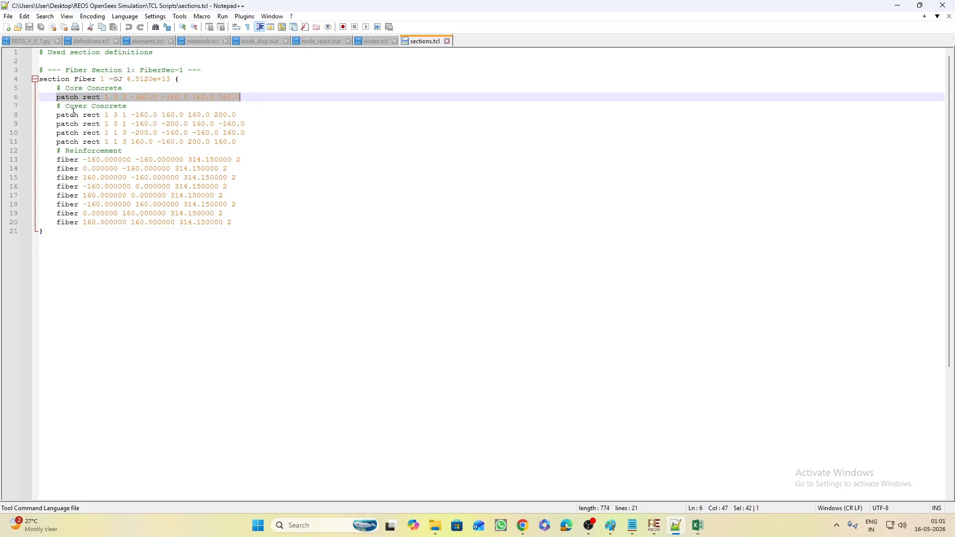
drag(56, 115, 269, 123)
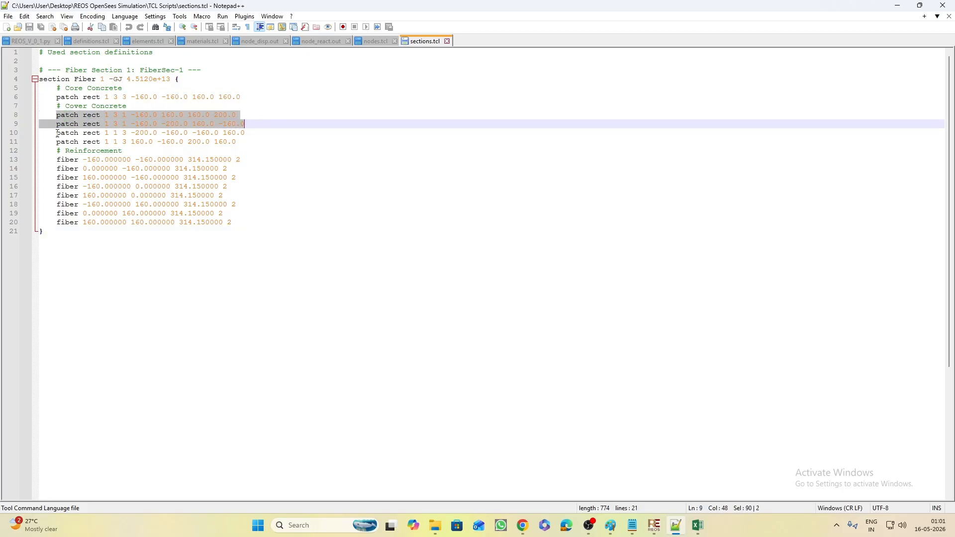
drag(56, 159, 260, 225)
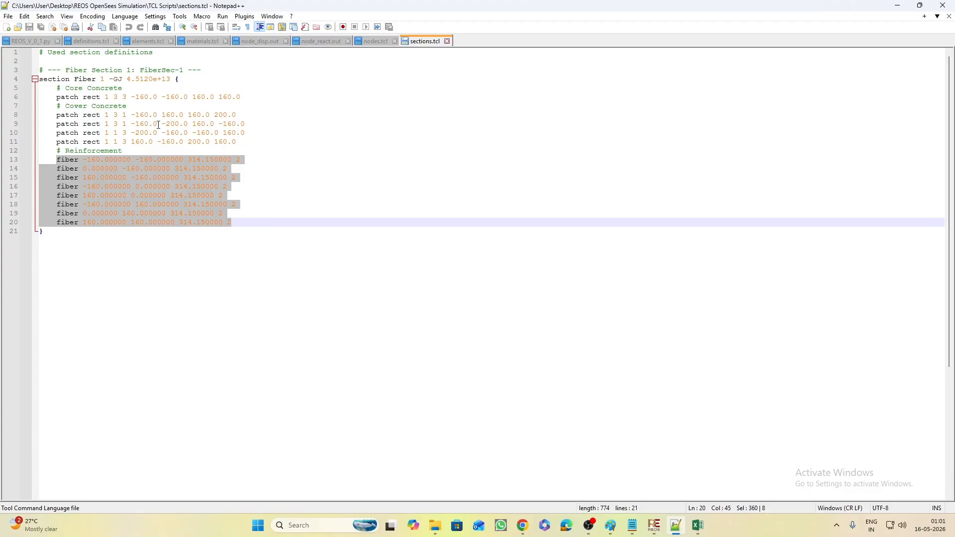
drag(53, 97, 272, 142)
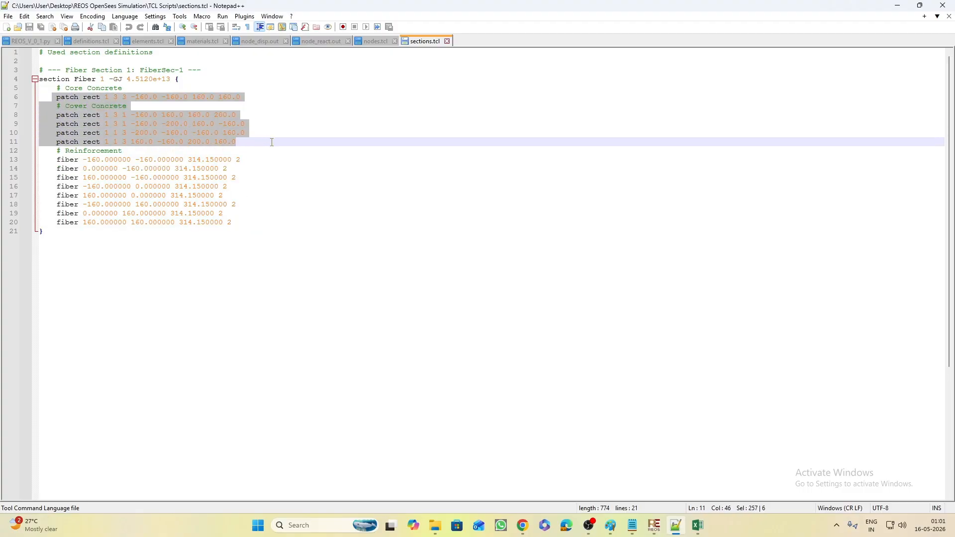
click(900, 6)
click(567, 226)
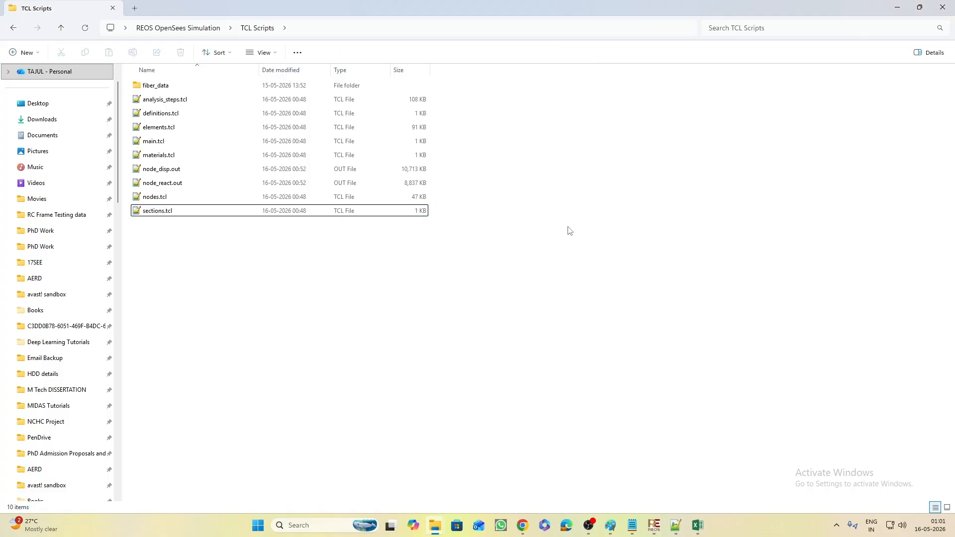
Open analysis_steps.tcl and examine the failure recovery routine, the node recorders and the smart fiber recorders
double_click(250, 99)
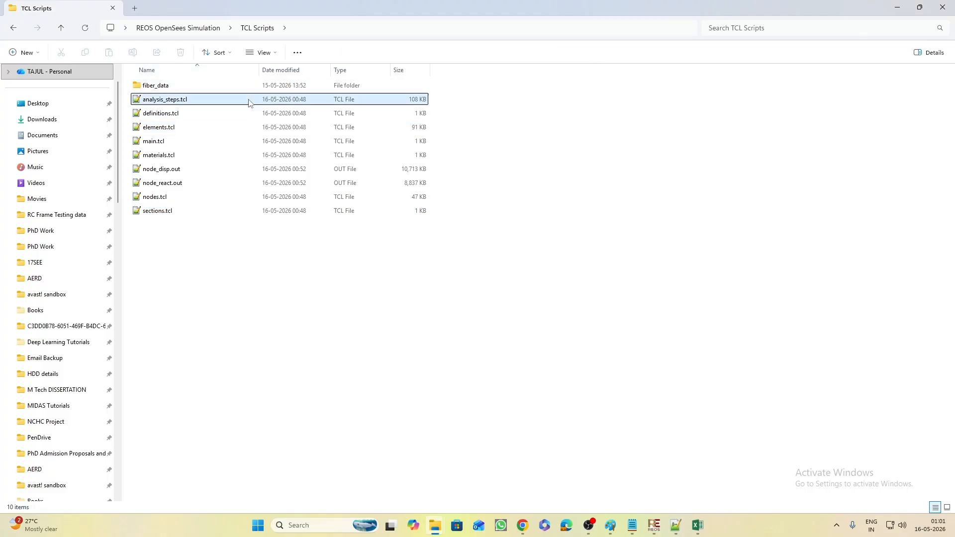
scroll(231, 184, down, 17)
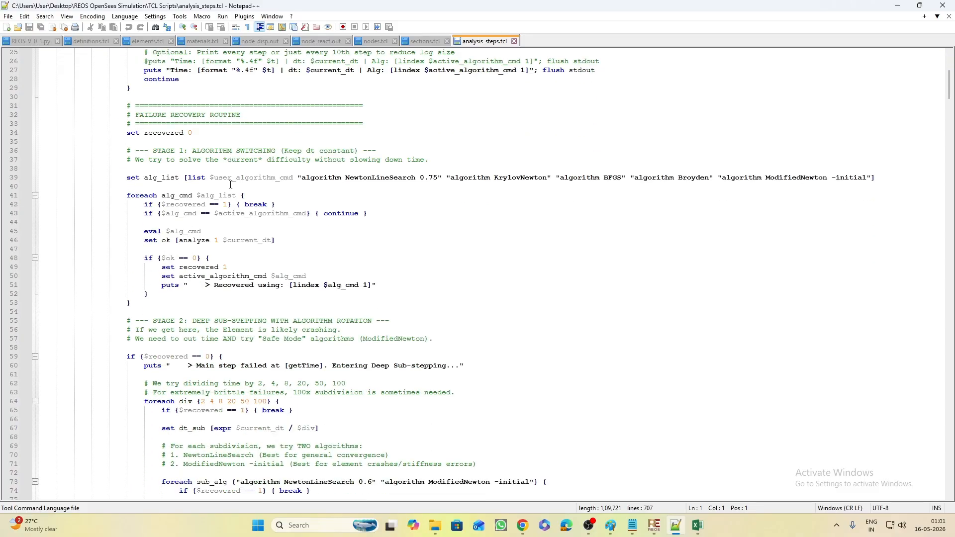
scroll(231, 184, down, 9)
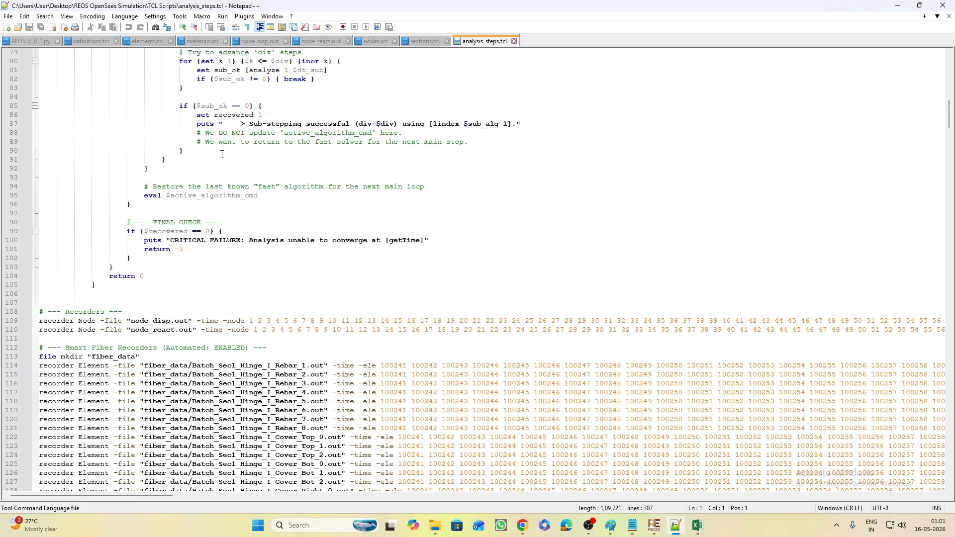
scroll(314, 150, up, 5)
scroll(228, 288, down, 16)
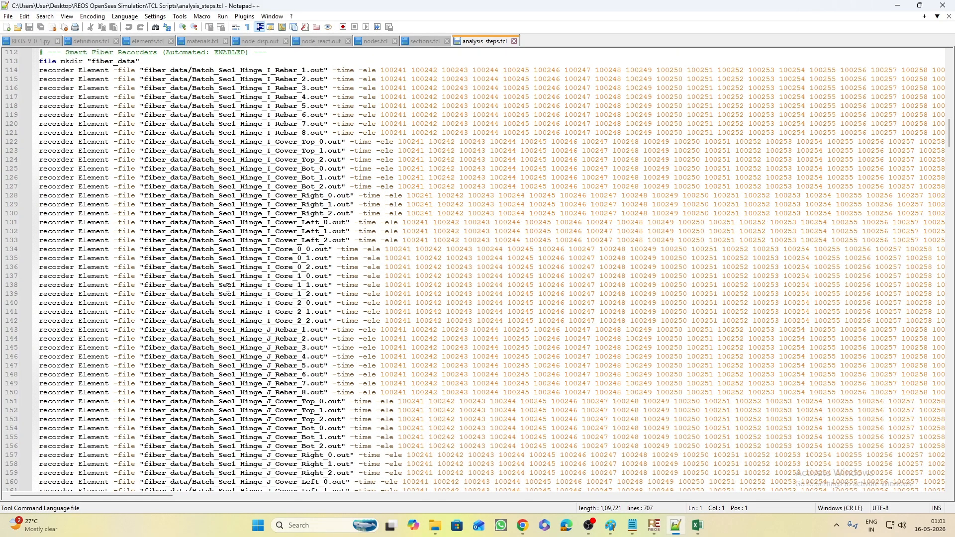
drag(56, 70, 464, 208)
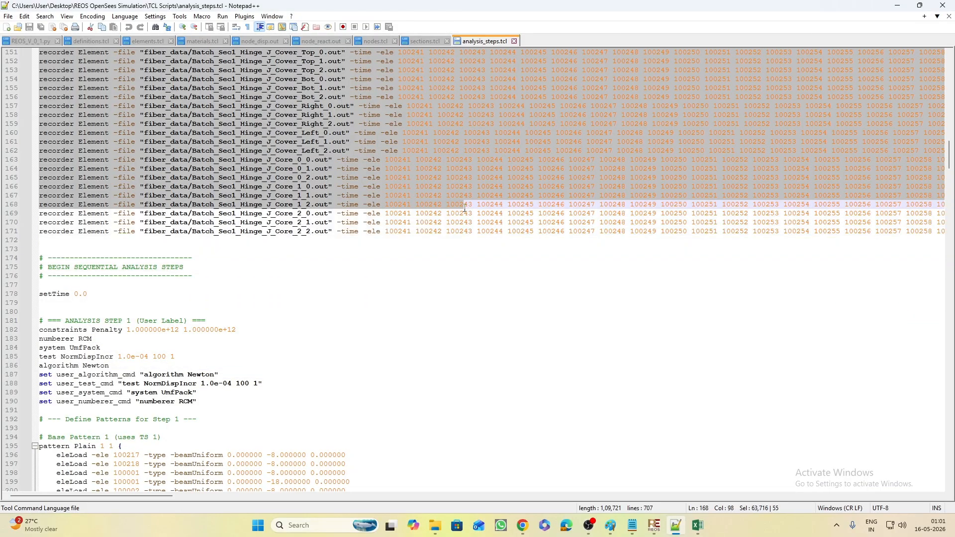
scroll(329, 295, up, 17)
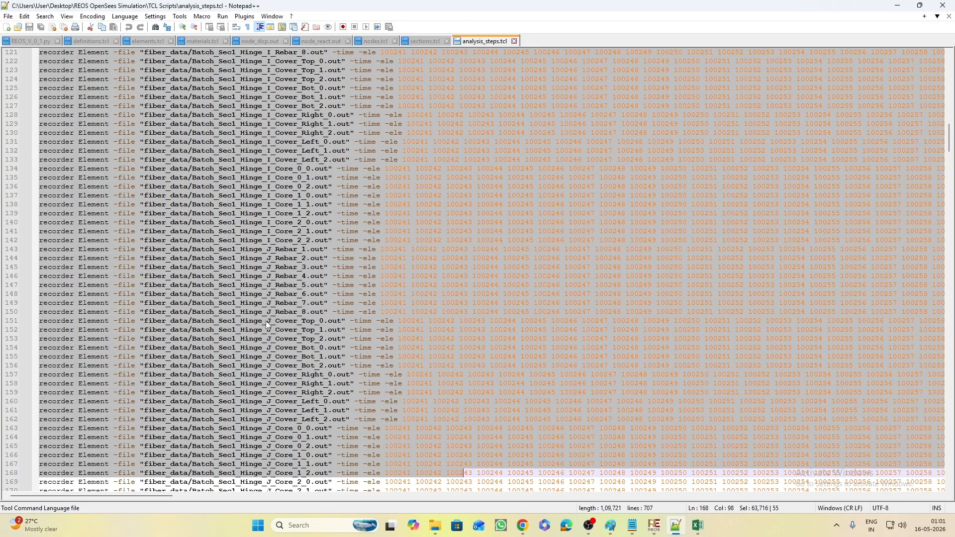
Examine the Analysis Step 1 solver settings and the first element loads of Base Pattern 1 in analysis_steps.tcl
scroll(268, 324, down, 20)
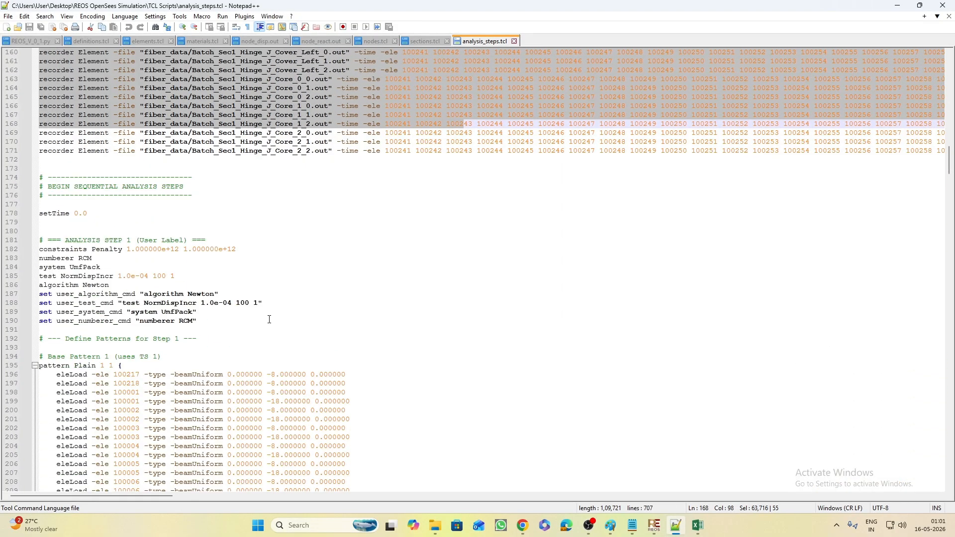
scroll(207, 286, down, 4)
scroll(176, 248, down, 6)
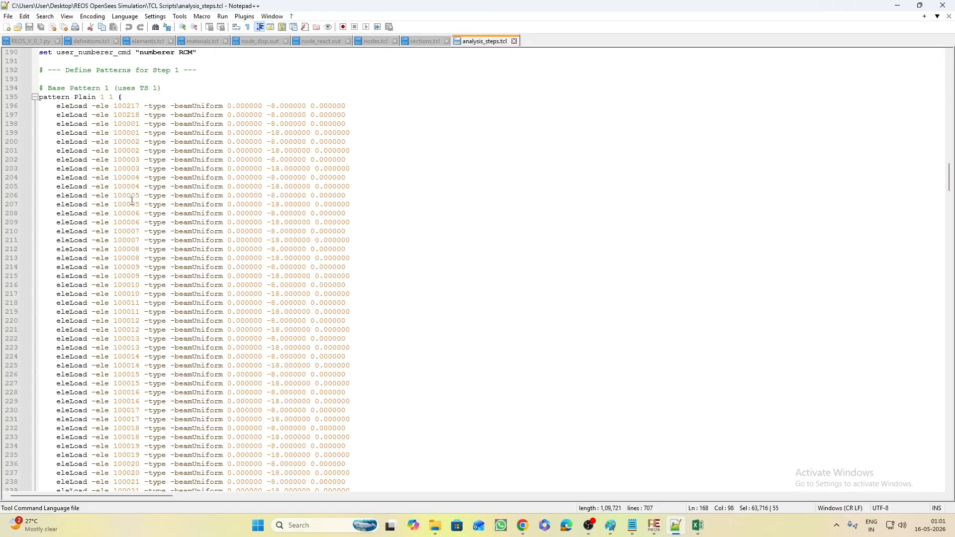
scroll(149, 224, up, 2)
scroll(132, 200, down, 1)
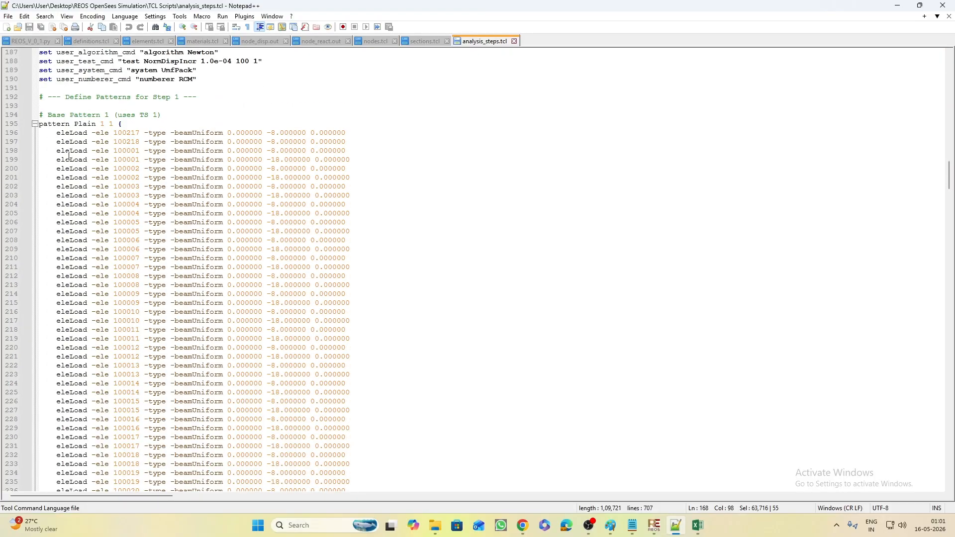
scroll(114, 174, down, 3)
scroll(74, 124, up, 2)
click(62, 96)
drag(62, 96, 378, 449)
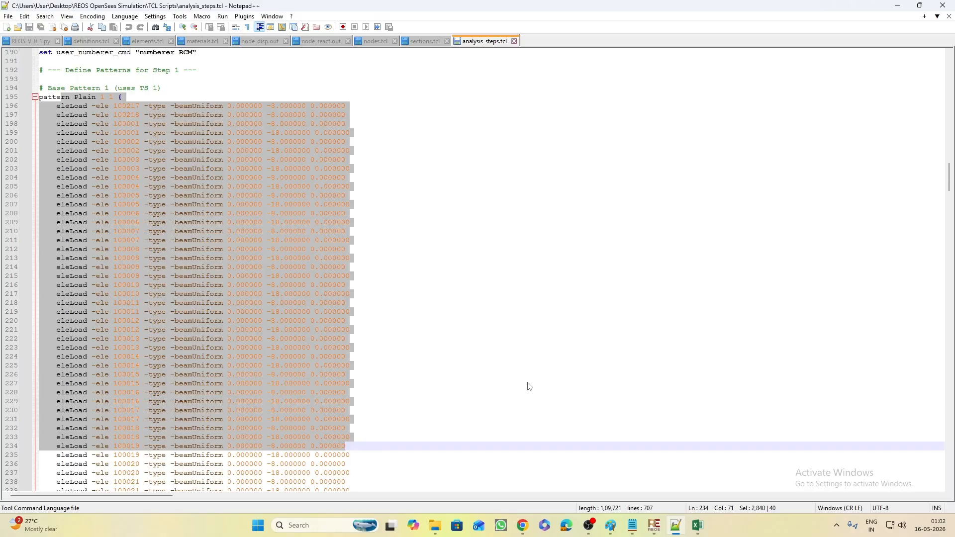
Examine the further beamUniform element loads of Base Pattern 1, close analysis_steps.tcl and return to the TCL Scripts folder
scroll(476, 373, down, 17)
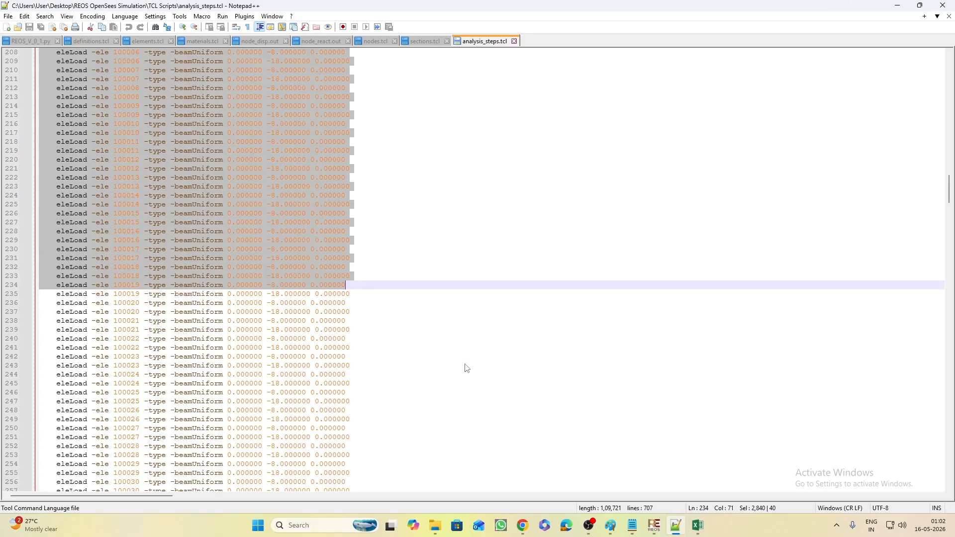
scroll(467, 368, down, 7)
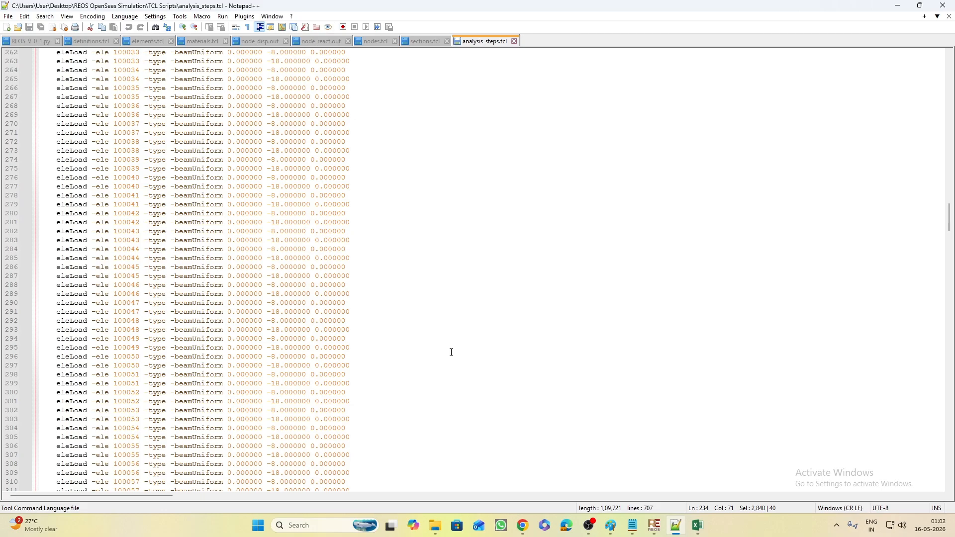
scroll(450, 353, up, 9)
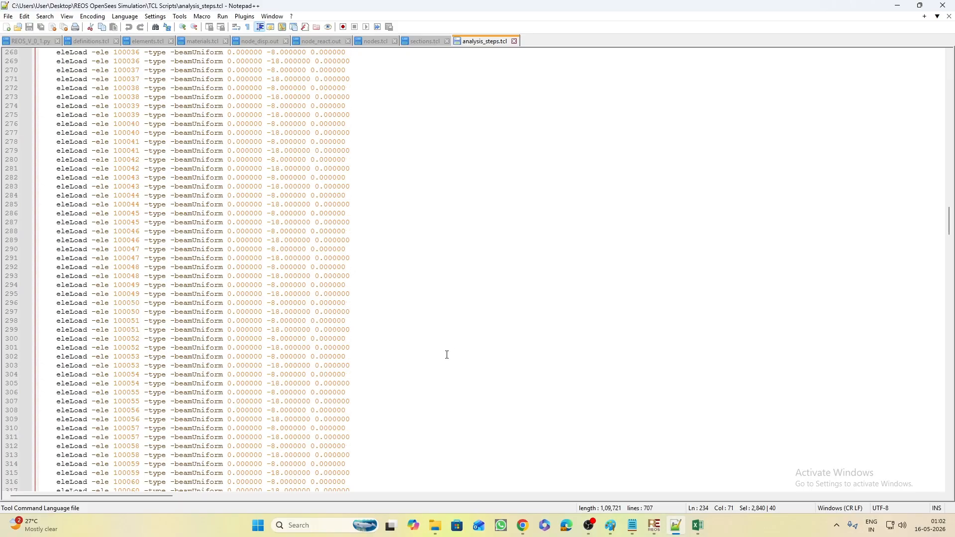
scroll(431, 388, up, 6)
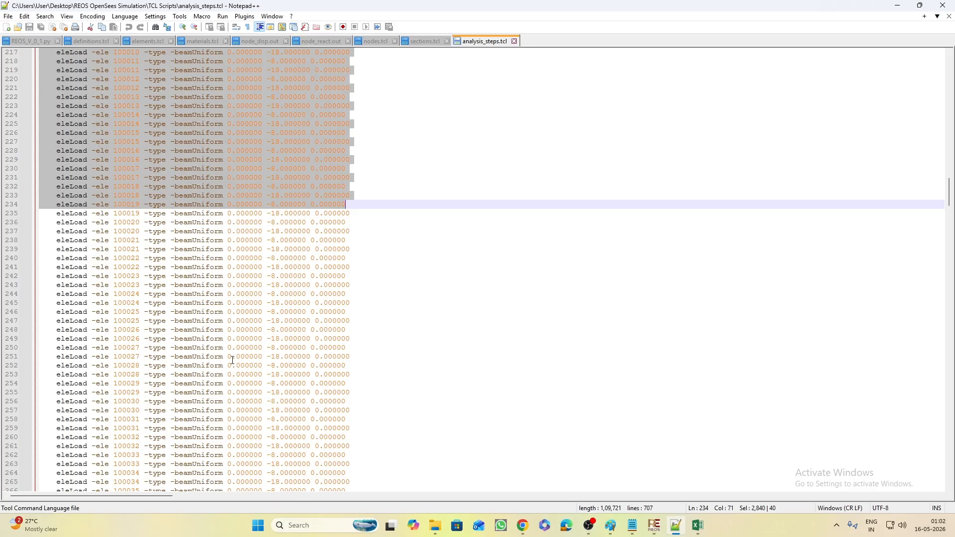
scroll(871, 352, up, 14)
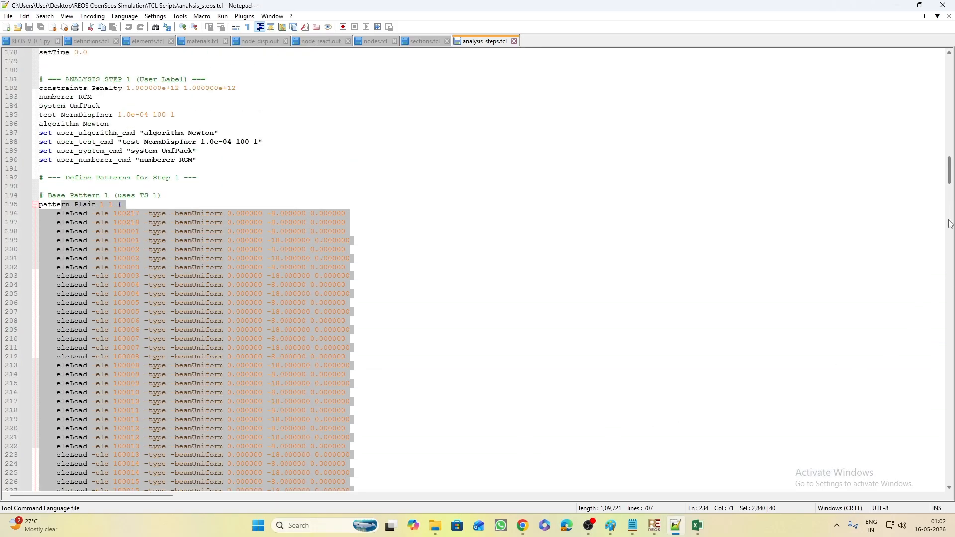
scroll(537, 106, up, 1)
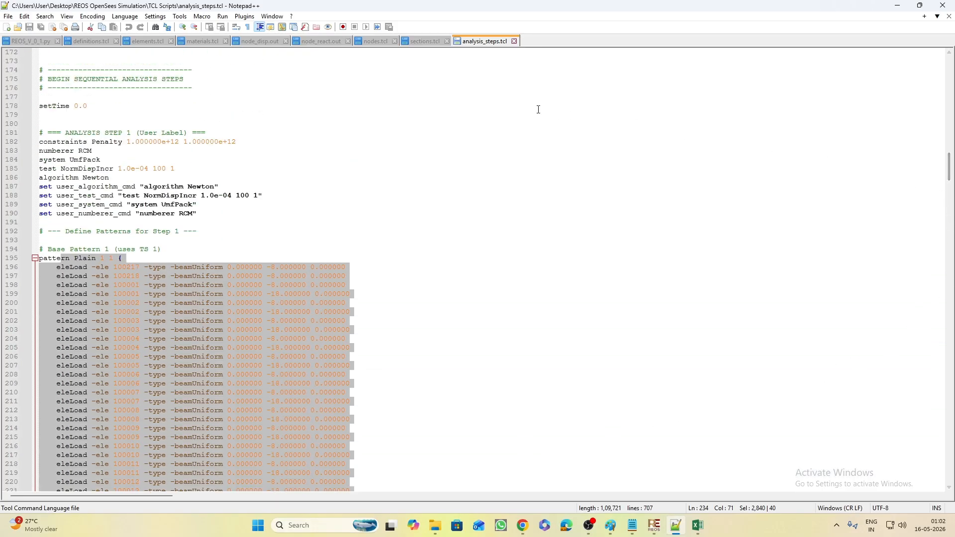
click(514, 41)
click(898, 5)
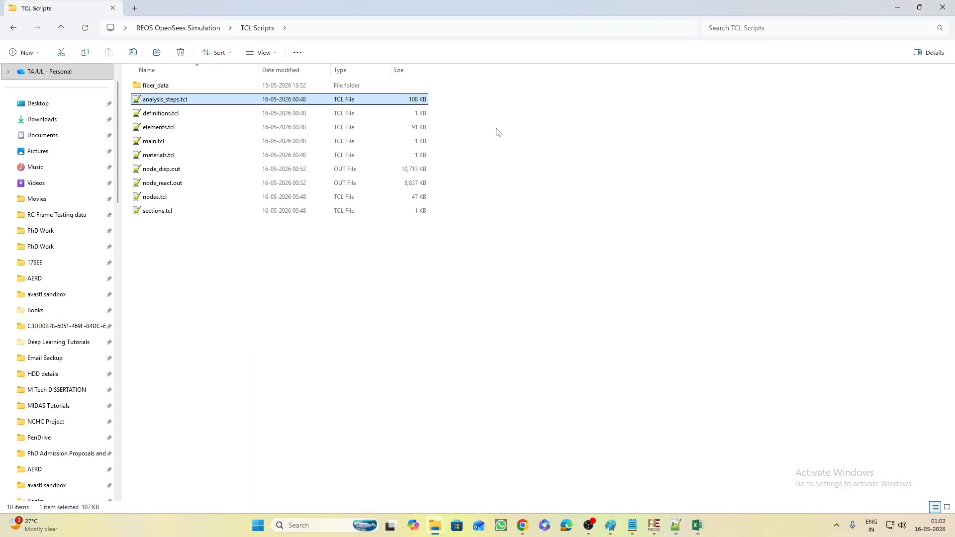
Open main.tcl, examine its source commands for the nodes, materials, sections, elements and definitions files, and return to the folder
double_click(215, 141)
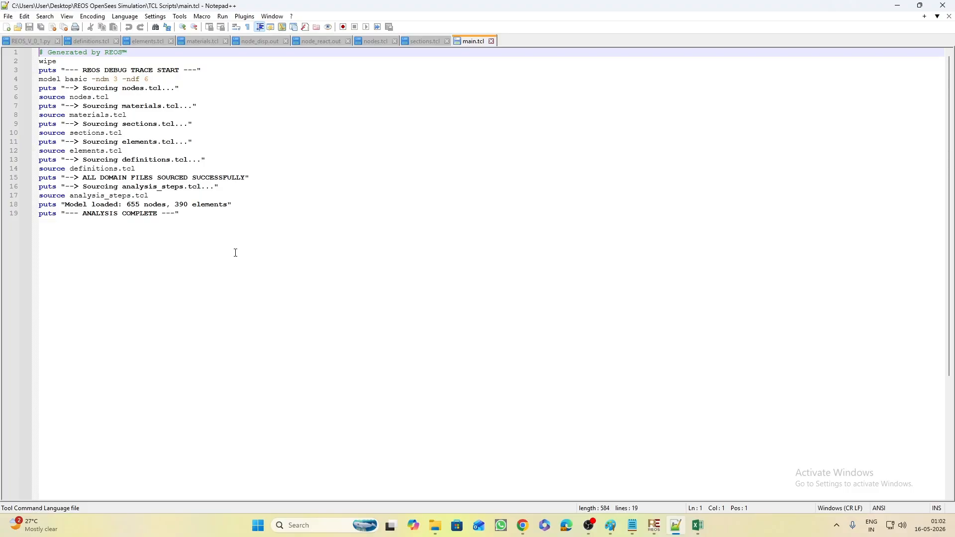
drag(236, 253, 2, 94)
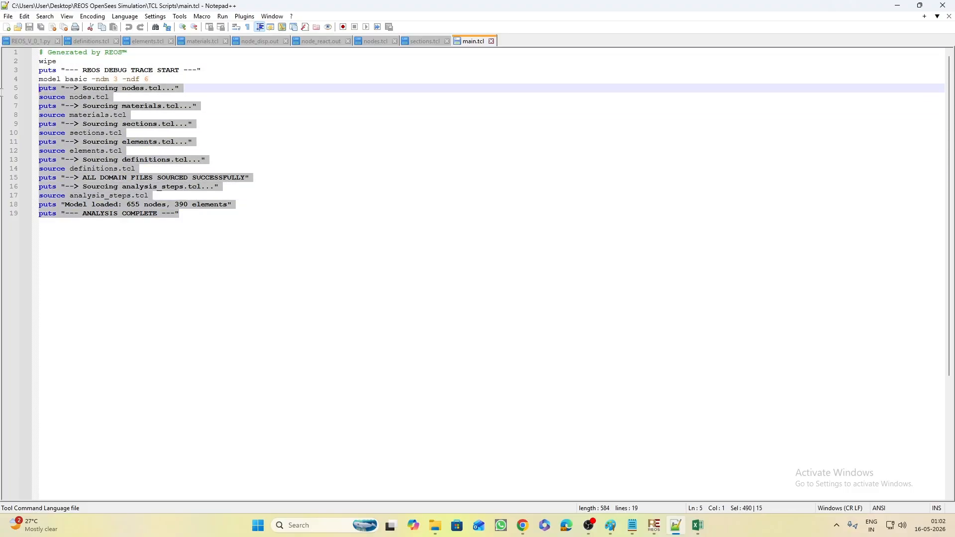
click(77, 97)
drag(125, 98, 22, 96)
drag(127, 115, 1, 115)
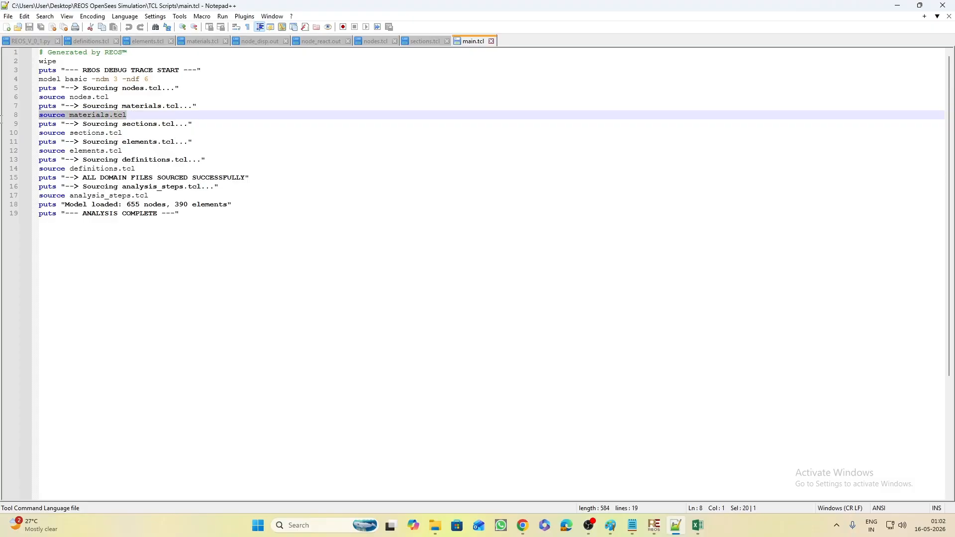
drag(156, 132, 10, 132)
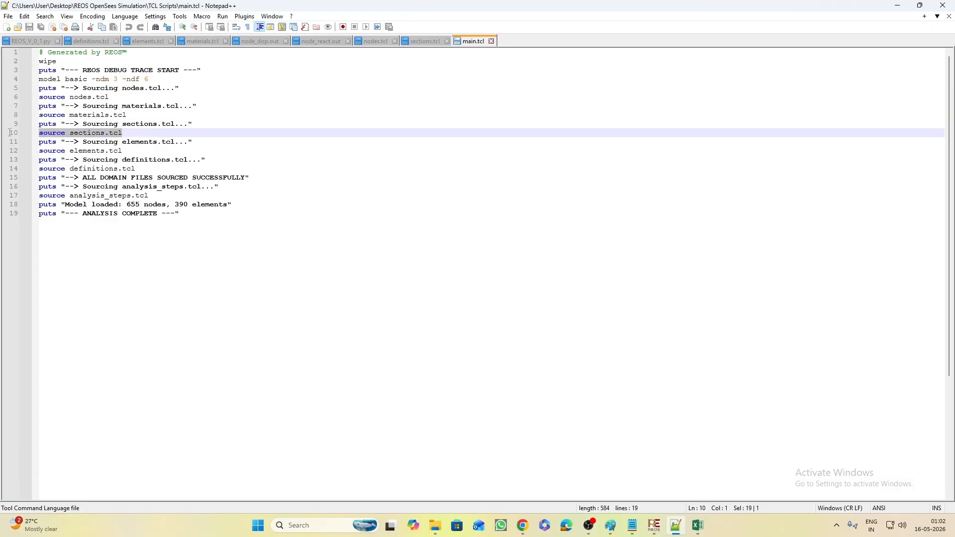
drag(123, 151, 20, 151)
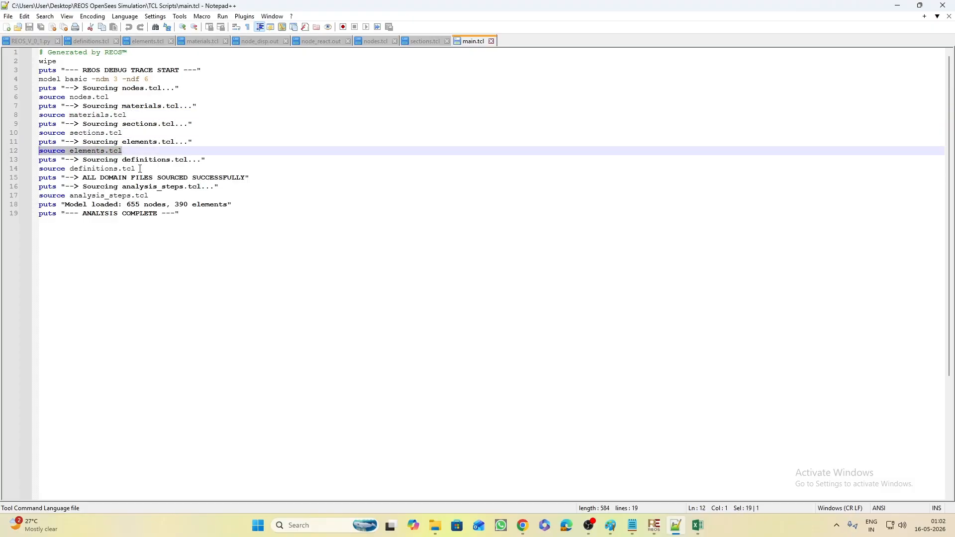
drag(141, 169, 32, 171)
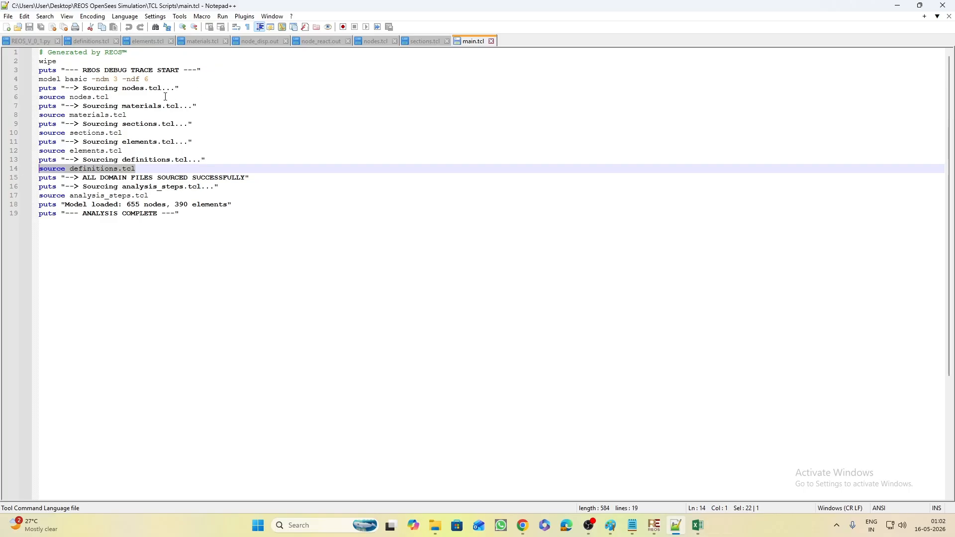
click(901, 10)
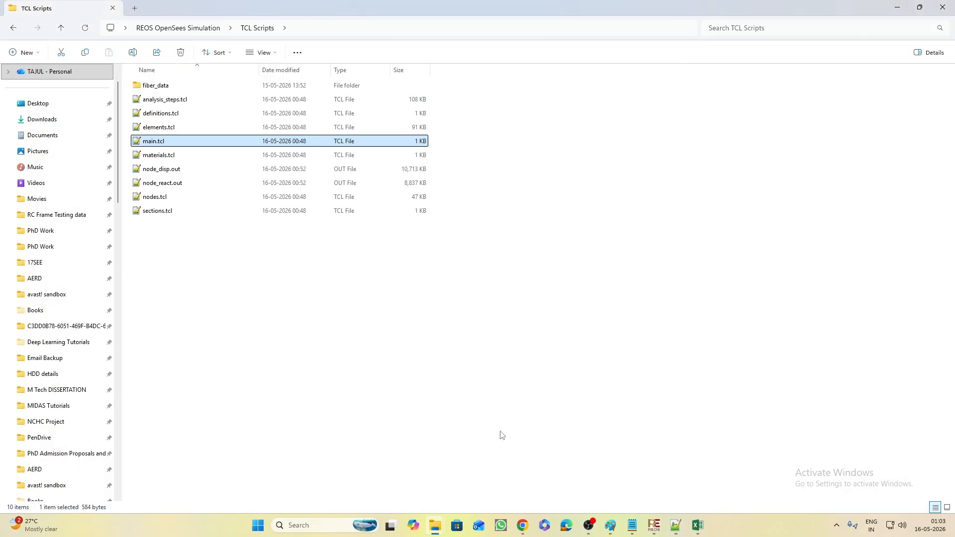
Switch to REOS to view the 3D frame model and return to the TCL Scripts folder
mouse_move(635, 528)
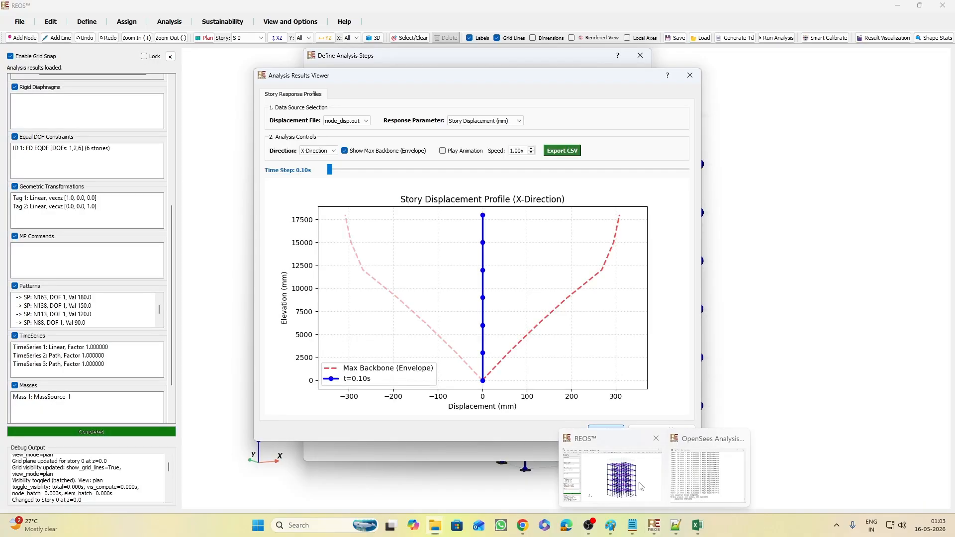
click(640, 480)
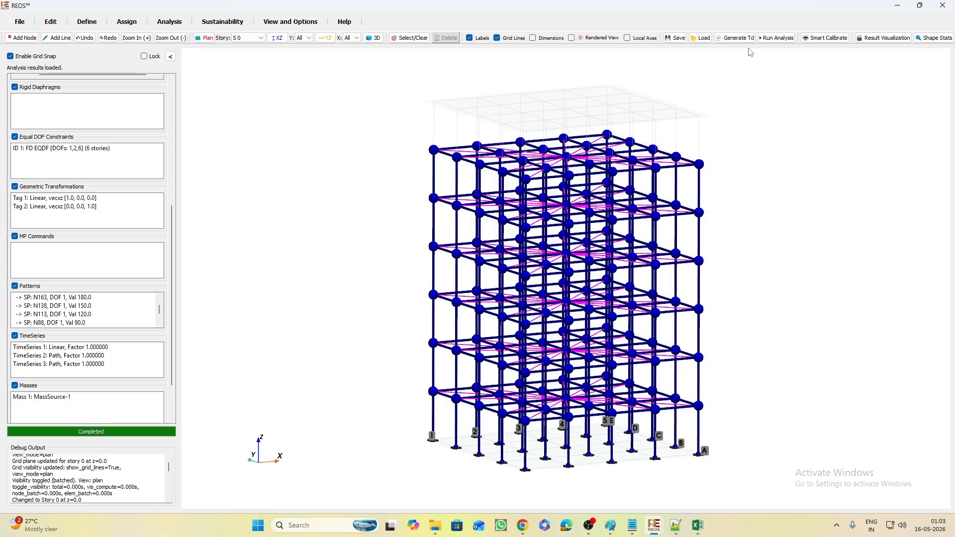
click(898, 7)
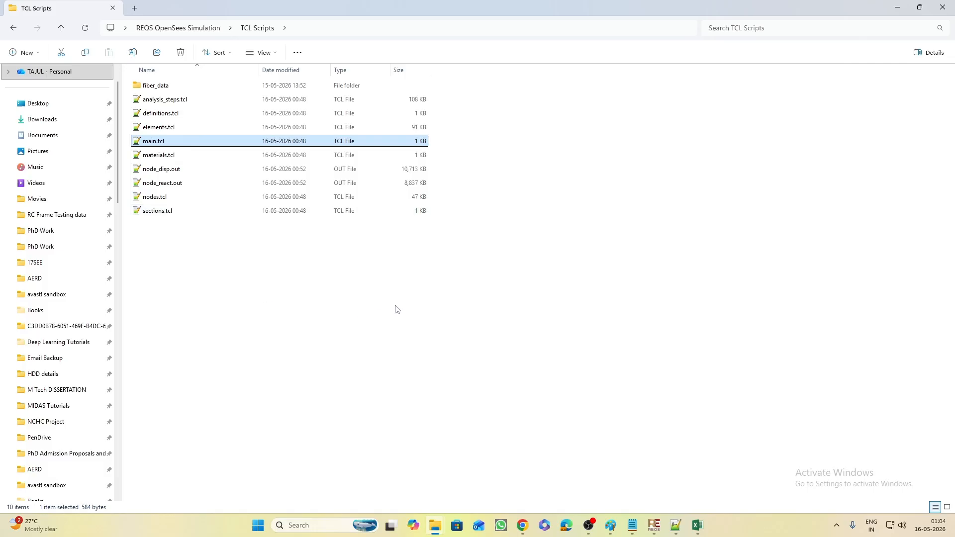
click(459, 306)
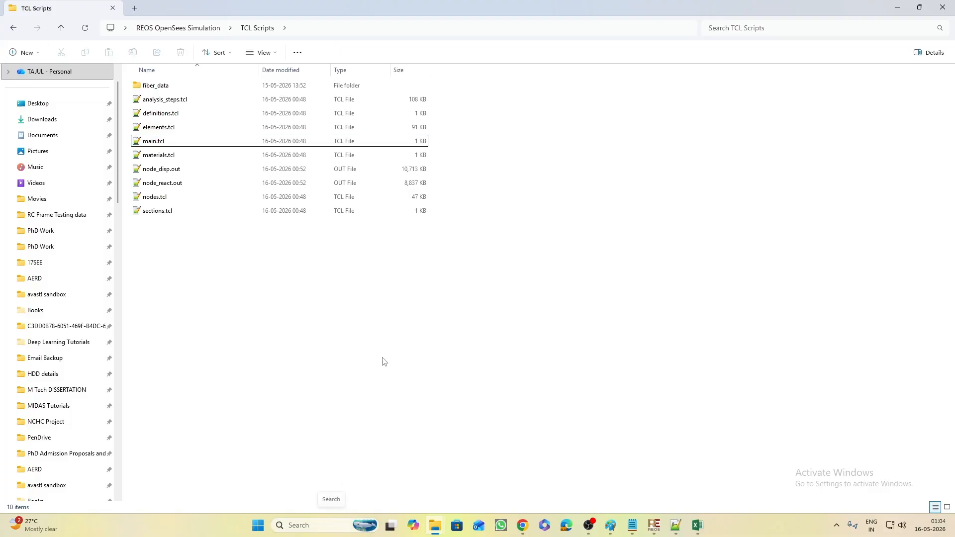
click(326, 527)
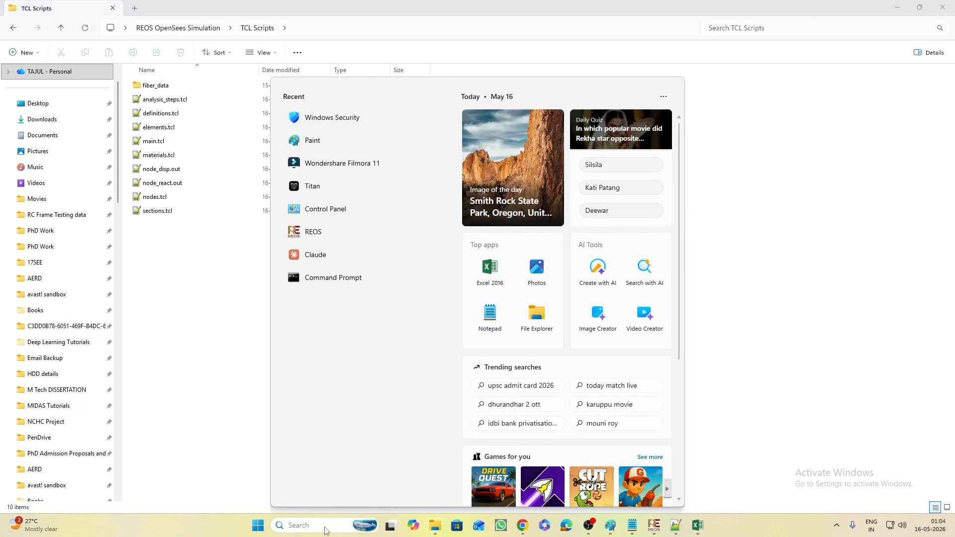
click(194, 361)
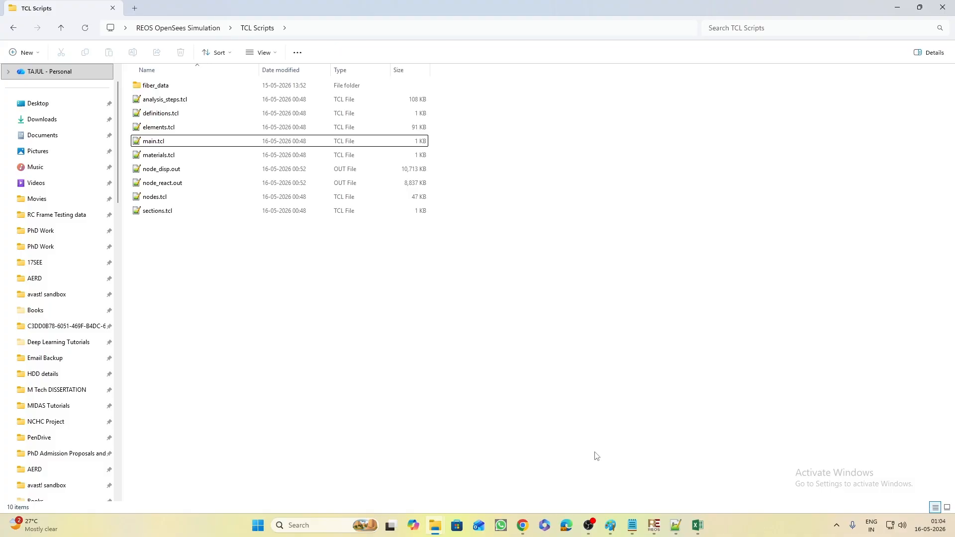
Bring up the OpenSees Analysis Log, close it and switch to the REOS model window
click(654, 525)
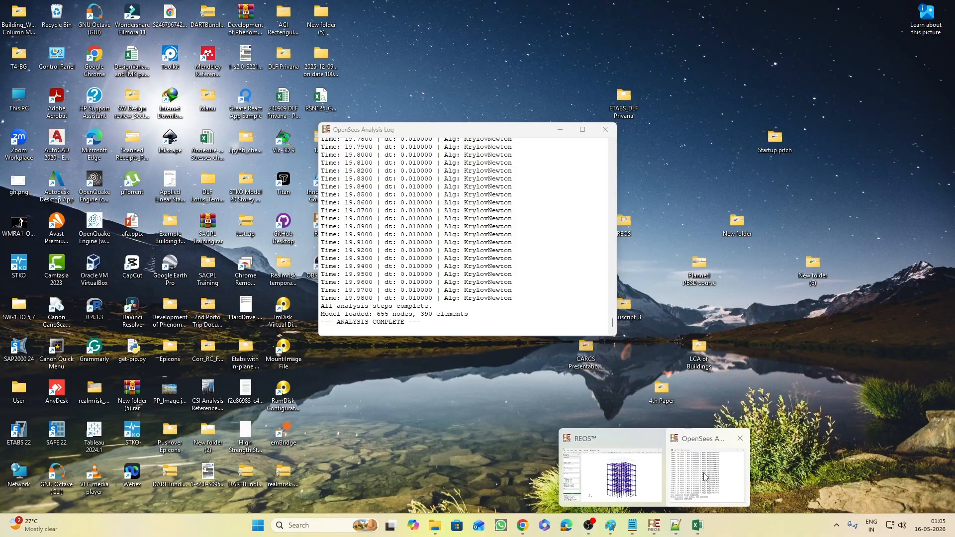
click(702, 475)
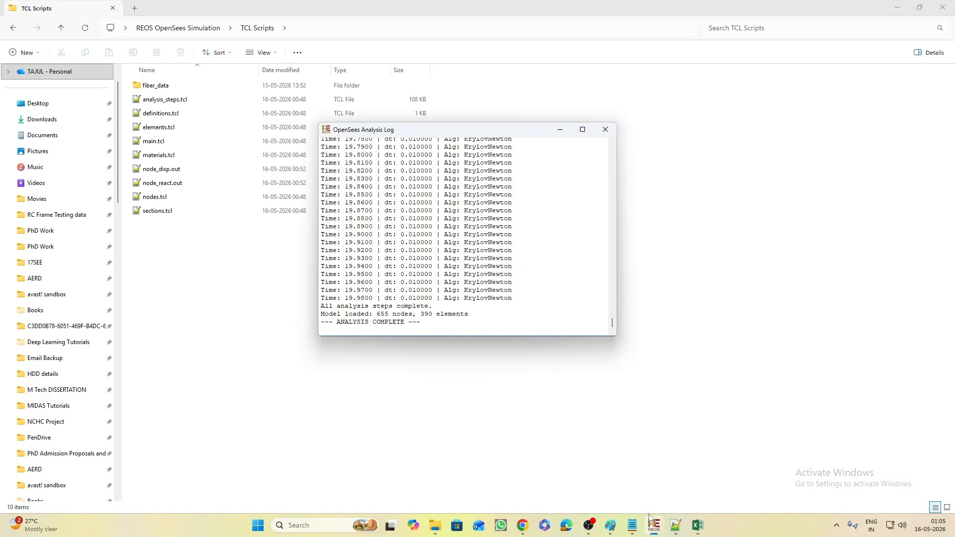
click(606, 129)
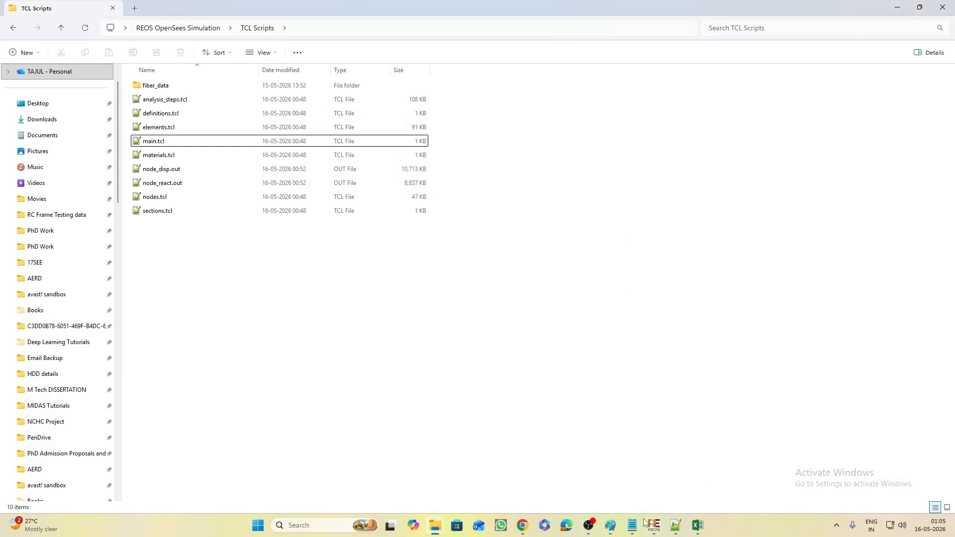
click(657, 531)
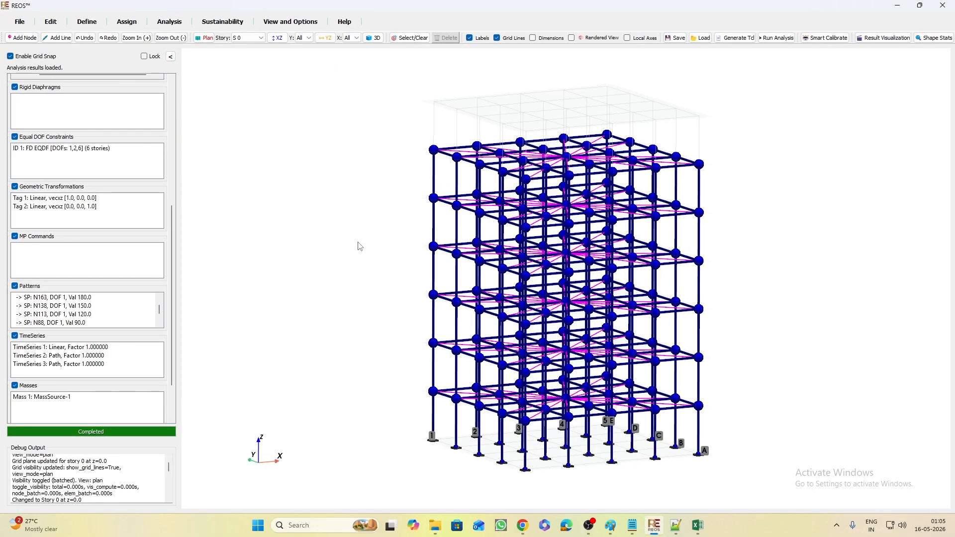